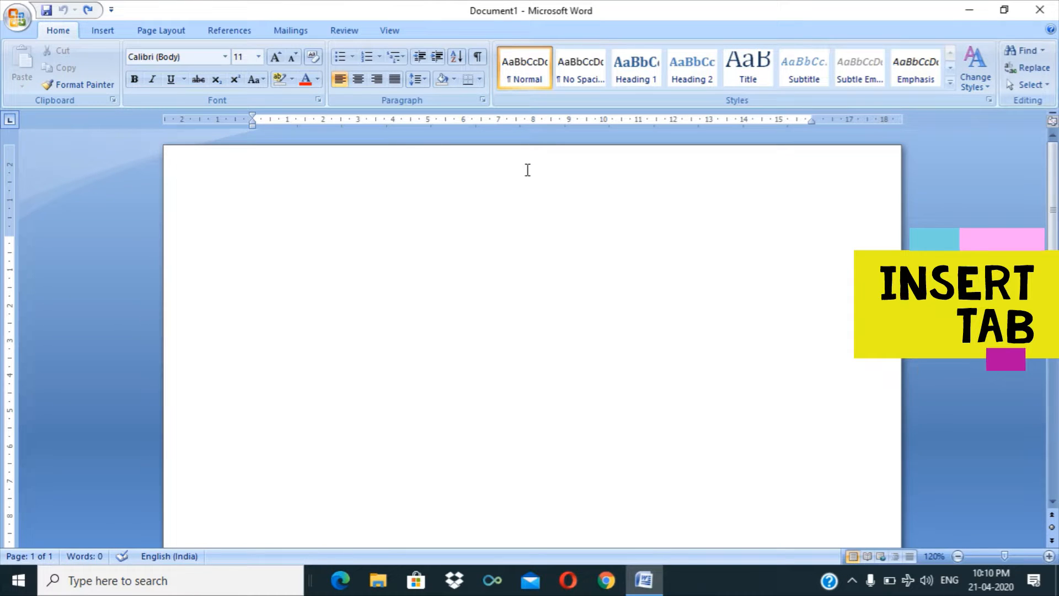
Show the Insert commands, zoom the blank page in slightly, and remove a stray '=' character.
click(104, 33)
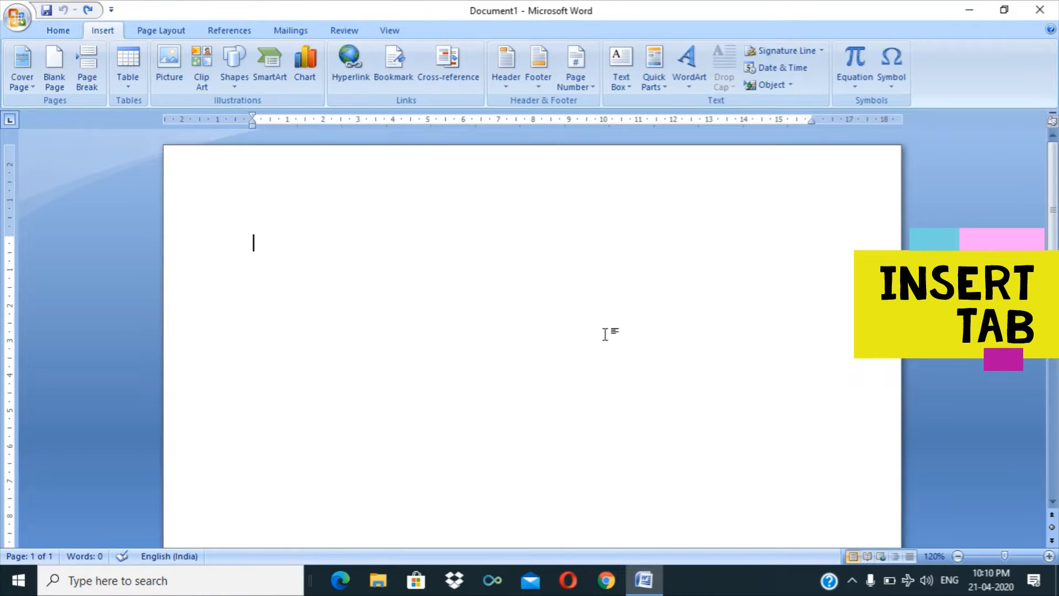
click(1050, 557)
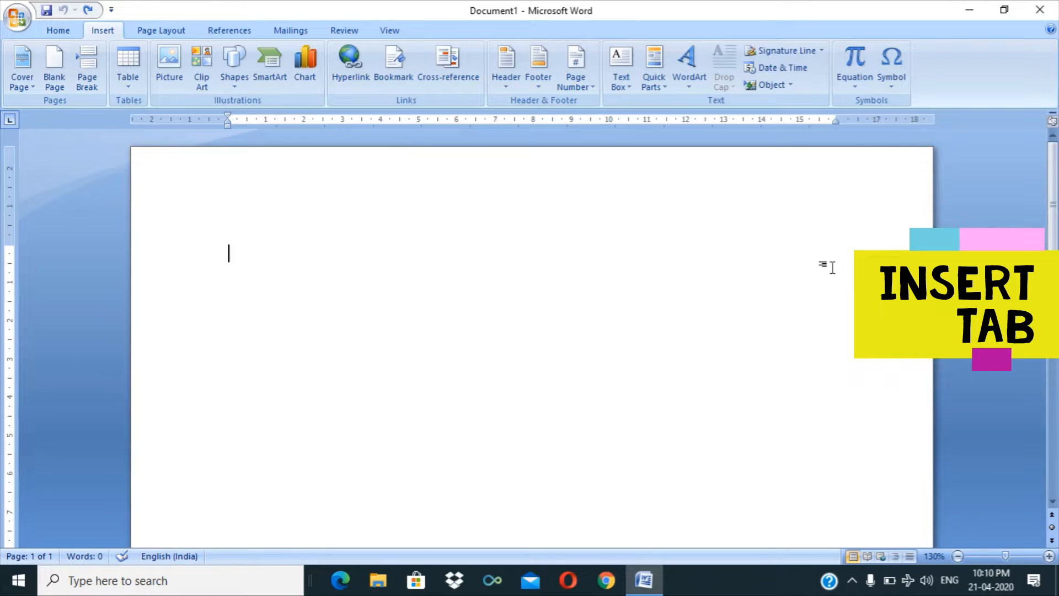
text(=)
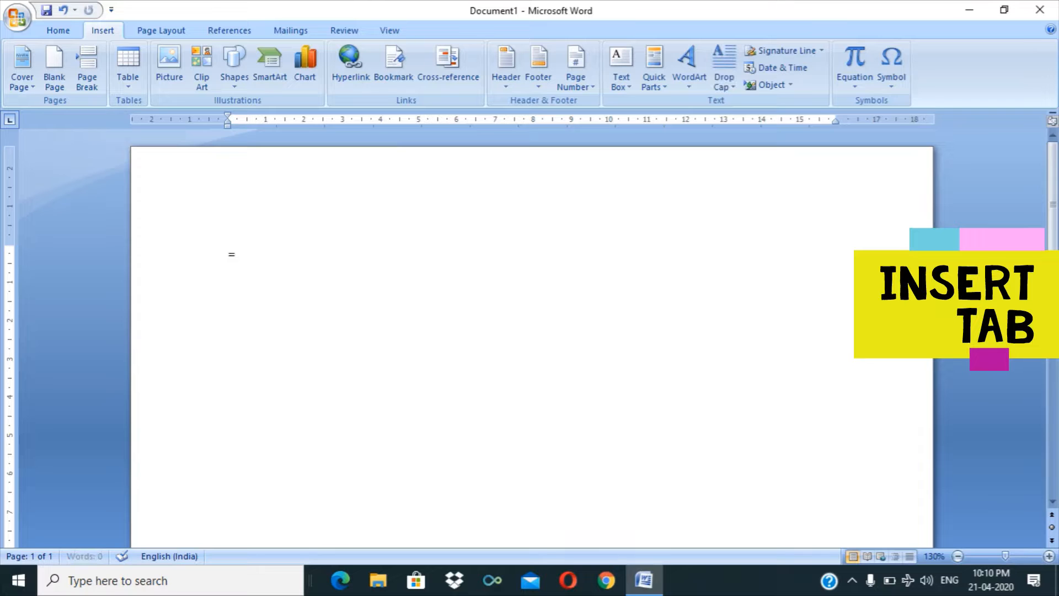
key(BackSpace)
key(BackSpace)
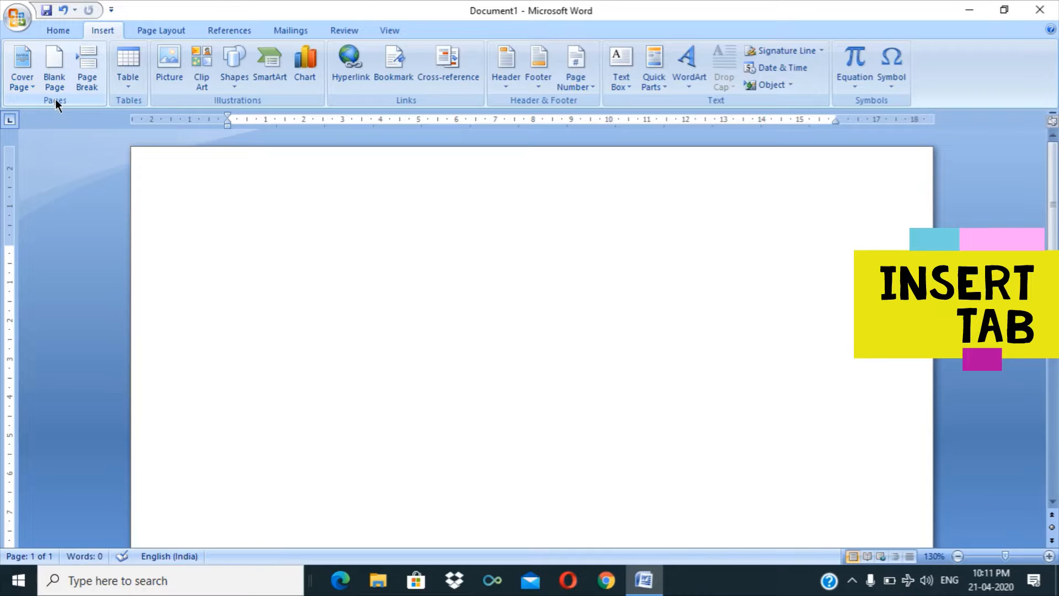
Insert the Contrast cover page, return to 120% zoom, and select its title placeholder.
click(25, 81)
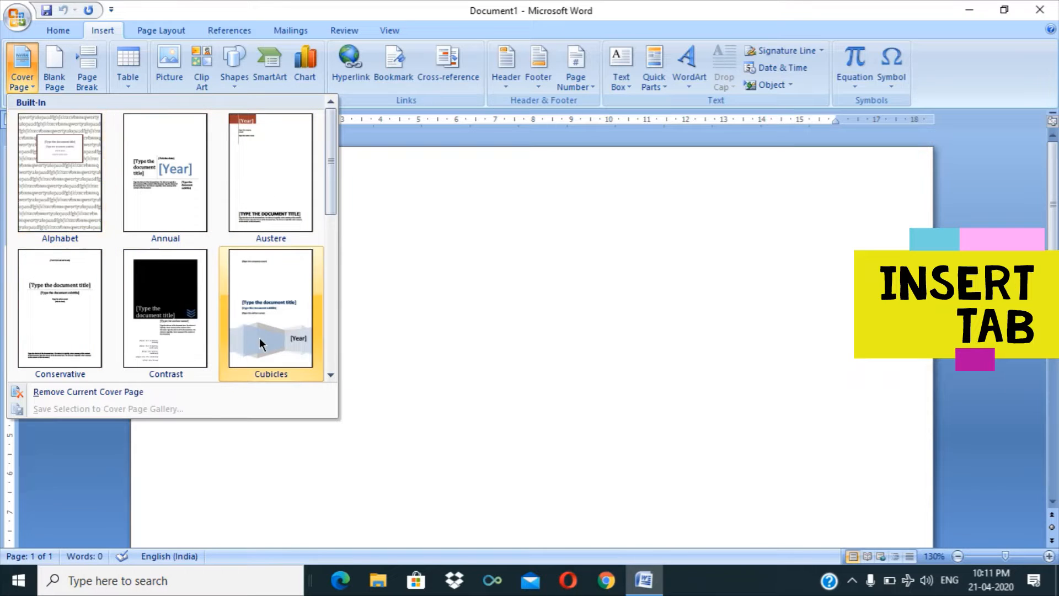
click(188, 310)
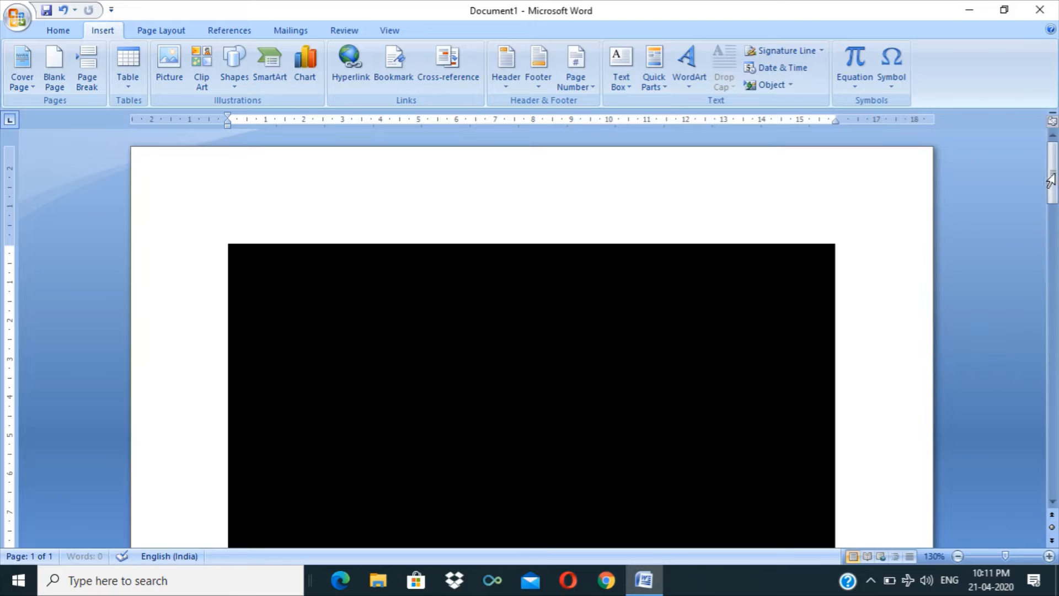
drag(1056, 175, 1055, 251)
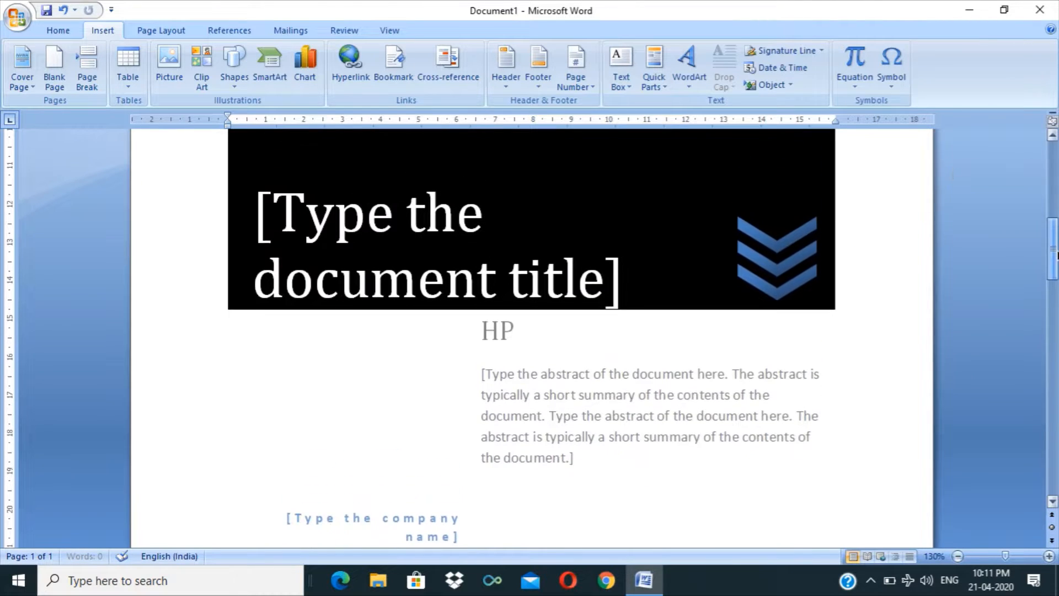
click(959, 556)
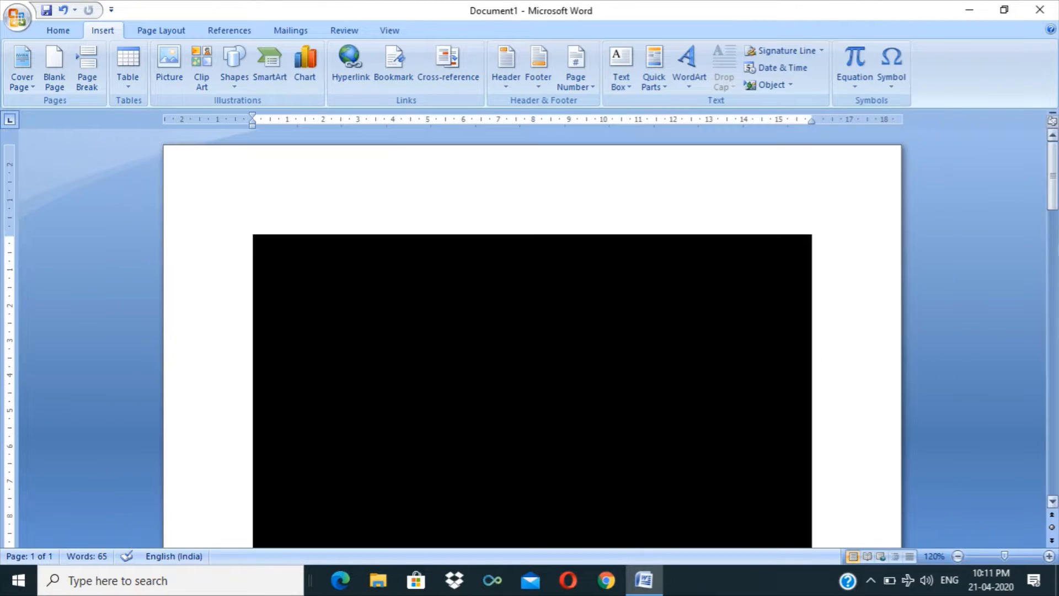
drag(1046, 189, 1055, 250)
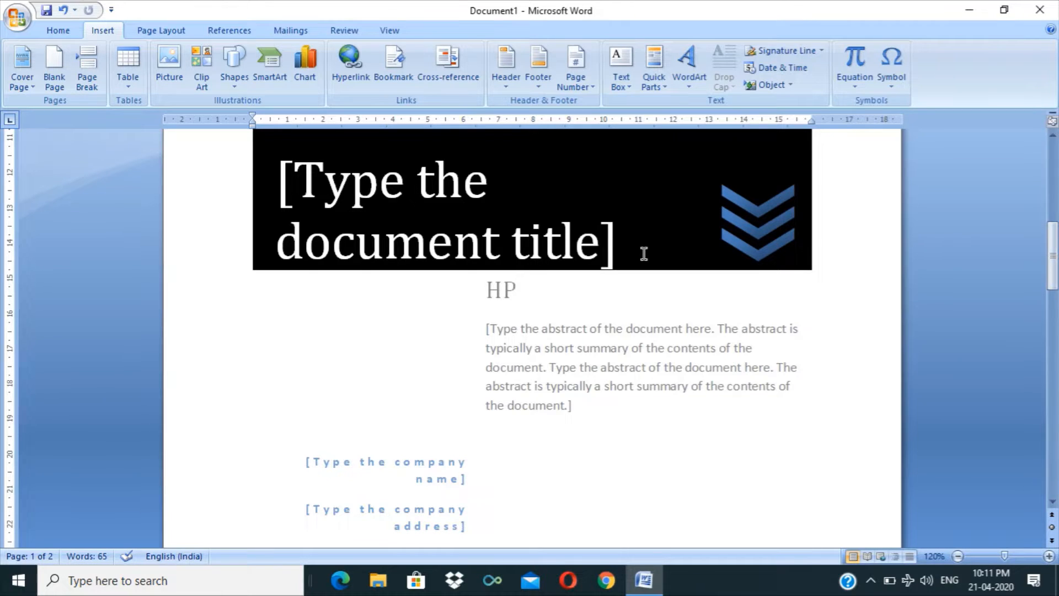
click(554, 238)
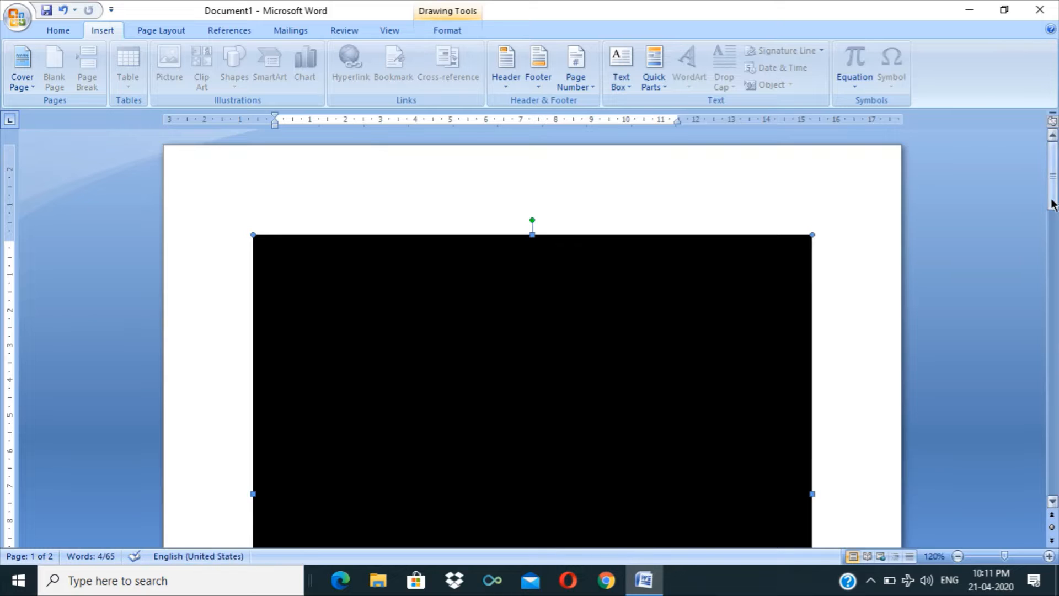
Type 'General Knowledge' as the cover title and replace the author line with 'xyx'.
drag(1053, 205, 1055, 271)
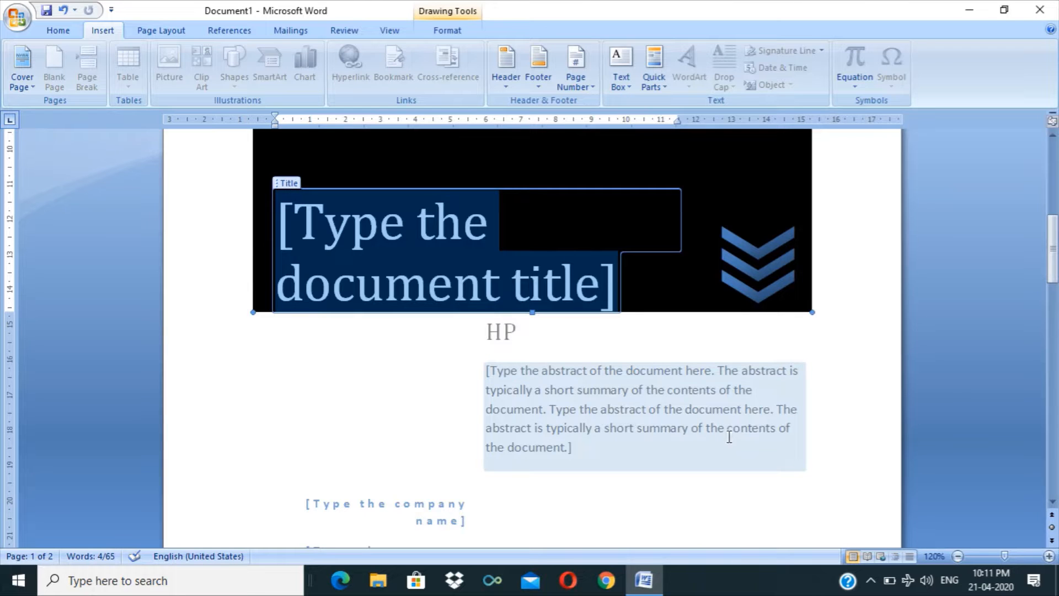
text(g)
key(BackSpace)
text(Gene)
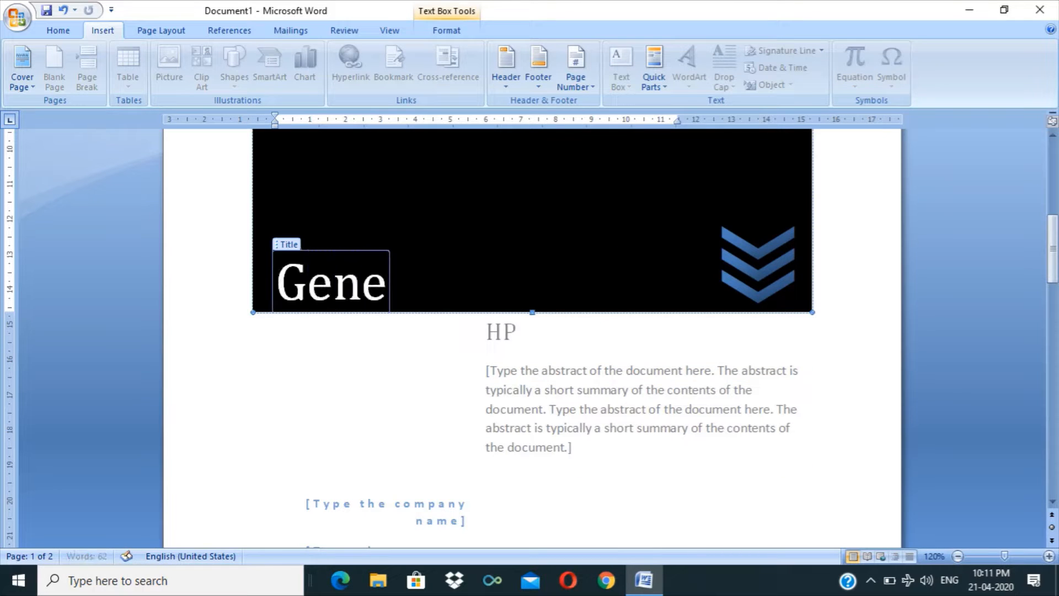
text(ral K)
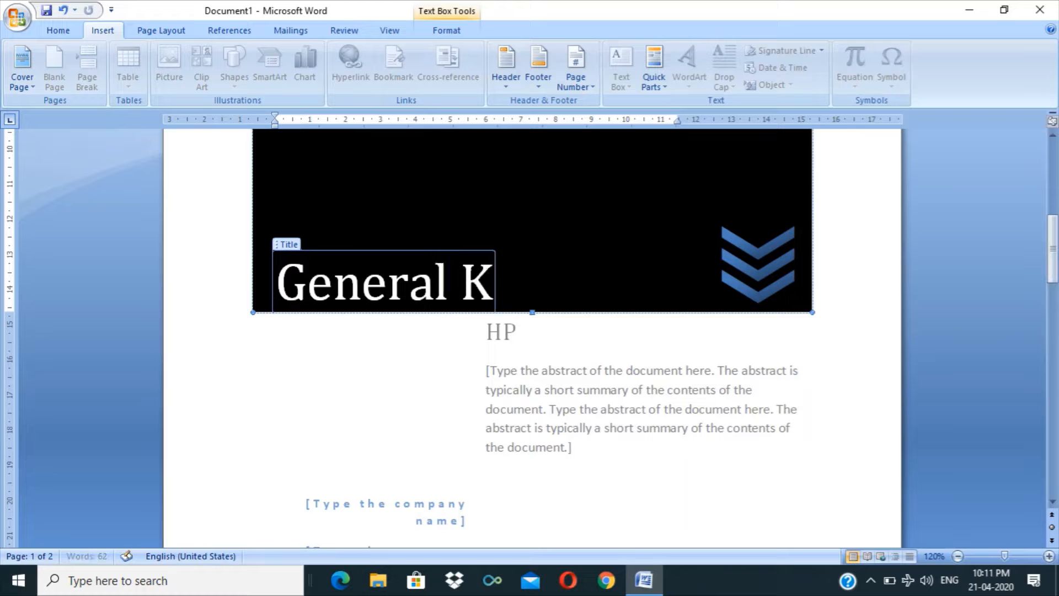
text(nowledge)
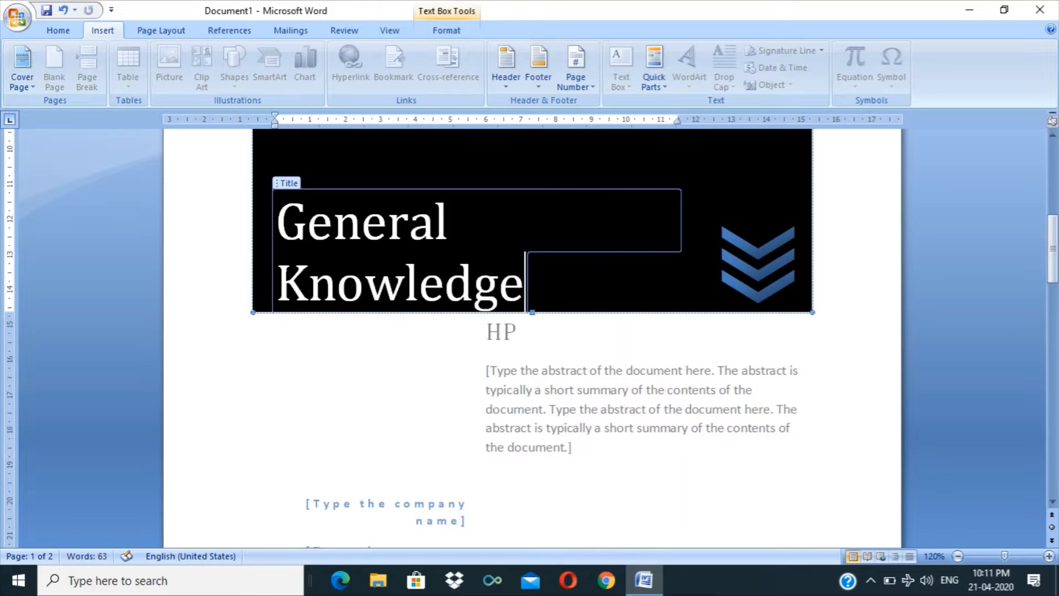
click(507, 333)
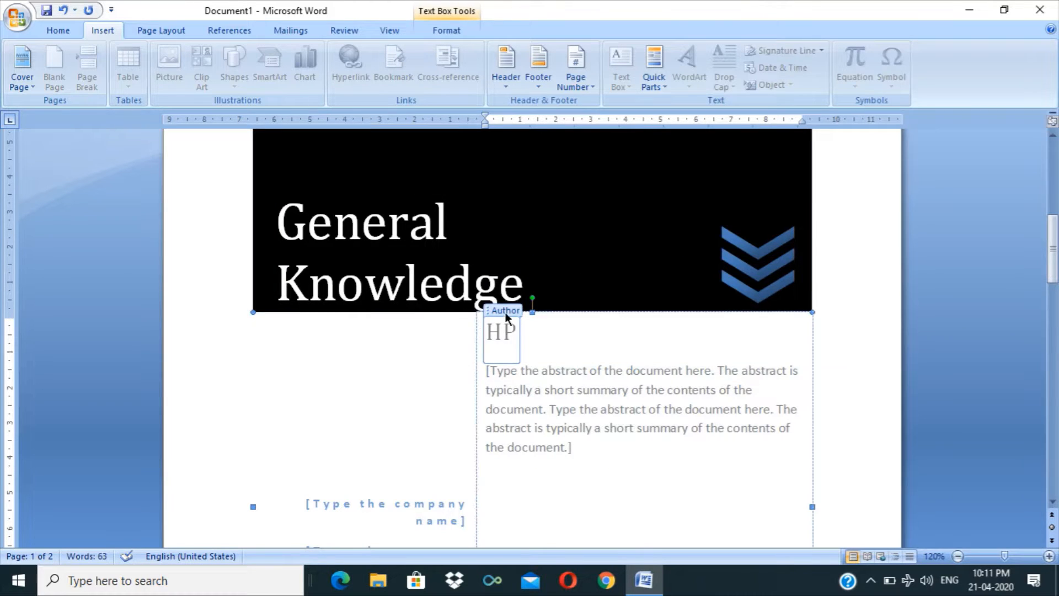
key(BackSpace)
key(BackSpace)
text(xyx)
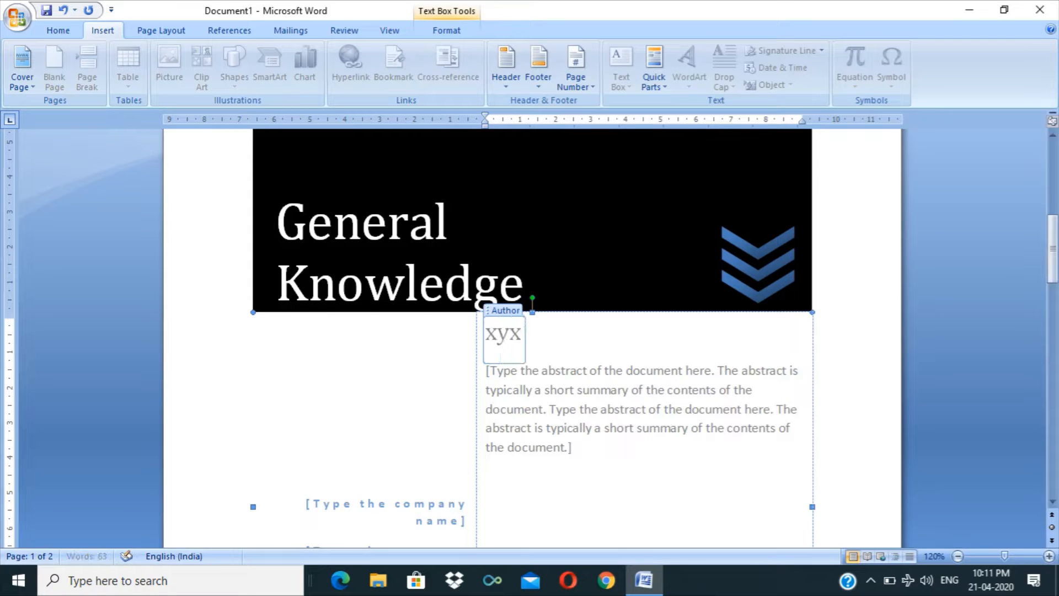
Select the abstract, company, address, phone, fax and date placeholders in turn.
click(571, 443)
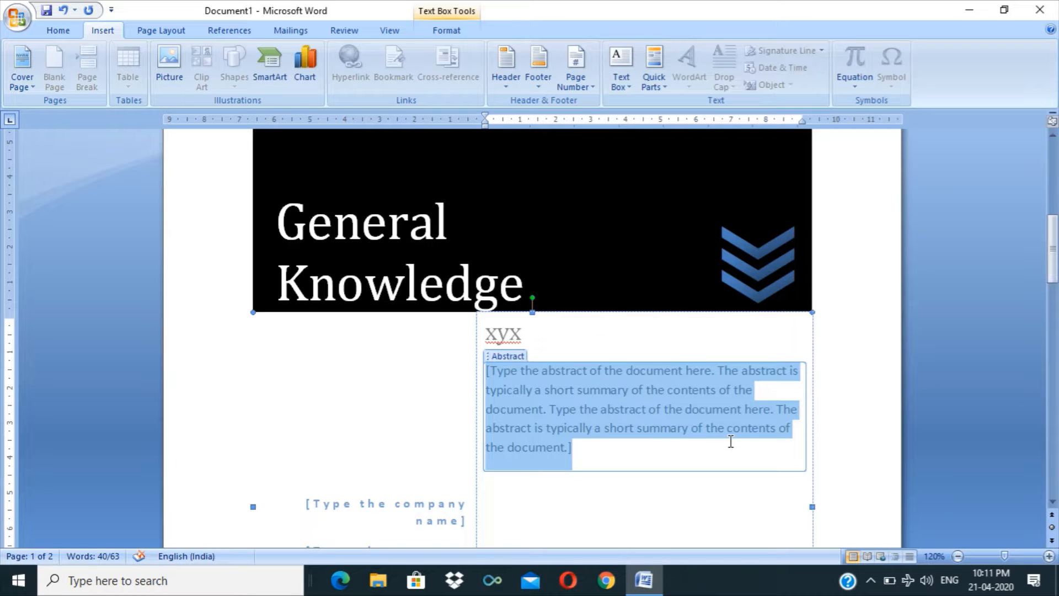
drag(1053, 250, 1055, 280)
click(386, 329)
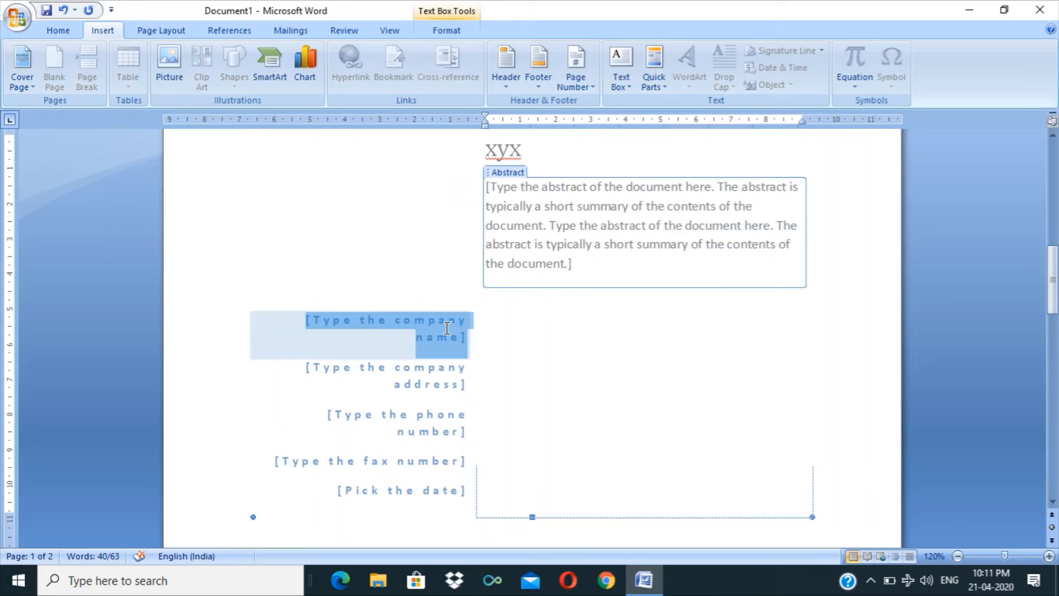
click(430, 395)
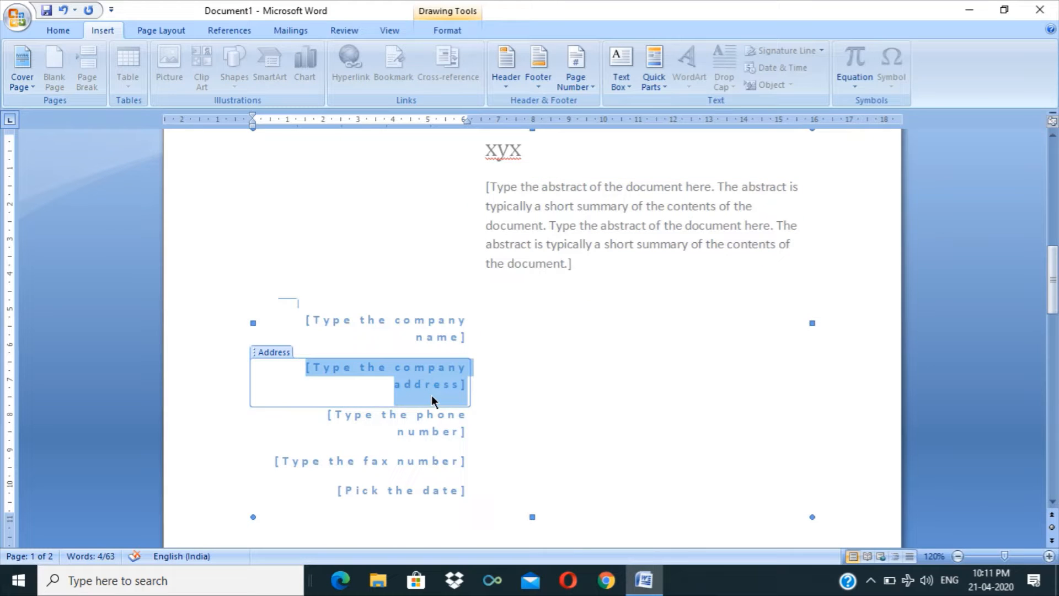
click(433, 431)
click(431, 463)
click(409, 490)
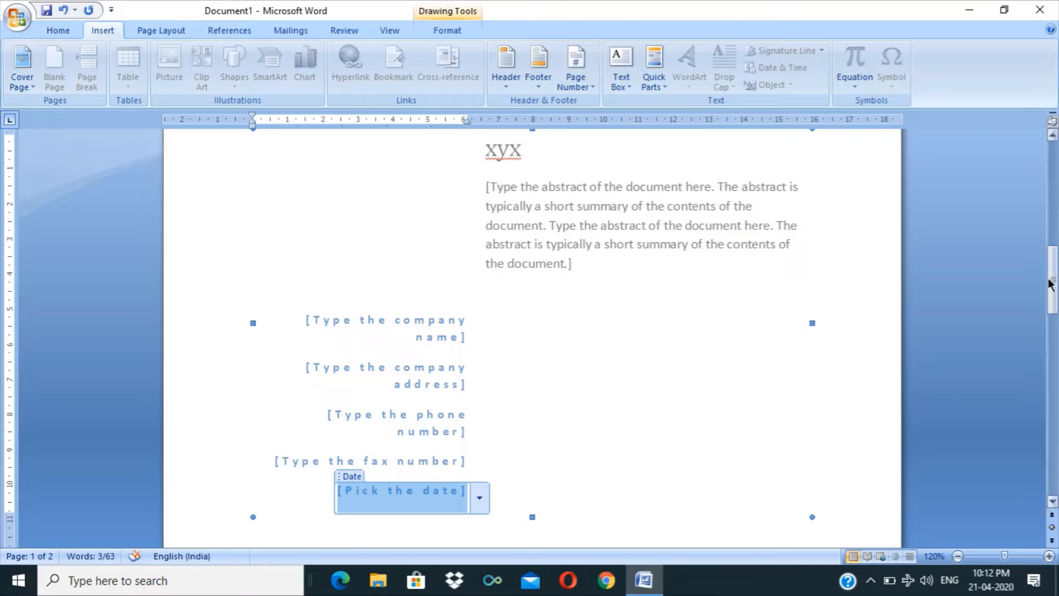
drag(1050, 284, 1051, 227)
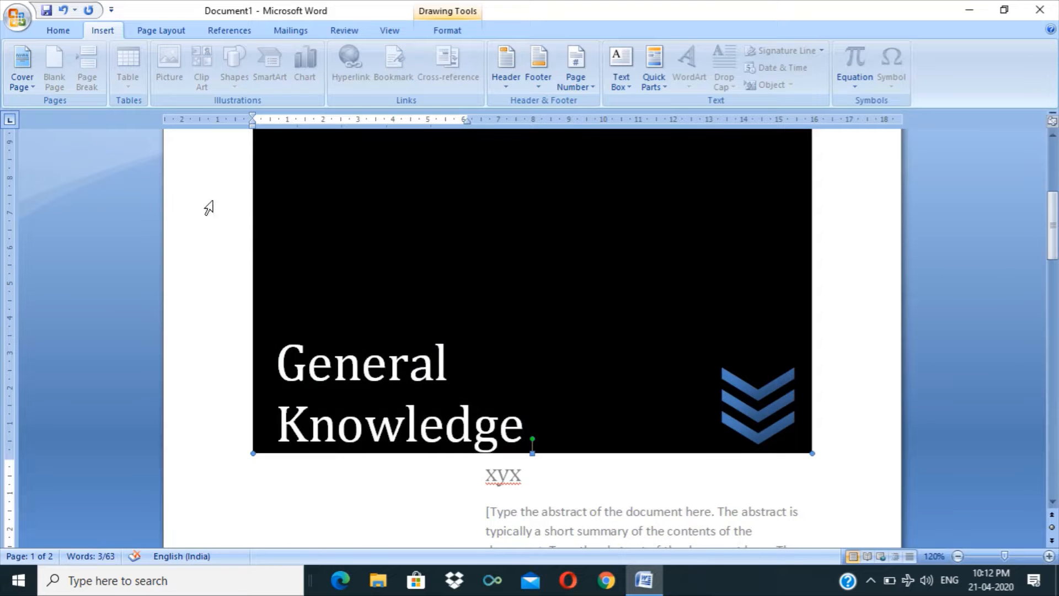
Swap the cover page to the Austere design, then remove the cover page entirely.
click(22, 83)
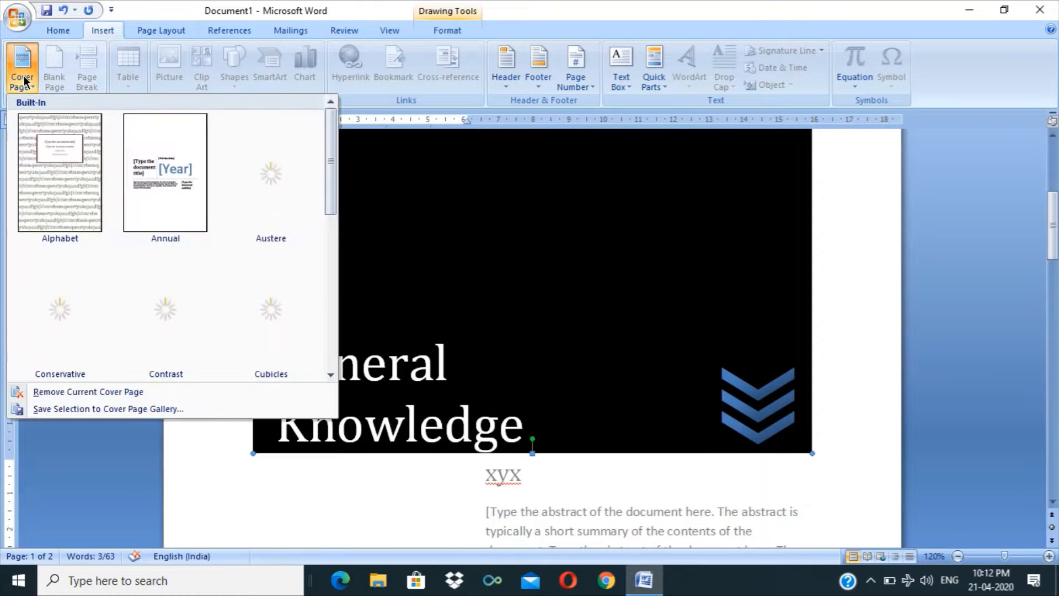
click(267, 180)
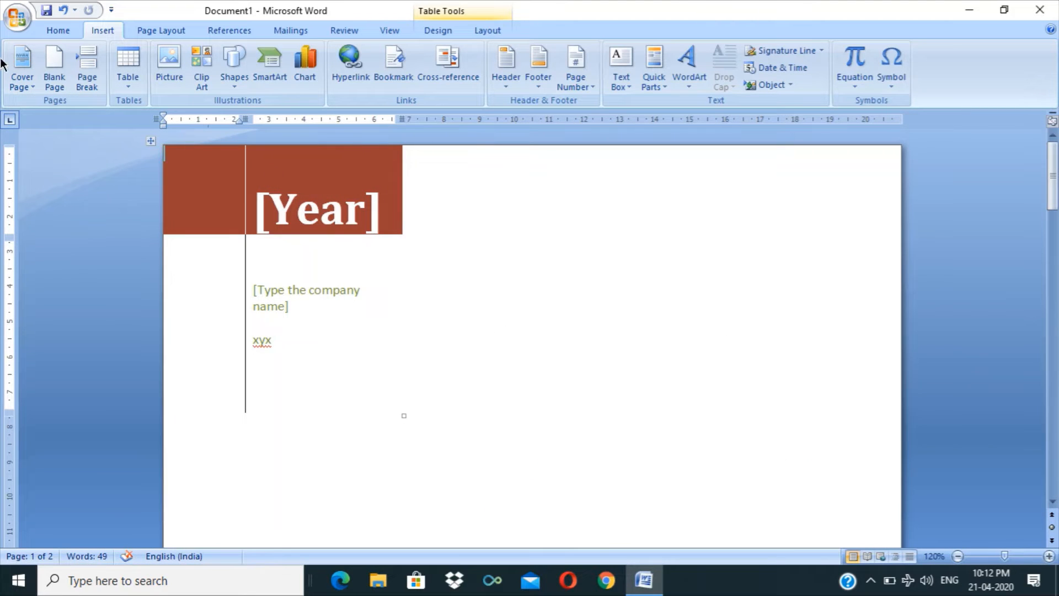
click(29, 85)
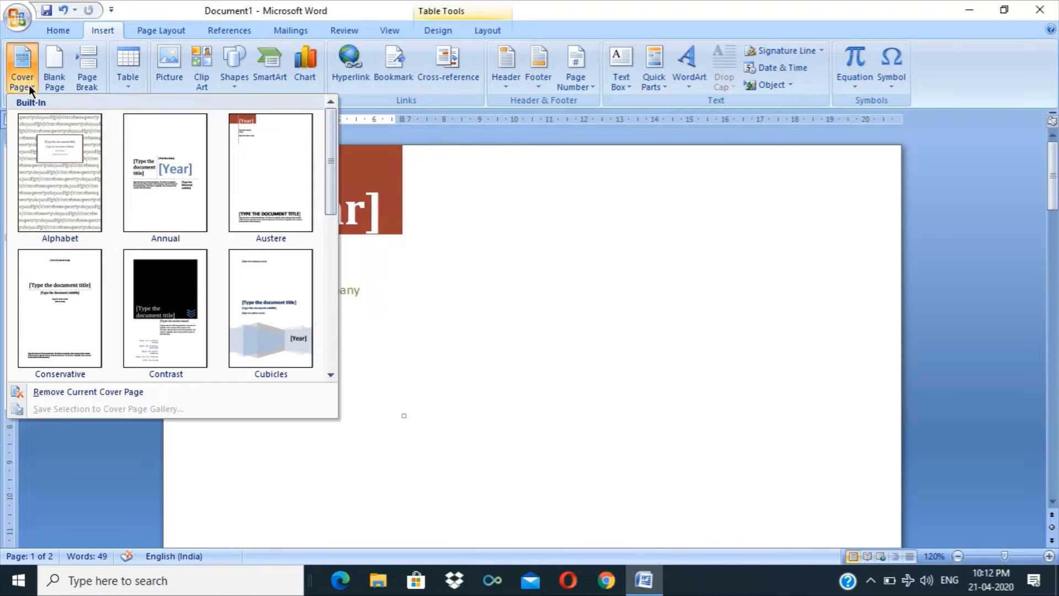
click(66, 393)
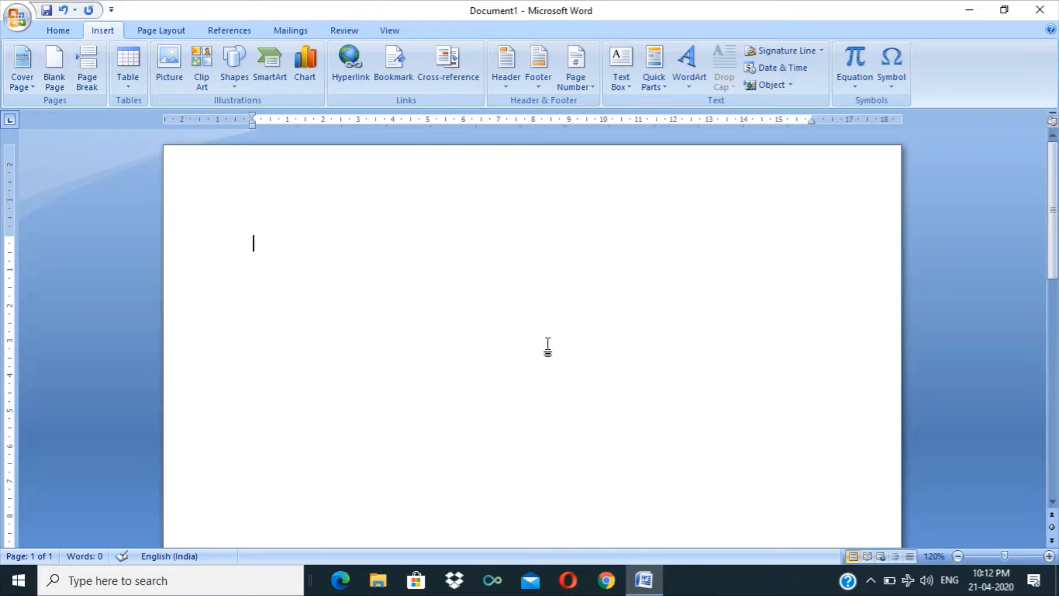
Generate sample paragraphs with =rand() in an enlarged font size.
text(=rand())
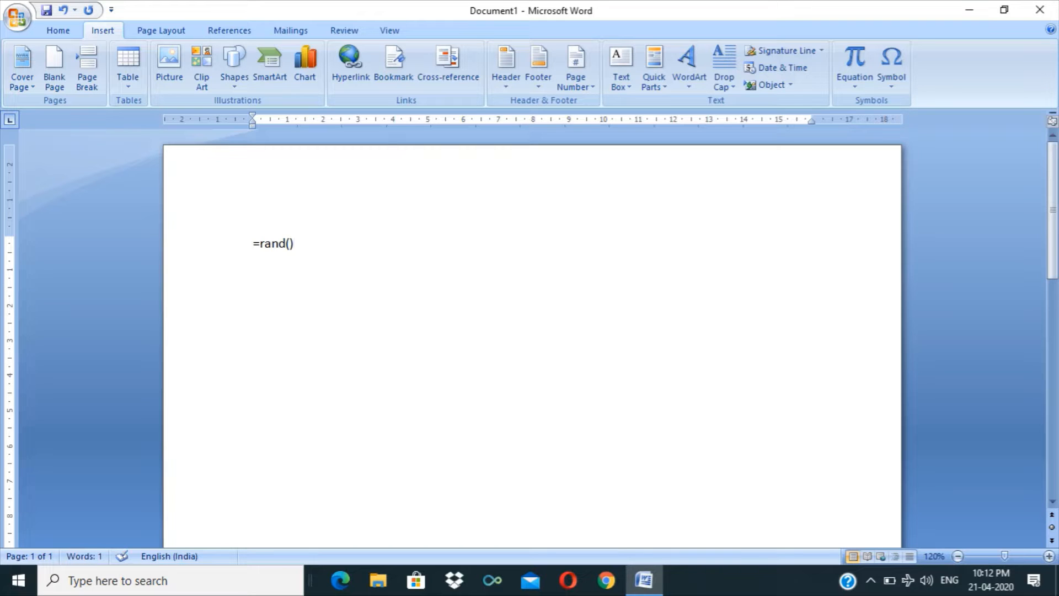
key(shift+Left)
key(shift+Left)
key(shift+Left)
key(shift+Left)
key(shift+Left)
key(shift+Left)
key(shift+Left)
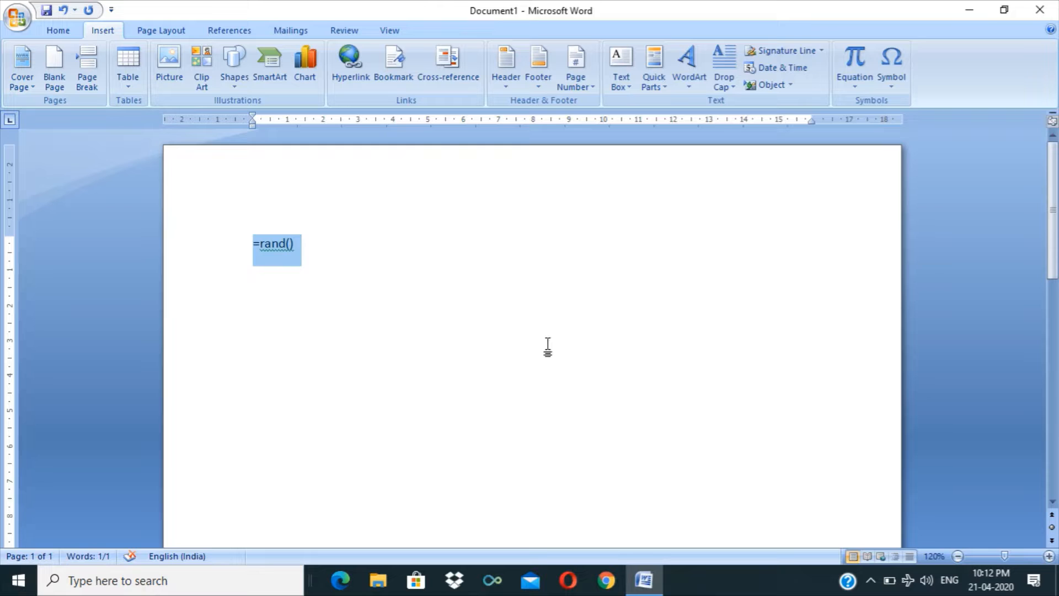
key(ctrl+shift+period)
key(ctrl+shift+period)
key(ctrl+shift+period)
key(Return)
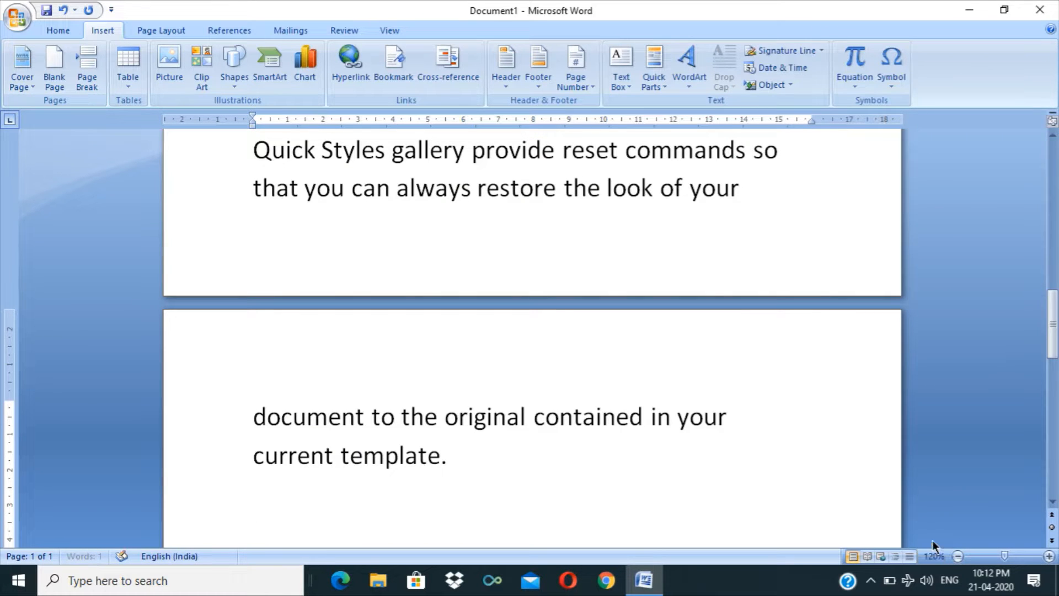
Select all the sample text, scroll through it, and open the zoom settings.
key(ctrl+a)
scroll(931, 539, down, 10)
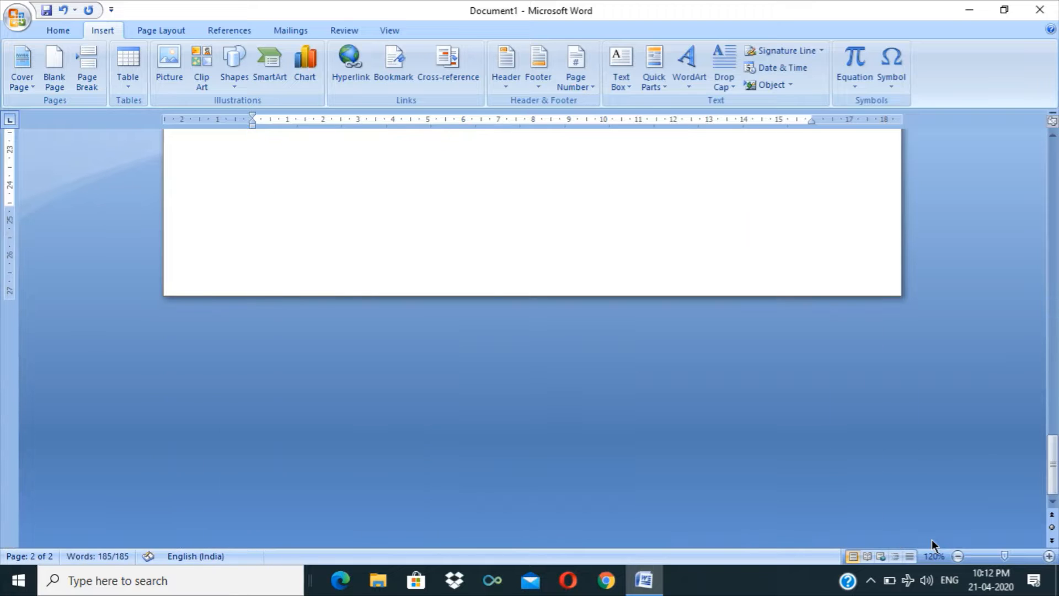
drag(1055, 472, 1057, 188)
click(948, 556)
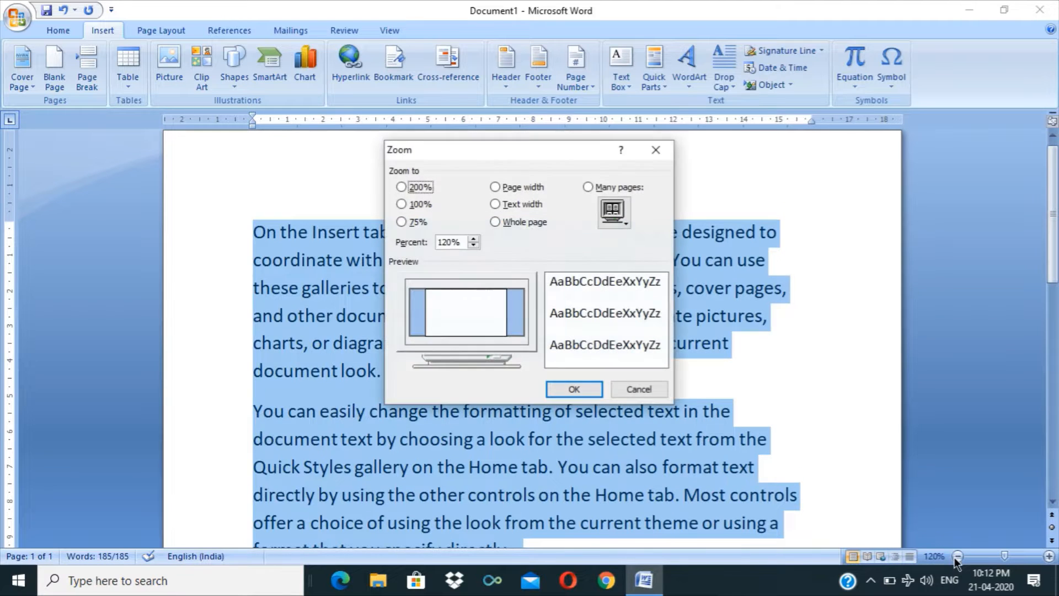
click(656, 156)
click(957, 556)
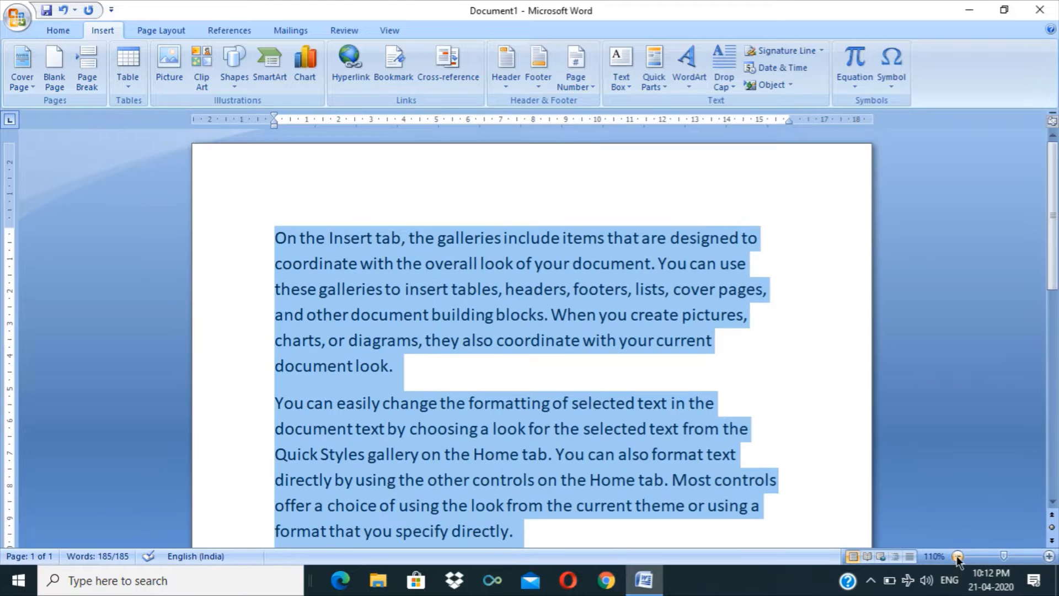
click(609, 376)
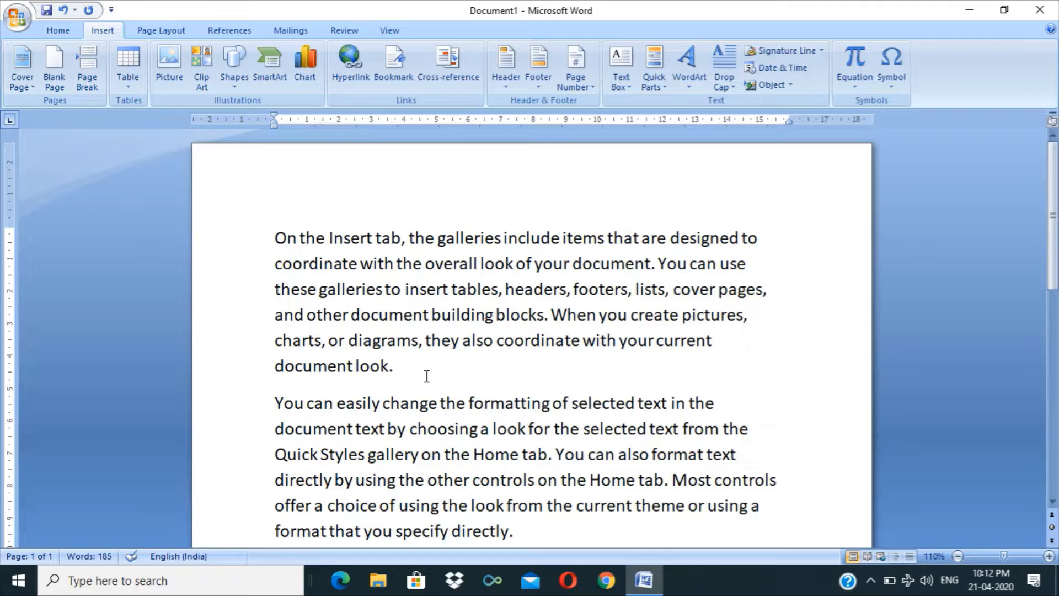
key(ctrl+Return)
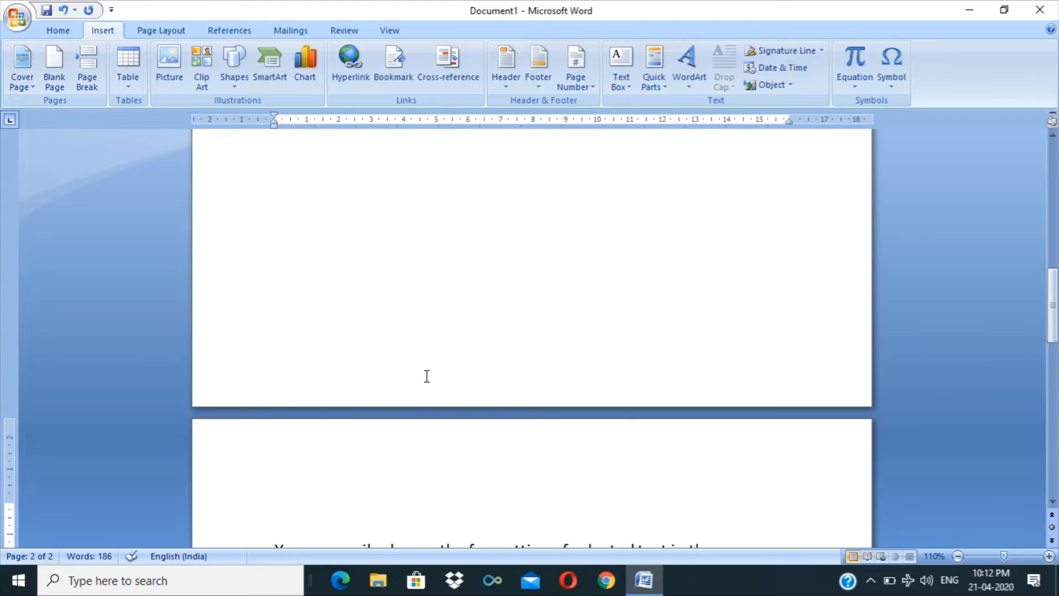
key(BackSpace)
key(BackSpace)
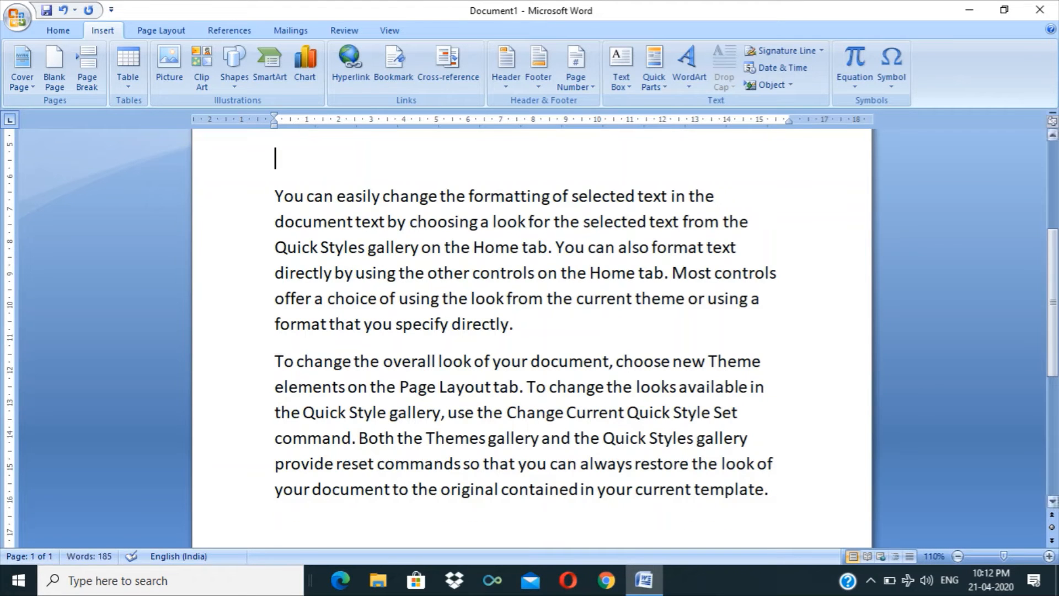
drag(1048, 350, 1055, 317)
key(BackSpace)
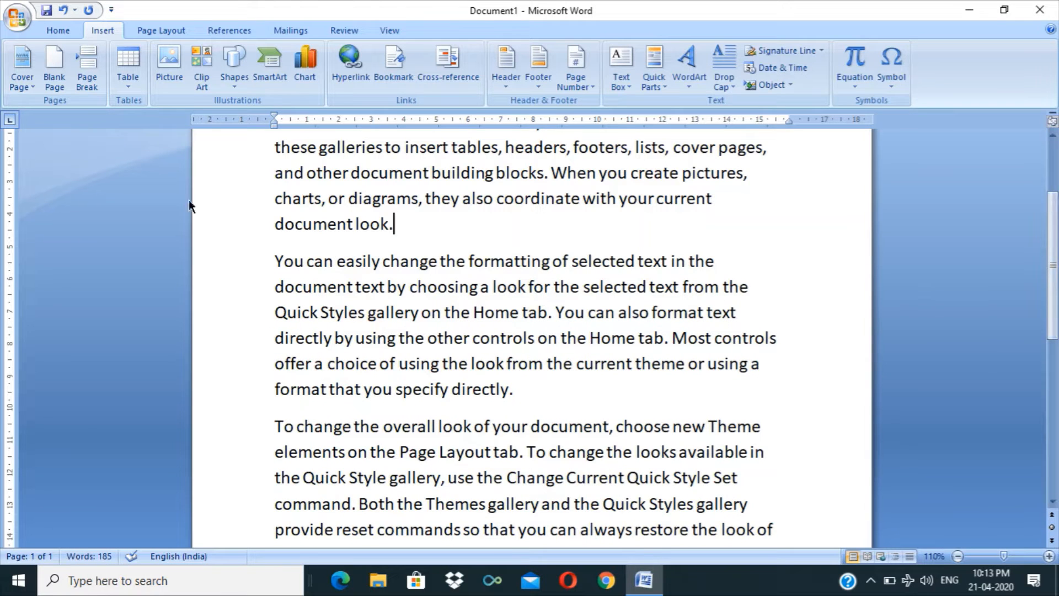
Insert a blank page after the first paragraph and zoom out to view all three pages.
click(52, 68)
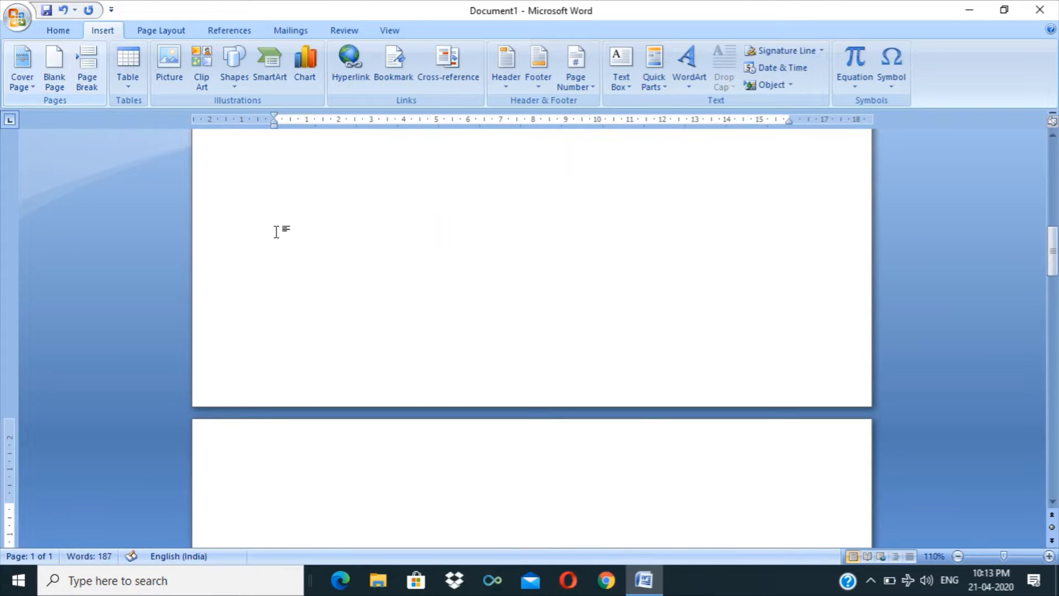
click(958, 556)
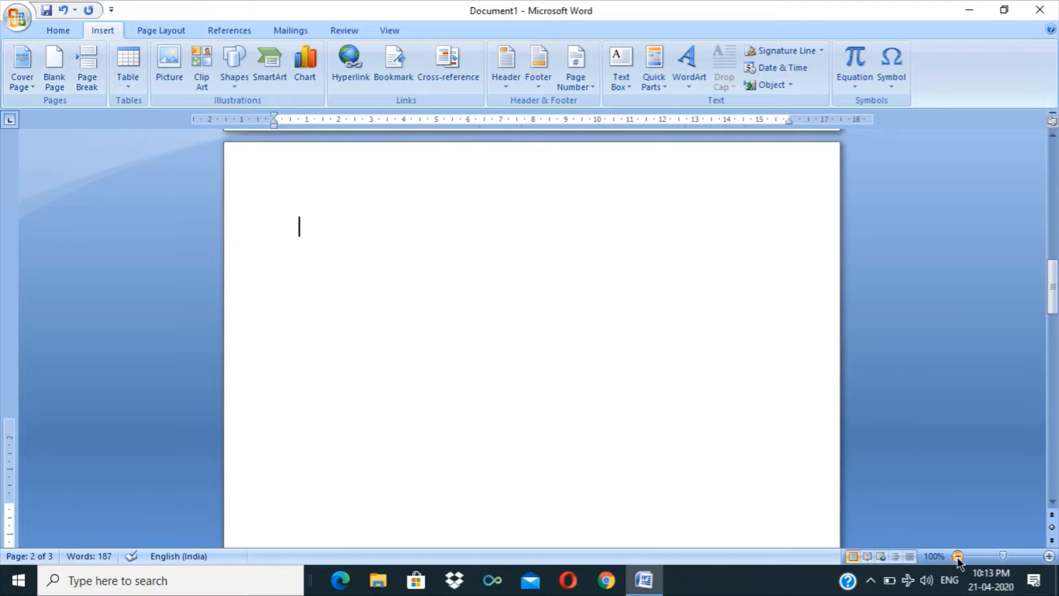
click(957, 556)
click(958, 556)
click(957, 556)
click(958, 556)
click(958, 556)
click(958, 556)
click(958, 556)
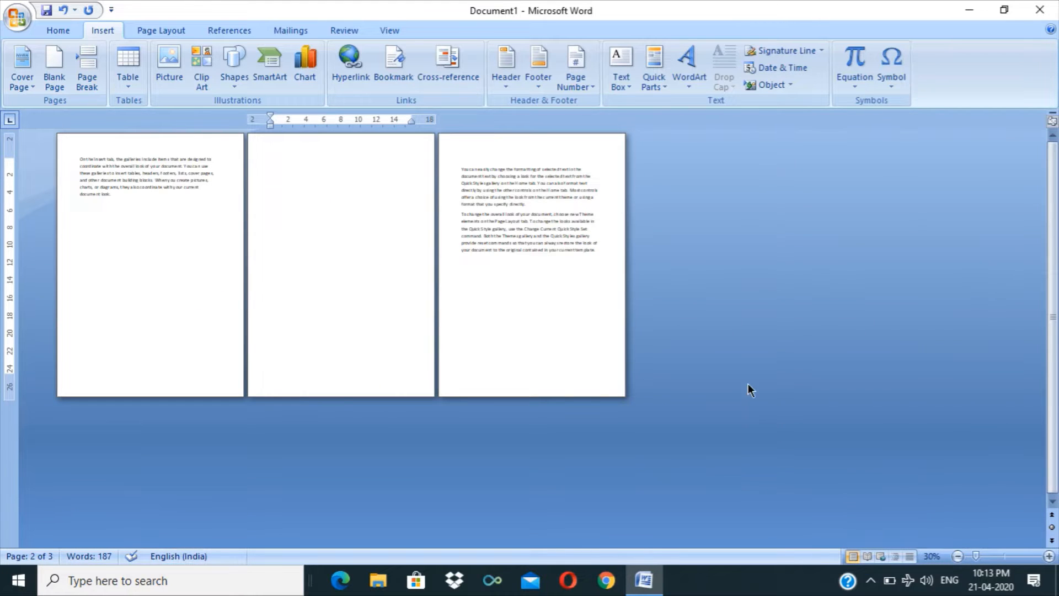
click(1050, 556)
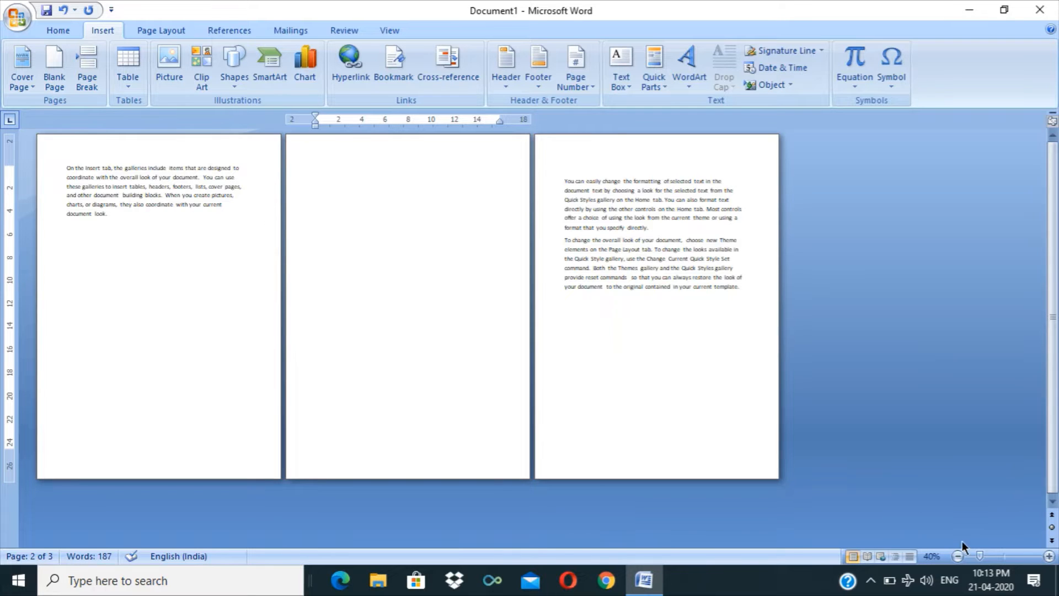
click(958, 556)
click(958, 556)
click(958, 556)
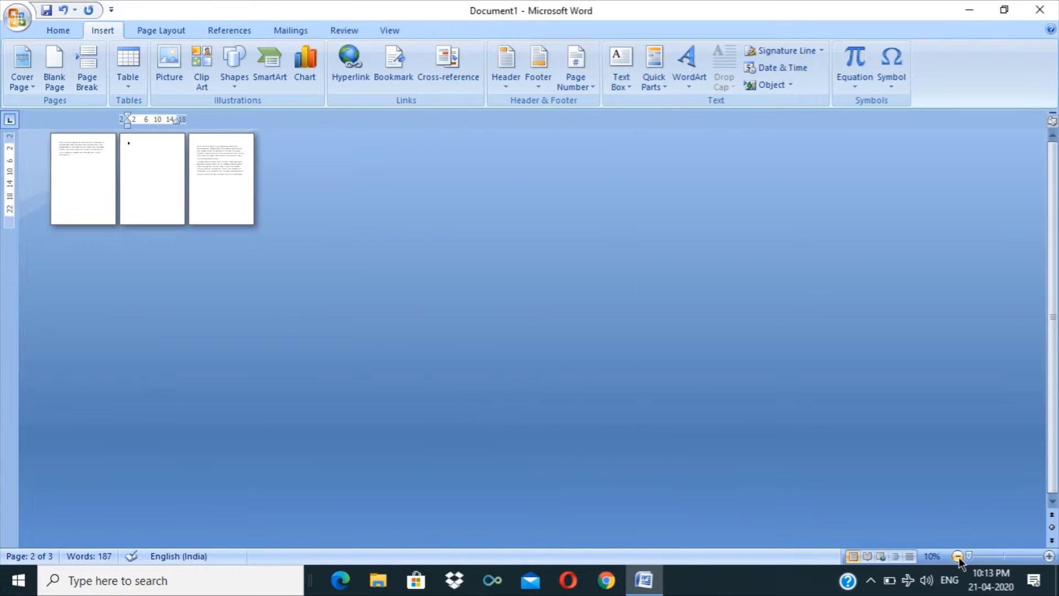
click(1049, 556)
click(1050, 556)
click(1049, 556)
click(1049, 556)
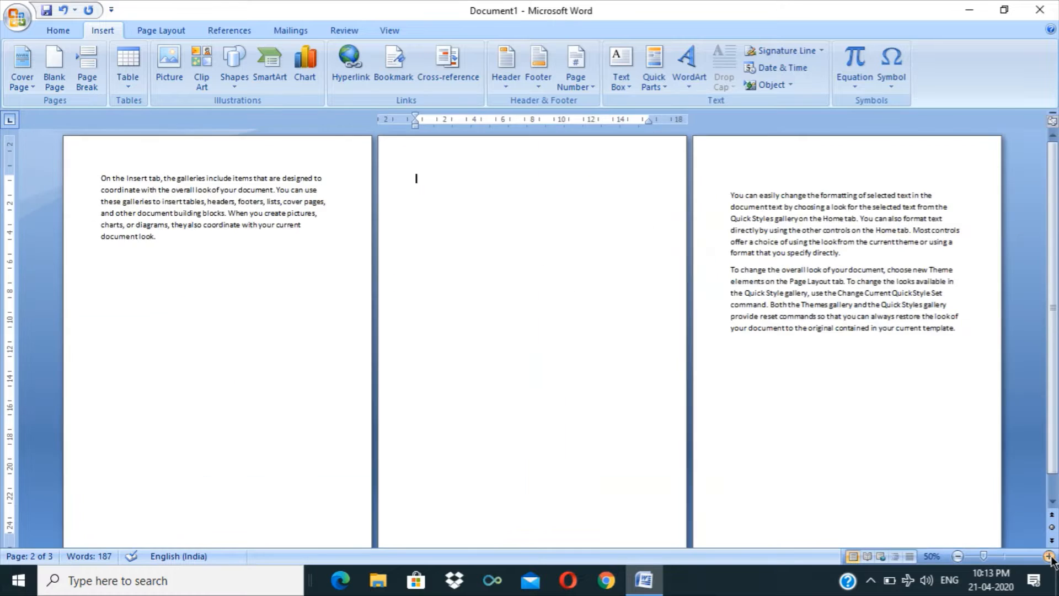
click(1050, 556)
click(1049, 557)
click(1050, 556)
click(1049, 556)
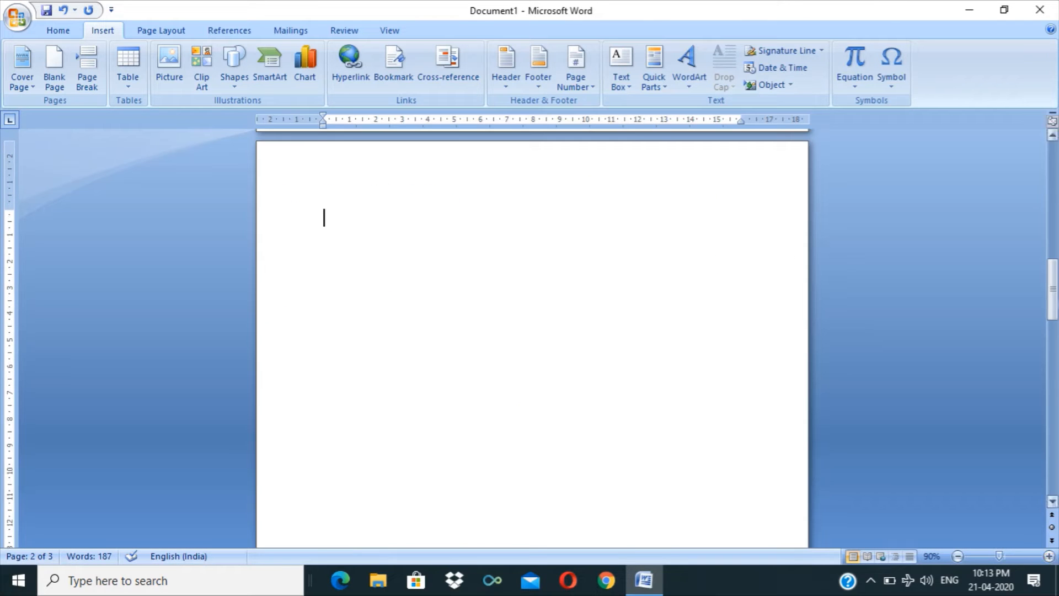
Hide white space, delete the blank page and empty line, and zoom to 110%.
drag(1054, 290, 1052, 260)
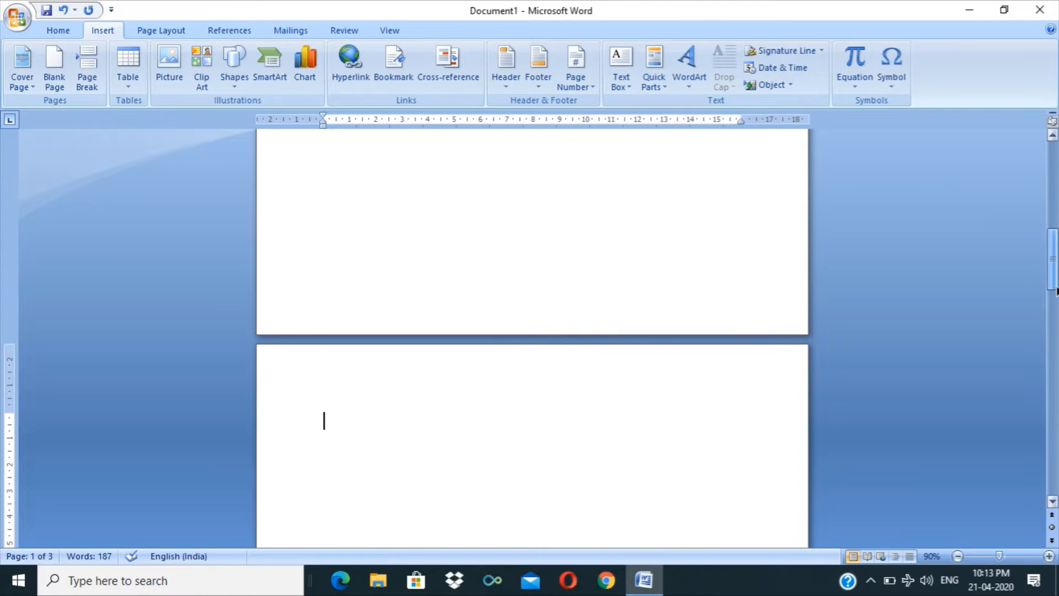
double_click(506, 341)
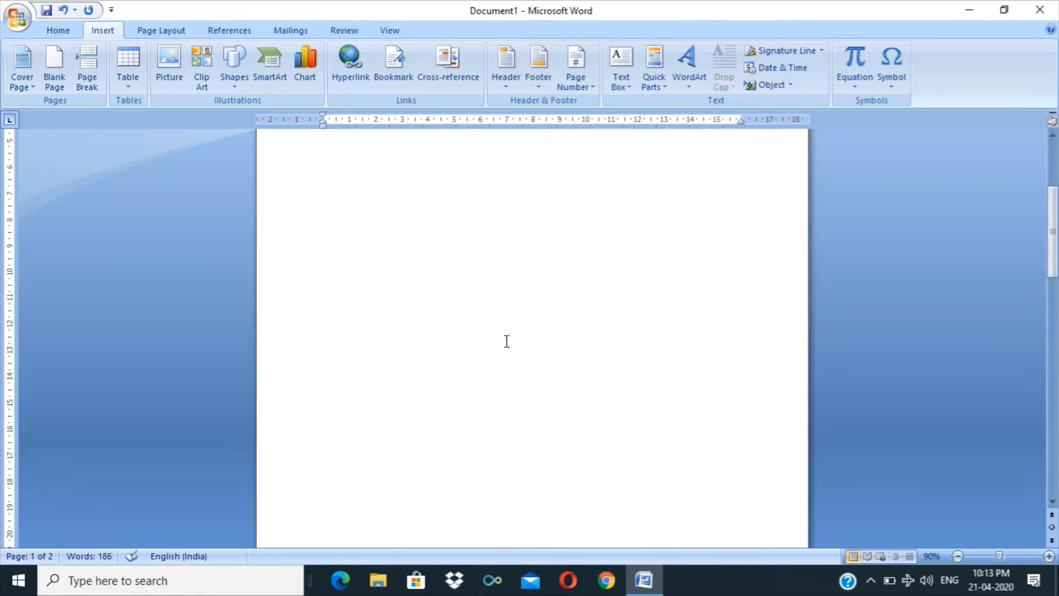
key(BackSpace)
key(BackSpace)
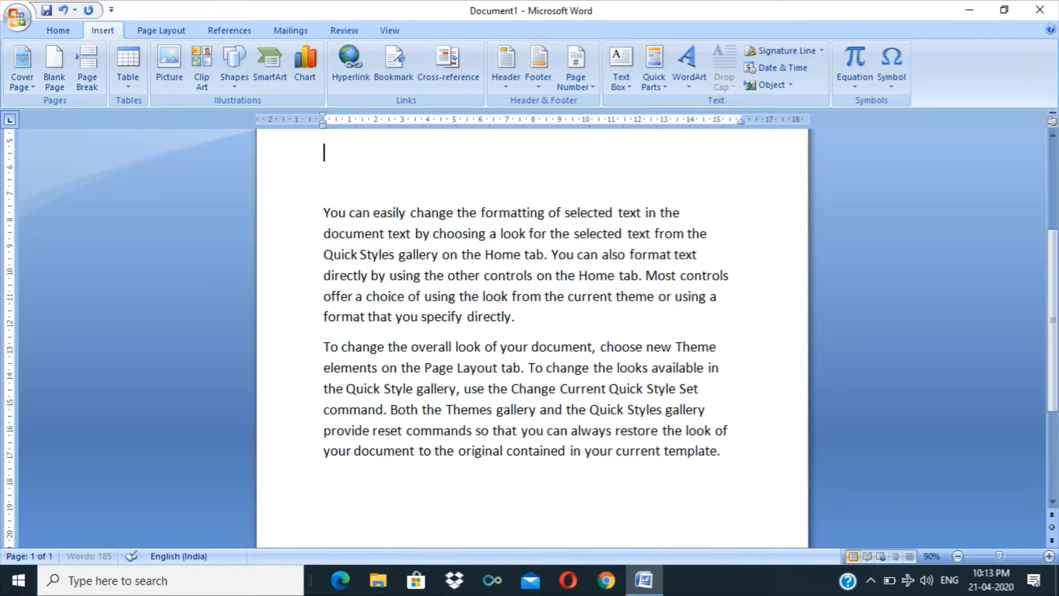
text(.)
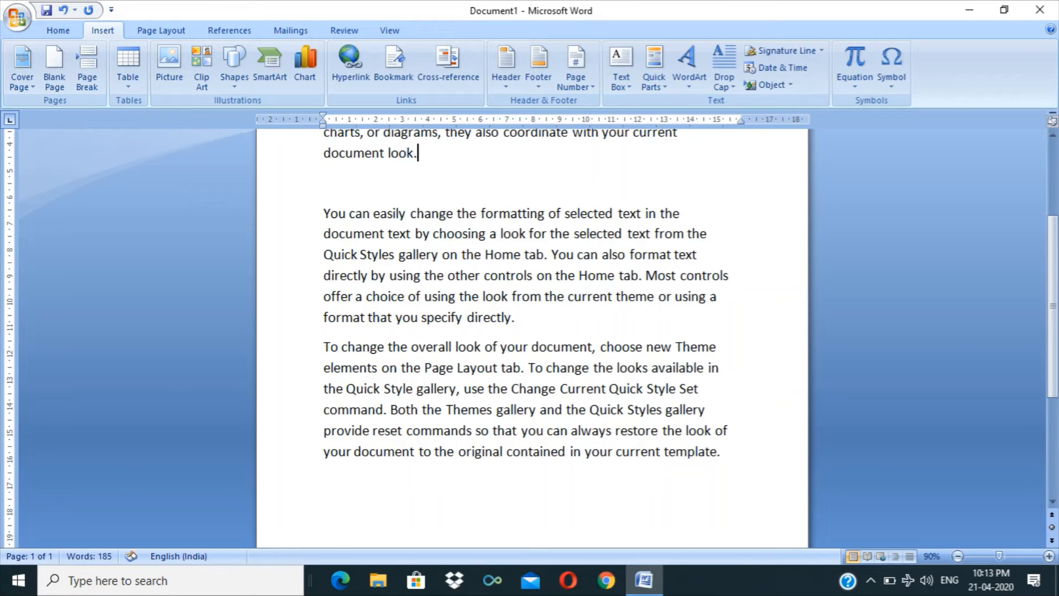
key(Down)
key(BackSpace)
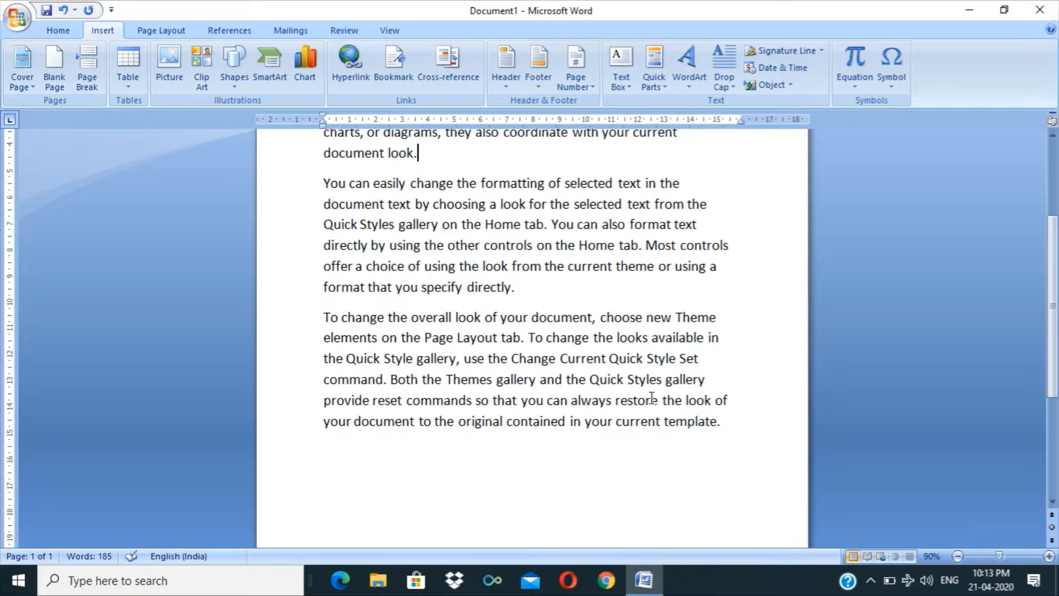
click(1049, 557)
click(1049, 557)
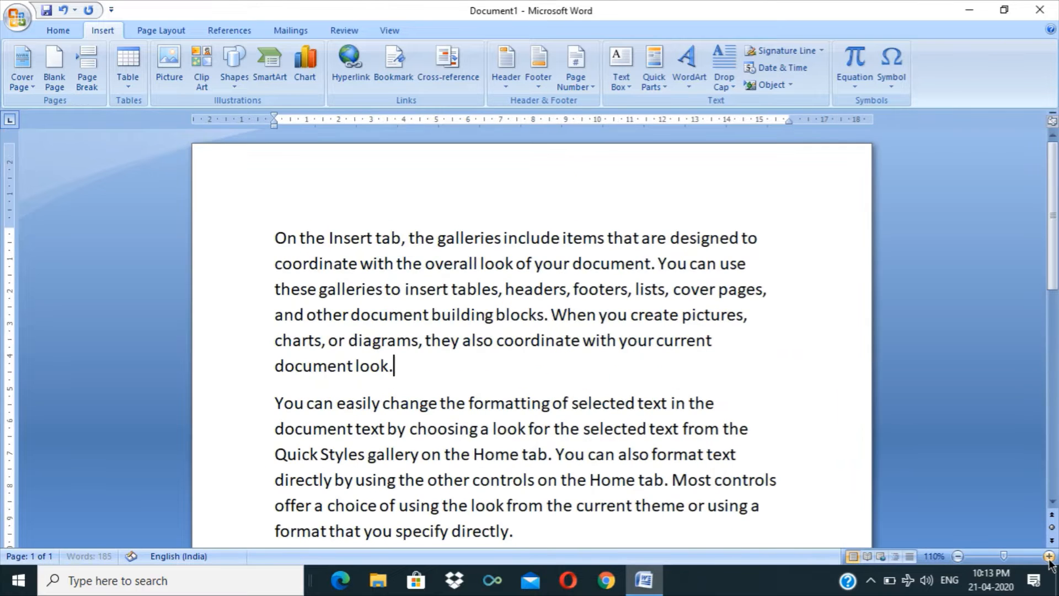
click(1049, 557)
click(1049, 556)
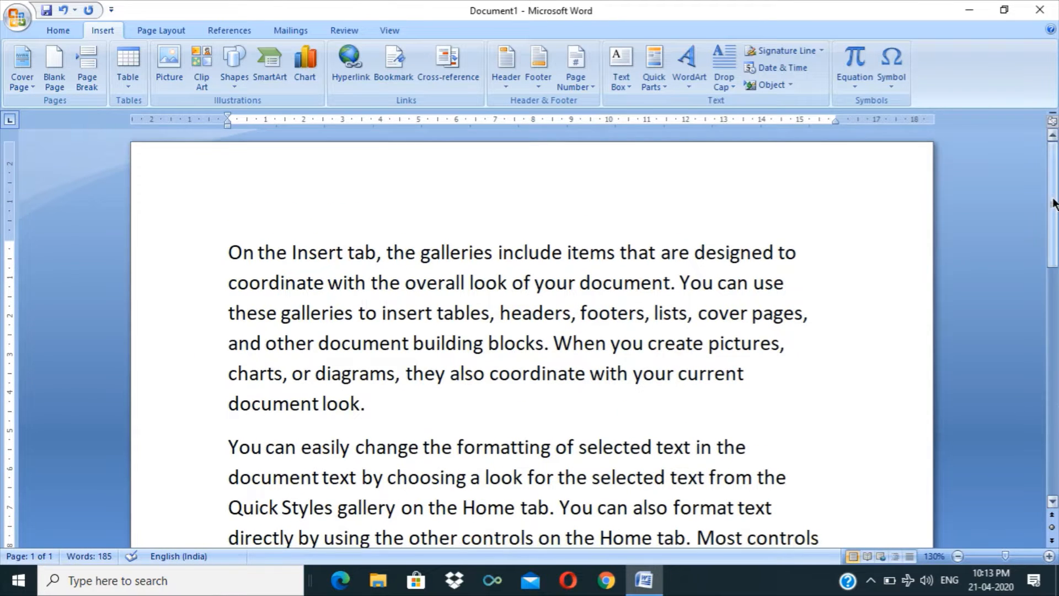
Insert a page break after the paragraph, then delete it to rejoin the text.
scroll(1054, 204, down, 2)
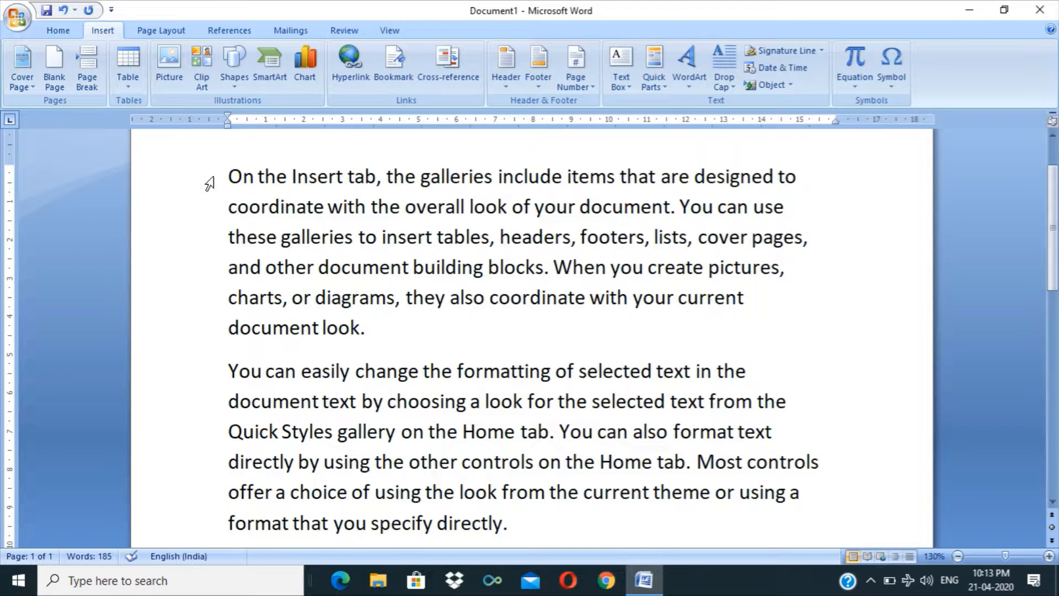
click(87, 66)
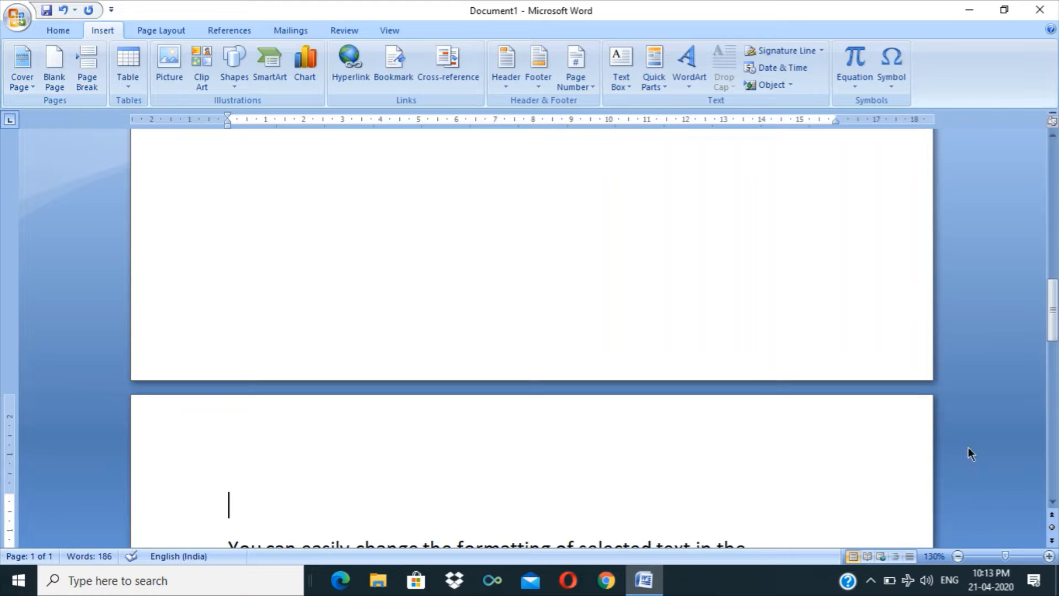
mouse_move(1052, 320)
mouse_down()
mouse_move(1054, 368)
mouse_move(1054, 300)
mouse_move(1055, 336)
mouse_up()
key(BackSpace)
key(BackSpace)
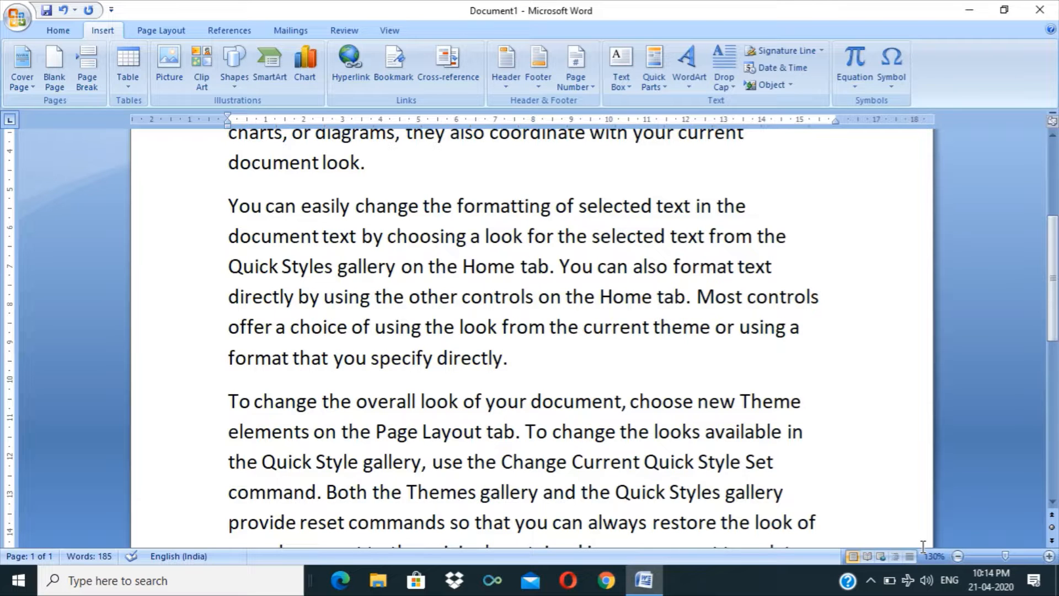
Select all the text, shrink and enlarge its font, then delete everything.
key(ctrl+a)
key(ctrl+shift+comma)
key(ctrl+shift+comma)
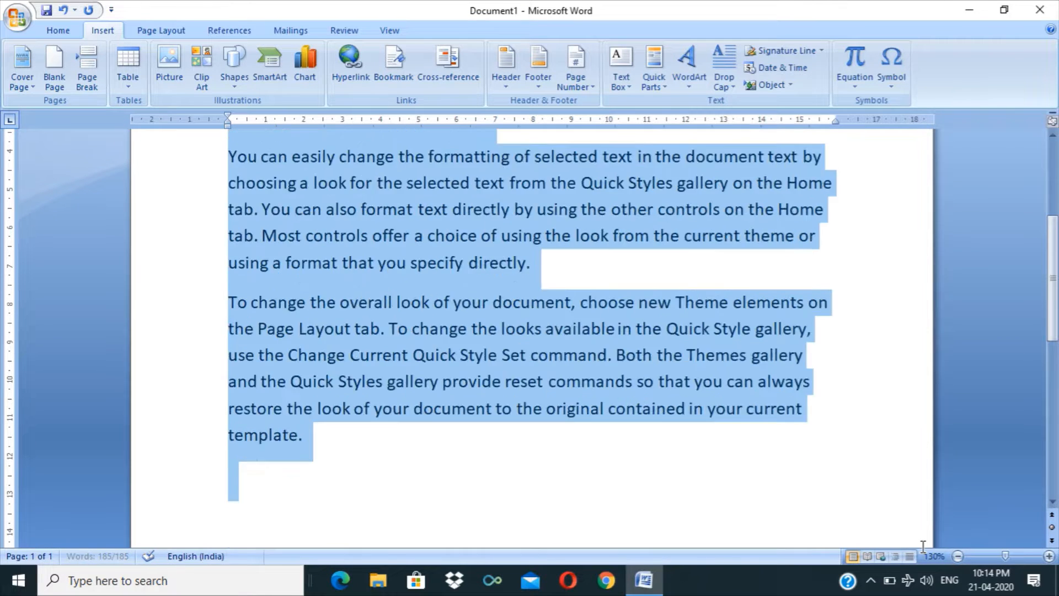
key(ctrl+shift+period)
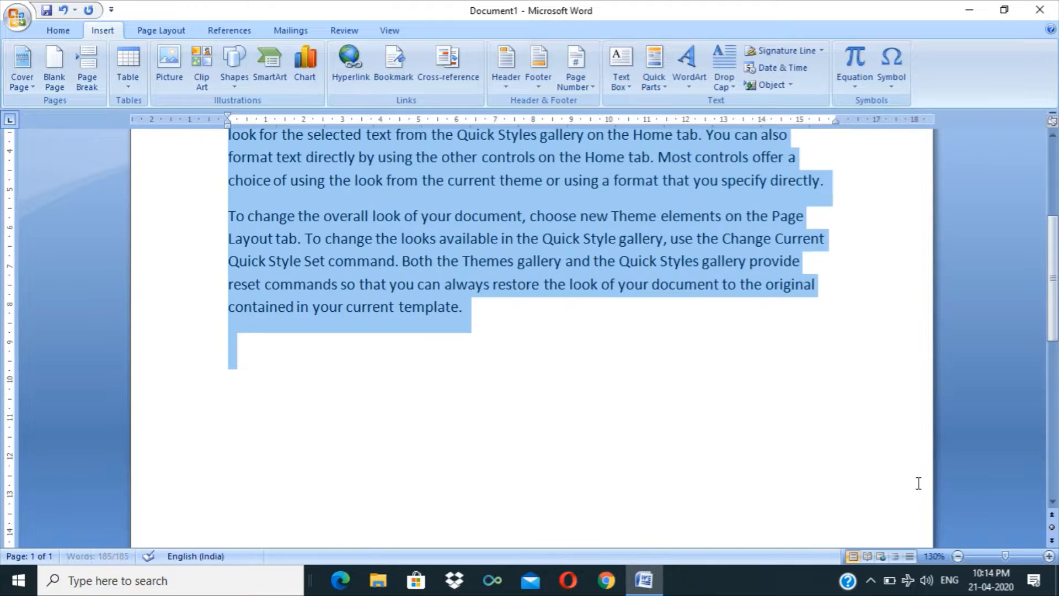
key(Delete)
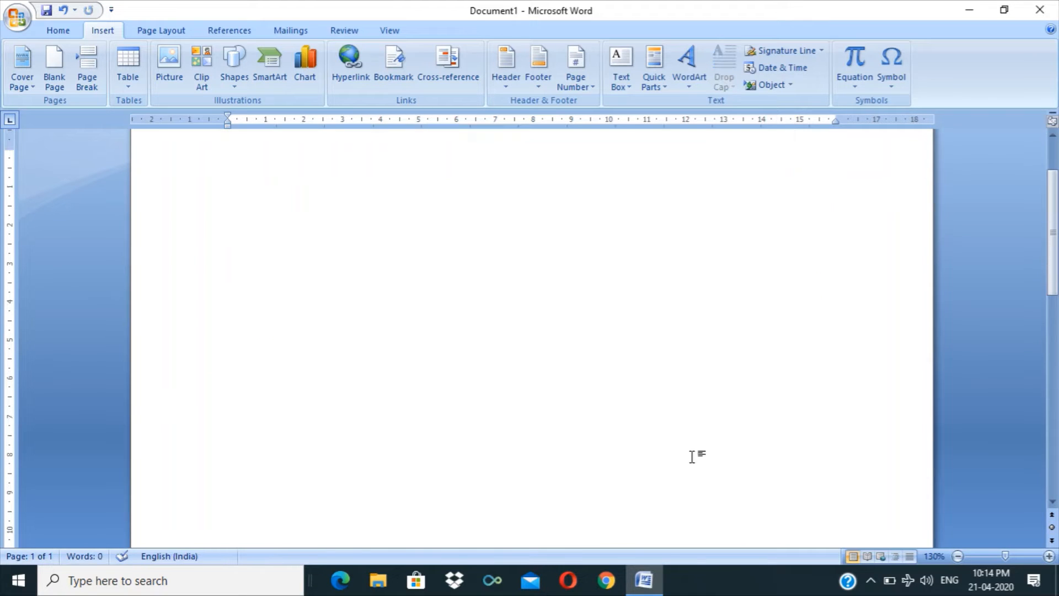
Insert a 10-column, 8-row table from the table grid.
drag(1052, 294, 1052, 263)
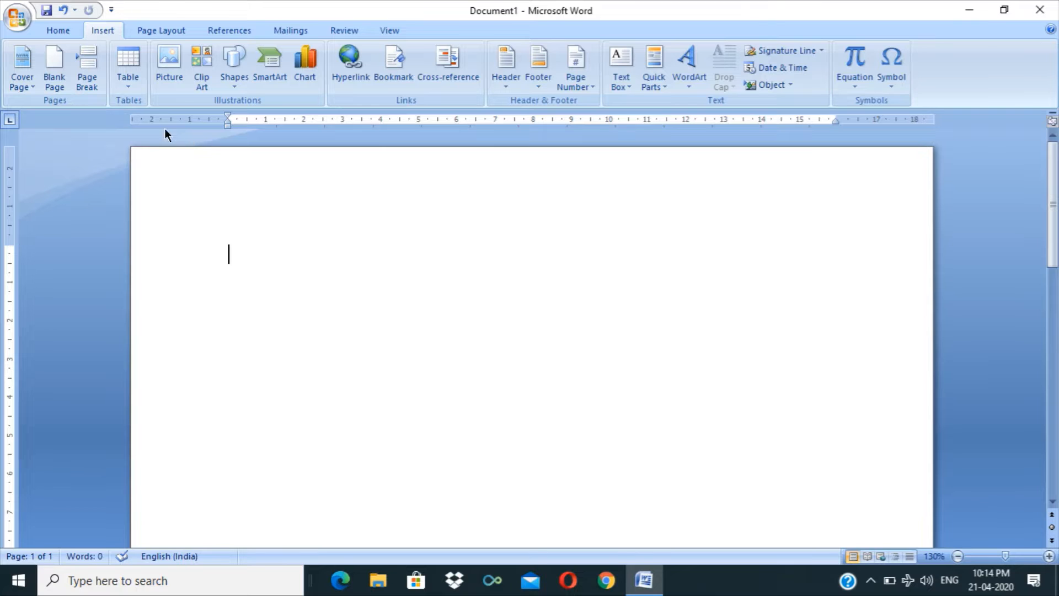
click(133, 84)
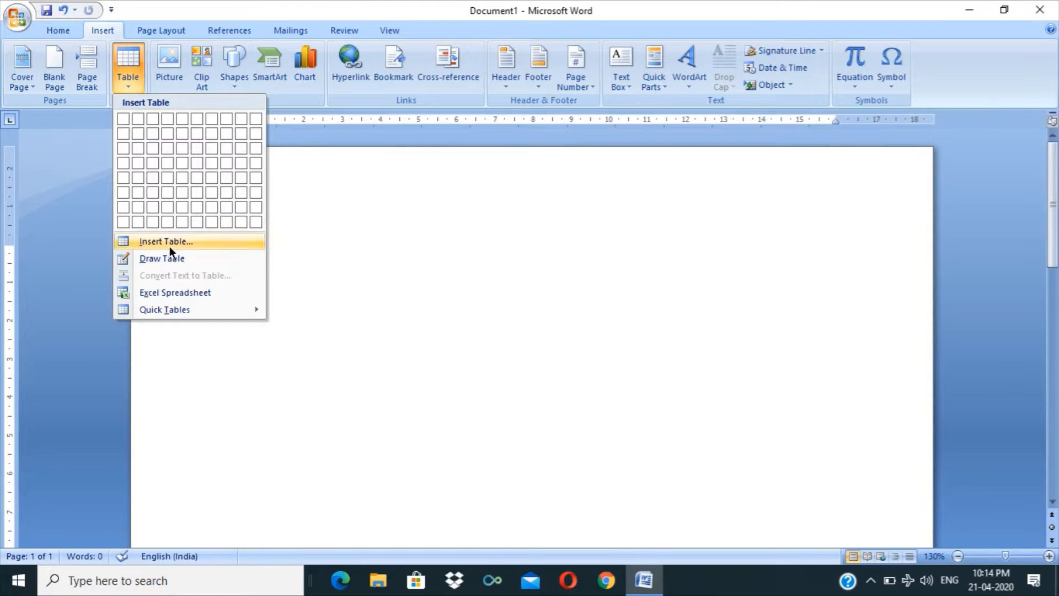
click(294, 380)
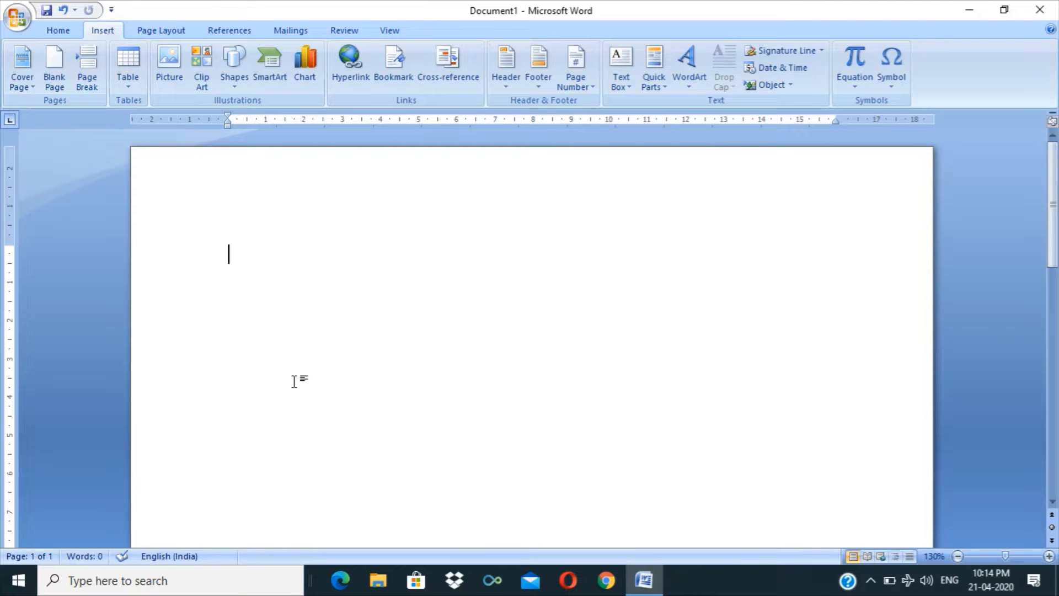
click(130, 81)
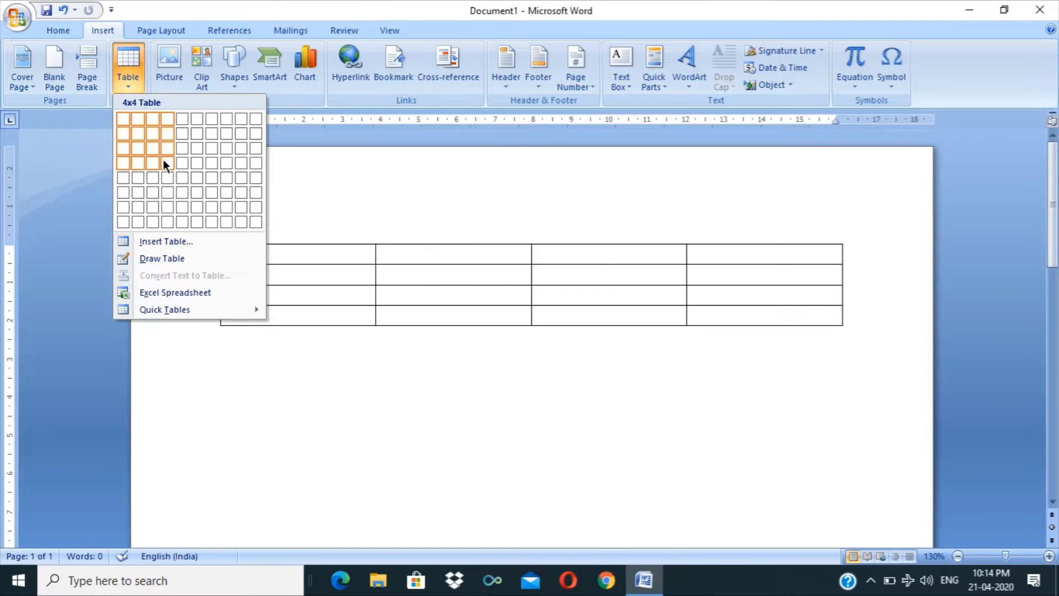
click(258, 222)
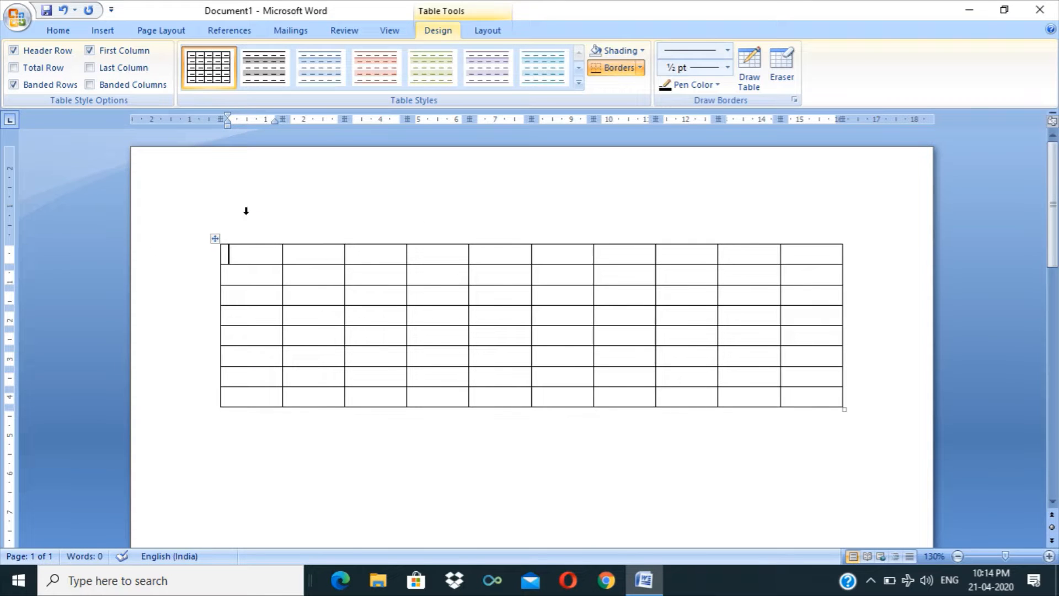
Reopen and close the table options, then undo the 10-by-8 table.
click(93, 29)
click(126, 82)
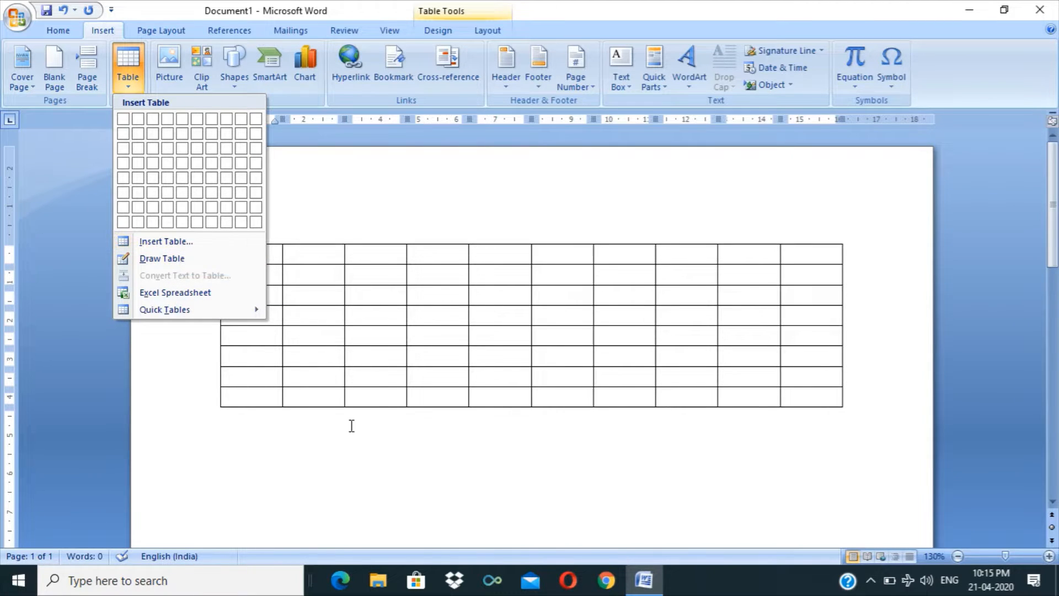
click(289, 431)
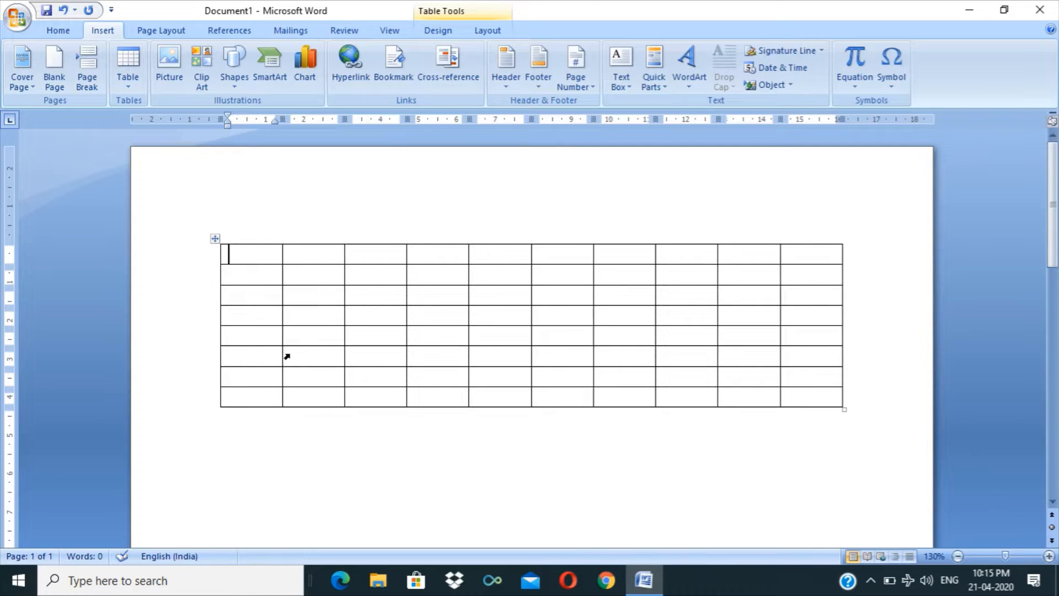
key(ctrl+z)
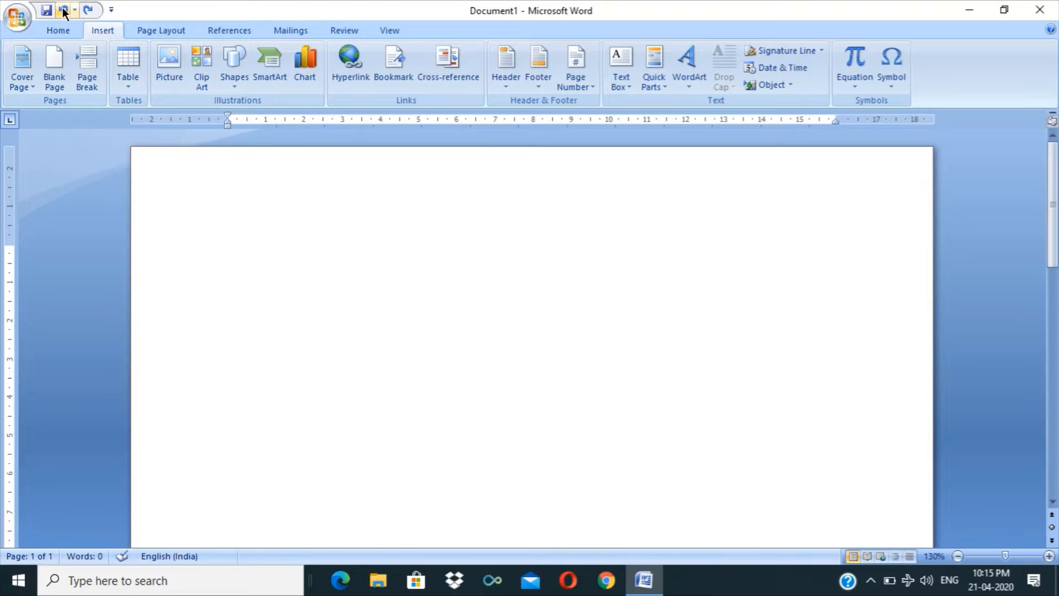
Insert an 8-column, 4-row table through the Insert Table dialog.
click(127, 69)
click(163, 241)
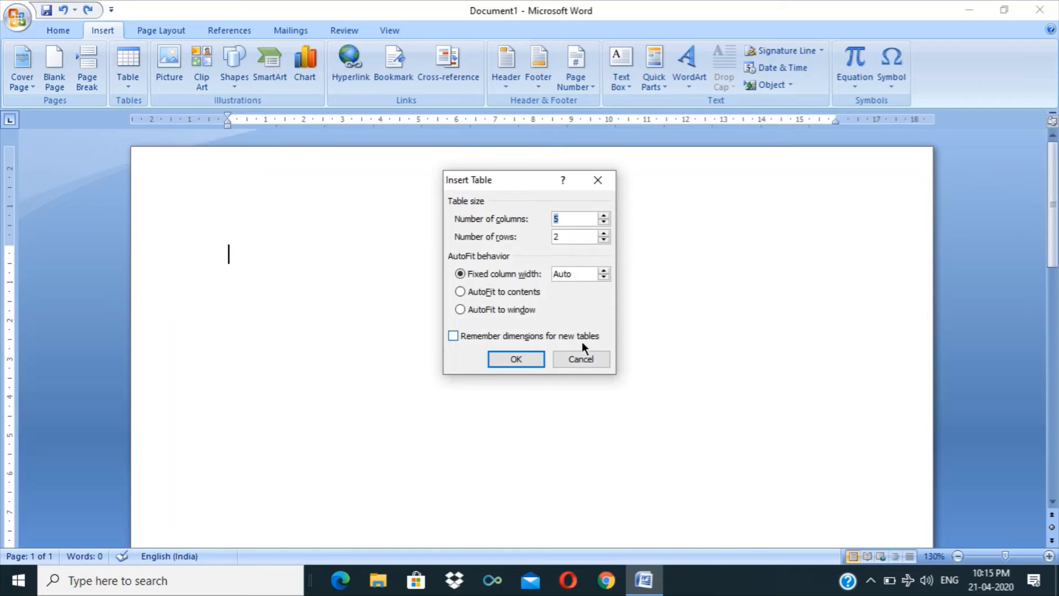
drag(515, 178, 779, 189)
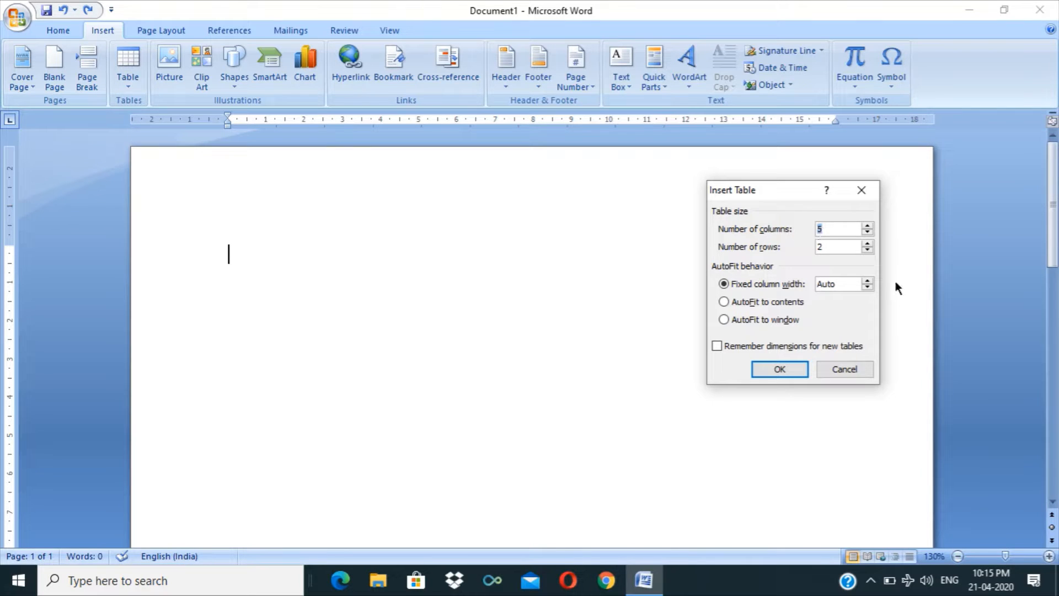
click(868, 228)
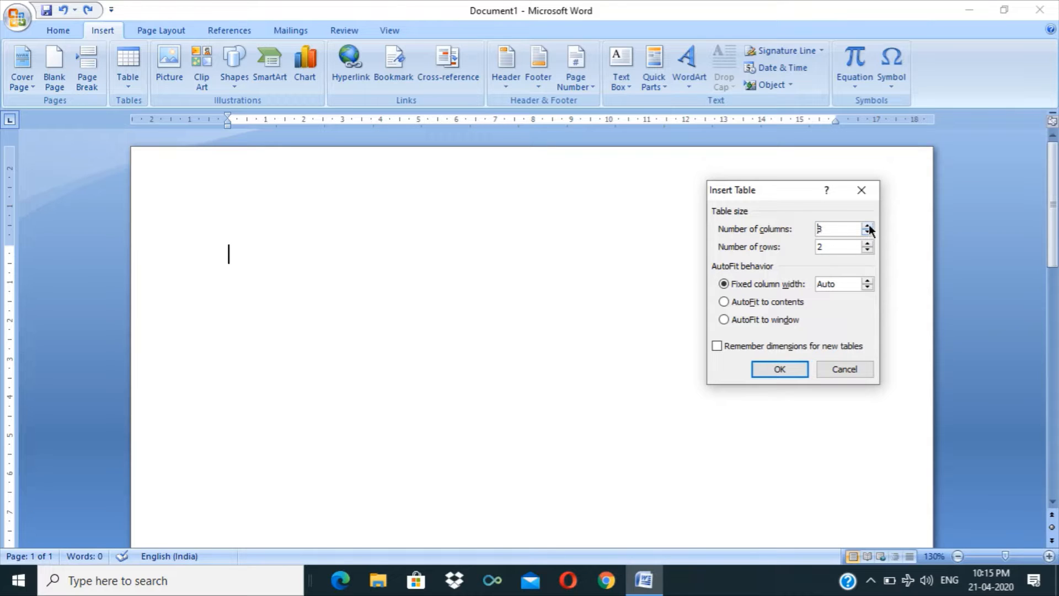
click(824, 249)
key(BackSpace)
text(4)
click(782, 368)
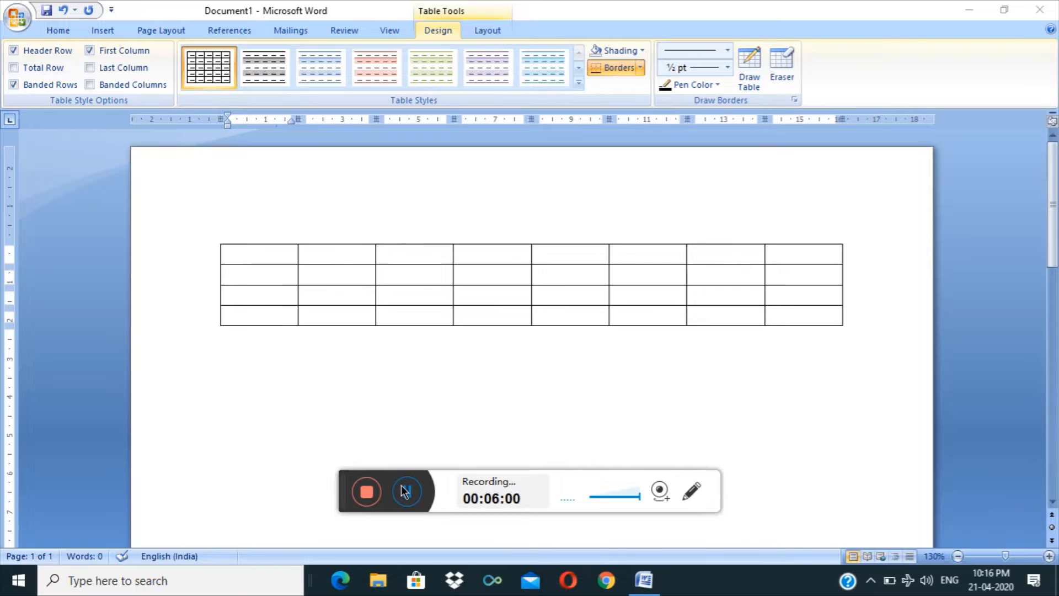
Place the cursor in the empty 8-column, 4-row bordered table to start filling it.
click(406, 490)
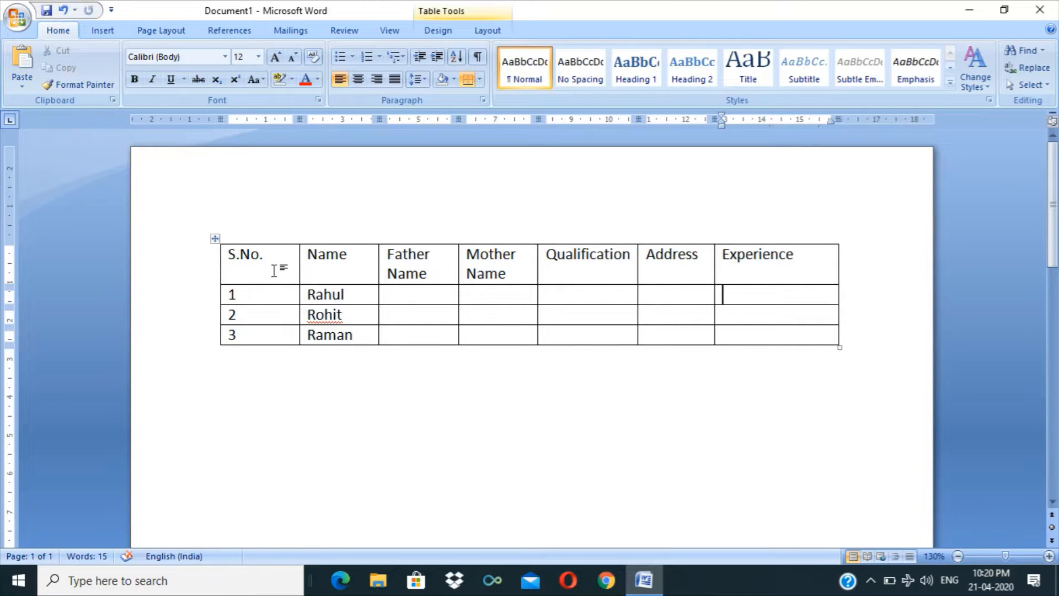
click(215, 238)
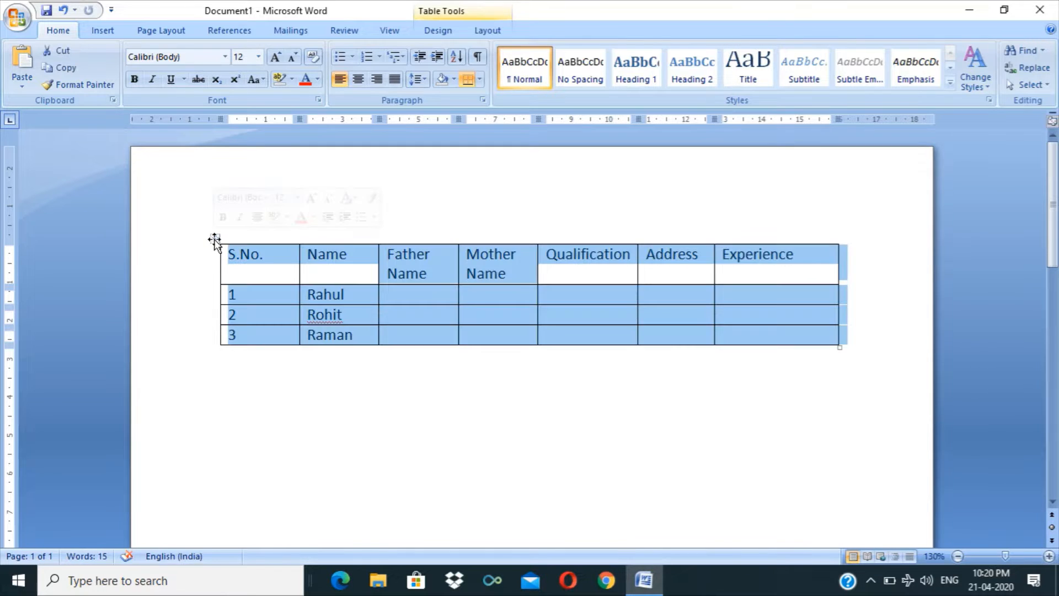
click(263, 269)
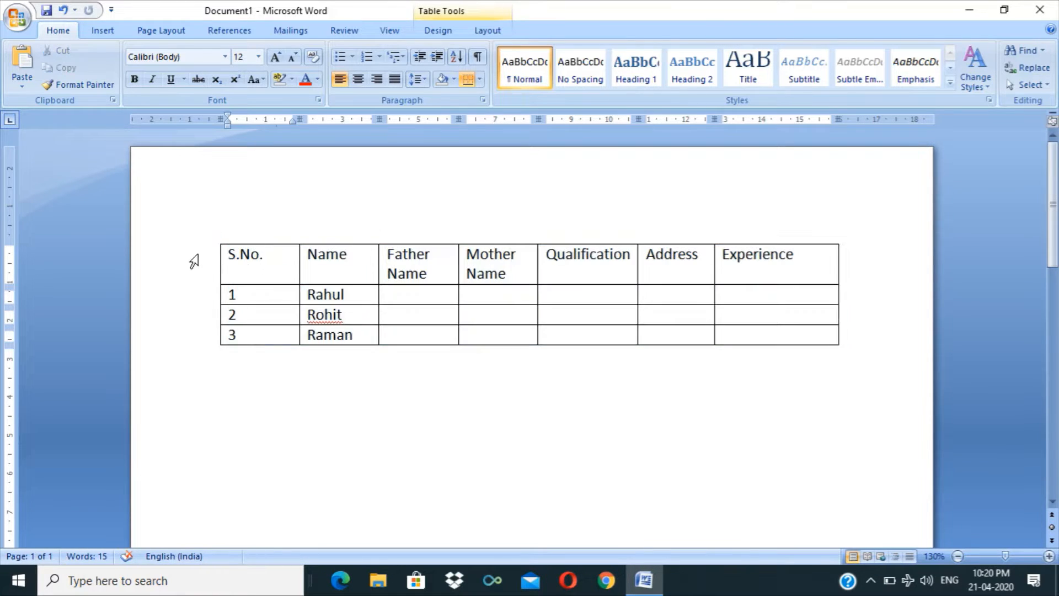
drag(197, 260, 193, 355)
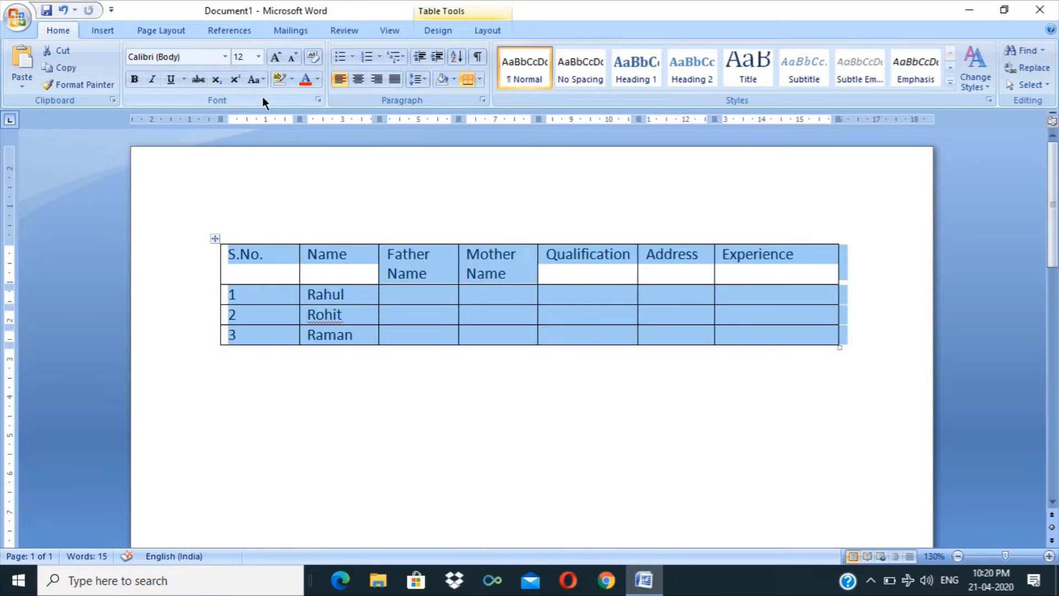
click(243, 295)
click(227, 126)
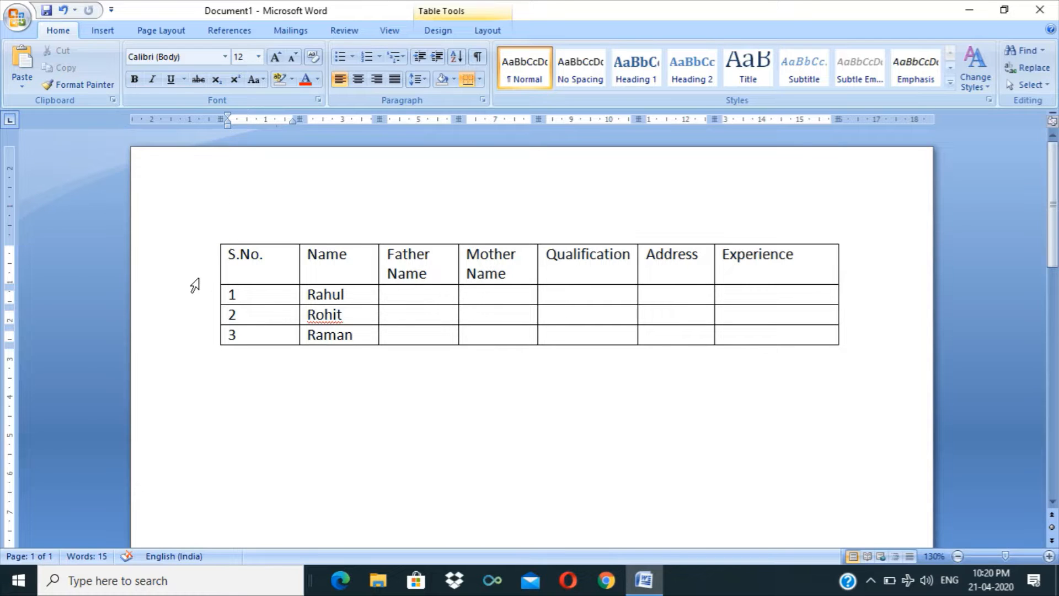
drag(194, 285, 193, 310)
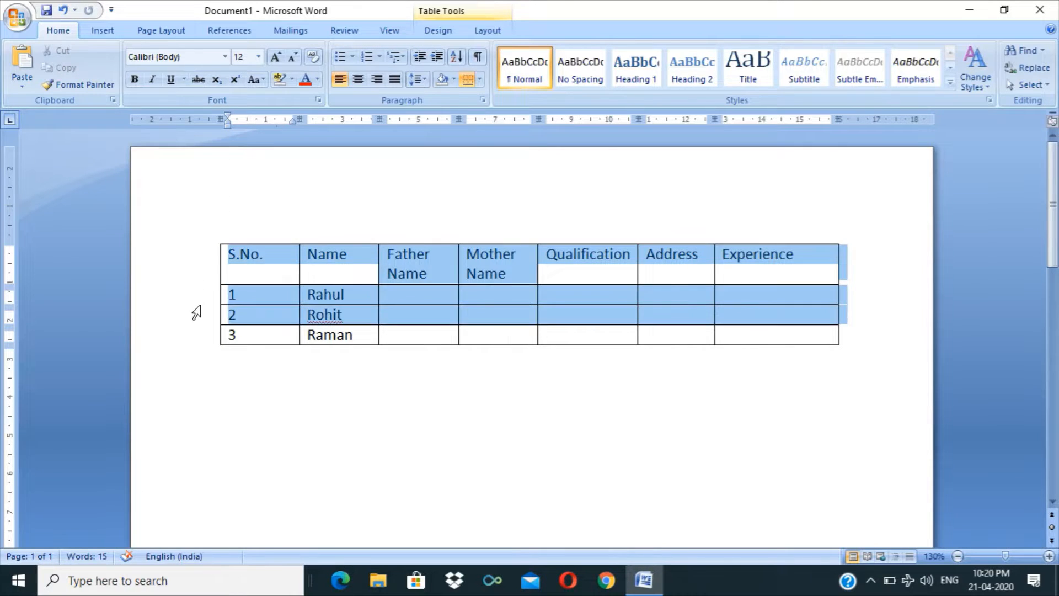
click(193, 298)
click(185, 264)
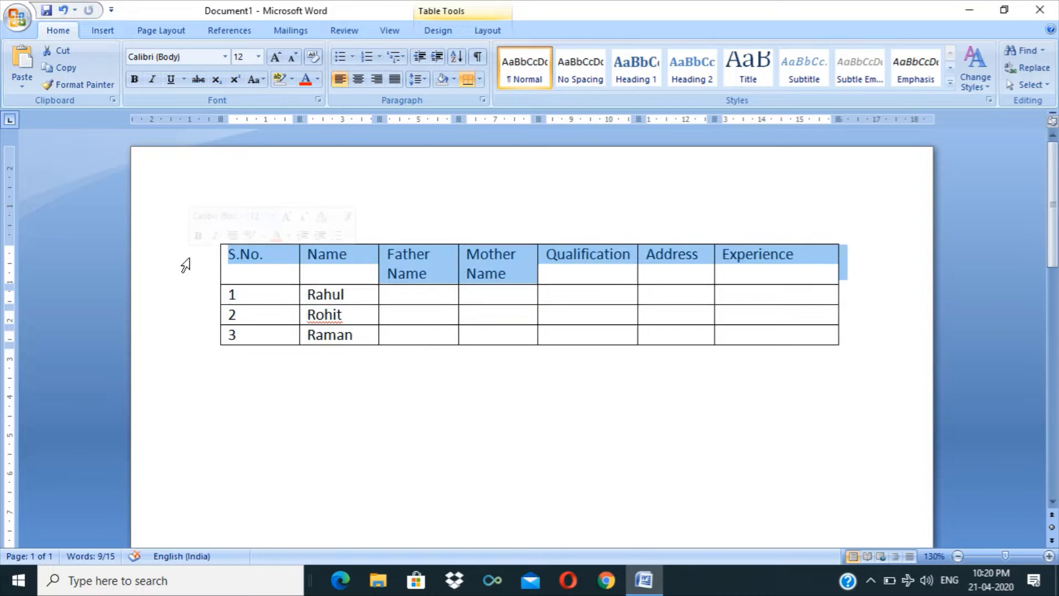
click(185, 296)
click(186, 316)
click(188, 336)
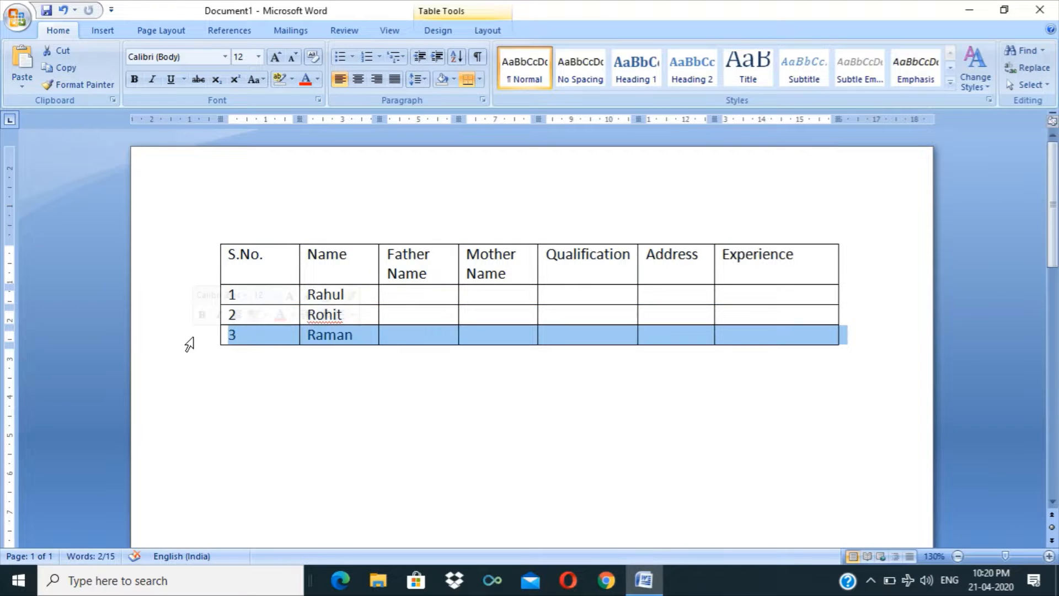
click(329, 438)
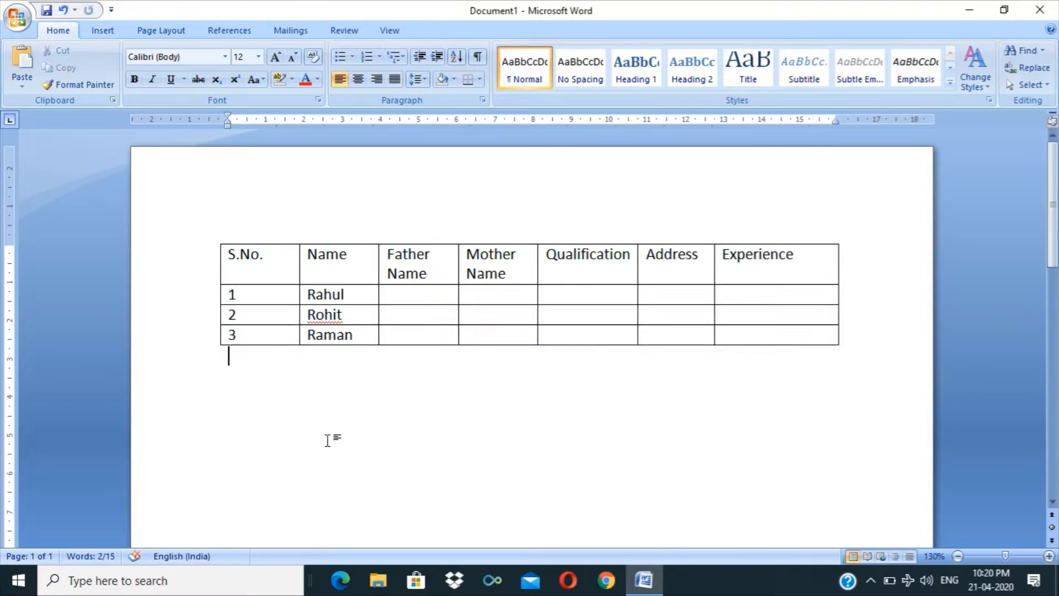
click(264, 226)
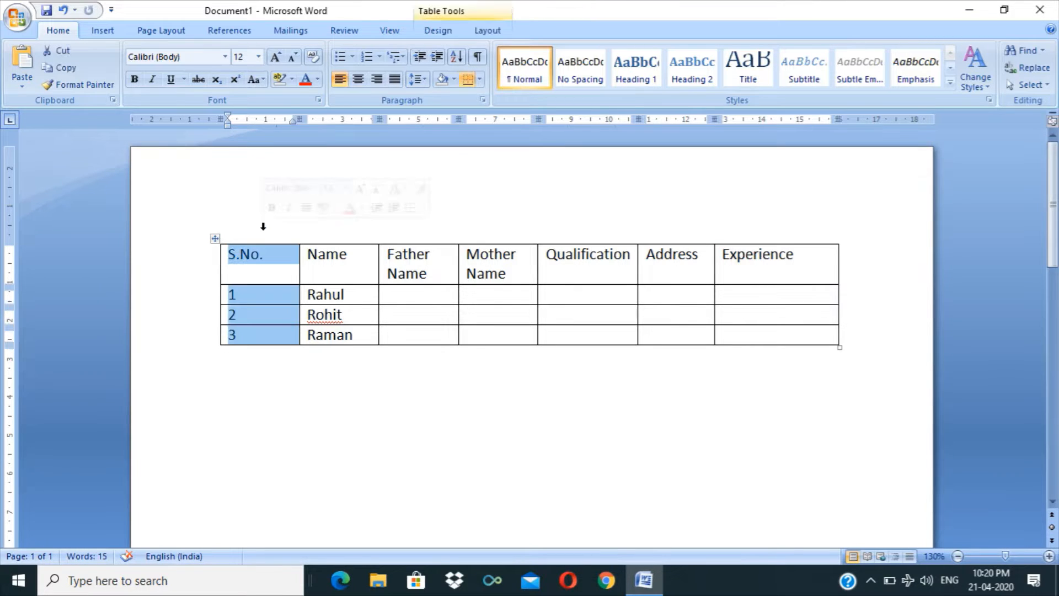
click(345, 228)
click(387, 225)
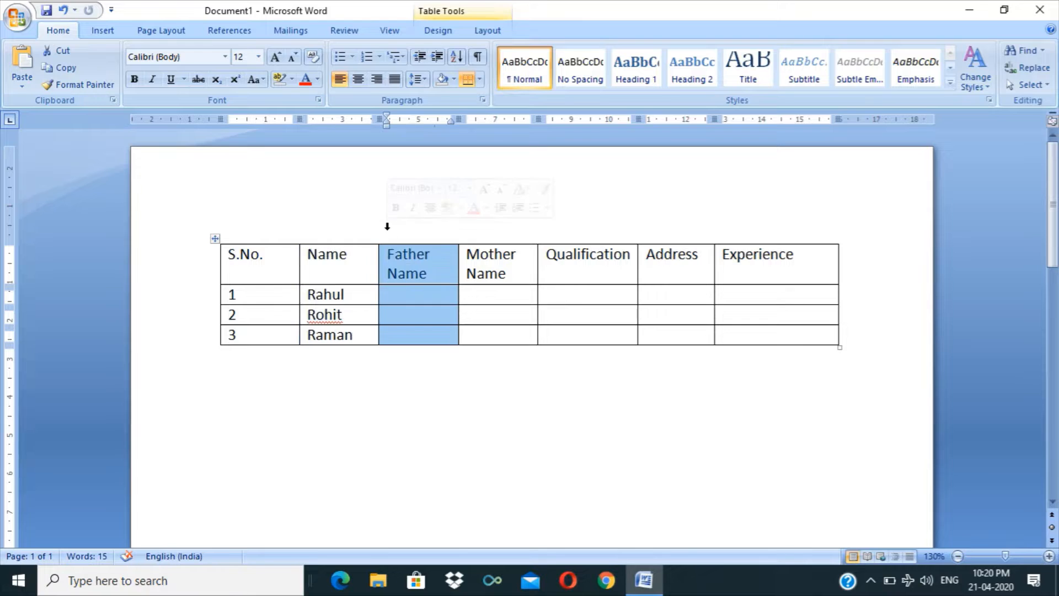
click(480, 226)
click(546, 226)
click(683, 227)
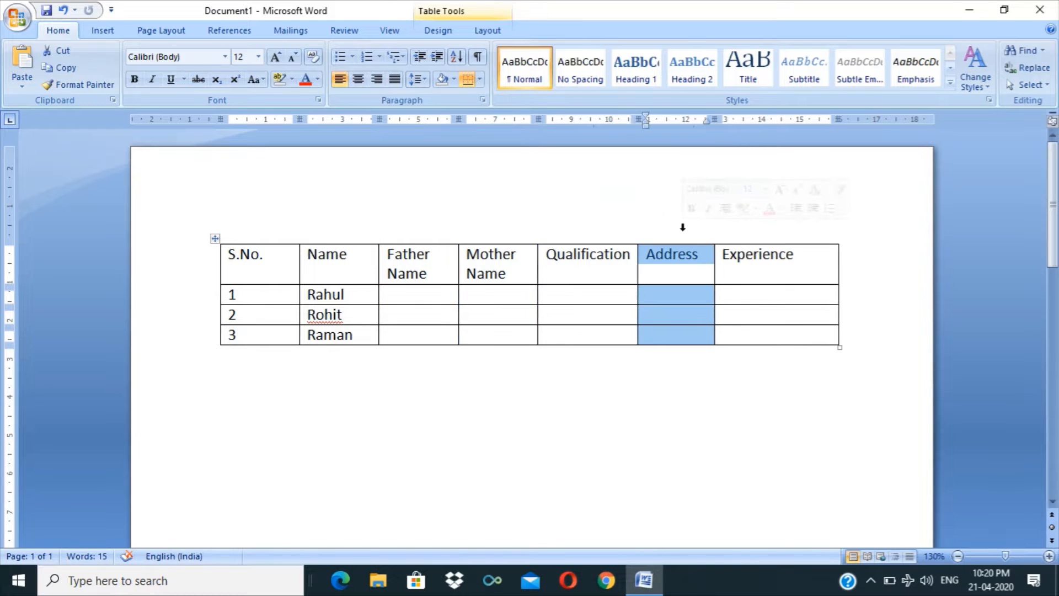
click(764, 225)
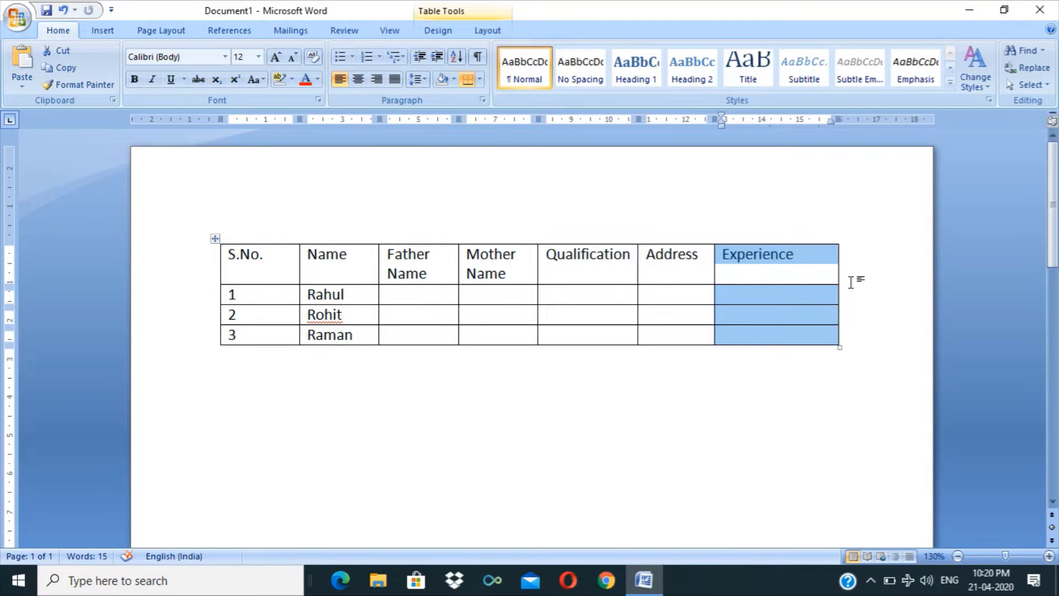
click(489, 255)
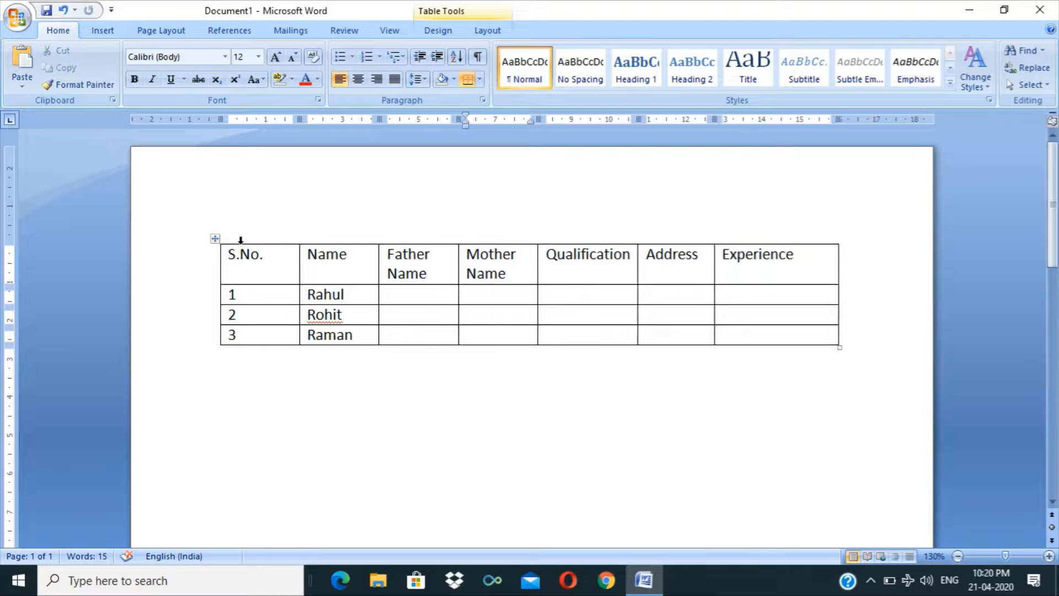
click(224, 261)
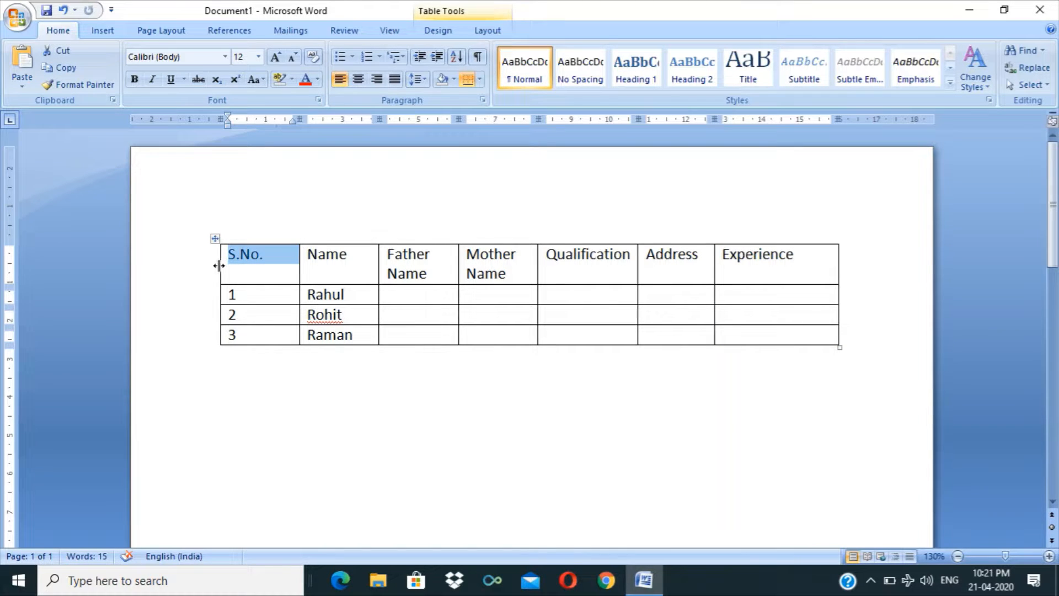
click(301, 260)
click(381, 266)
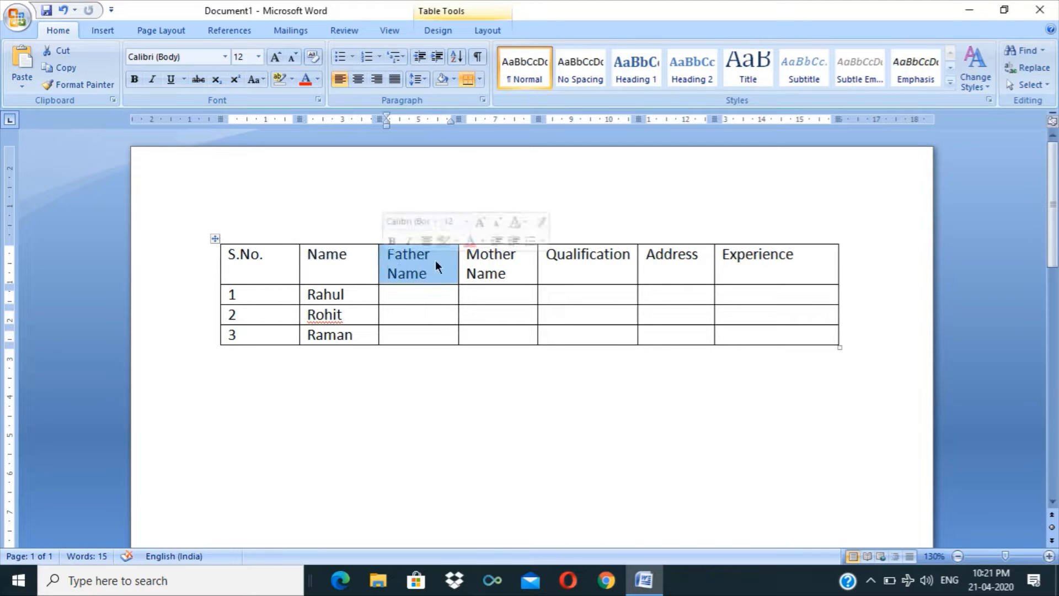
click(445, 267)
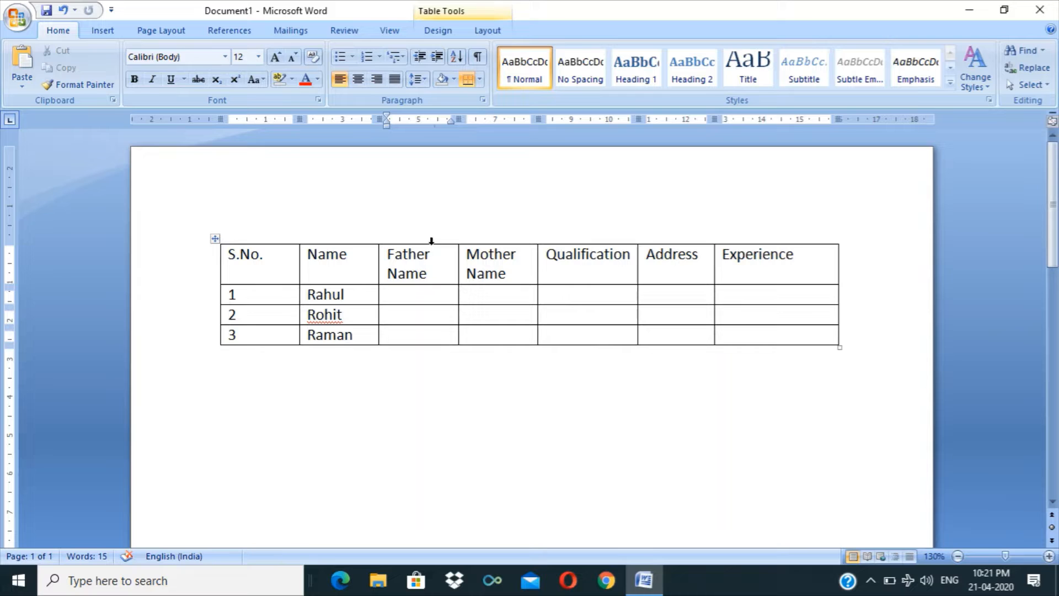
click(432, 241)
click(438, 262)
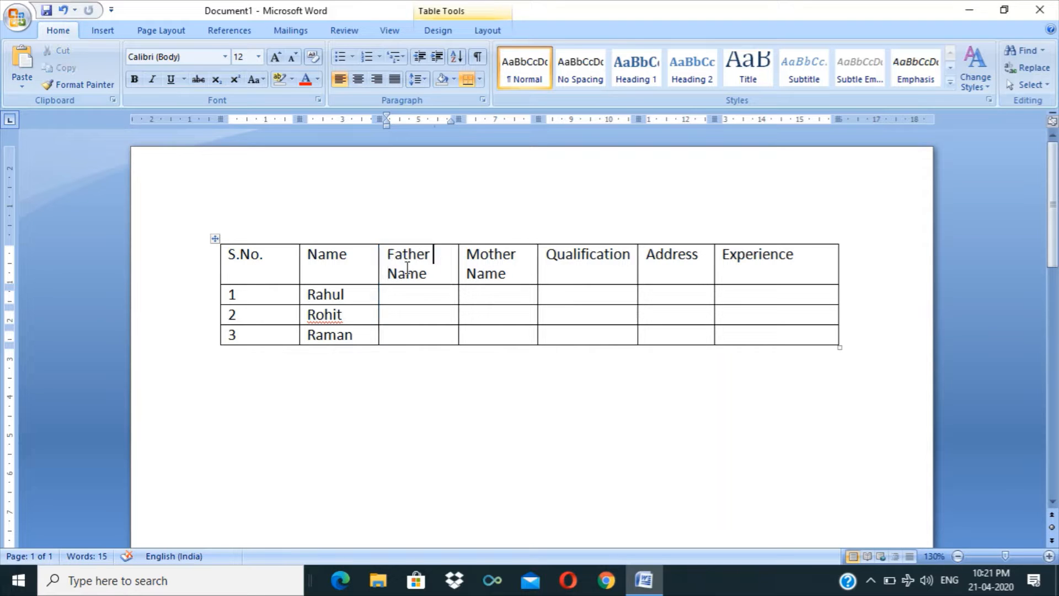
click(377, 263)
click(460, 268)
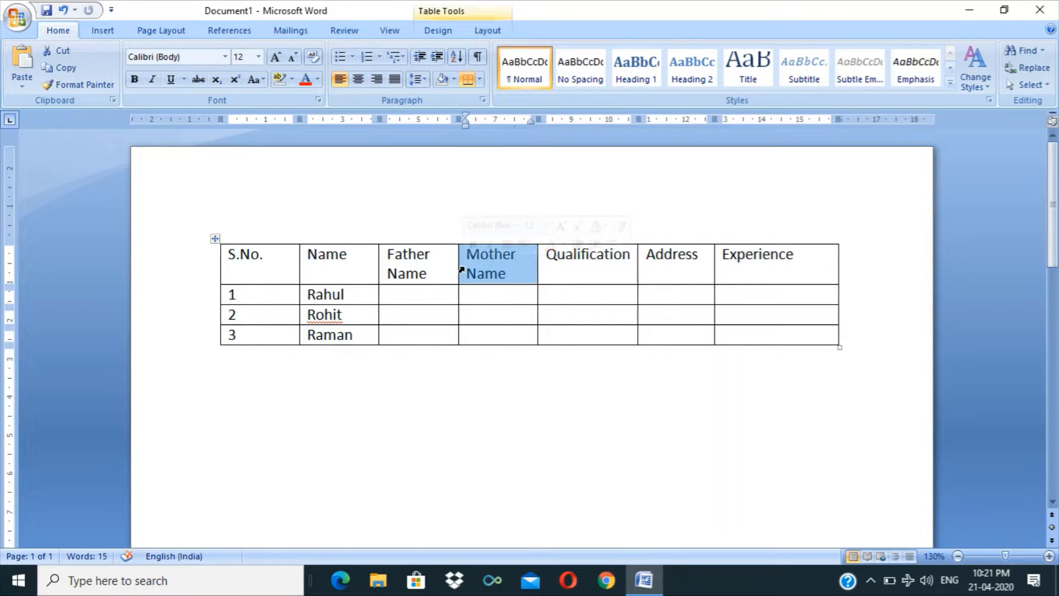
click(575, 258)
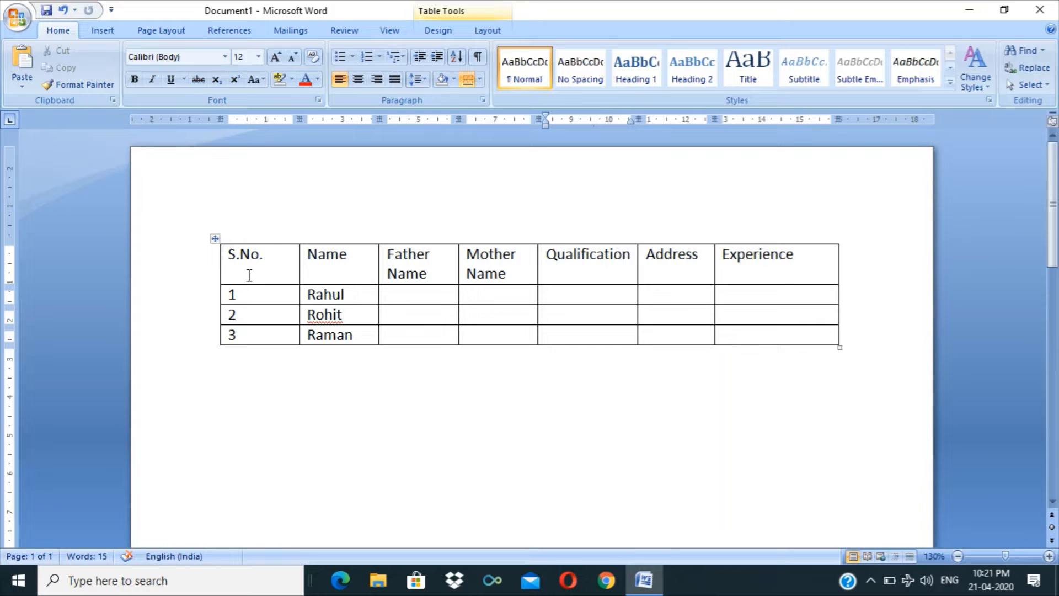
drag(228, 255, 758, 283)
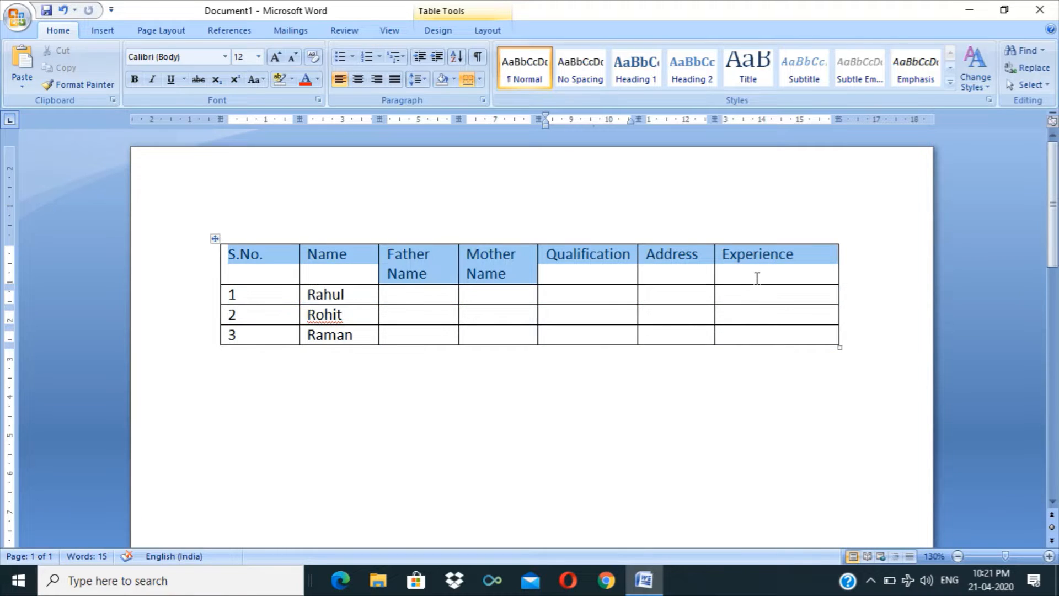
click(580, 277)
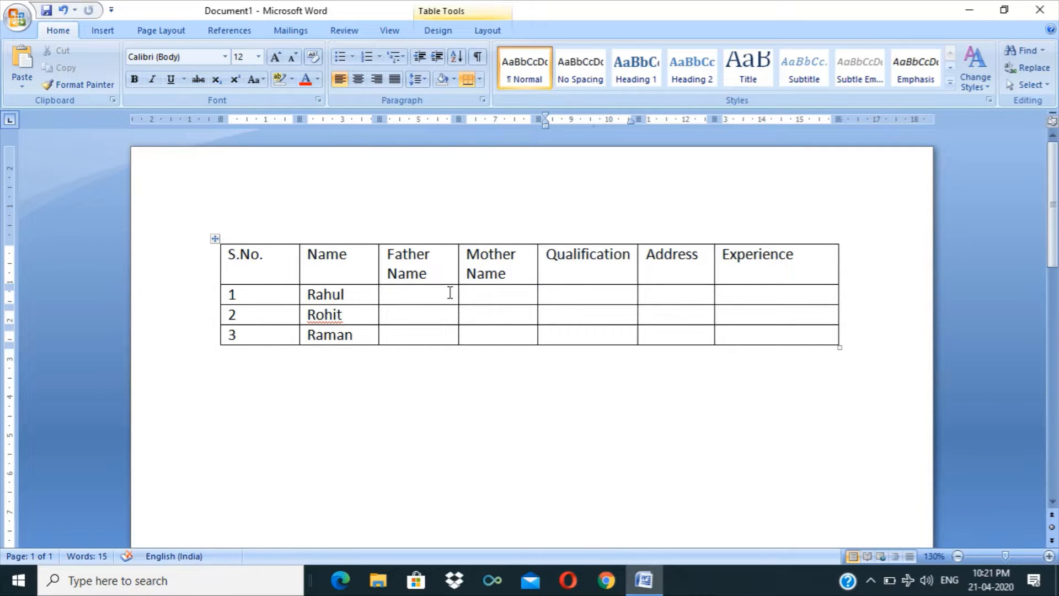
click(402, 297)
click(706, 298)
text(Chandi)
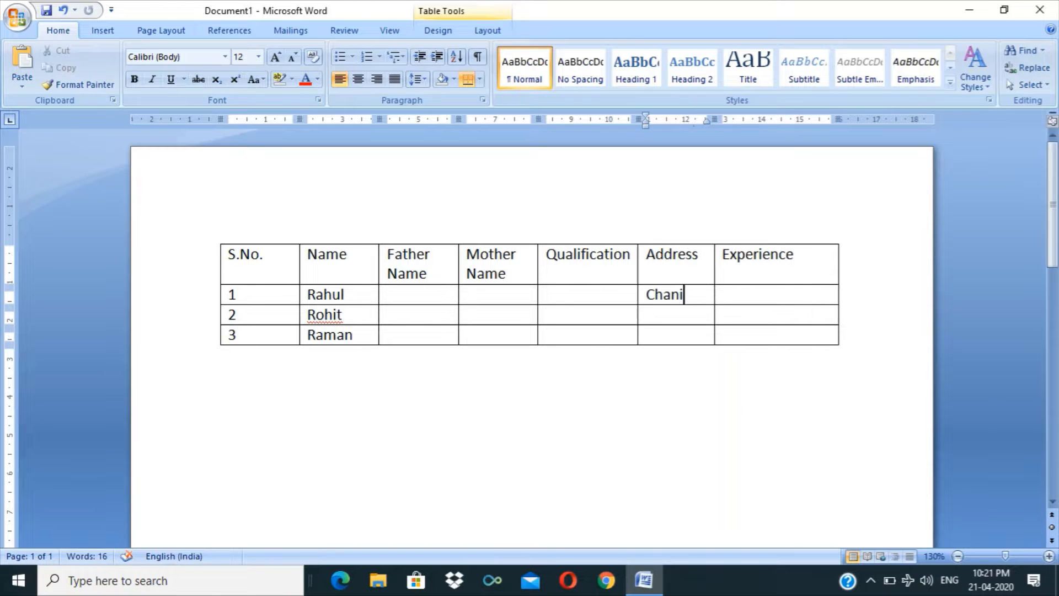
text(garh)
key(Return)
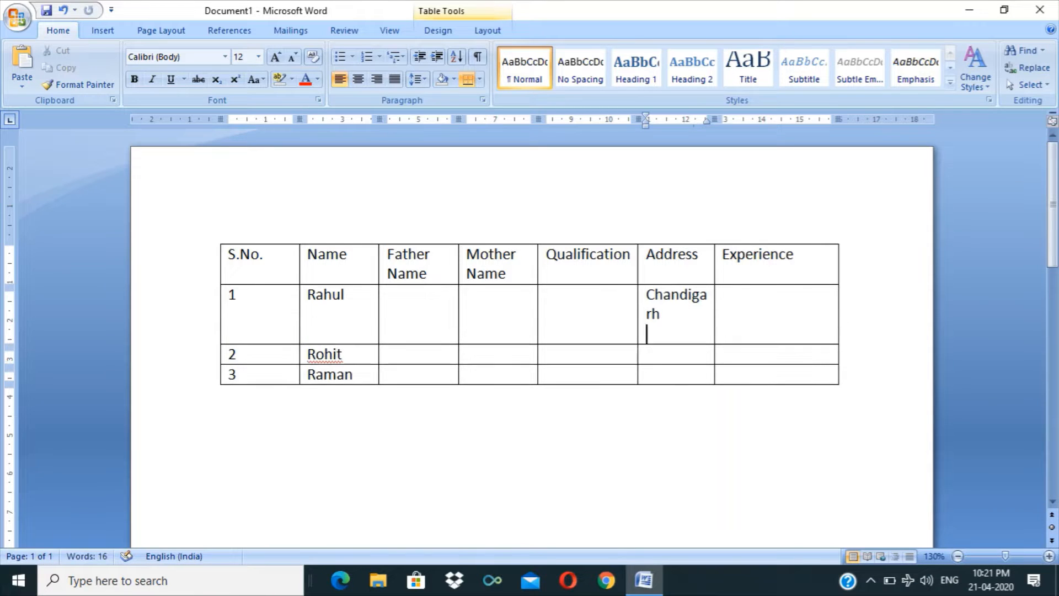
key(BackSpace)
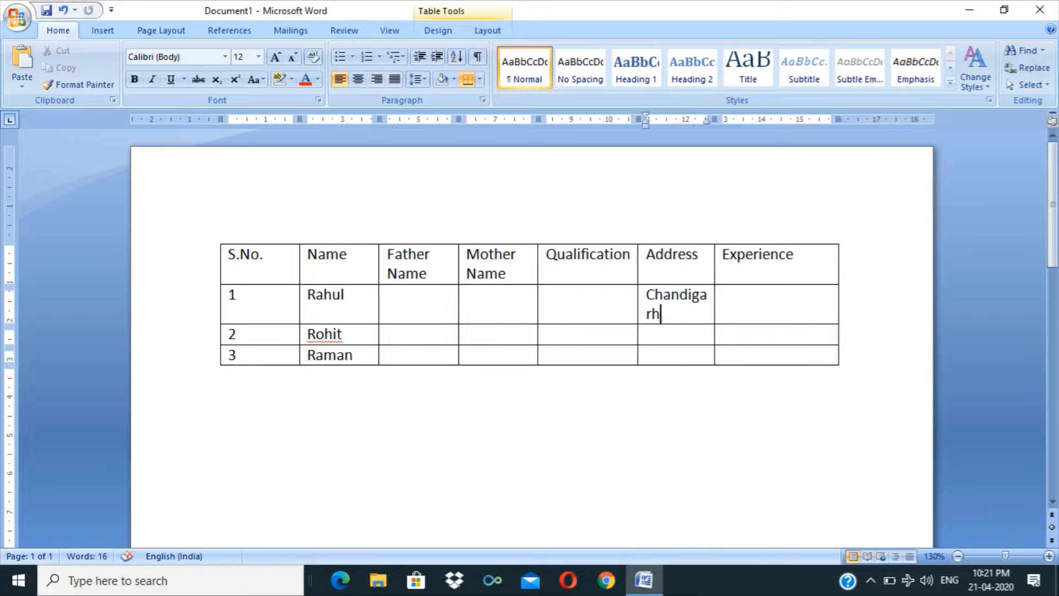
key(Down)
drag(662, 307, 649, 296)
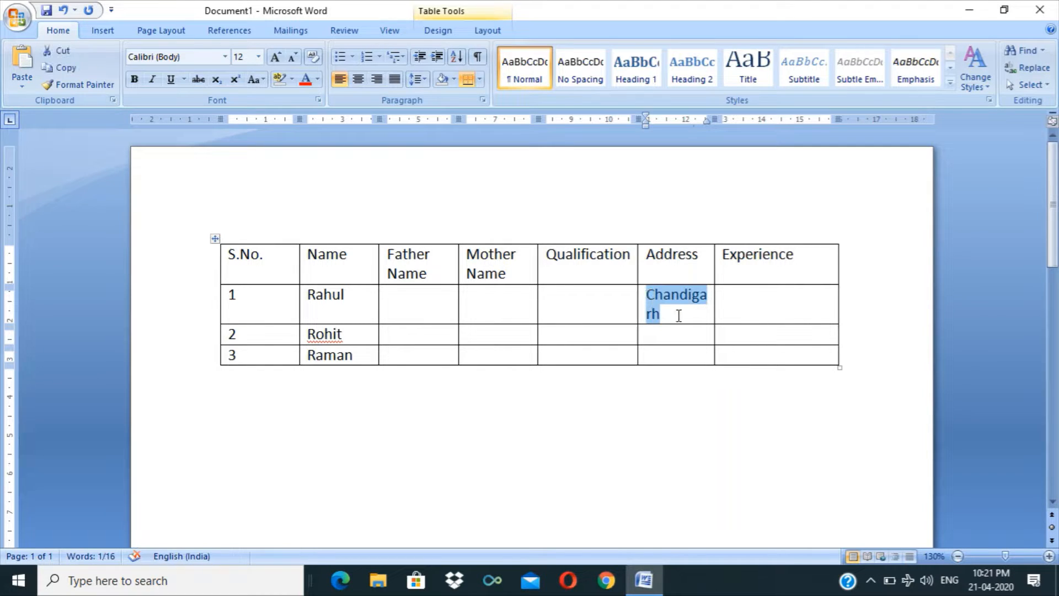
key(Delete)
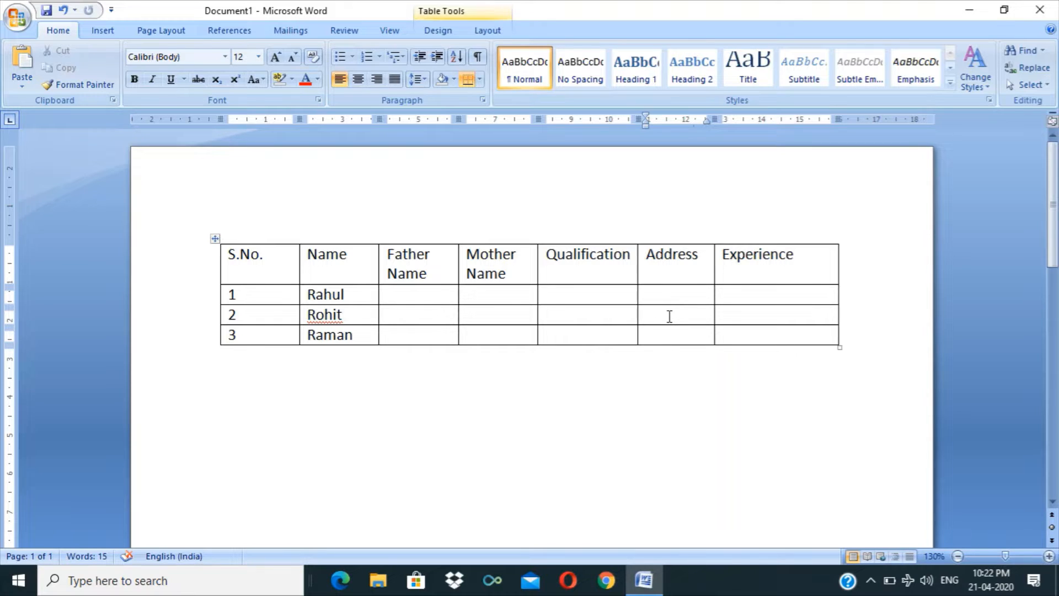
click(738, 338)
Zoom in and tab from the last cell to add five empty rows below Raman.
key(ctrl)
scroll(910, 464, up, 2)
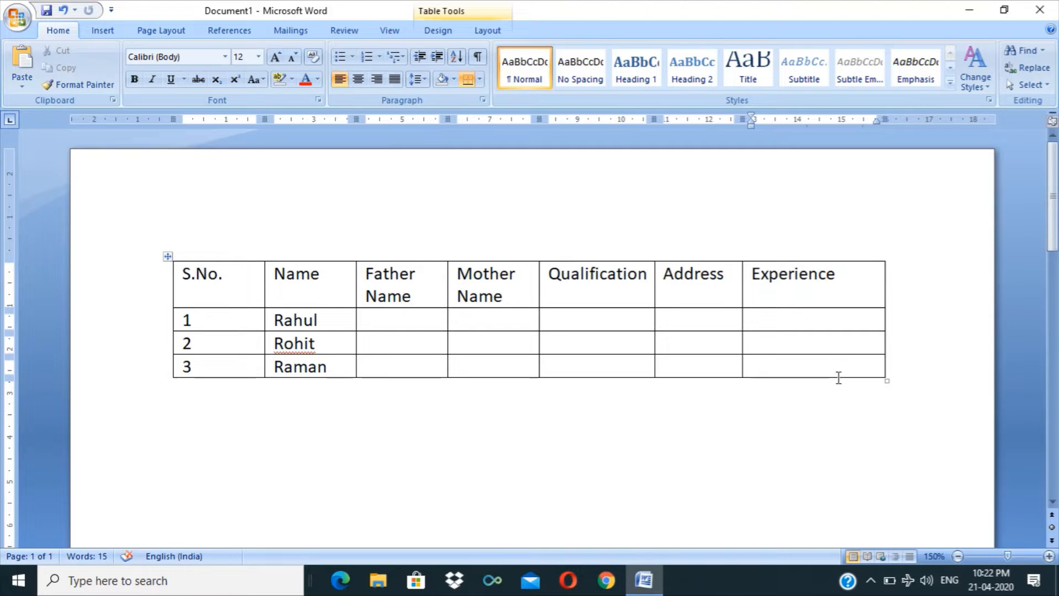
key(Tab)
key(Tab)
key(Tab)
key(Tab)
key(Tab)
key(Tab)
key(Tab)
key(Tab)
key(Tab)
key(Tab)
key(Tab)
key(Tab)
key(Tab)
key(Tab)
key(Tab)
key(Tab)
key(Tab)
key(Tab)
key(Tab)
key(Tab)
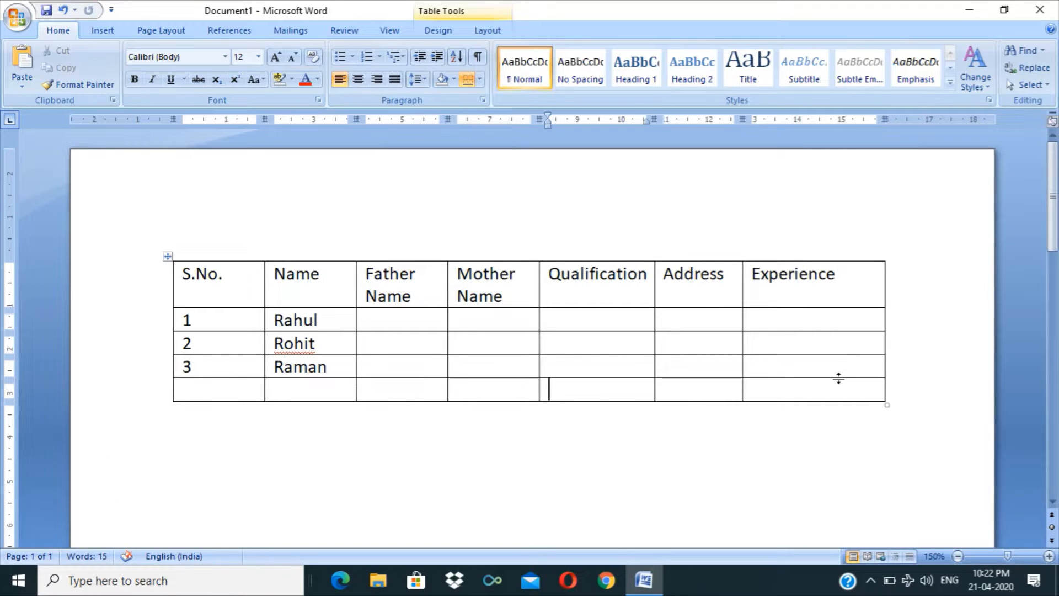
key(Tab)
key(Tab)
key(Tab)
key(Tab)
key(Tab)
key(Tab)
key(Tab)
key(Tab)
key(Tab)
key(Tab)
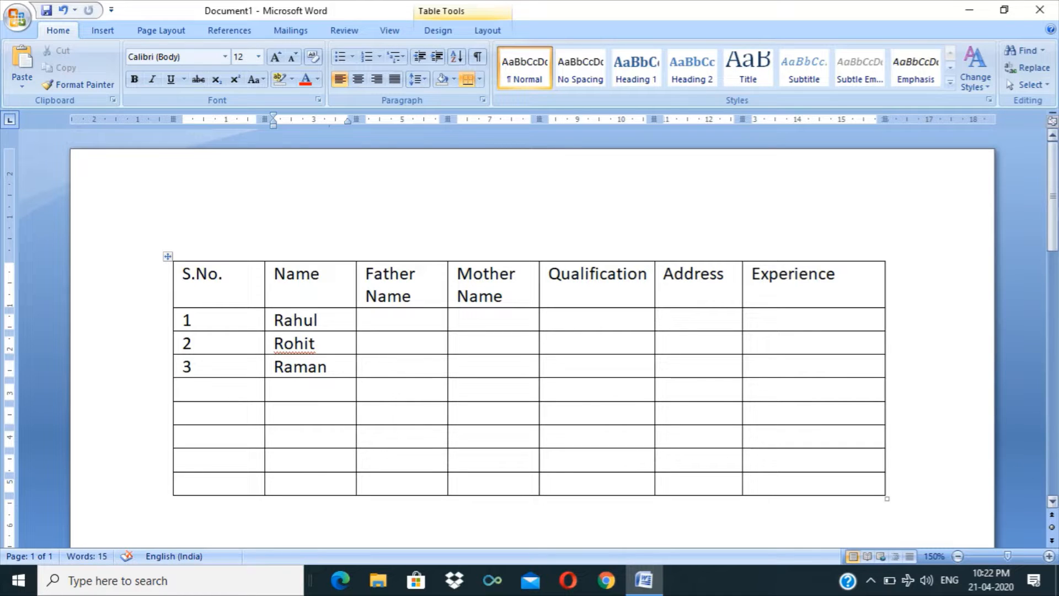
drag(1053, 229, 1053, 243)
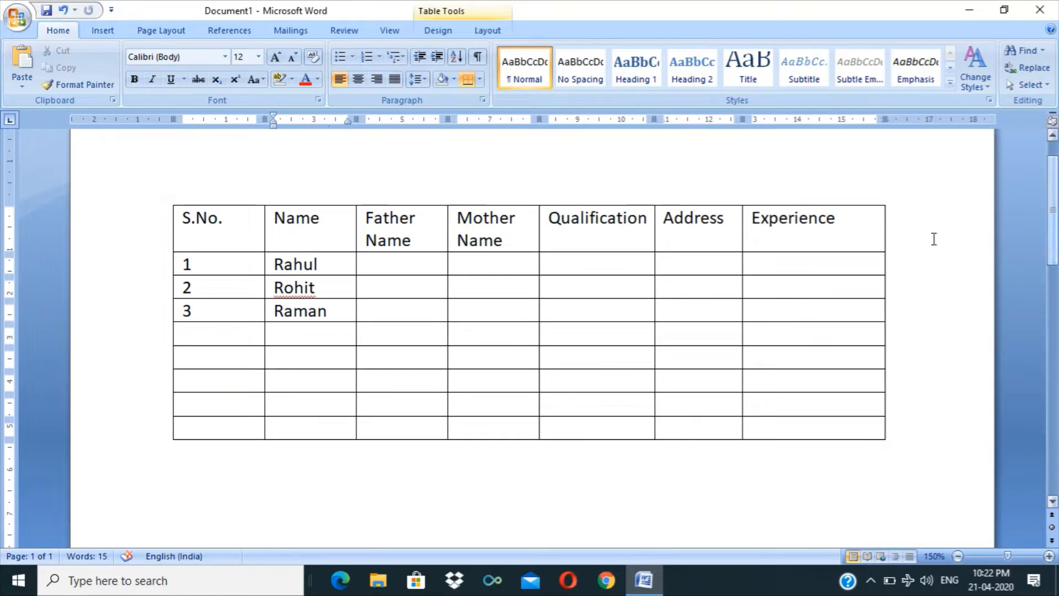
click(480, 31)
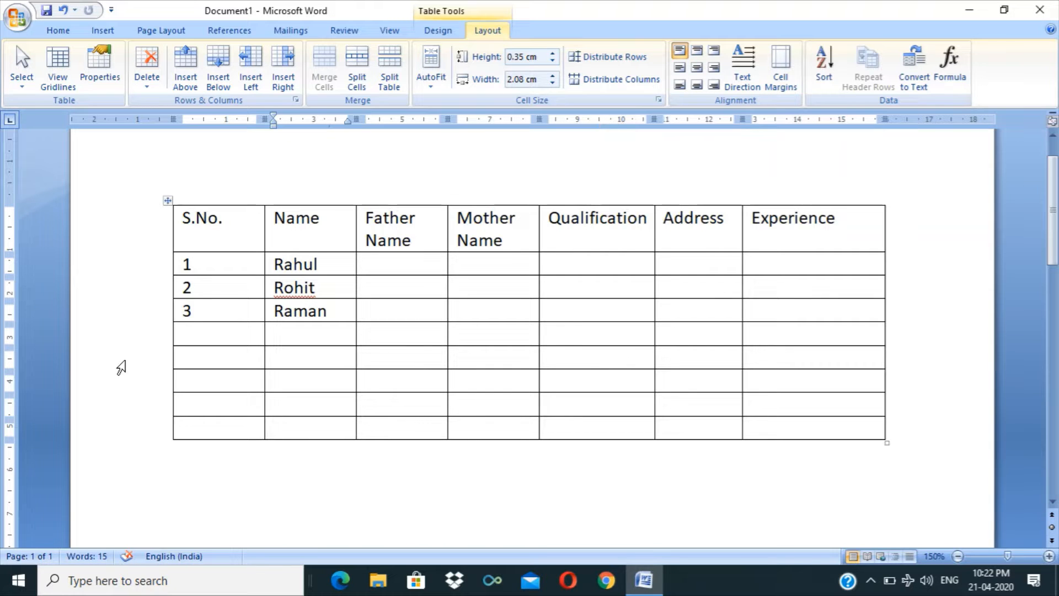
Select the five empty rows 4–8 and remove them with Delete Cells > Delete entire row.
drag(118, 366, 131, 421)
click(137, 433)
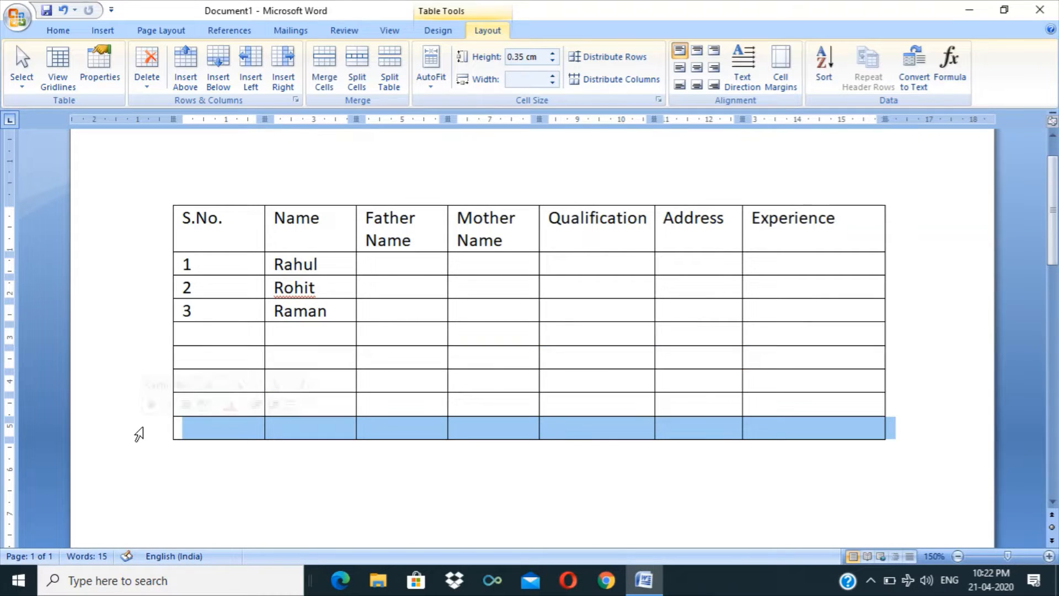
drag(124, 339, 156, 440)
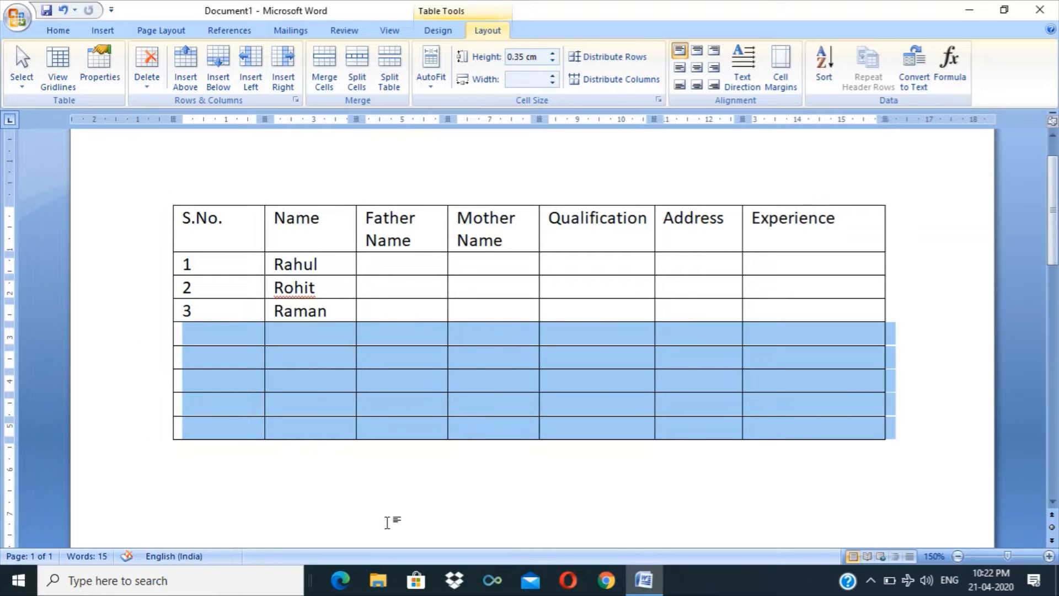
key(BackSpace)
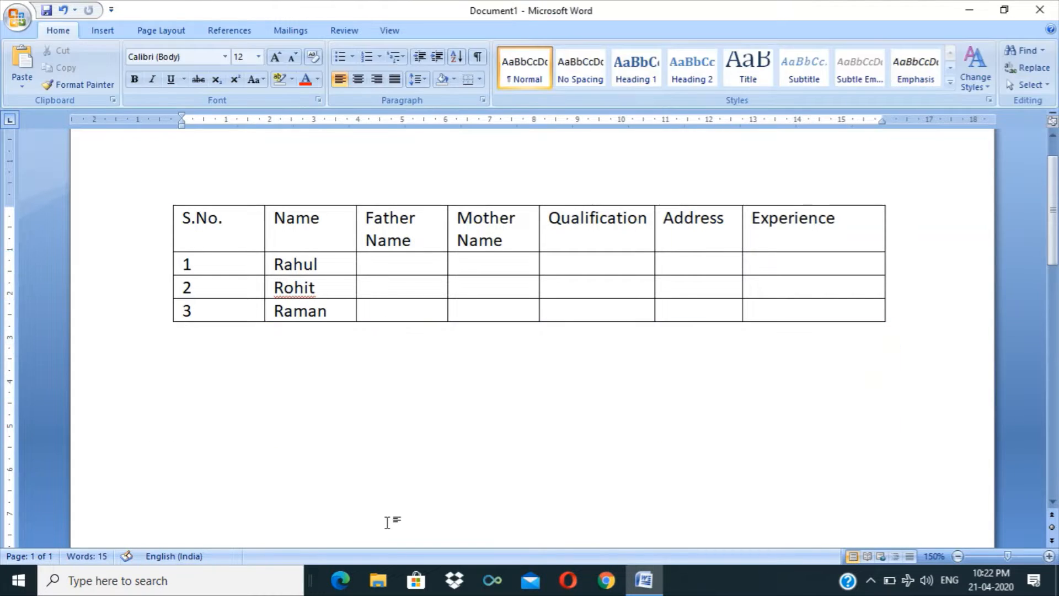
key(ctrl+z)
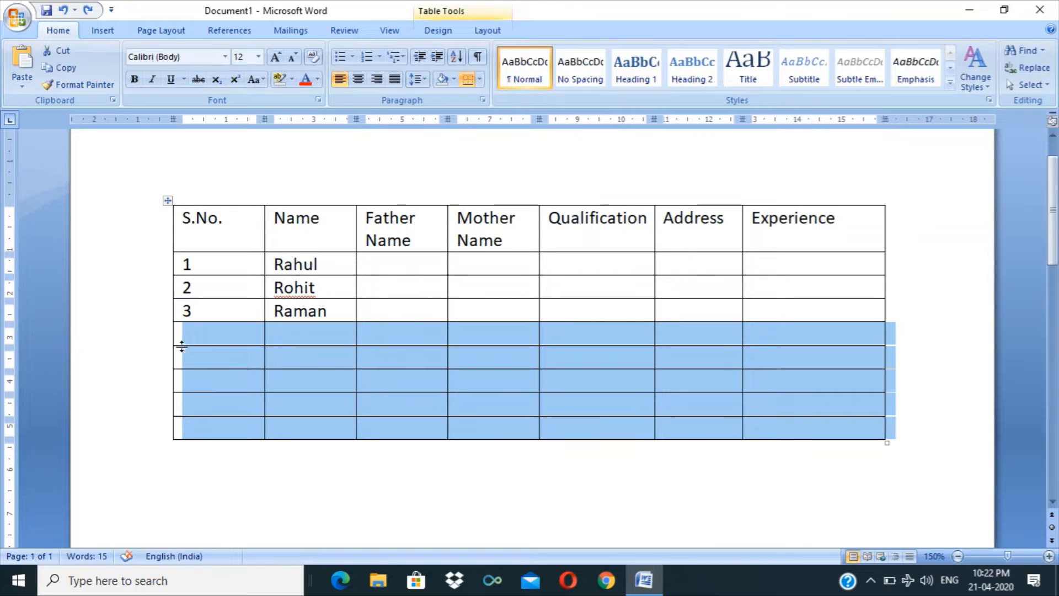
click(478, 31)
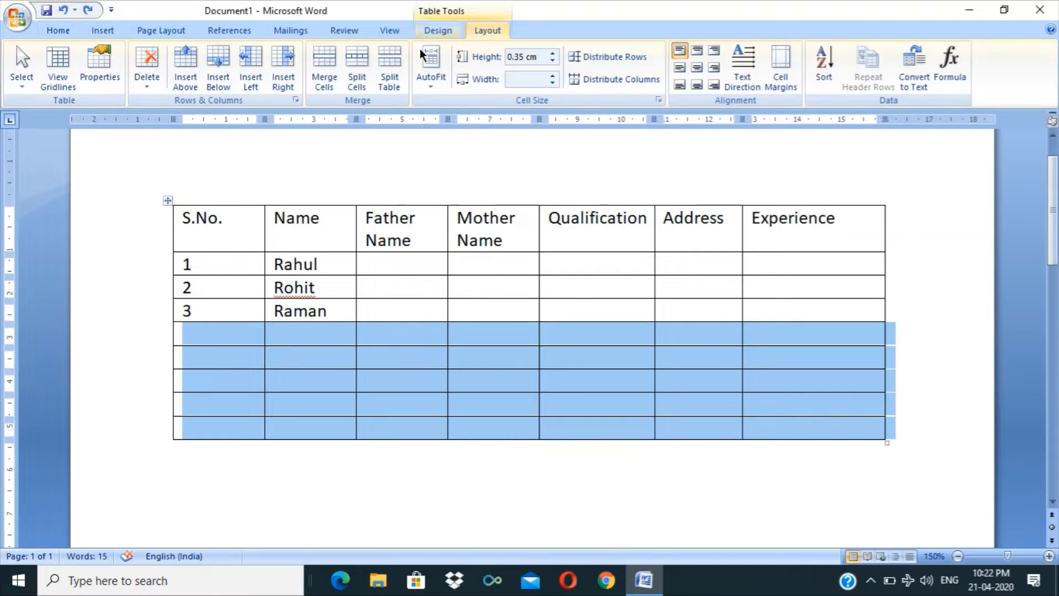
click(149, 86)
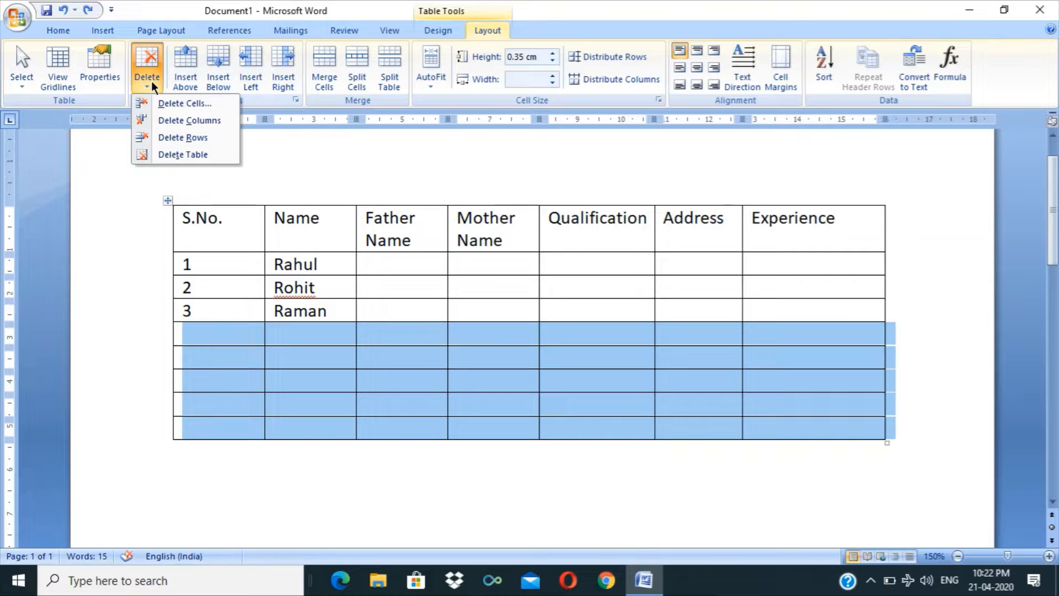
click(176, 101)
click(514, 312)
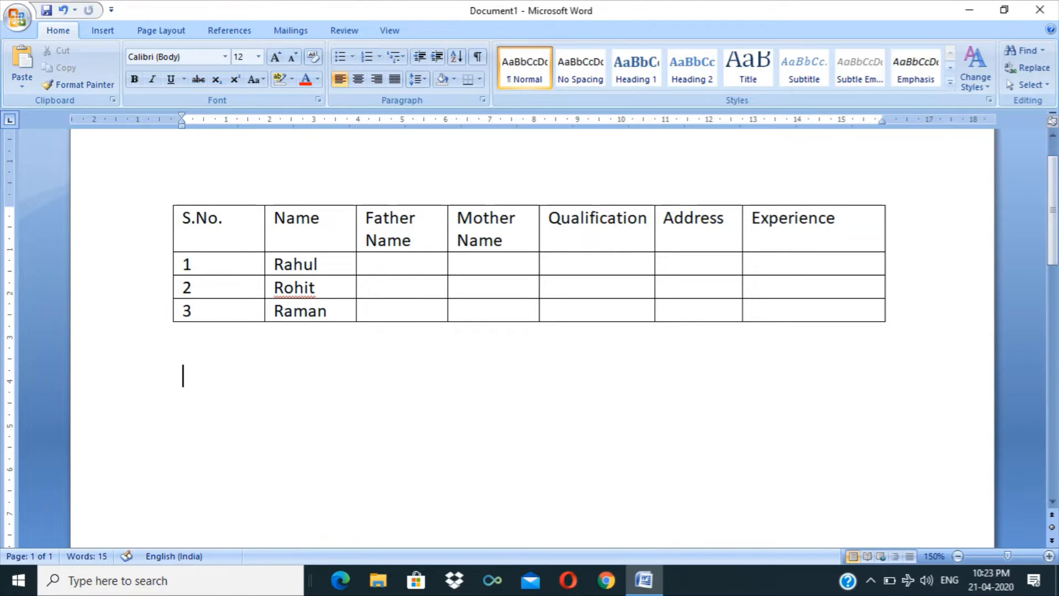
click(231, 334)
click(107, 34)
click(134, 78)
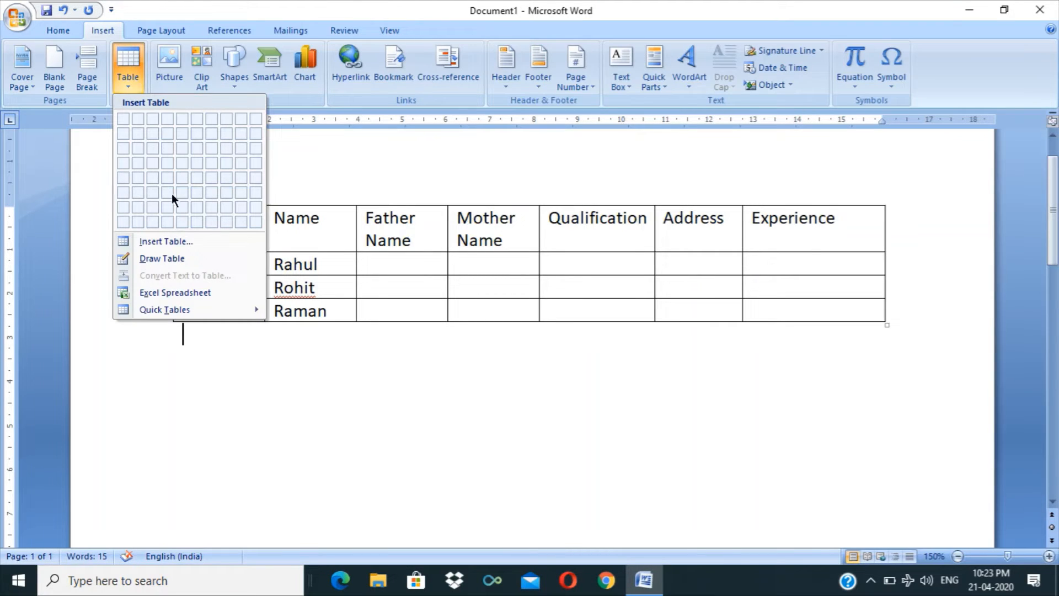
click(175, 242)
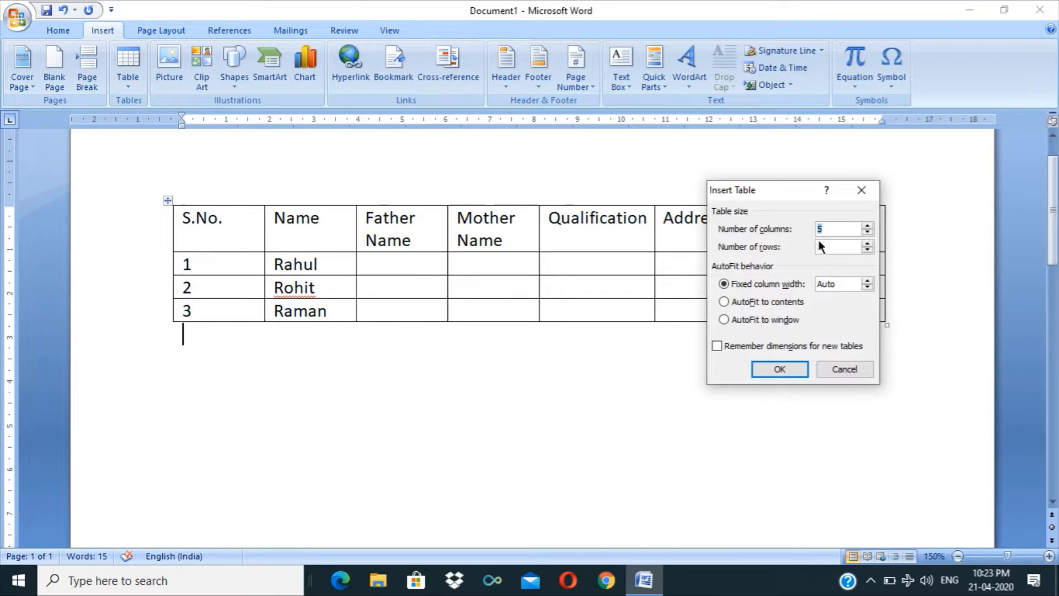
text(2)
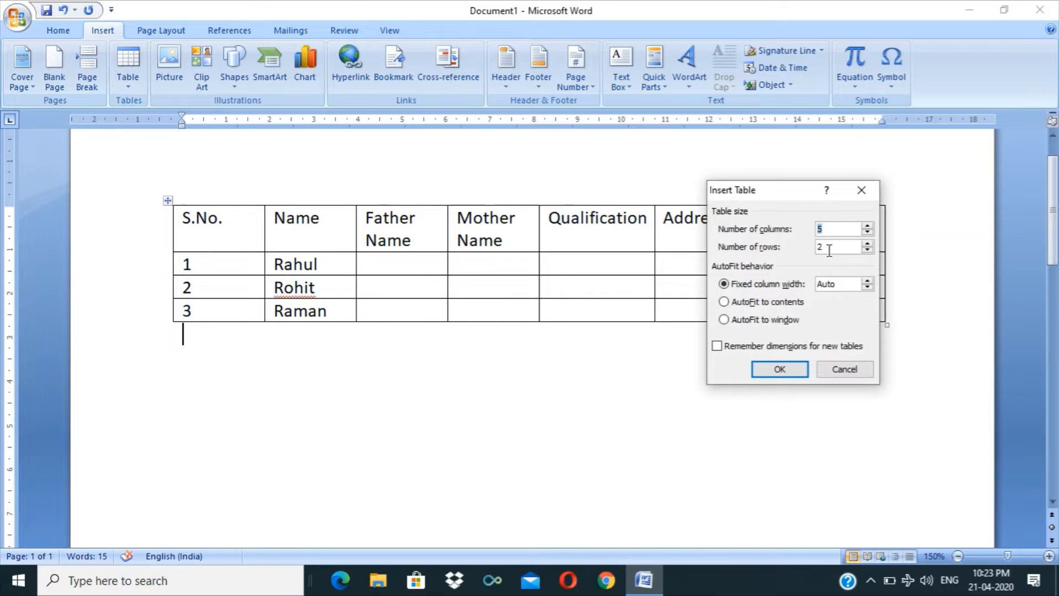
click(778, 369)
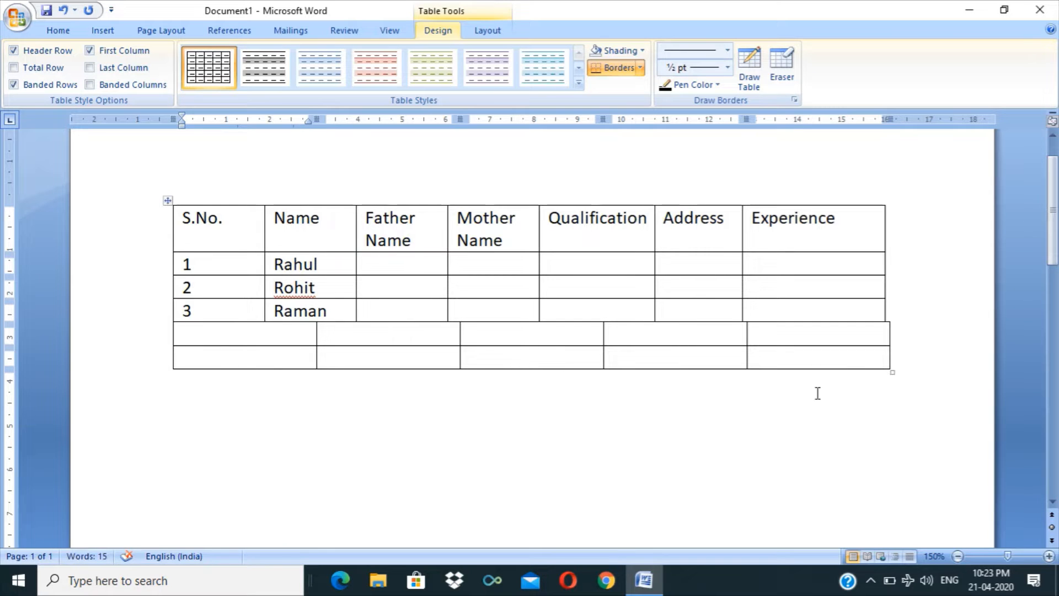
key(ctrl+z)
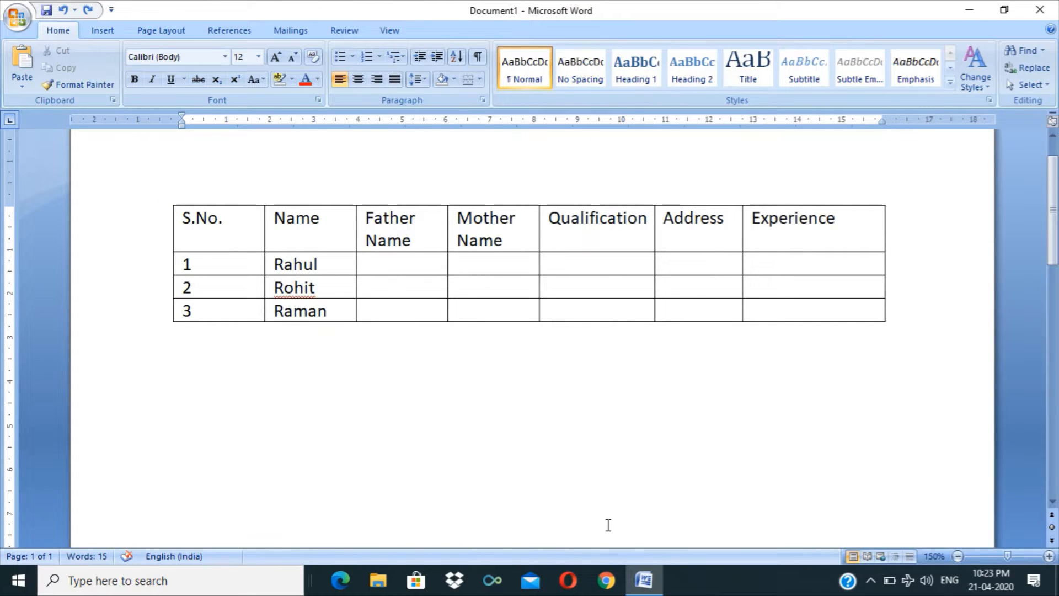
key(Return)
click(111, 32)
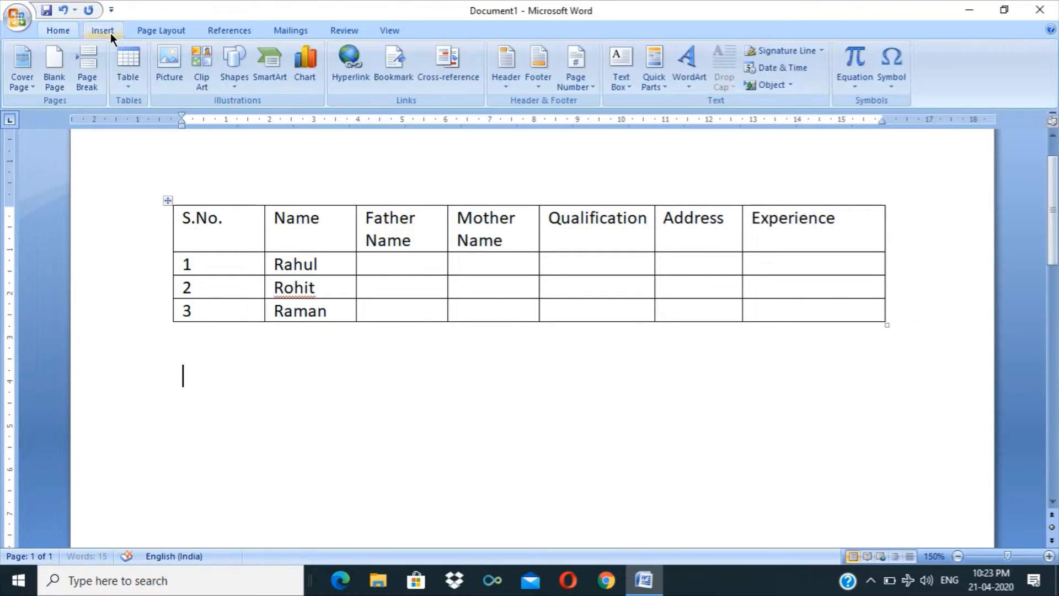
click(129, 81)
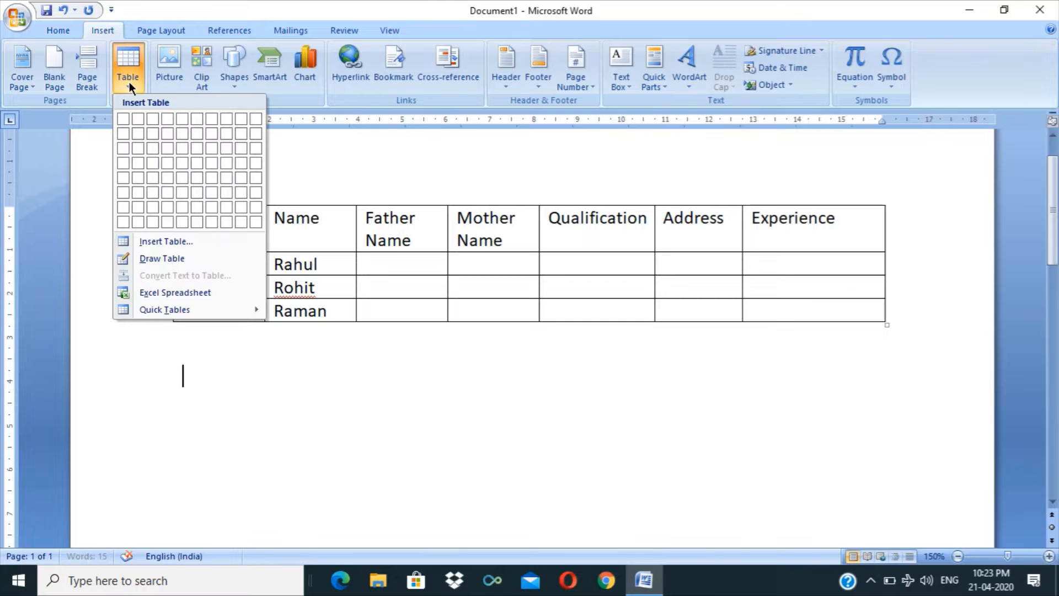
click(172, 242)
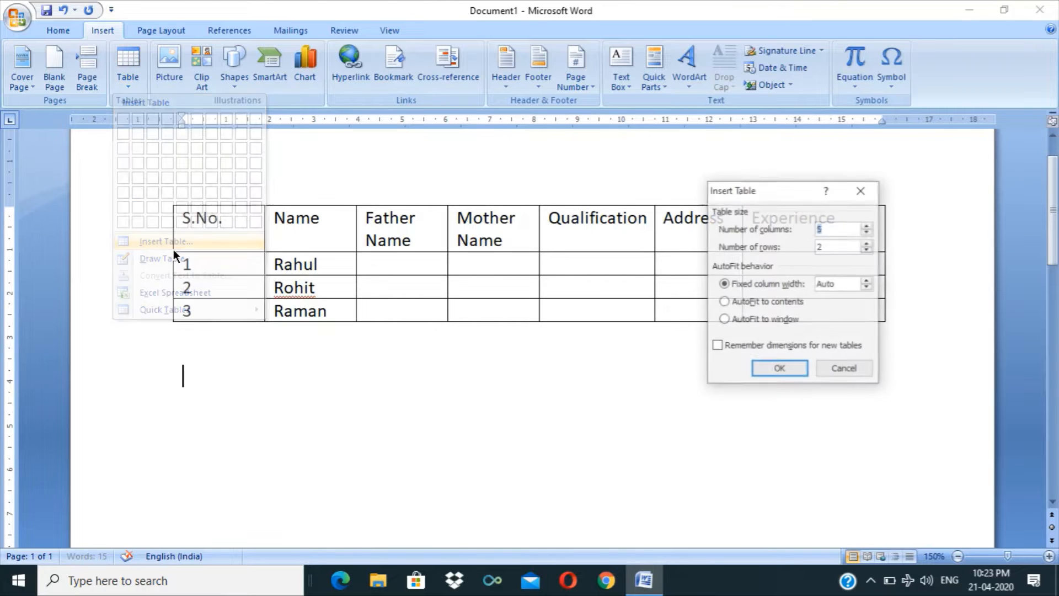
click(828, 227)
key(BackSpace)
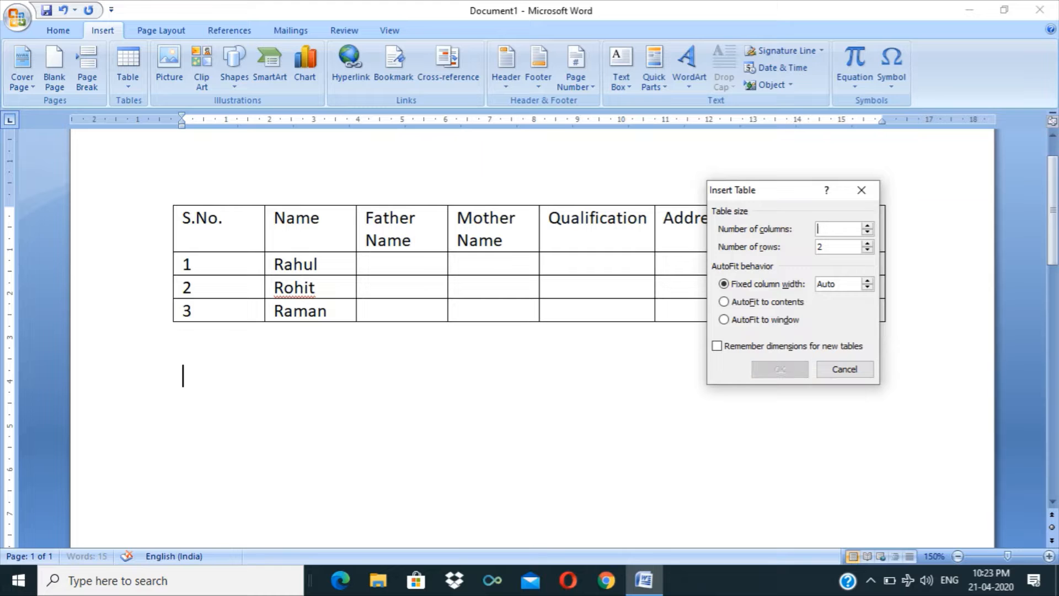
text(9)
key(Tab)
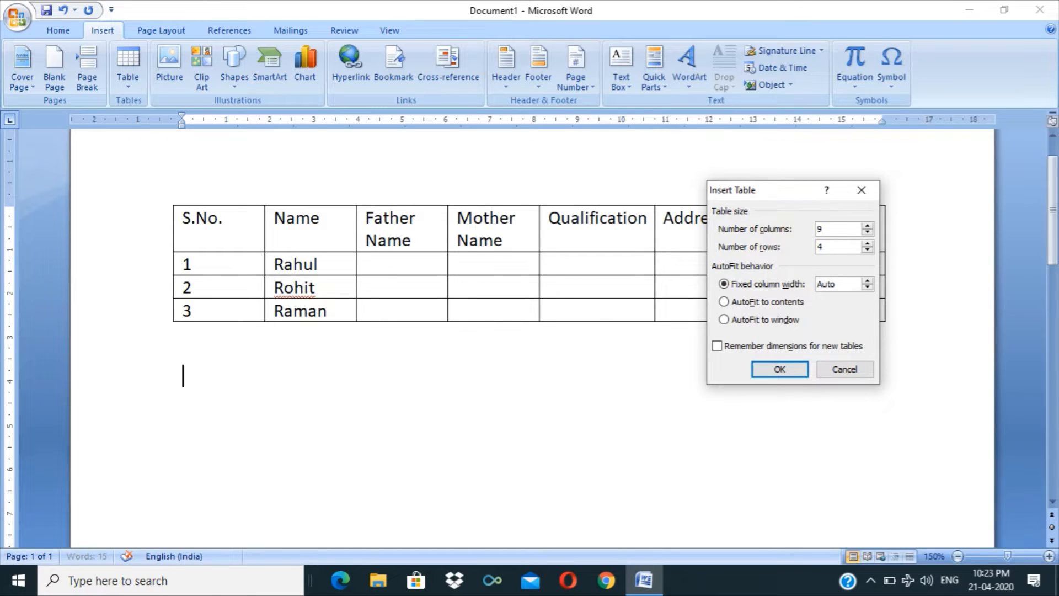
text(4)
key(Return)
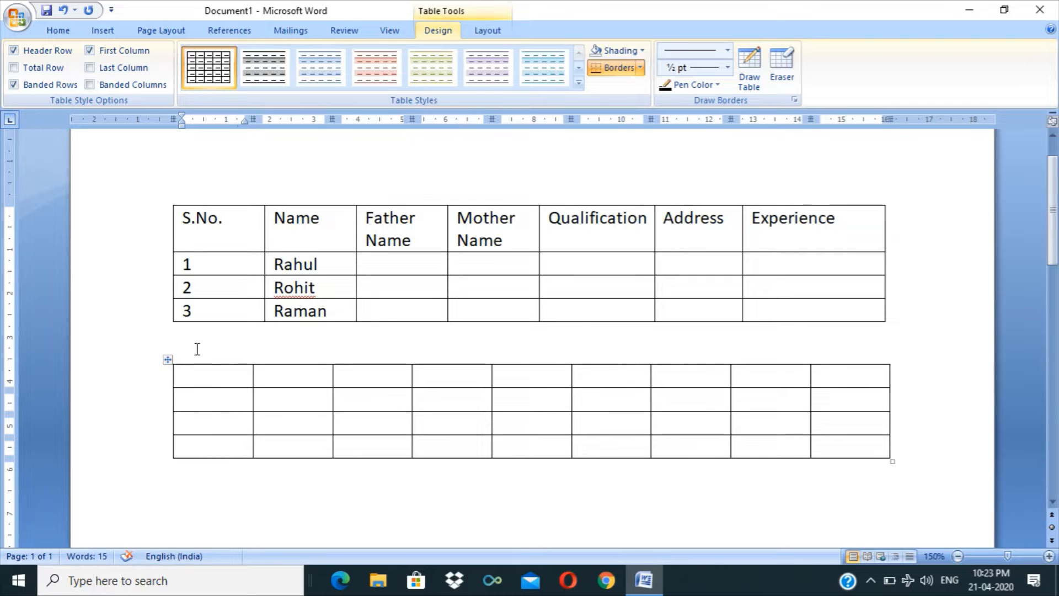
key(ctrl+z)
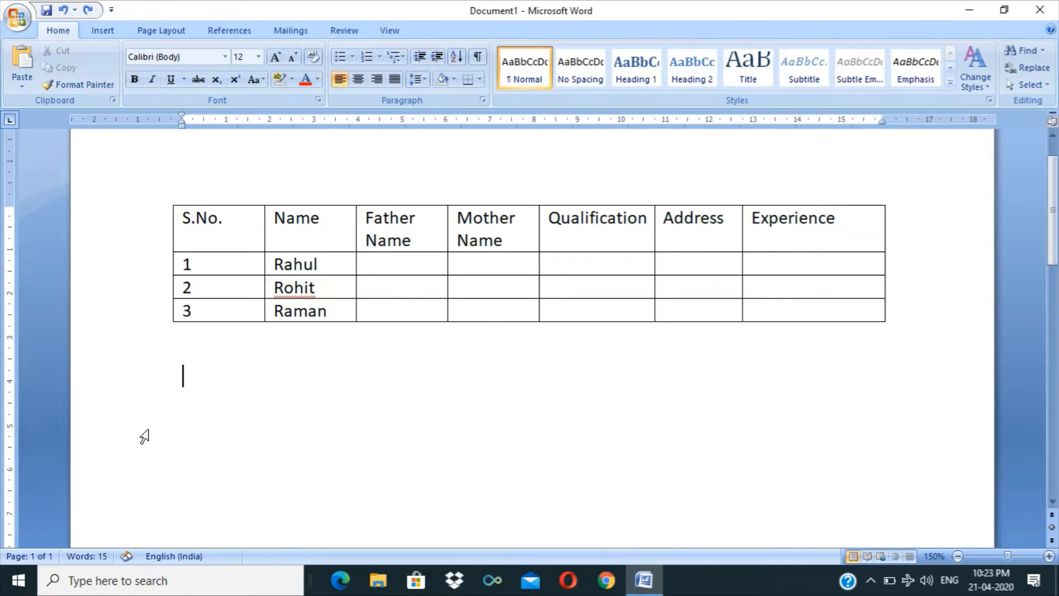
Insert a 5-column, 2-row table set to AutoFit to contents below the names table.
click(113, 28)
click(133, 87)
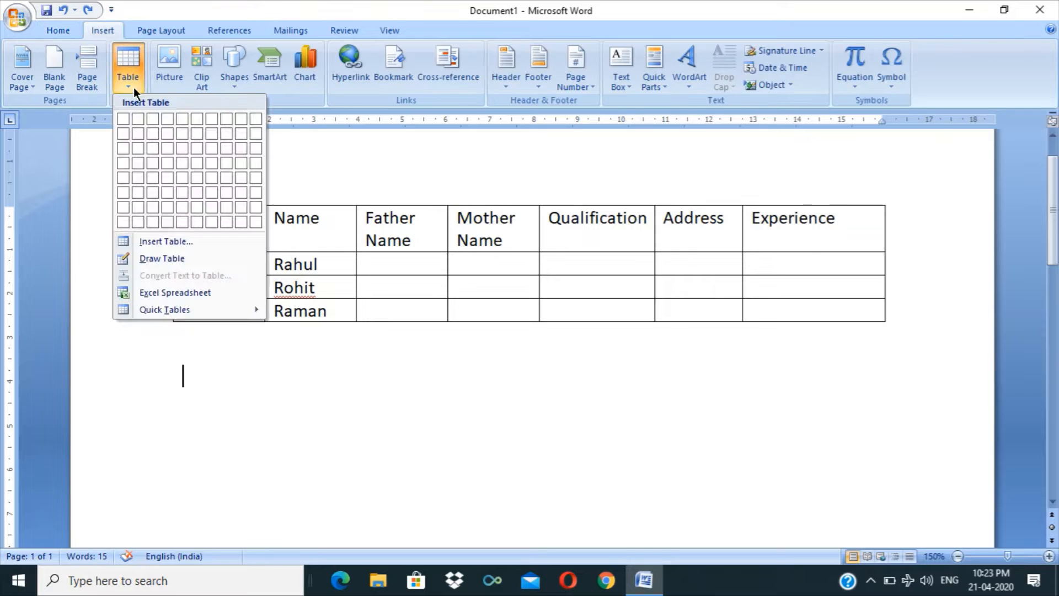
click(165, 242)
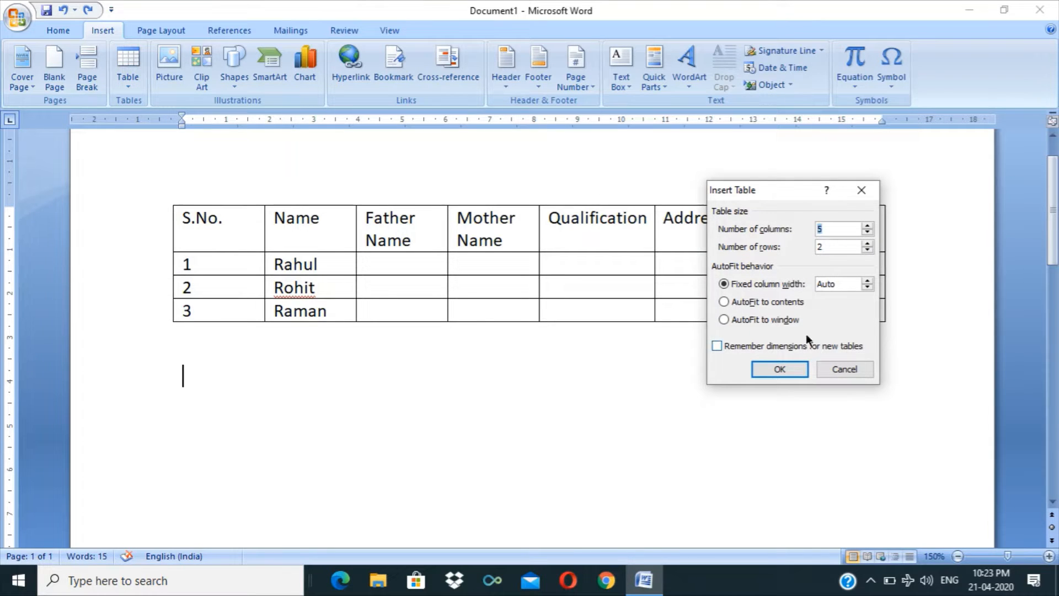
click(767, 305)
click(779, 366)
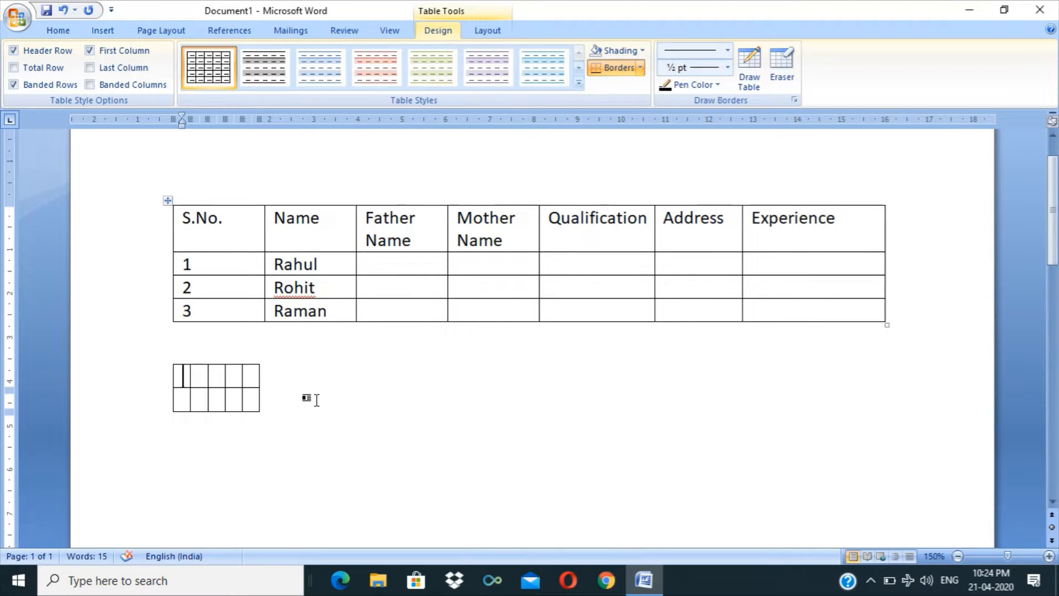
Type filler headings into the five header cells of the new table.
text(hdjafdj)
key(Tab)
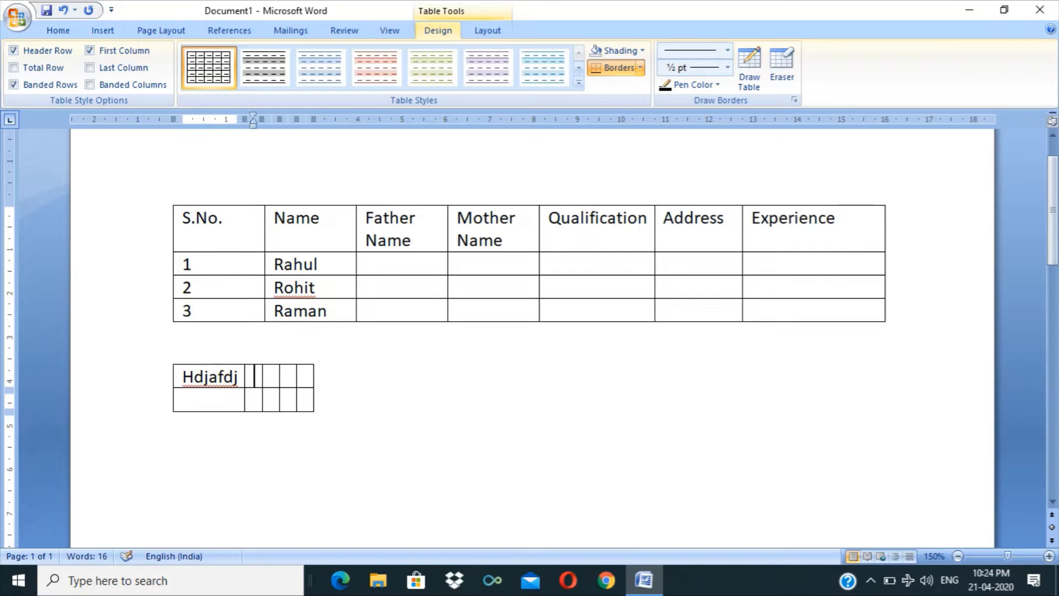
text(djahfjdh)
key(Tab)
text(f)
key(Tab)
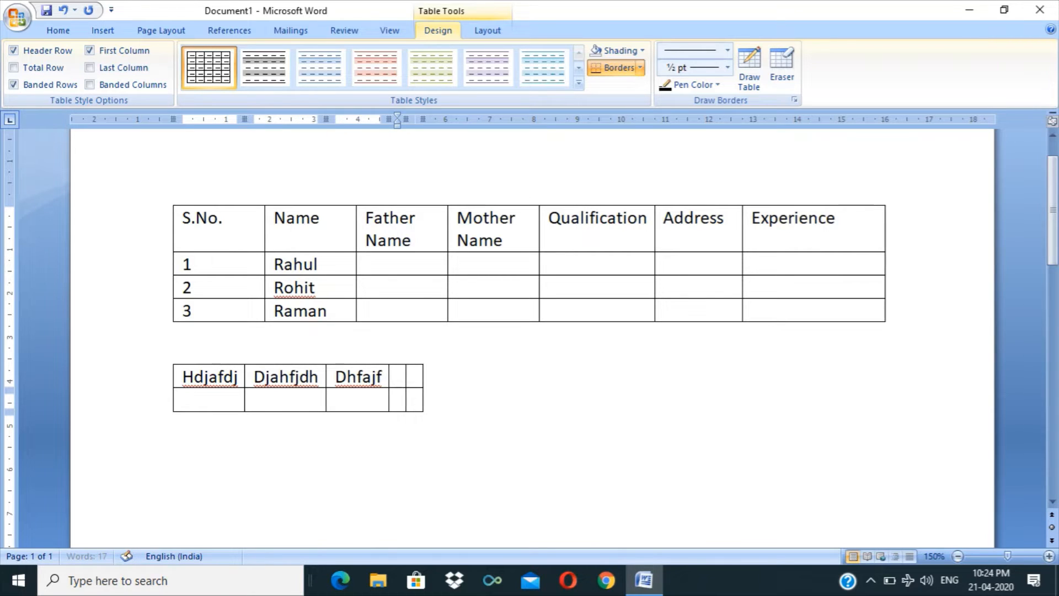
text(ddhdjd)
key(Tab)
text(dhdjfhajfd)
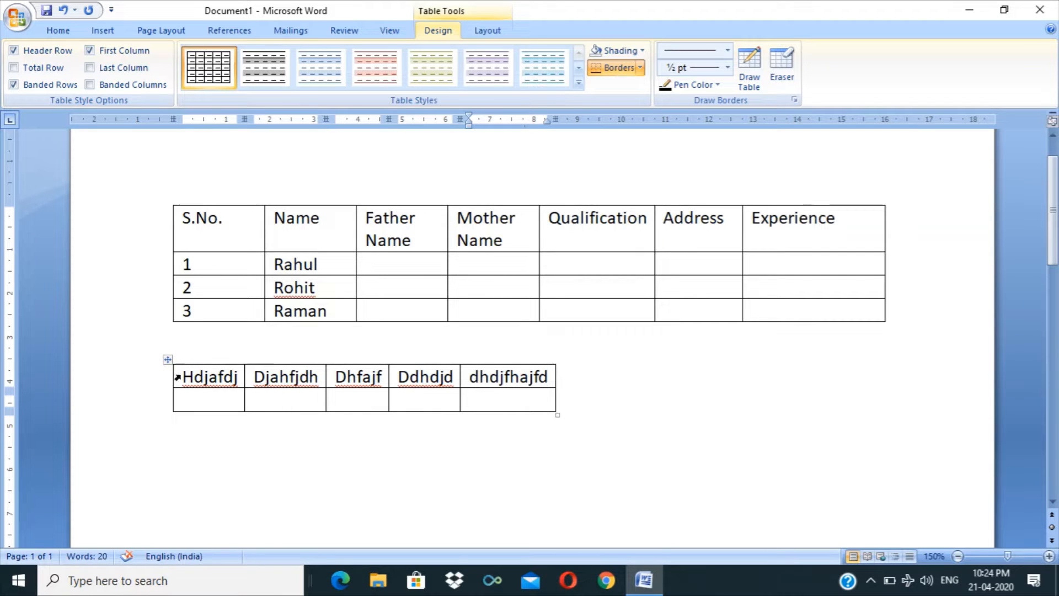
Delete the lower filler table and bring up the Insert Table dialog again.
click(167, 360)
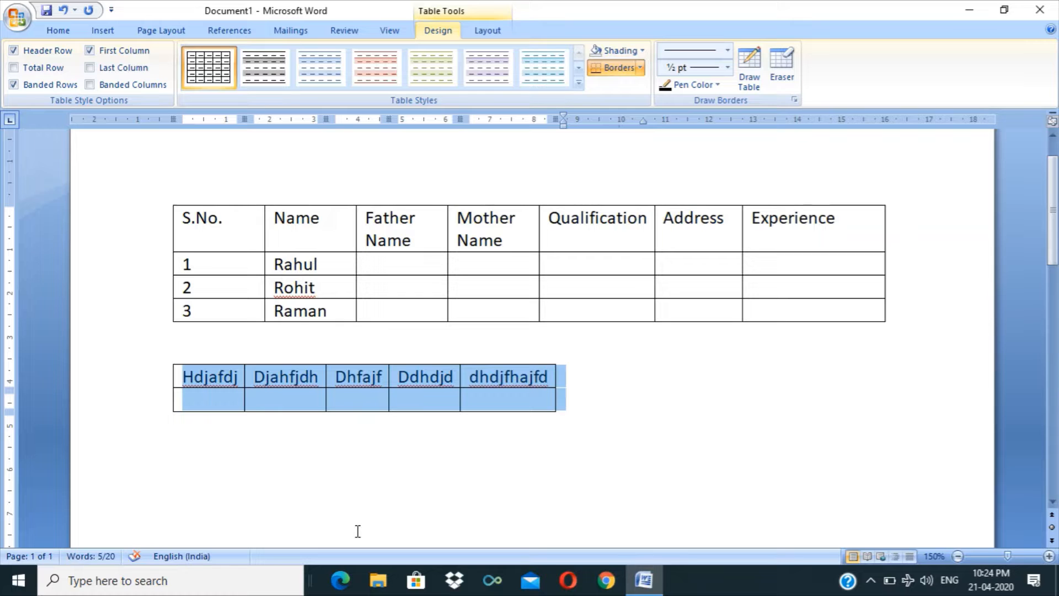
key(BackSpace)
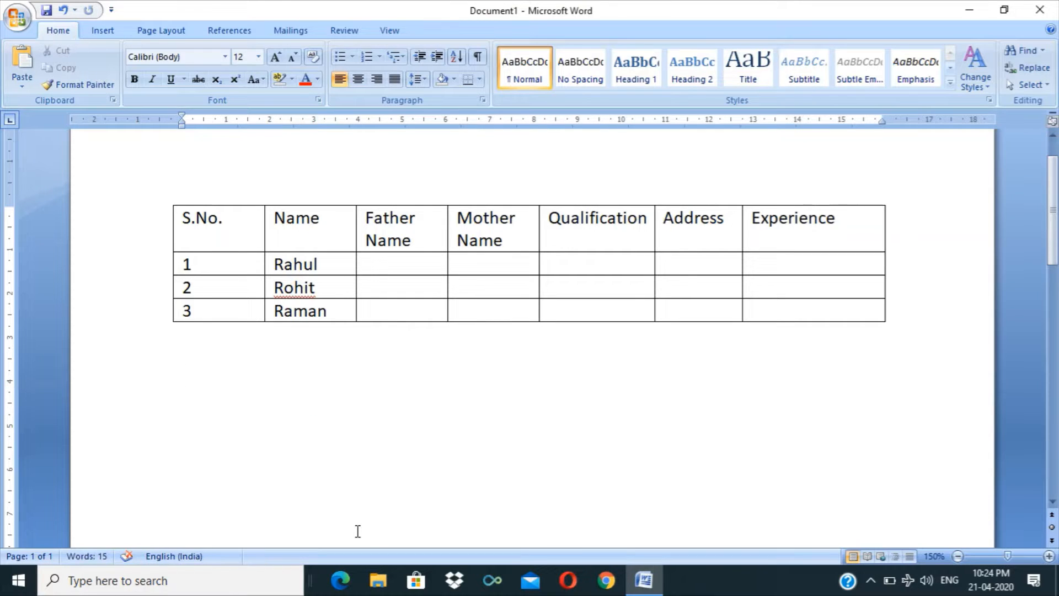
click(111, 28)
click(130, 80)
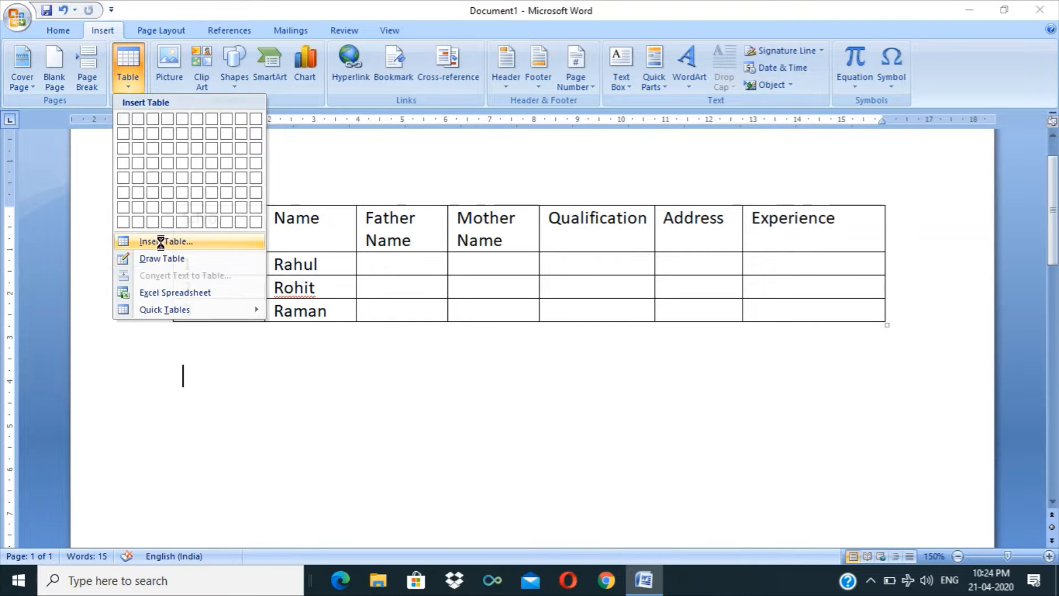
click(150, 241)
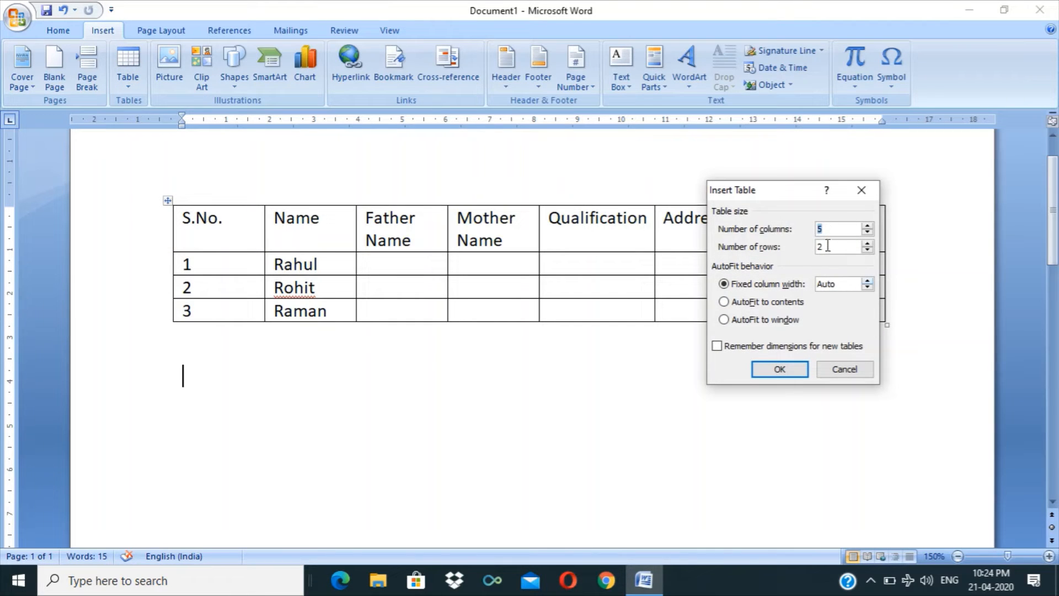
Insert a 5-column, 2-row table fitted to the window, then select and delete it.
click(760, 321)
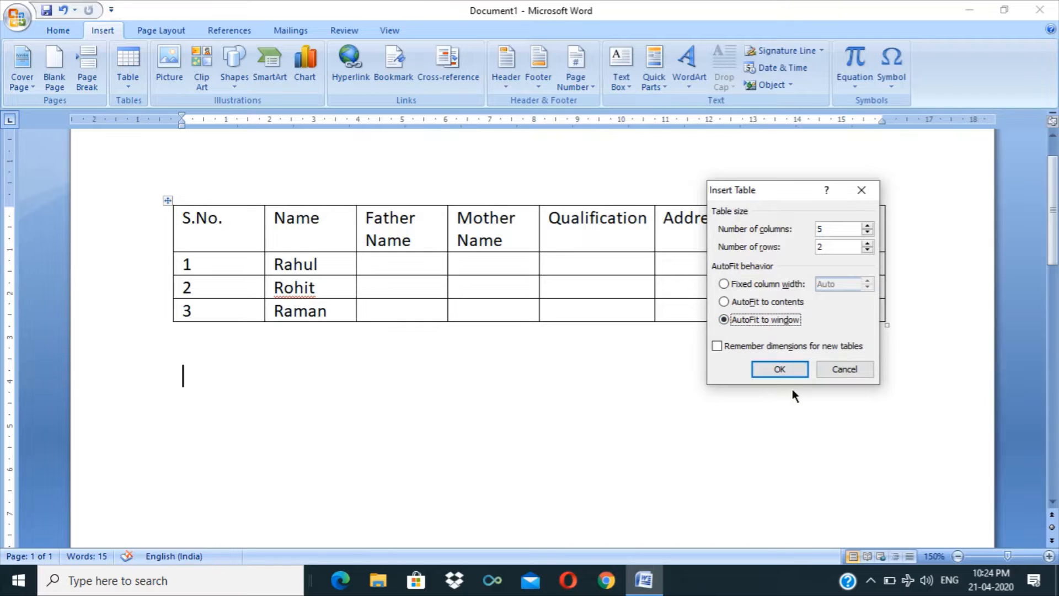
click(789, 369)
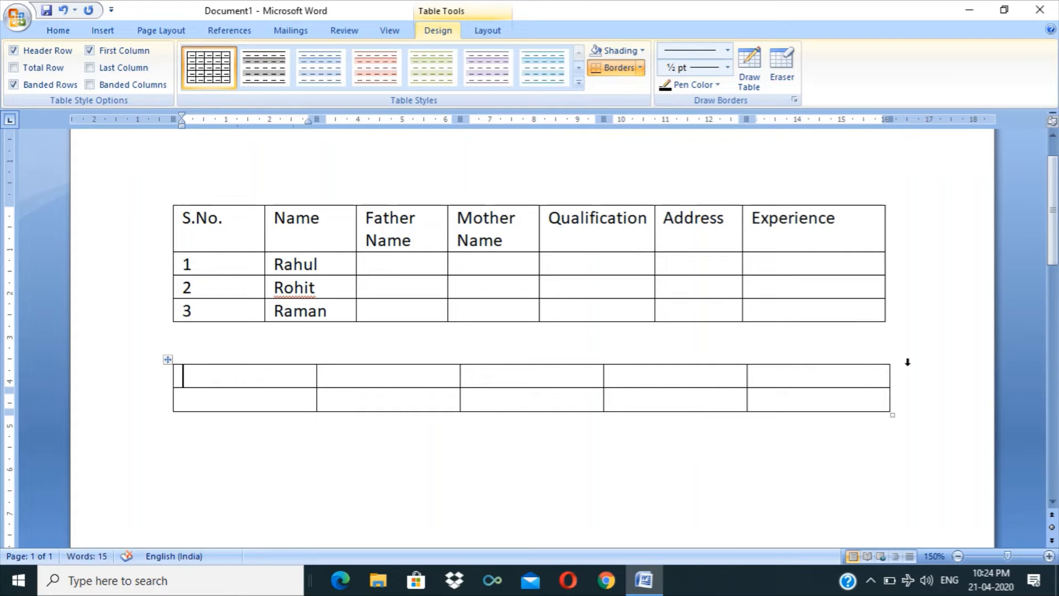
drag(567, 390, 456, 386)
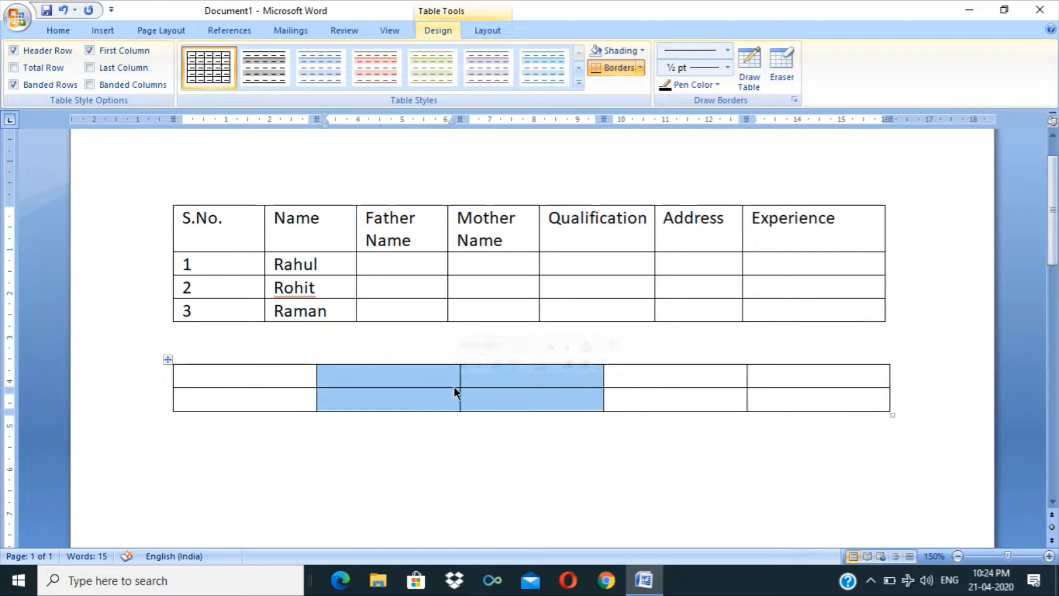
click(168, 362)
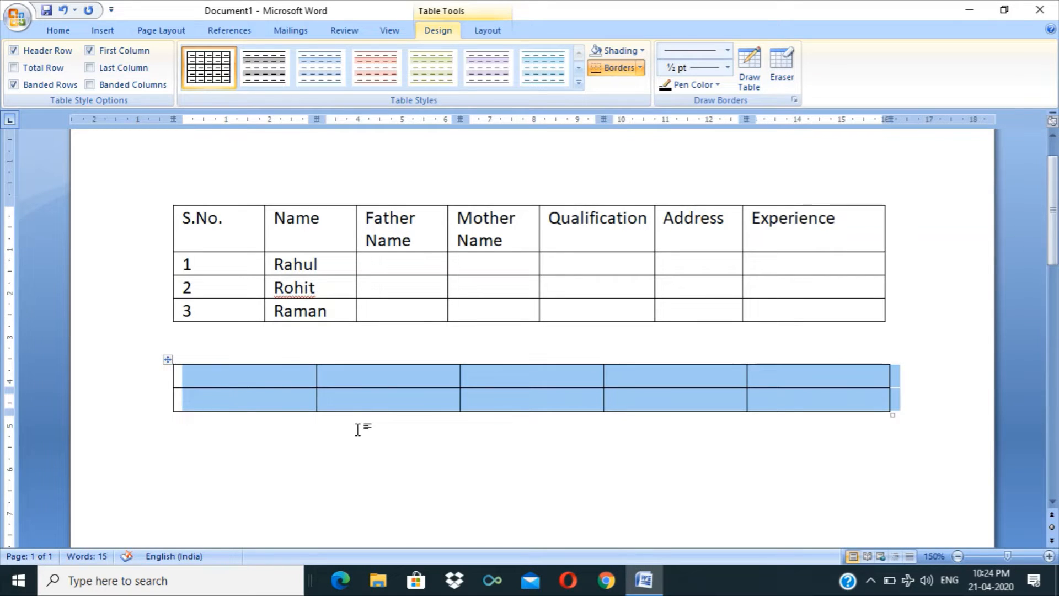
key(BackSpace)
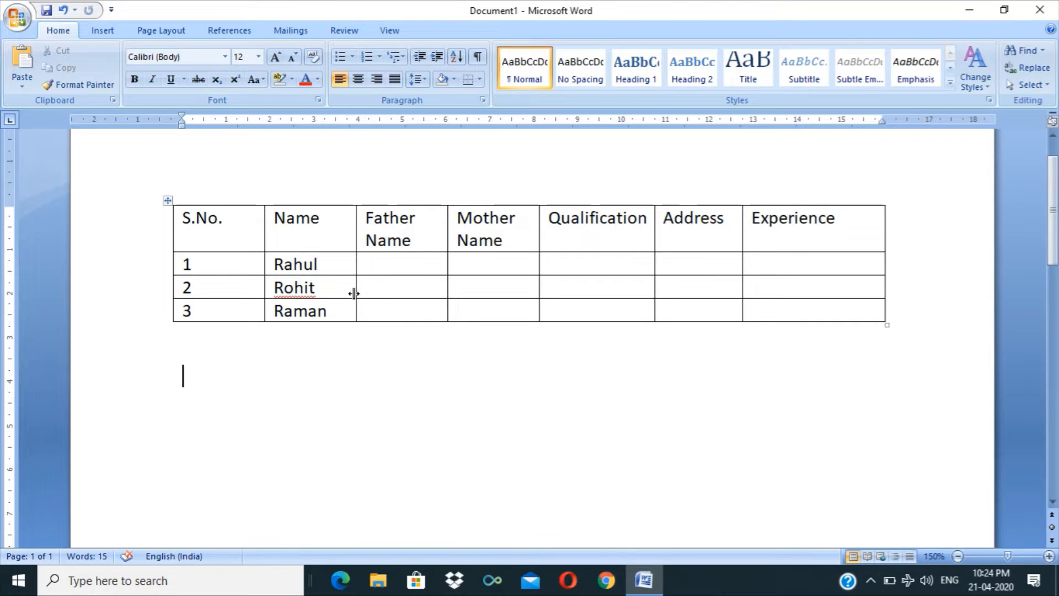
click(110, 32)
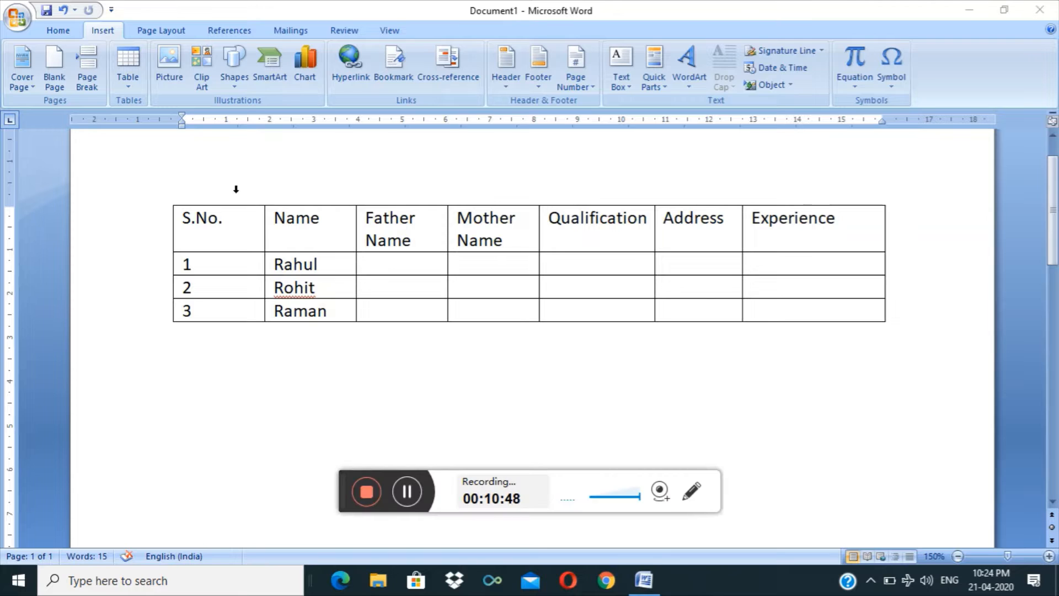
click(407, 491)
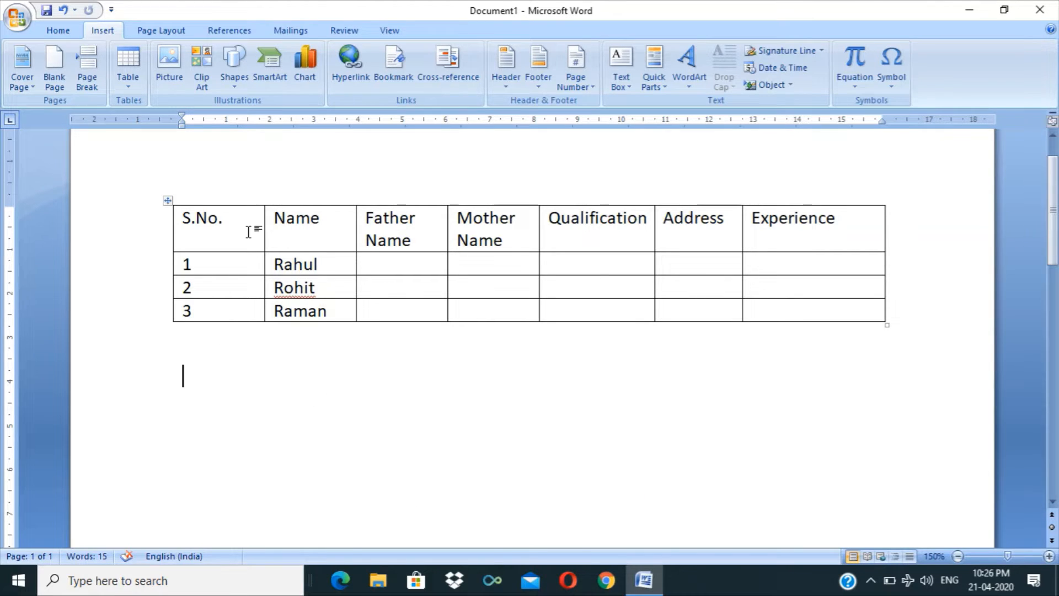
click(158, 237)
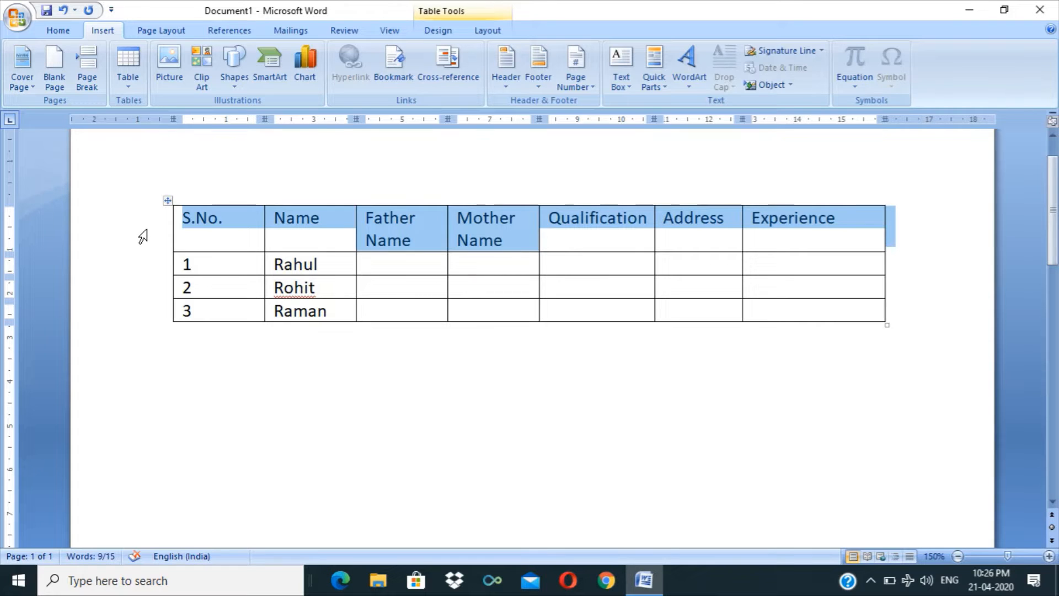
click(213, 192)
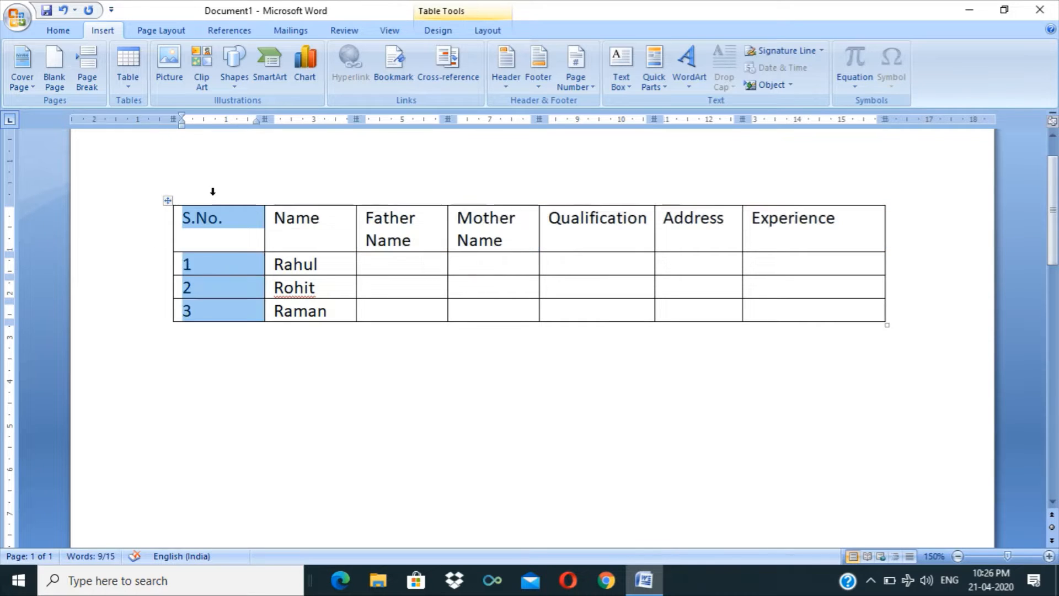
click(329, 195)
click(374, 197)
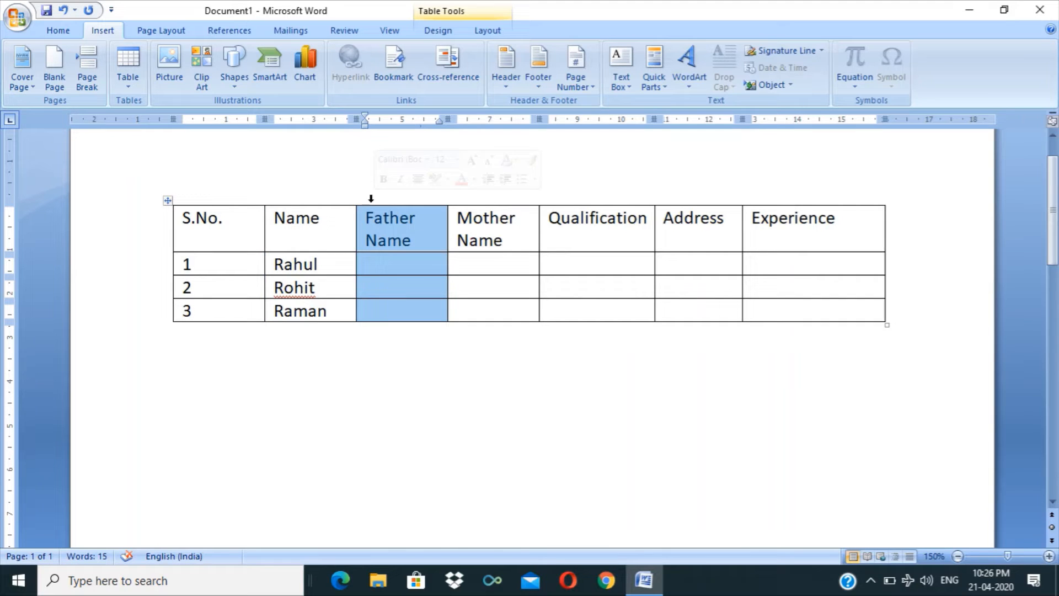
click(130, 232)
click(142, 271)
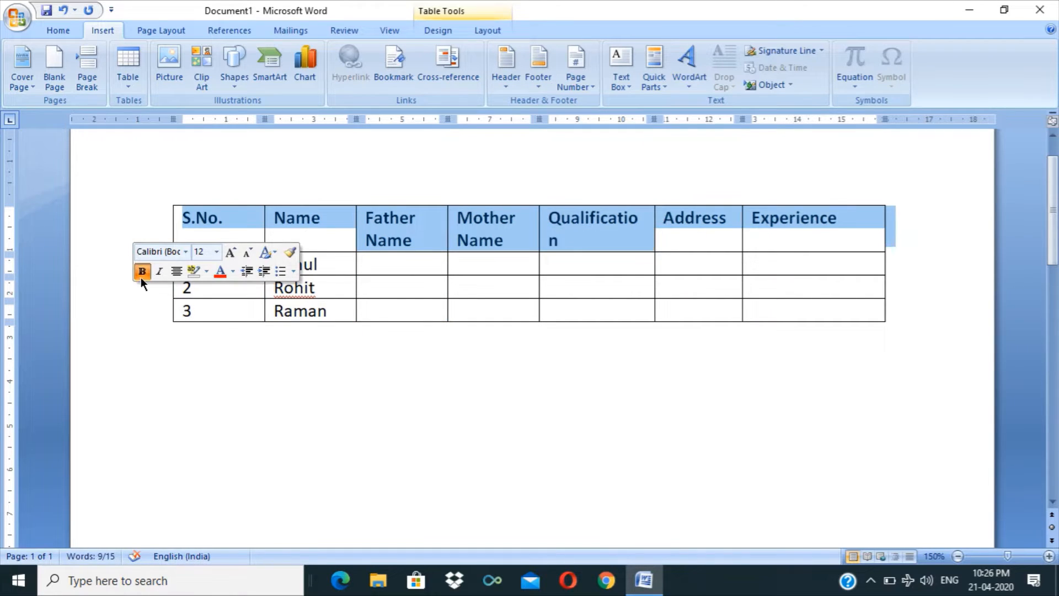
click(142, 271)
click(348, 360)
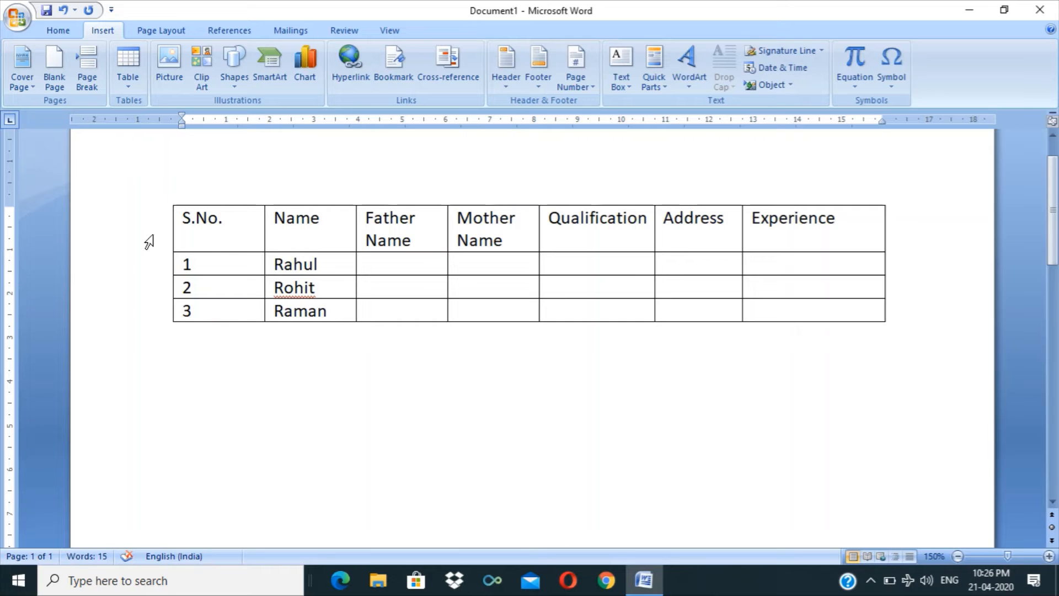
click(64, 27)
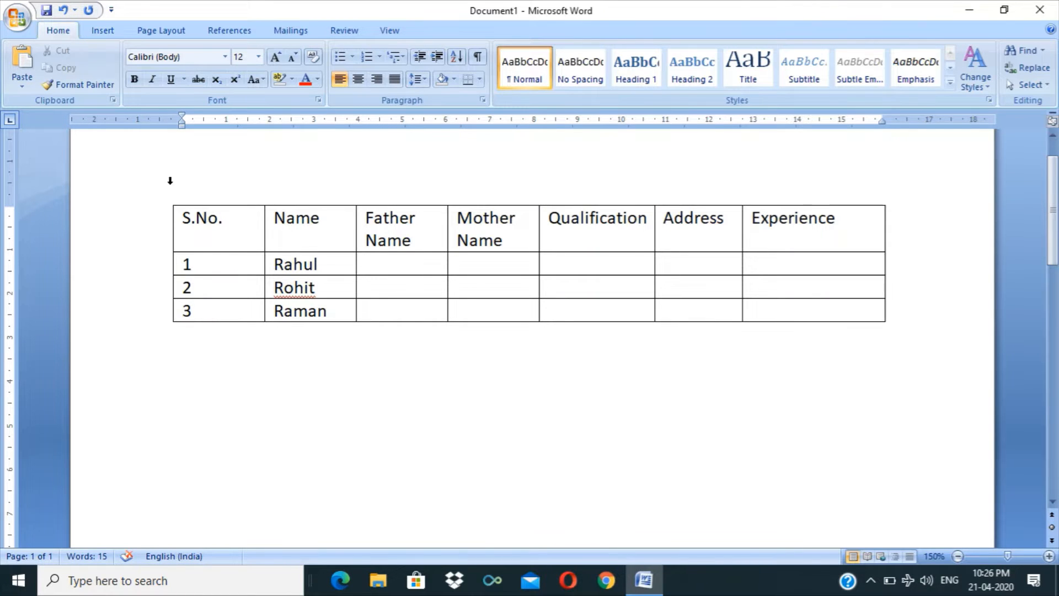
click(144, 237)
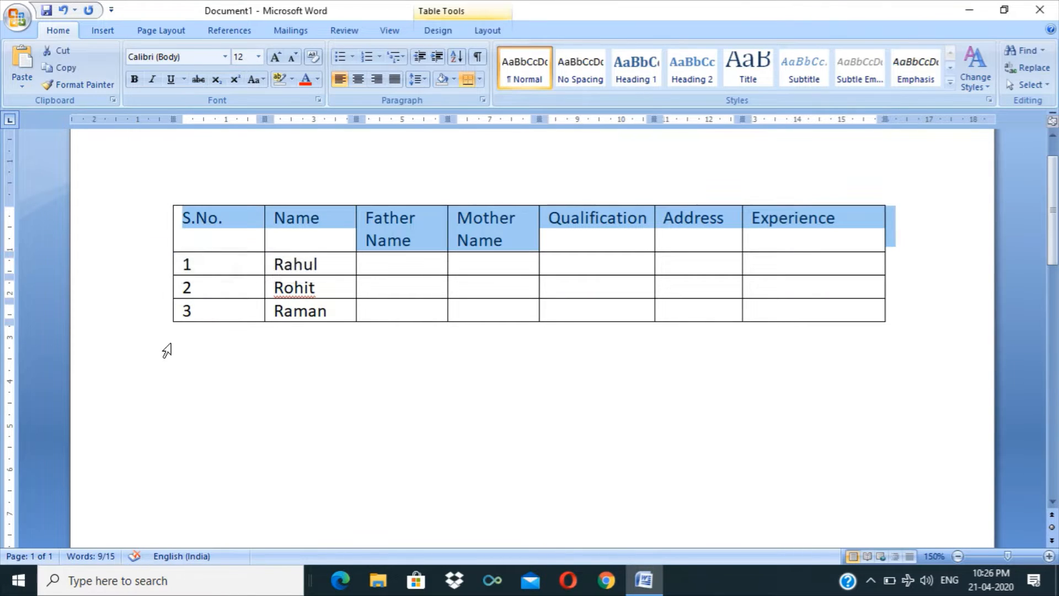
Select the whole names table and check the font list, leaving Calibri unchanged.
click(167, 351)
click(139, 237)
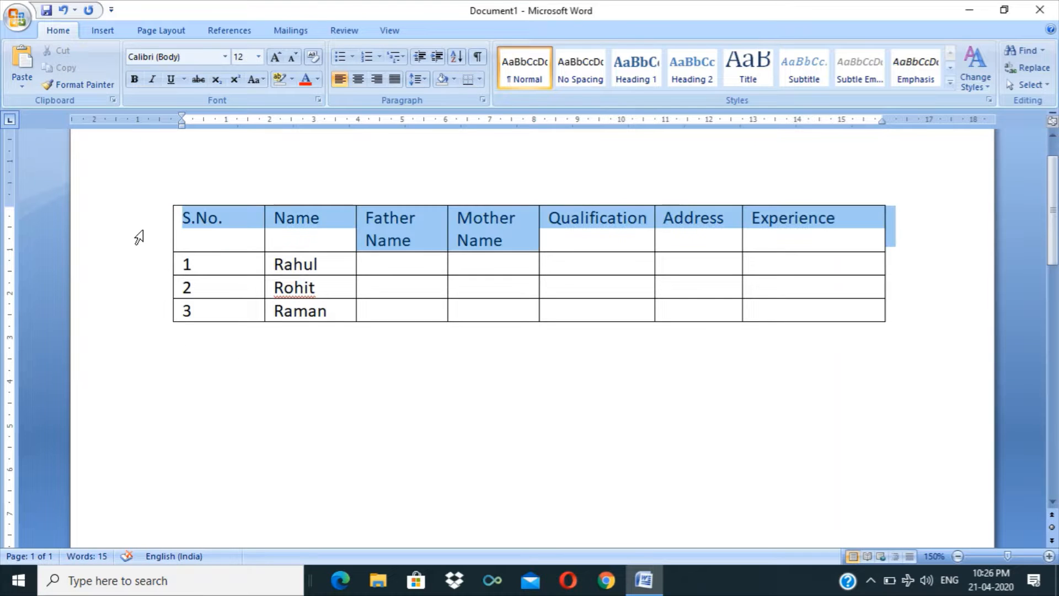
shift+click(151, 309)
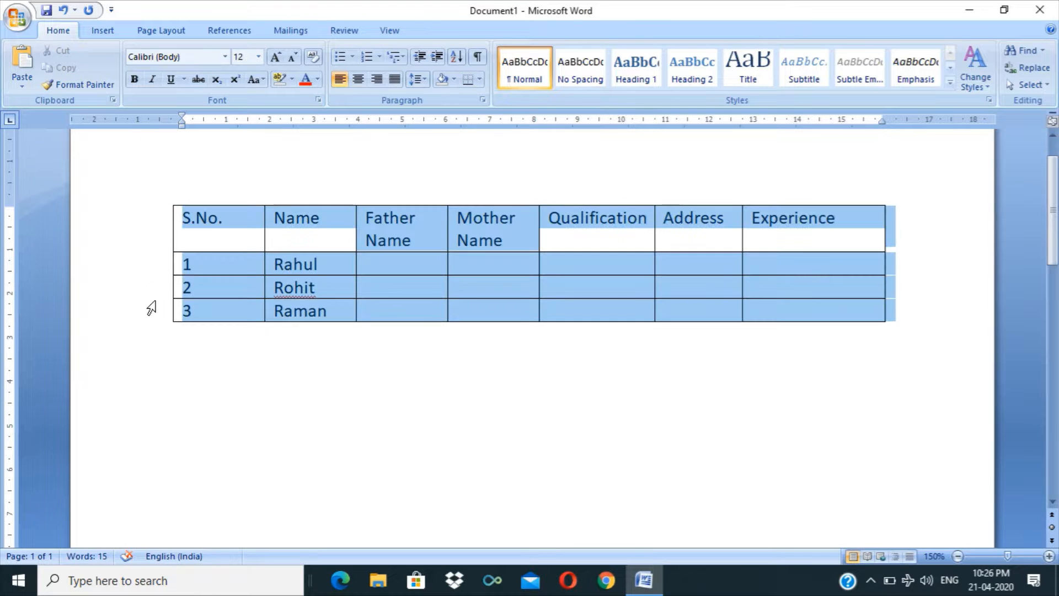
click(224, 56)
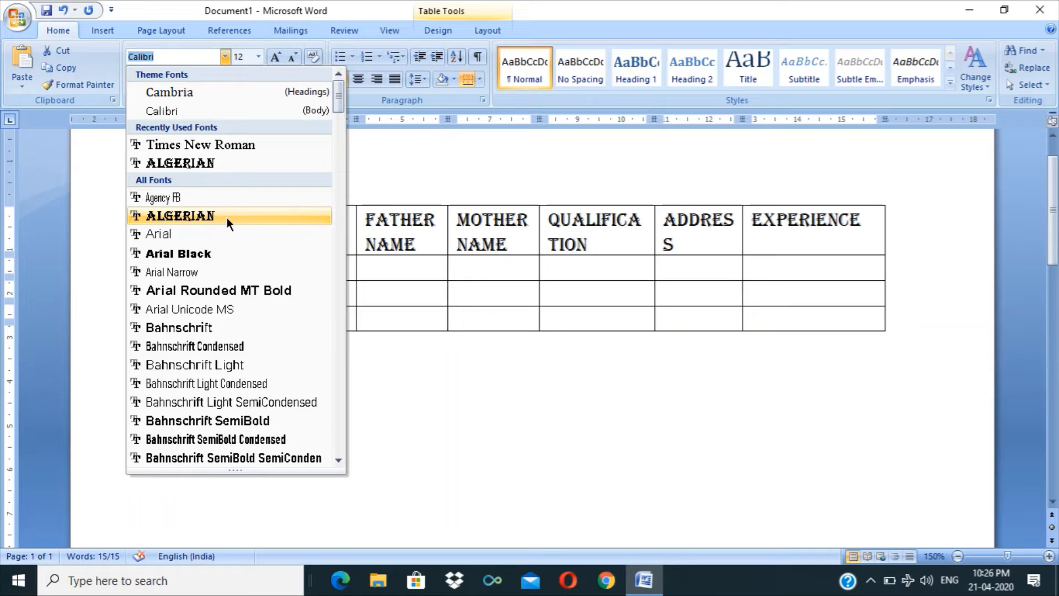
click(512, 439)
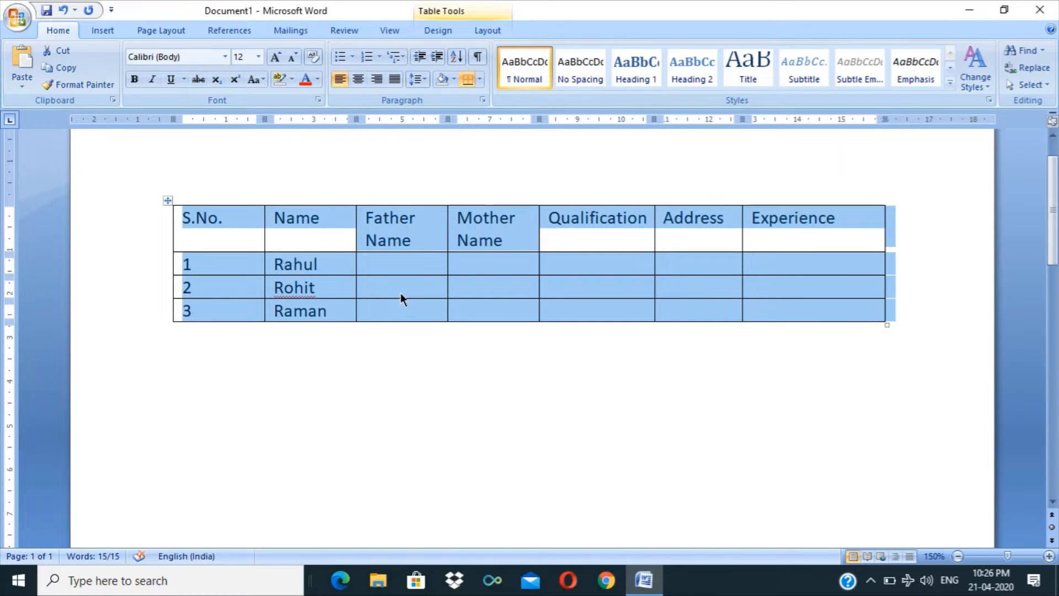
Add an empty paragraph below the names table.
click(103, 30)
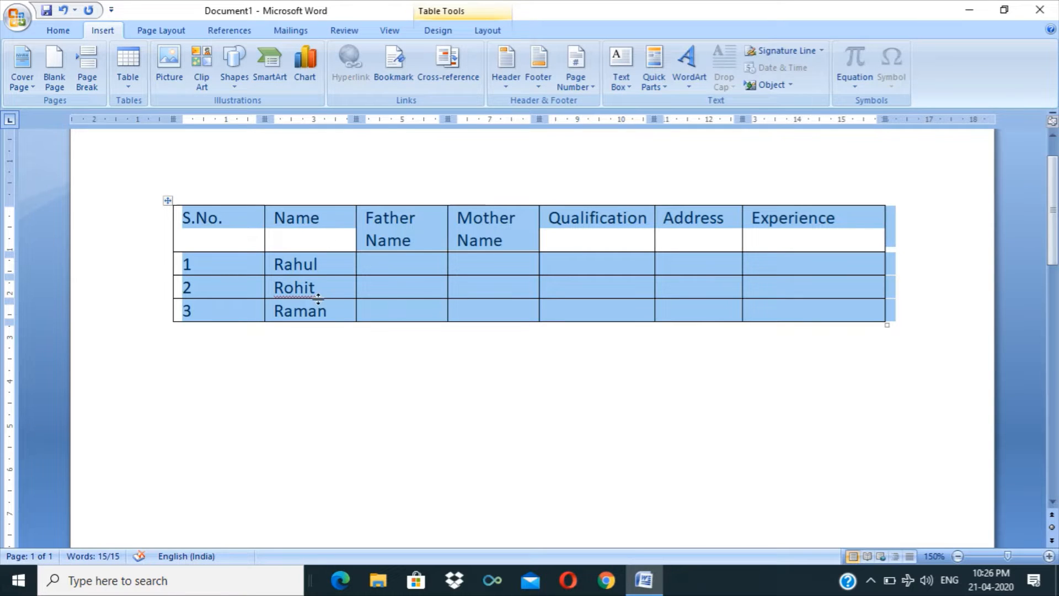
click(218, 371)
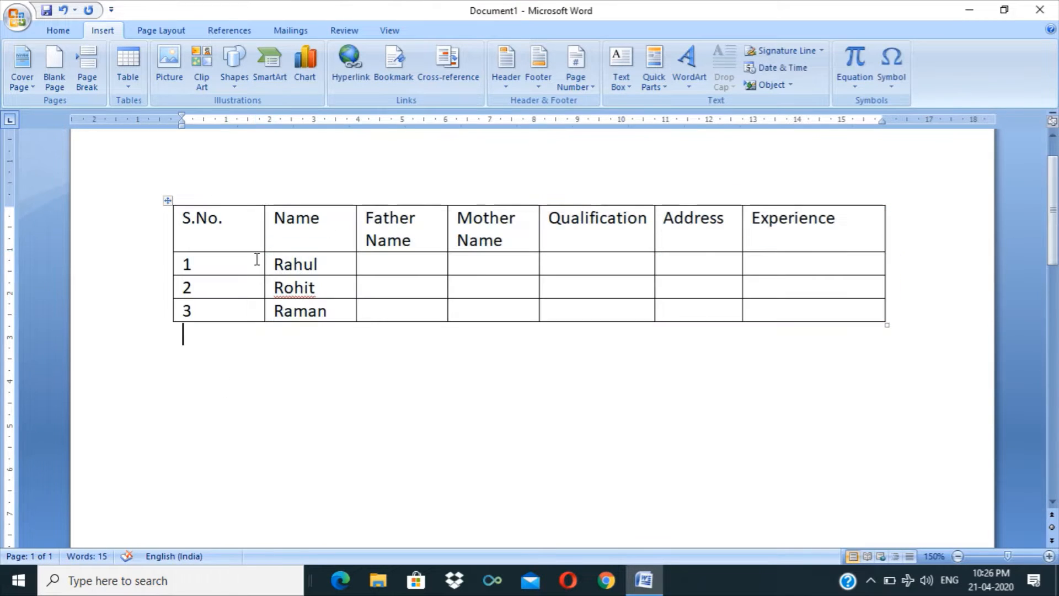
key(Return)
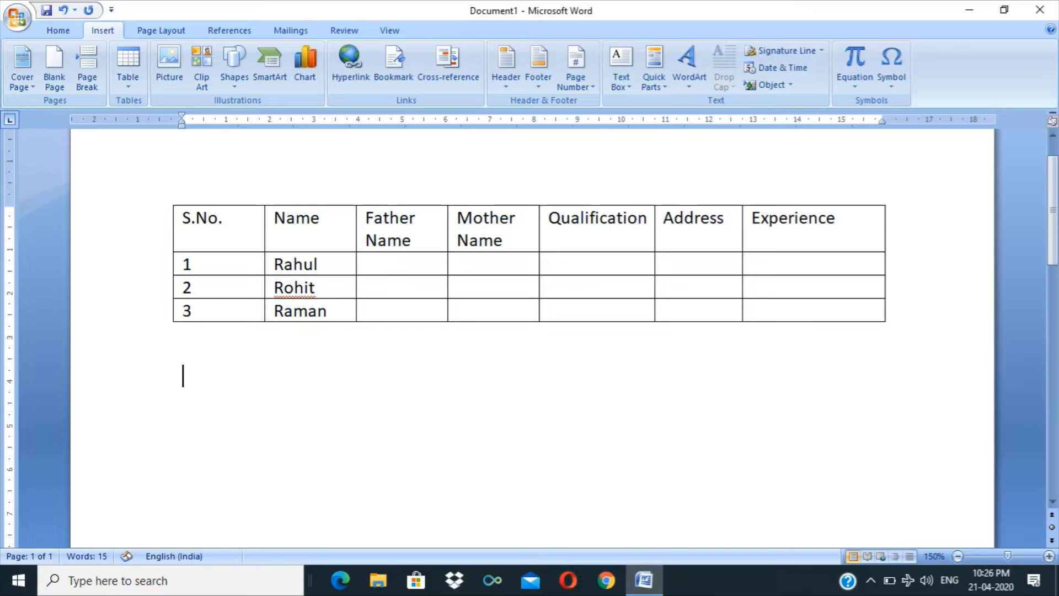
Embed a blank Excel worksheet and type filler text into cells A1, A2 and A4.
click(130, 79)
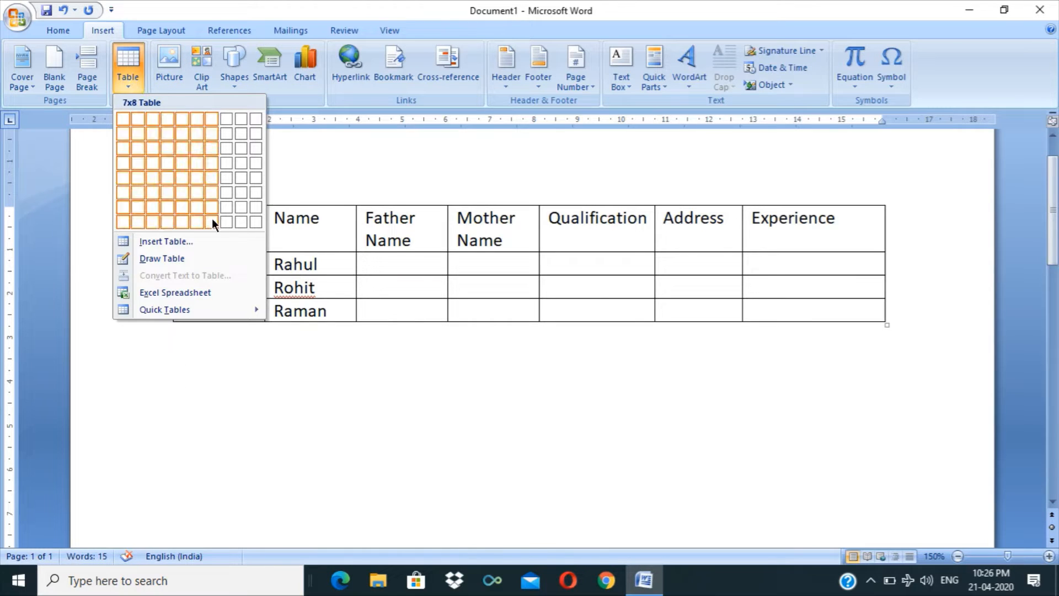
click(203, 294)
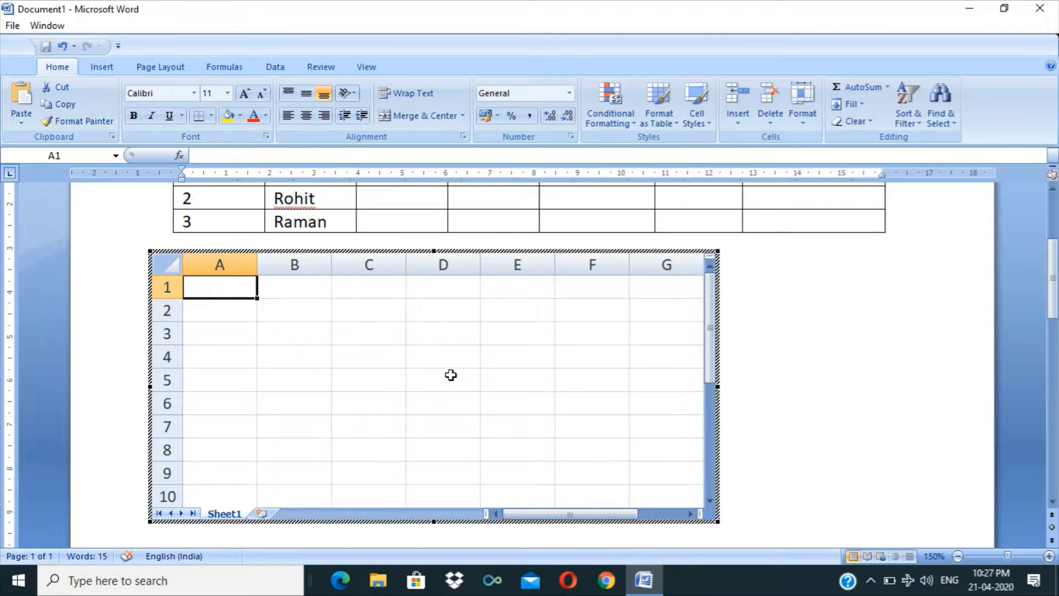
text(jhadkjfhllajsdf)
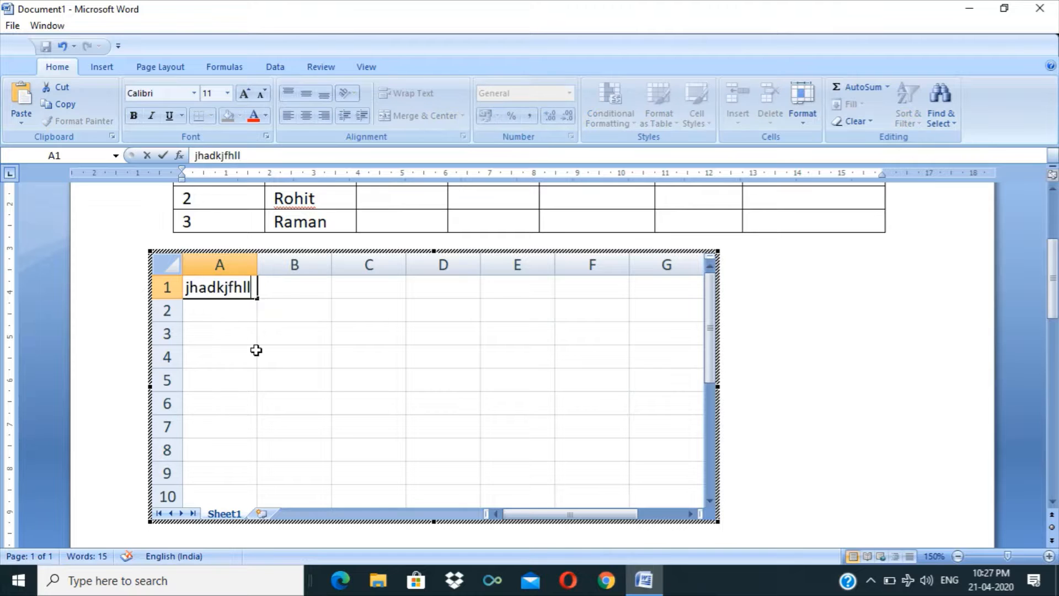
key(Return)
text(ahdfkjasdfh)
click(256, 351)
text(asdkfhadjfhjkasdf)
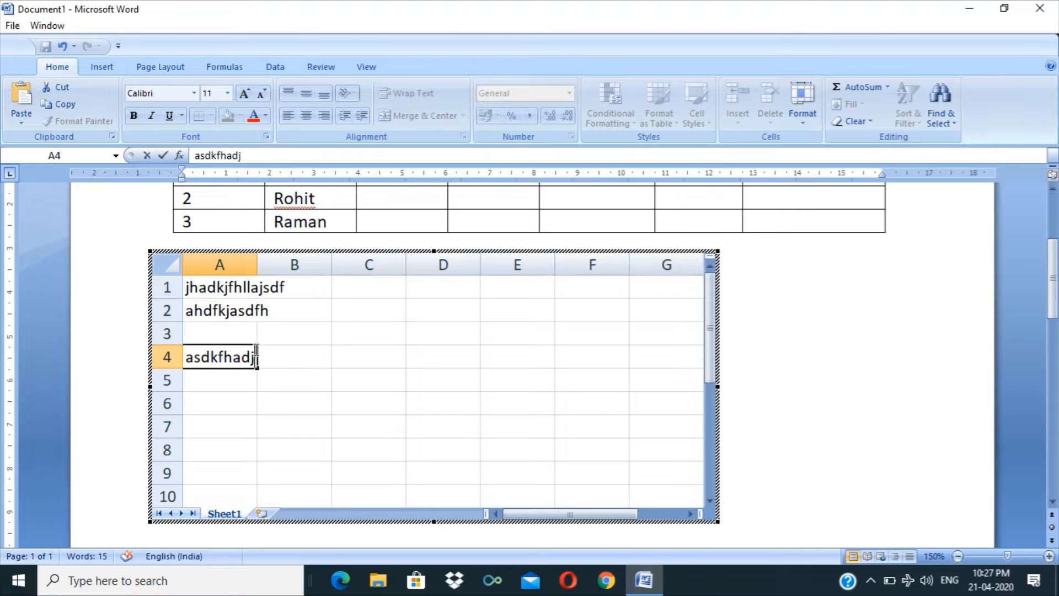
key(Return)
key(Return)
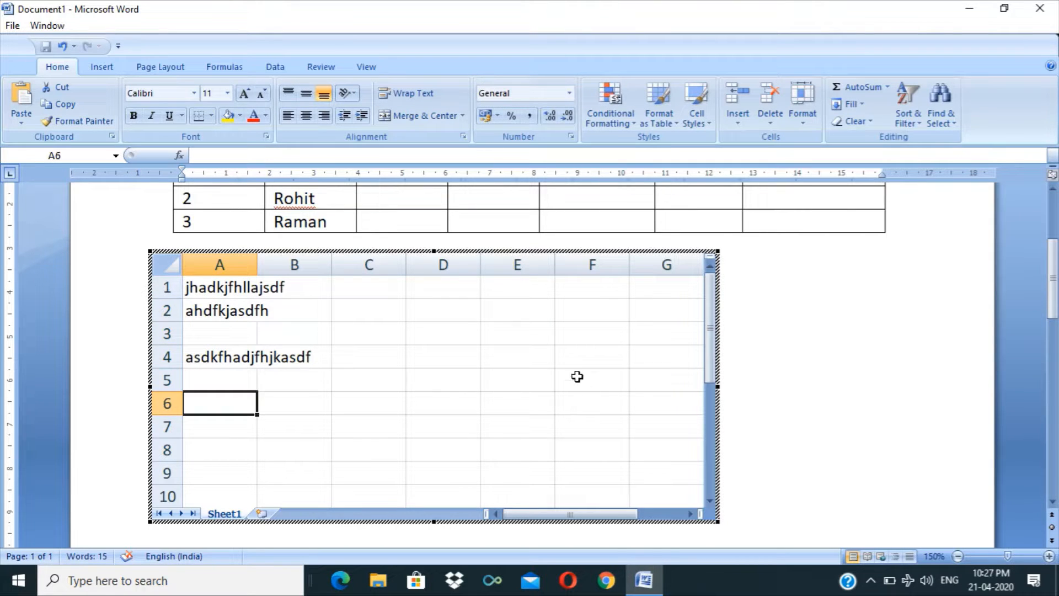
click(850, 349)
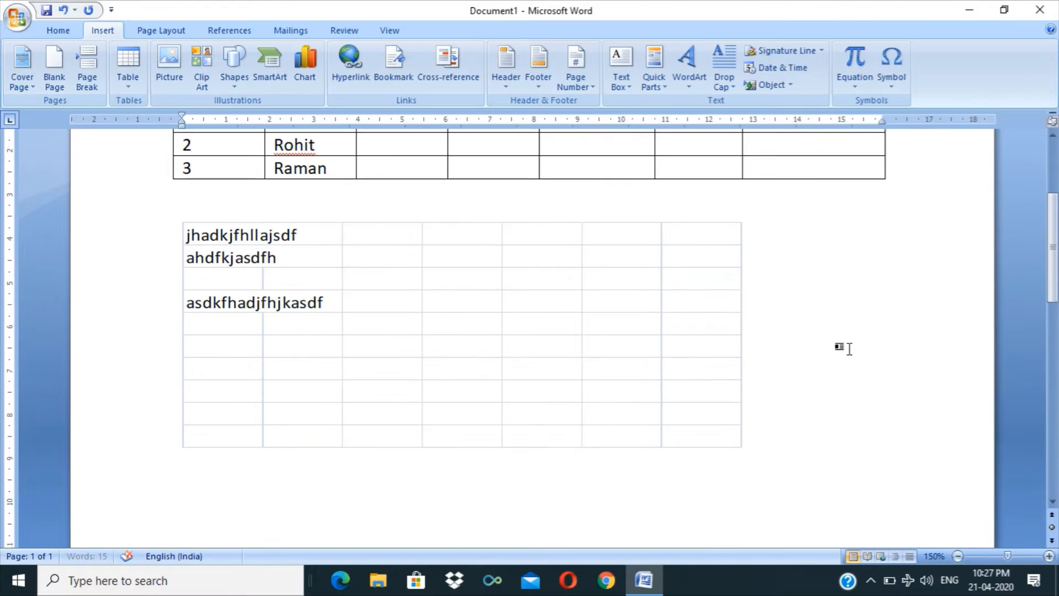
Select the embedded Excel worksheet object and delete it.
double_click(469, 320)
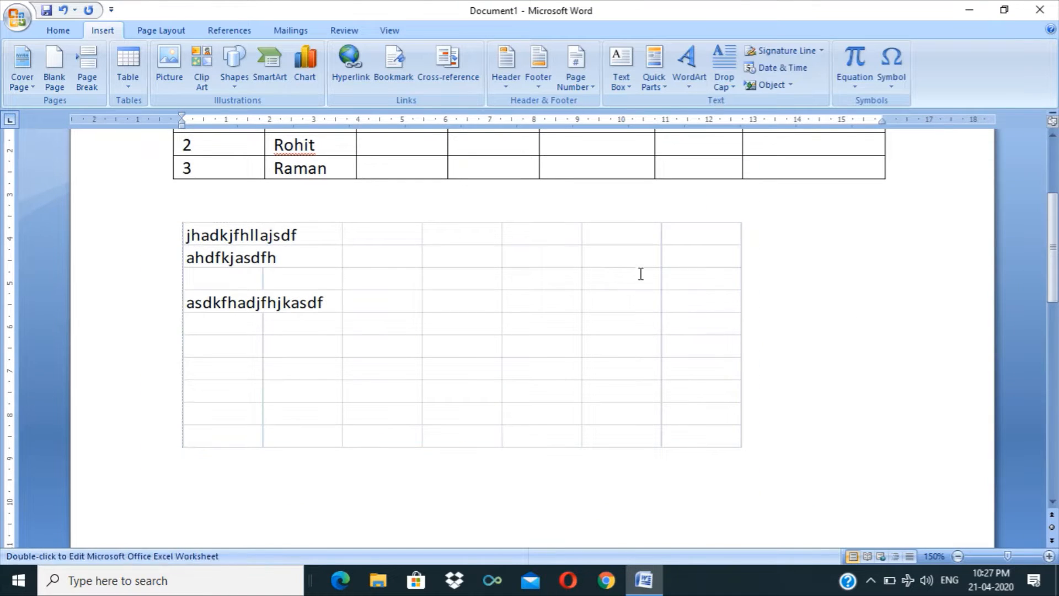
click(641, 276)
double_click(641, 275)
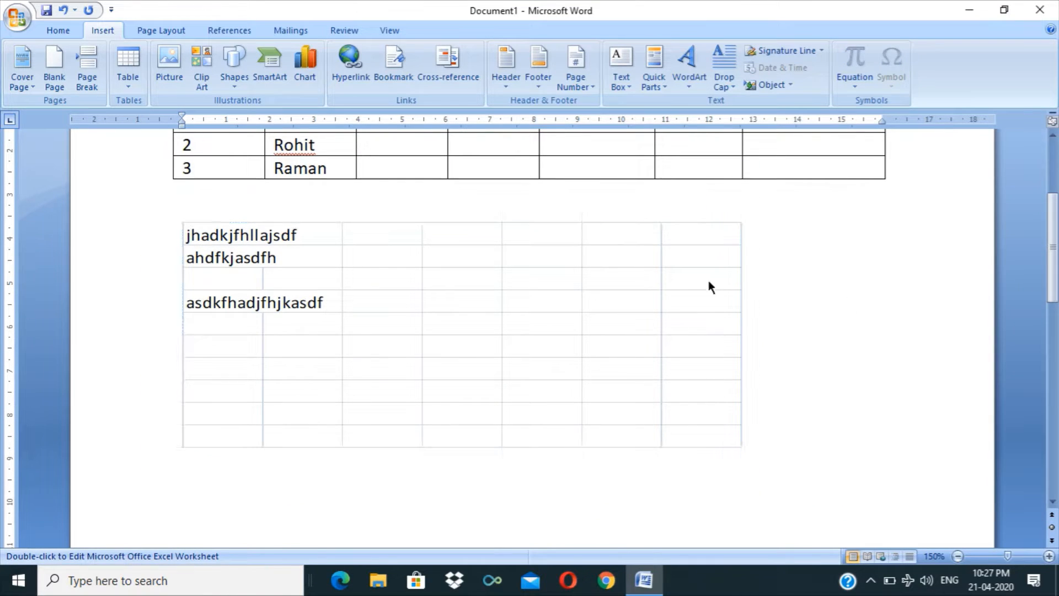
key(Delete)
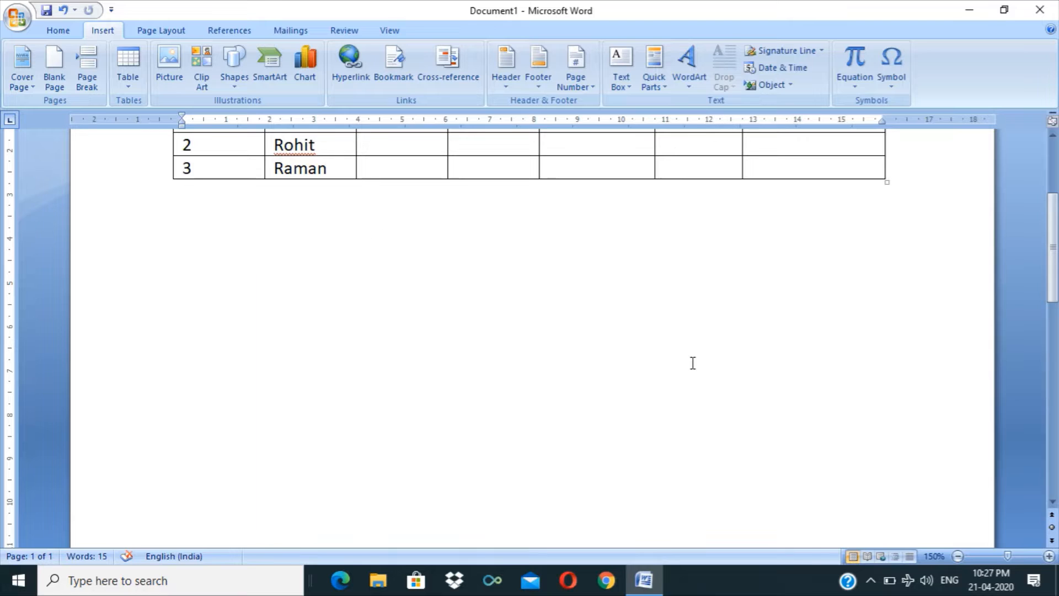
scroll(693, 363, up, 3)
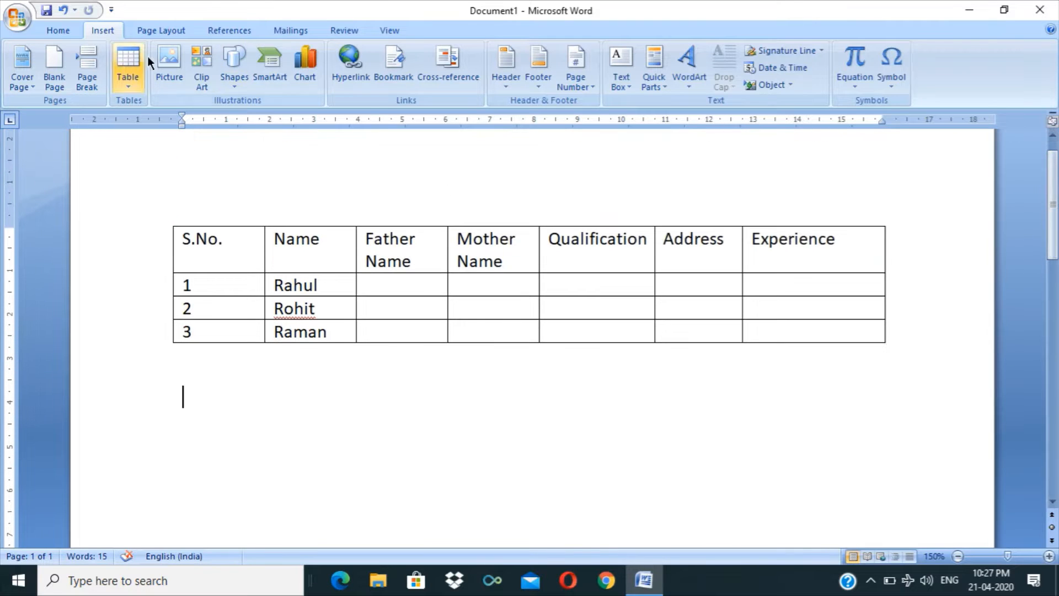
click(128, 66)
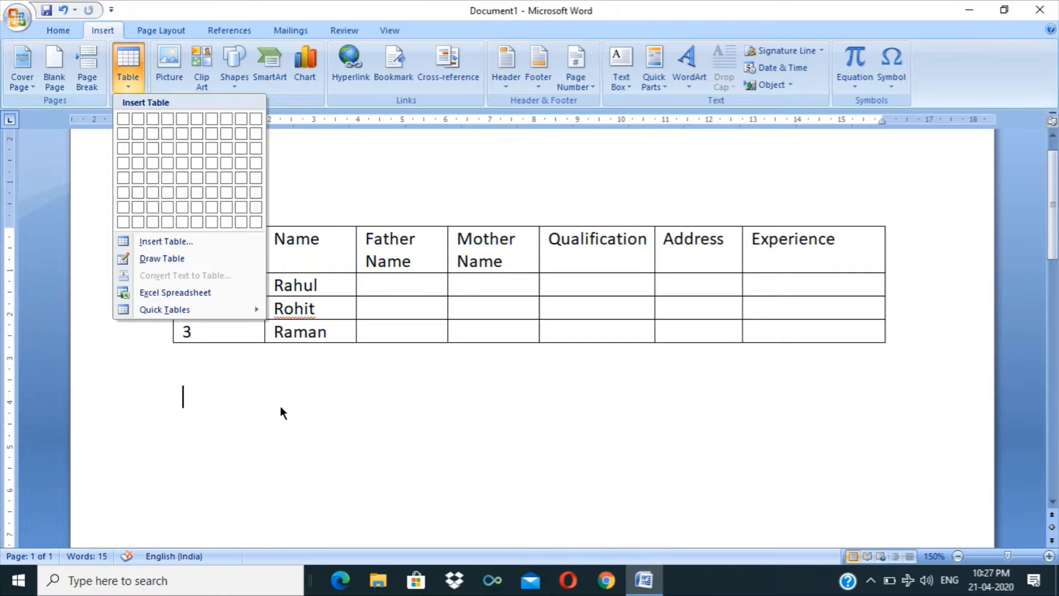
mouse_move(230, 312)
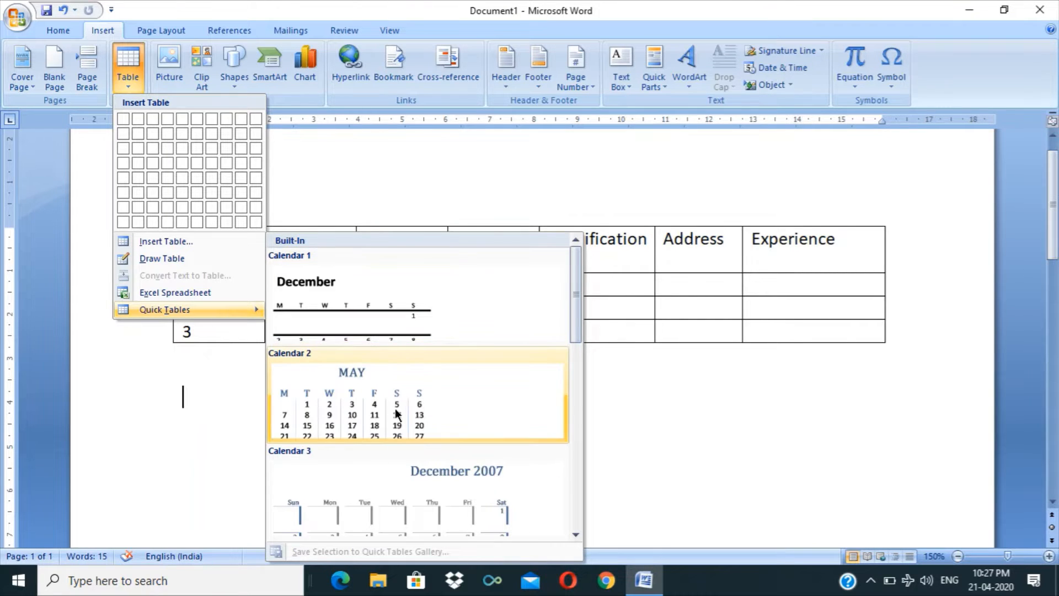
drag(576, 288, 584, 396)
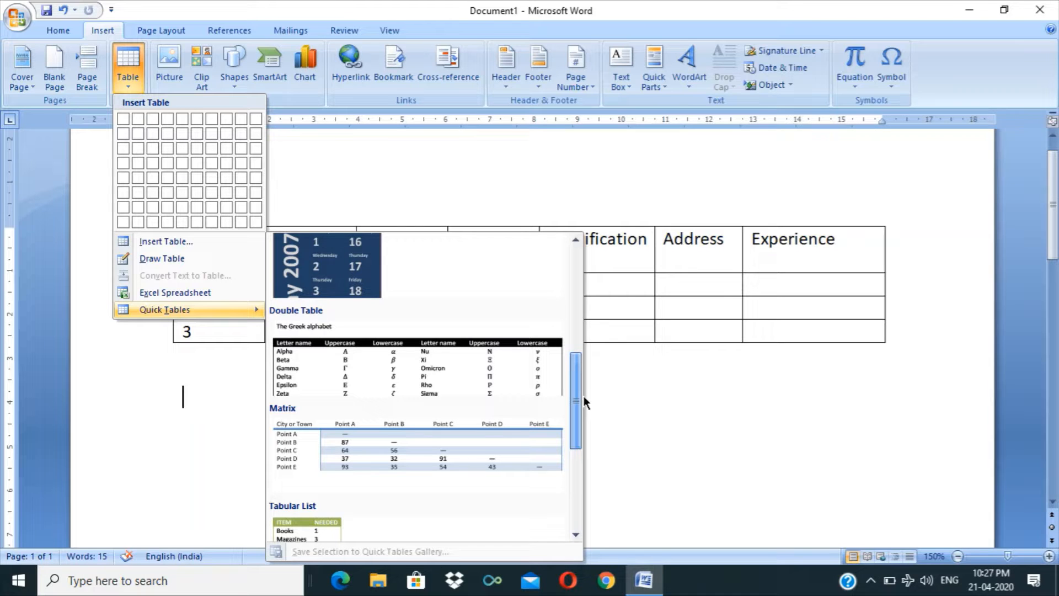
drag(584, 395, 565, 292)
click(353, 406)
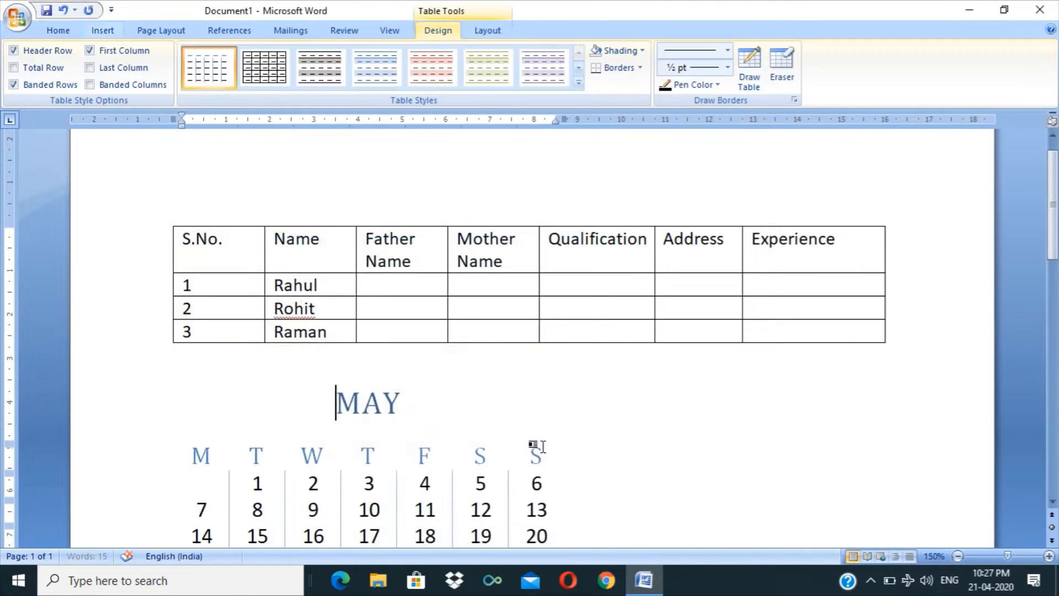
scroll(822, 313, down, 3)
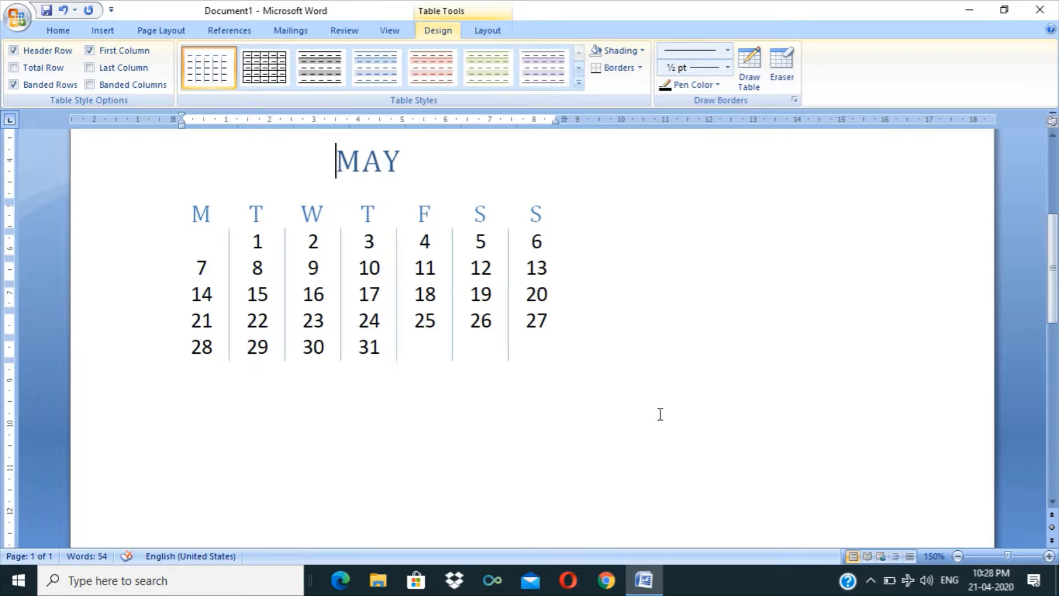
drag(539, 357, 233, 172)
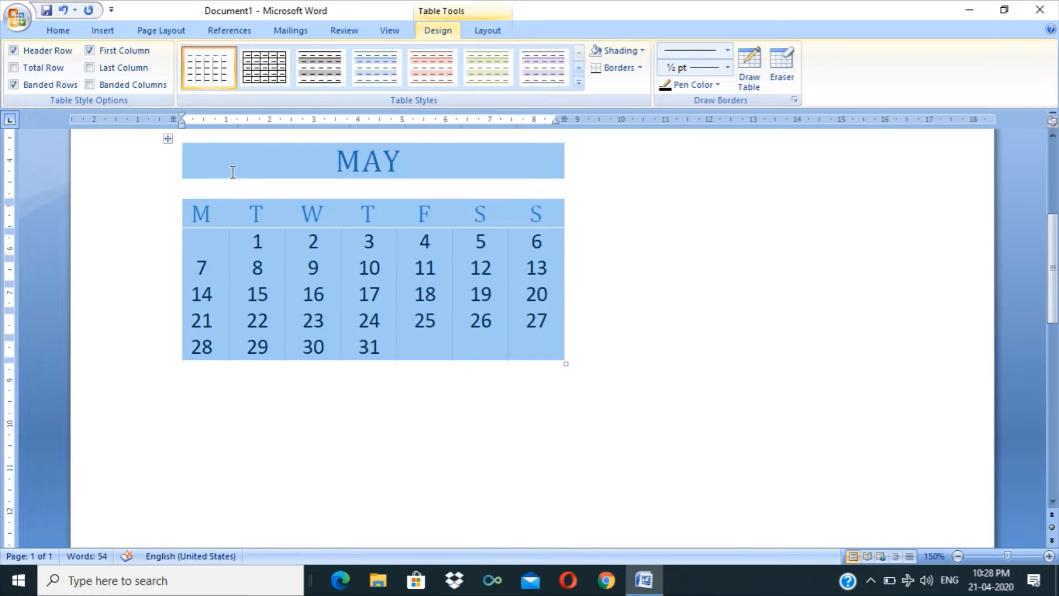
key(BackSpace)
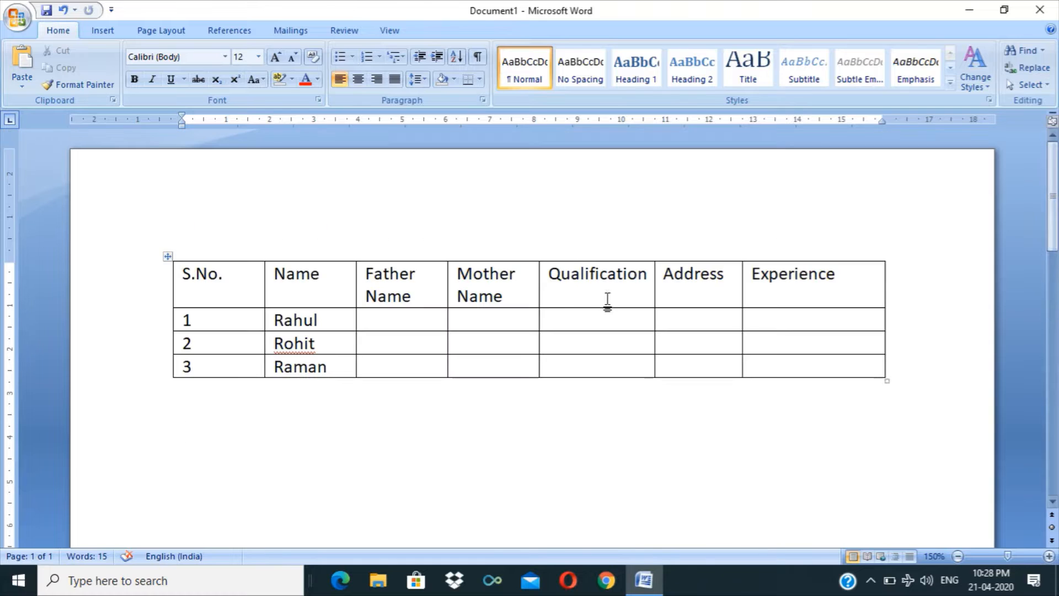
Select the names table and apply the black Light Grid style, replacing a blue trial style.
click(572, 281)
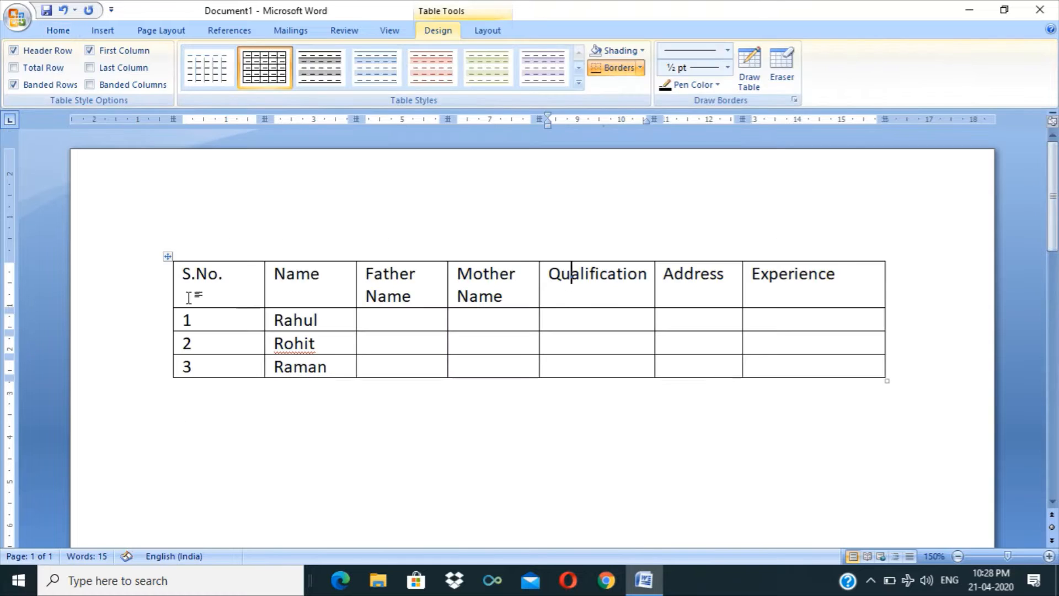
click(274, 298)
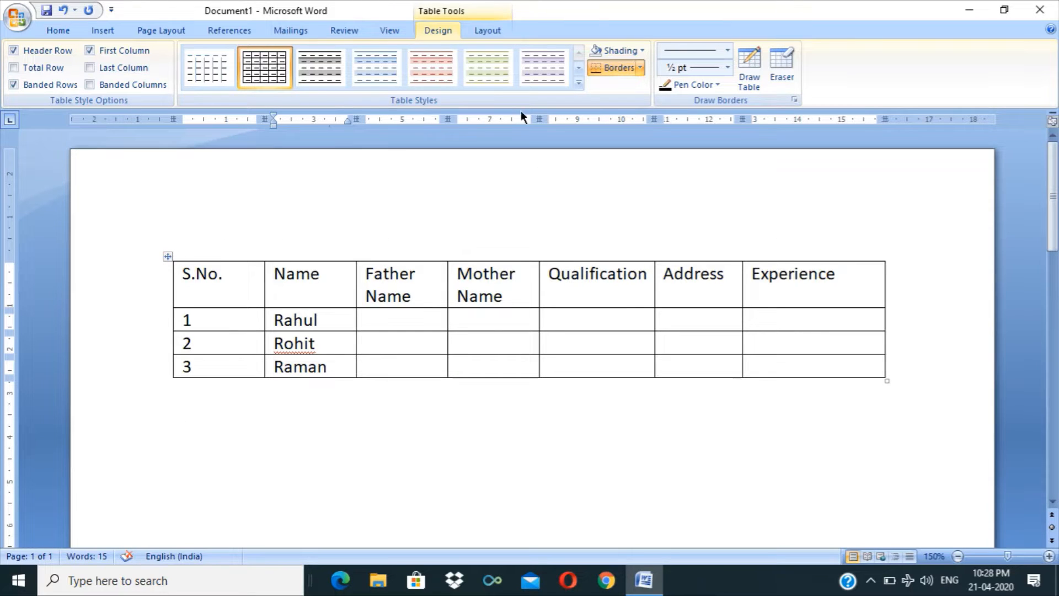
click(166, 258)
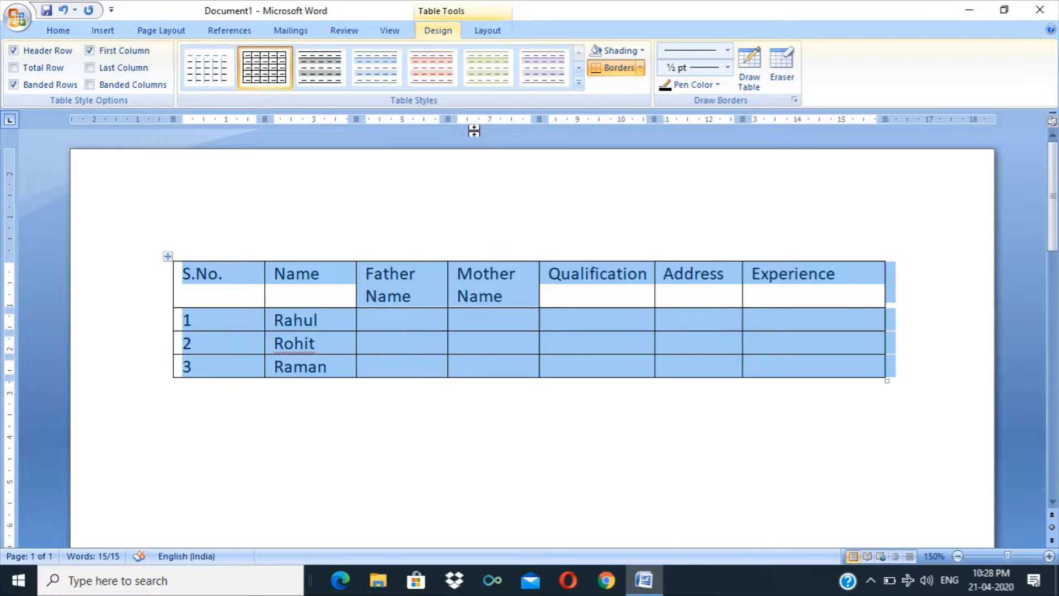
click(579, 84)
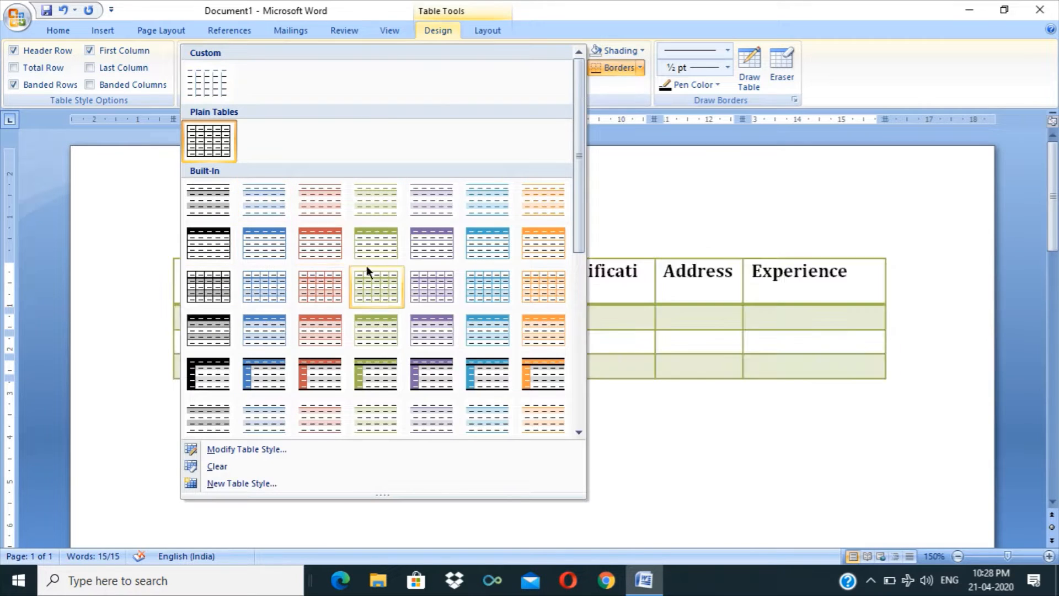
click(269, 245)
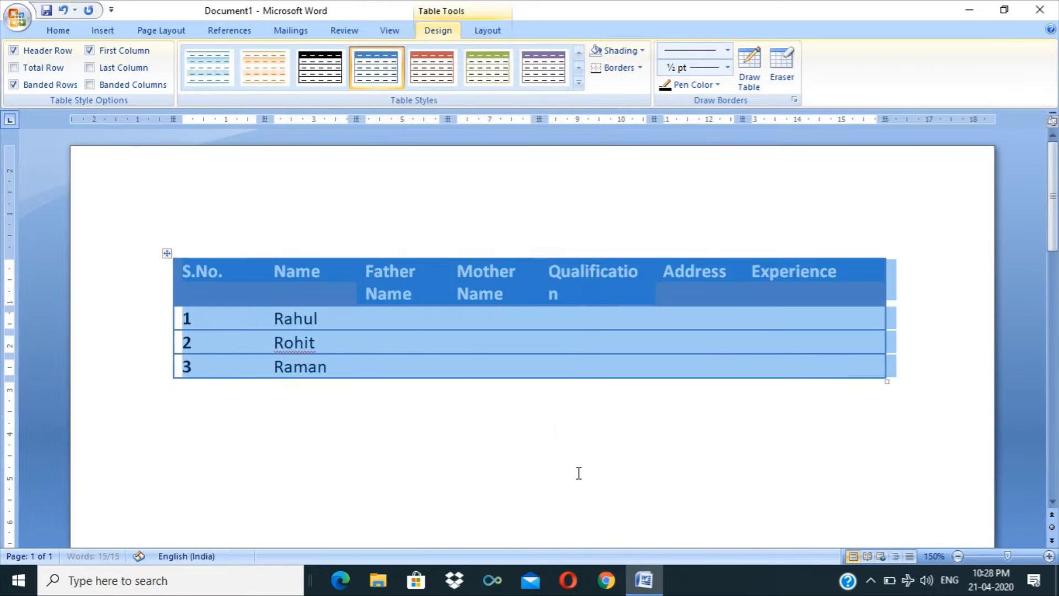
click(580, 84)
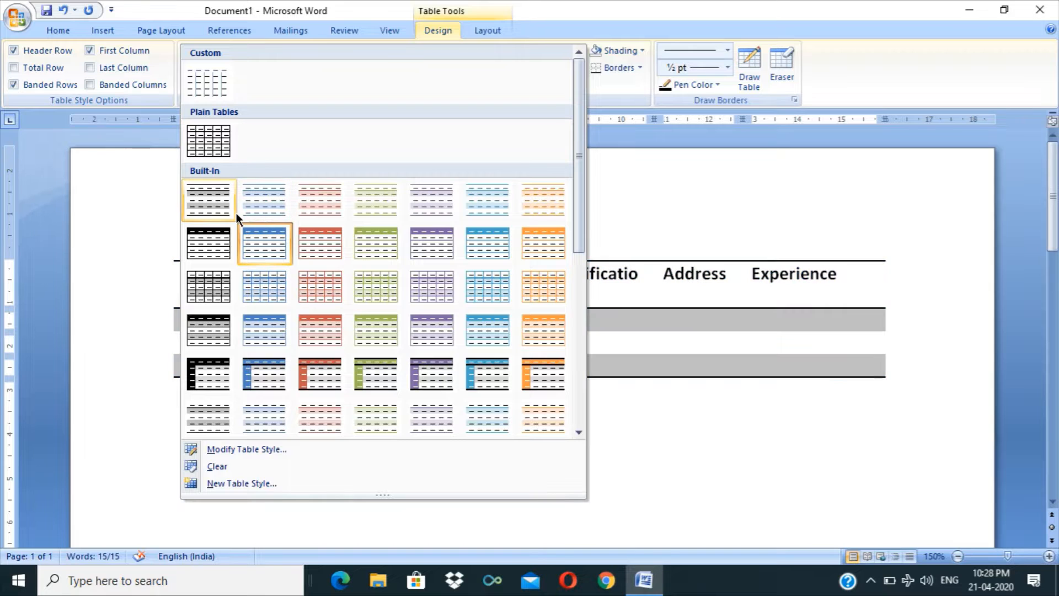
click(213, 281)
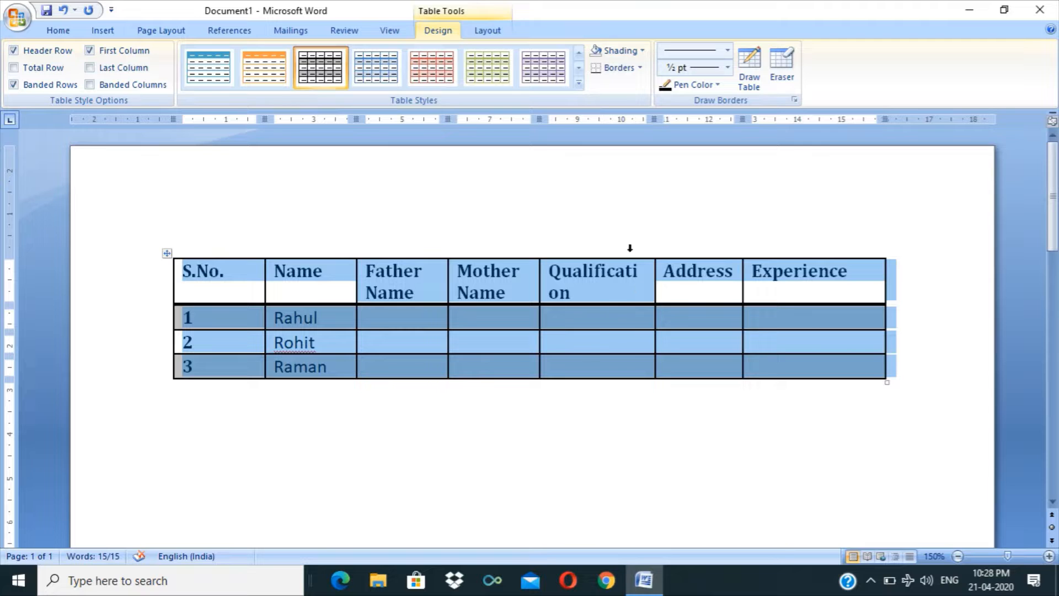
Apply a thick solid 4½ pt border line across the names table.
click(727, 50)
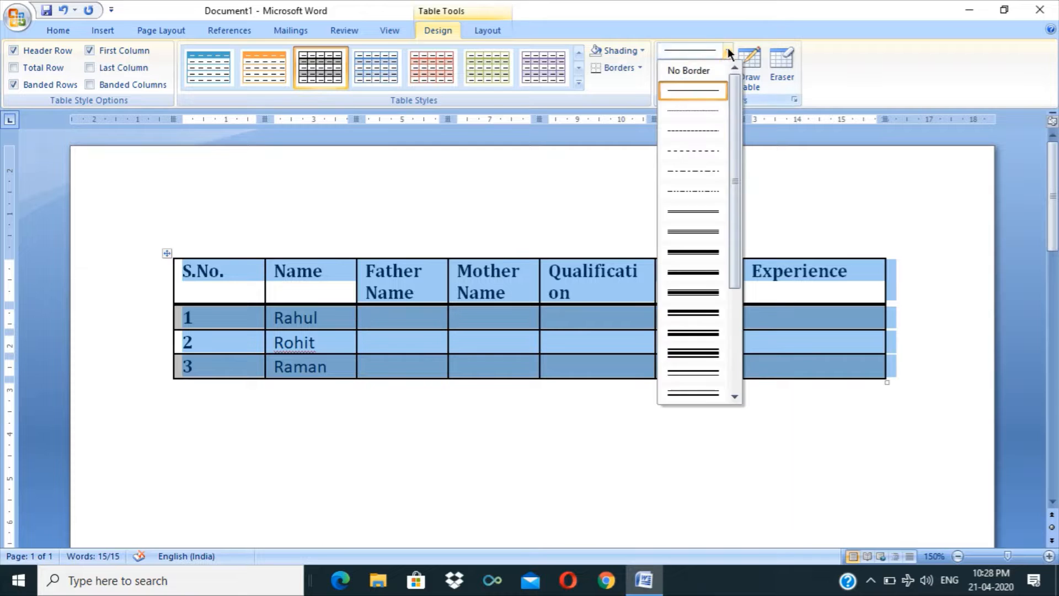
click(709, 249)
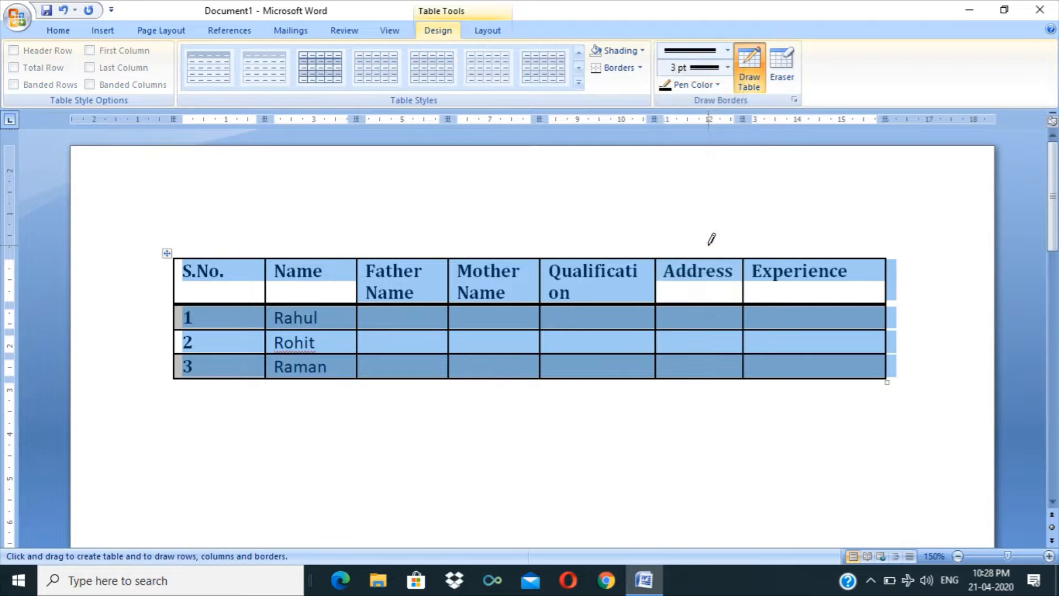
click(720, 68)
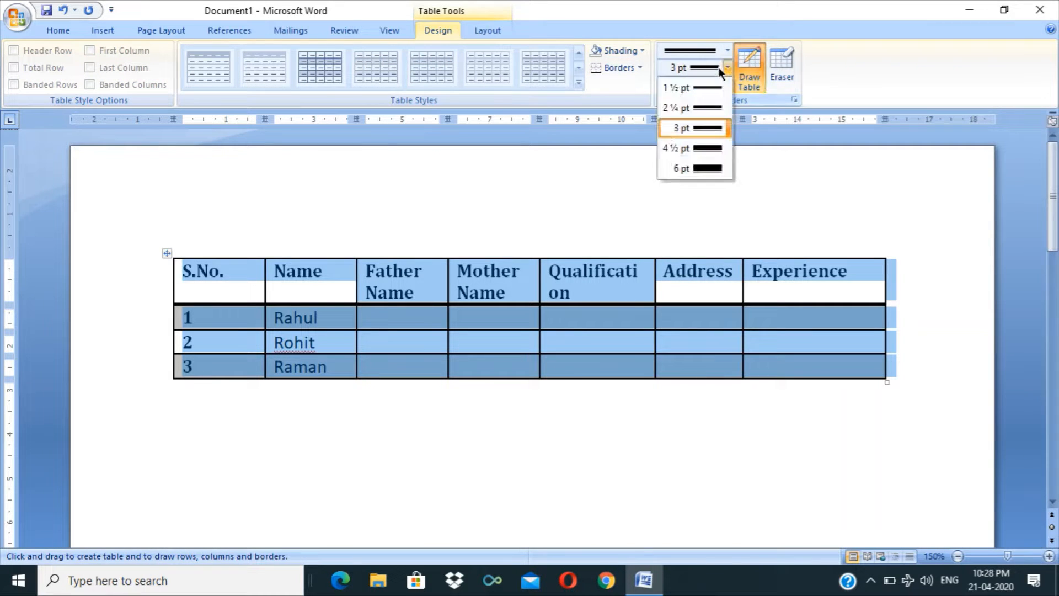
click(687, 148)
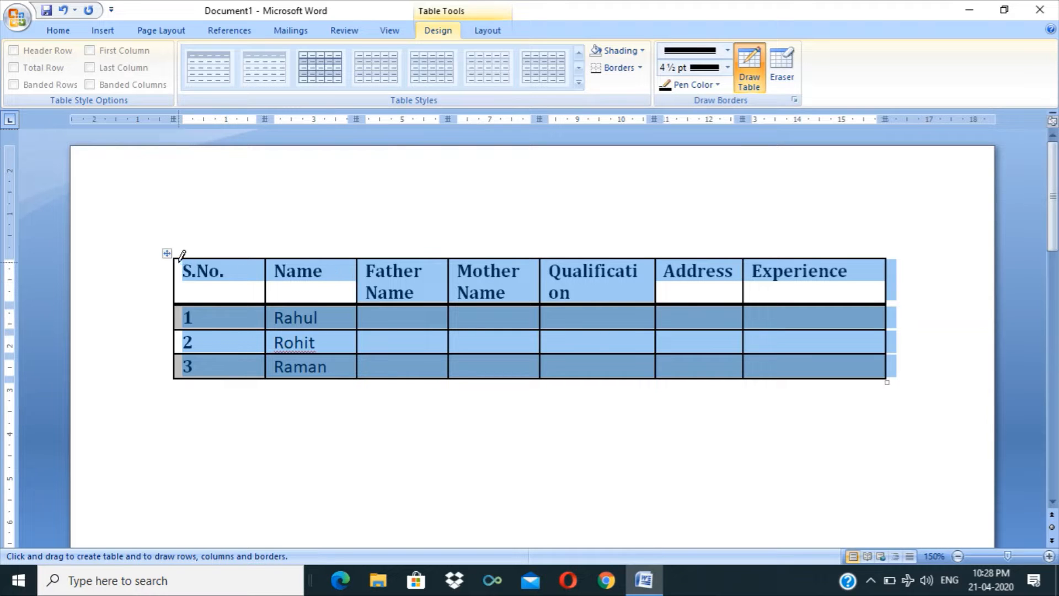
mouse_move(178, 262)
mouse_down()
mouse_move(356, 352)
mouse_move(594, 388)
mouse_move(856, 529)
mouse_up()
click(711, 85)
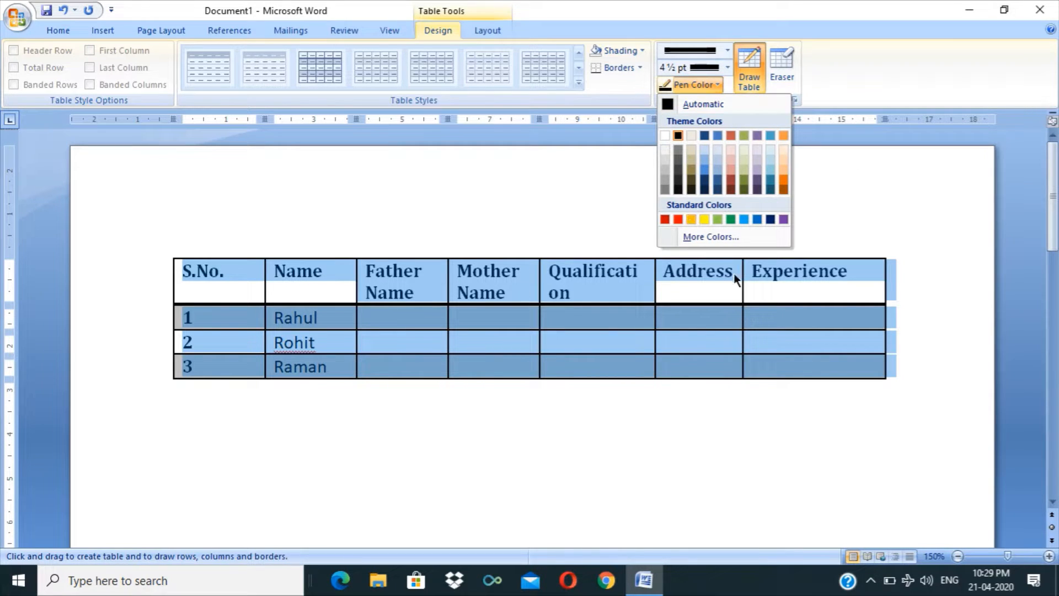
click(796, 226)
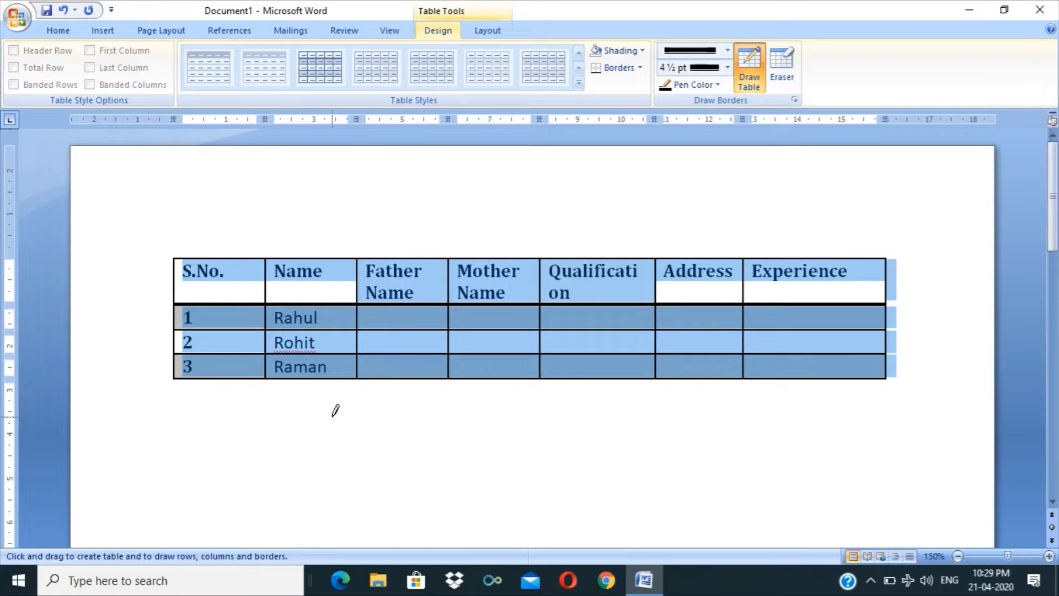
Draw a trial thick-bordered table below the names table and split it into two rows.
mouse_move(287, 424)
mouse_down()
mouse_move(391, 488)
mouse_move(812, 520)
mouse_up()
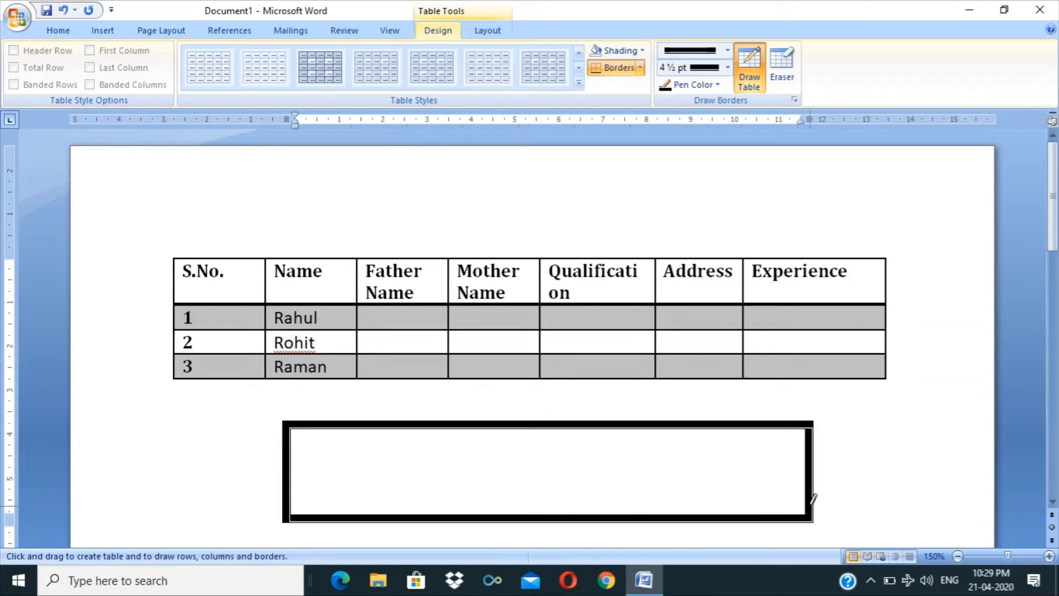
click(727, 51)
click(689, 291)
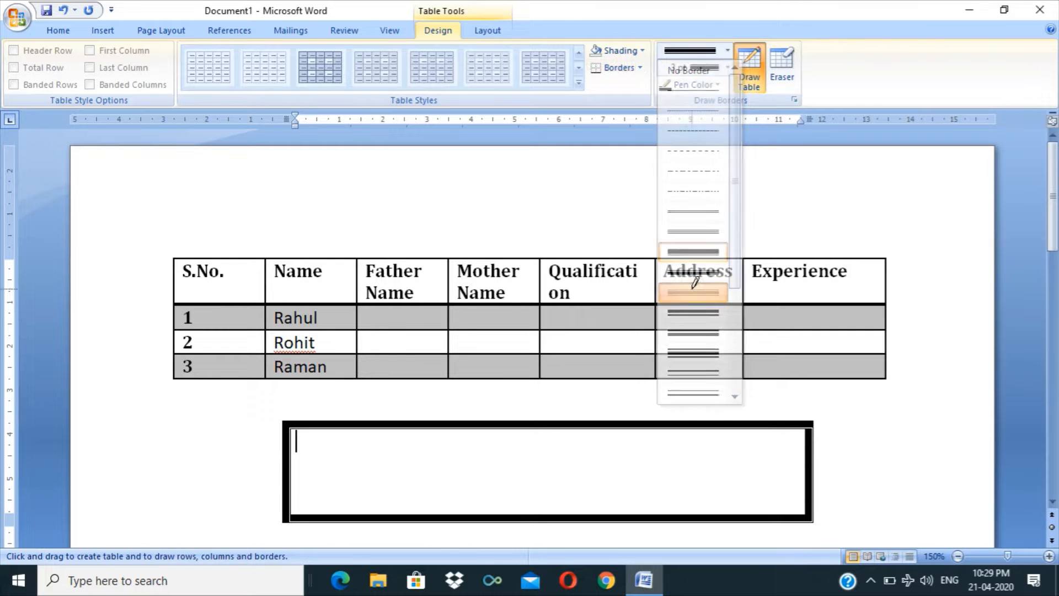
mouse_move(291, 468)
mouse_down()
mouse_move(692, 488)
mouse_move(856, 482)
mouse_move(762, 482)
mouse_move(817, 458)
mouse_up()
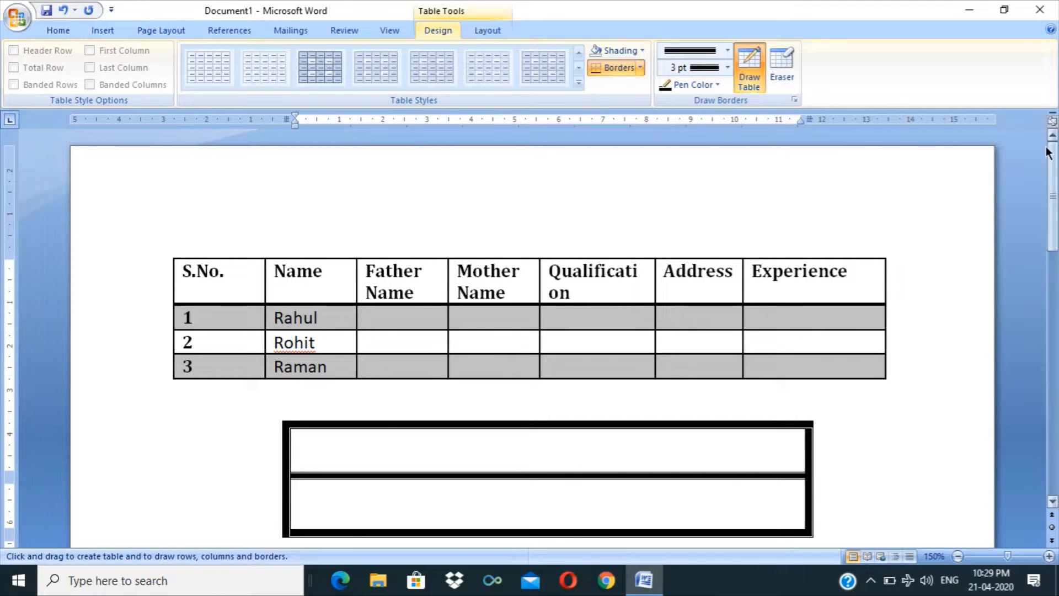
Erase the drawn lower table, then merge and undo-merge the Mother Name cells.
scroll(1054, 179, down, 3)
click(787, 71)
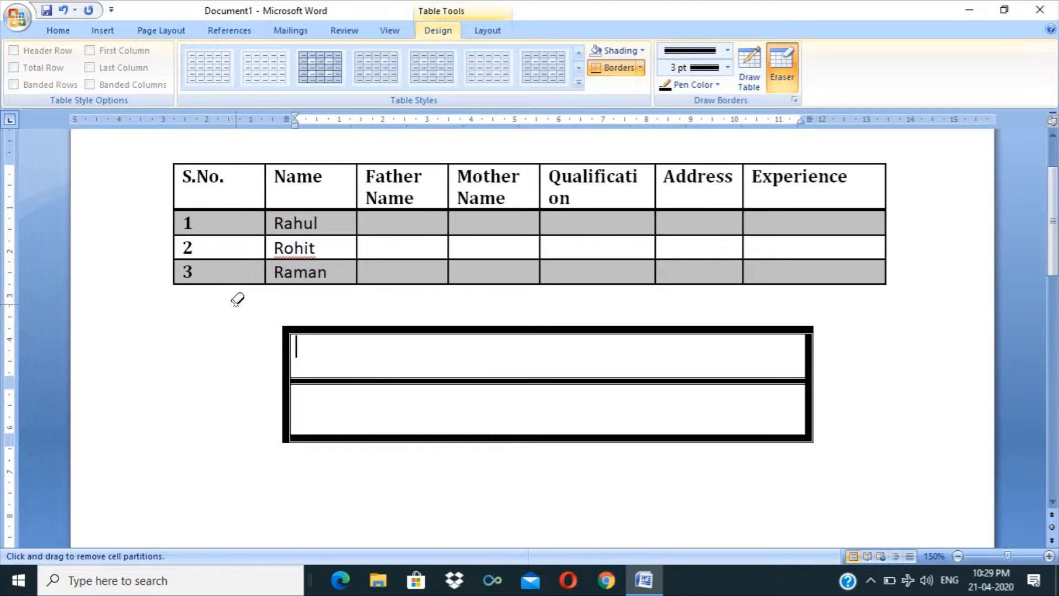
mouse_move(238, 299)
mouse_down()
mouse_move(471, 400)
mouse_move(855, 476)
mouse_up()
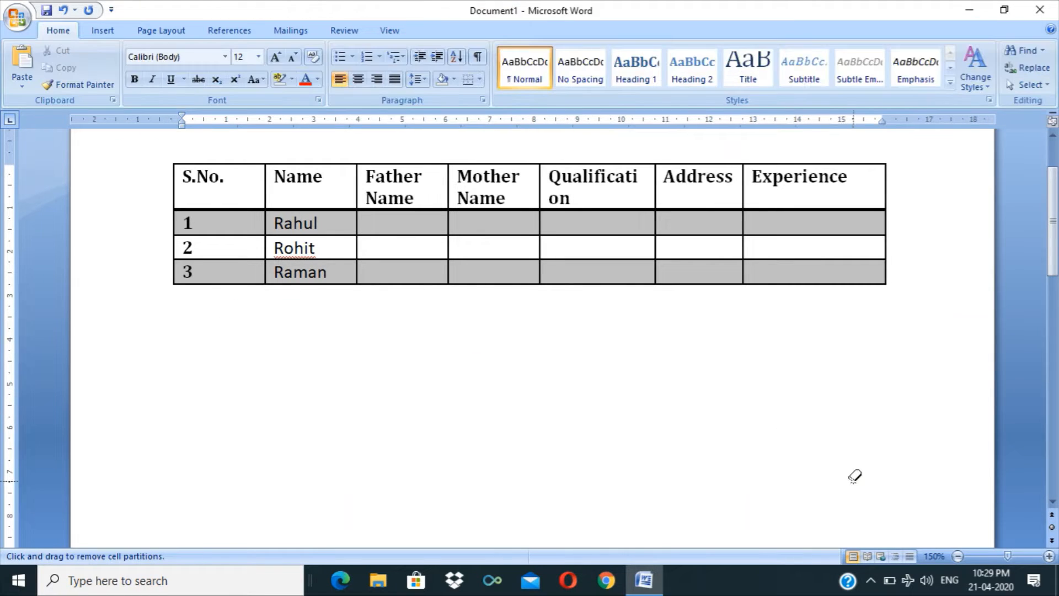
click(1055, 278)
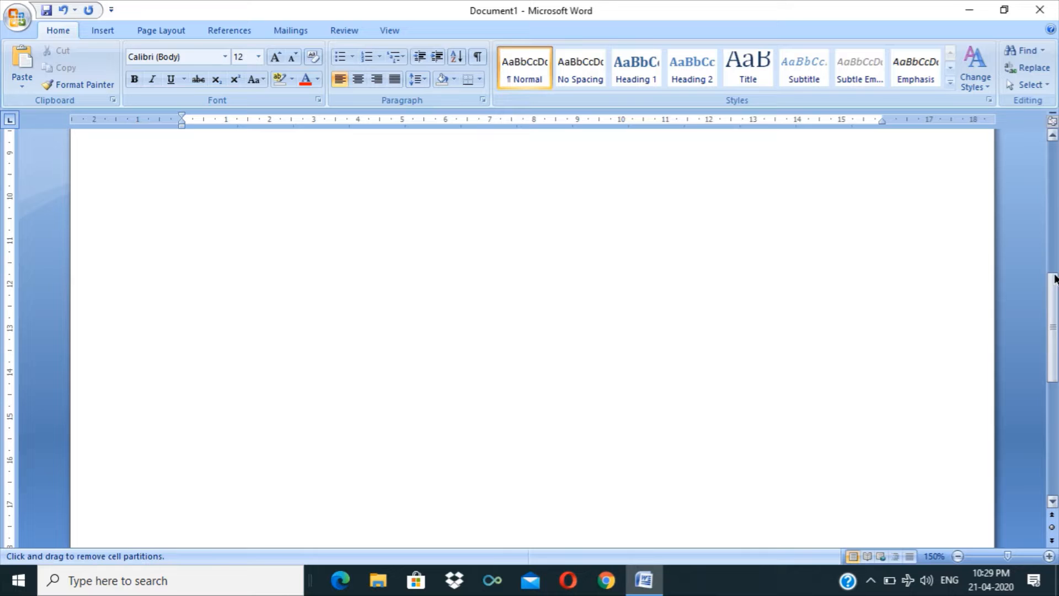
click(1054, 238)
click(458, 333)
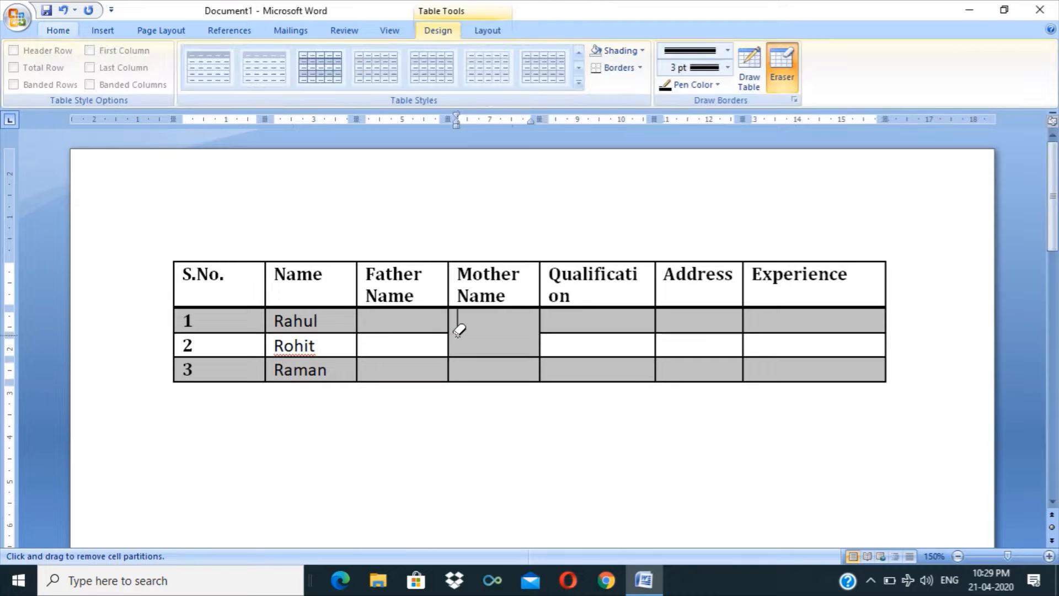
key(ctrl+z)
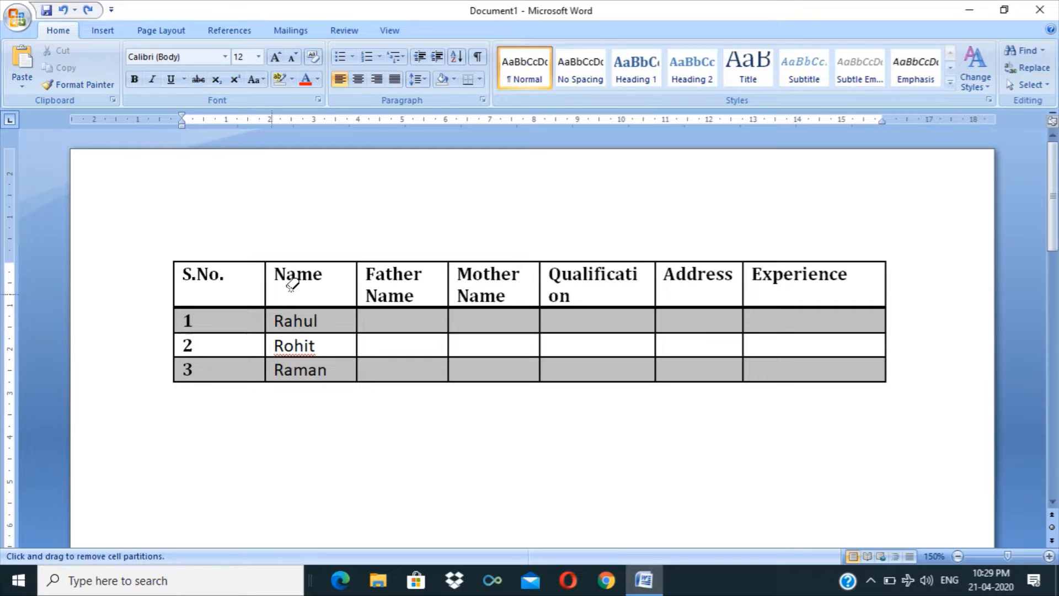
Turn the border eraser off with the caret in the S.No. header cell.
click(186, 270)
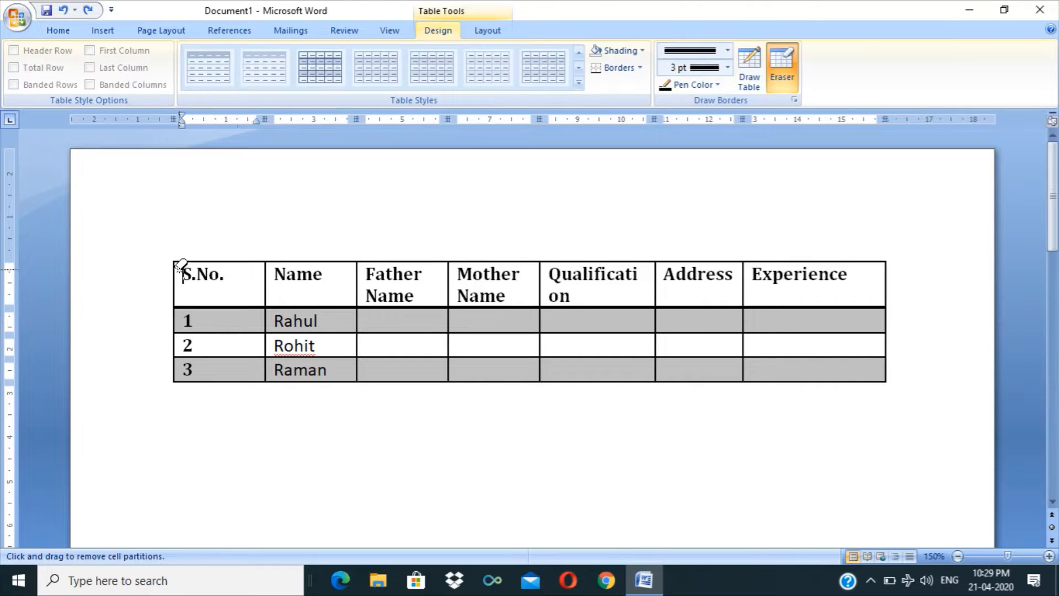
click(769, 75)
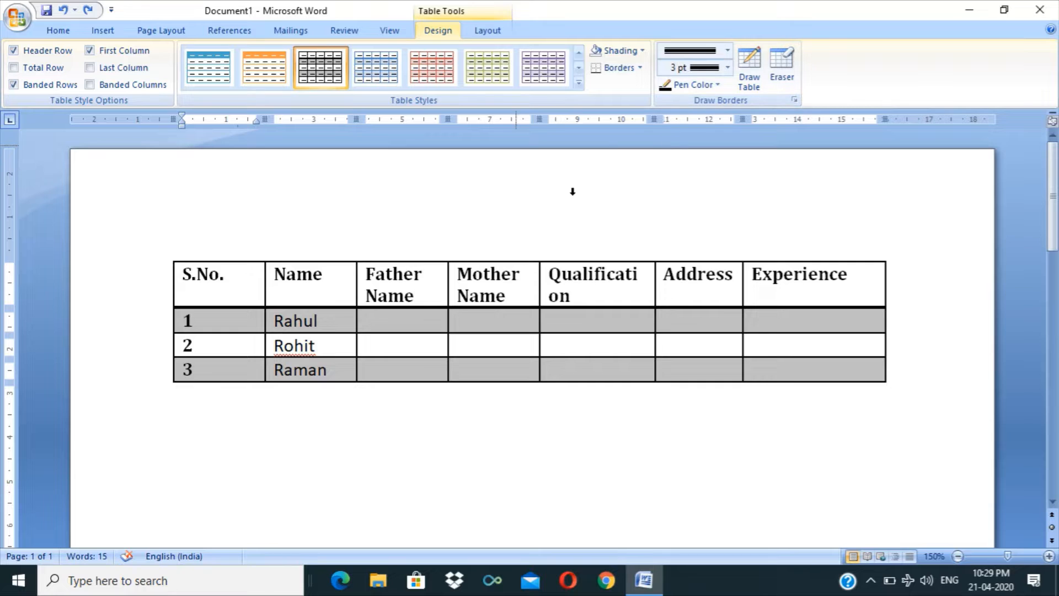
mouse_move(262, 285)
click(167, 258)
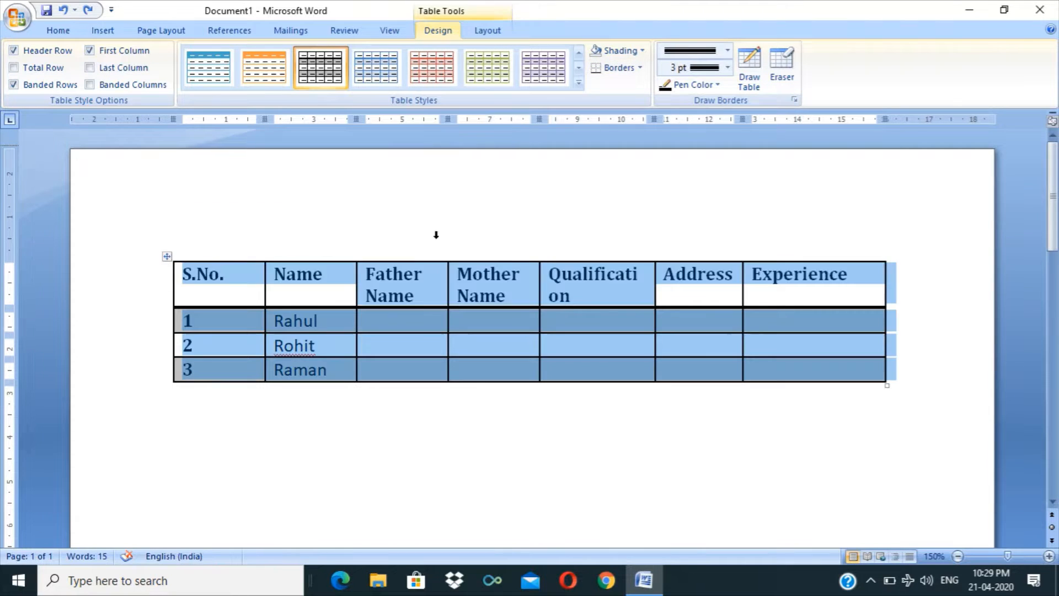
click(637, 51)
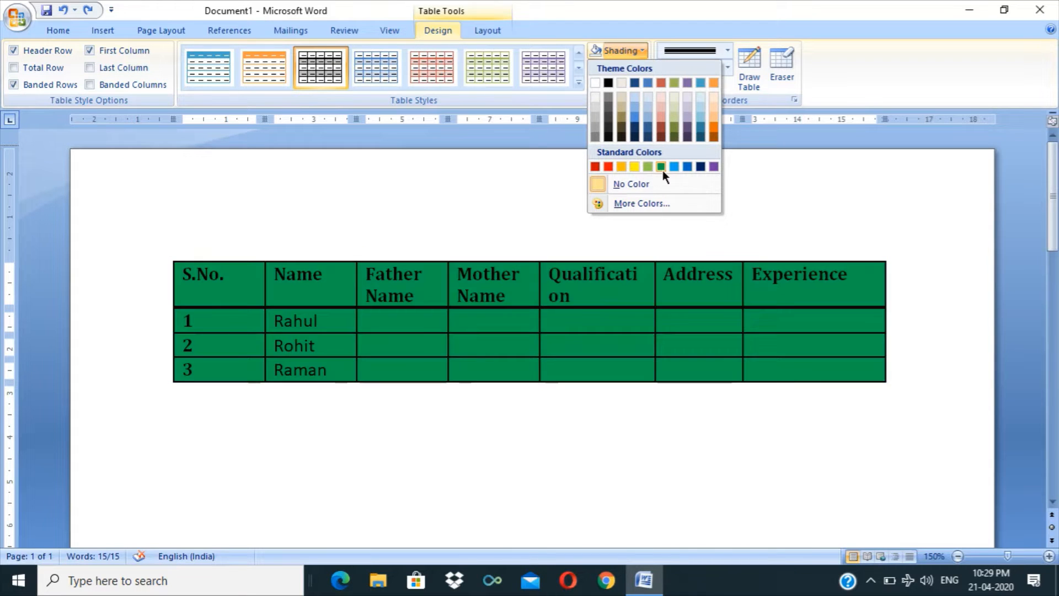
click(433, 441)
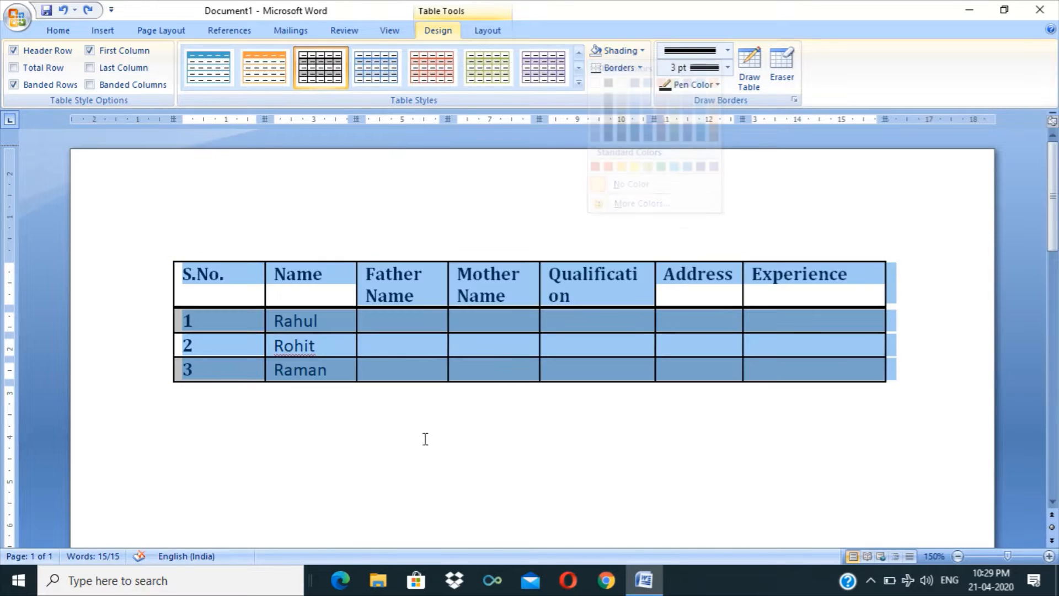
click(143, 302)
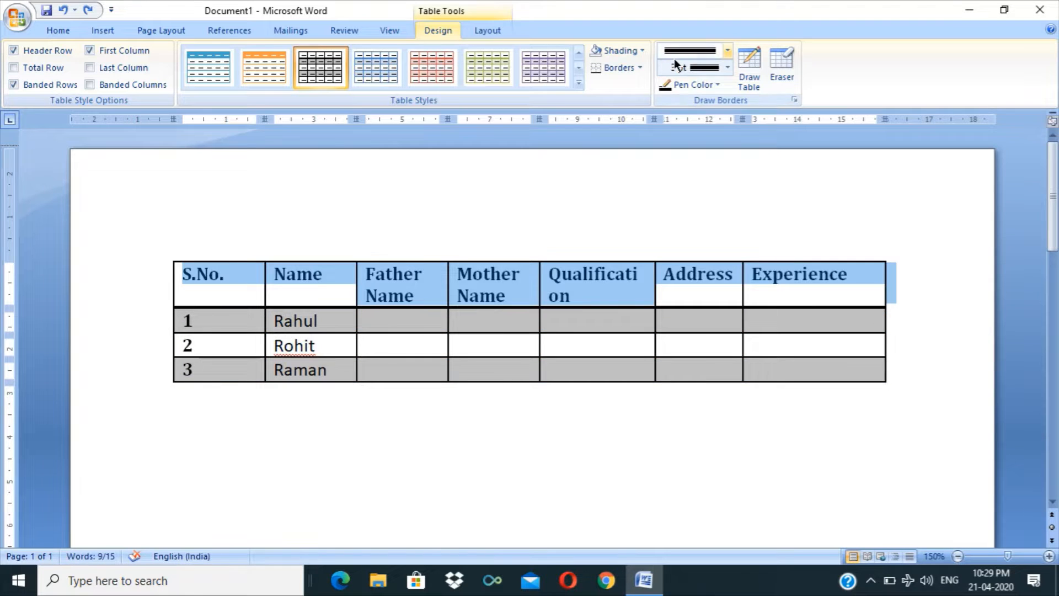
click(637, 49)
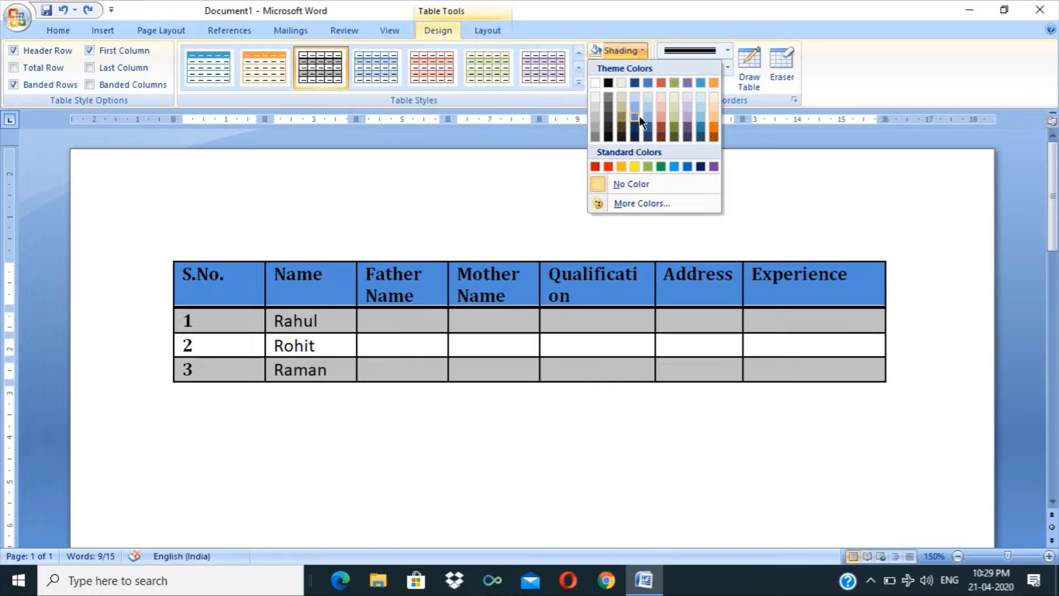
click(636, 116)
click(640, 51)
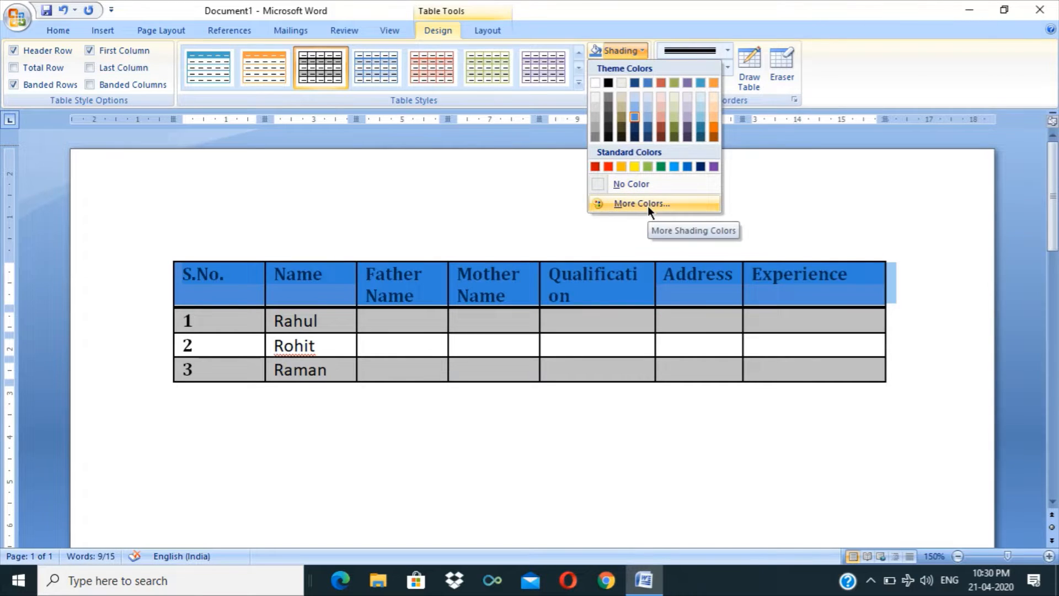
click(648, 186)
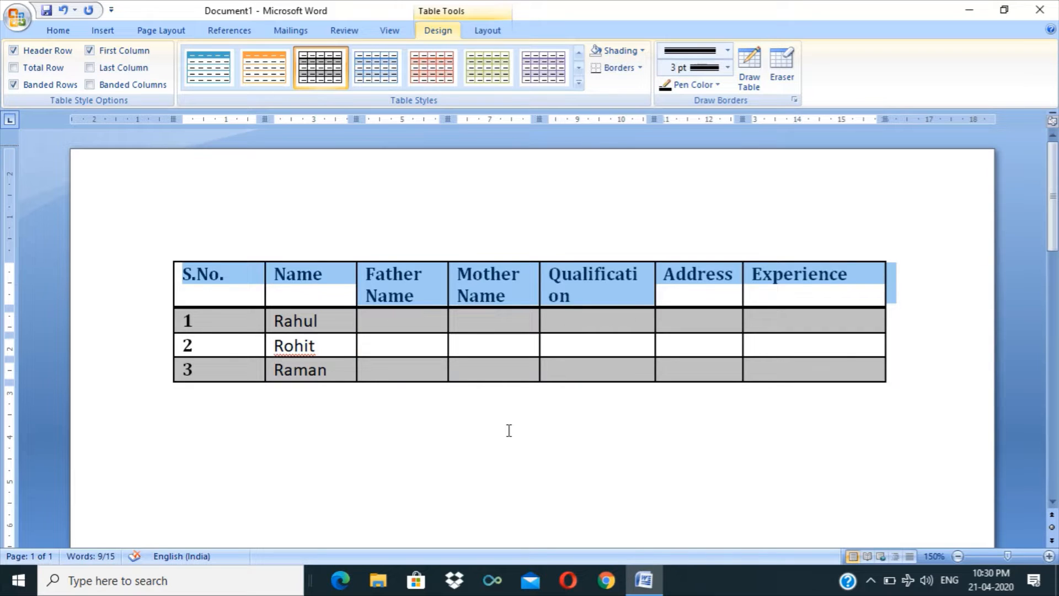
click(373, 471)
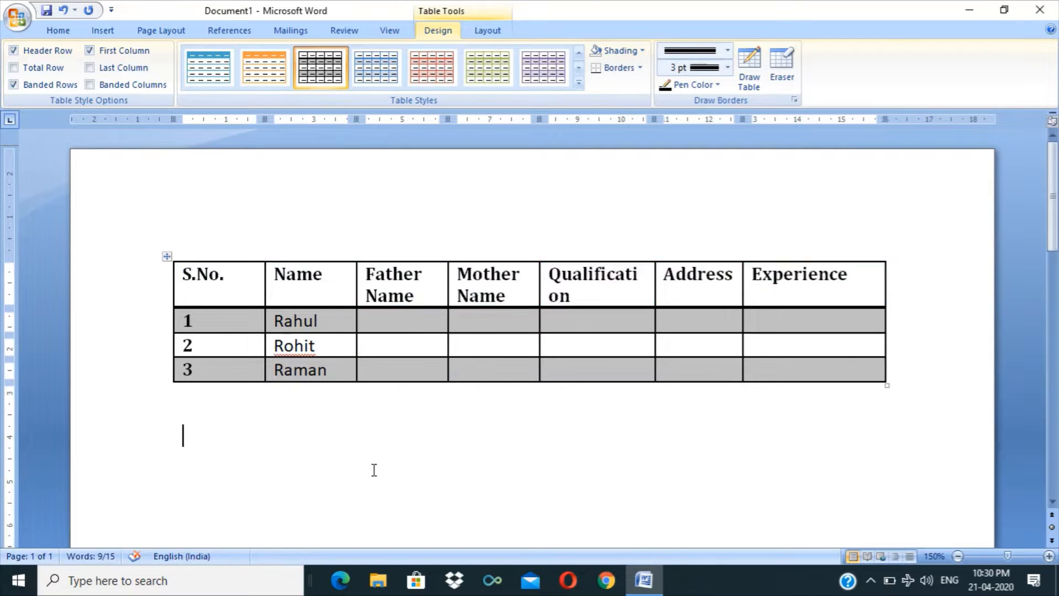
click(337, 291)
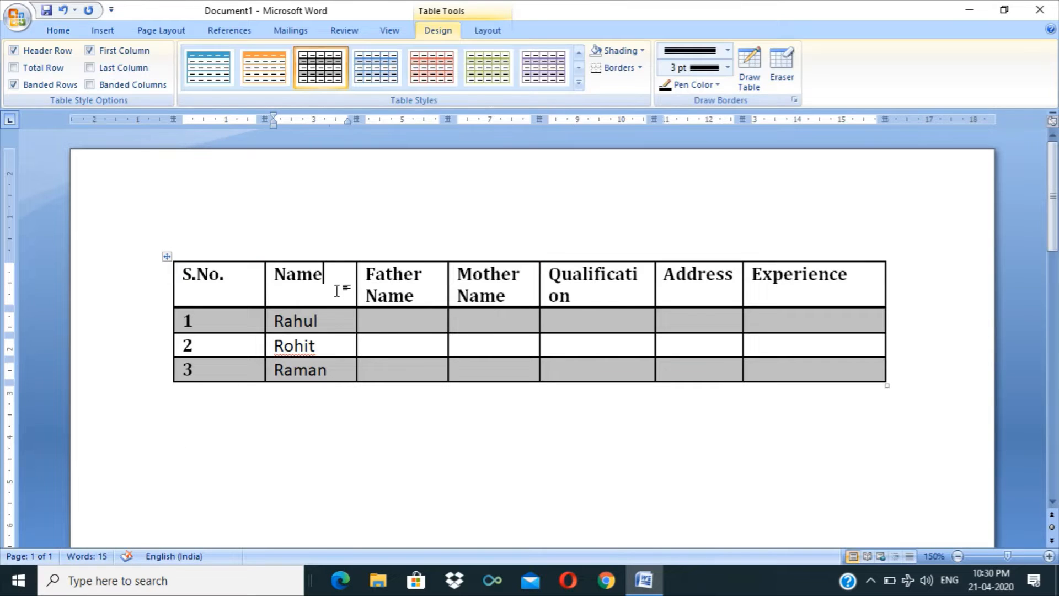
click(37, 71)
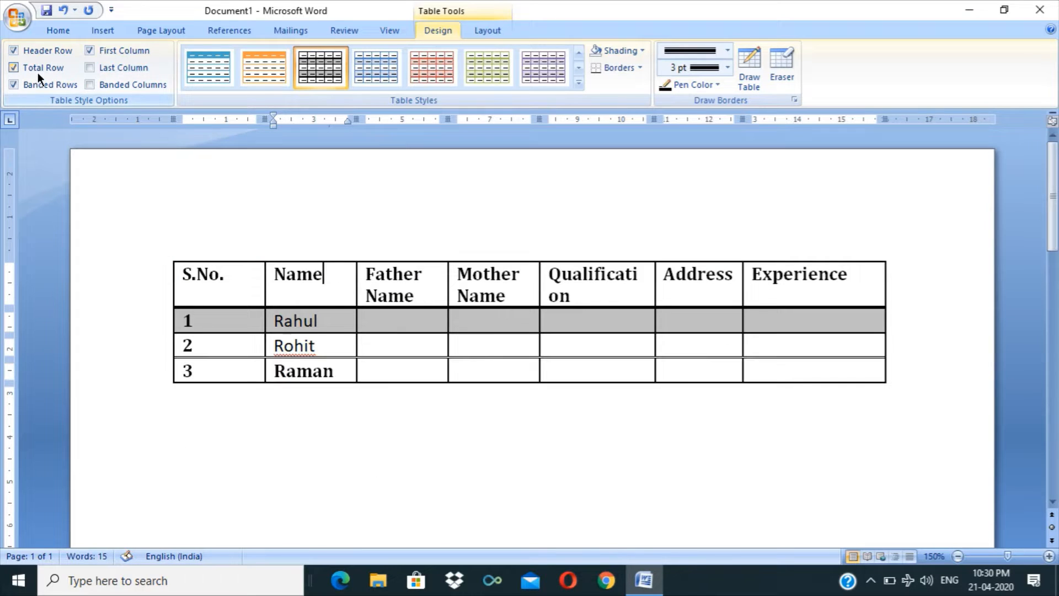
click(38, 72)
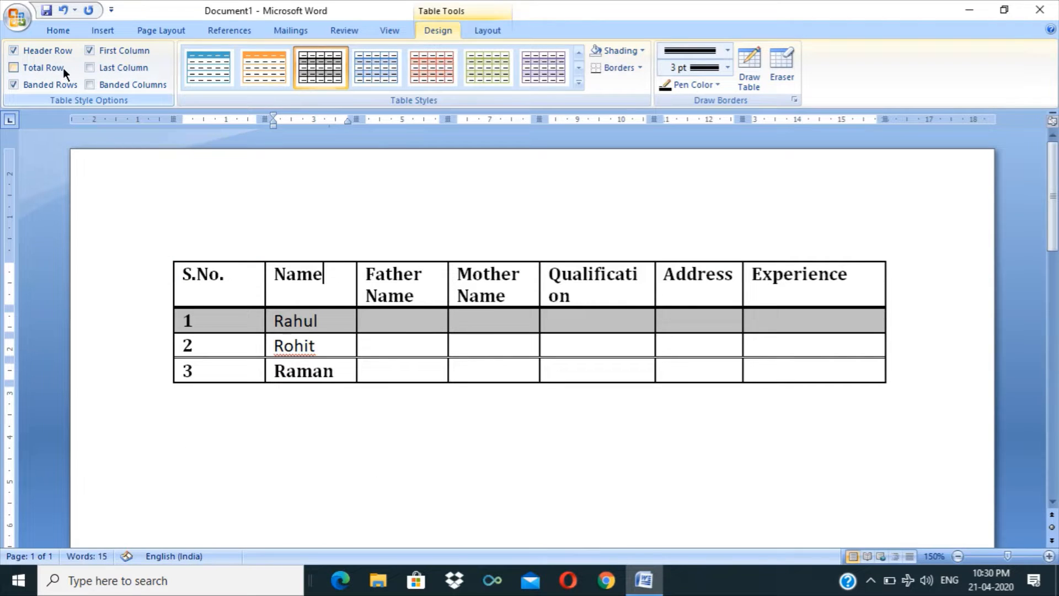
click(100, 85)
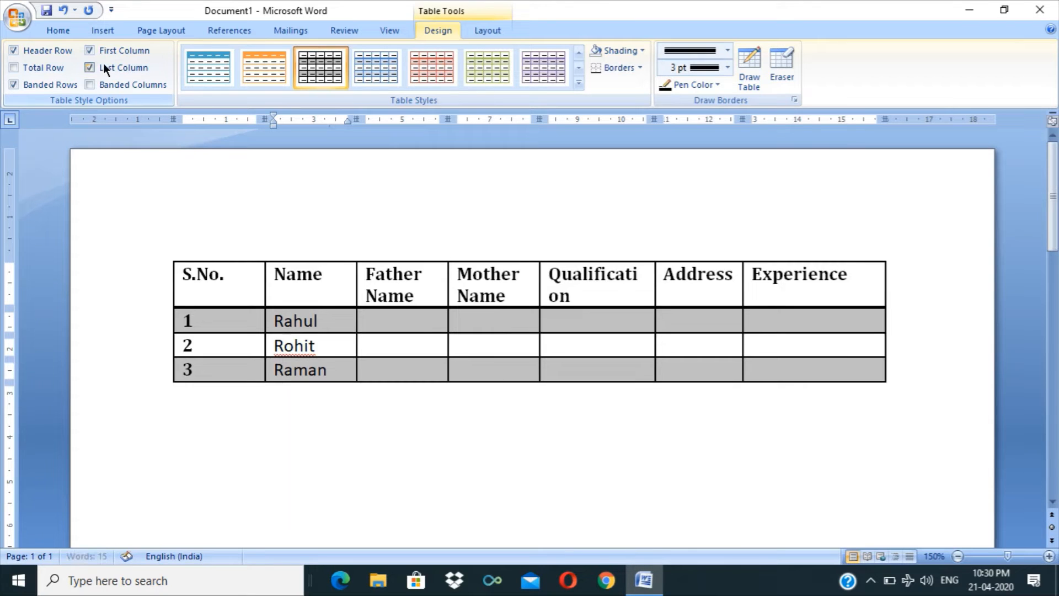
click(29, 65)
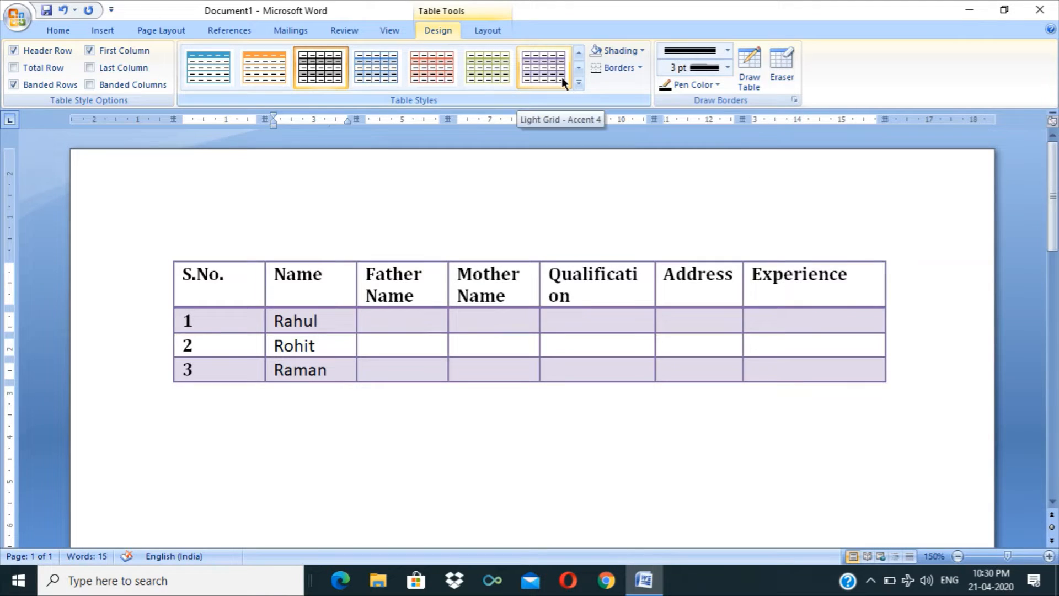
Split the Experience header into two sub-columns using a thin single drawn line.
click(749, 61)
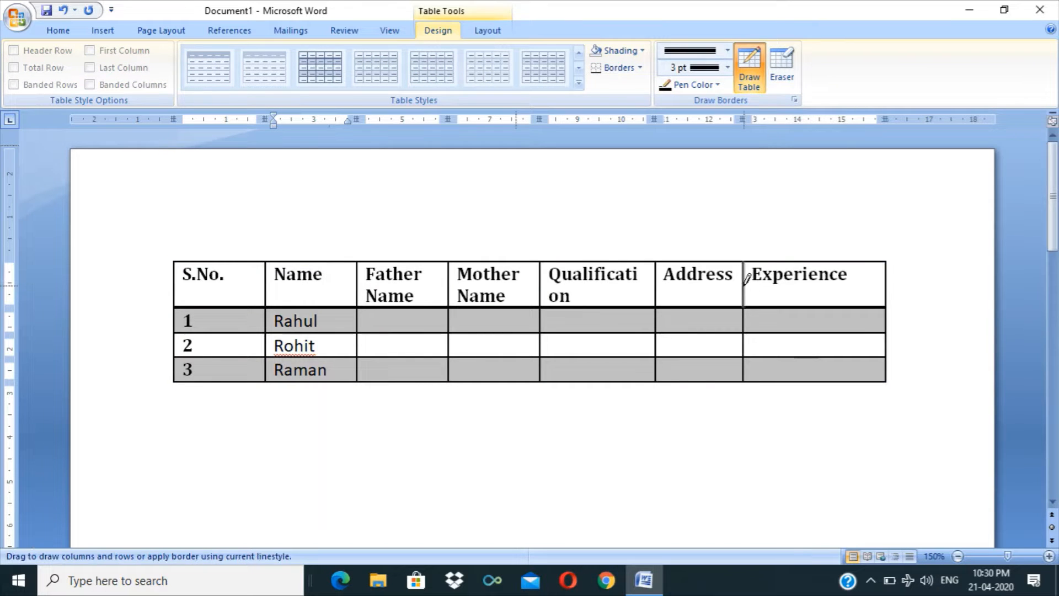
drag(744, 285, 880, 285)
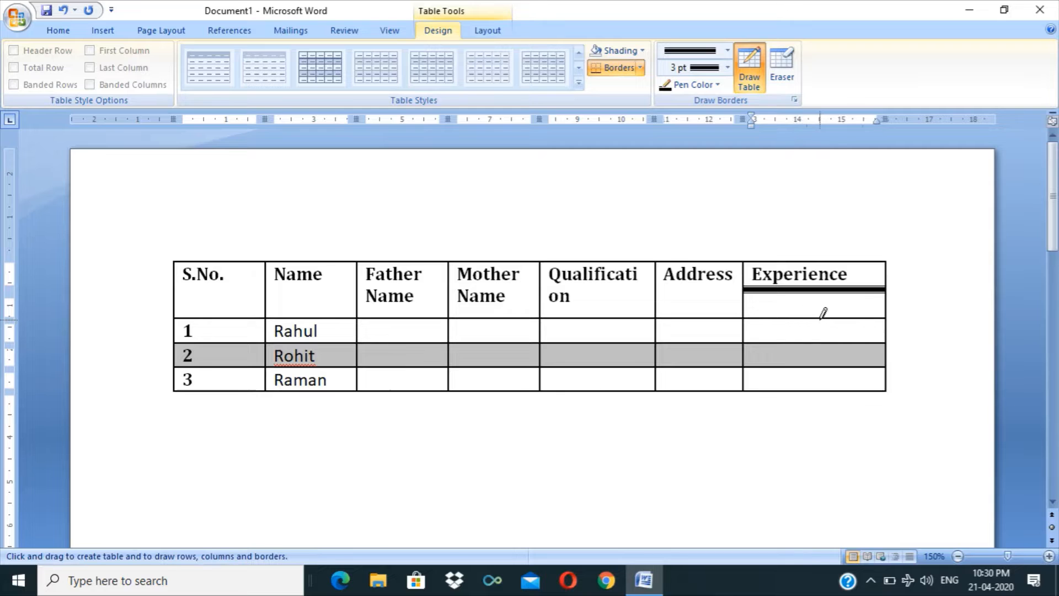
key(ctrl+z)
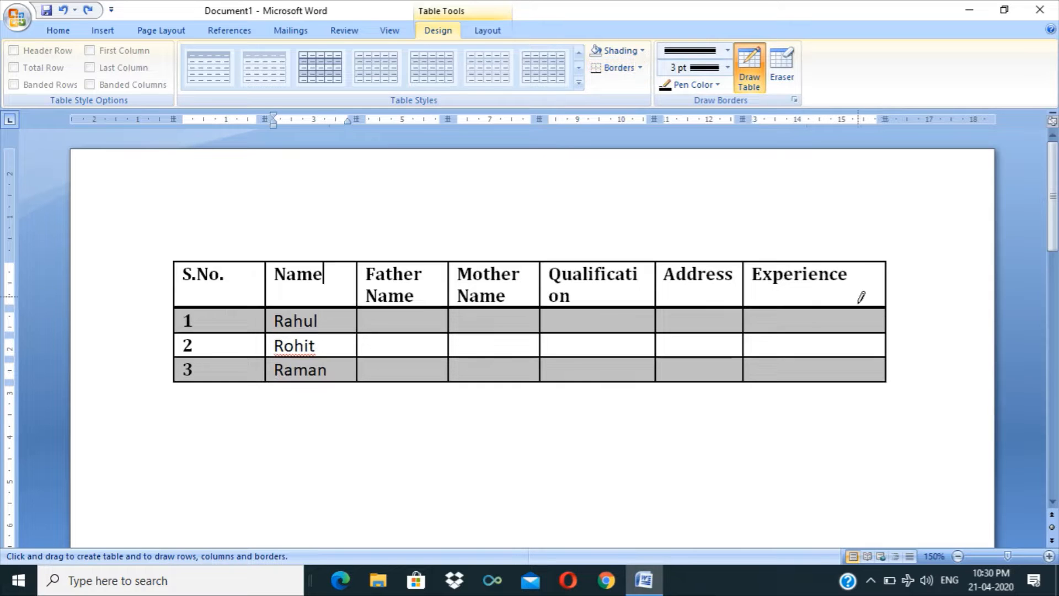
click(727, 50)
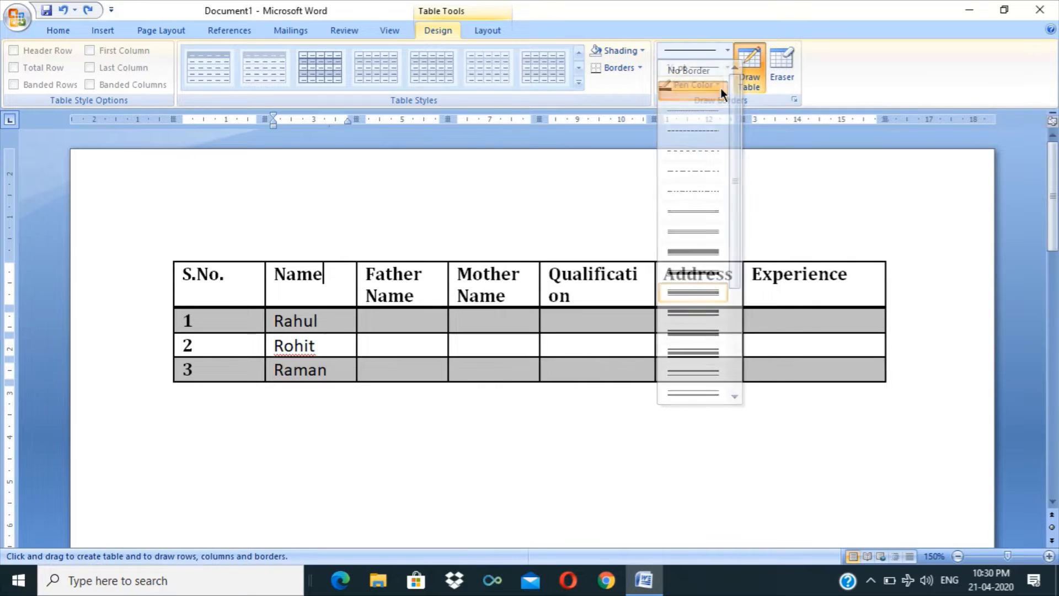
click(721, 87)
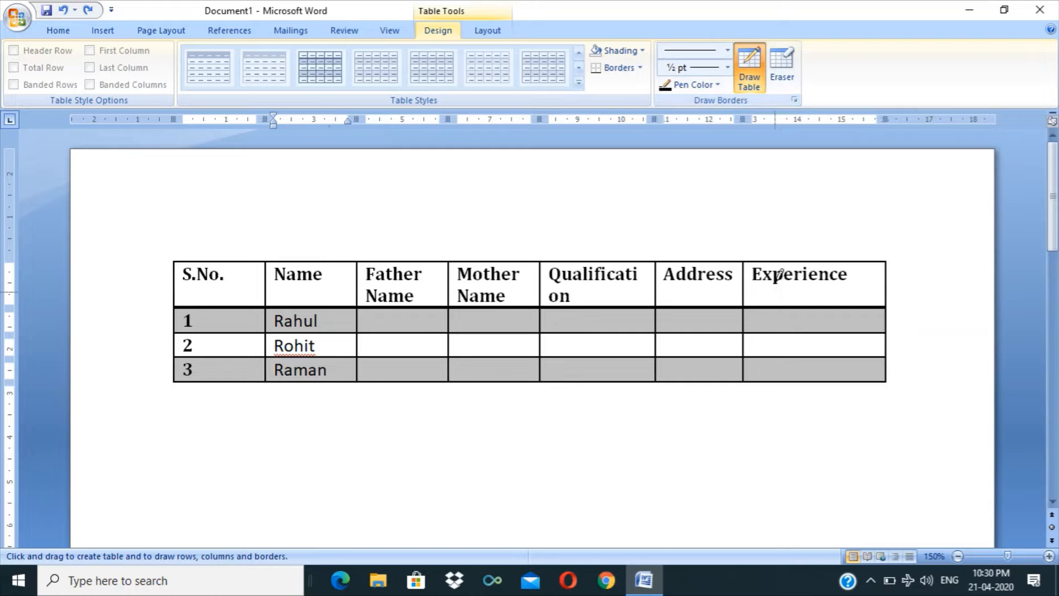
mouse_move(754, 281)
mouse_down()
mouse_move(866, 279)
mouse_move(825, 337)
mouse_move(822, 378)
mouse_up()
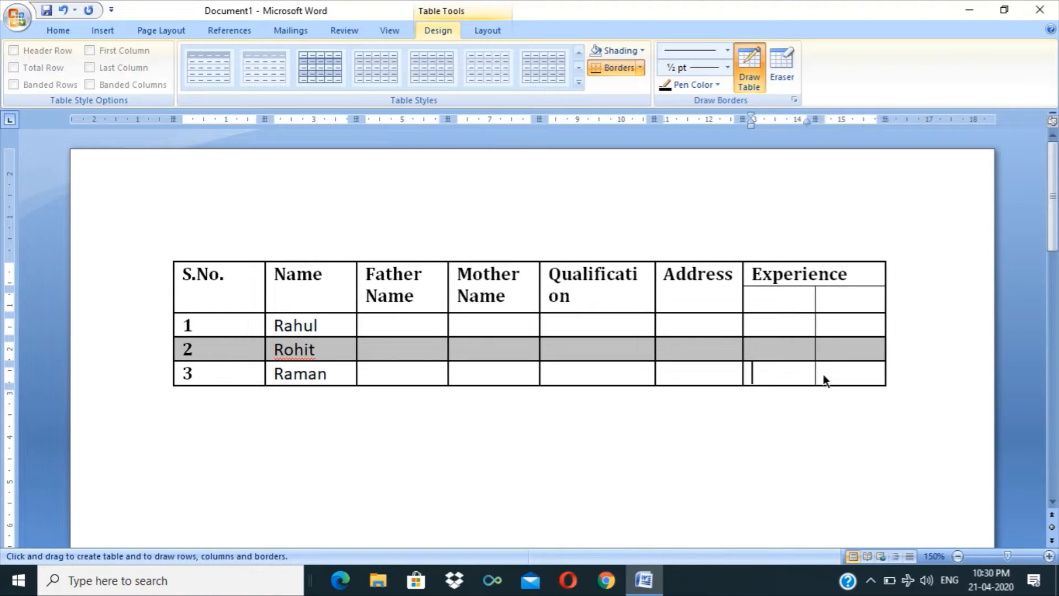
click(747, 84)
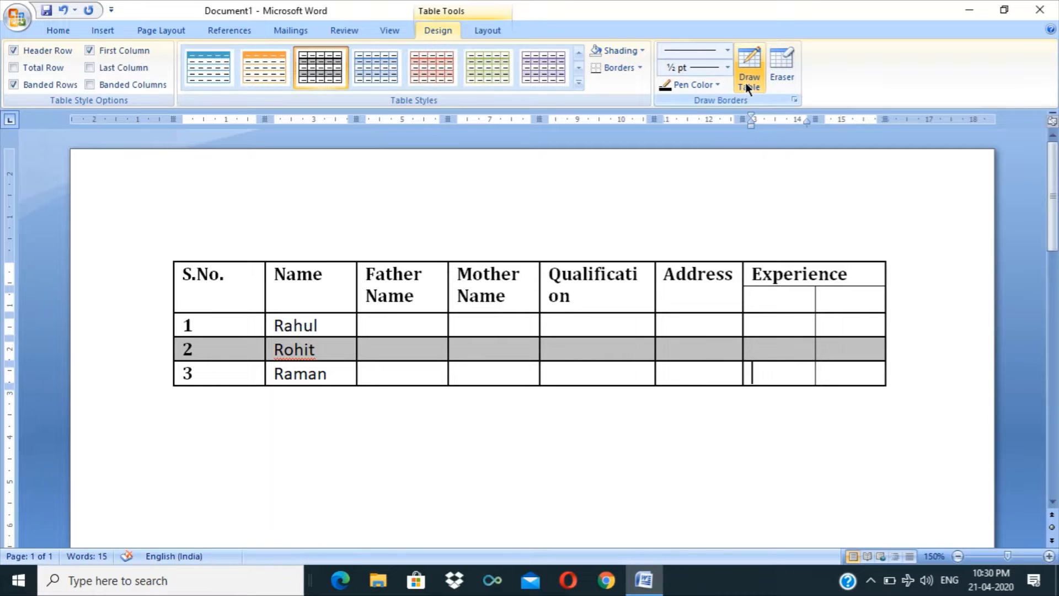
Label the Experience sub-columns A and B and enter 1 and 2 in row one.
click(779, 306)
text(A)
key(Tab)
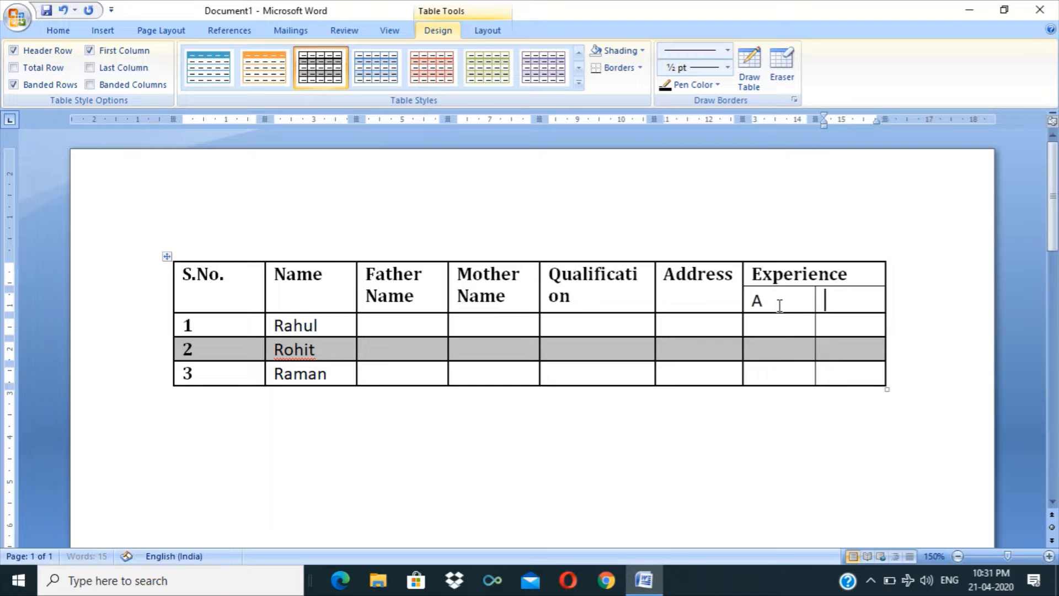
text(B)
key(Down)
key(Left)
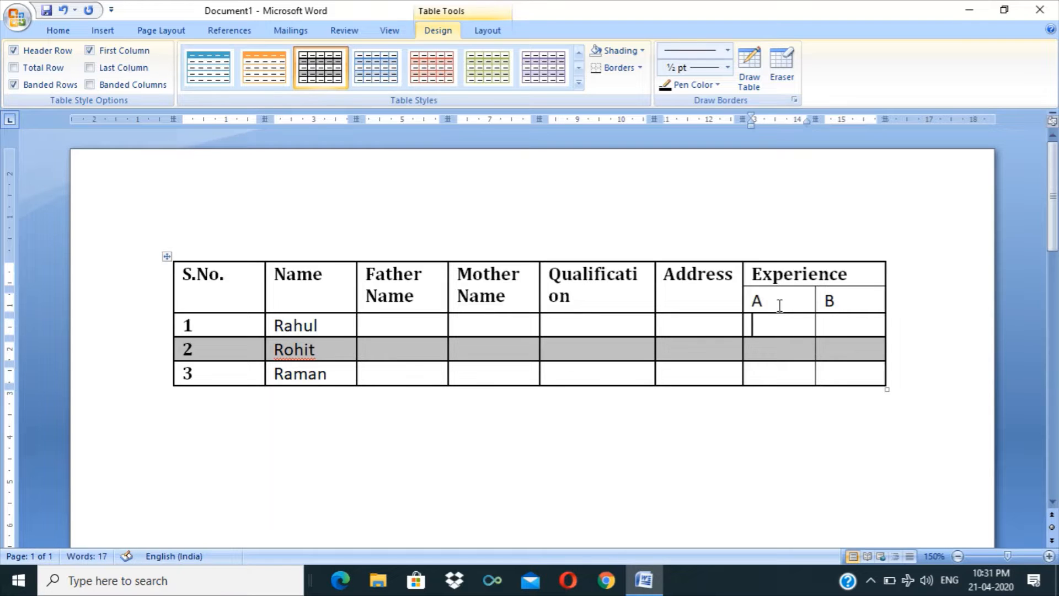
text(1)
key(Tab)
text(2)
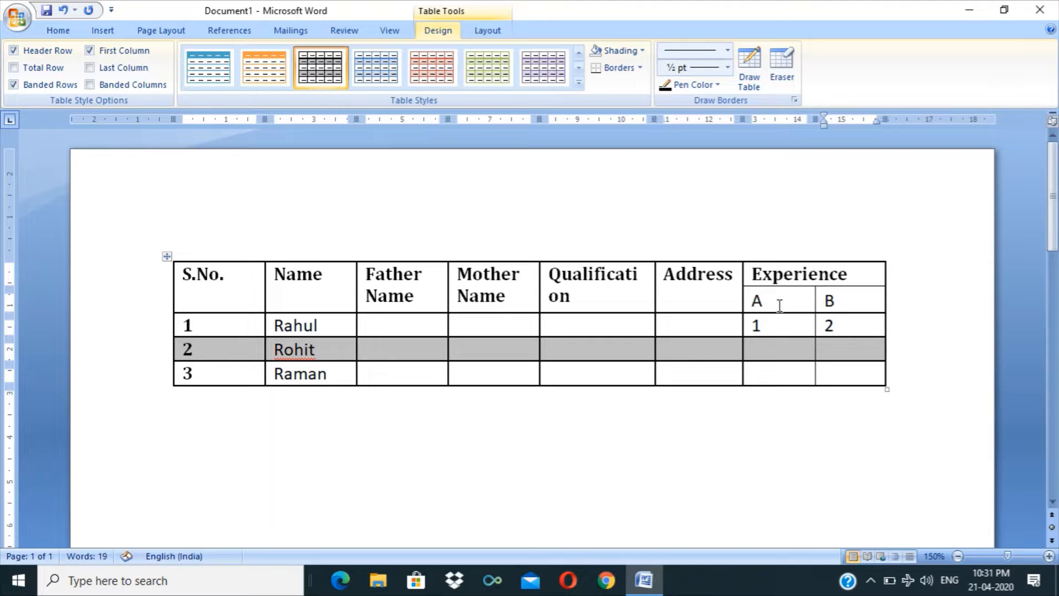
Place the caret in row one's Mother Name cell and show the table Layout commands.
click(367, 330)
key(Tab)
key(Tab)
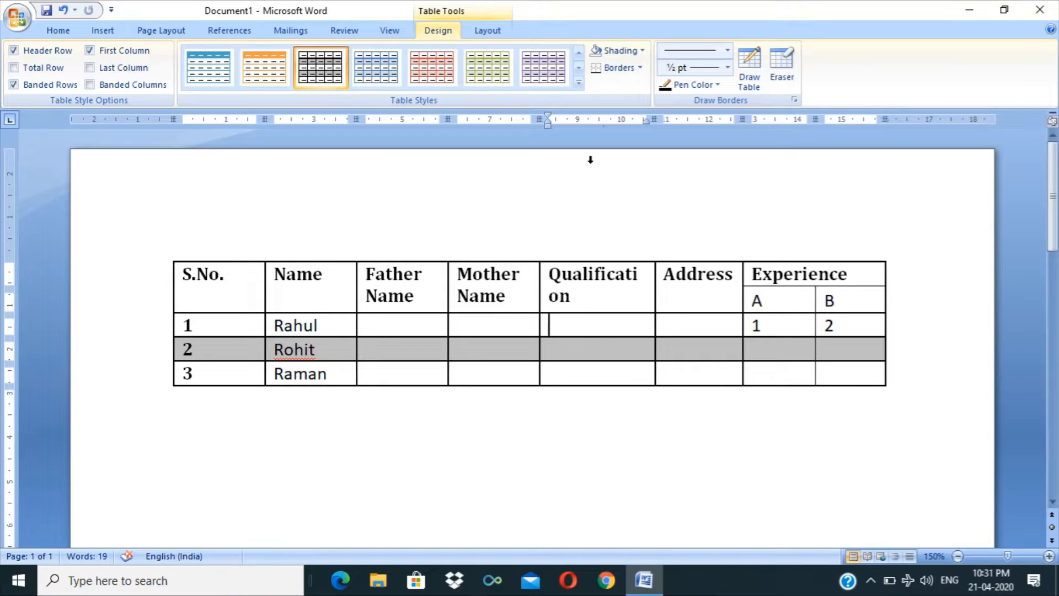
click(488, 31)
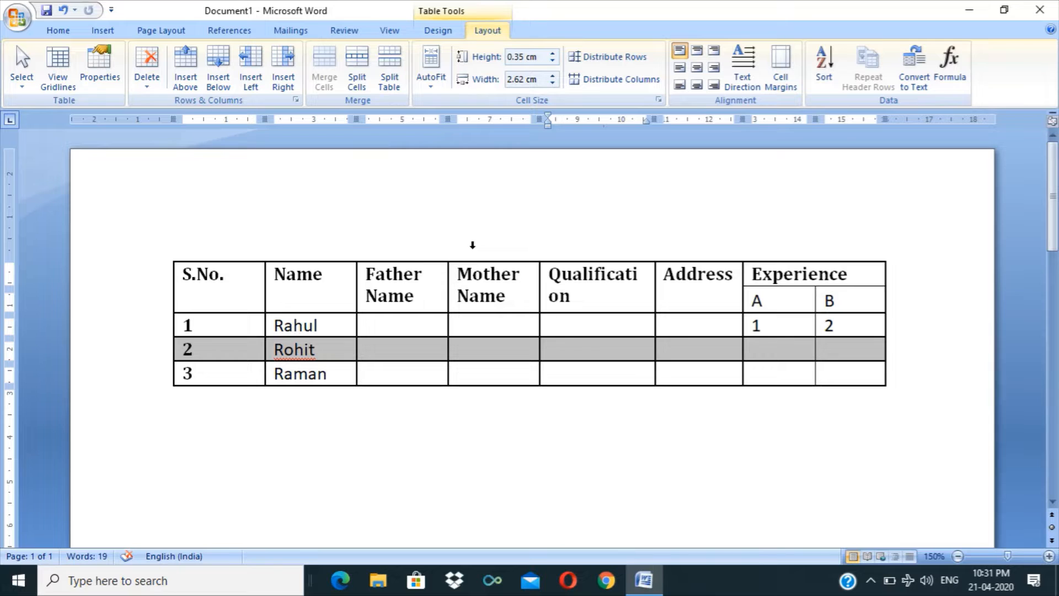
Apply All Borders to every cell of the names table.
mouse_move(229, 299)
click(167, 256)
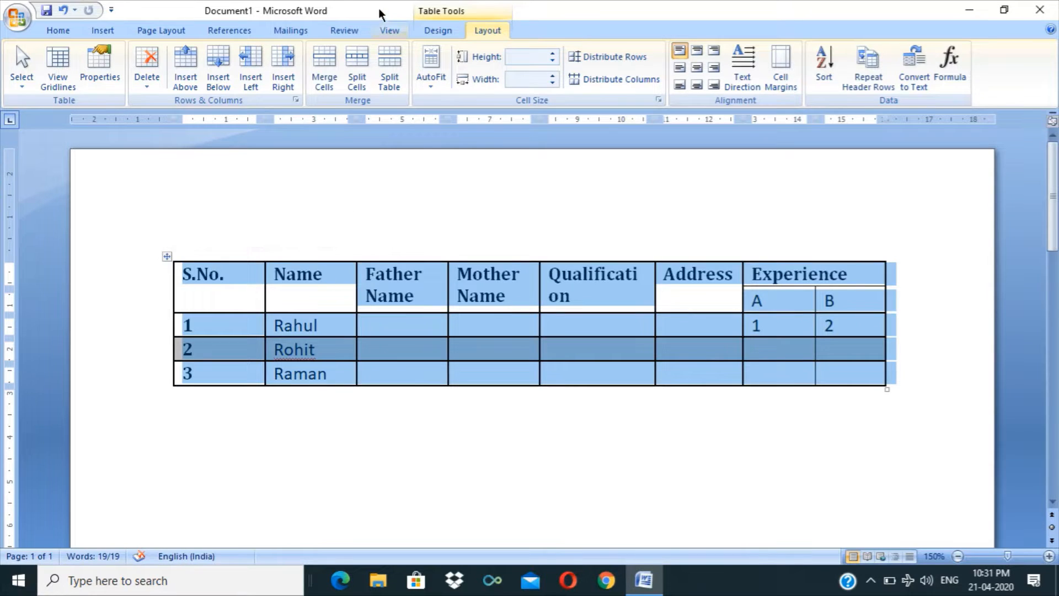
click(447, 31)
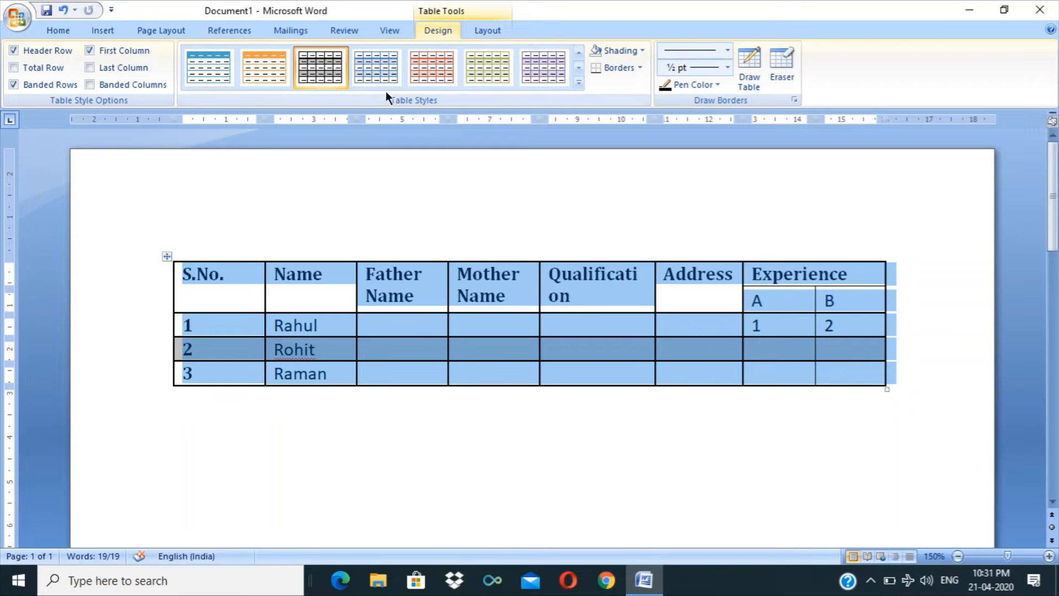
click(639, 68)
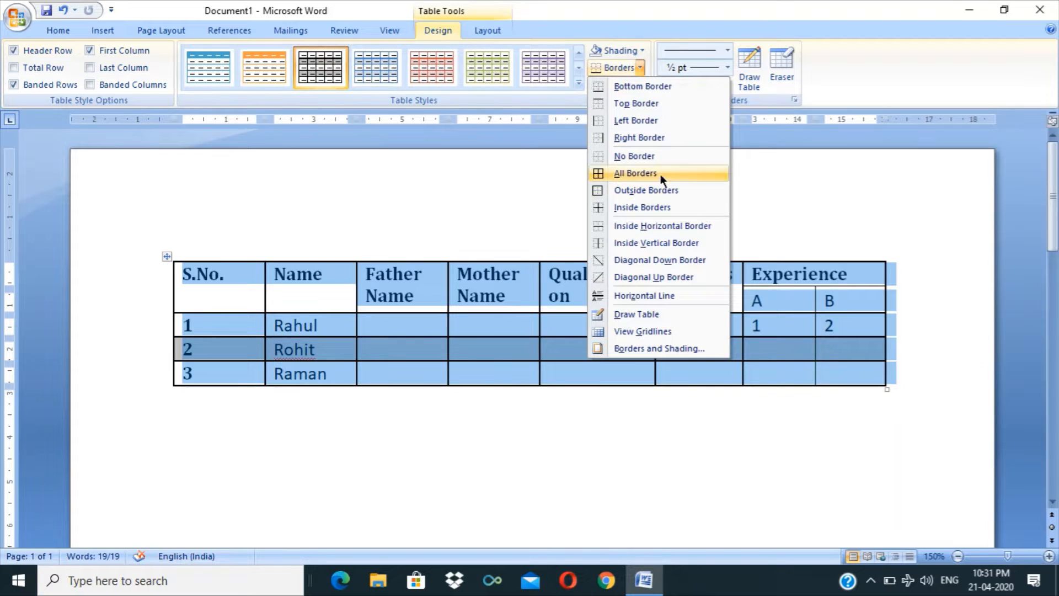
click(662, 156)
click(479, 422)
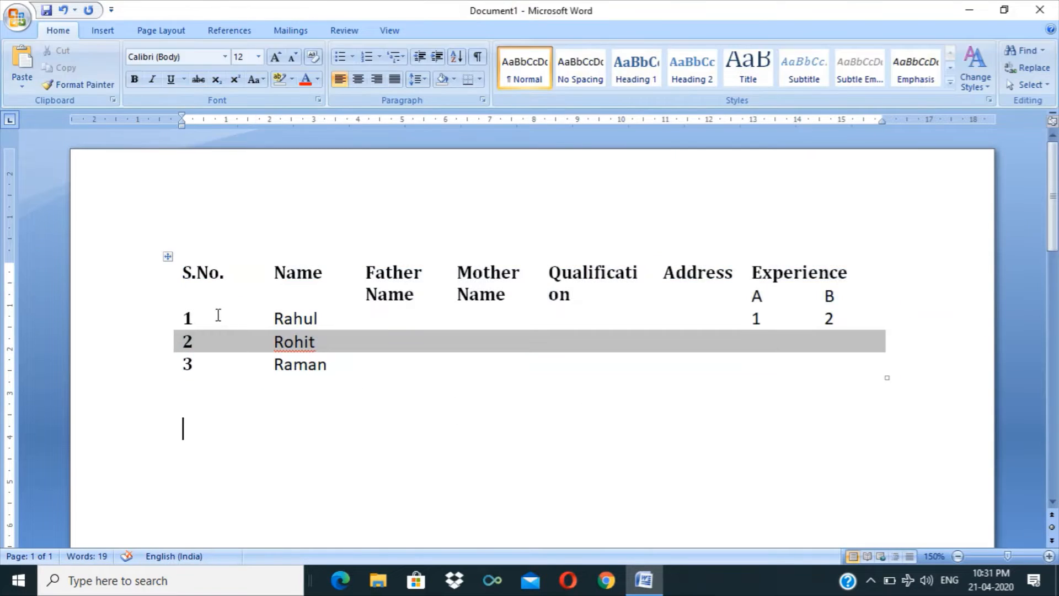
Toggle View Gridlines on the table, then undo back to the bordered table.
click(169, 257)
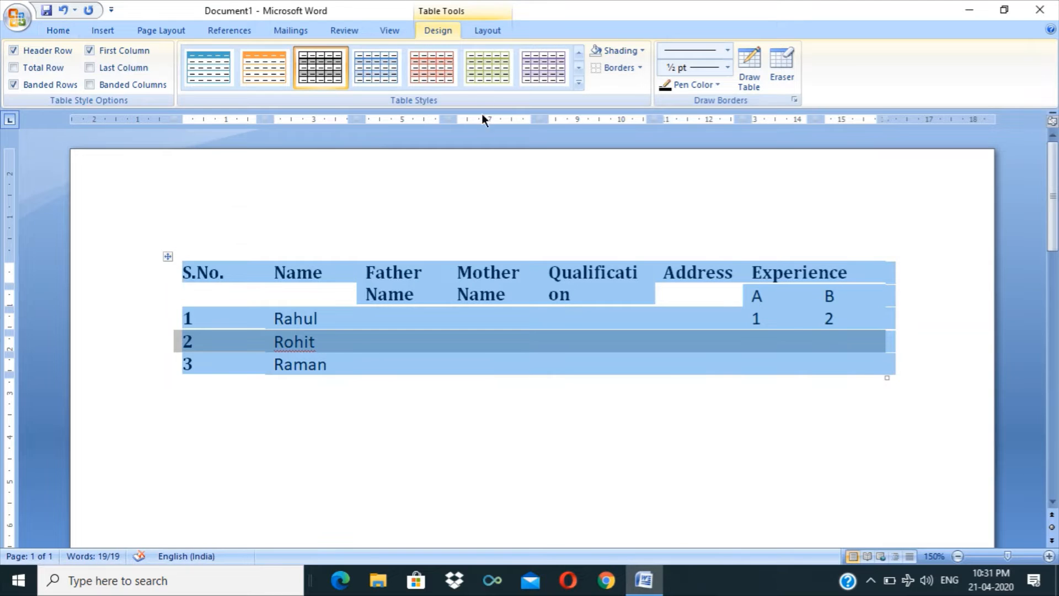
click(485, 30)
click(66, 78)
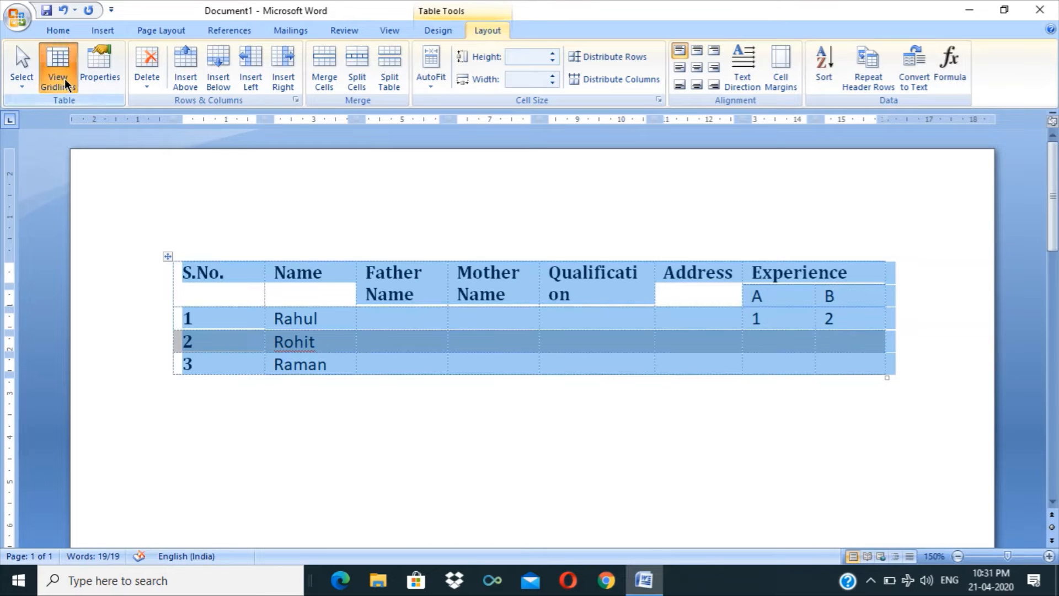
click(354, 407)
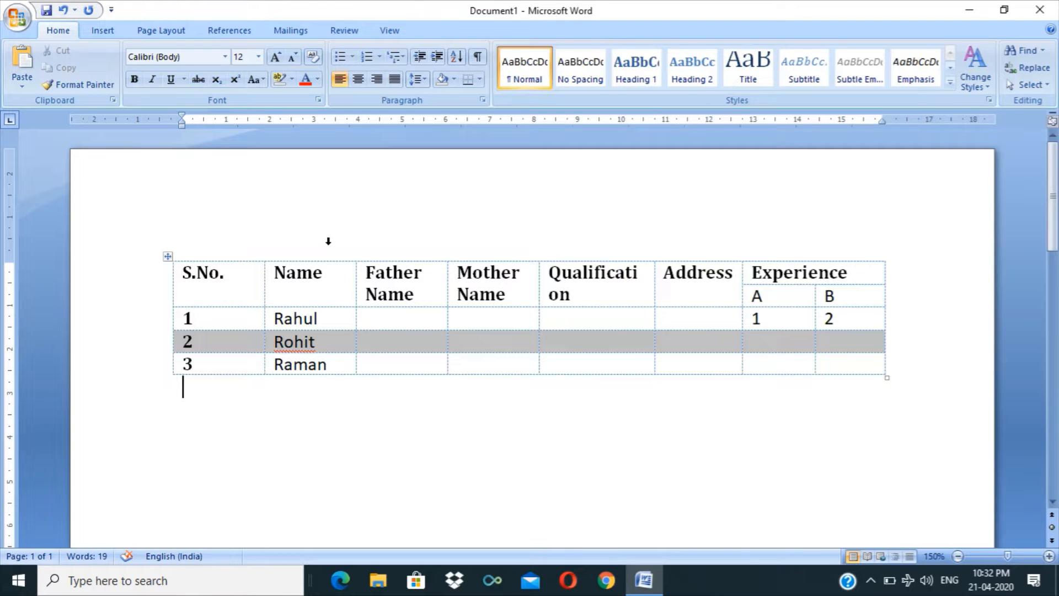
key(ctrl+z)
key(ctrl+z)
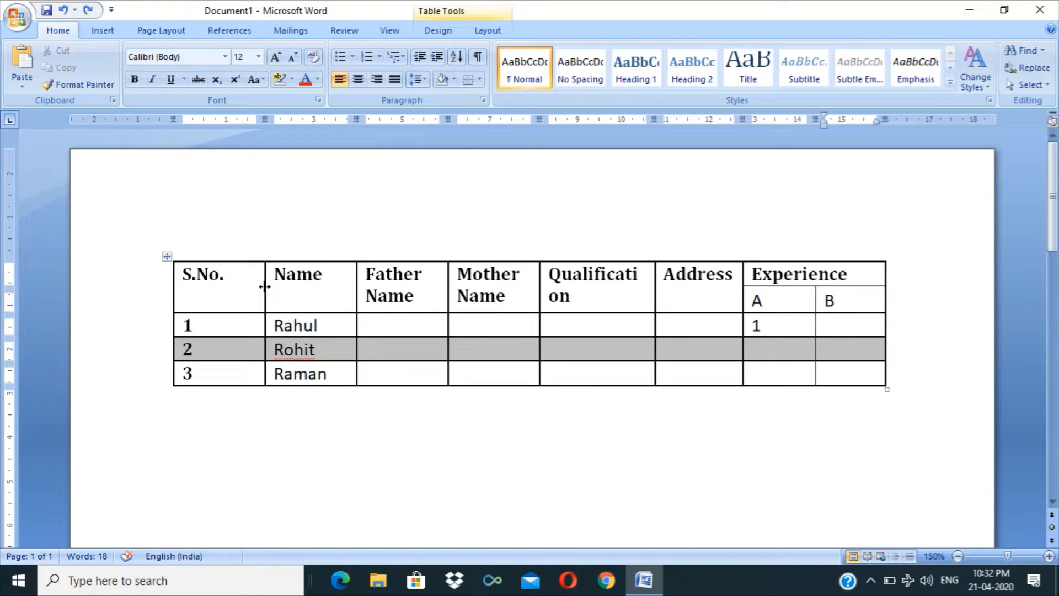
Narrow the S.No. column and widen the Name and Father Name columns.
drag(265, 286, 237, 286)
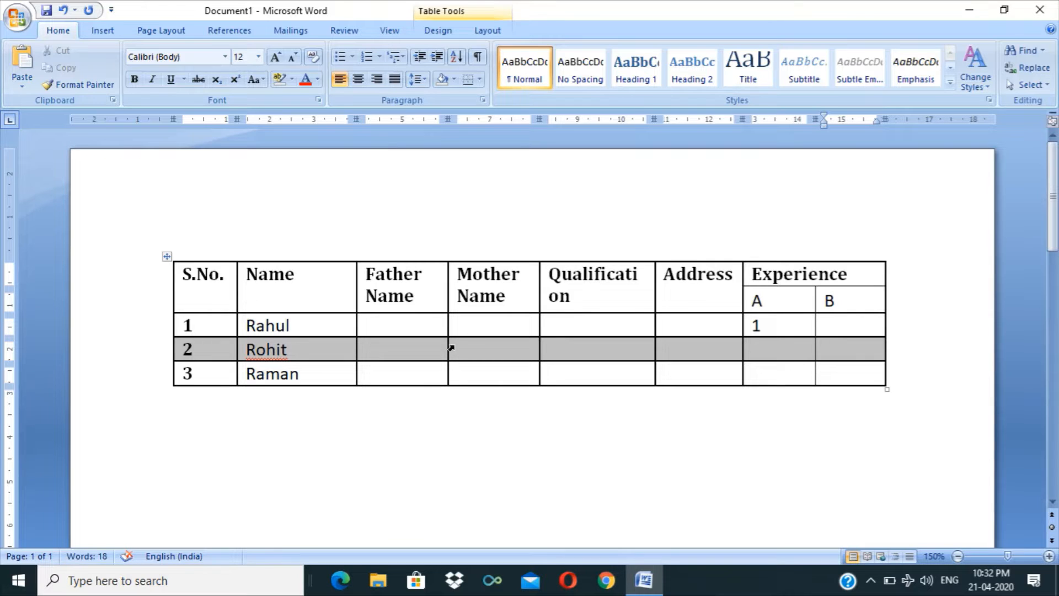
drag(355, 293, 336, 288)
double_click(445, 293)
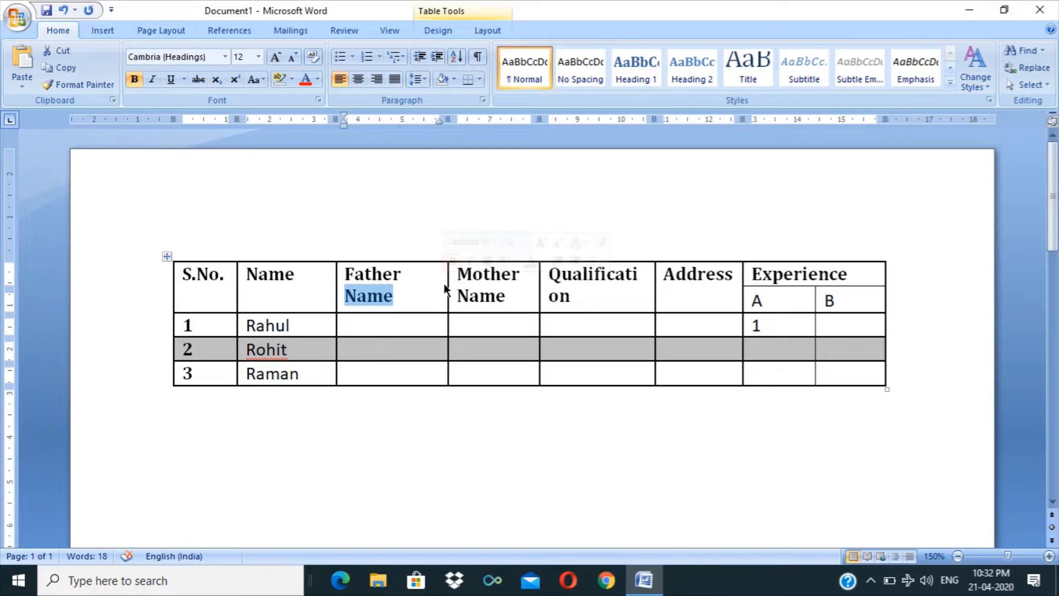
click(395, 293)
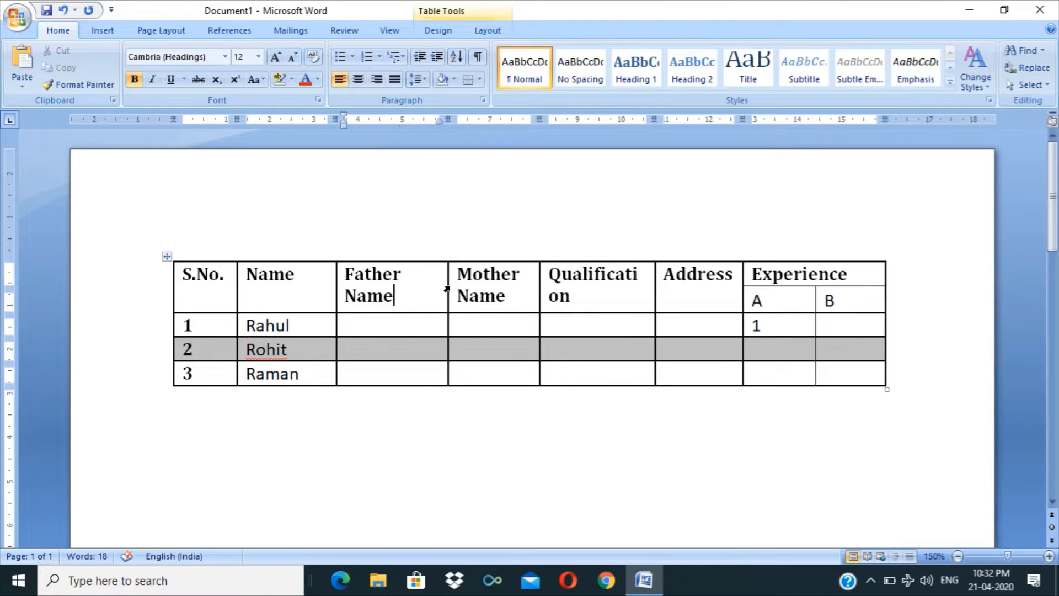
Widen Mother Name and Qualification so it fits on one line, undoing the overshoot.
drag(448, 284, 424, 284)
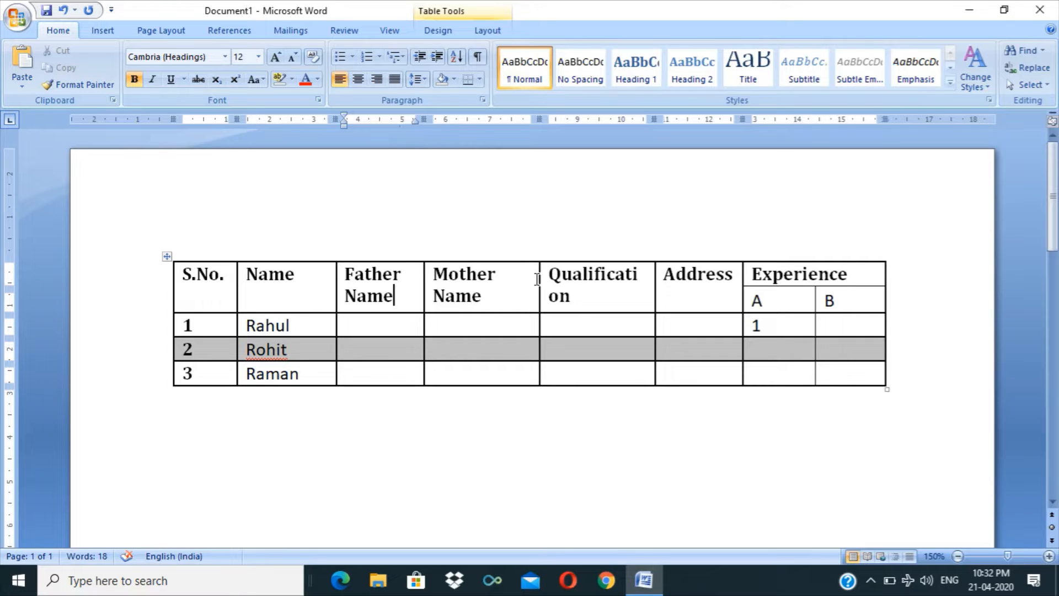
drag(537, 279, 512, 281)
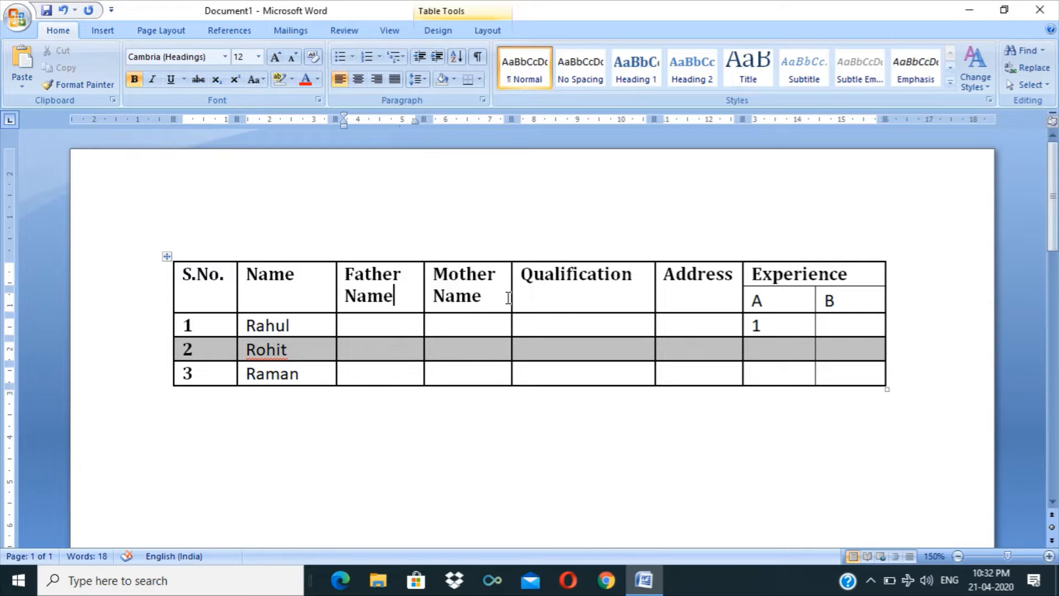
drag(512, 279, 490, 281)
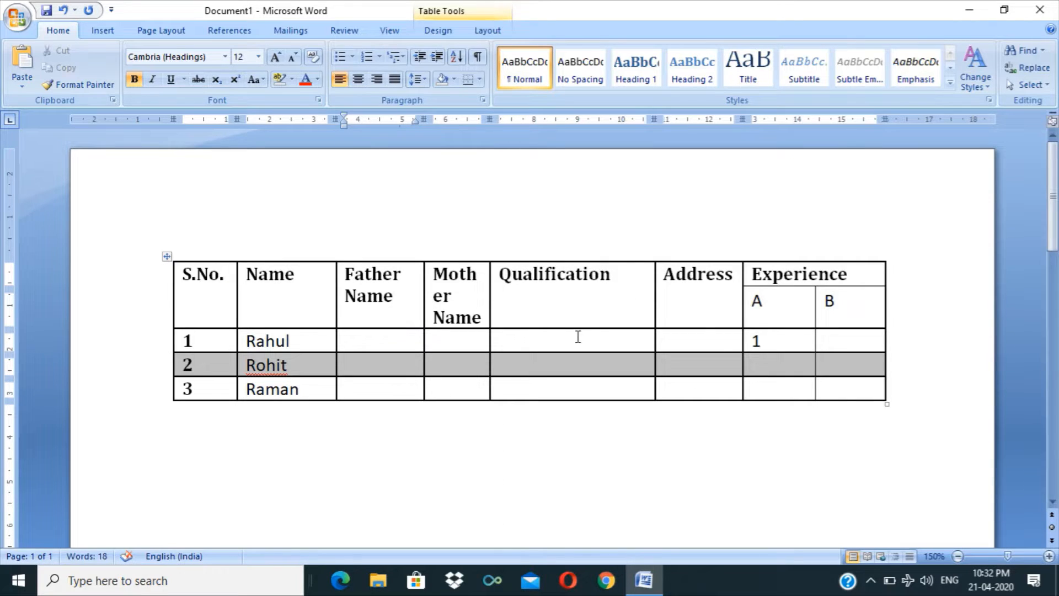
key(ctrl+z)
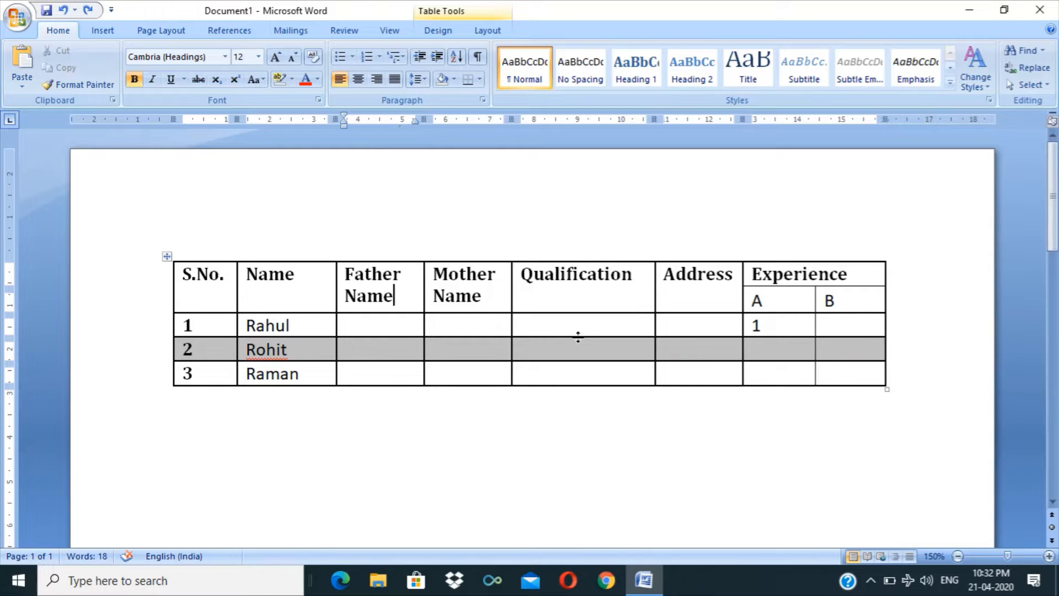
Use the Layout Select menu to select just the Name header cell.
click(167, 258)
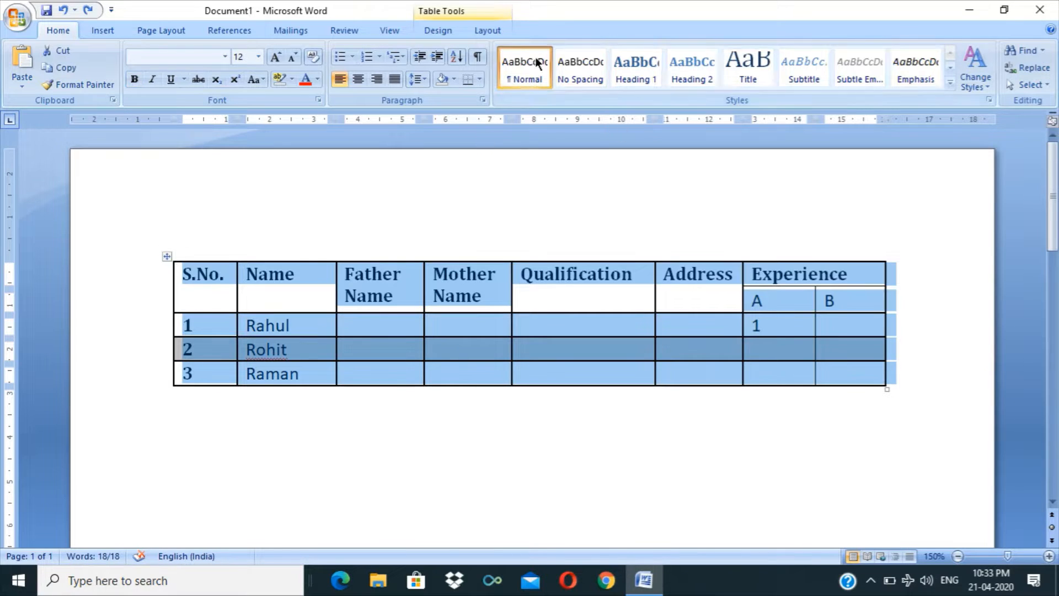
click(488, 31)
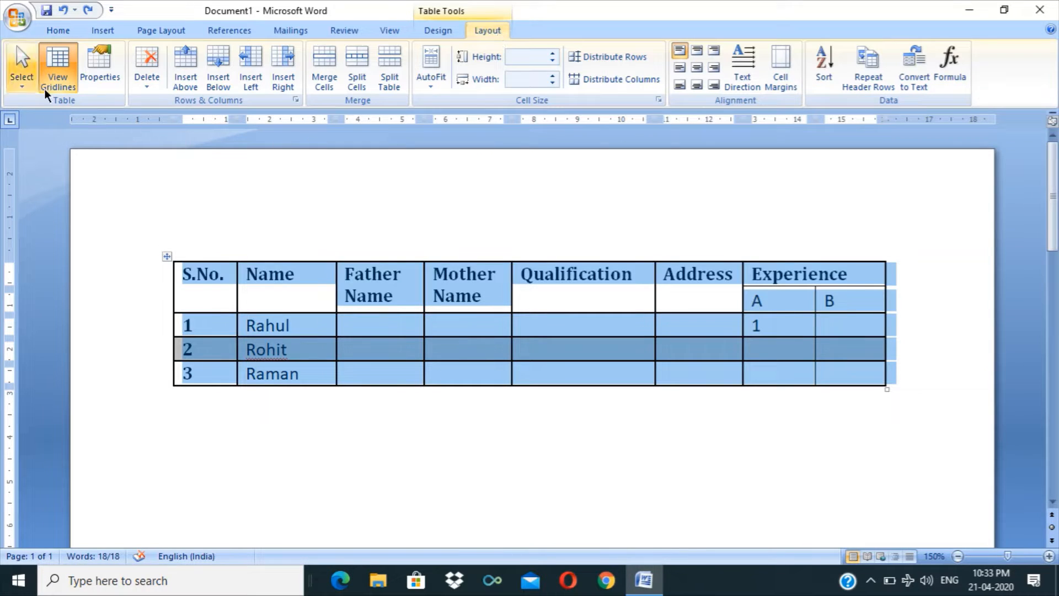
click(21, 80)
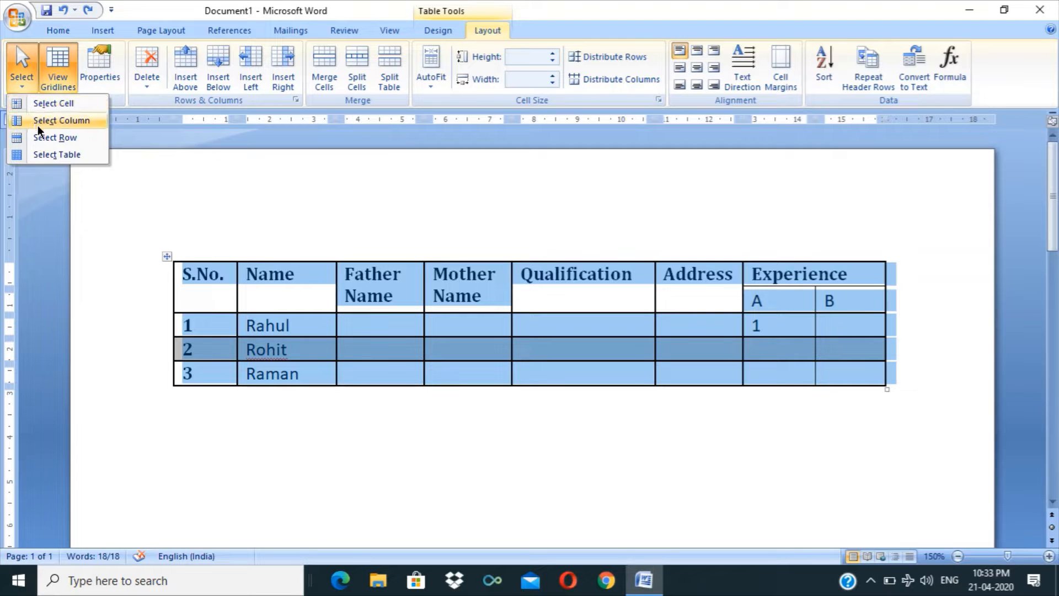
click(372, 303)
click(269, 274)
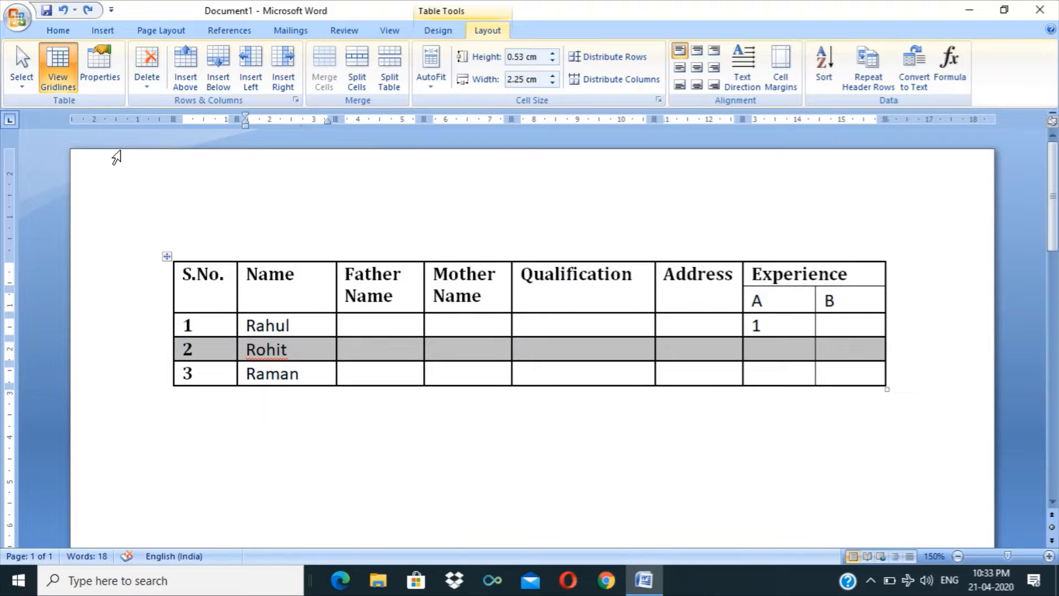
click(22, 66)
click(41, 101)
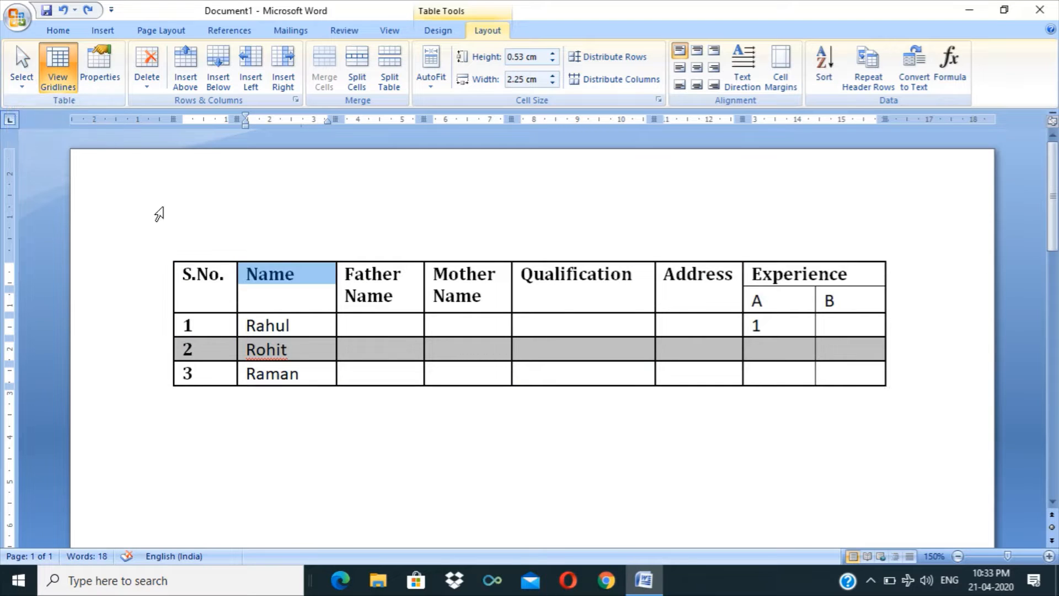
Select the Name column, then the current row, and finally the whole header row.
click(22, 66)
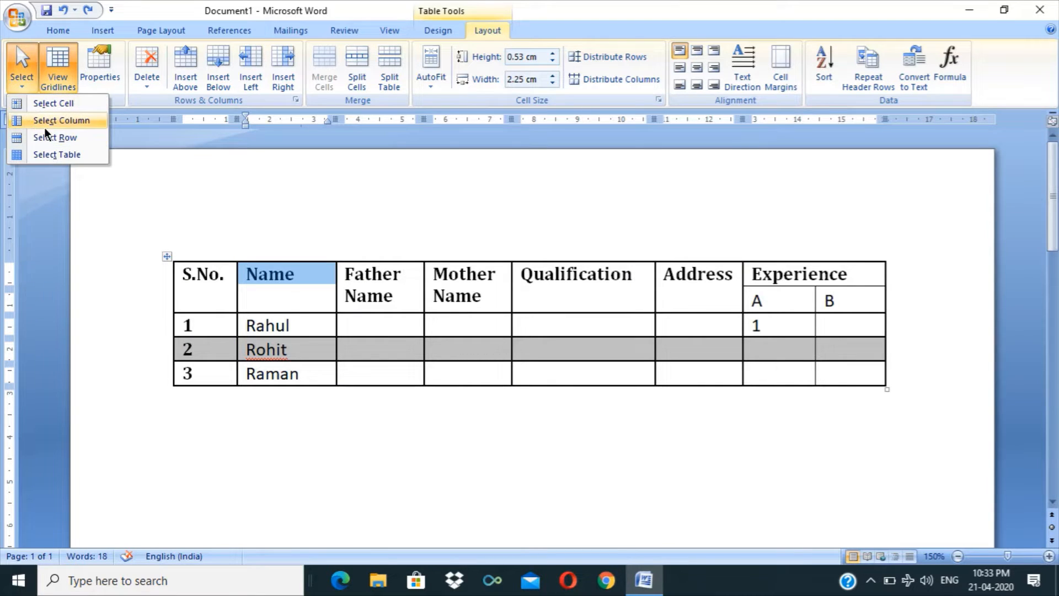
click(47, 121)
click(22, 67)
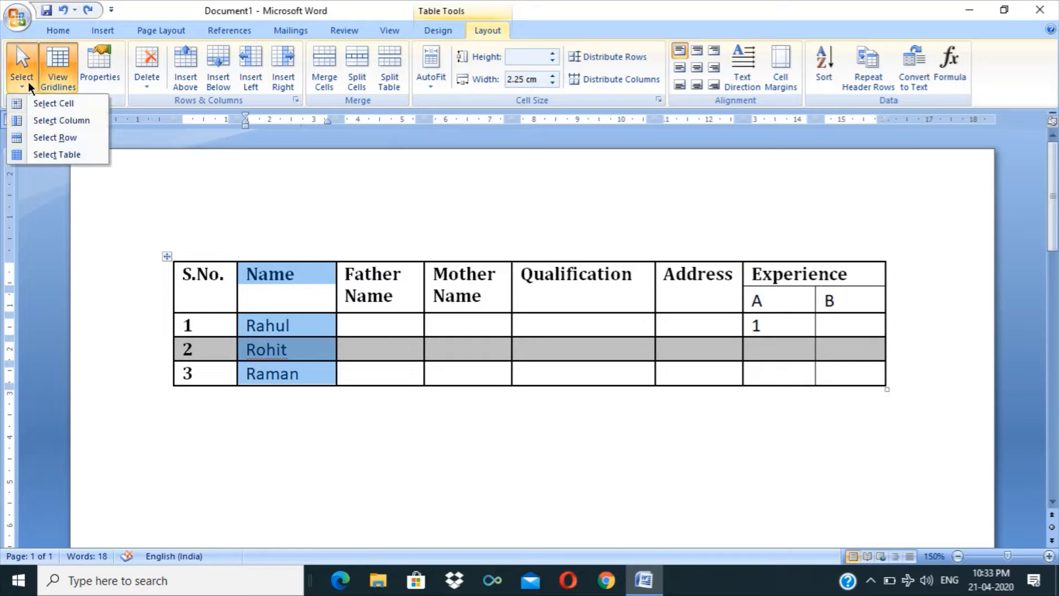
click(50, 143)
click(291, 322)
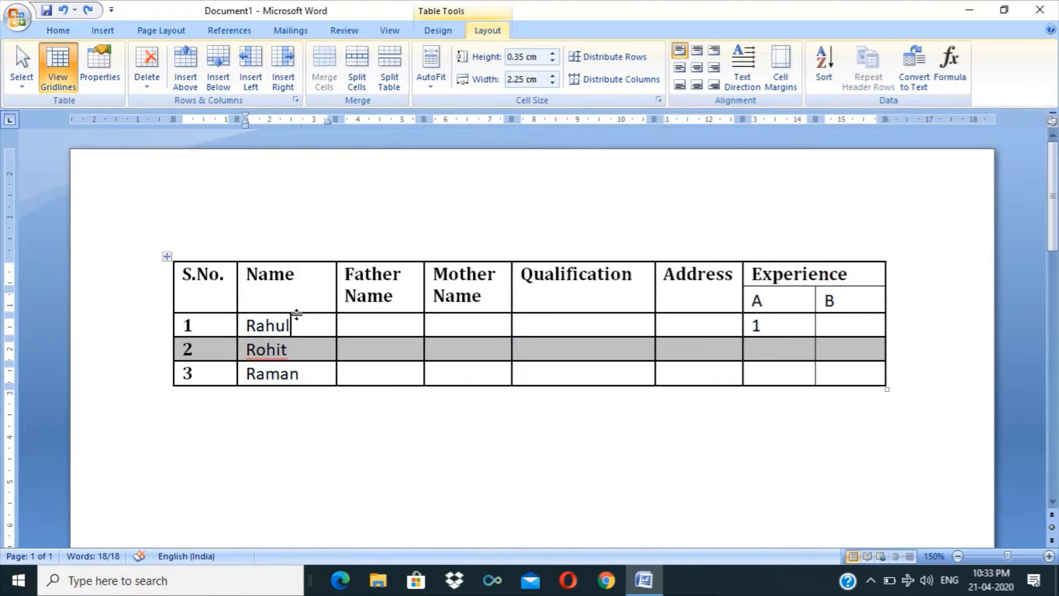
click(227, 289)
click(22, 65)
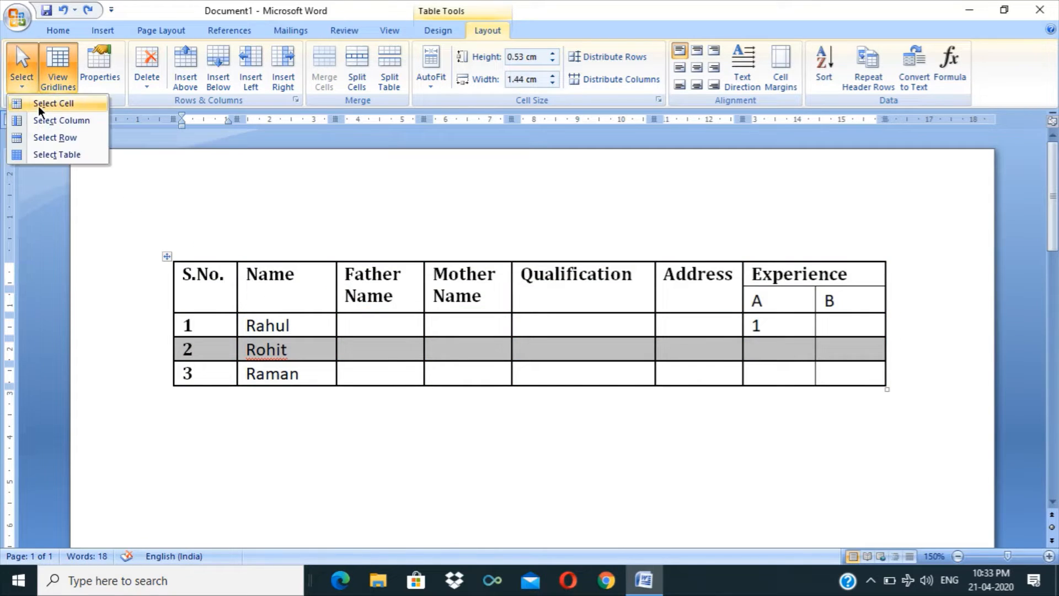
click(52, 138)
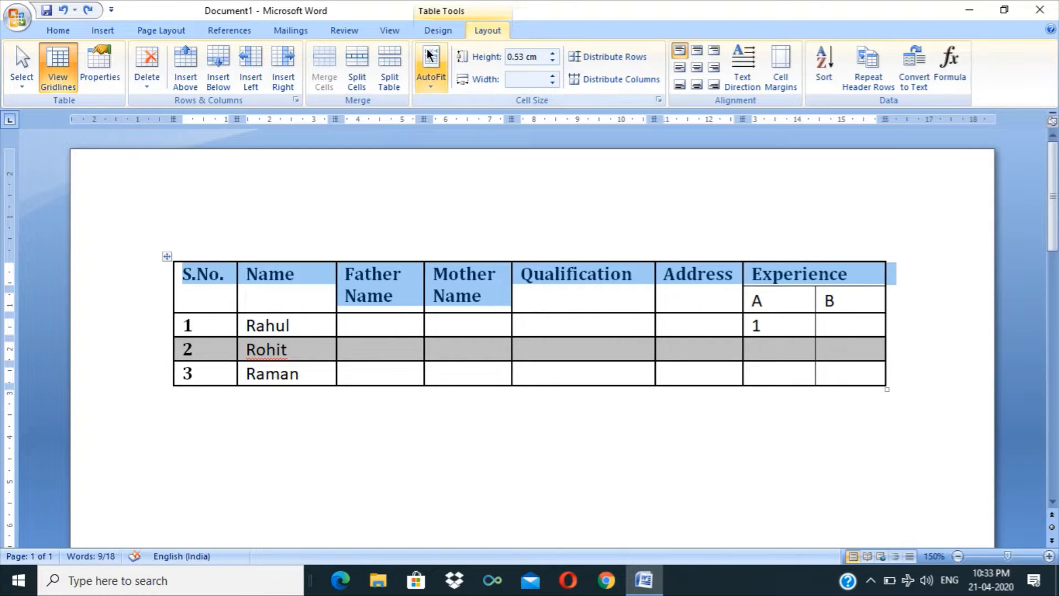
Select the header row and set its height to 0.6 cm with the spinner.
click(430, 31)
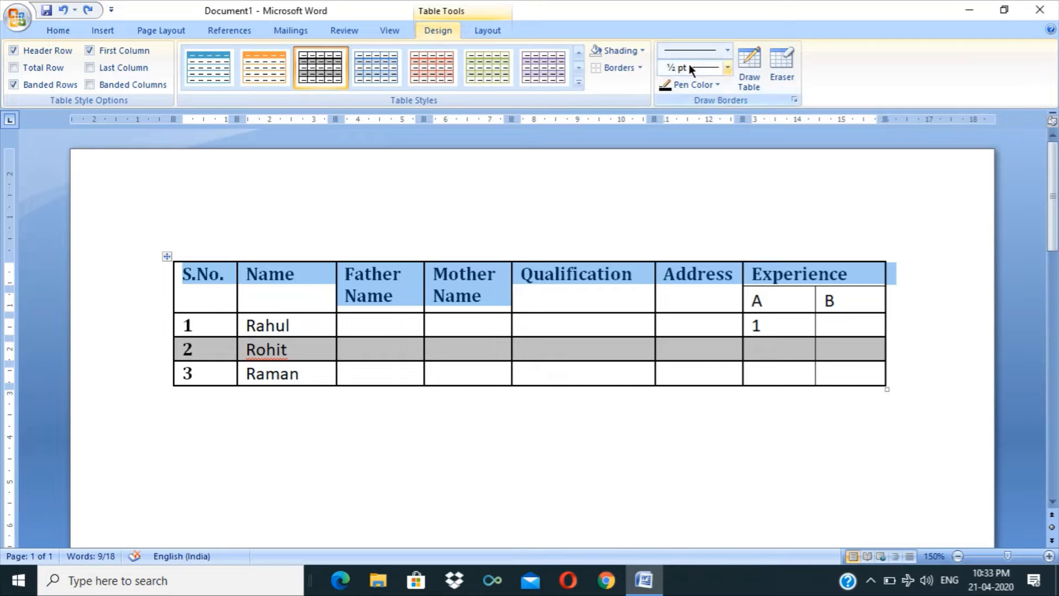
click(488, 30)
click(260, 295)
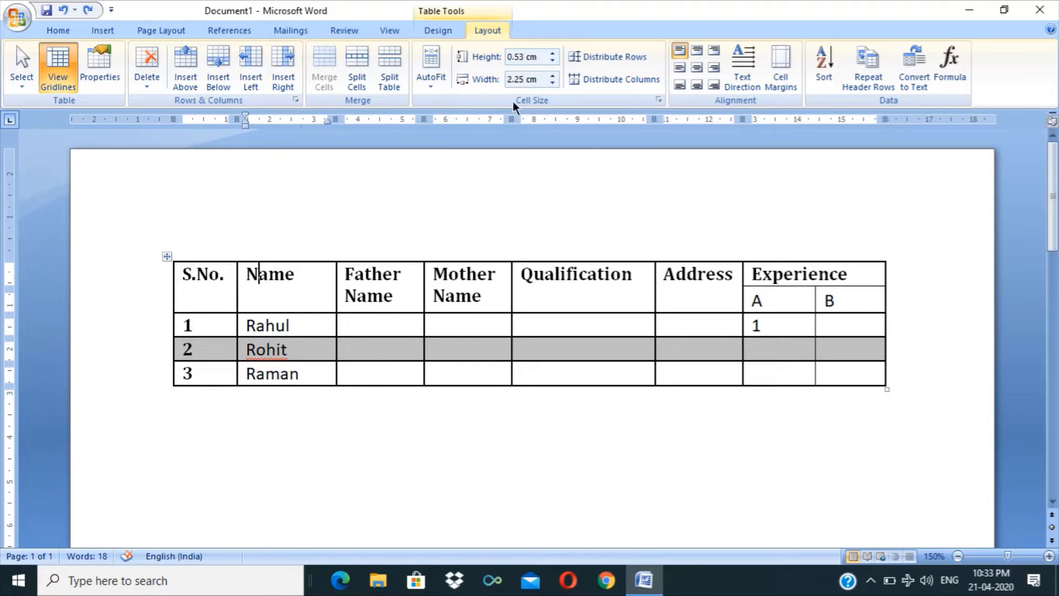
click(128, 304)
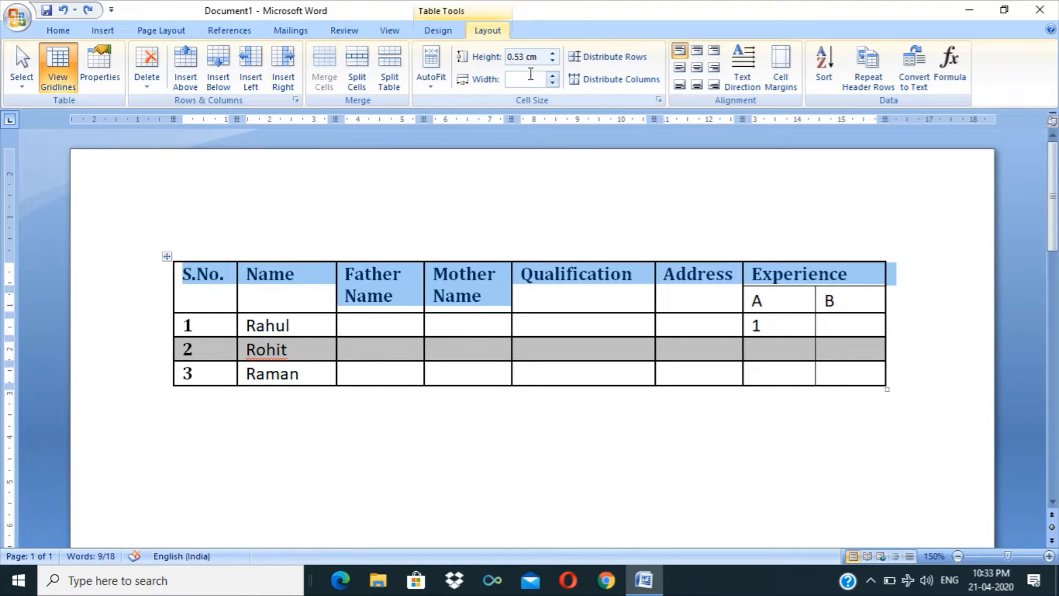
click(552, 53)
click(553, 54)
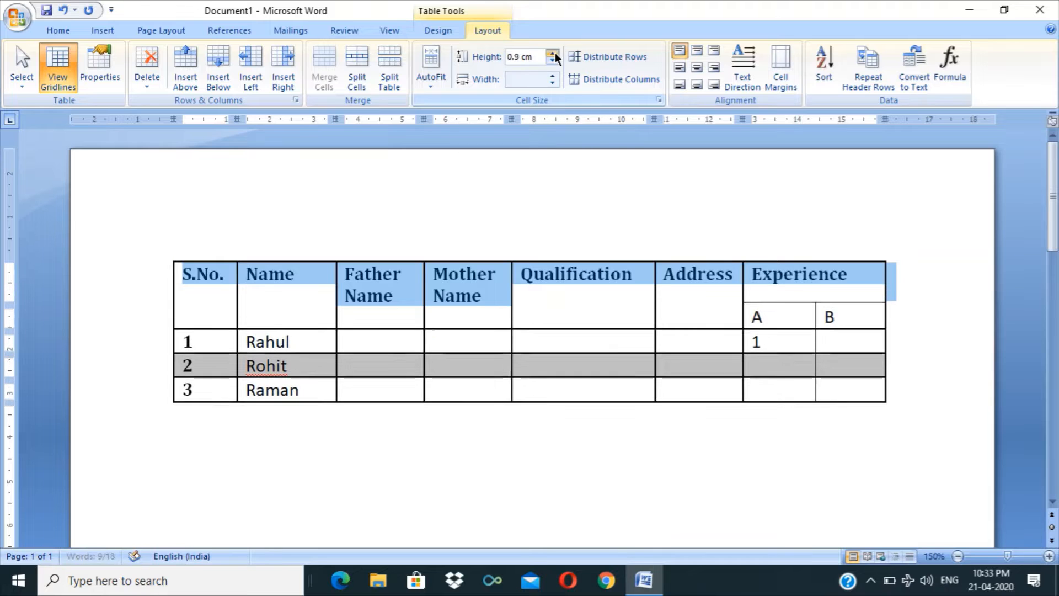
click(552, 54)
click(552, 53)
click(552, 61)
click(552, 61)
click(552, 61)
click(552, 60)
click(552, 61)
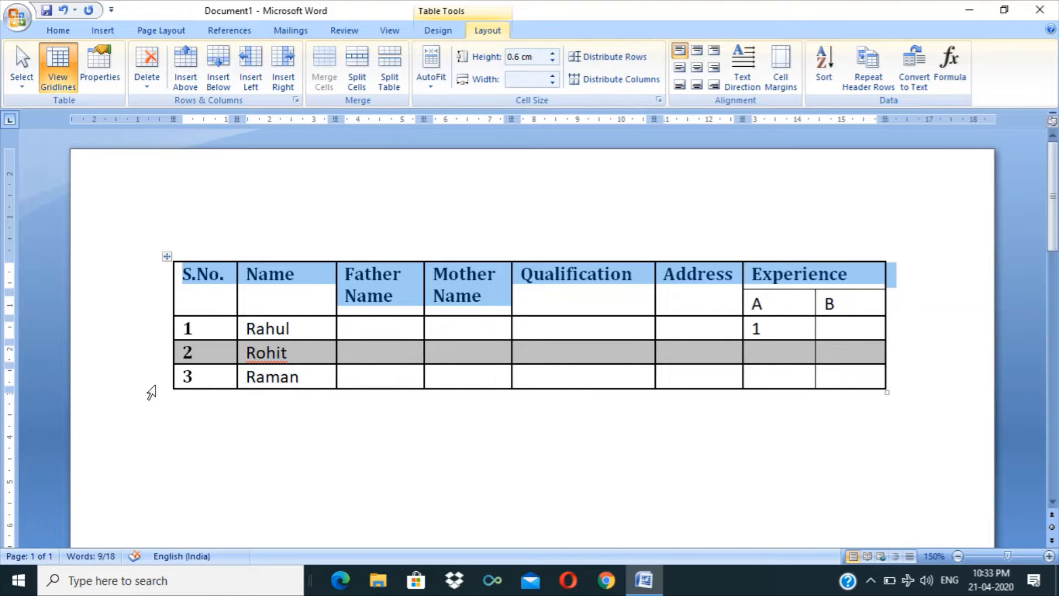
Reselect the header row and bring up its shortcut menu.
click(222, 306)
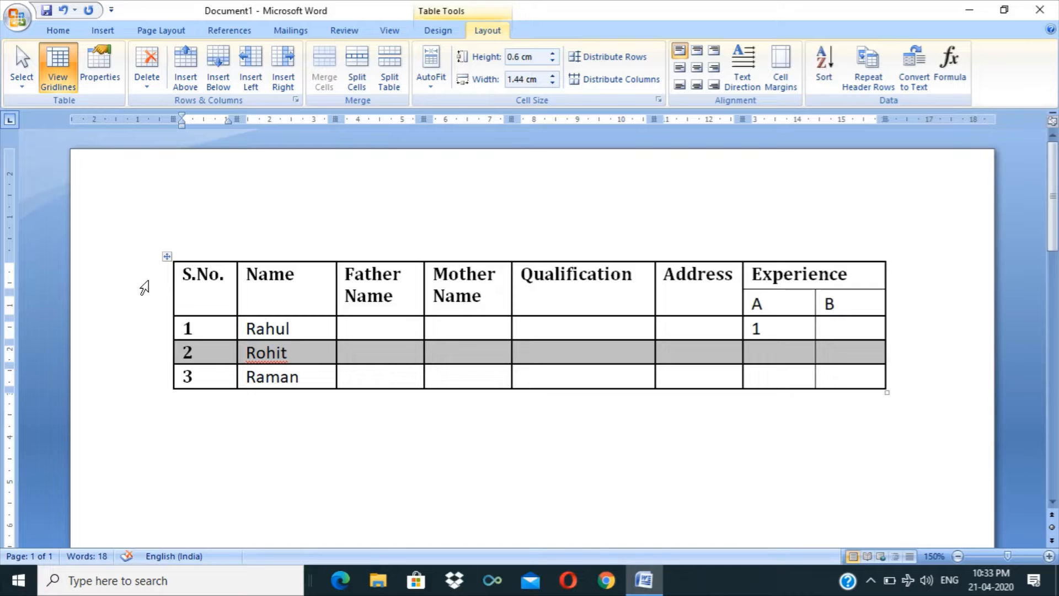
click(145, 285)
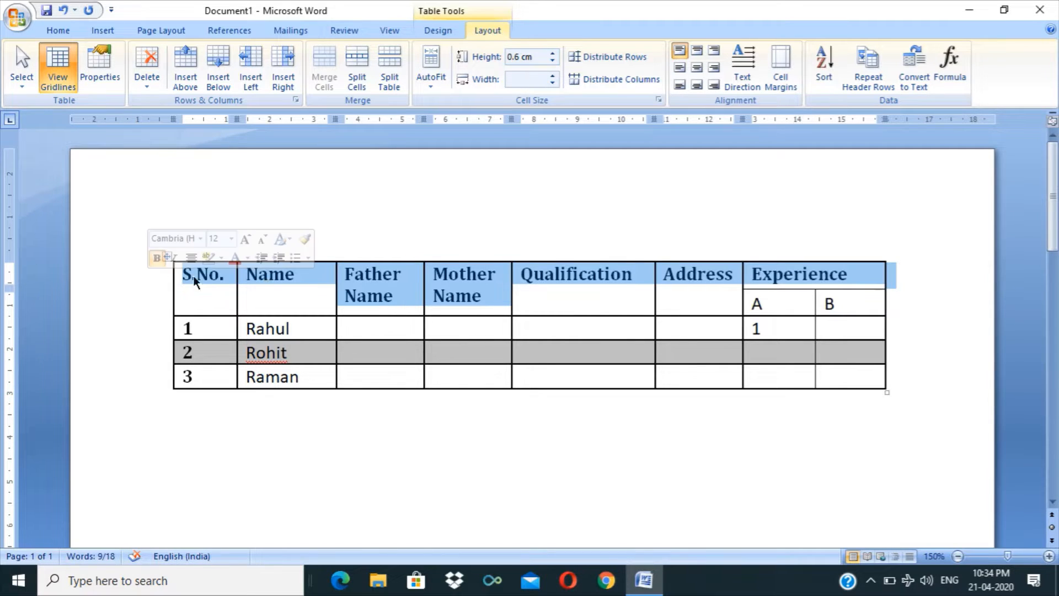
right_click(214, 278)
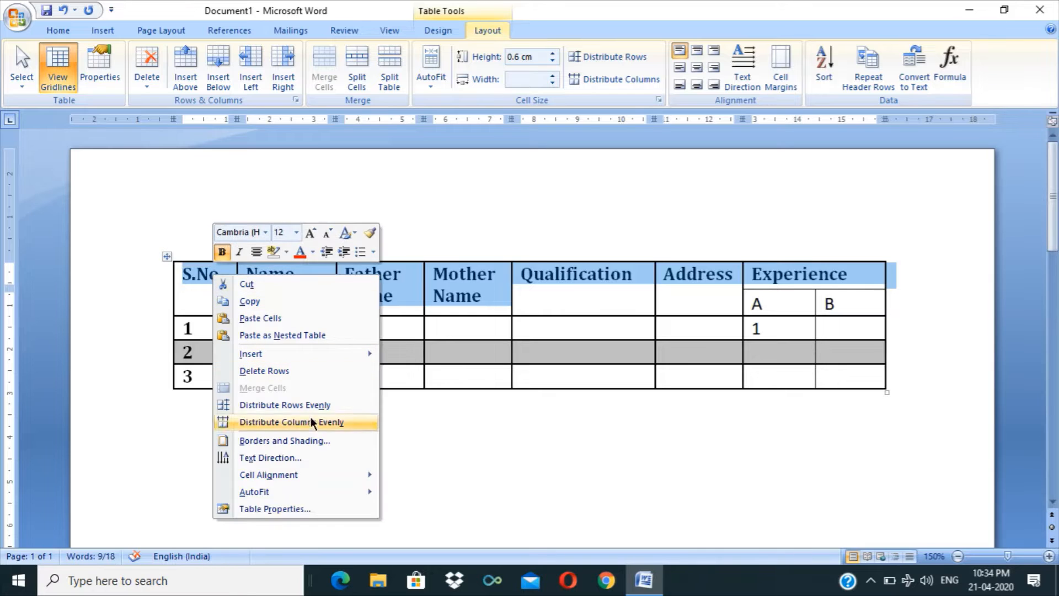
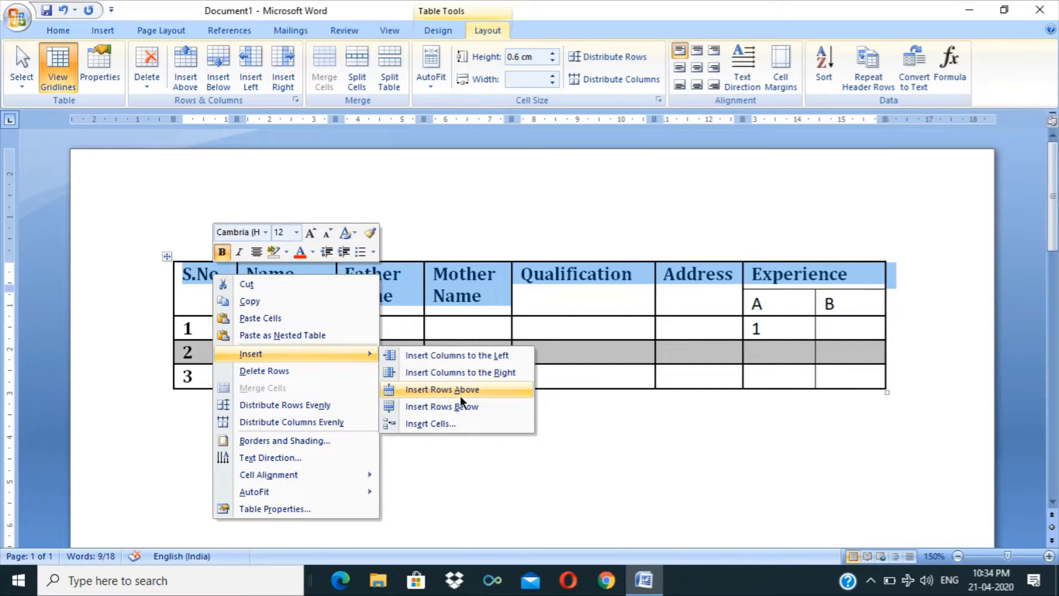
Insert an empty row above the S.No./Name header row and select it.
click(460, 393)
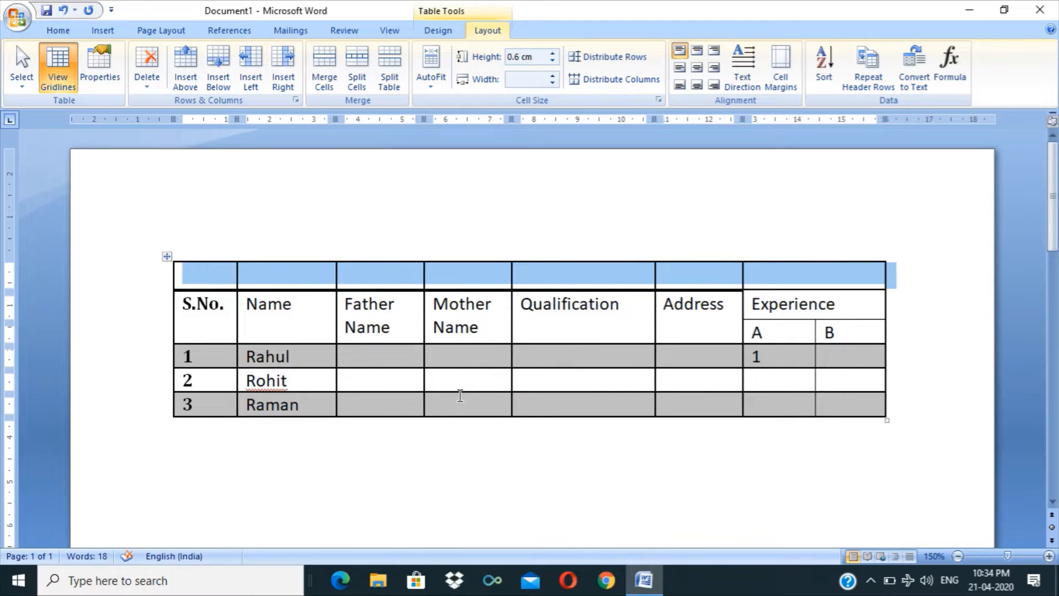
click(319, 279)
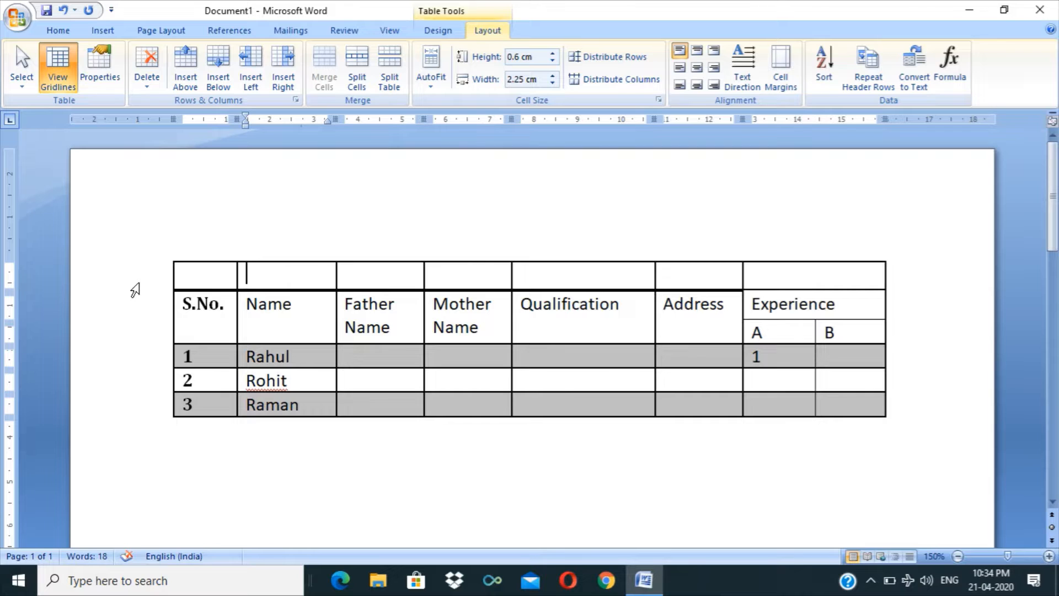
click(134, 287)
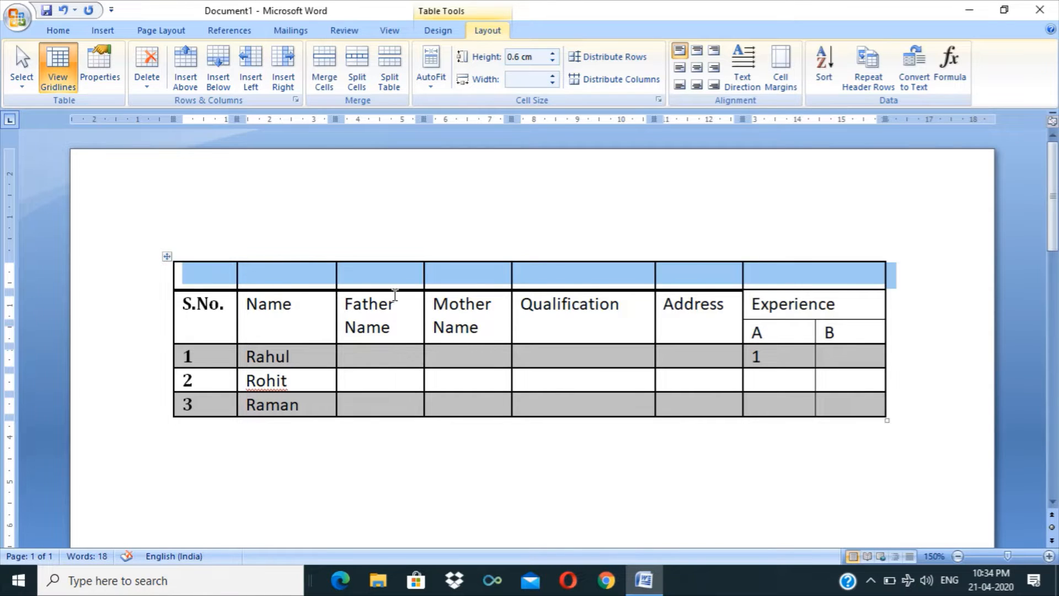
Merge the new top row into one cell and type the title 'Introduction'.
click(331, 84)
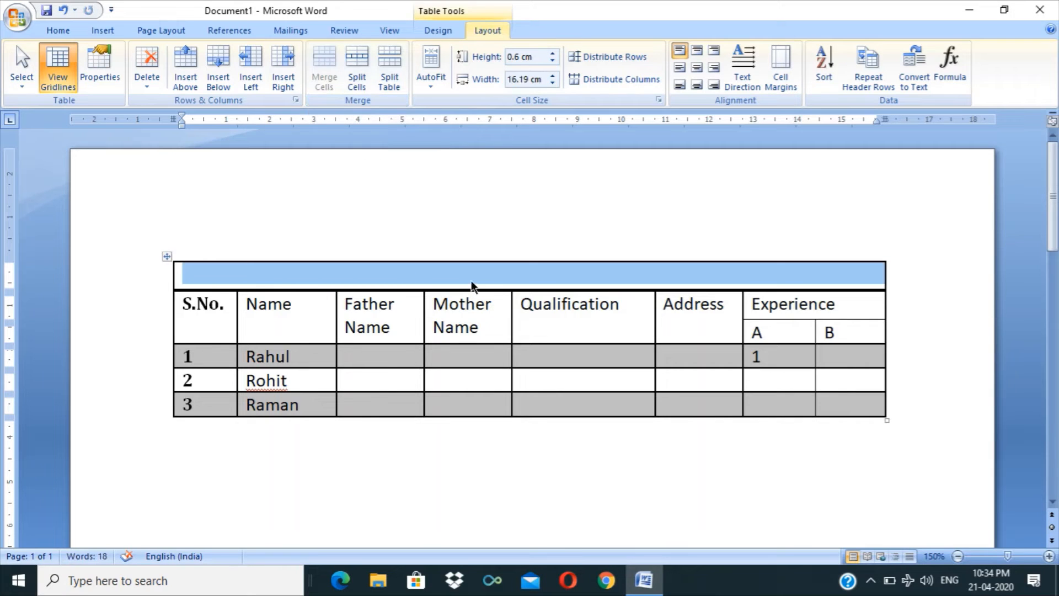
text(Ind)
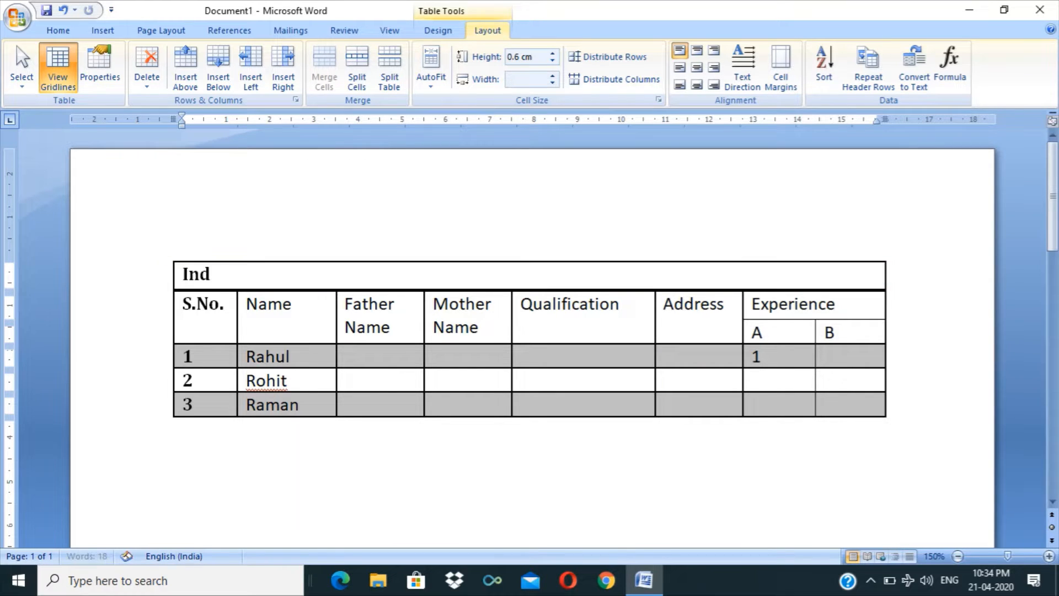
key(BackSpace)
text(troduct)
text(ion)
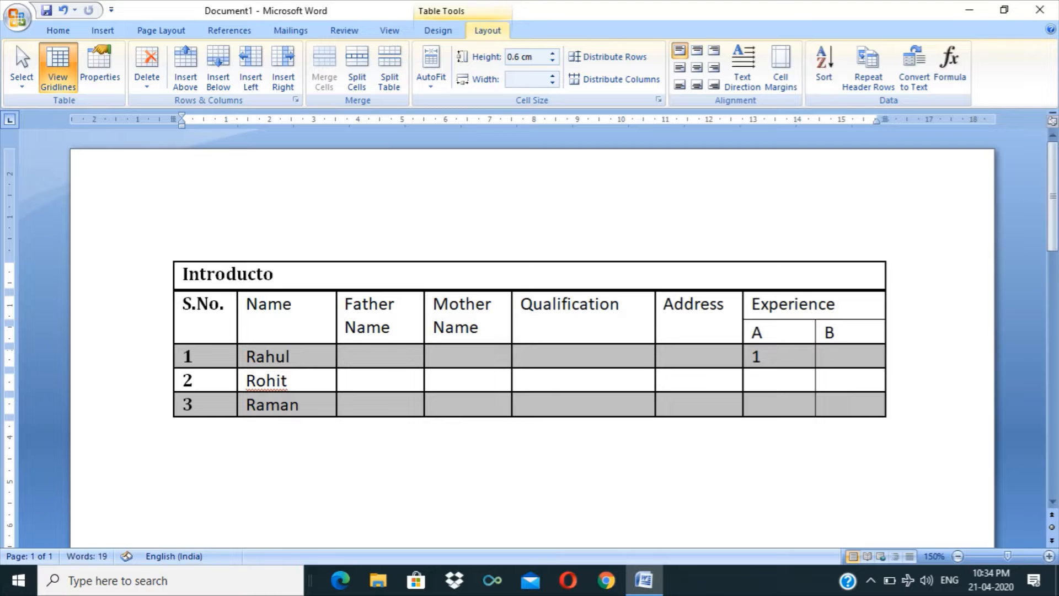
Centre the Introduction title, enlarge its font and make it bold.
key(ctrl+e)
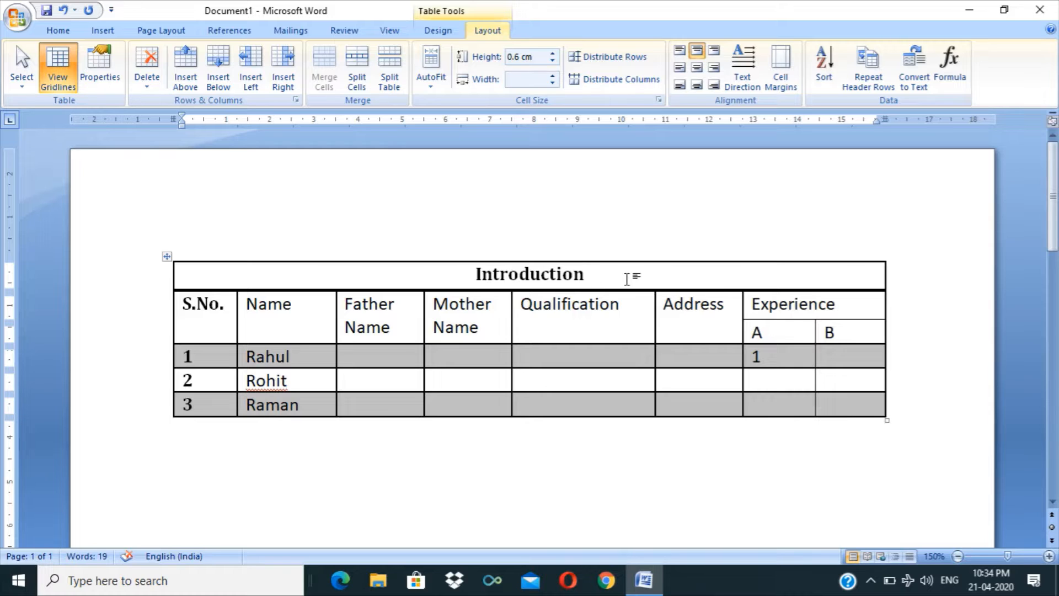
drag(622, 277, 473, 273)
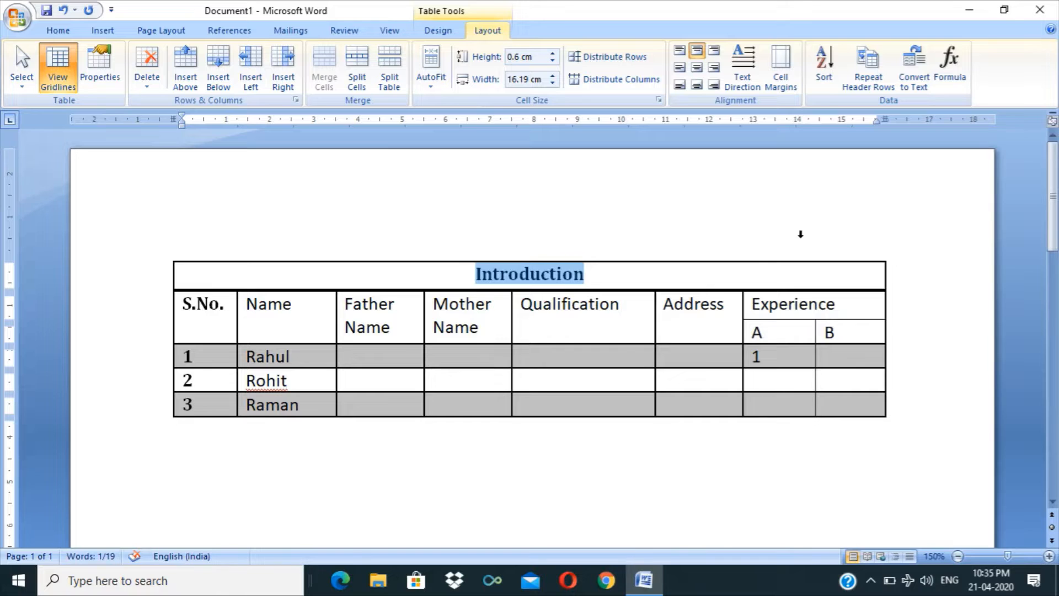
key(ctrl+shift+period)
key(ctrl+shift+period)
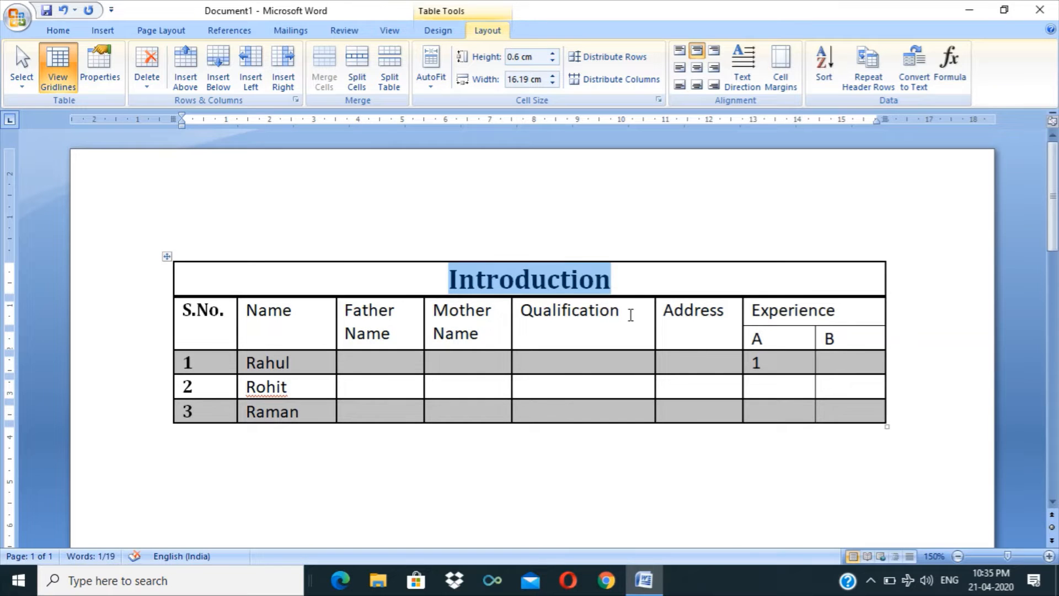
key(ctrl+b)
key(ctrl+b)
click(293, 315)
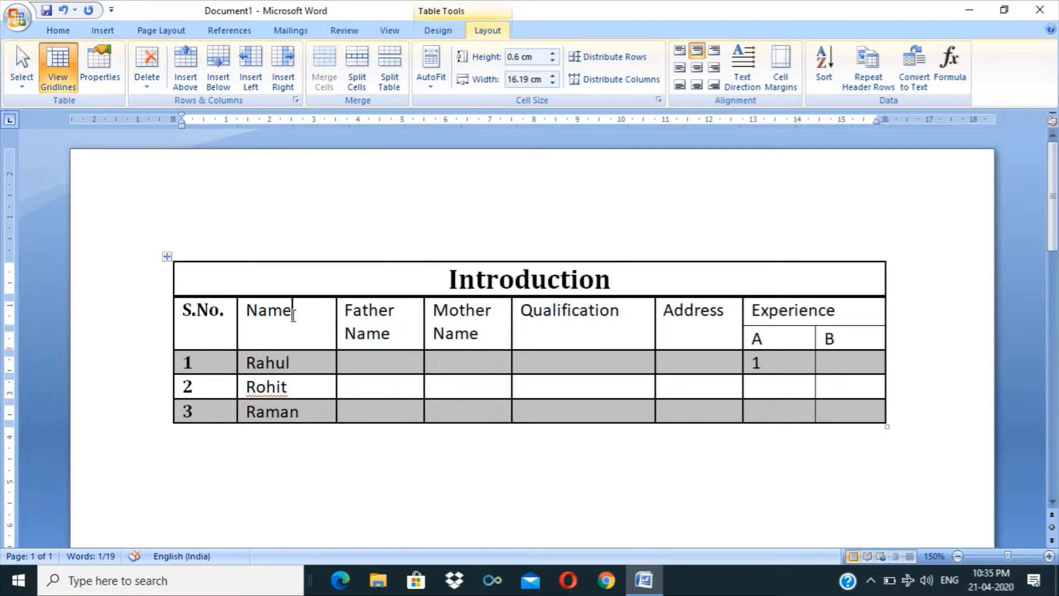
drag(292, 315, 245, 315)
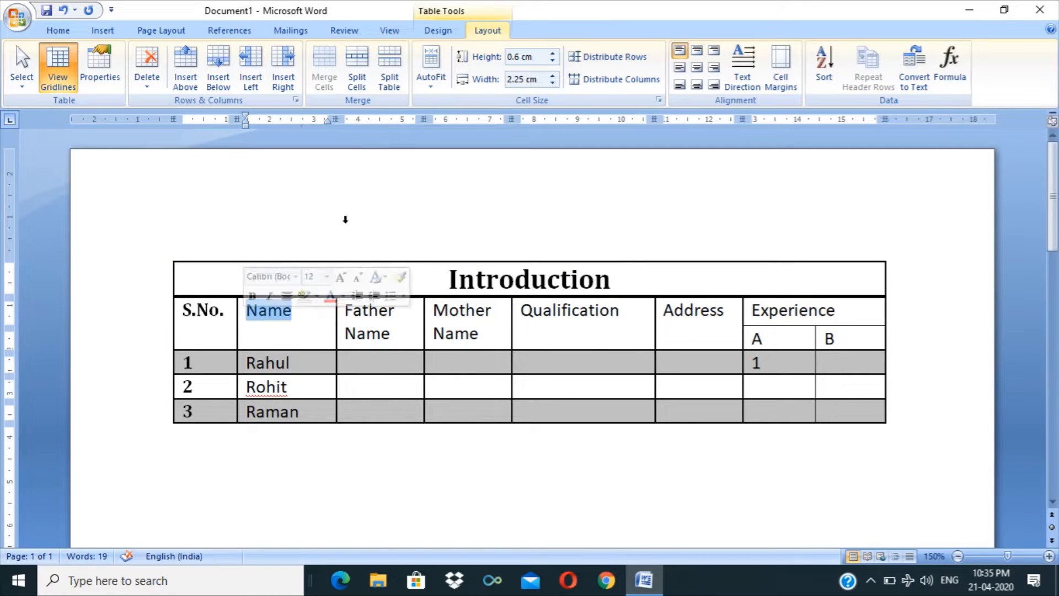
click(357, 61)
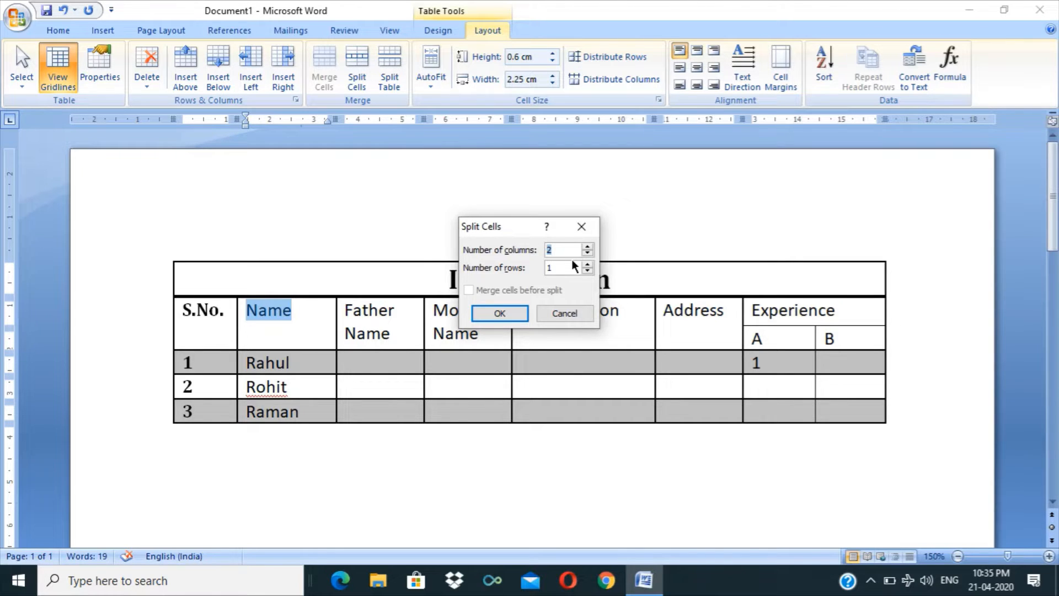
click(700, 330)
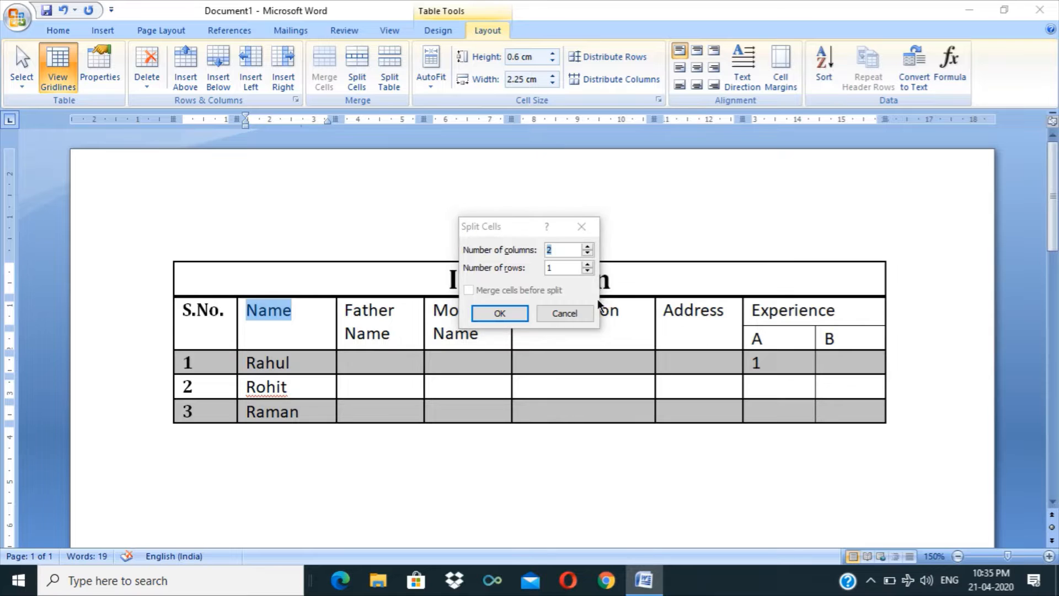
click(669, 337)
click(729, 328)
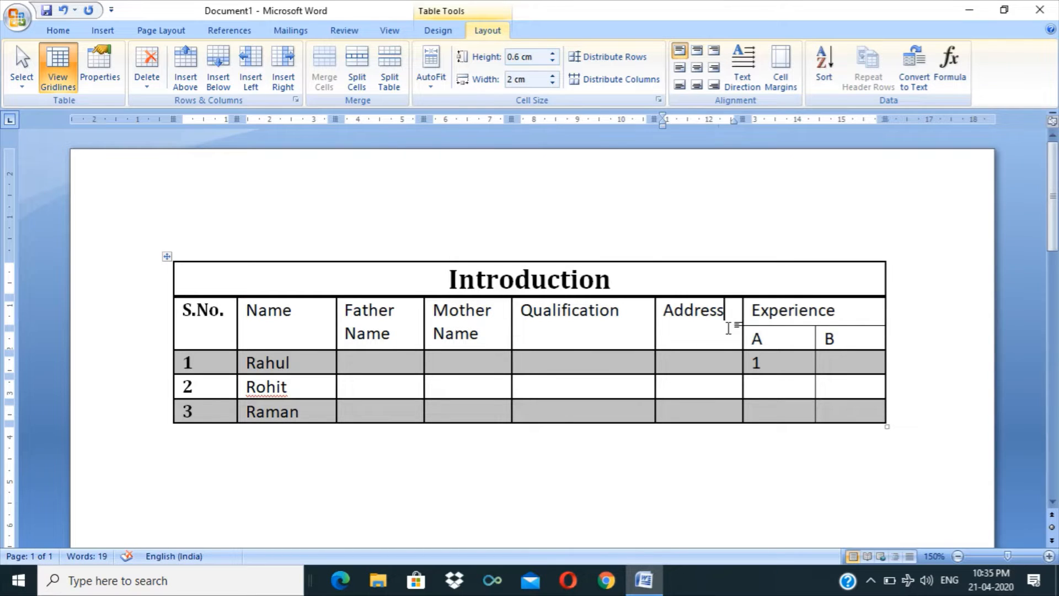
click(357, 77)
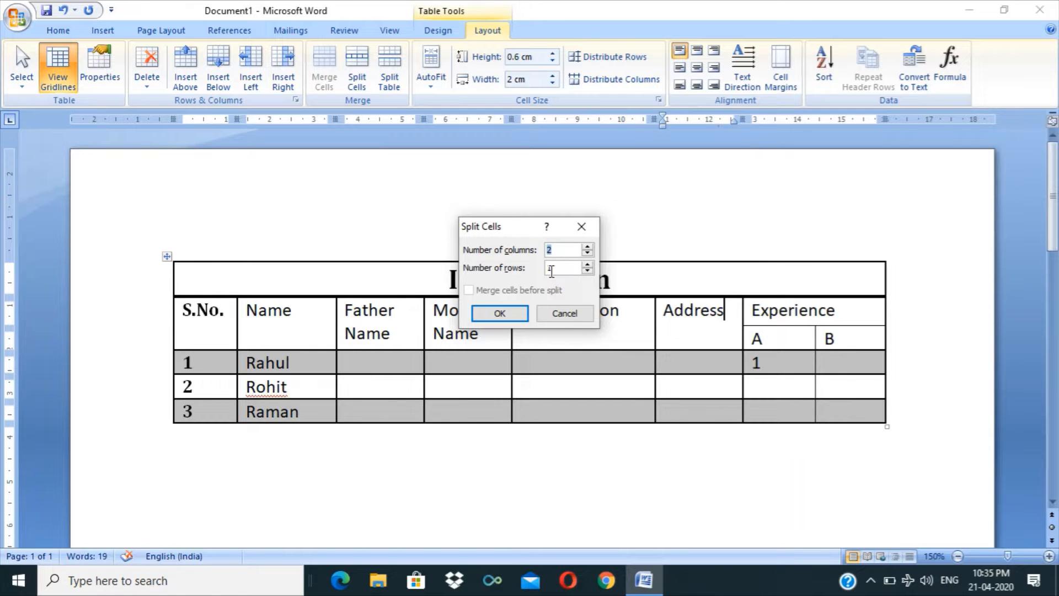
click(501, 312)
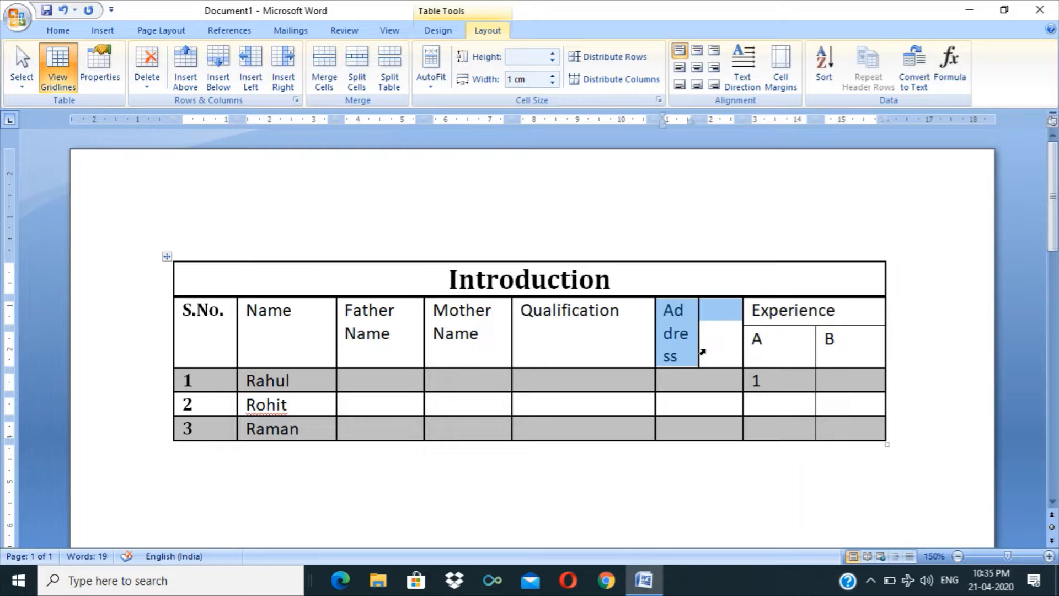
key(ctrl+z)
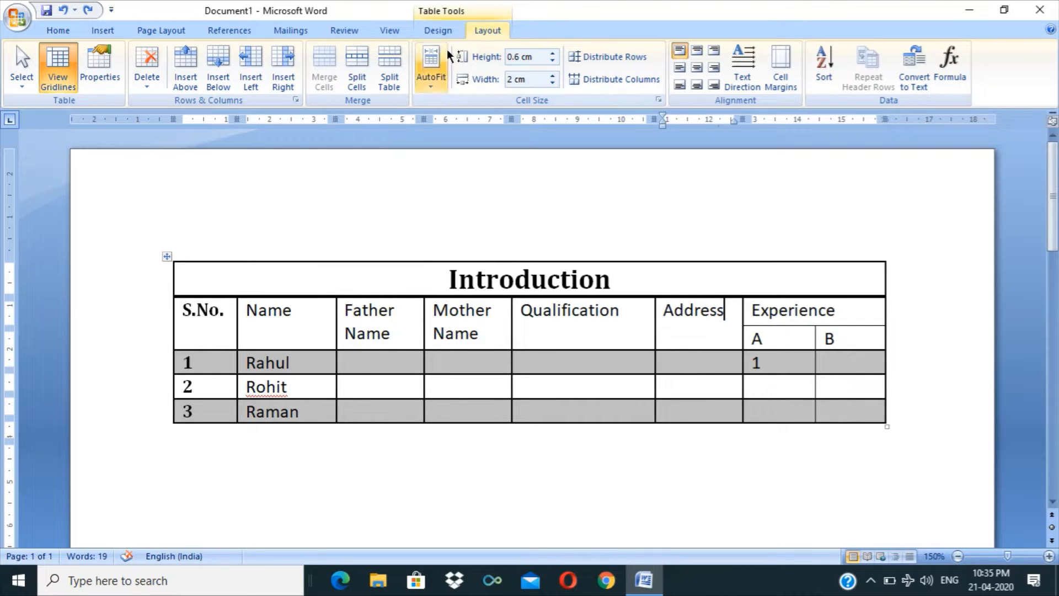
Draw a horizontal border across the Address header cell, undoing the extra vertical line.
click(437, 32)
click(744, 78)
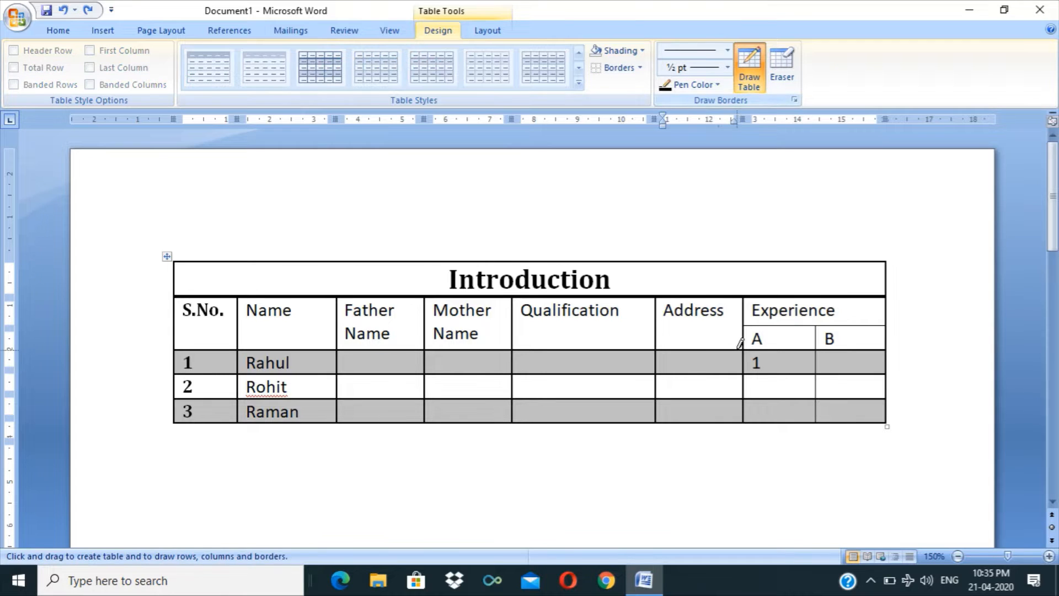
mouse_move(690, 325)
mouse_down()
mouse_move(742, 326)
mouse_move(705, 417)
mouse_up()
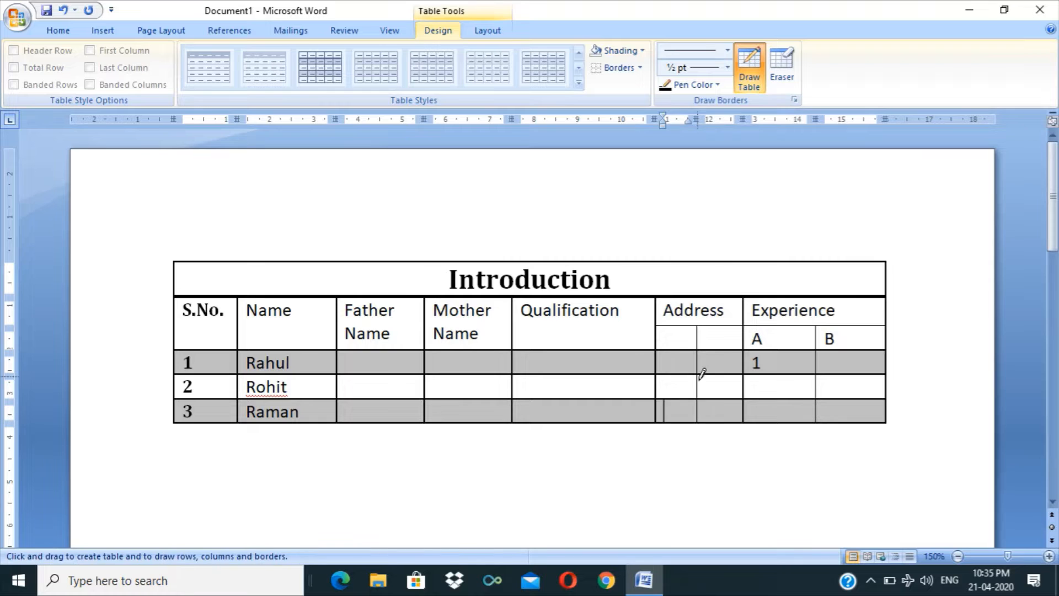
click(749, 76)
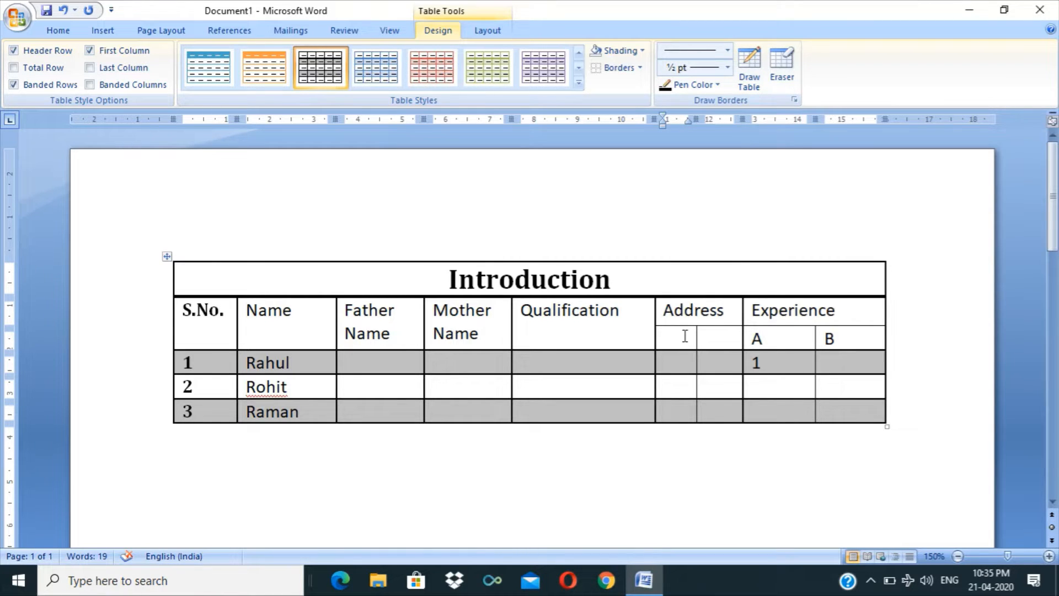
key(ctrl+z)
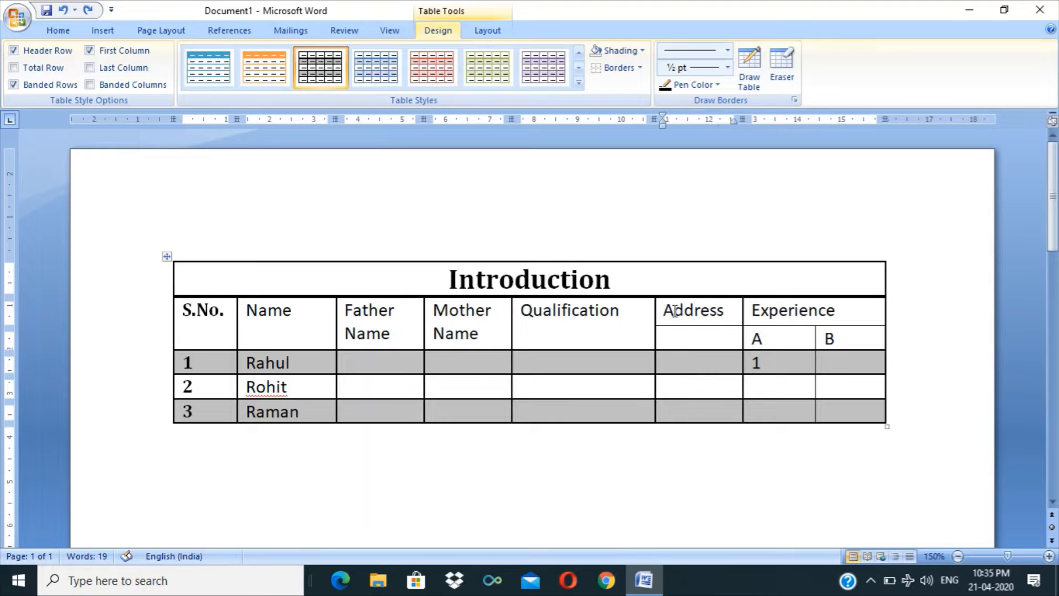
click(482, 31)
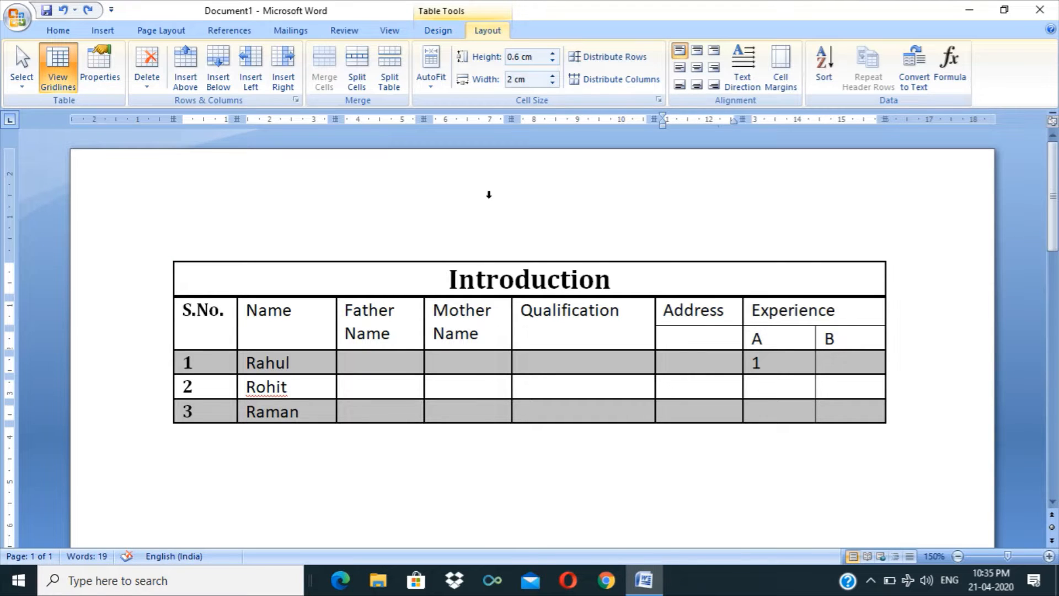
click(440, 83)
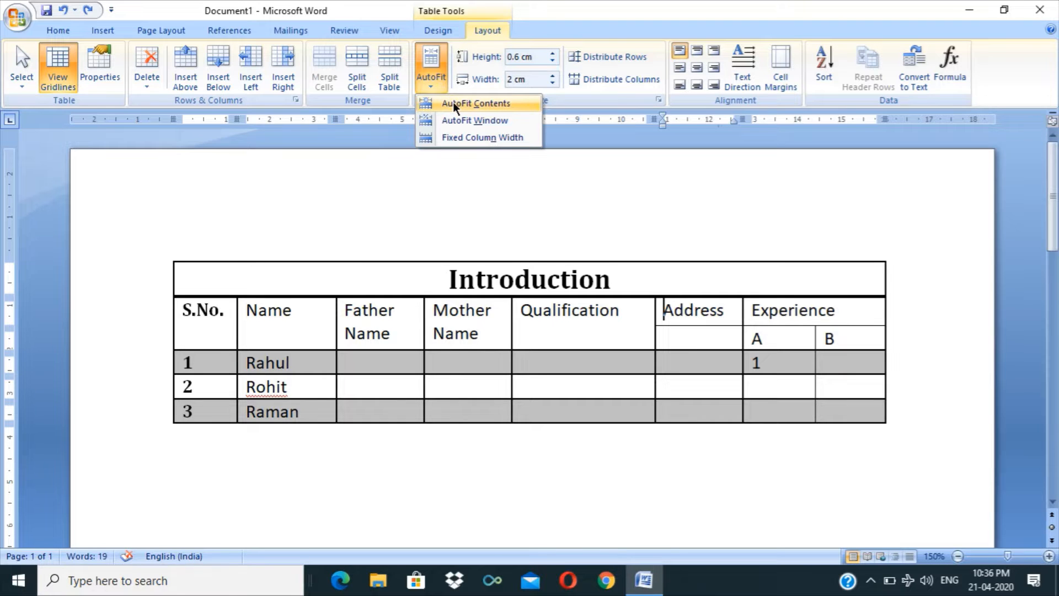
Apply AutoFit Contents, then AutoFit Window, then Fixed Column Width to the whole table.
click(289, 289)
click(167, 257)
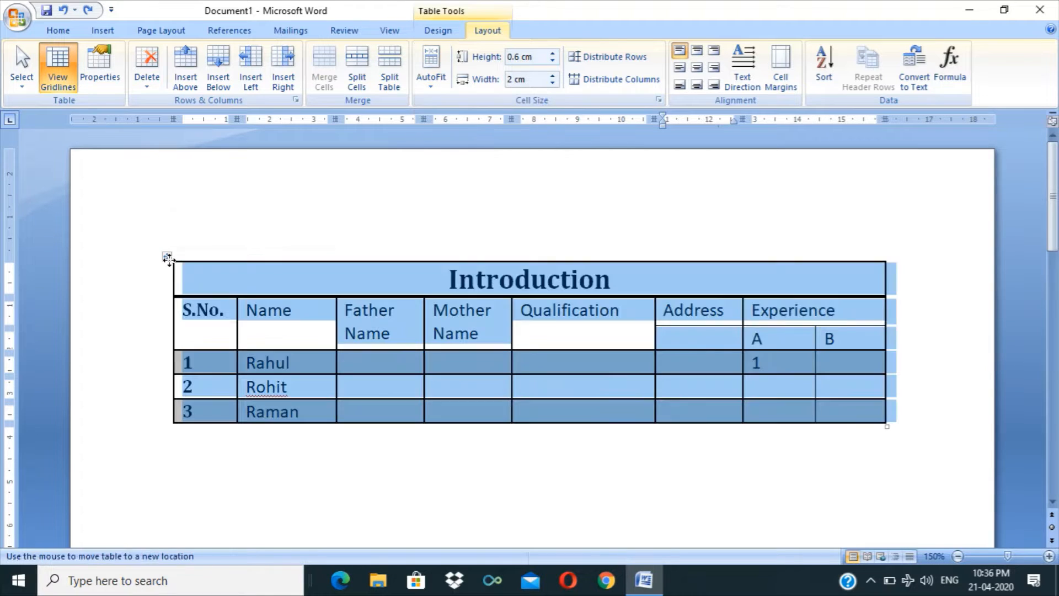
click(432, 72)
click(441, 103)
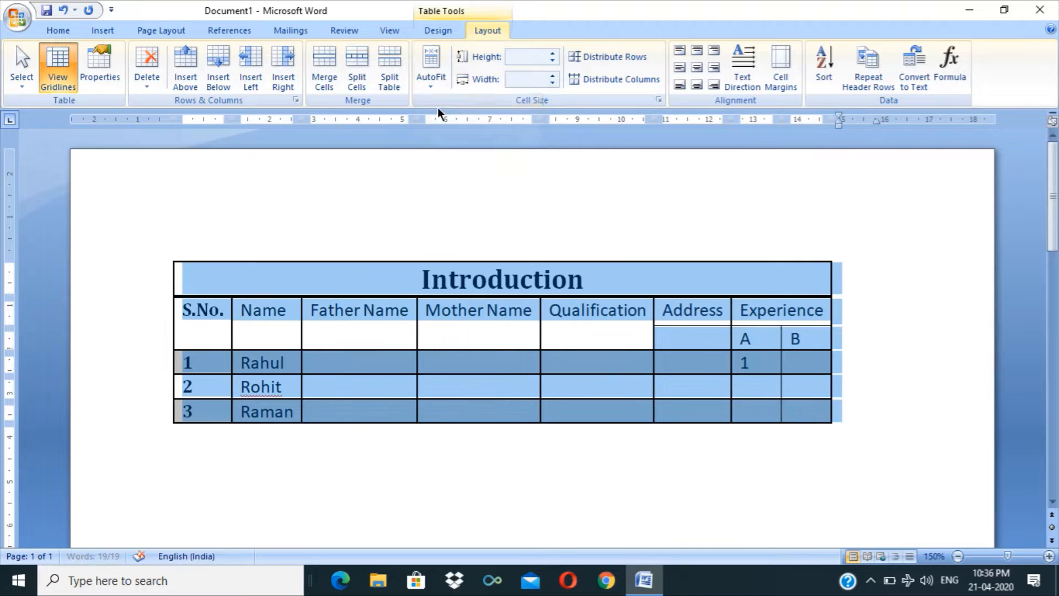
click(435, 75)
click(449, 122)
click(429, 81)
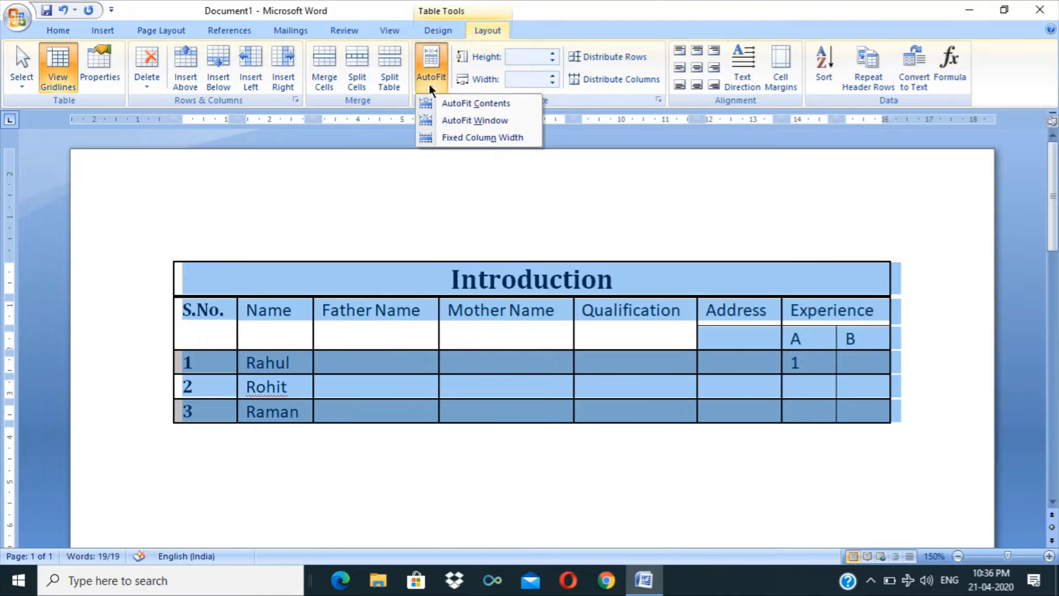
click(448, 137)
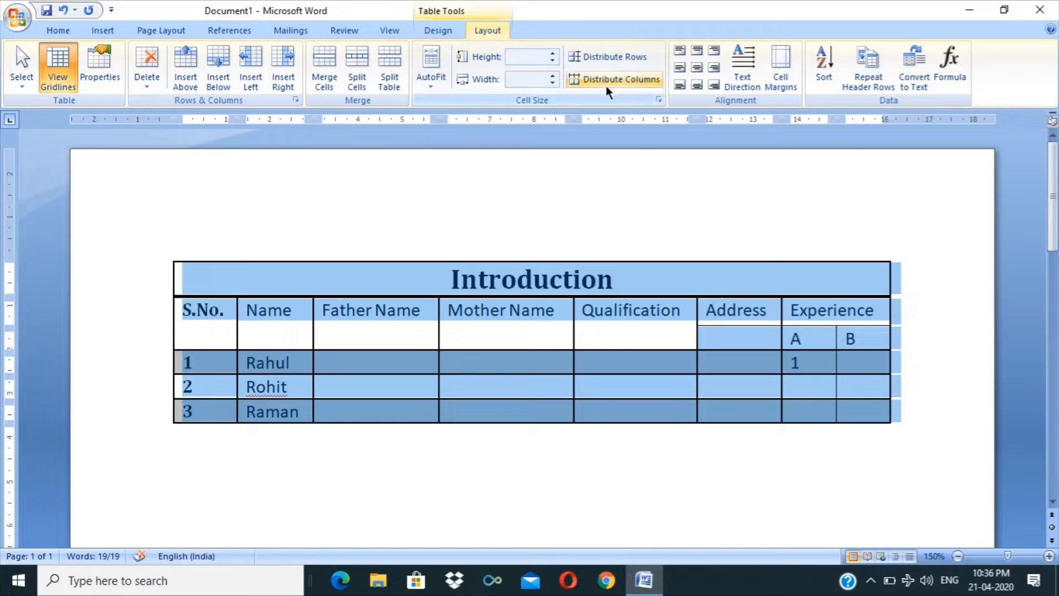
Distribute the table rows evenly to 0.74 cm and dismiss the uneven-columns warning.
click(600, 56)
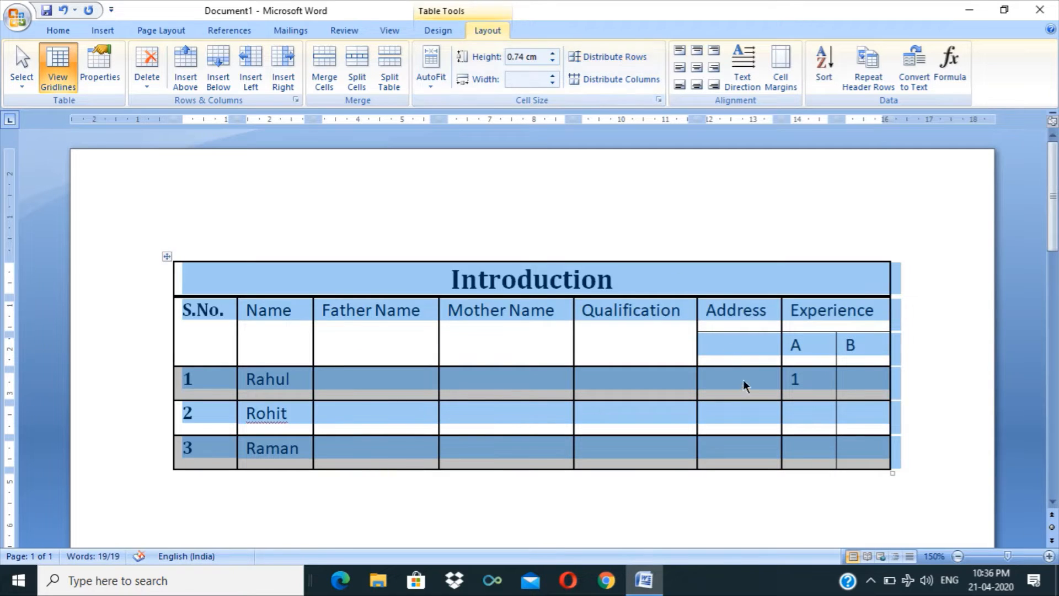
click(620, 79)
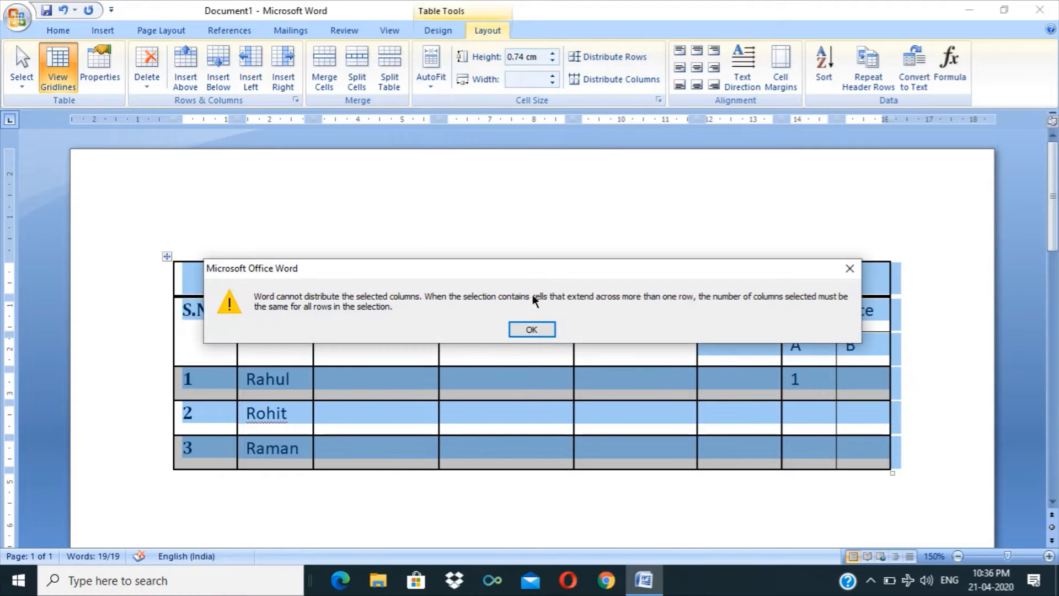
click(544, 333)
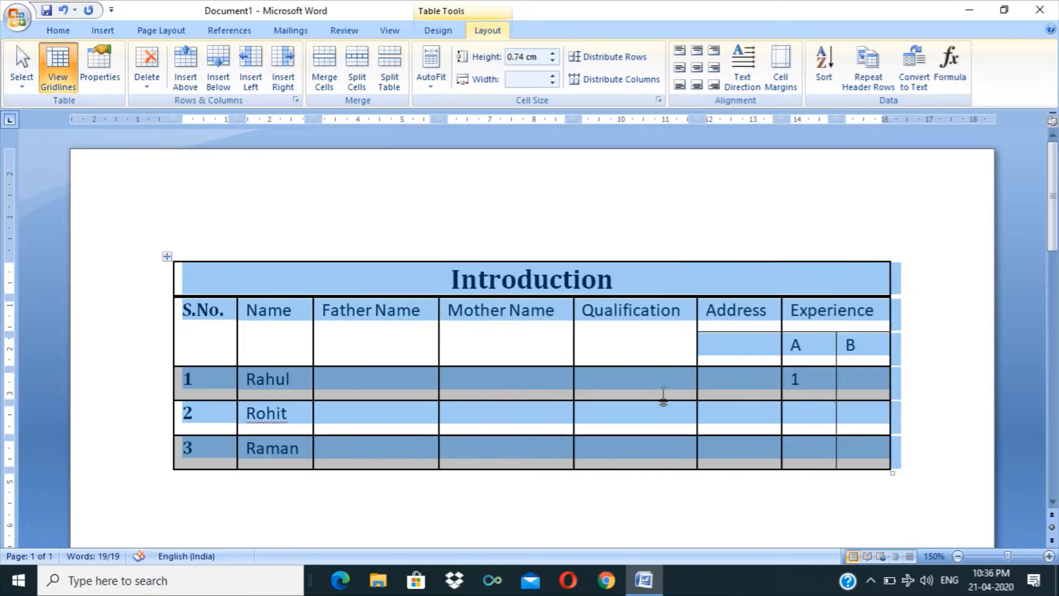
click(664, 396)
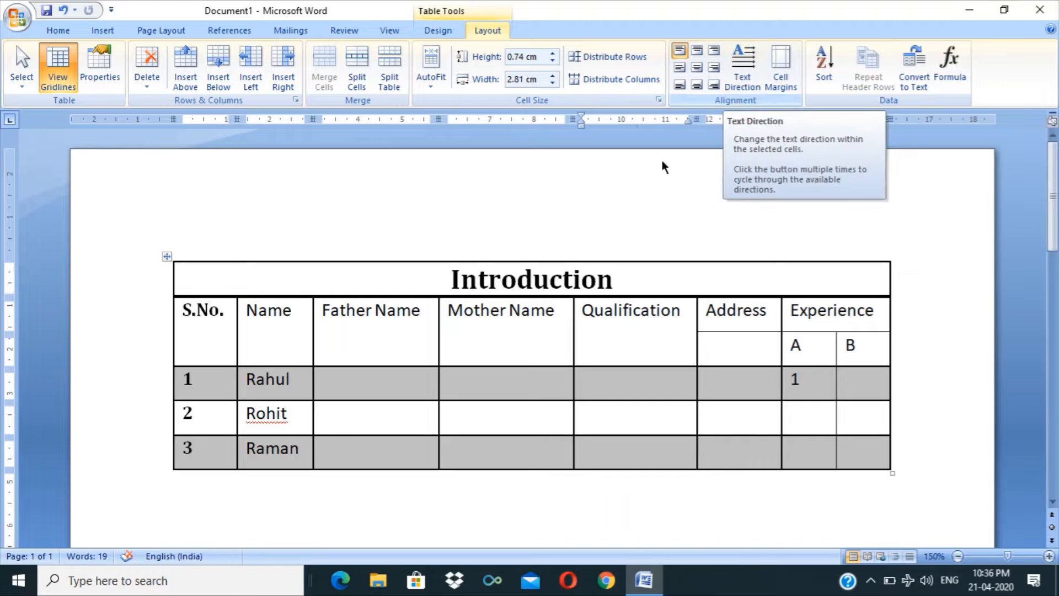
Select the Qualification header and cycle its text direction back to horizontal.
double_click(631, 310)
click(751, 61)
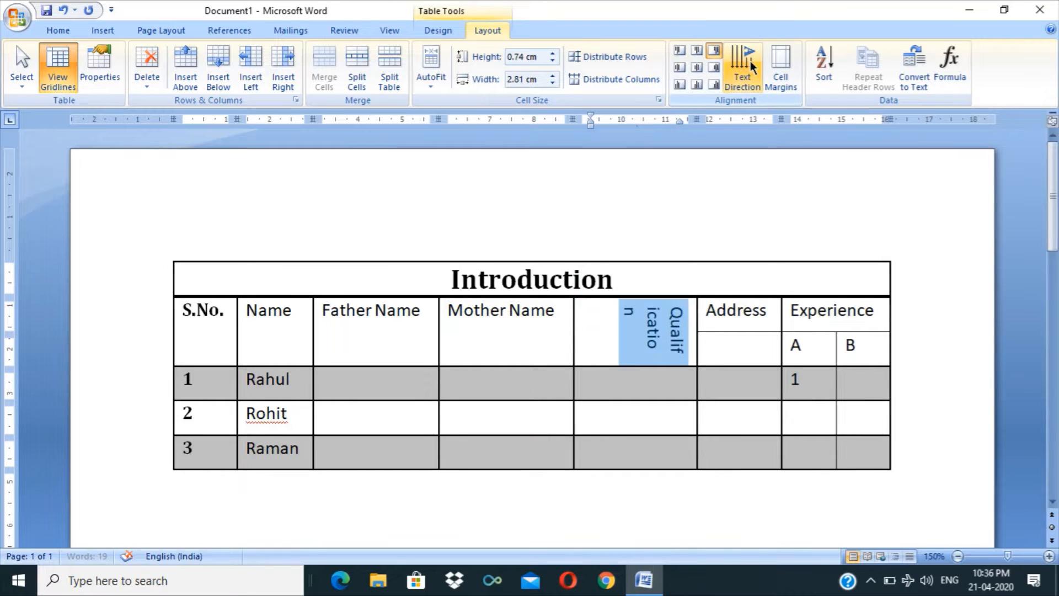
click(750, 61)
click(751, 60)
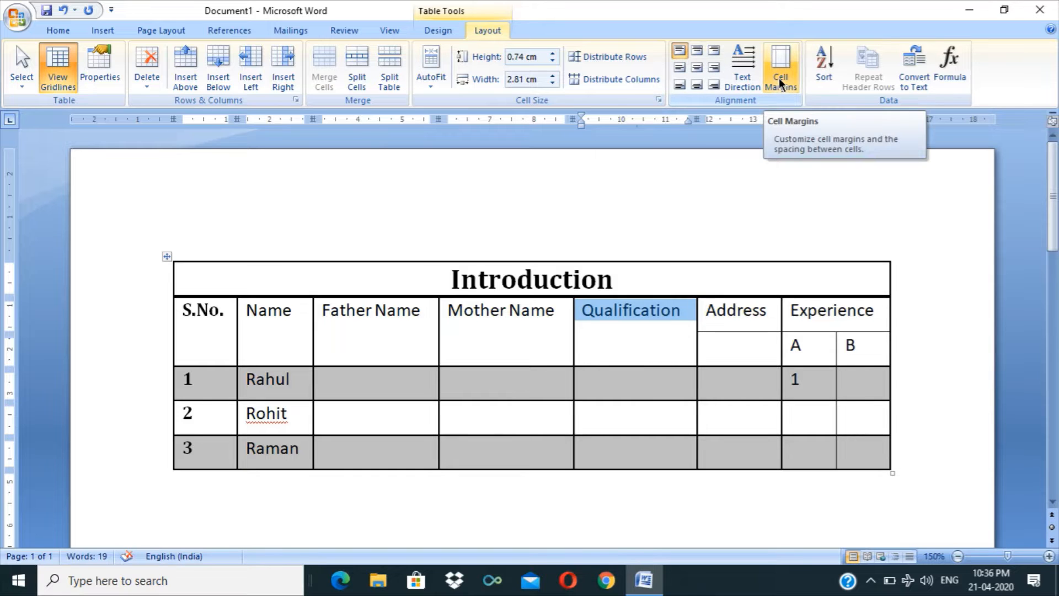
Try the cell alignment options, settling on Align Top Center for Qualification.
click(696, 52)
click(697, 68)
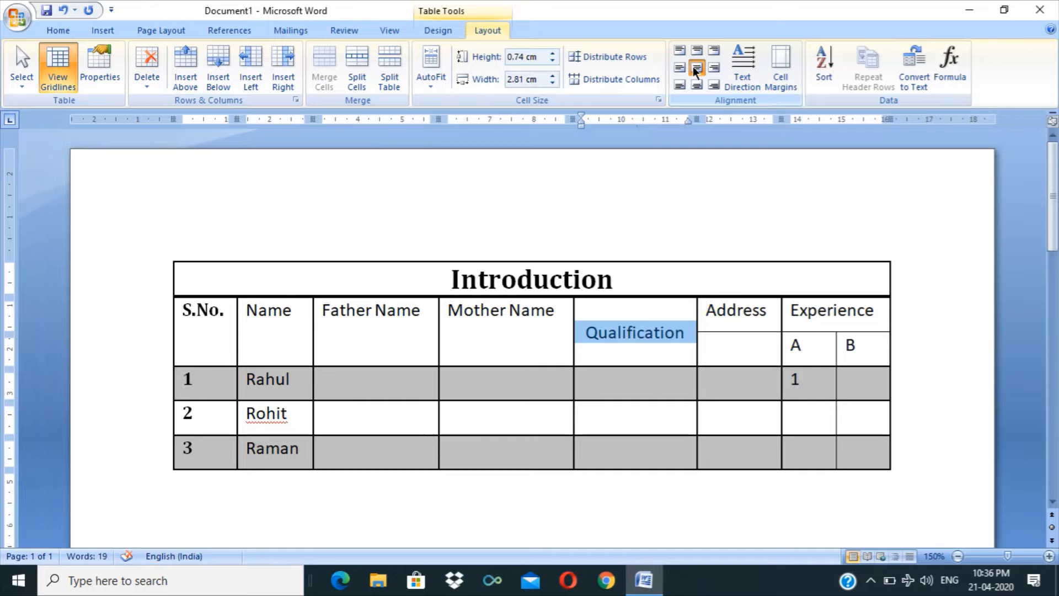
click(697, 85)
click(680, 84)
click(680, 67)
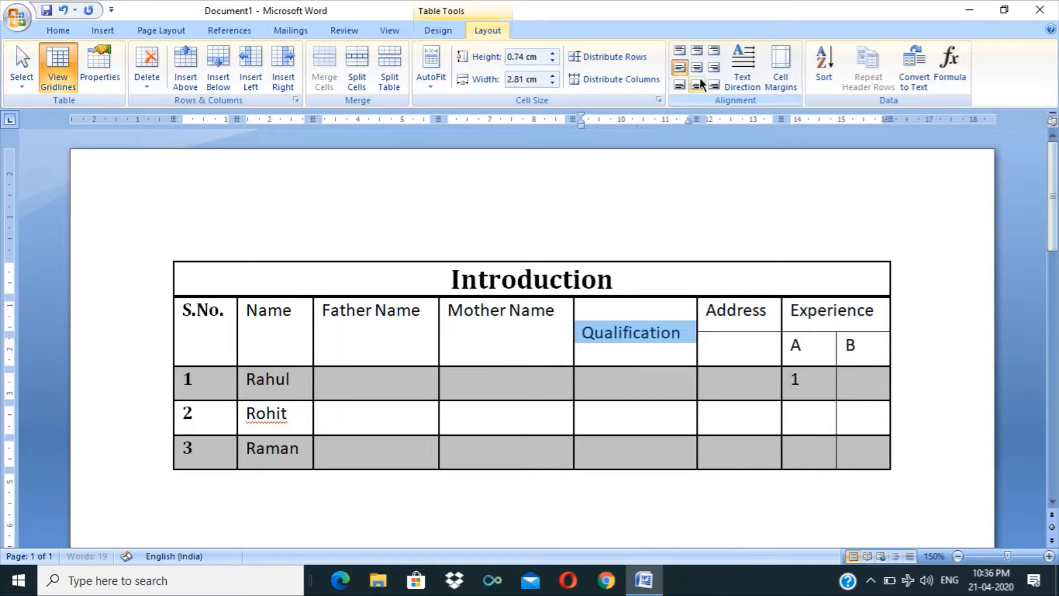
click(697, 54)
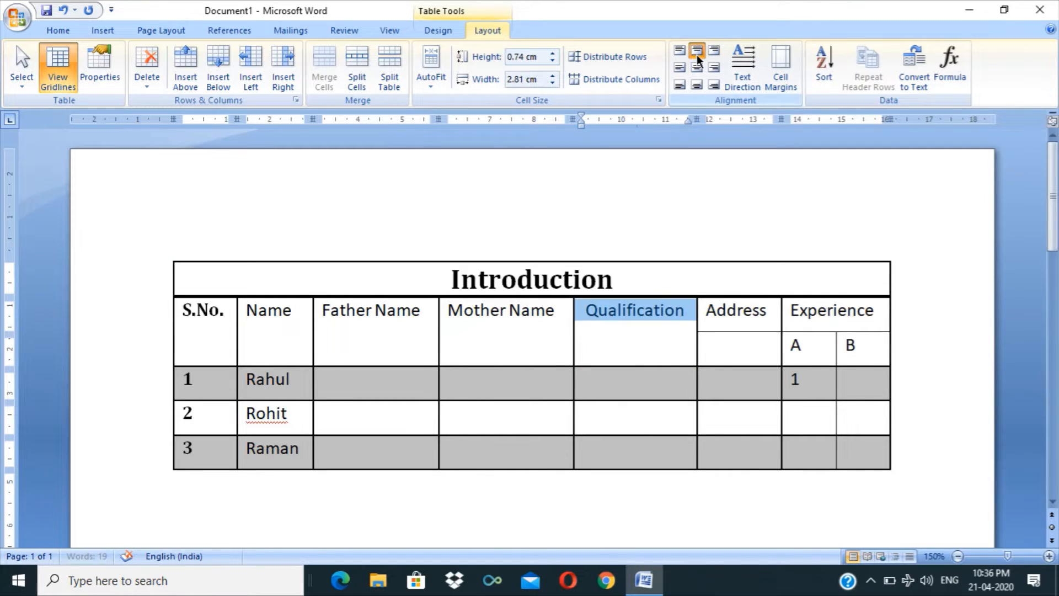
click(599, 310)
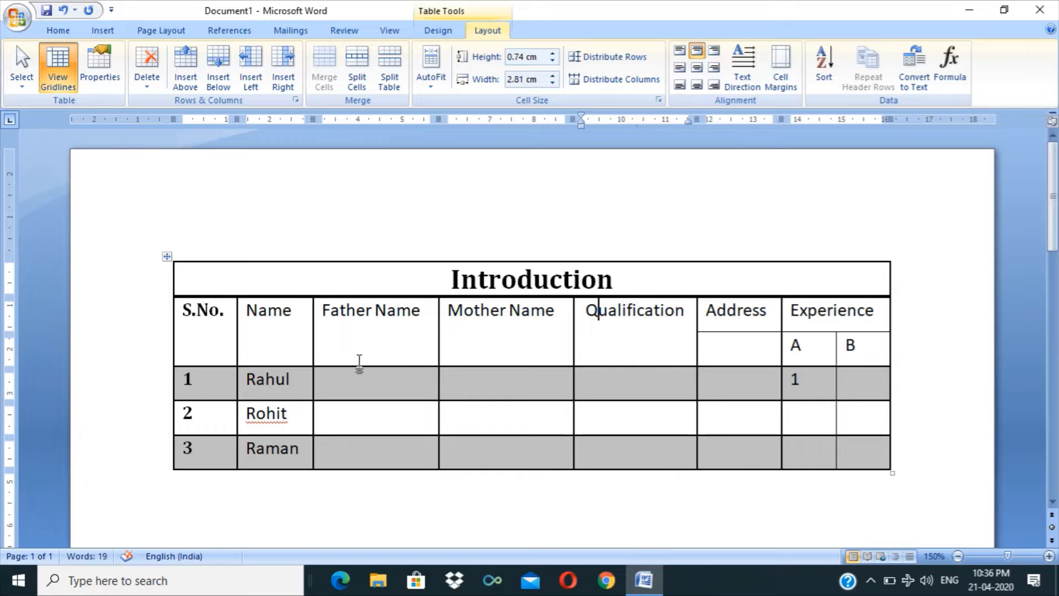
Set the whole table's cell alignment to Align Center.
click(167, 258)
right_click(373, 380)
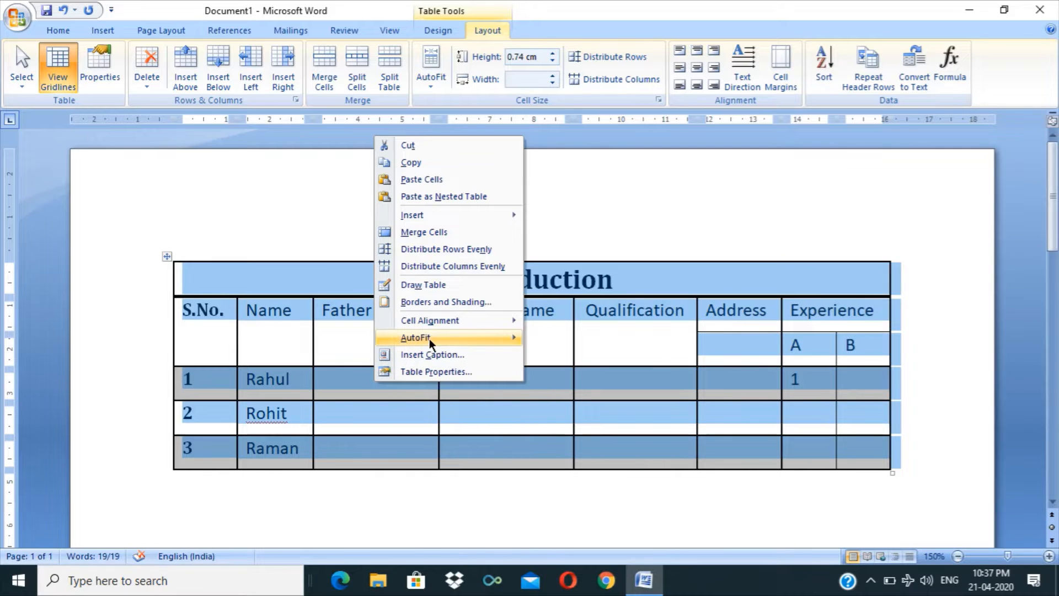
mouse_move(442, 322)
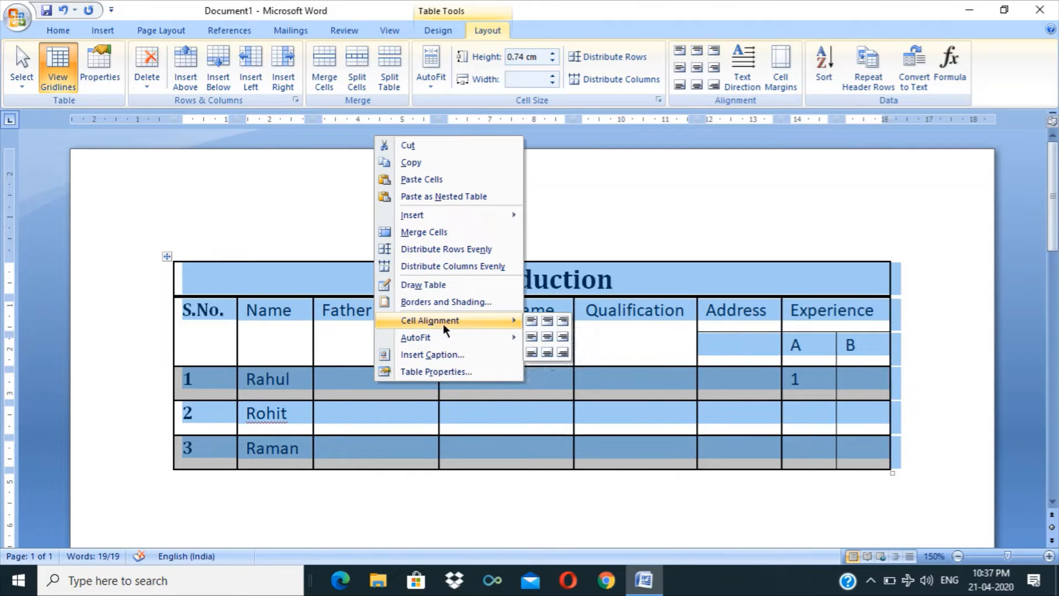
click(547, 338)
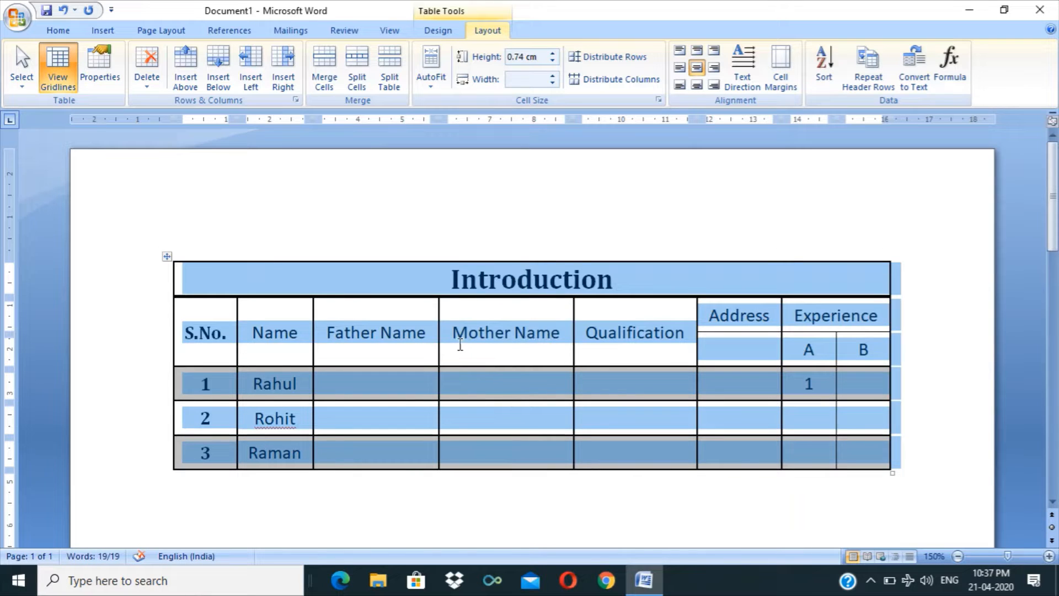
click(460, 343)
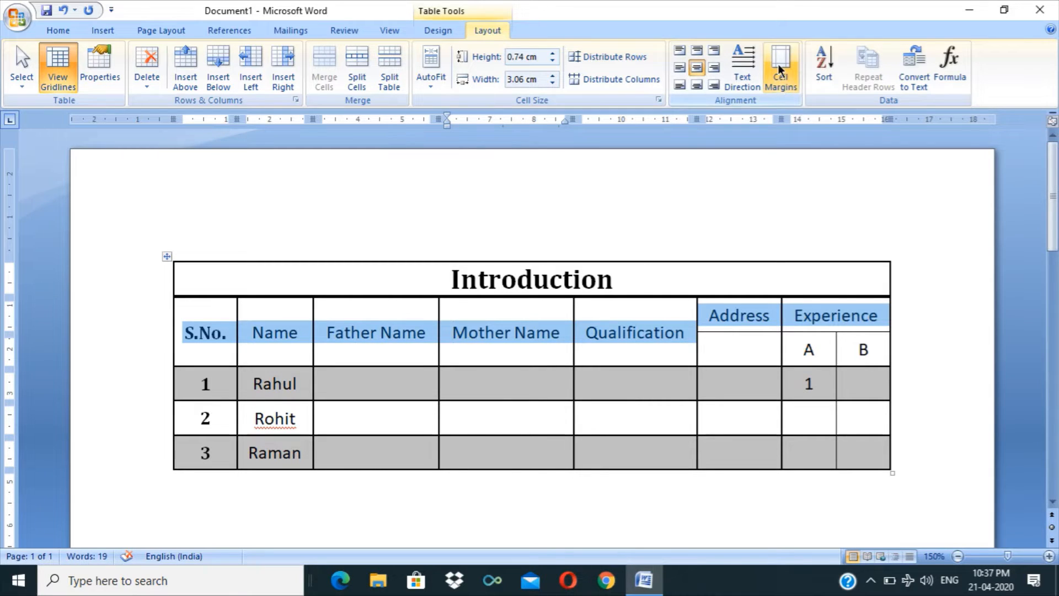
Move through the Mother Name and header cells, ending with Qualification selected.
click(550, 344)
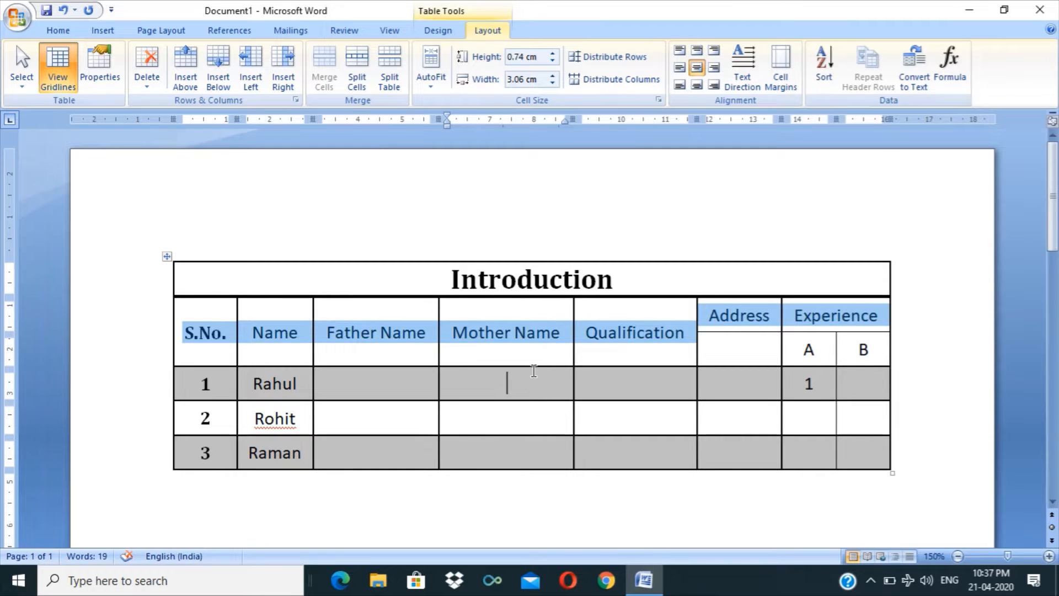
click(515, 350)
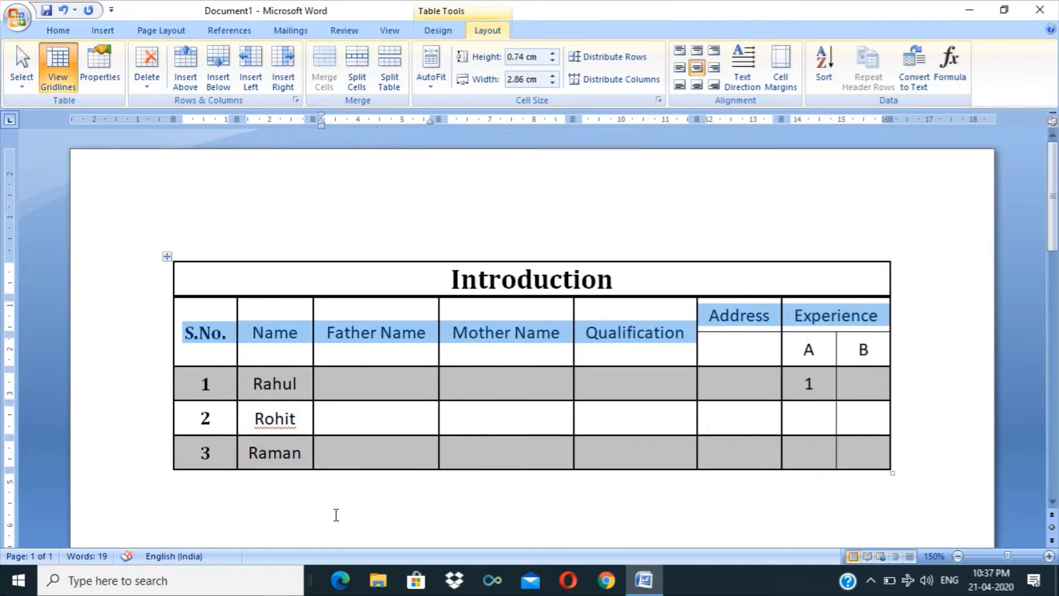
click(336, 515)
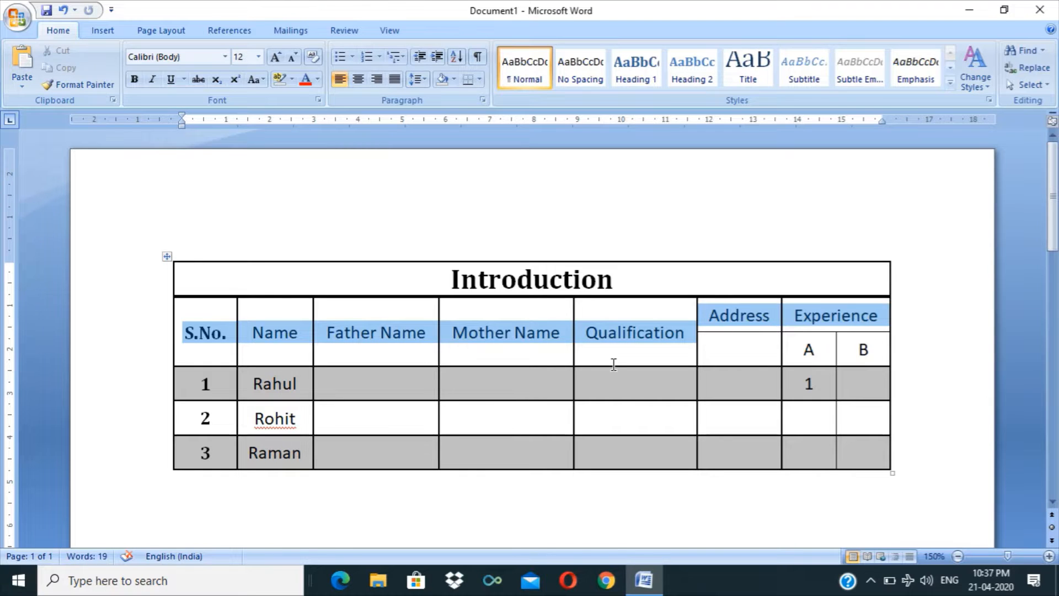
click(567, 334)
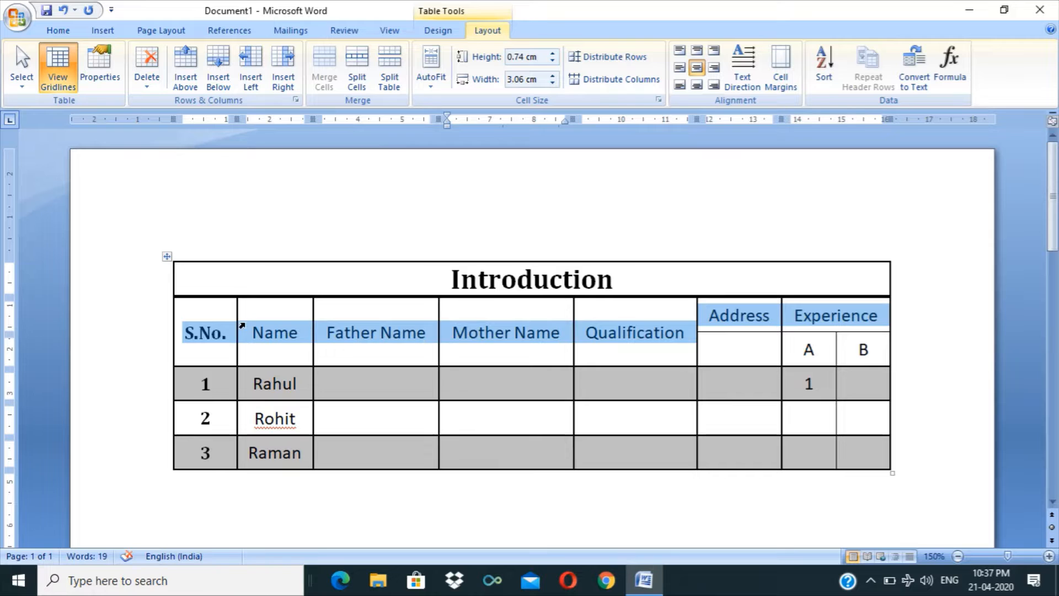
click(162, 337)
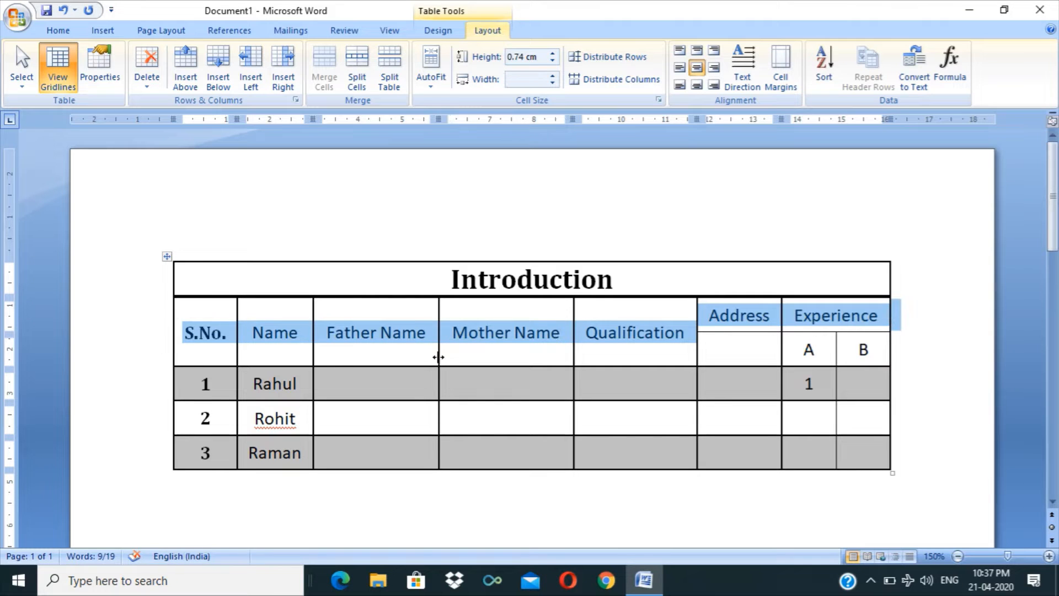
click(452, 333)
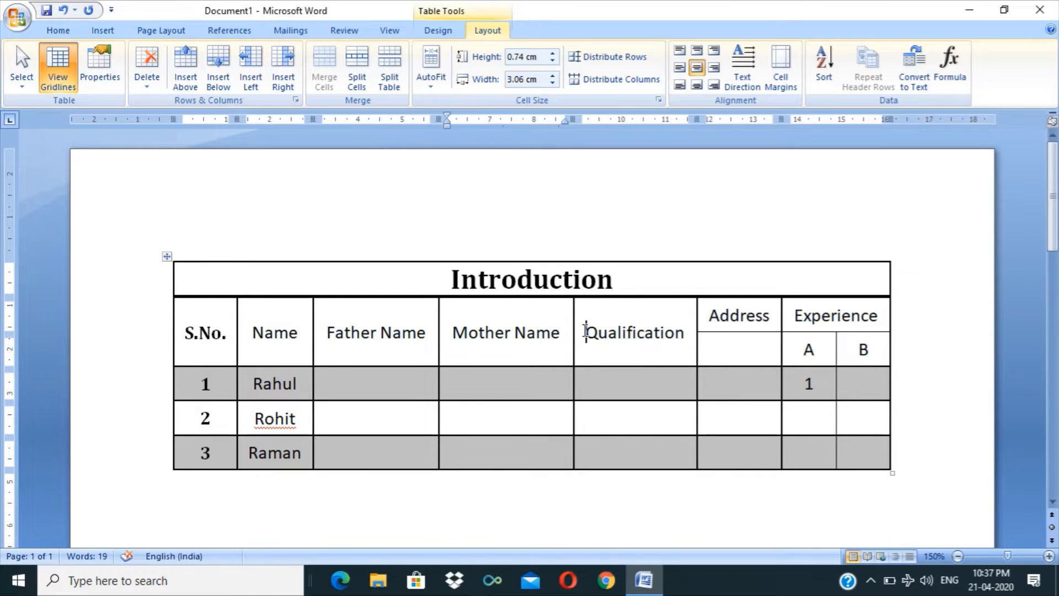
mouse_move(586, 332)
mouse_down()
mouse_move(688, 354)
mouse_move(659, 337)
mouse_move(574, 345)
mouse_up()
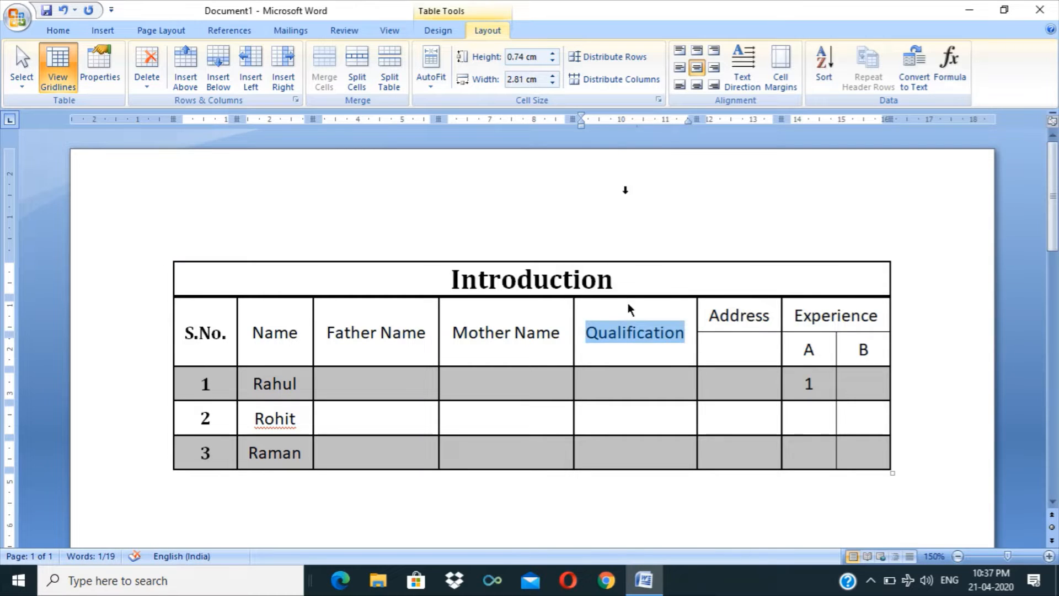
Set the table's default left cell margin to 0 cm.
click(781, 69)
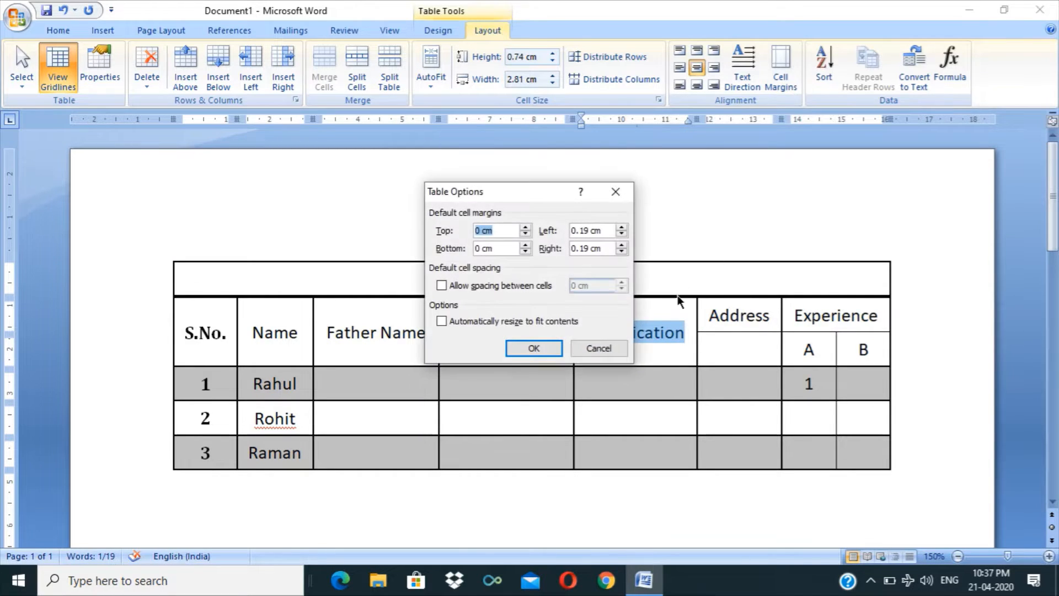
drag(541, 192, 373, 143)
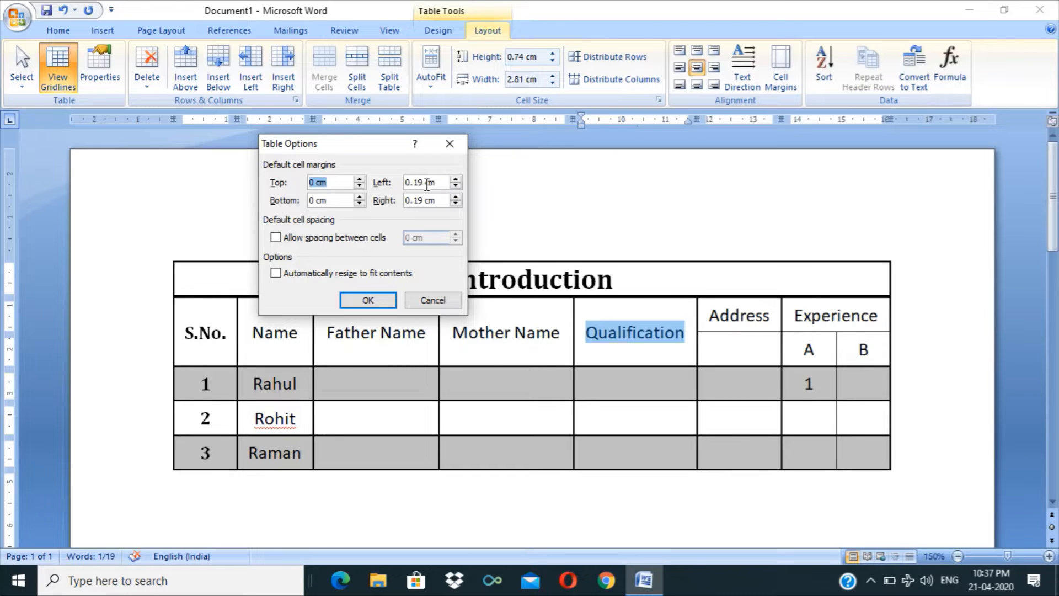
click(455, 180)
click(455, 180)
click(455, 186)
click(455, 186)
click(455, 186)
click(456, 186)
click(455, 186)
click(455, 186)
click(382, 304)
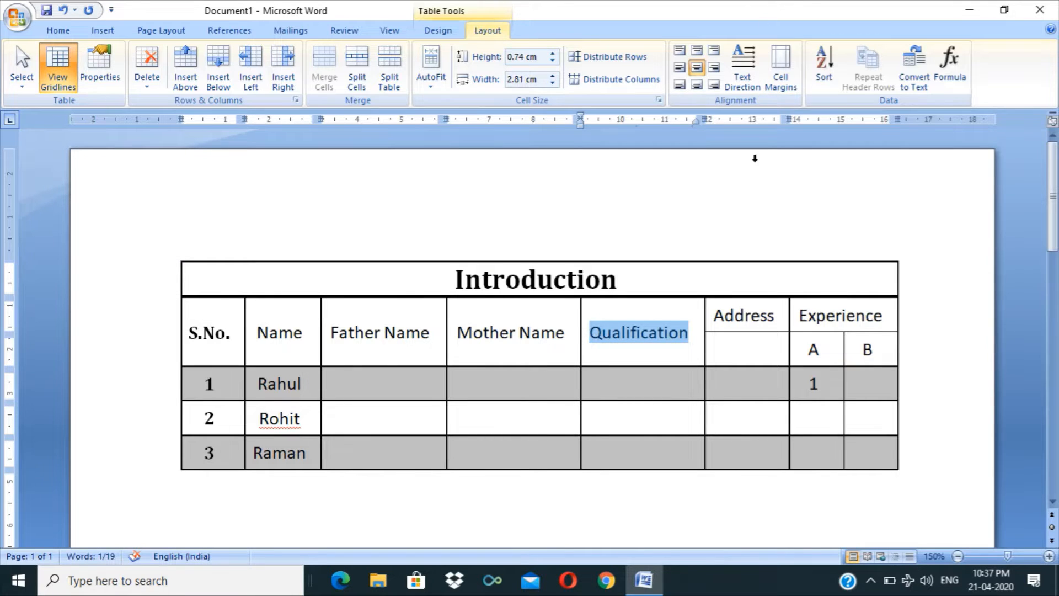
Set the table's default right cell margin to 0 cm as well.
click(778, 77)
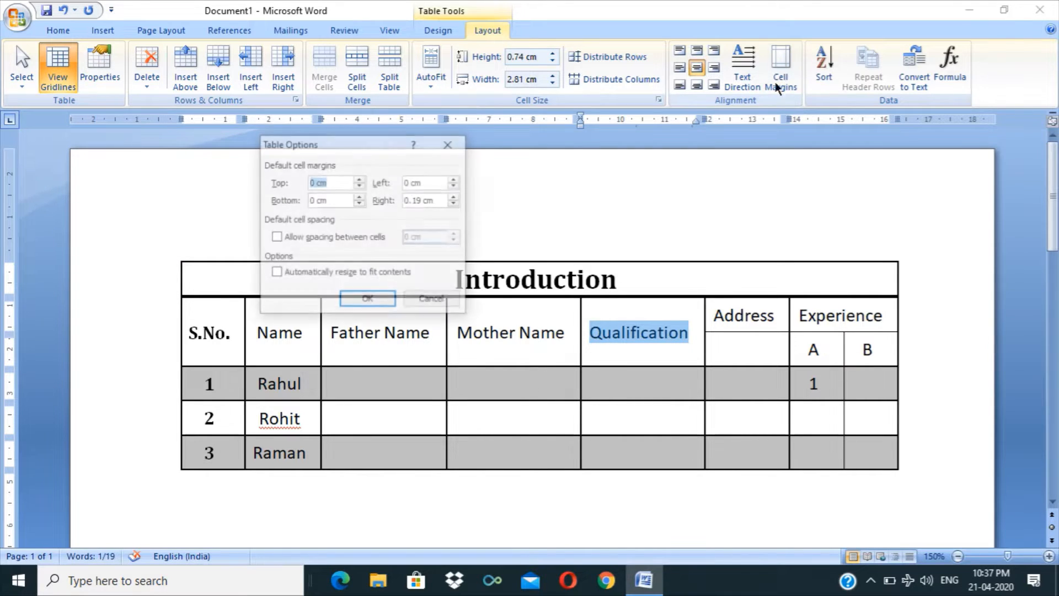
click(455, 203)
click(389, 302)
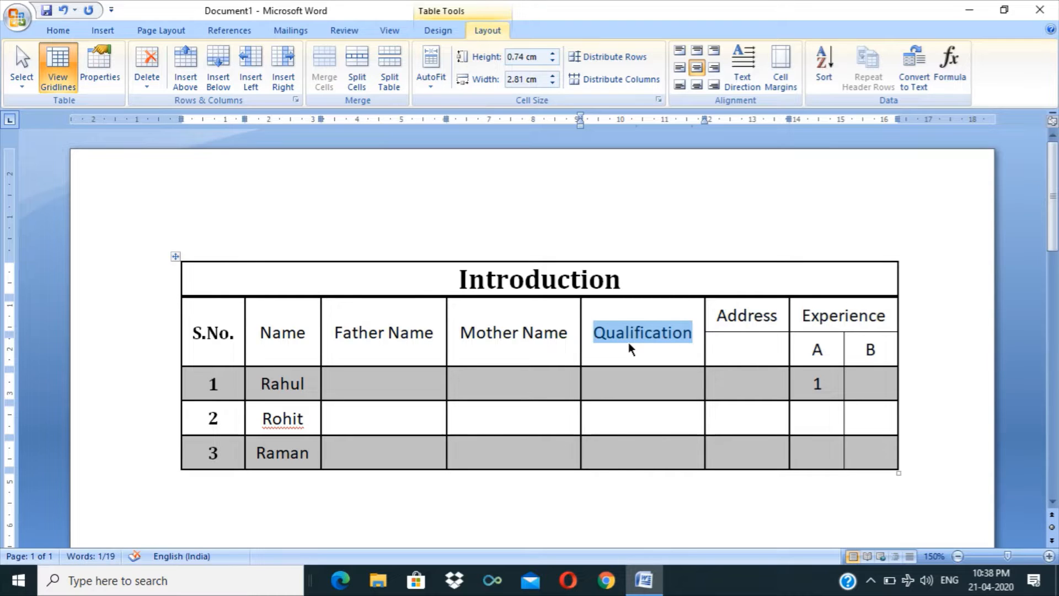
key(ctrl+l)
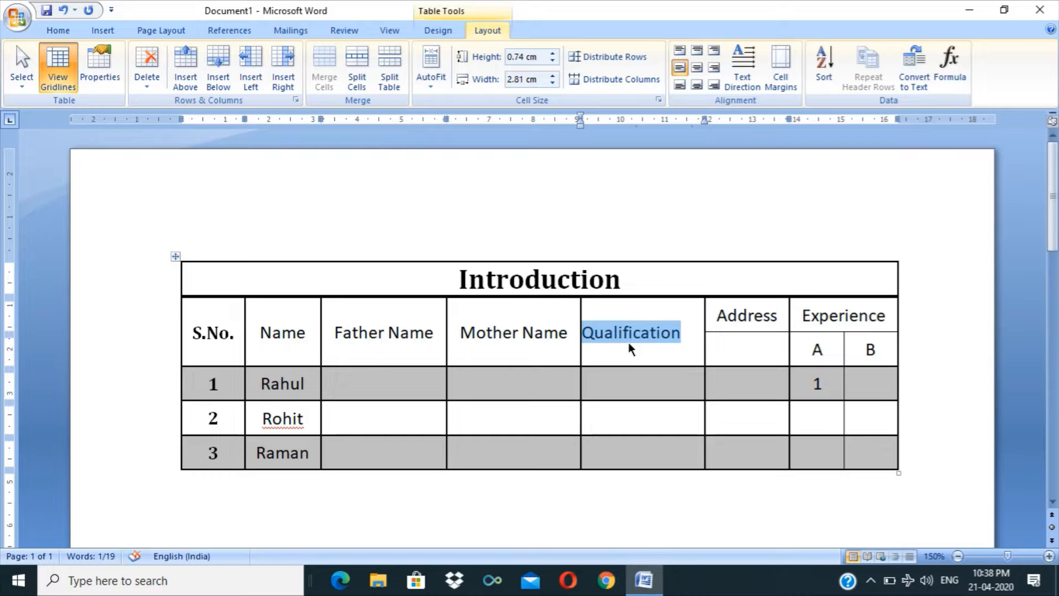
key(ctrl+e)
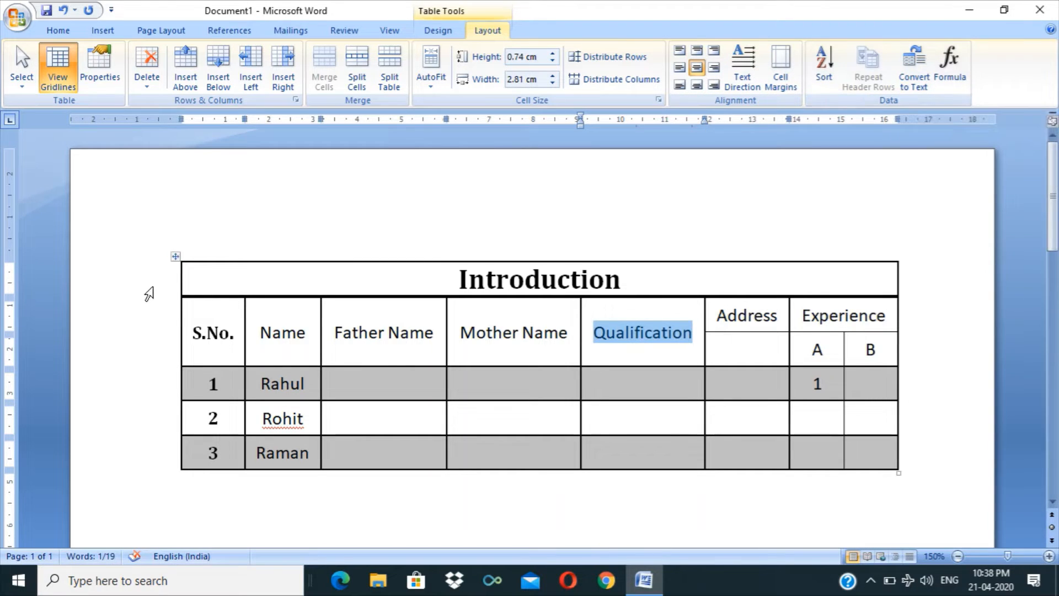
drag(149, 293, 218, 480)
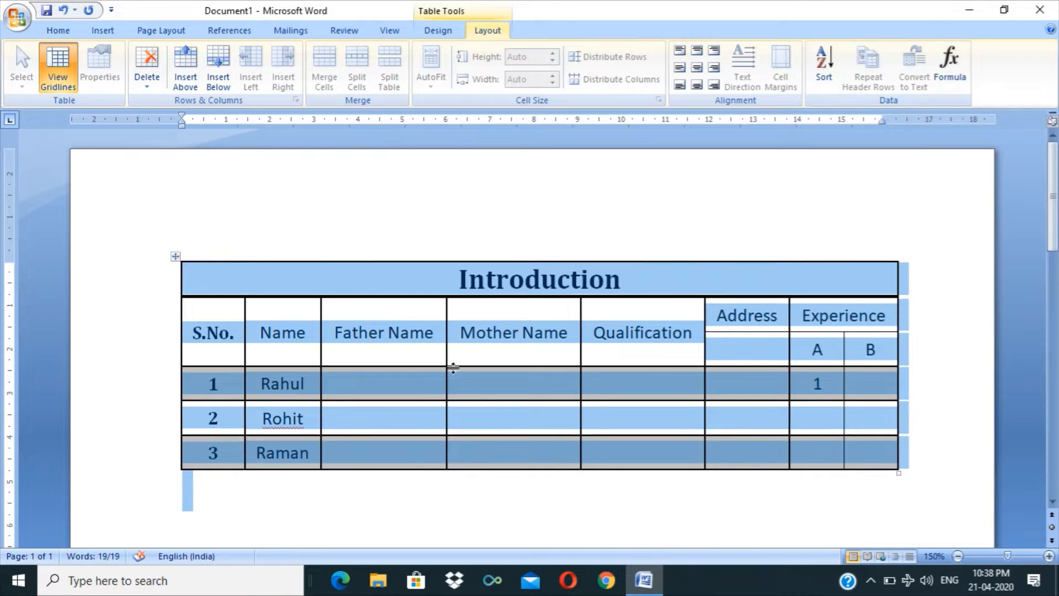
click(213, 272)
drag(201, 279, 851, 464)
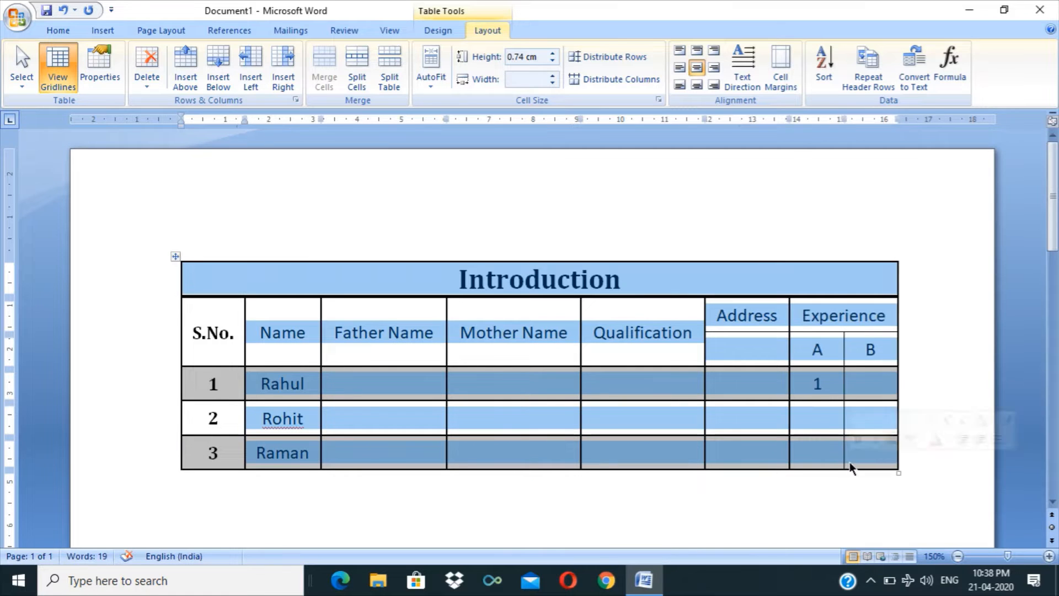
click(914, 68)
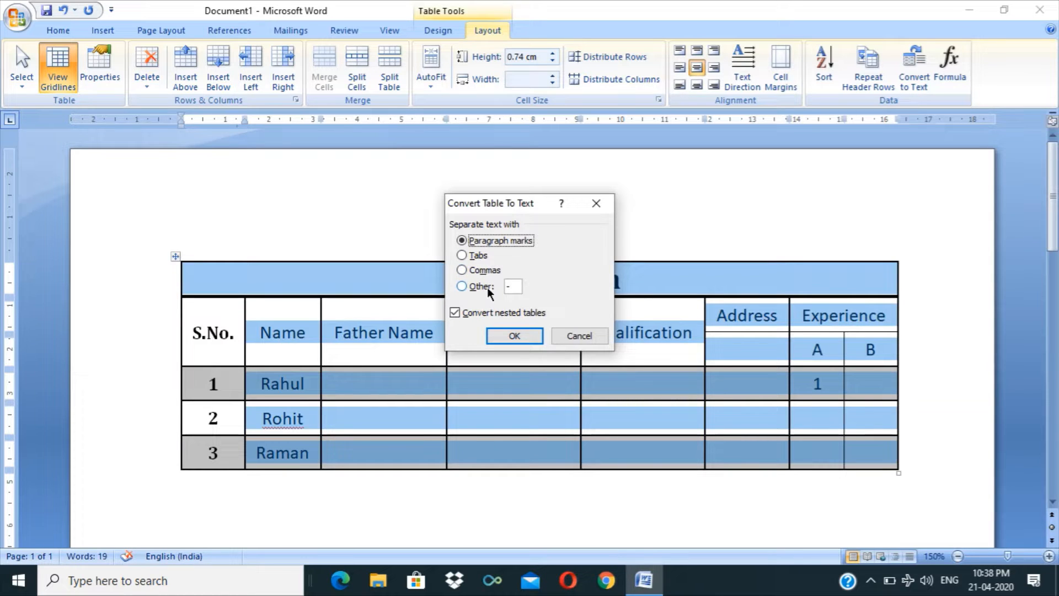
click(531, 340)
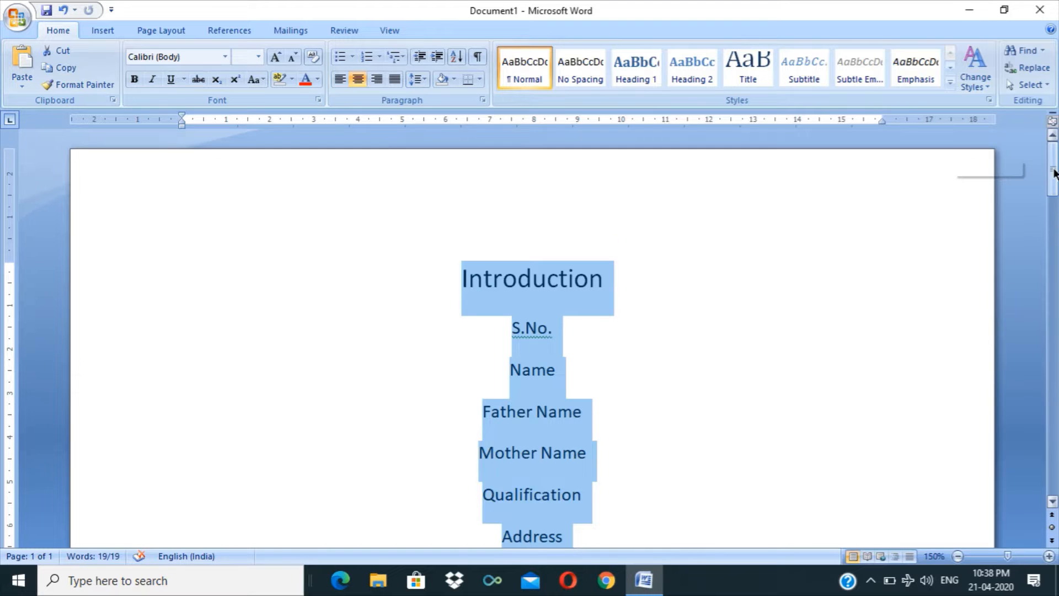
mouse_move(1050, 188)
mouse_down()
mouse_move(1051, 329)
mouse_move(1051, 186)
mouse_up()
key(ctrl+z)
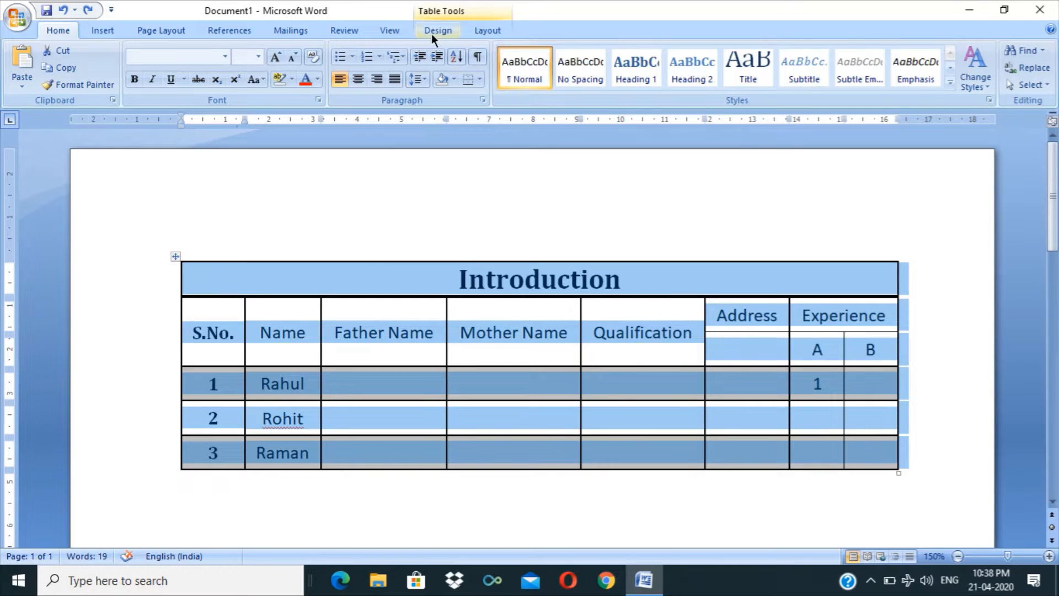
Delete the selected Introduction table with Backspace, leaving a blank page.
click(476, 31)
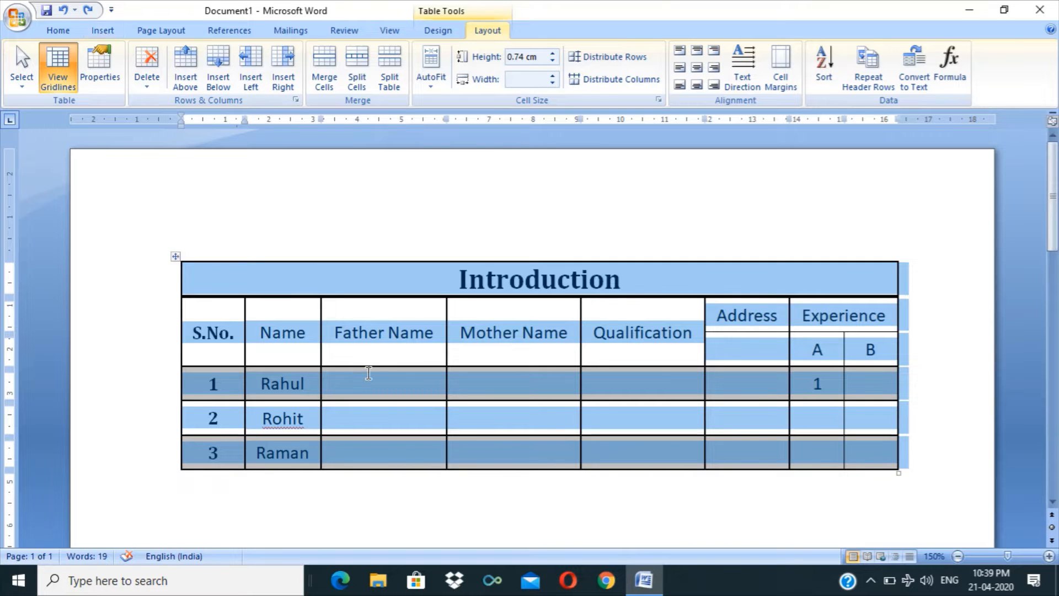
key(BackSpace)
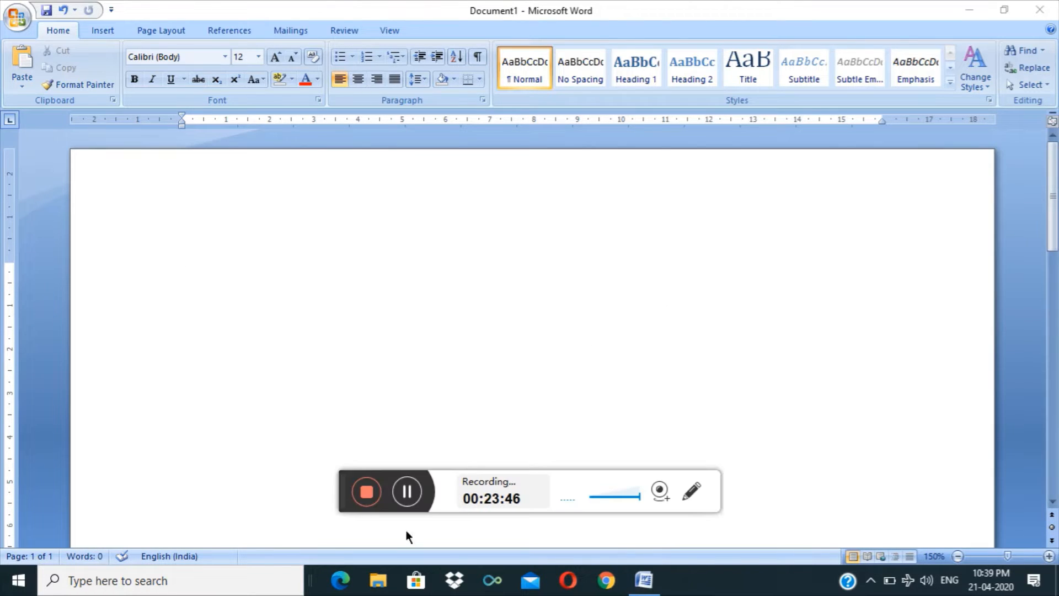
Click into the blank page and show the Insert ribbon tab.
click(406, 491)
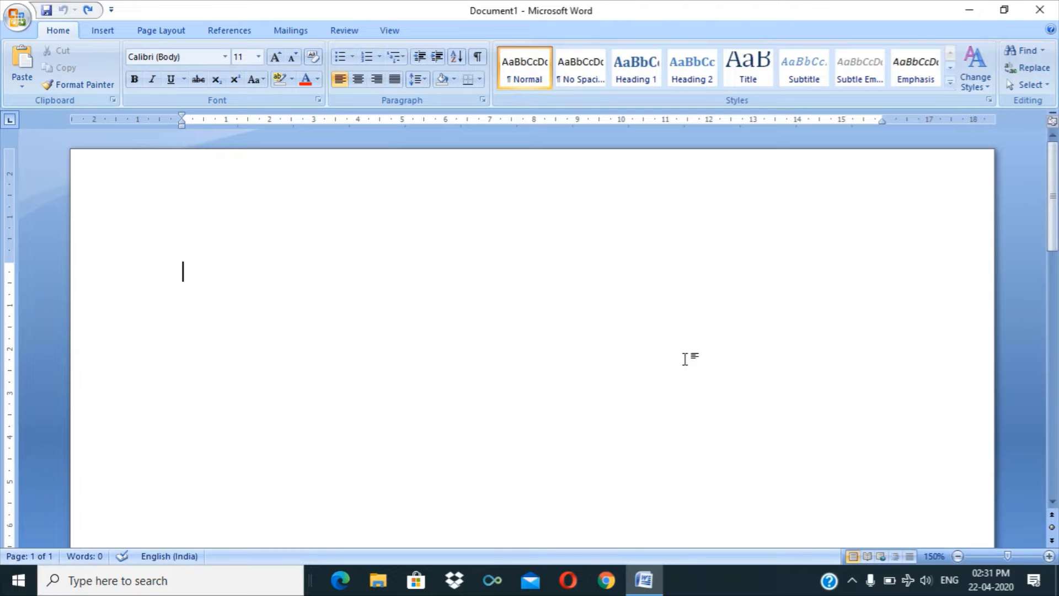
click(117, 26)
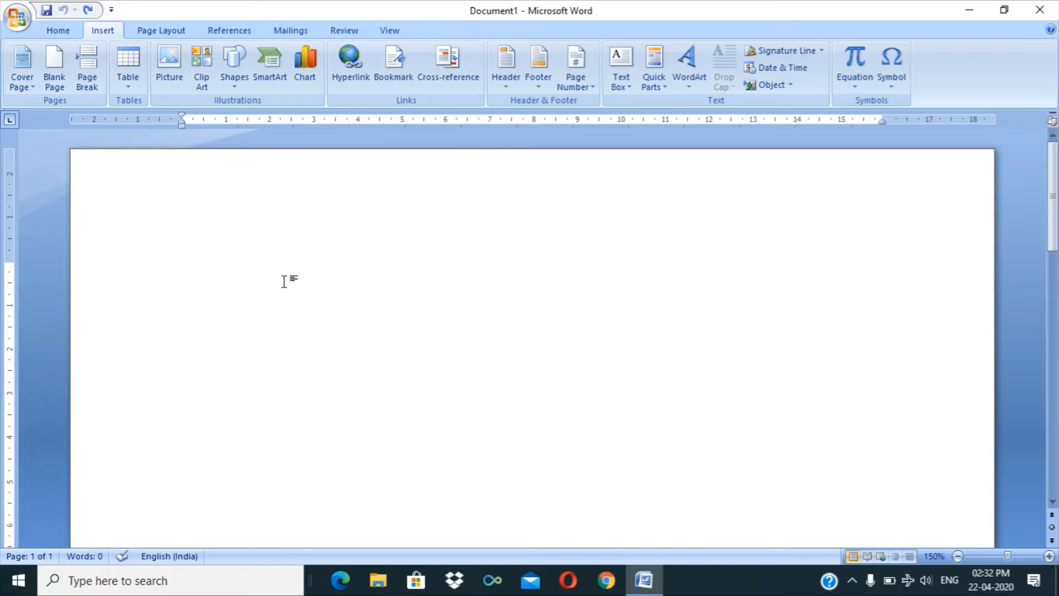
Generate sample paragraphs with =rand() and add an empty line after the first paragraph.
text(=rand)
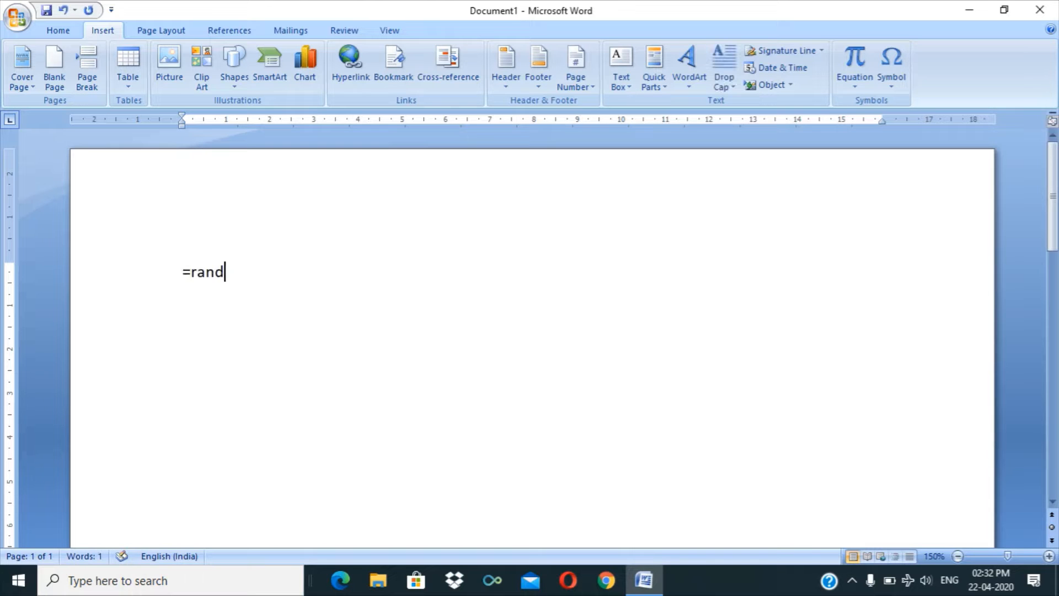
text(())
key(Return)
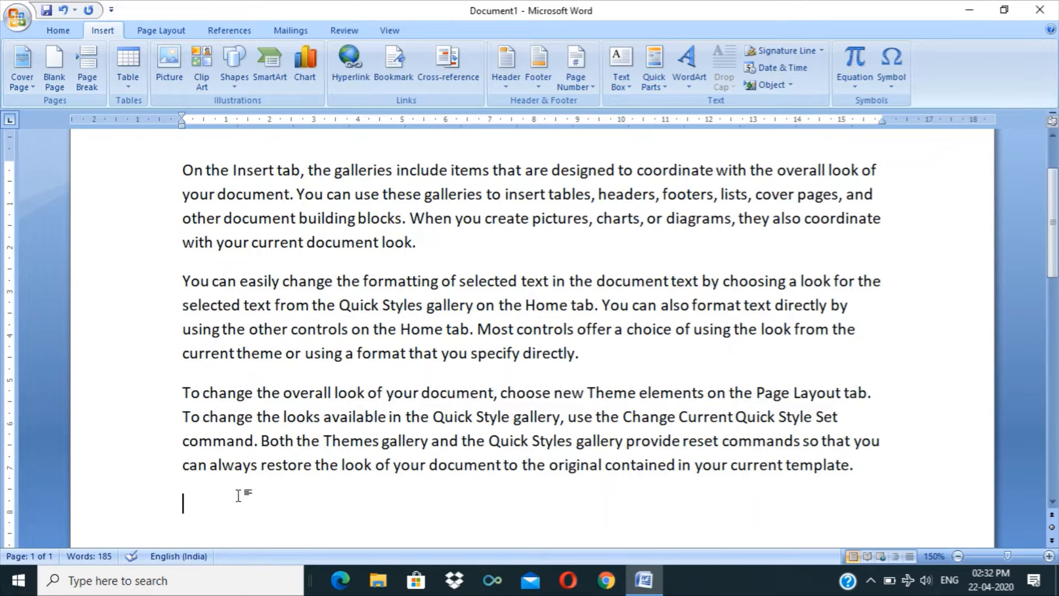
click(456, 245)
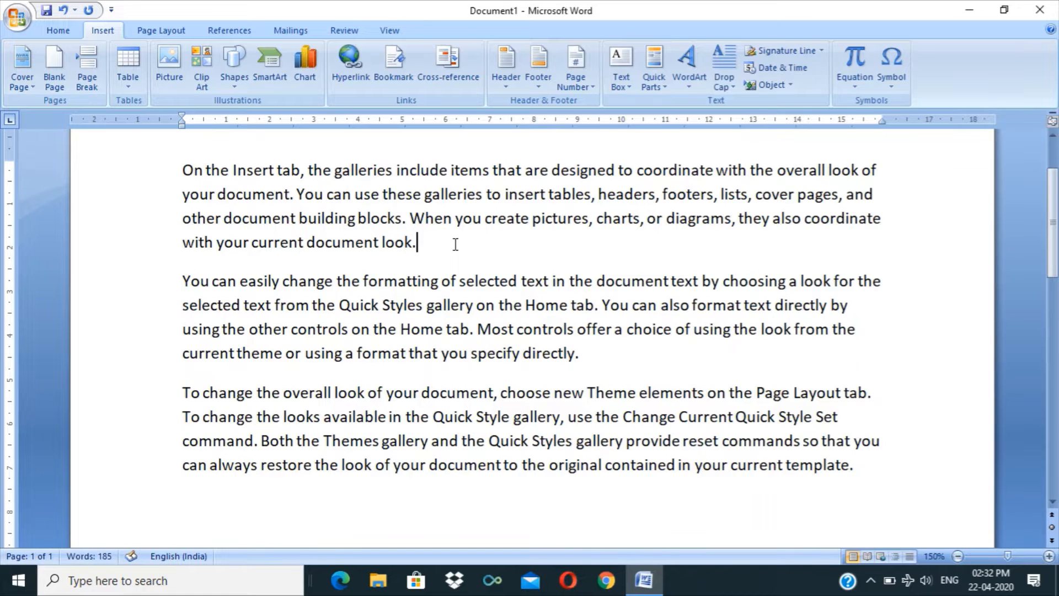
key(Return)
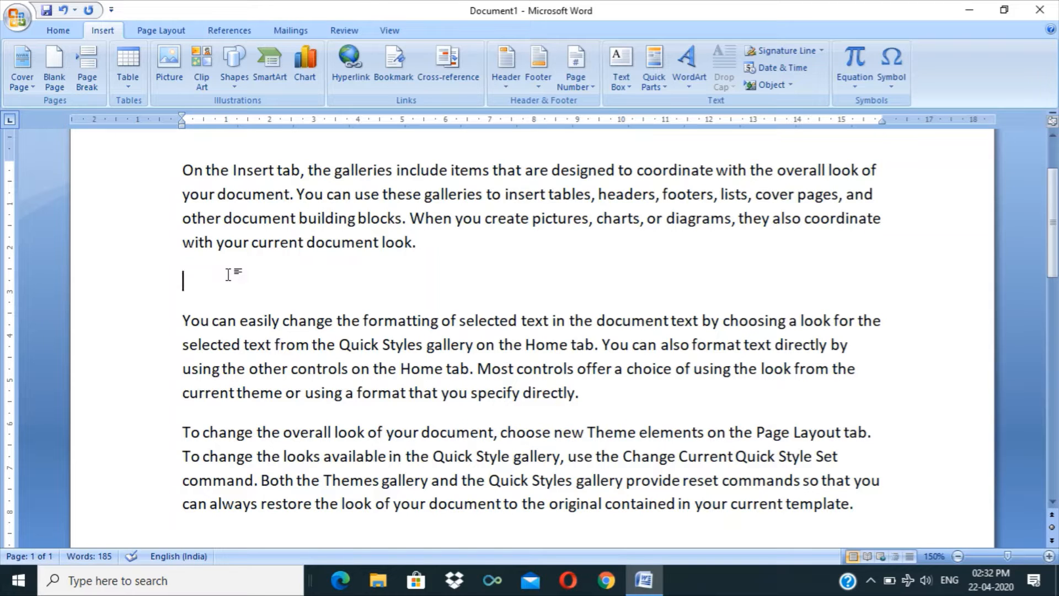
Insert the picture 20200420_183342 from the Video Projects folder into the document.
click(178, 62)
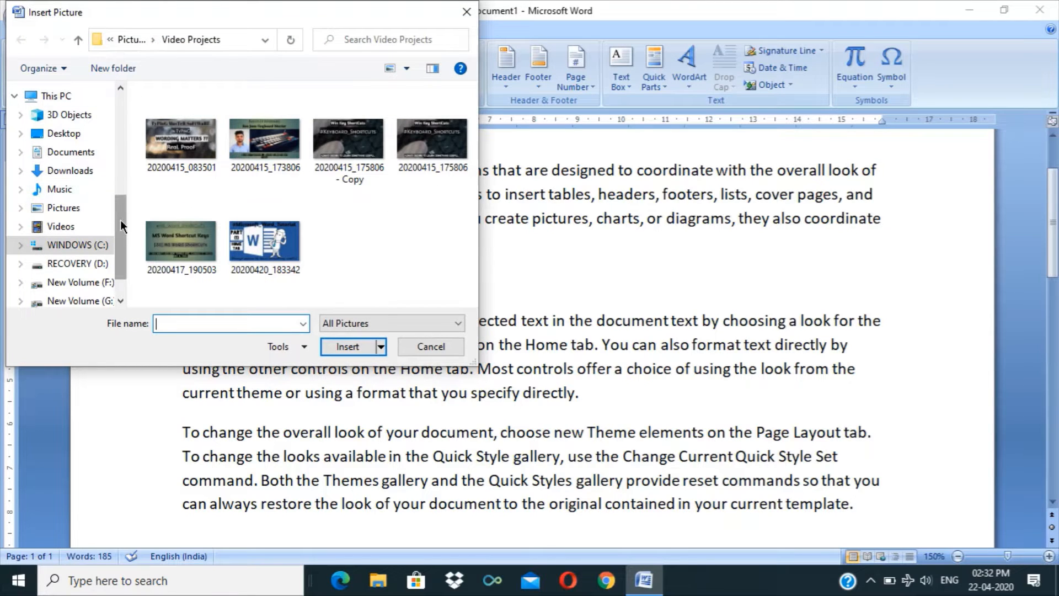
mouse_move(121, 219)
mouse_down()
mouse_move(124, 97)
mouse_move(119, 226)
mouse_up()
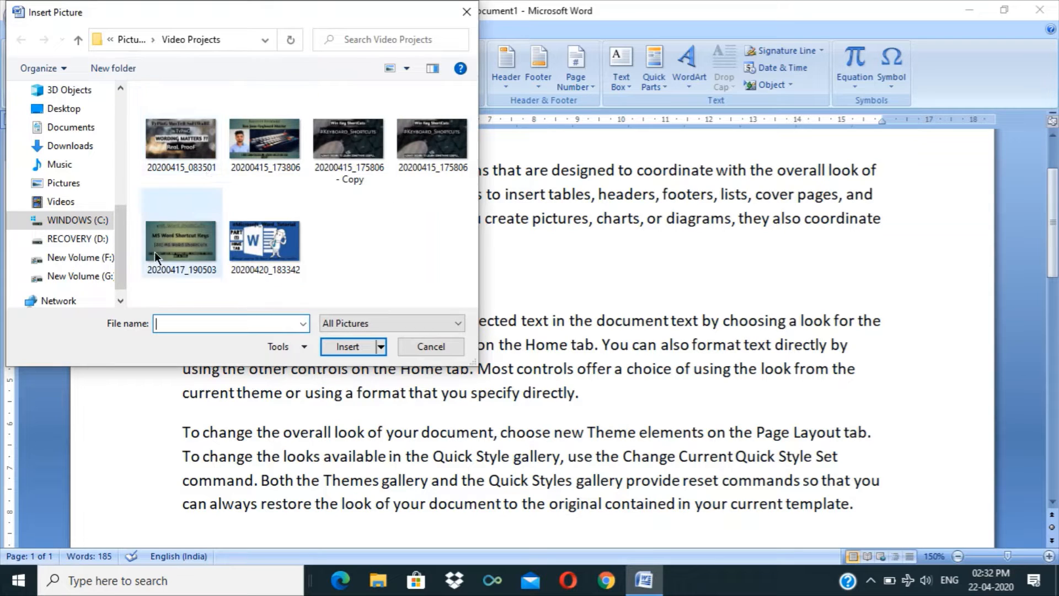
drag(118, 236, 116, 179)
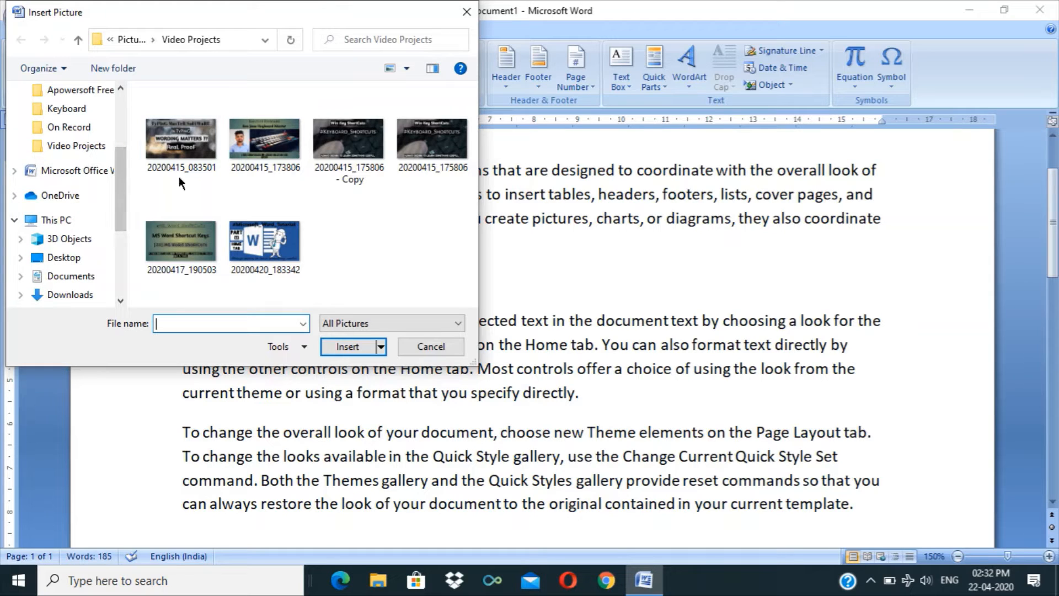
click(274, 234)
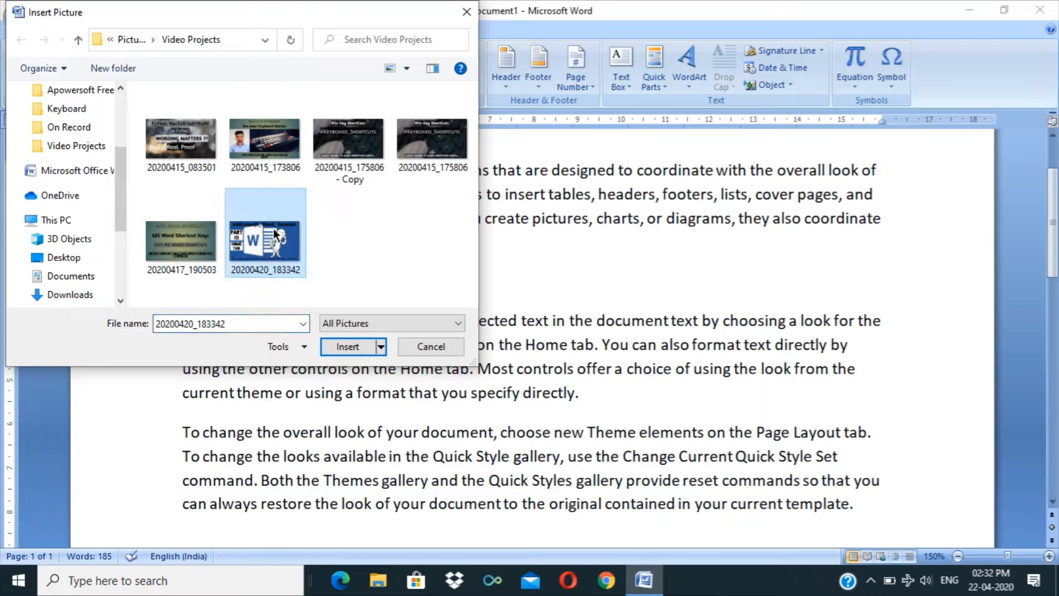
click(339, 344)
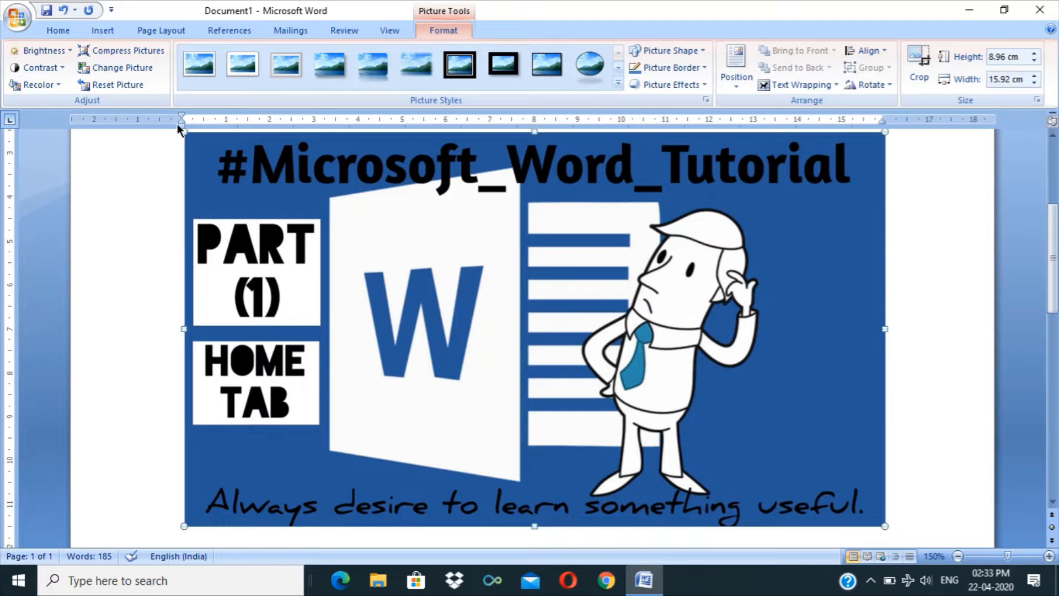
scroll(1051, 254, up, 1)
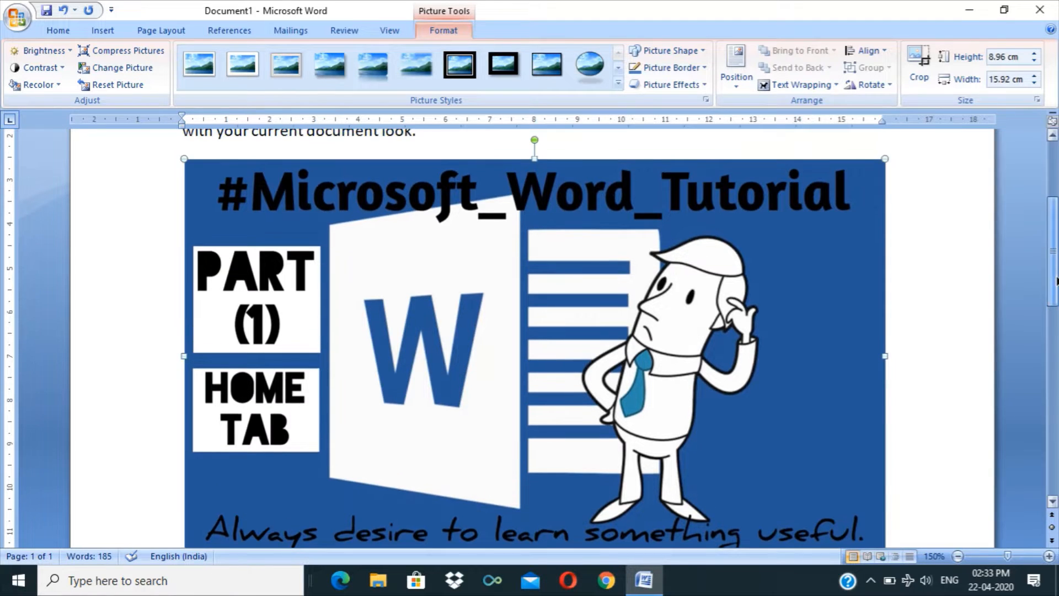
mouse_move(885, 160)
mouse_down()
mouse_move(906, 143)
mouse_move(885, 159)
mouse_up()
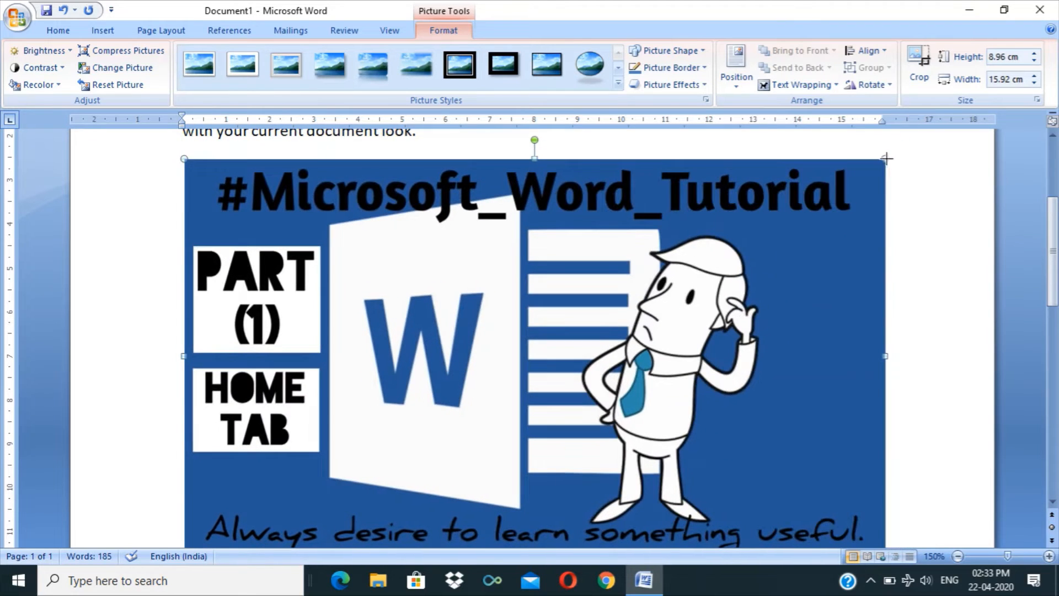
drag(534, 159, 536, 206)
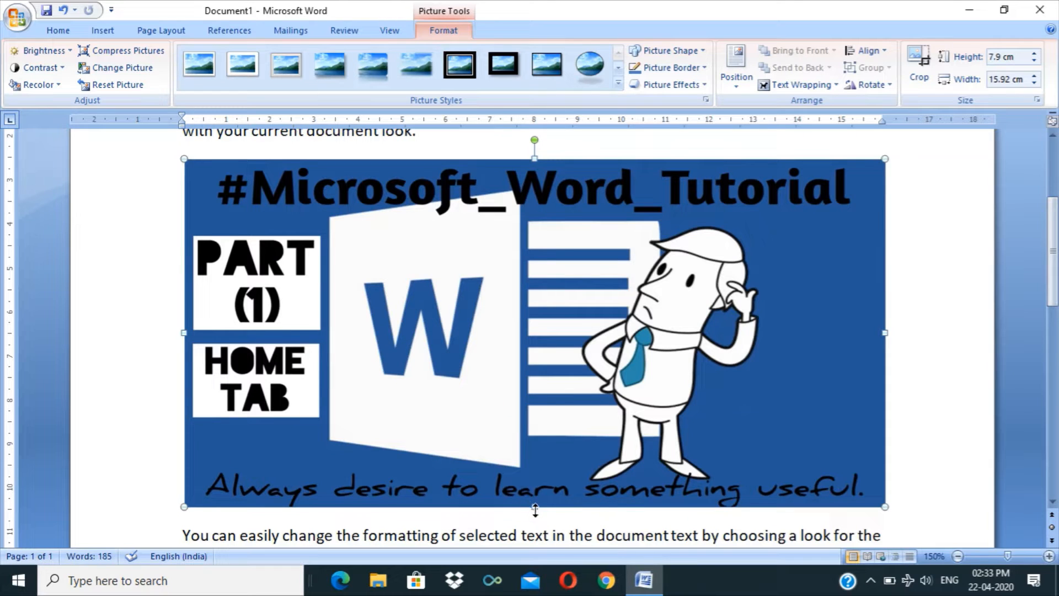
key(ctrl+z)
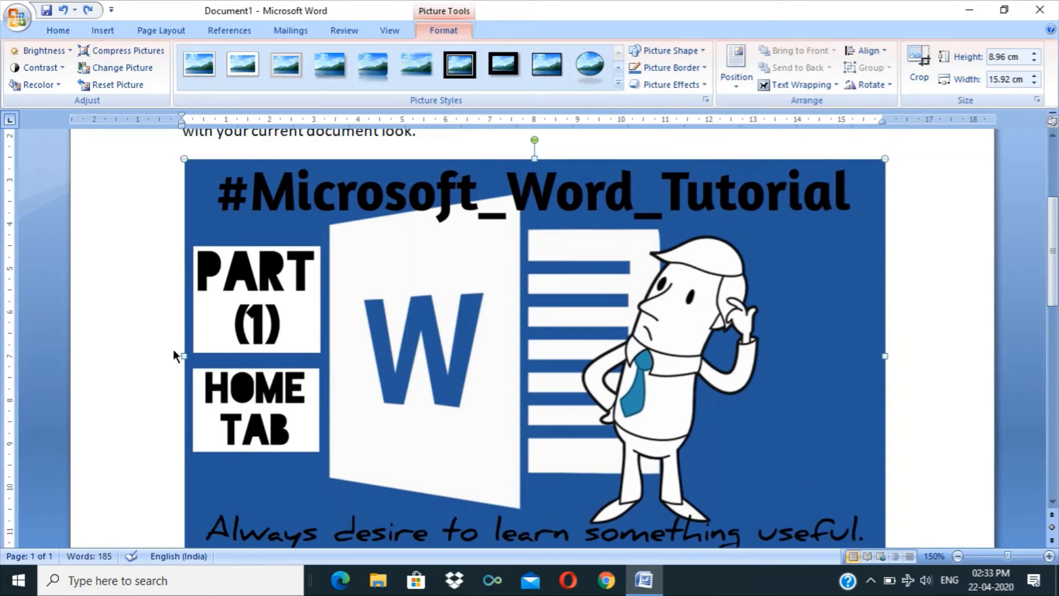
drag(185, 356, 409, 356)
key(ctrl+z)
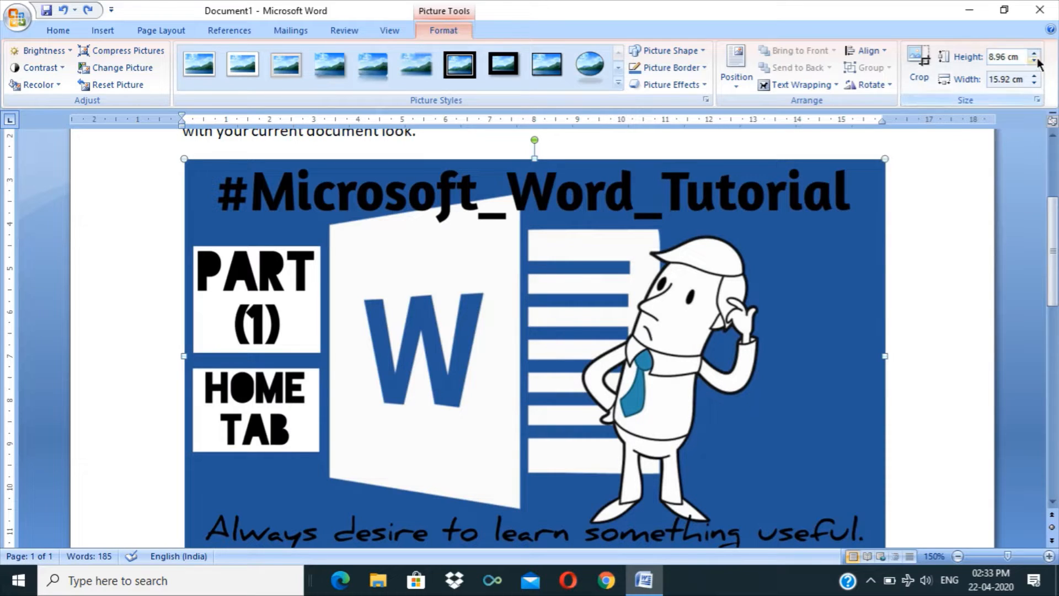
click(925, 246)
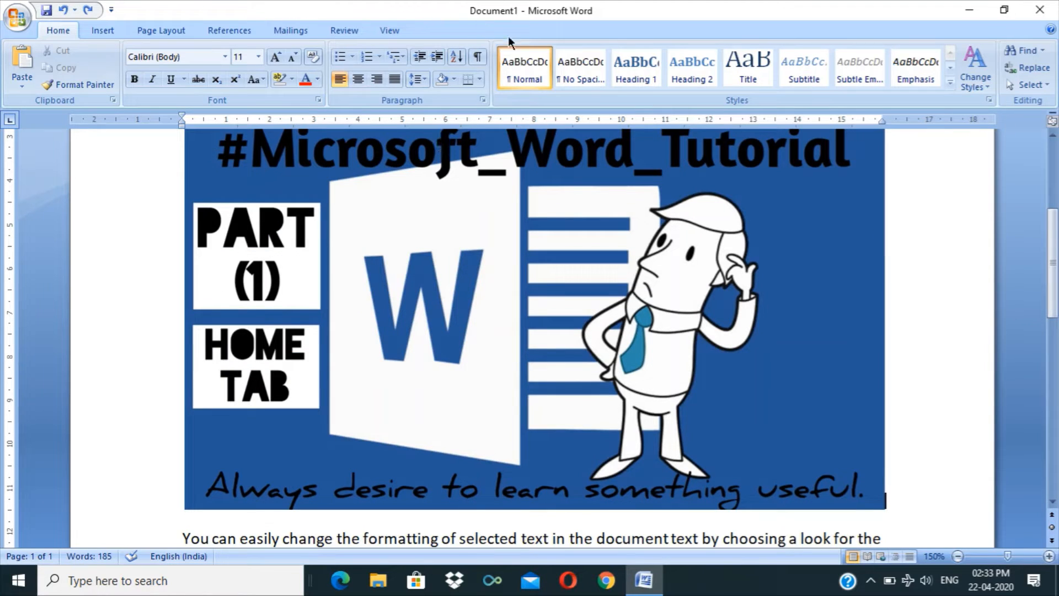
Nudge the tutorial picture's height and width with the spinners, ending at 14.6 cm wide.
double_click(466, 291)
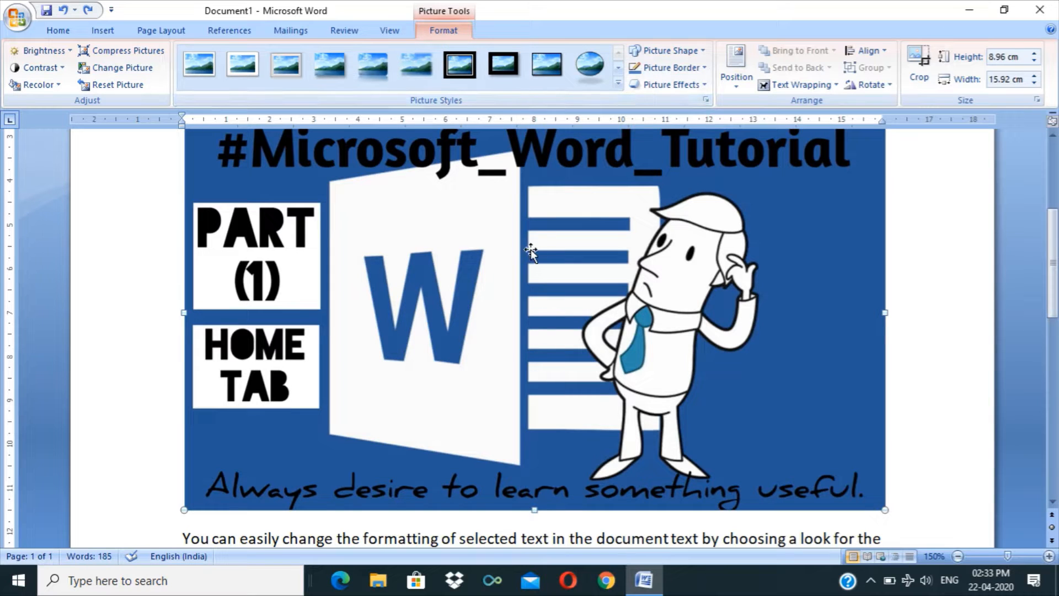
click(1034, 61)
click(1034, 61)
click(1034, 60)
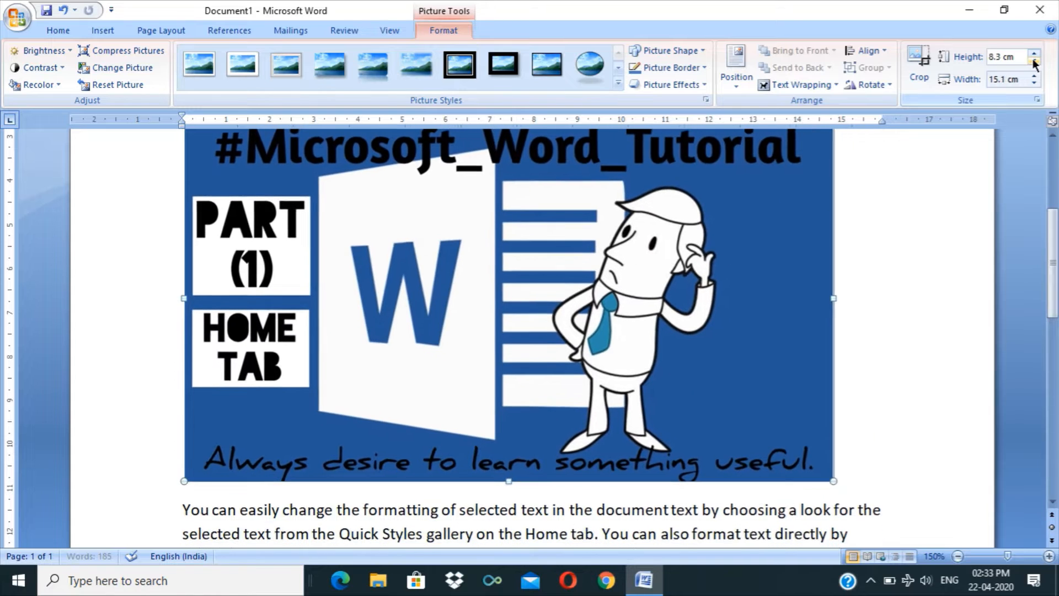
click(1034, 62)
click(1035, 63)
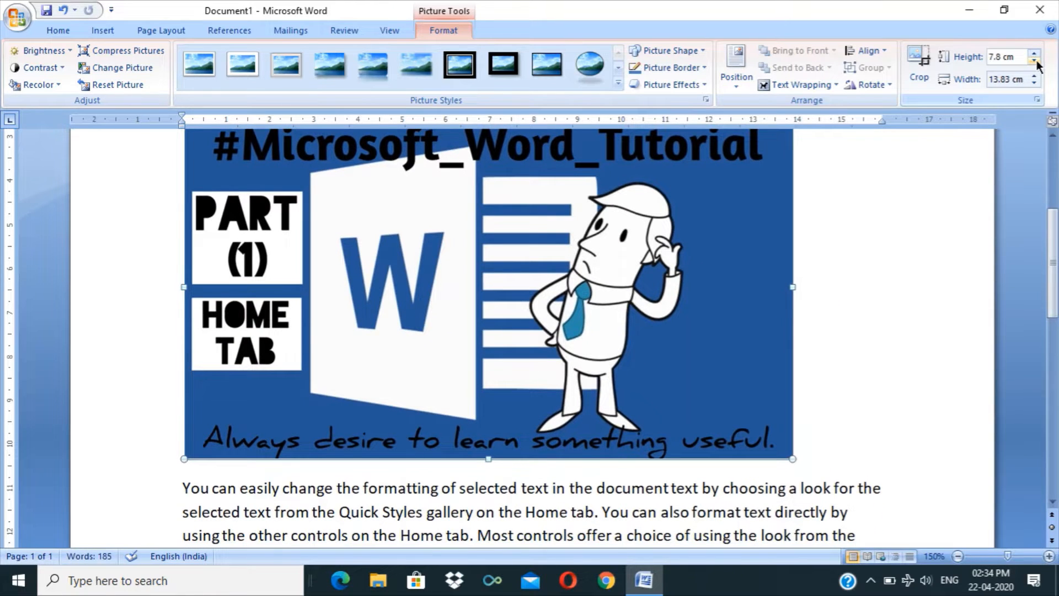
click(1035, 64)
click(1035, 55)
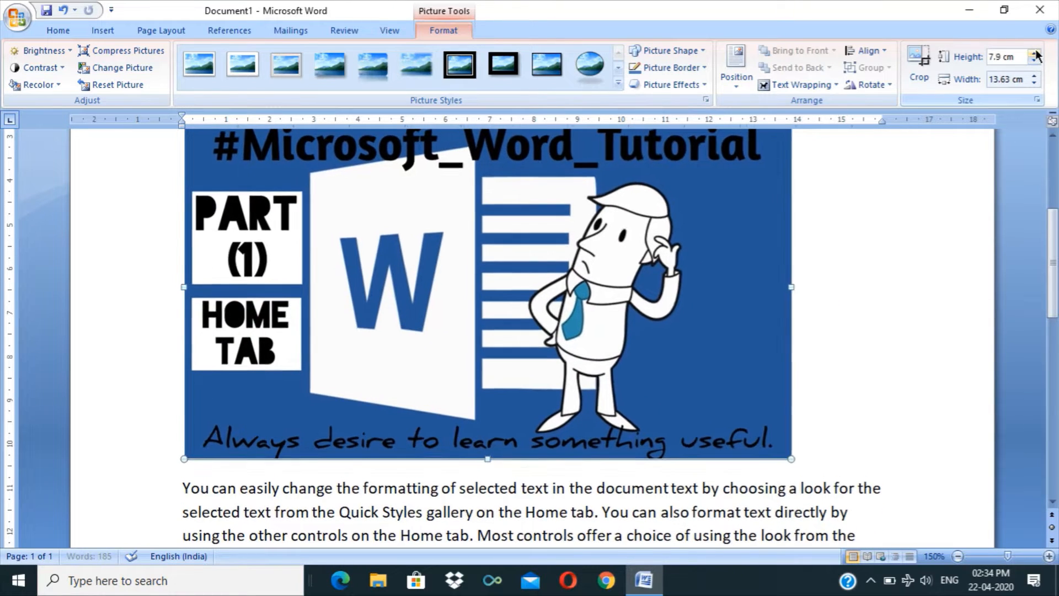
click(1035, 55)
click(1035, 55)
click(1035, 54)
click(1035, 55)
click(1035, 54)
click(1035, 77)
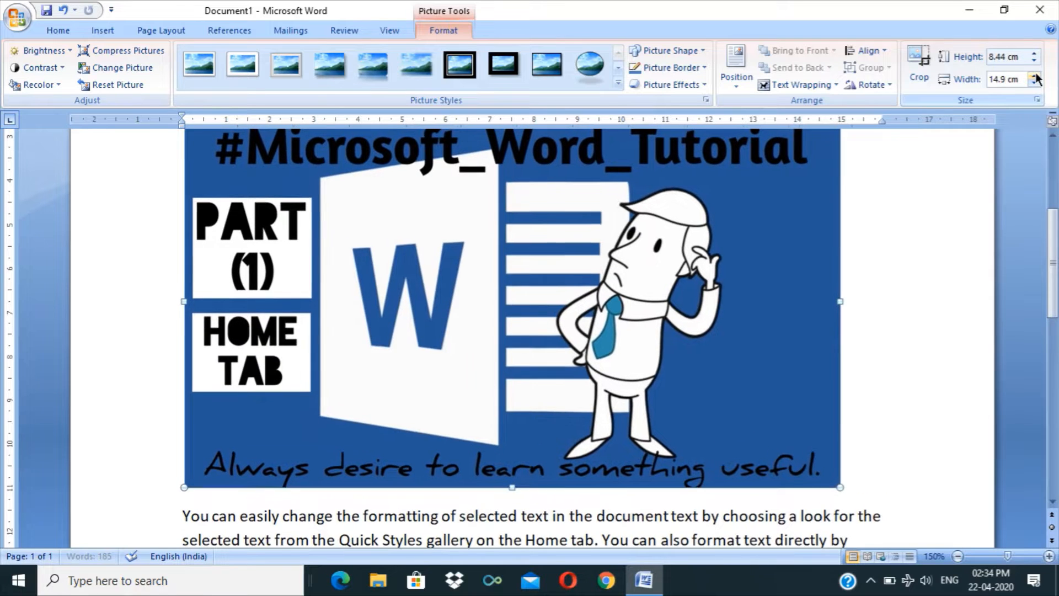
click(1035, 76)
click(1035, 76)
click(1035, 83)
click(1035, 83)
click(1035, 83)
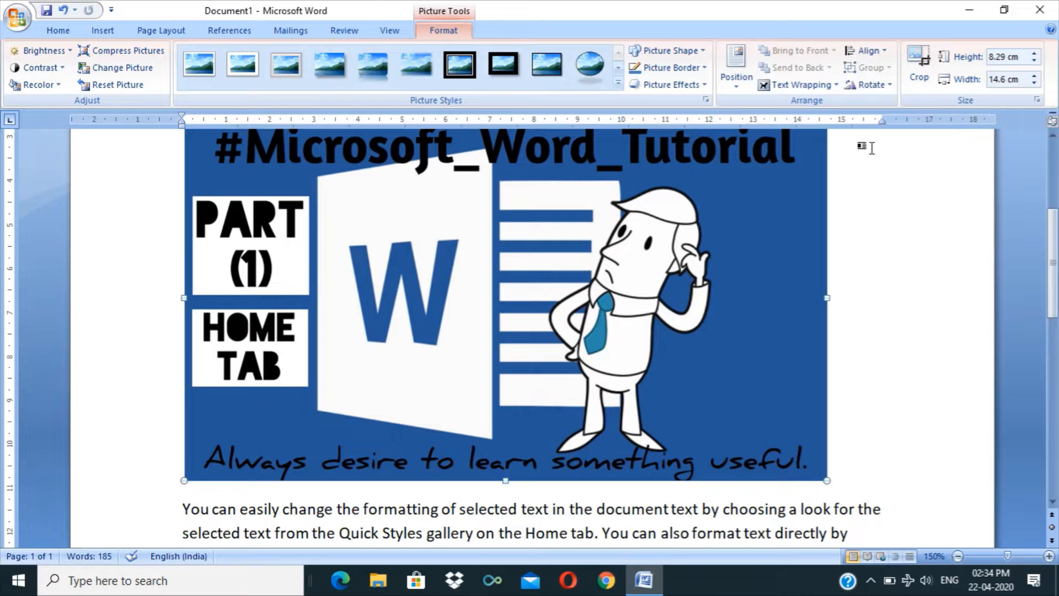
Enter 10 cm as the picture's height and 10 cm as its width.
click(1006, 55)
key(BackSpace)
key(BackSpace)
key(BackSpace)
key(BackSpace)
text(10)
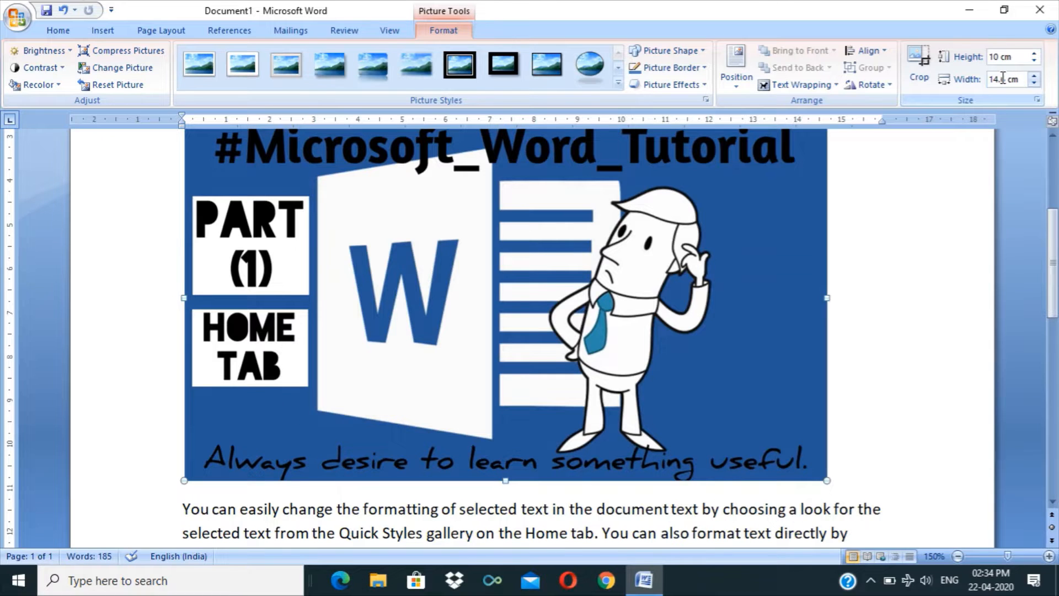
key(Tab)
text(10)
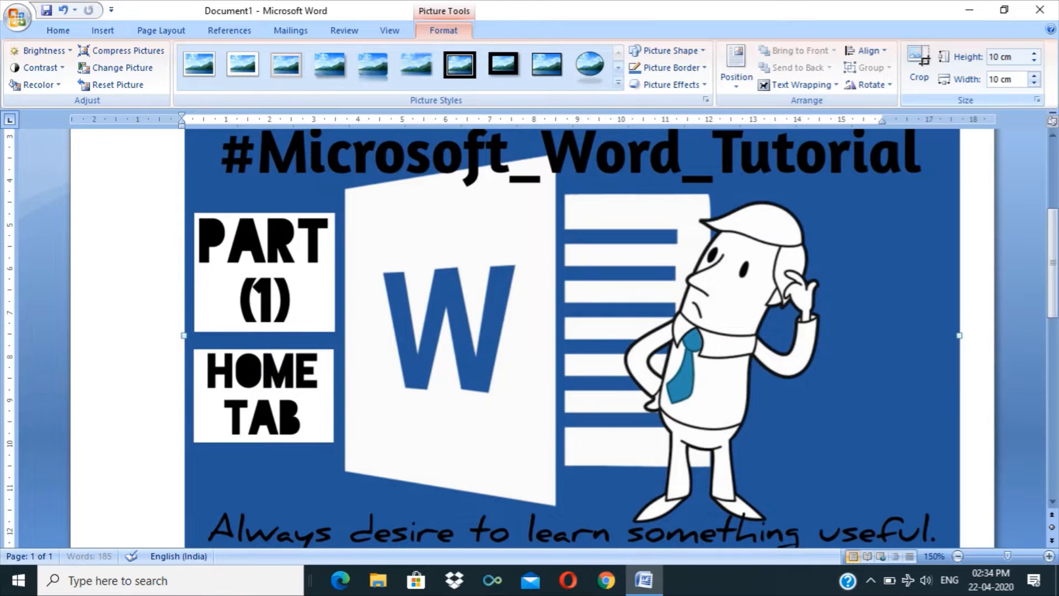
key(Return)
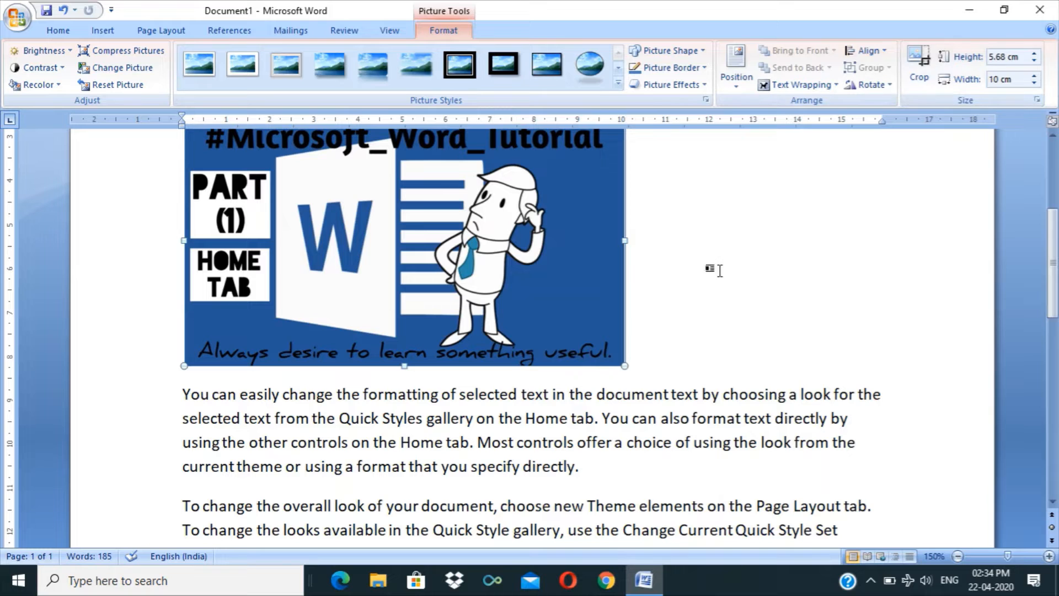
Undo and redo the resize, delete and restore the picture, ending at 10 cm wide.
scroll(708, 354, up, 2)
scroll(708, 354, down, 1)
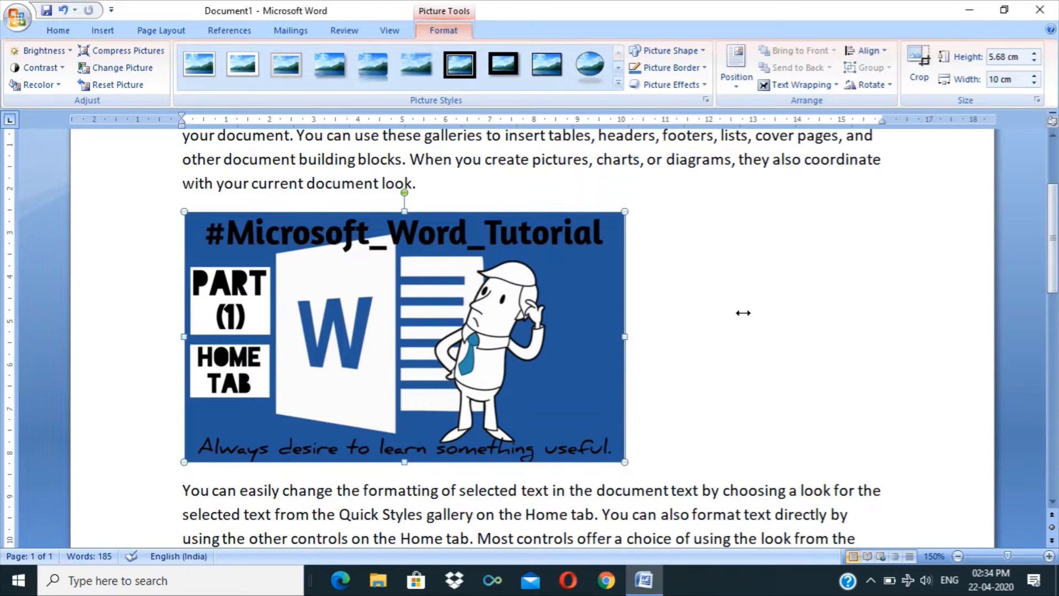
key(ctrl+z)
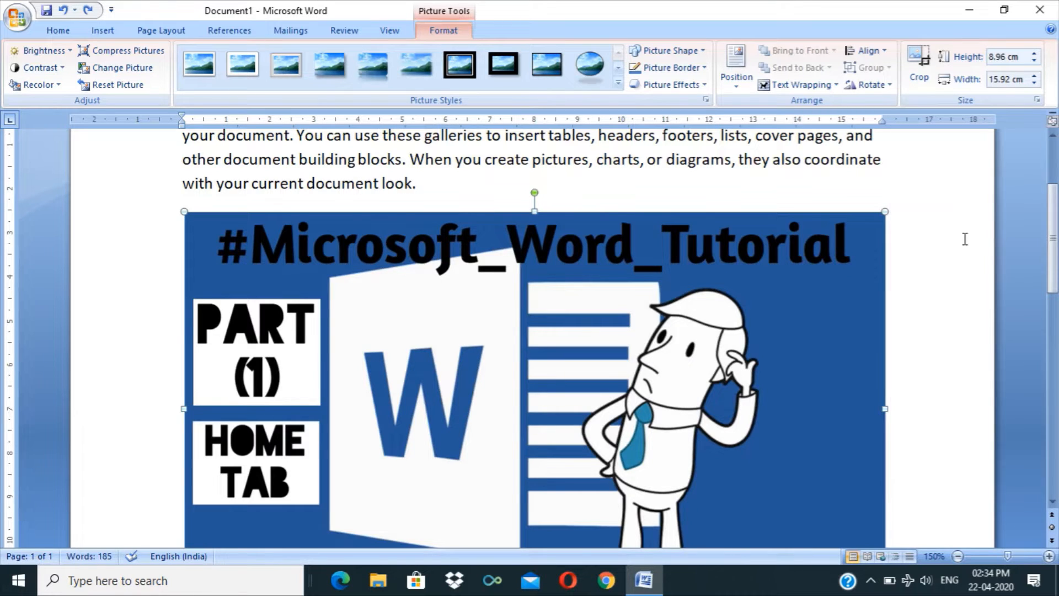
key(ctrl+y)
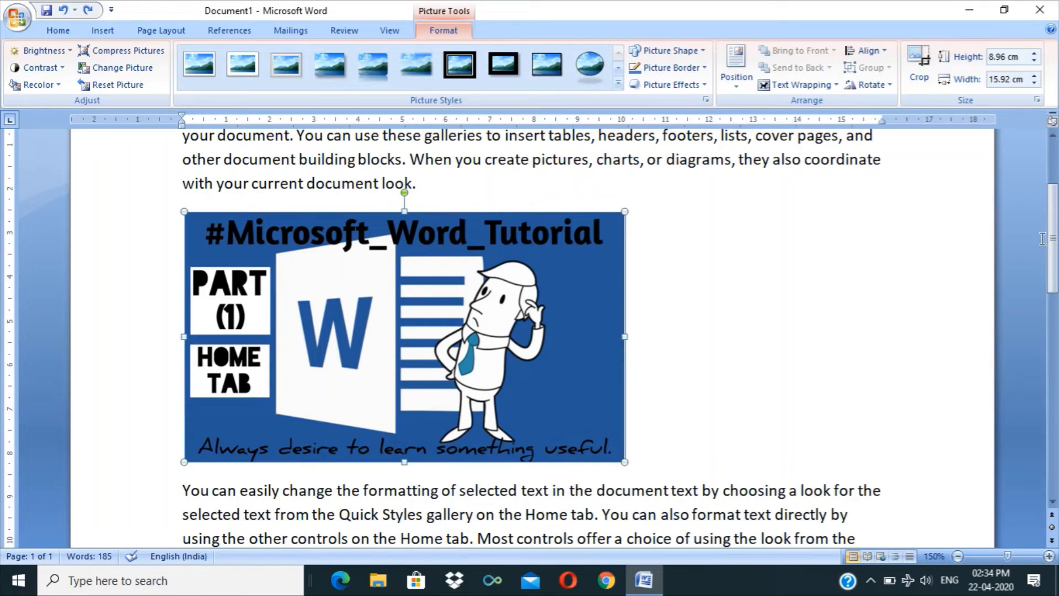
key(ctrl+z)
key(Delete)
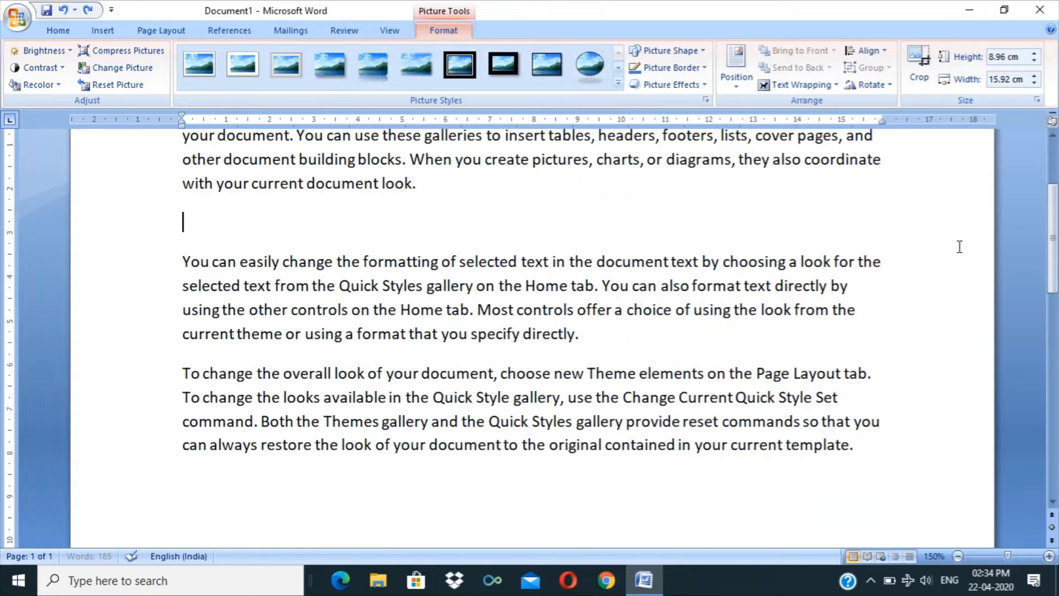
key(ctrl+z)
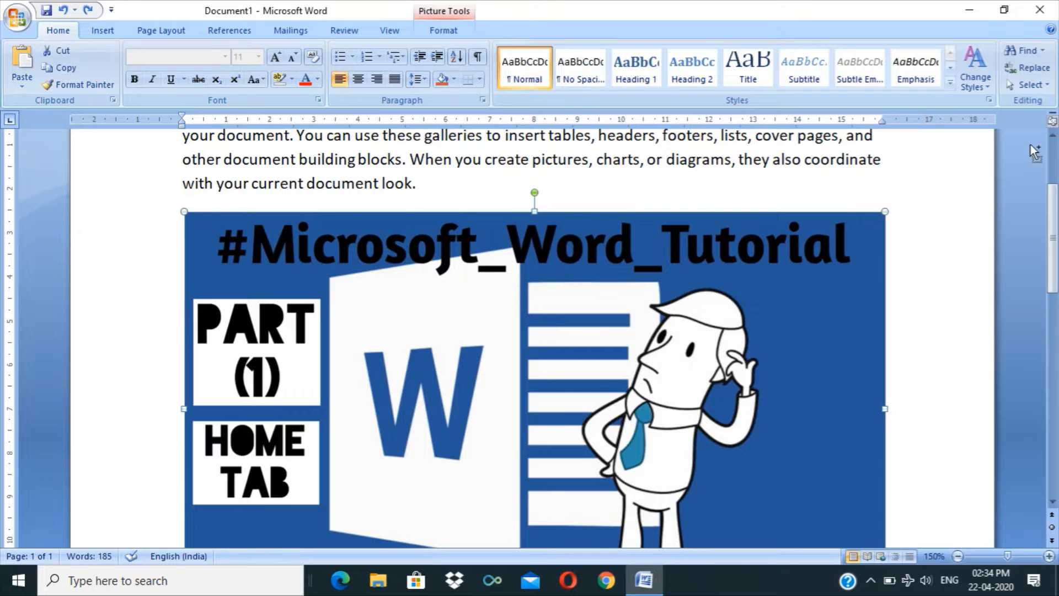
key(ctrl+y)
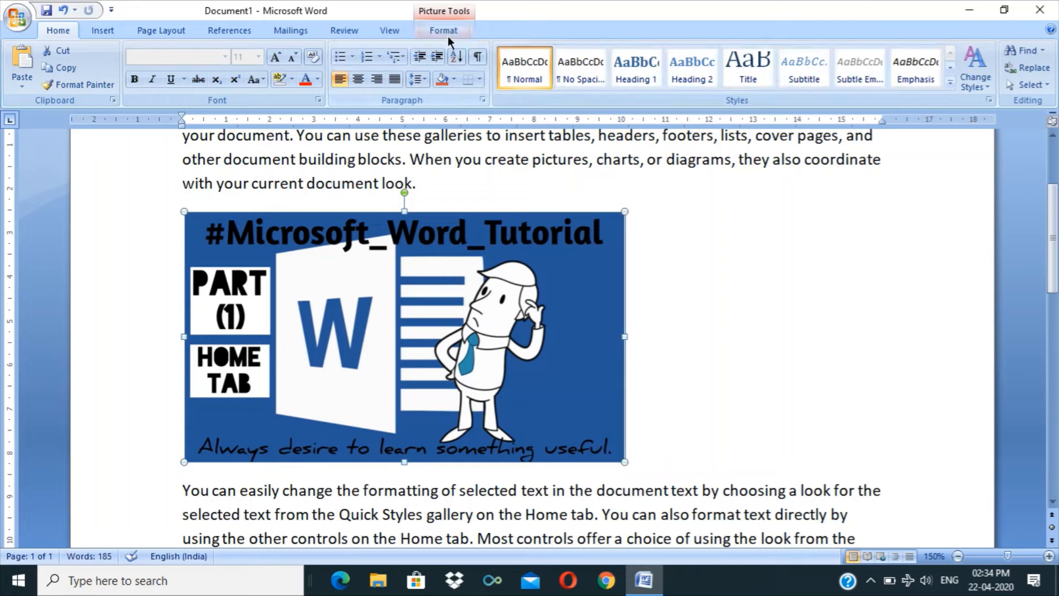
Crop the right side of the tutorial picture until it is 4.83 cm wide.
click(444, 31)
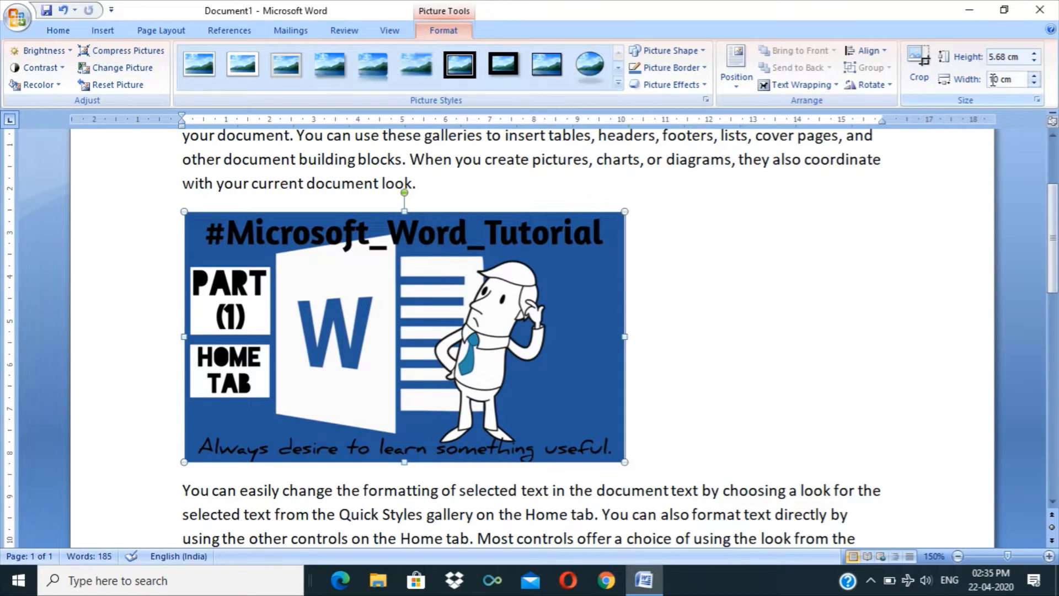
click(921, 76)
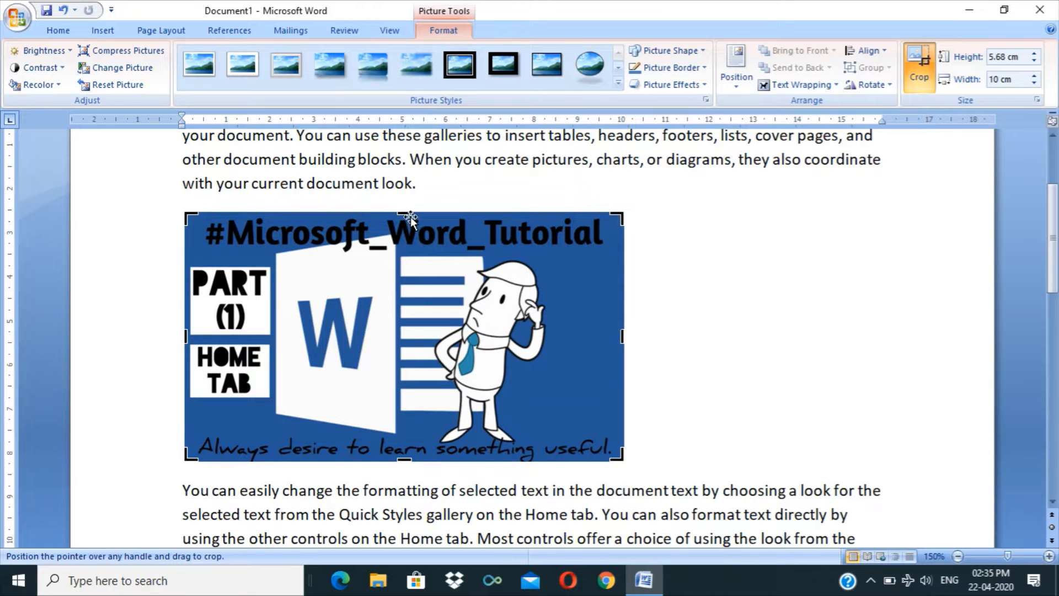
mouse_move(408, 214)
mouse_down()
mouse_move(407, 260)
mouse_move(409, 213)
mouse_up()
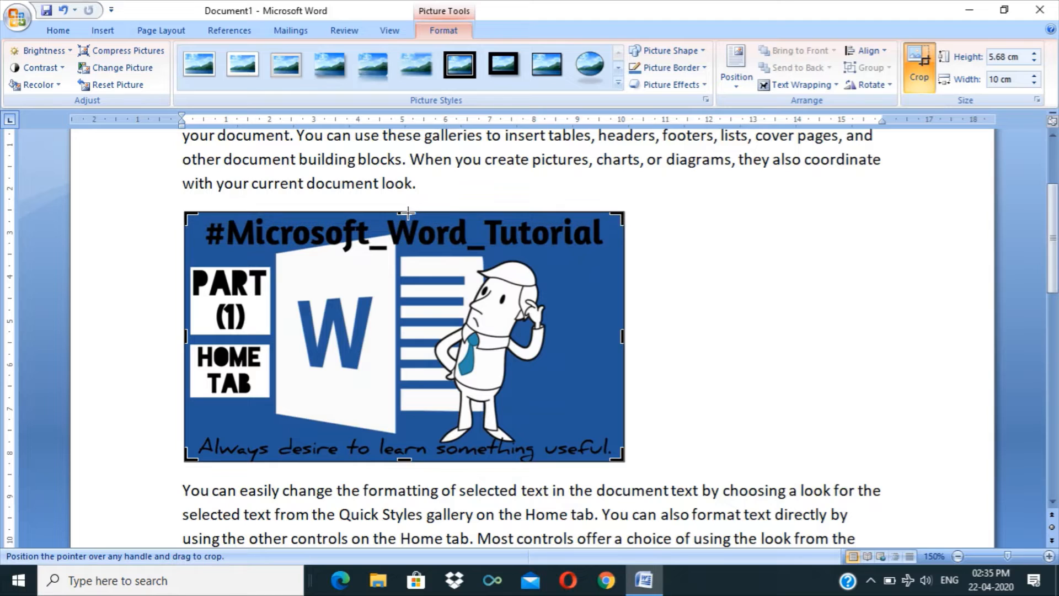
drag(622, 335, 396, 351)
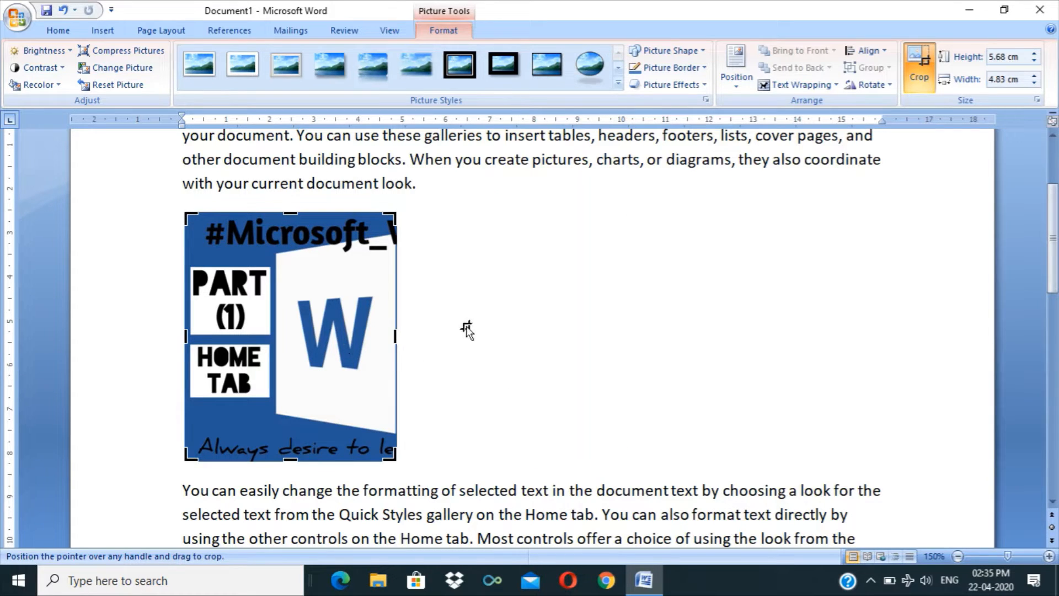
click(433, 225)
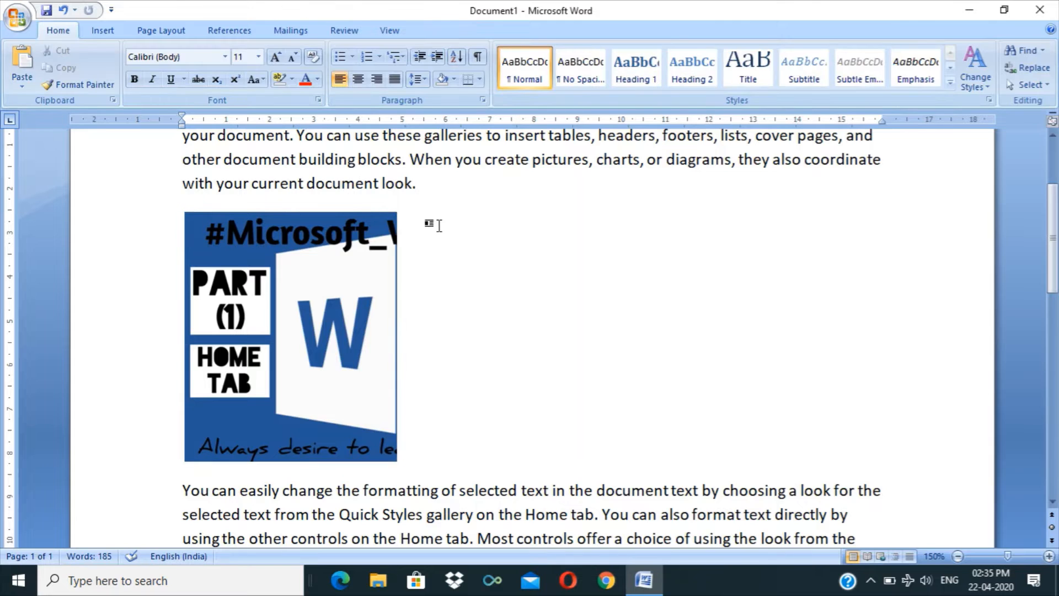
Insert 20200420_183342 again, undo it, and reselect the uncropped tutorial picture.
click(95, 30)
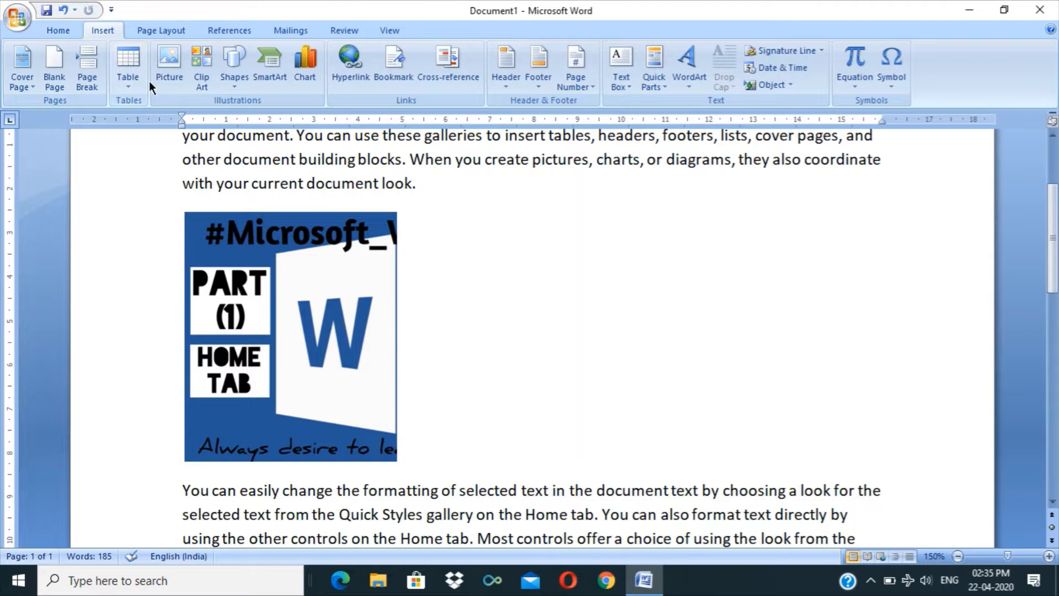
click(174, 79)
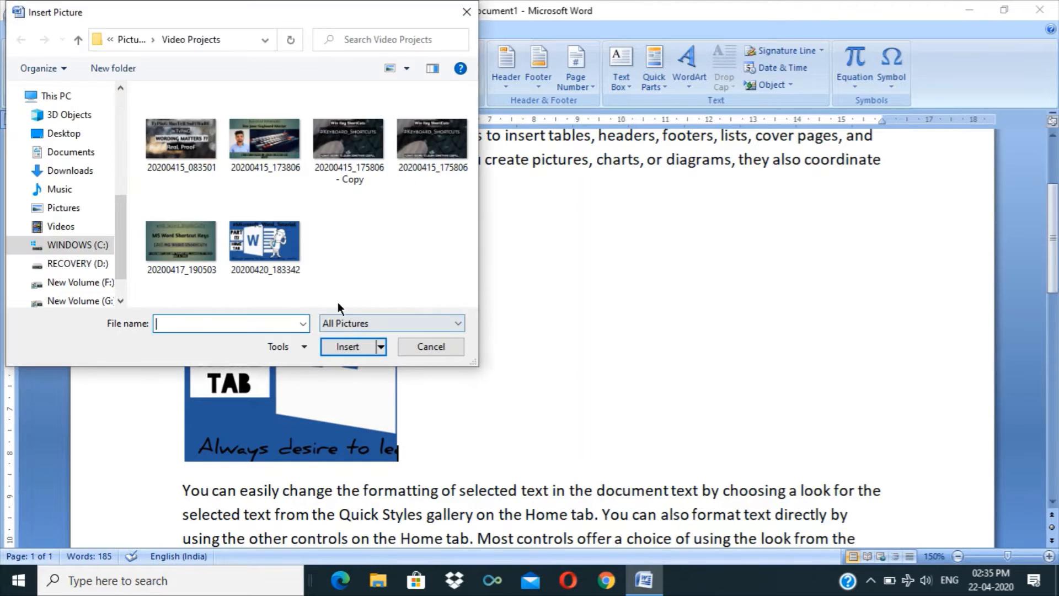
click(270, 249)
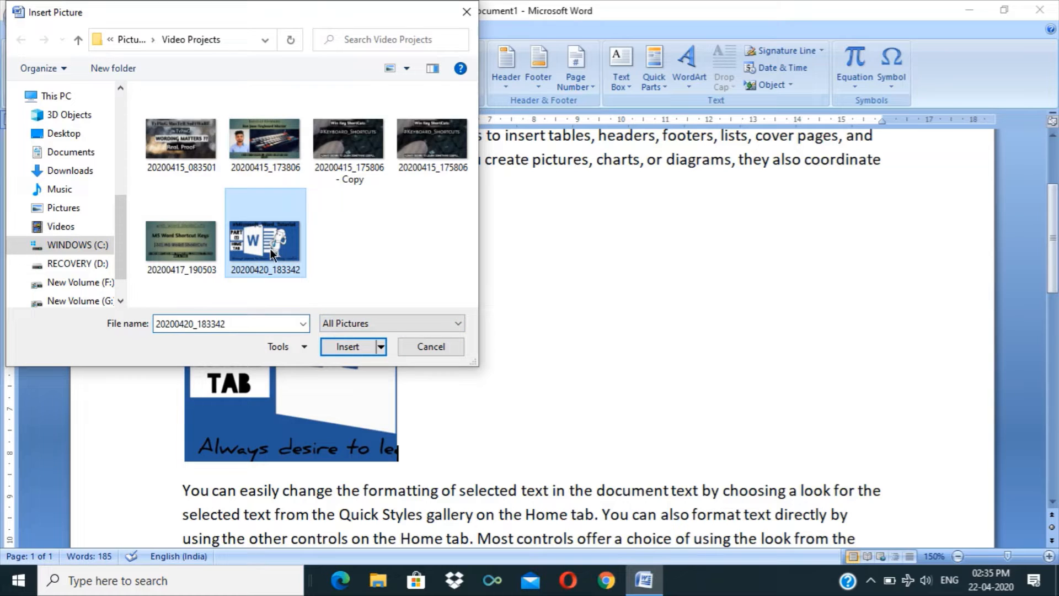
click(362, 353)
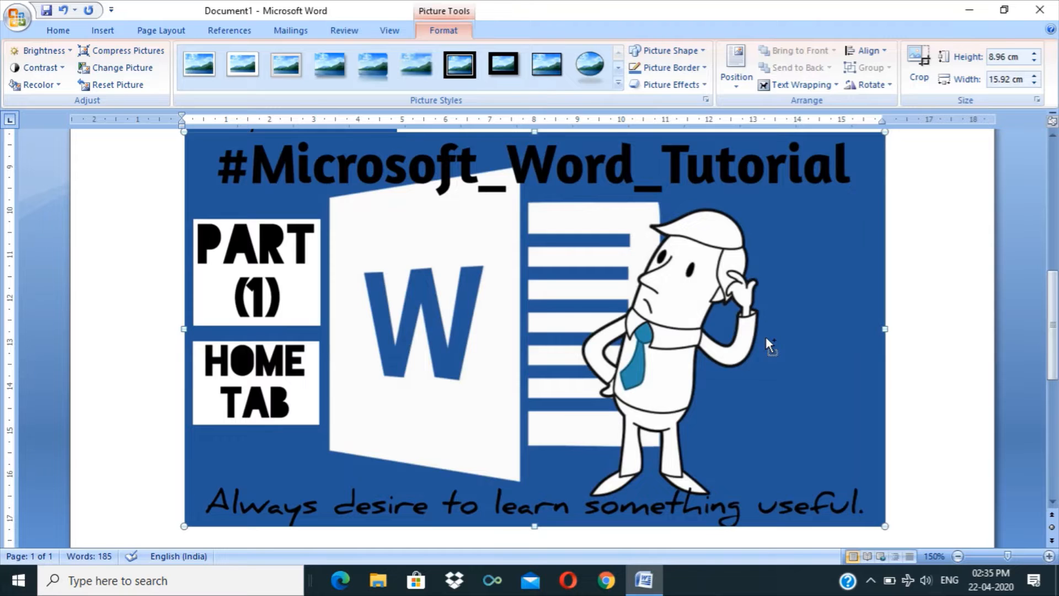
key(ctrl+z)
scroll(751, 280, up, 5)
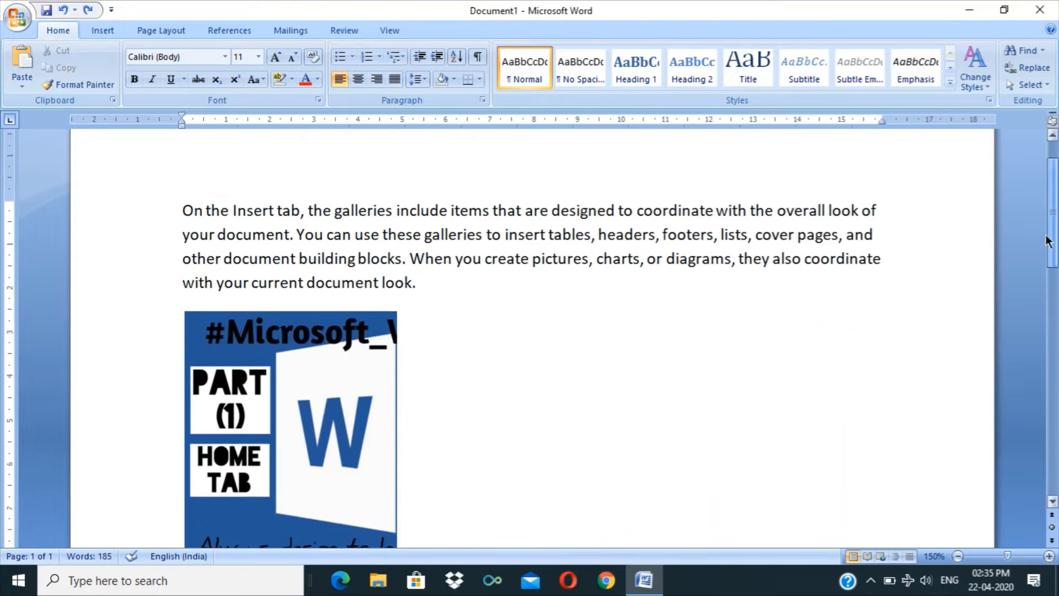
click(469, 360)
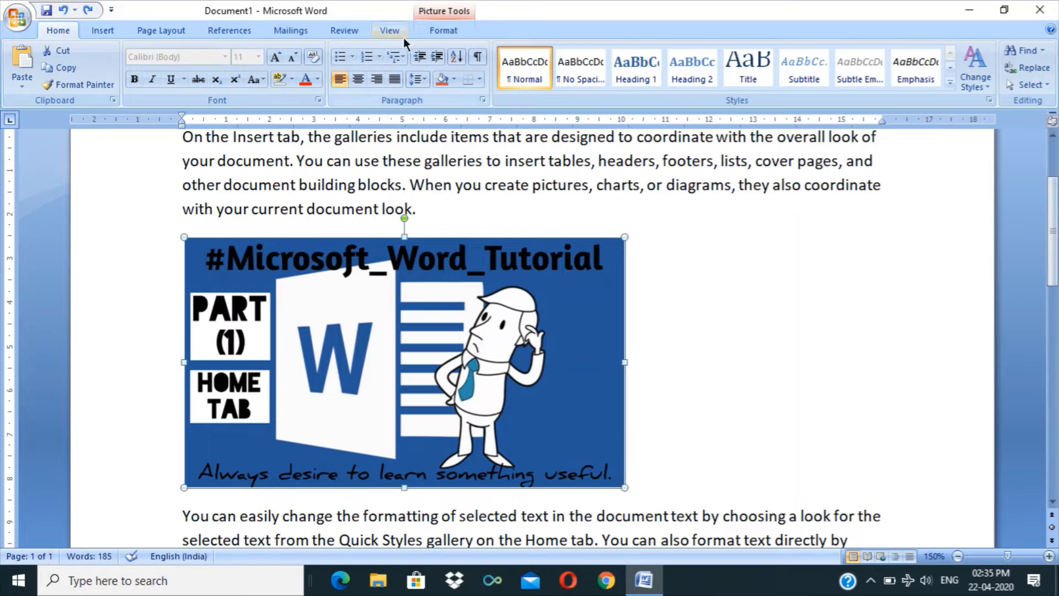
click(442, 31)
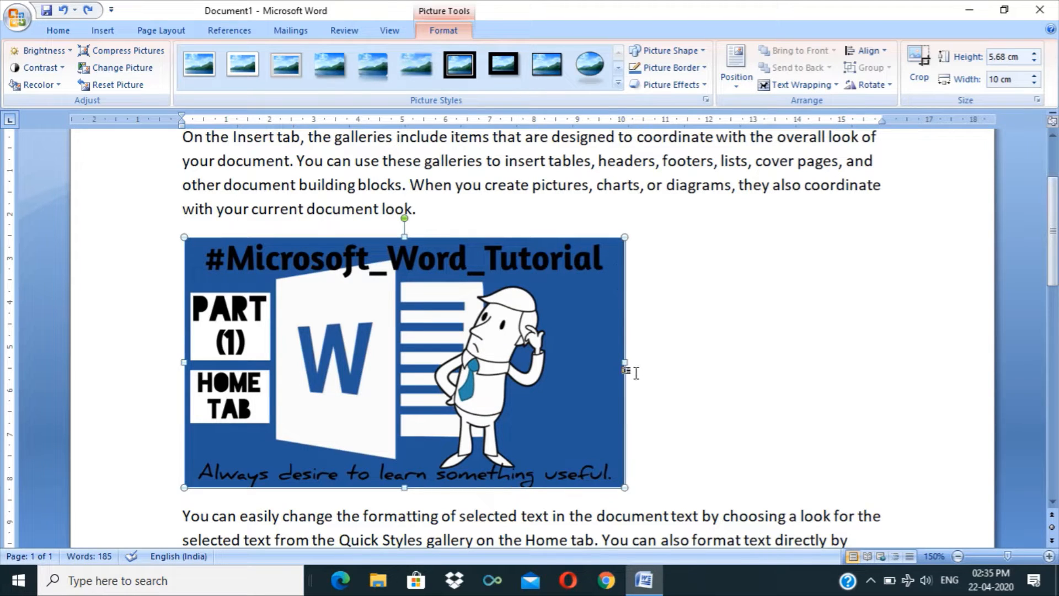
click(919, 67)
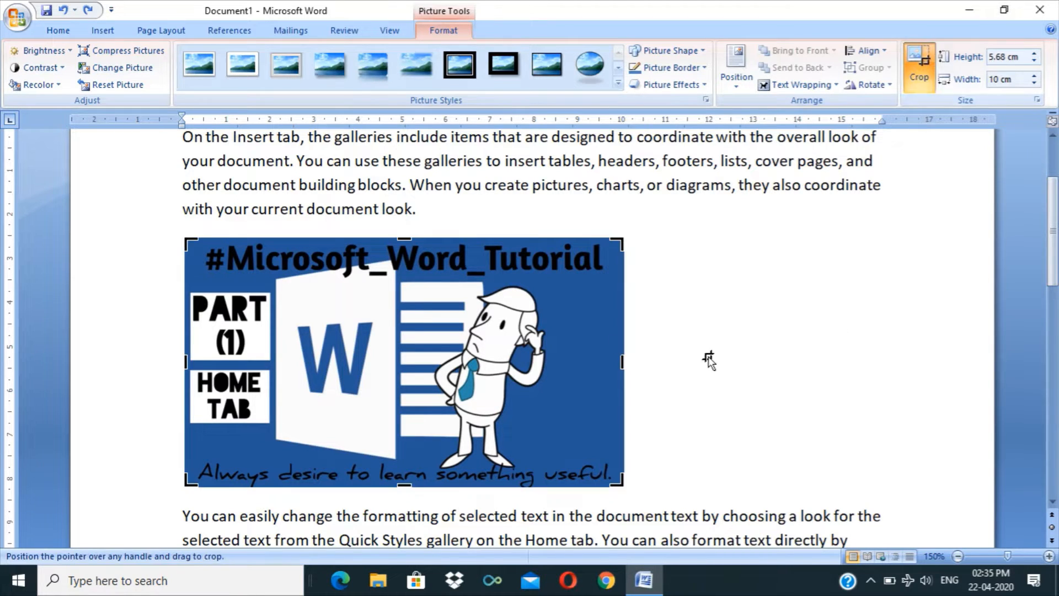
drag(623, 361, 537, 362)
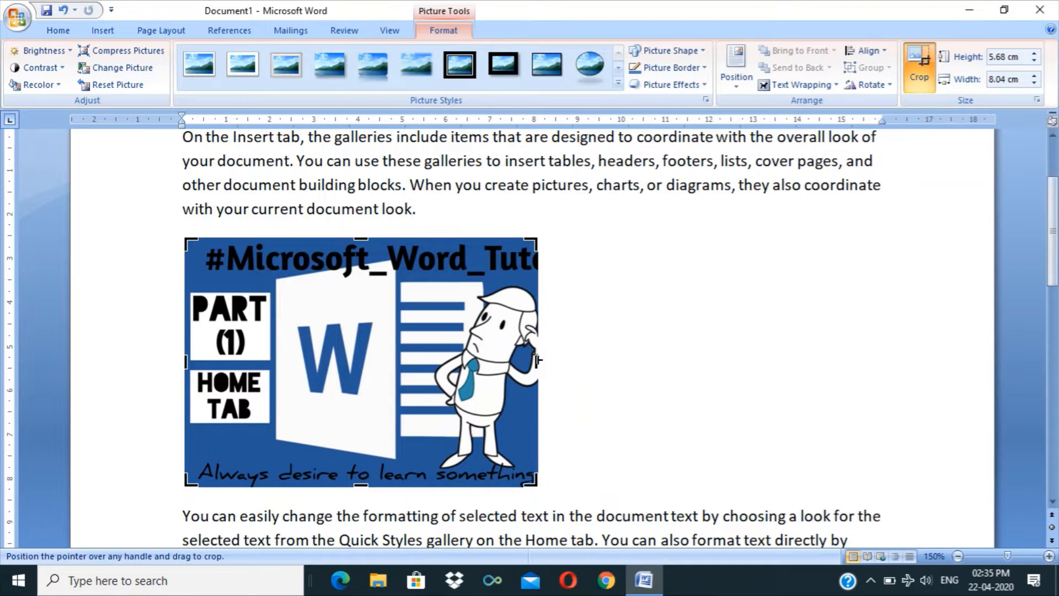
key(ctrl+z)
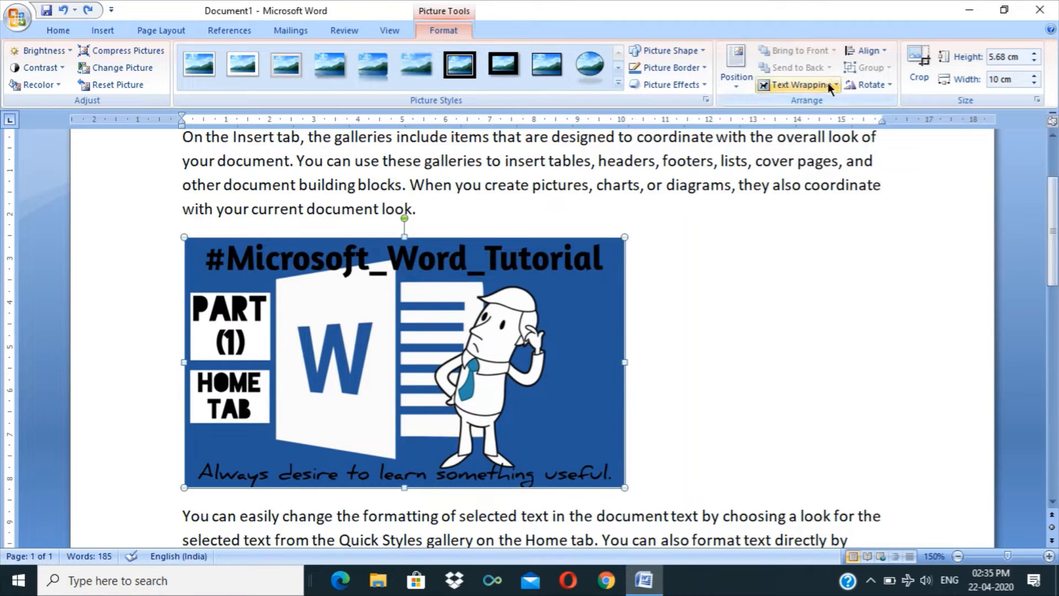
Open and dismiss the picture's Align options twice.
click(869, 50)
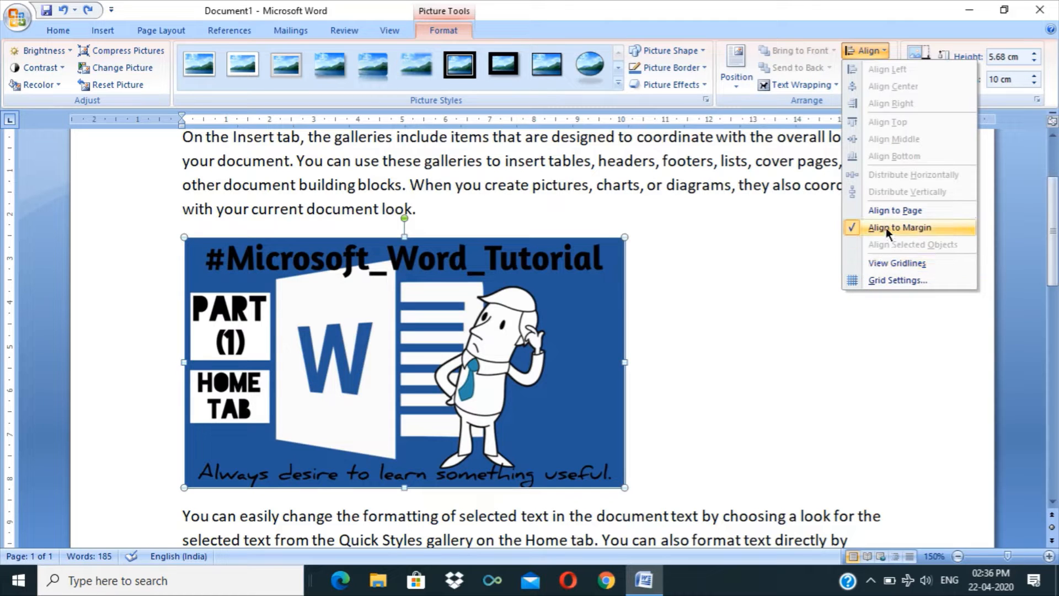
click(886, 210)
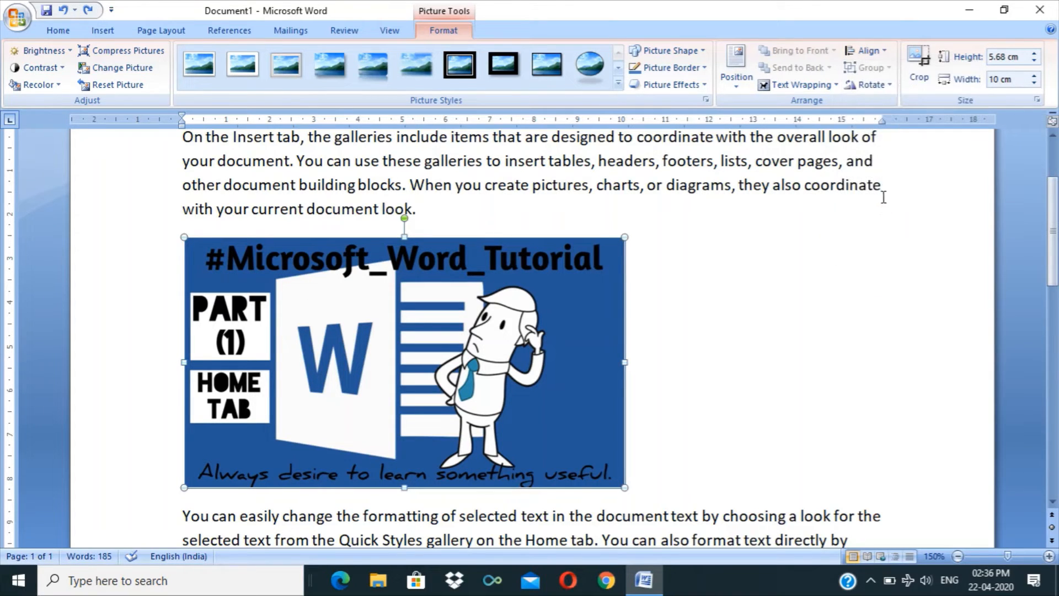
click(869, 50)
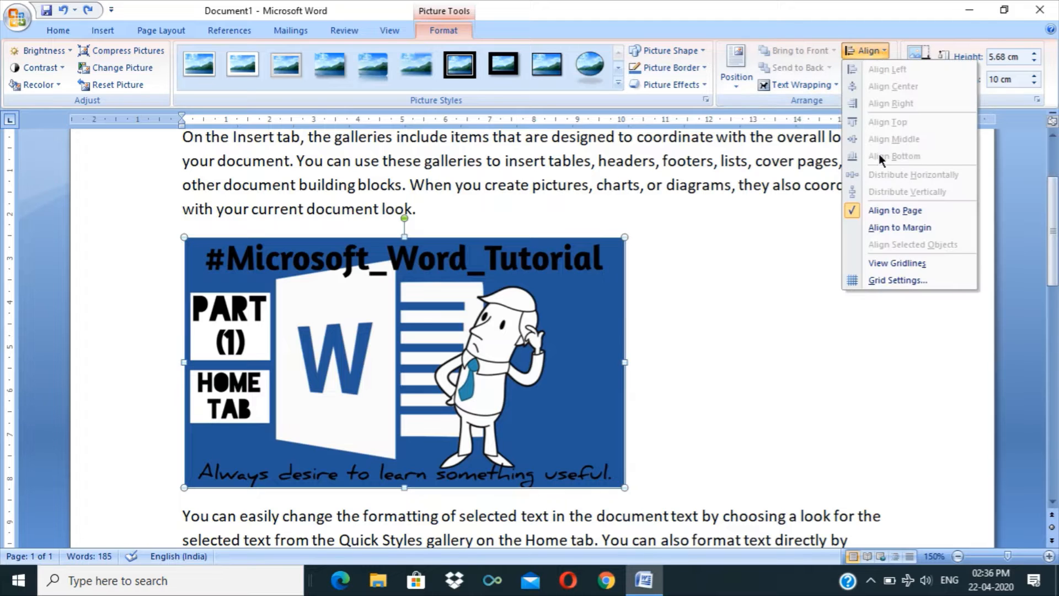
click(898, 228)
Rotate the picture 90° and back, then flip it vertically and mirror it horizontally.
click(866, 85)
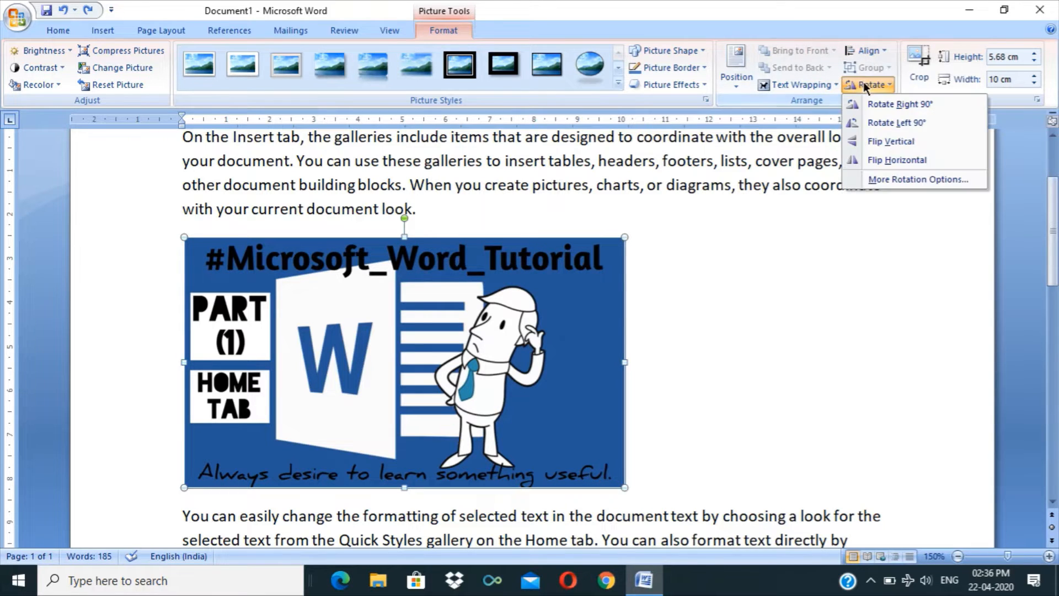
click(879, 104)
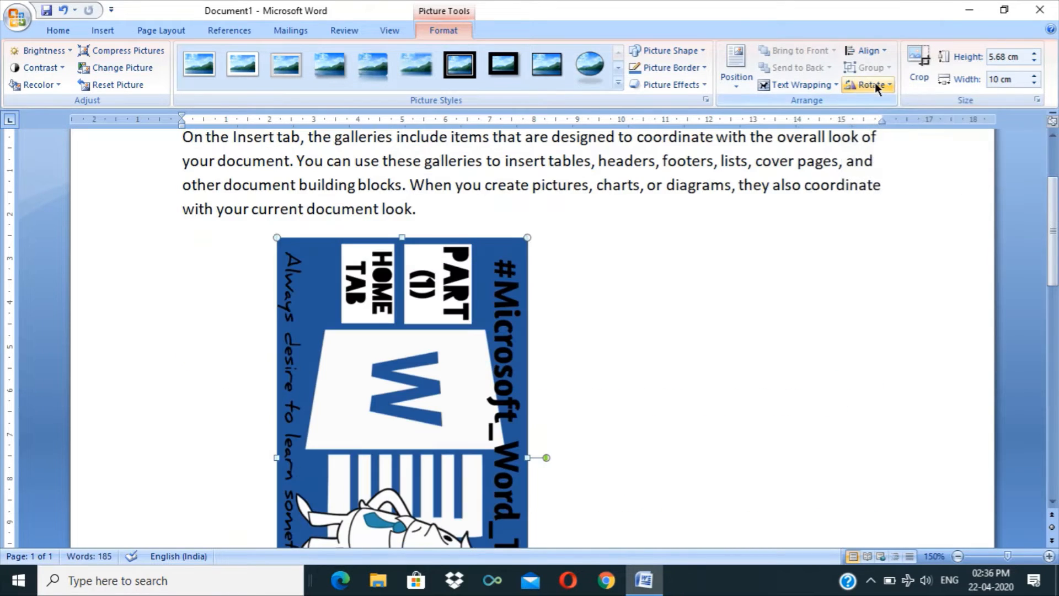
click(958, 556)
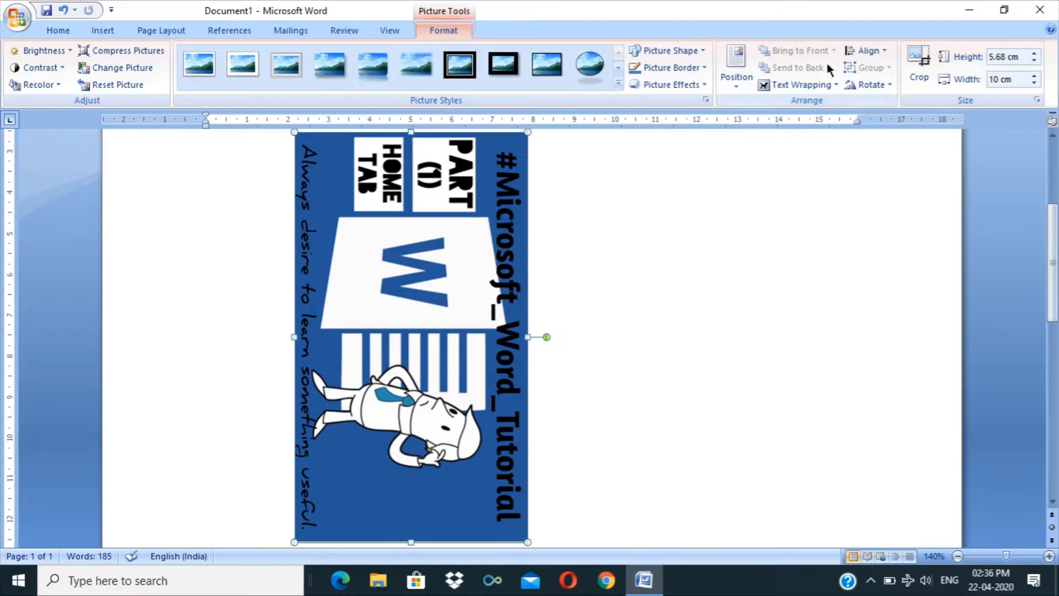
click(855, 86)
click(872, 119)
click(867, 83)
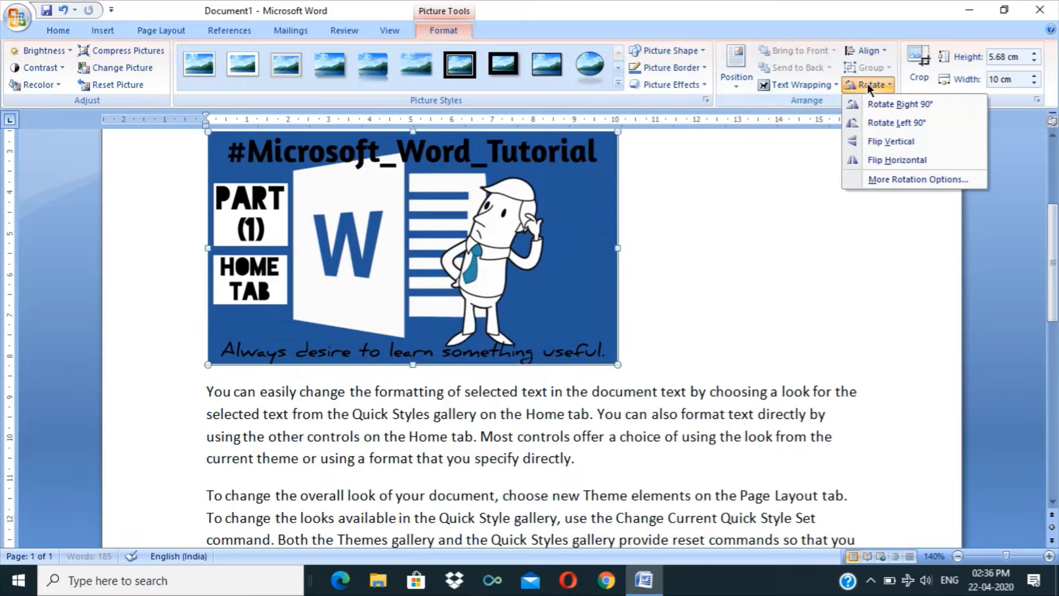
click(889, 143)
click(873, 85)
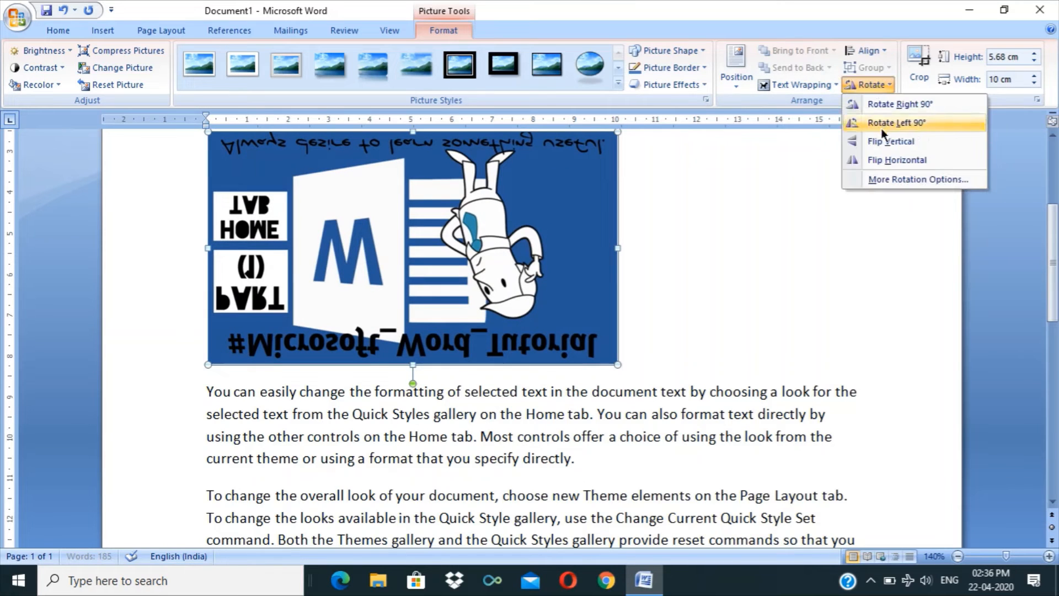
click(890, 156)
Rotate the picture 90° three times and mirror it twice, leaving it upright in portrait.
click(872, 86)
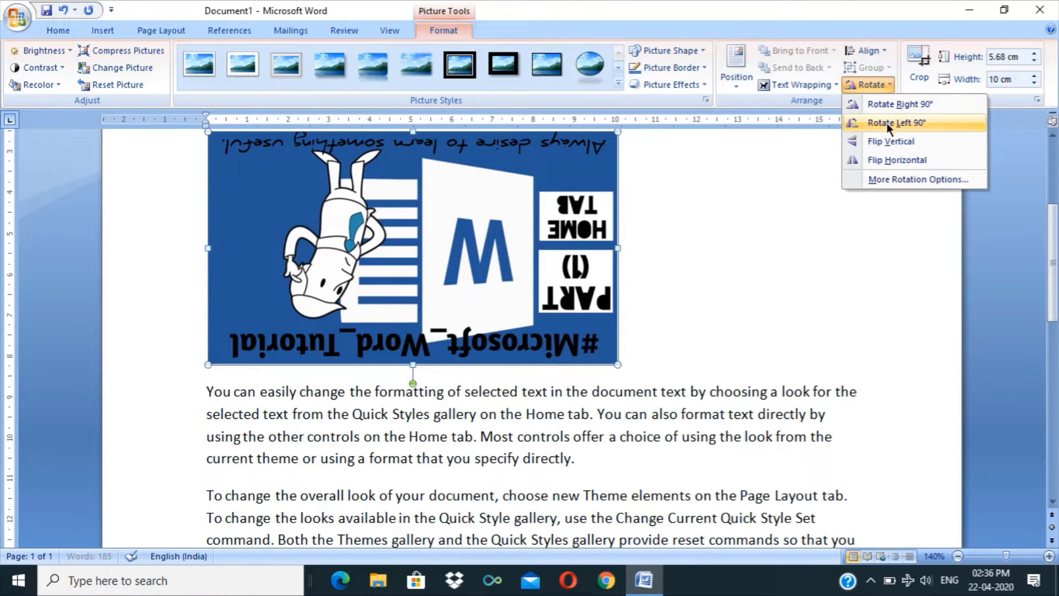
click(889, 105)
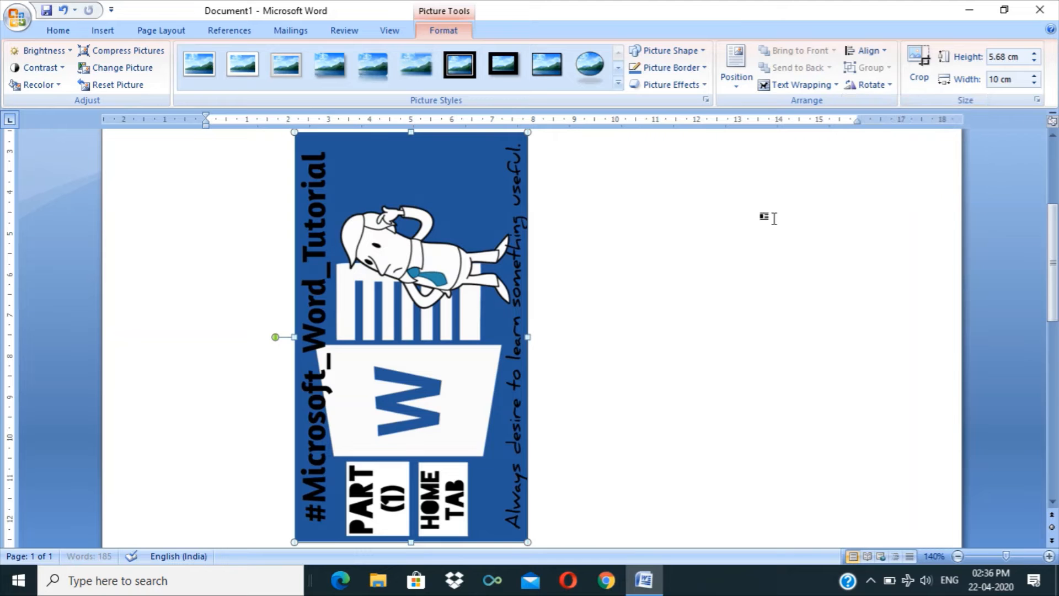
click(852, 86)
click(883, 106)
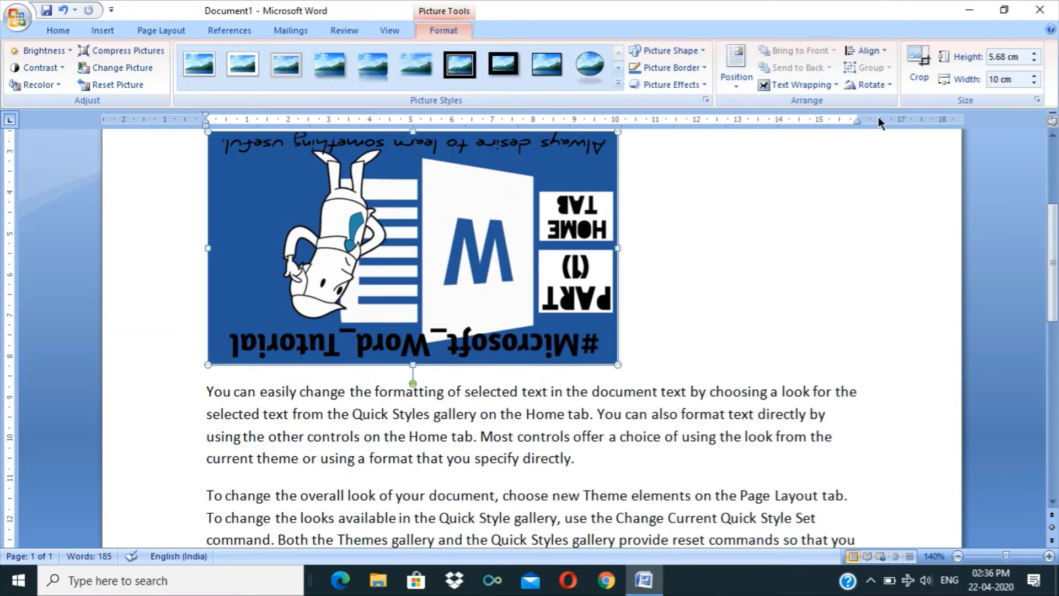
click(879, 85)
click(882, 107)
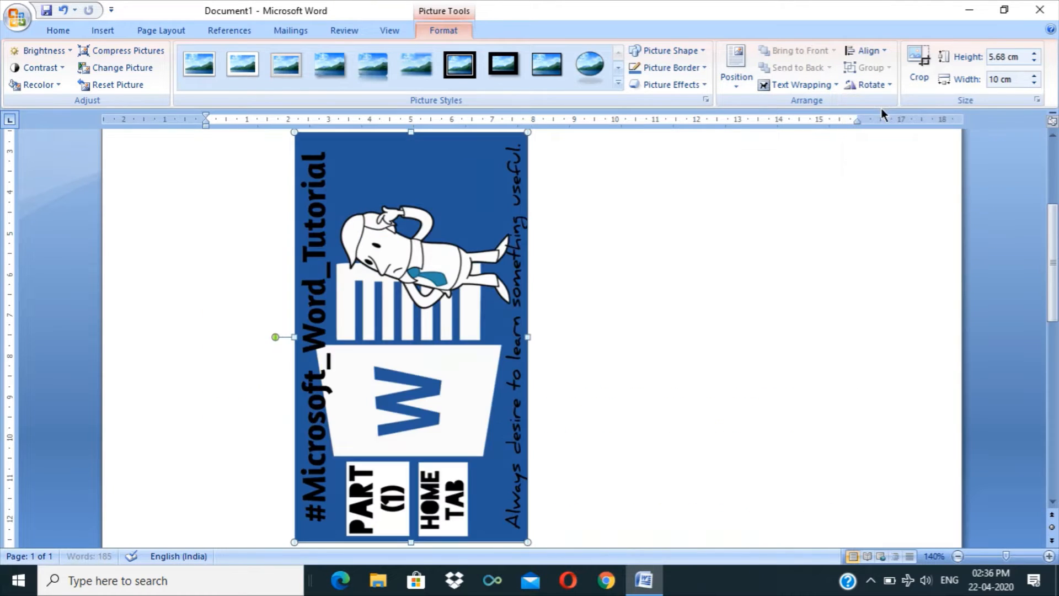
click(865, 82)
click(886, 161)
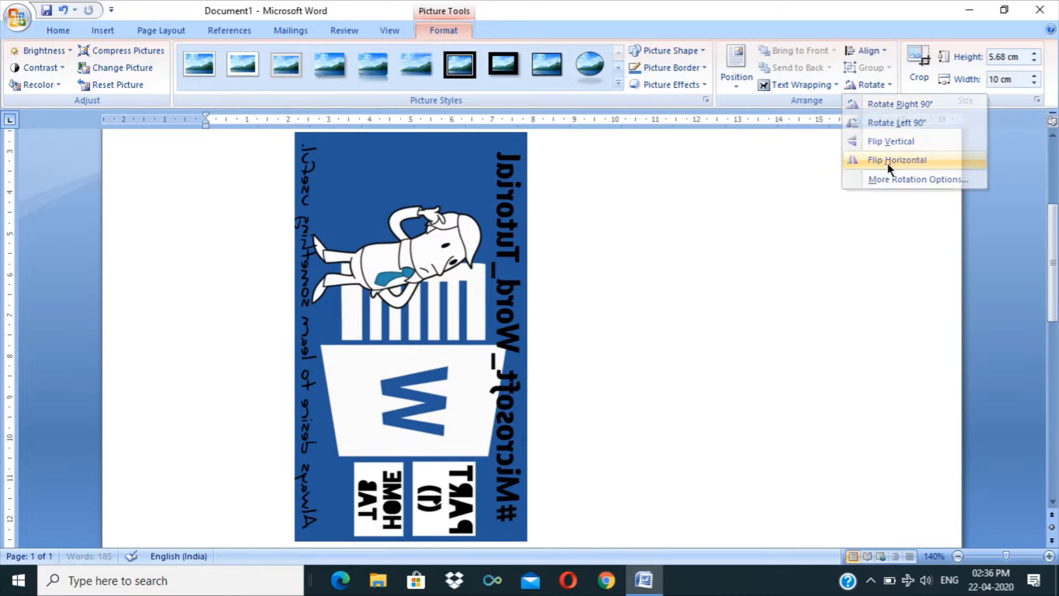
click(870, 86)
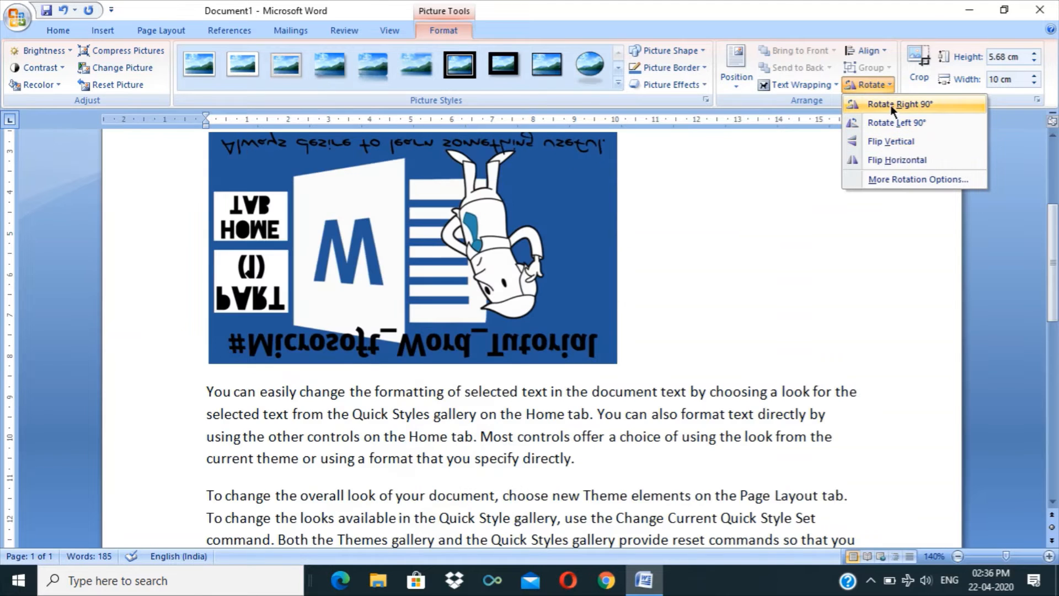
click(895, 161)
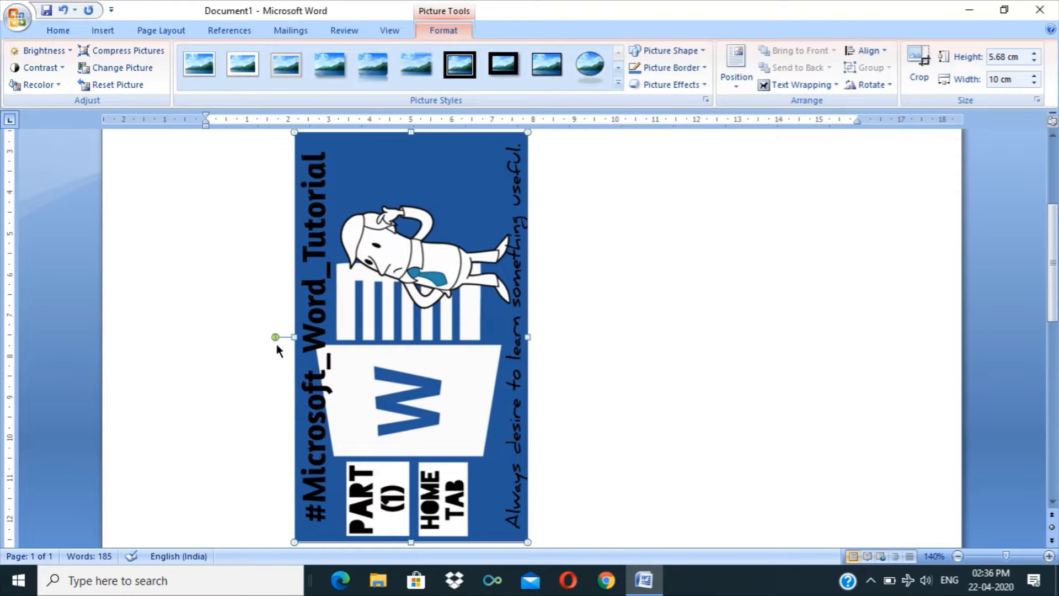
Drag the rotation handle to return the picture to landscape, then show the Position choices.
drag(275, 337, 411, 218)
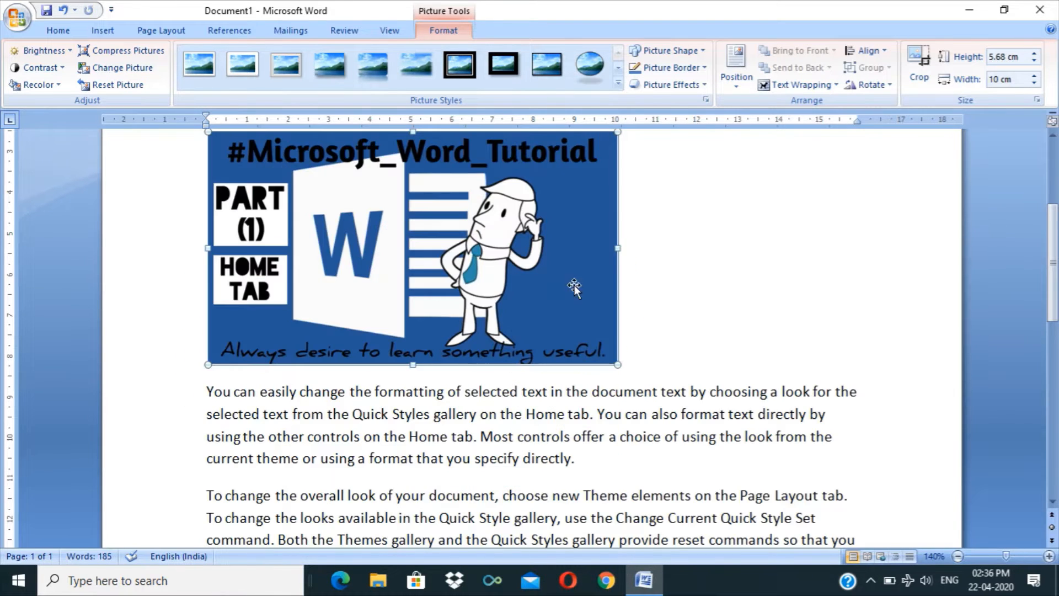
drag(1055, 280, 1055, 254)
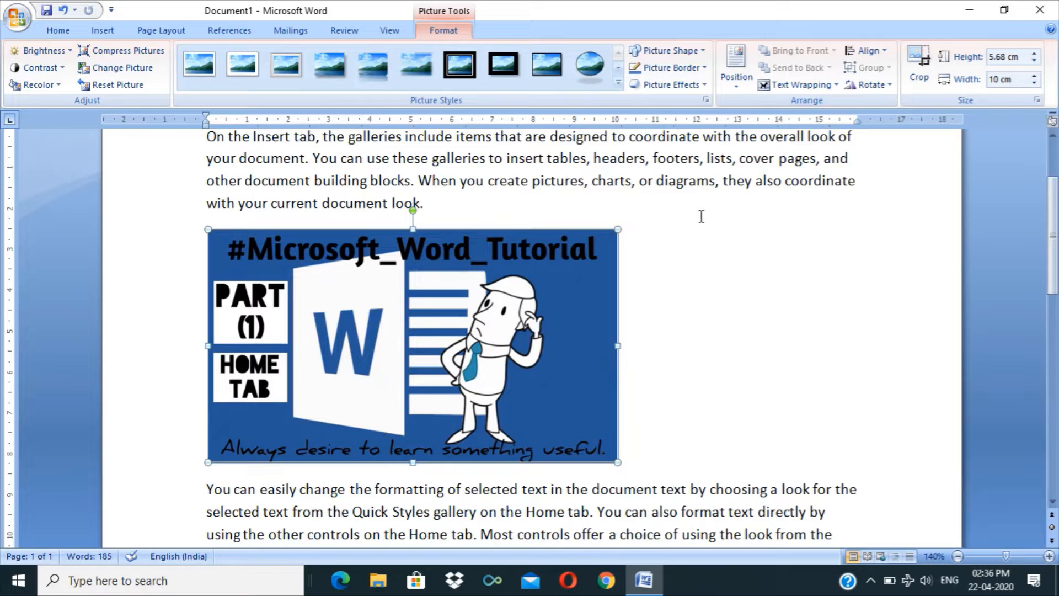
click(737, 68)
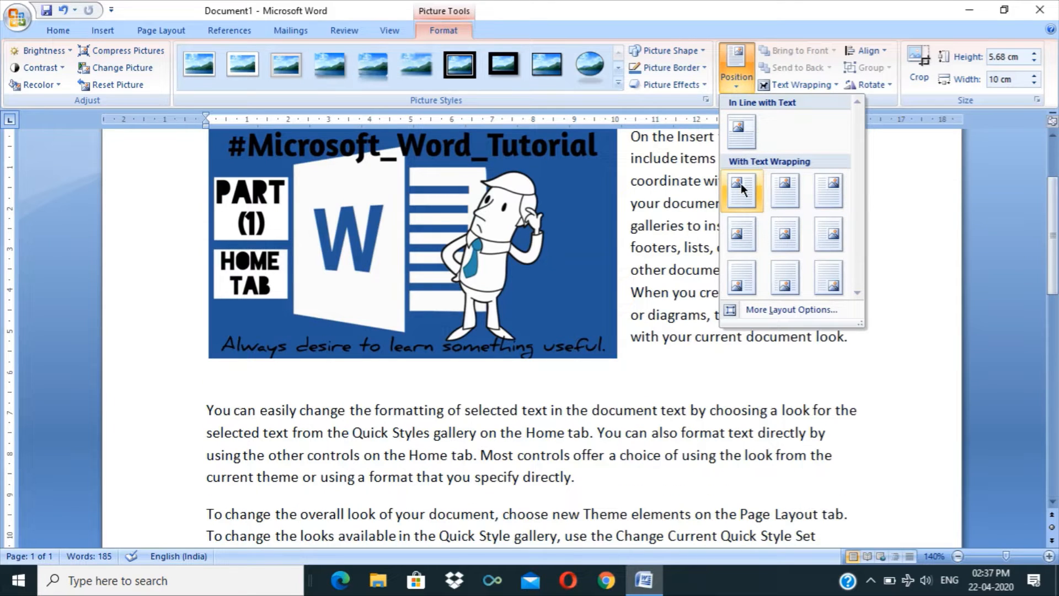
Try Top Left placement with square text wrapping, then undo it.
click(740, 183)
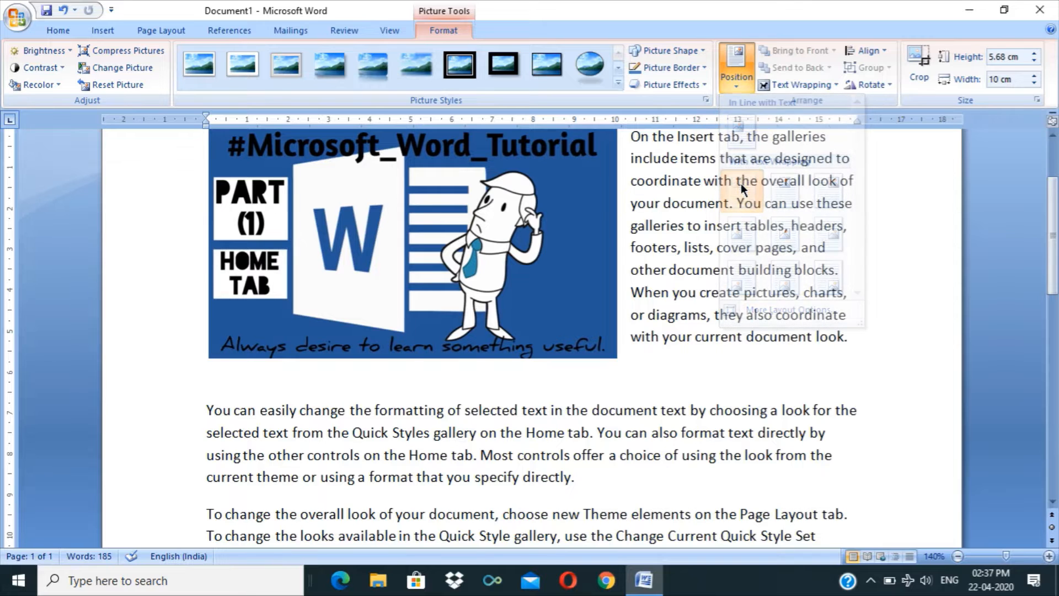
scroll(1057, 224, up, 2)
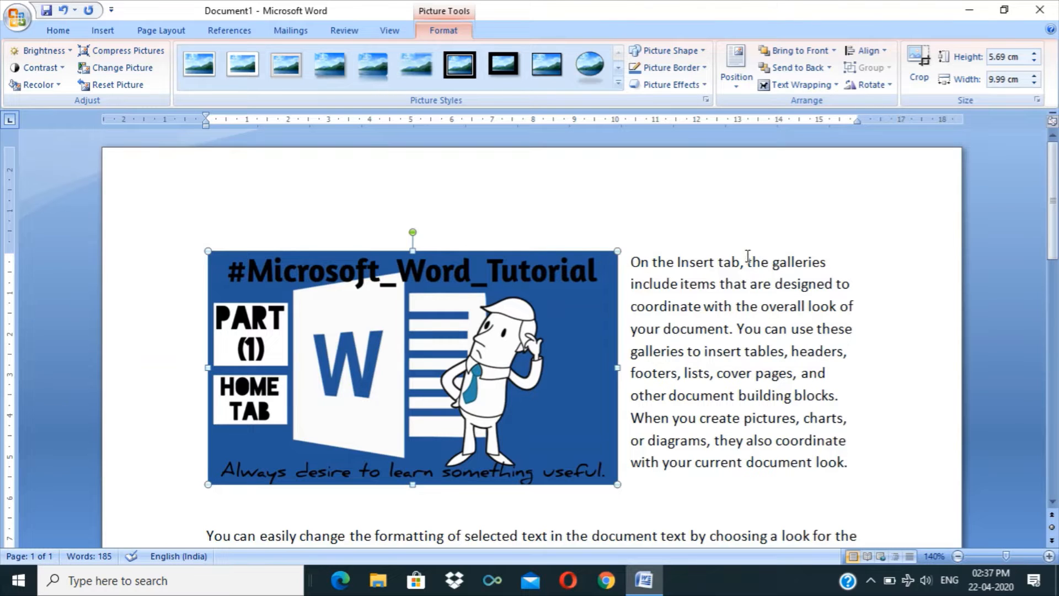
key(ctrl+z)
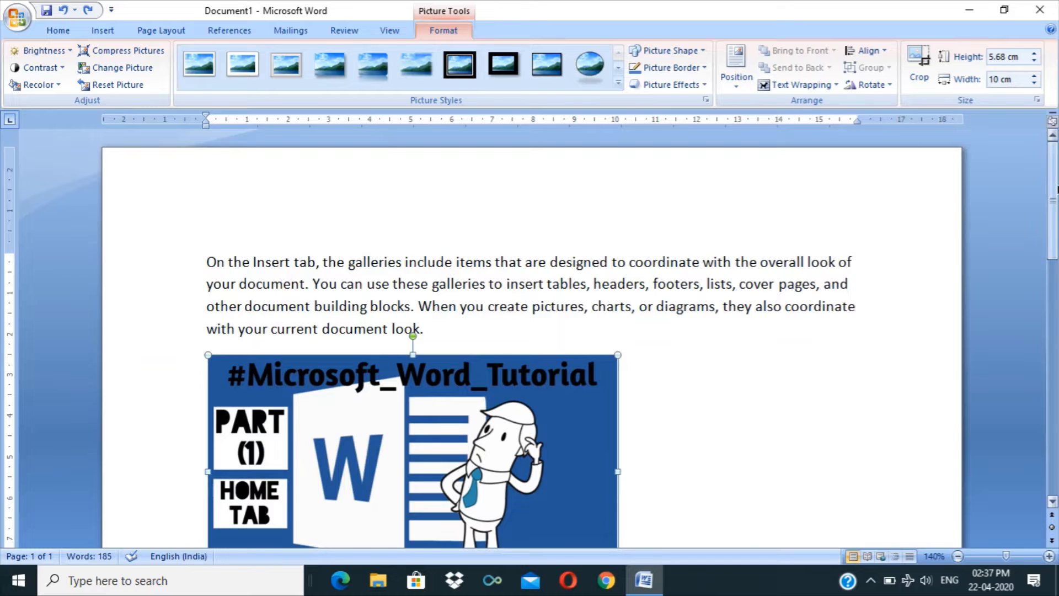
Add and remove a blank line after the tutorial picture, reselecting the picture.
drag(1053, 189, 1052, 227)
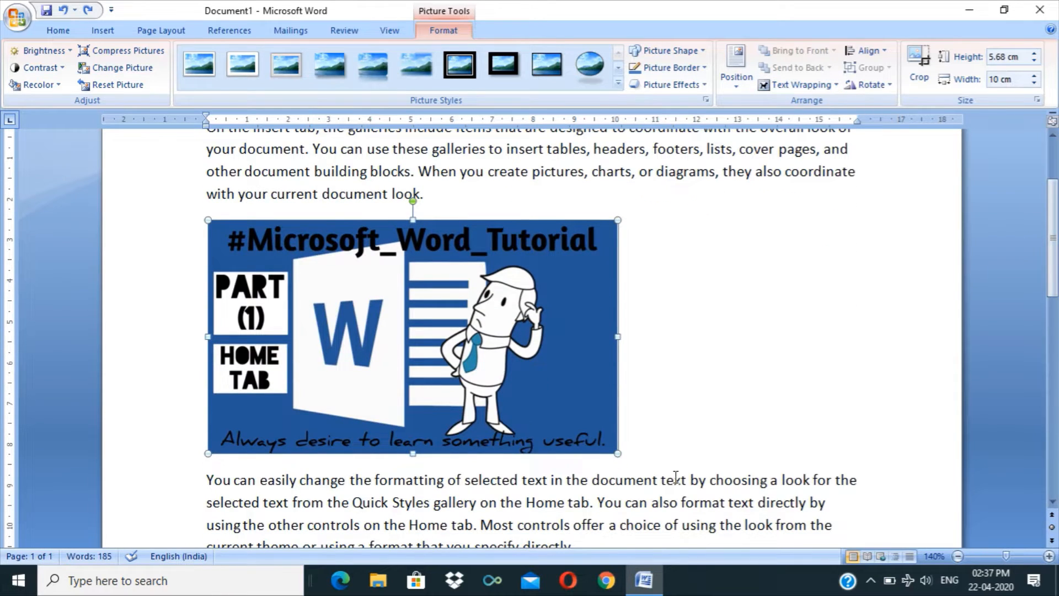
click(662, 450)
key(Return)
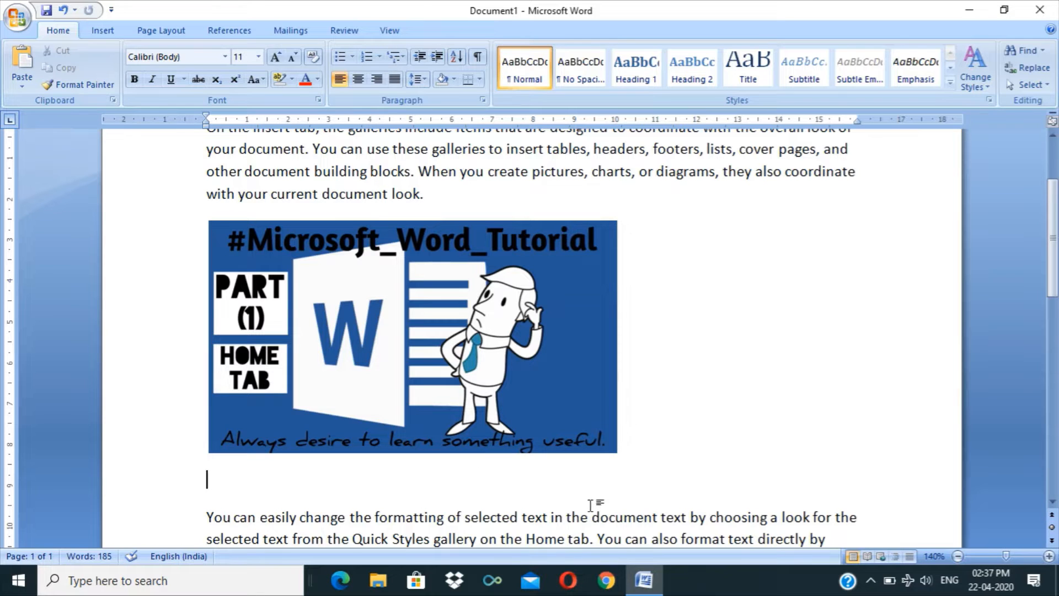
key(BackSpace)
click(483, 408)
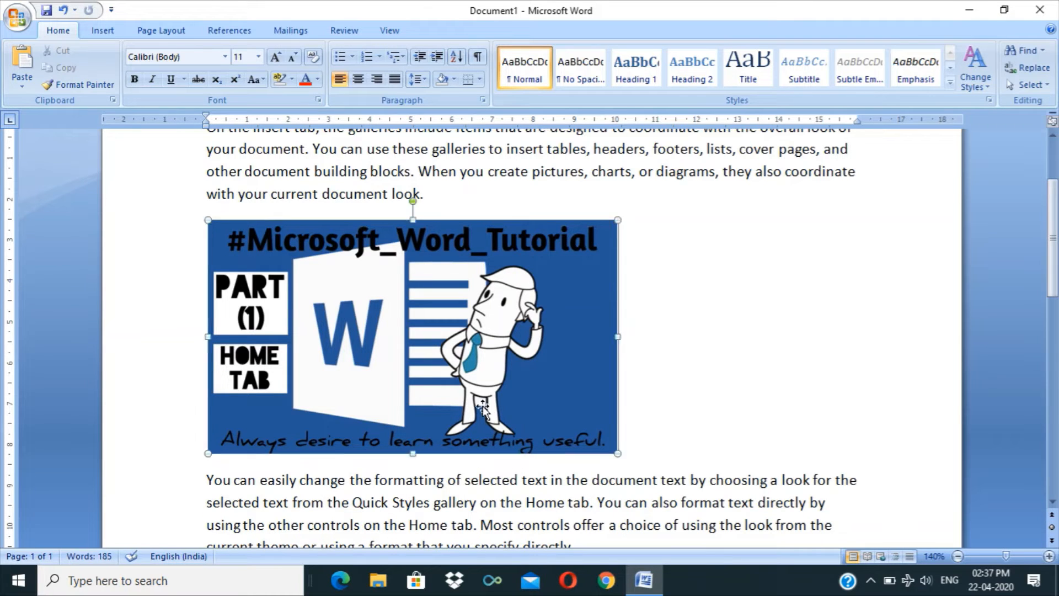
click(683, 448)
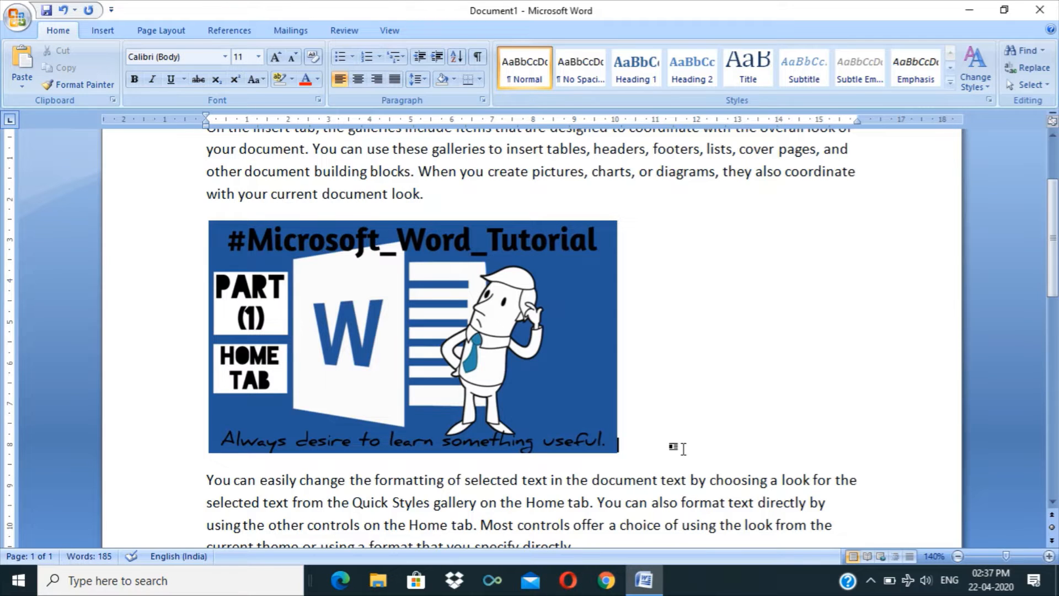
click(485, 403)
Insert an empty paragraph before "You can easily change" and place the caret in it.
click(205, 480)
key(Return)
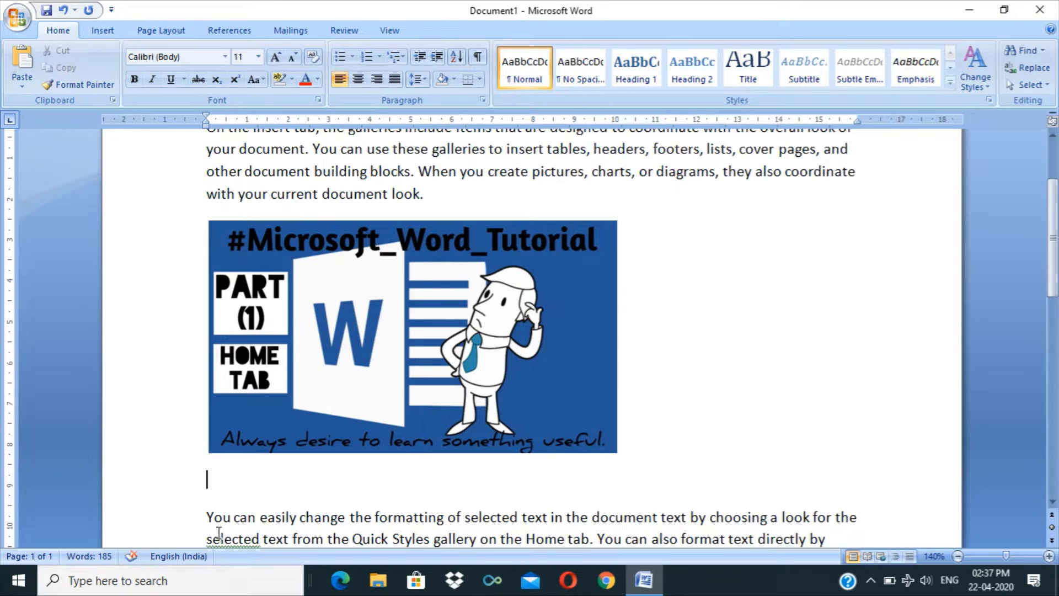
click(220, 486)
Insert the red light-bulb photo below the tutorial picture.
click(103, 31)
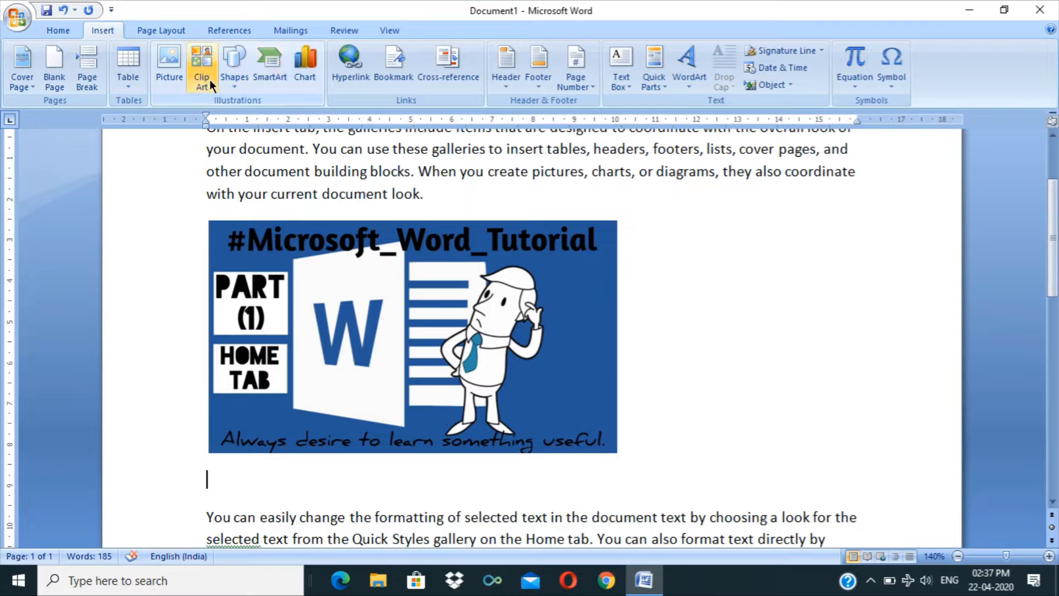
click(169, 69)
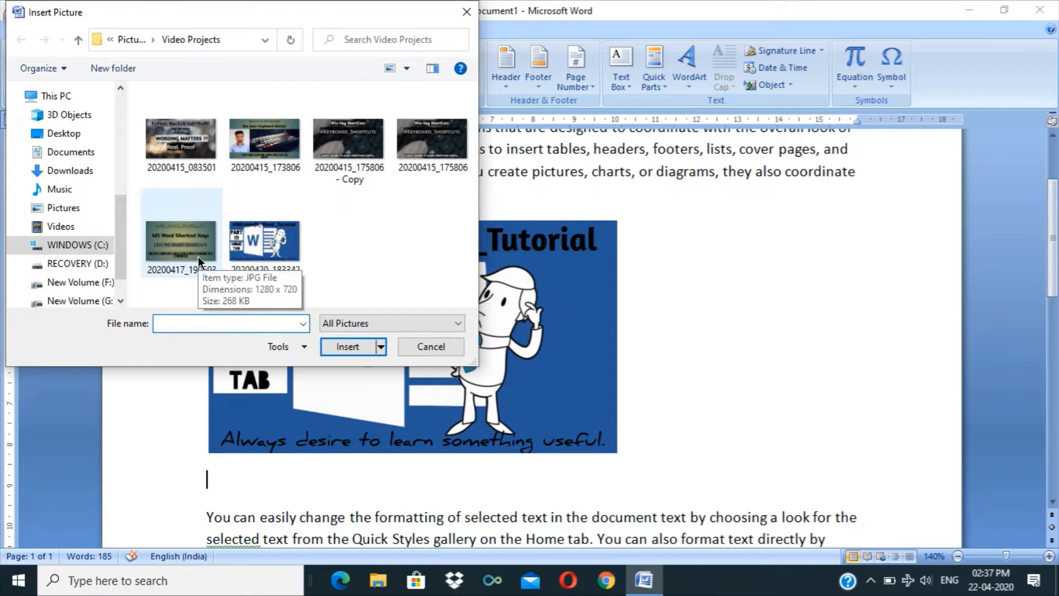
drag(117, 221, 111, 164)
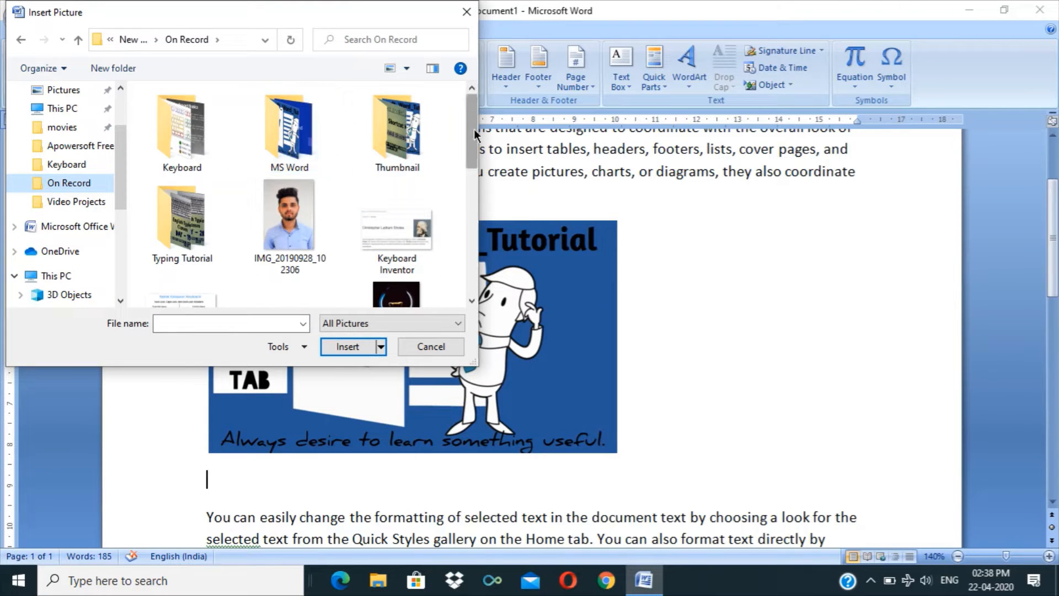
drag(474, 129, 484, 190)
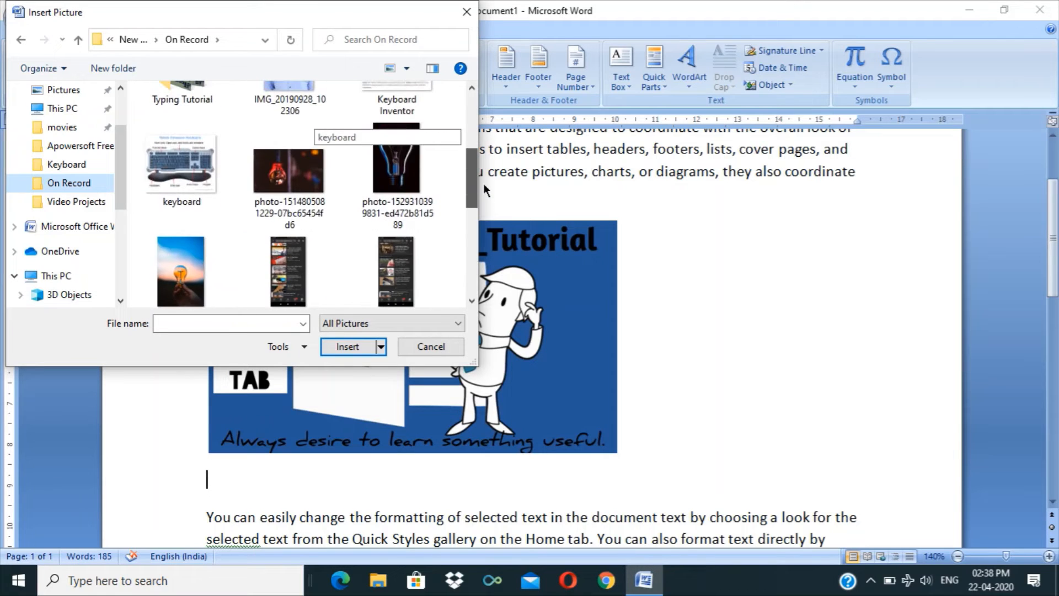
click(289, 171)
click(347, 347)
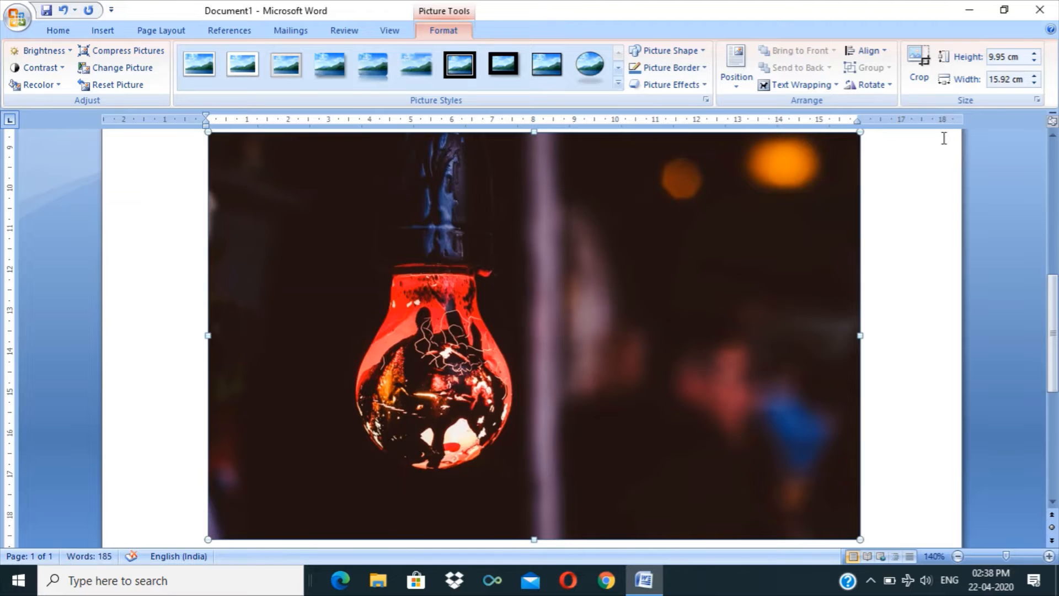
Set the photo to 10 cm, then drag it down to 7.47 cm wide by 4.21 cm high.
click(997, 57)
text(10)
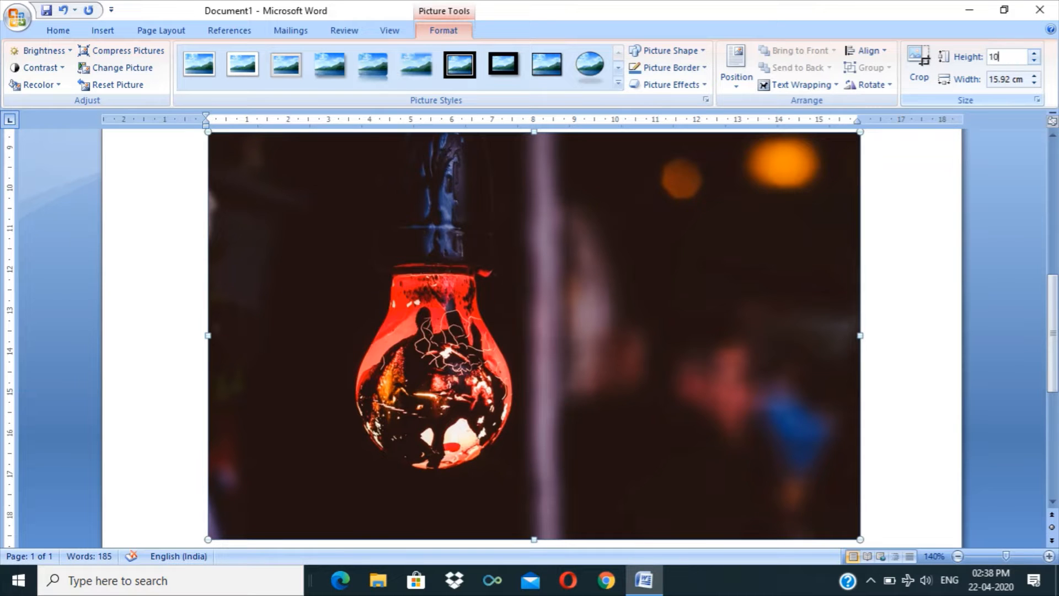
click(1006, 79)
text(10)
key(Return)
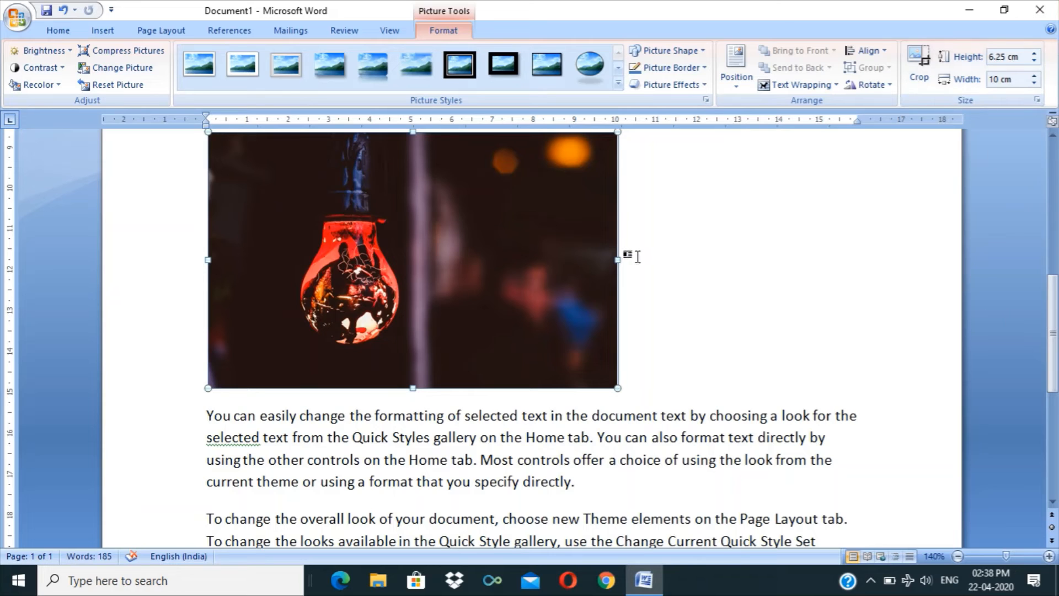
drag(608, 260, 504, 260)
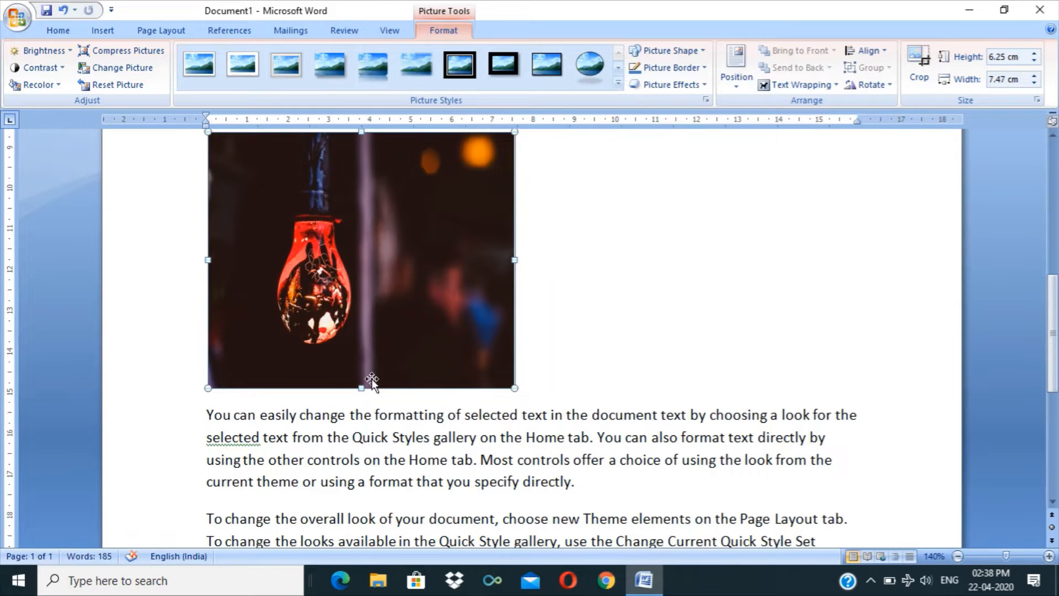
drag(361, 389, 361, 304)
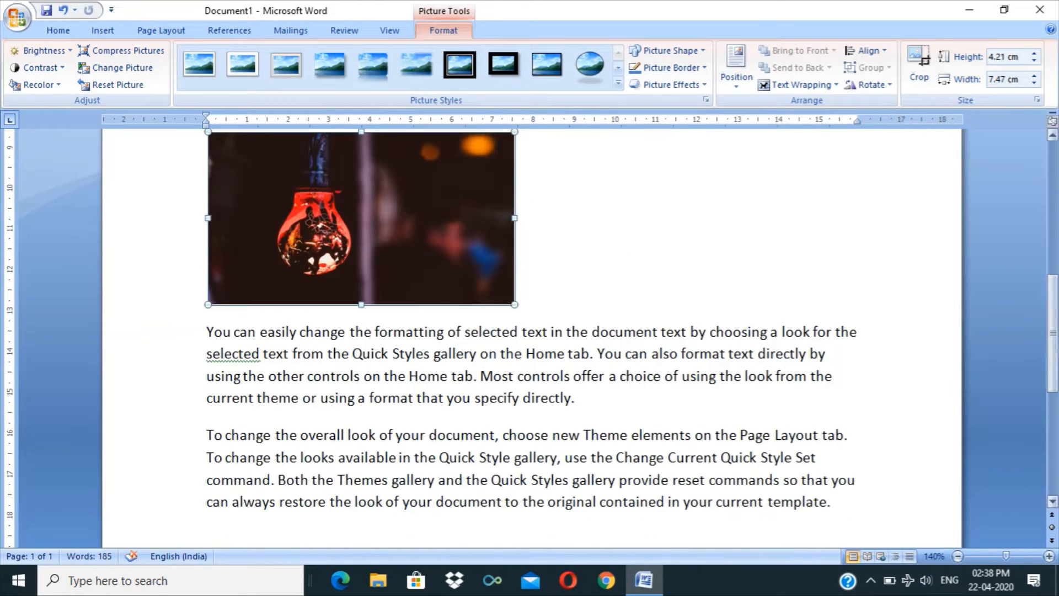
click(1046, 353)
drag(1053, 348, 1053, 273)
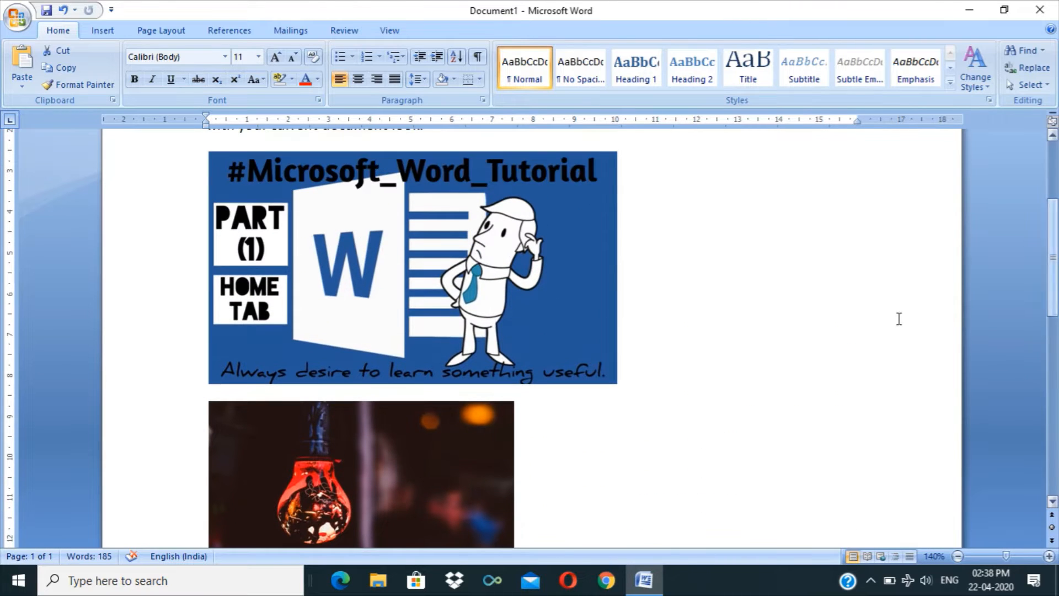
click(362, 499)
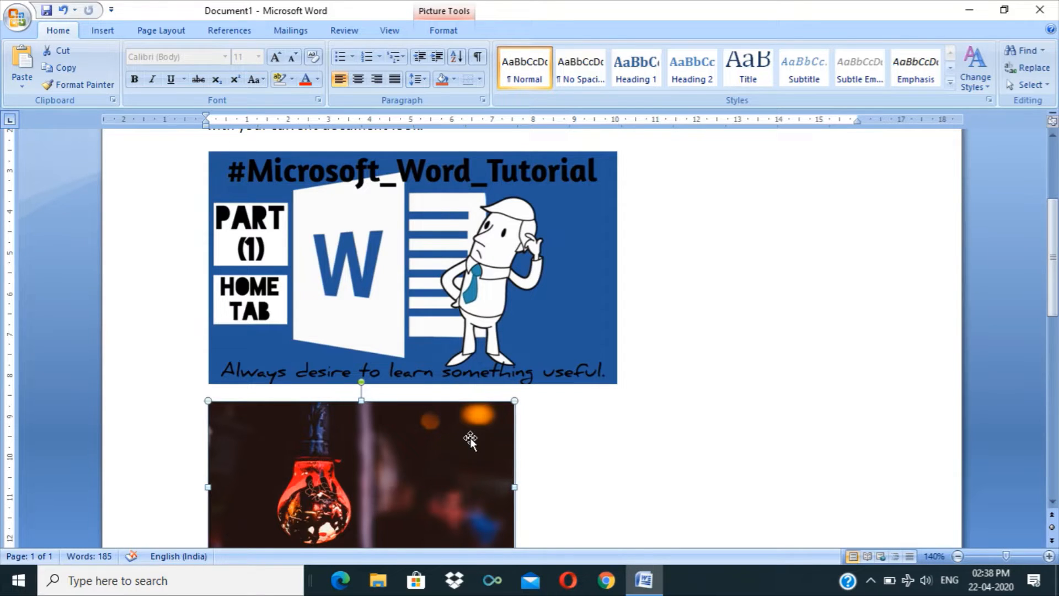
click(447, 31)
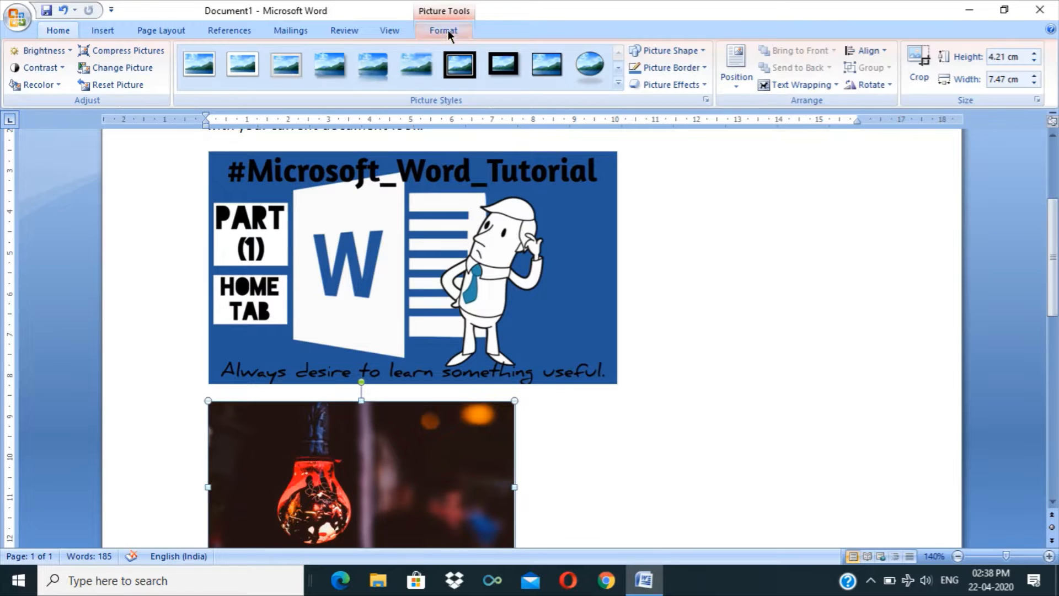
Give the light-bulb photo Square wrapping and drag it into the middle of the 'You can easily change' paragraph.
click(823, 88)
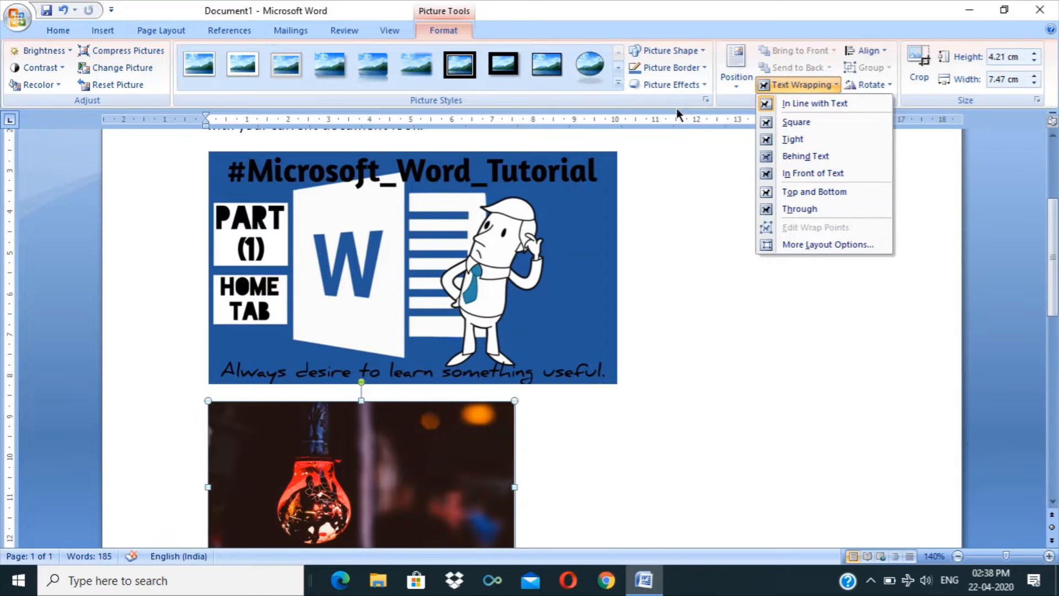
click(794, 122)
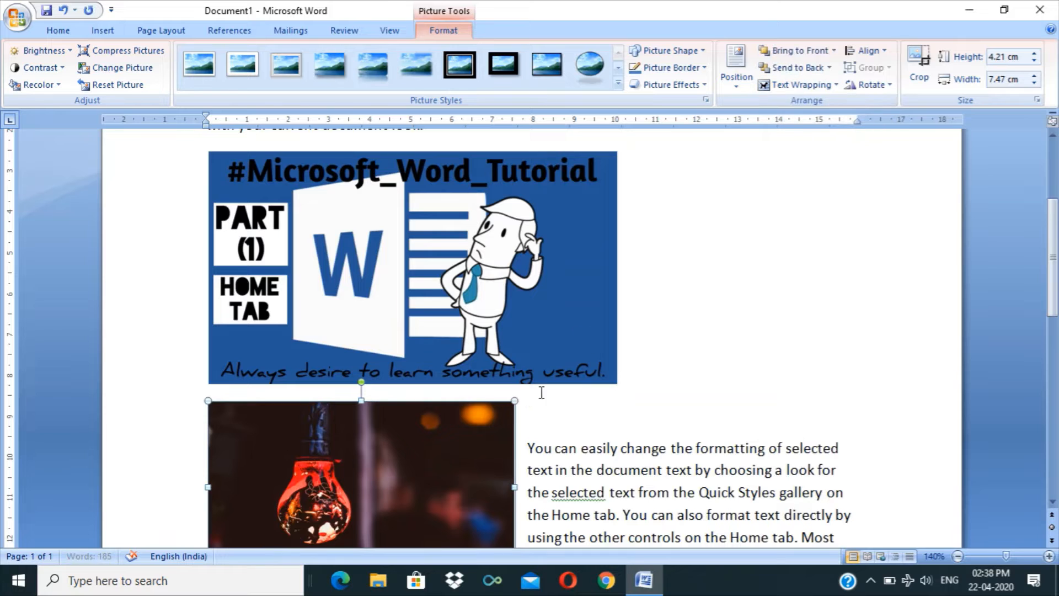
scroll(701, 422, down, 2)
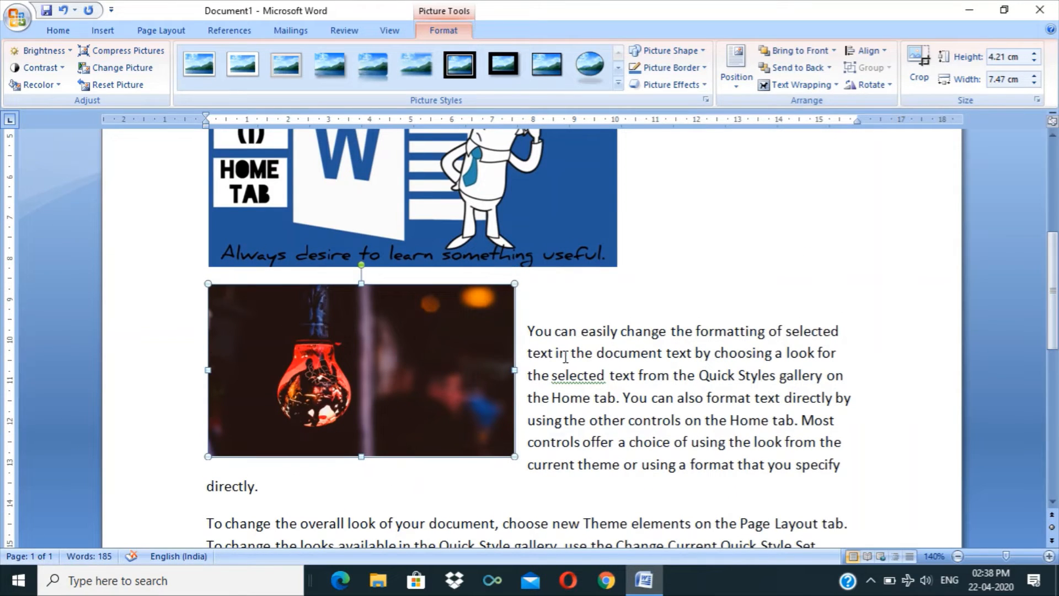
drag(399, 360, 350, 409)
drag(444, 420, 807, 453)
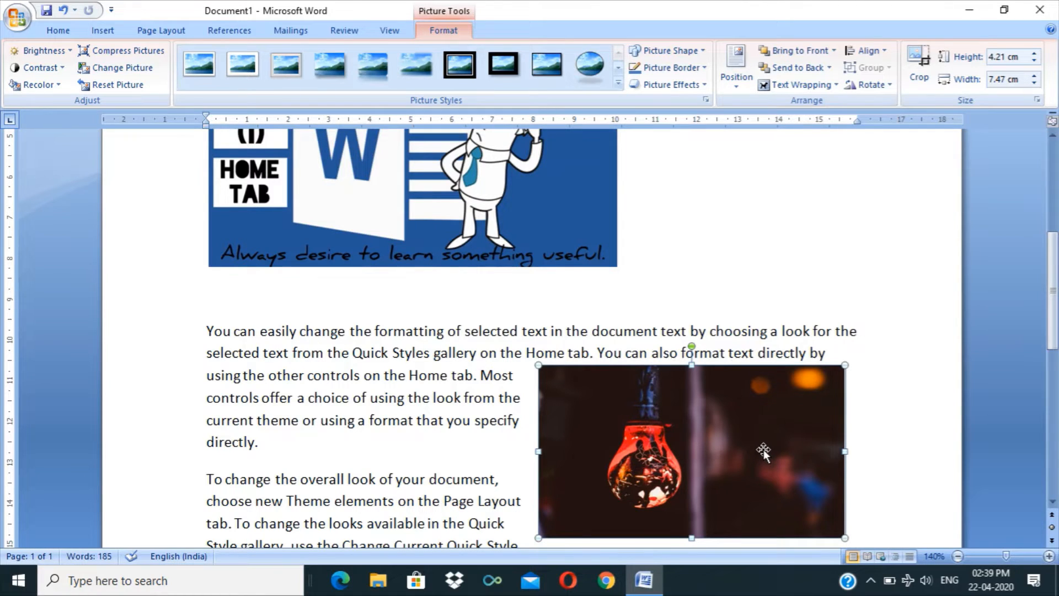
drag(763, 450, 531, 385)
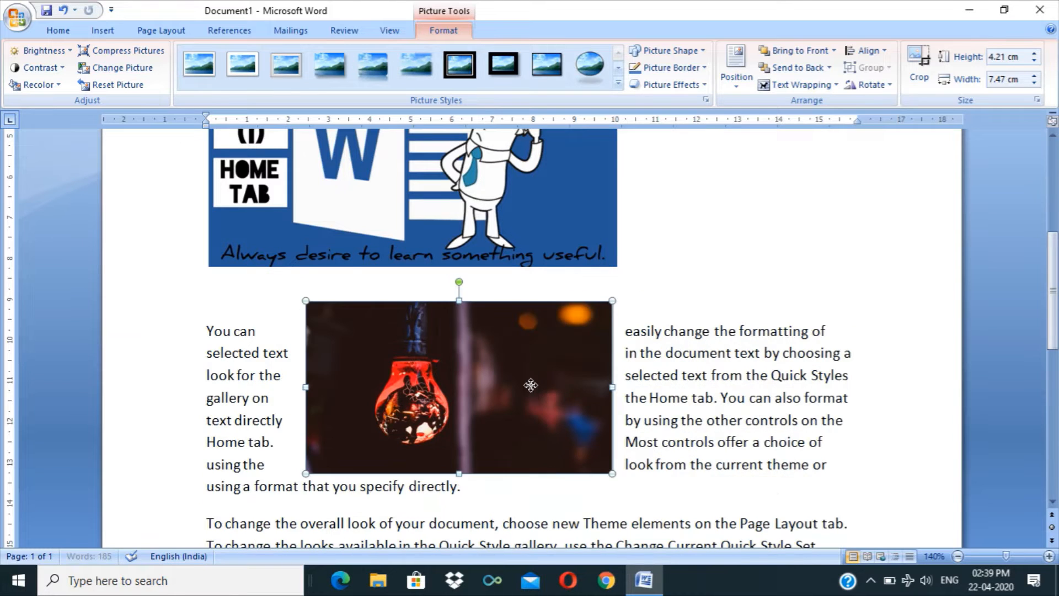
Set the light-bulb photo's text wrapping to Behind Text.
click(796, 86)
click(791, 160)
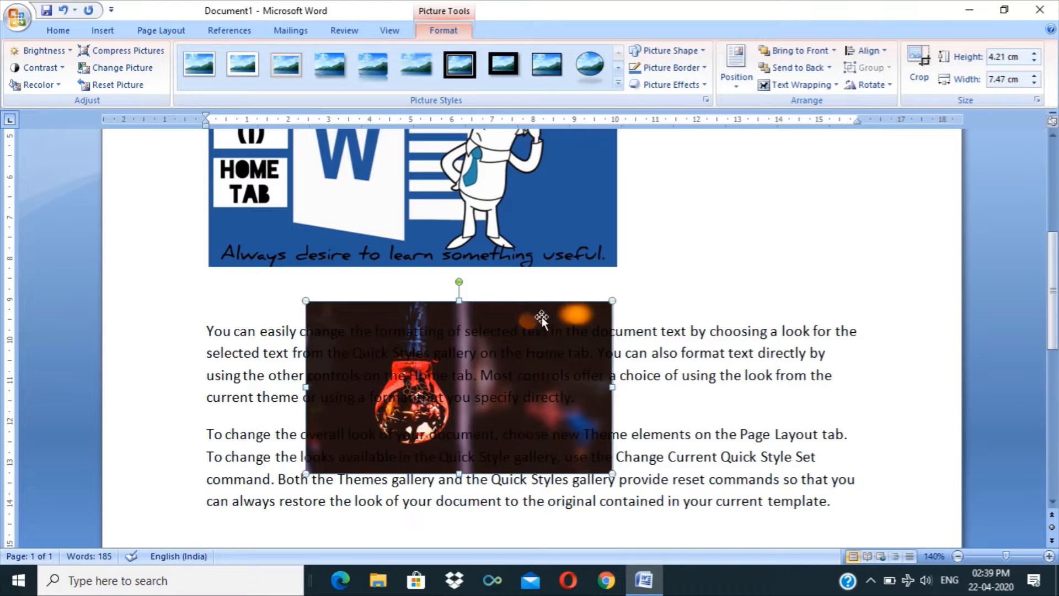
drag(532, 333, 530, 313)
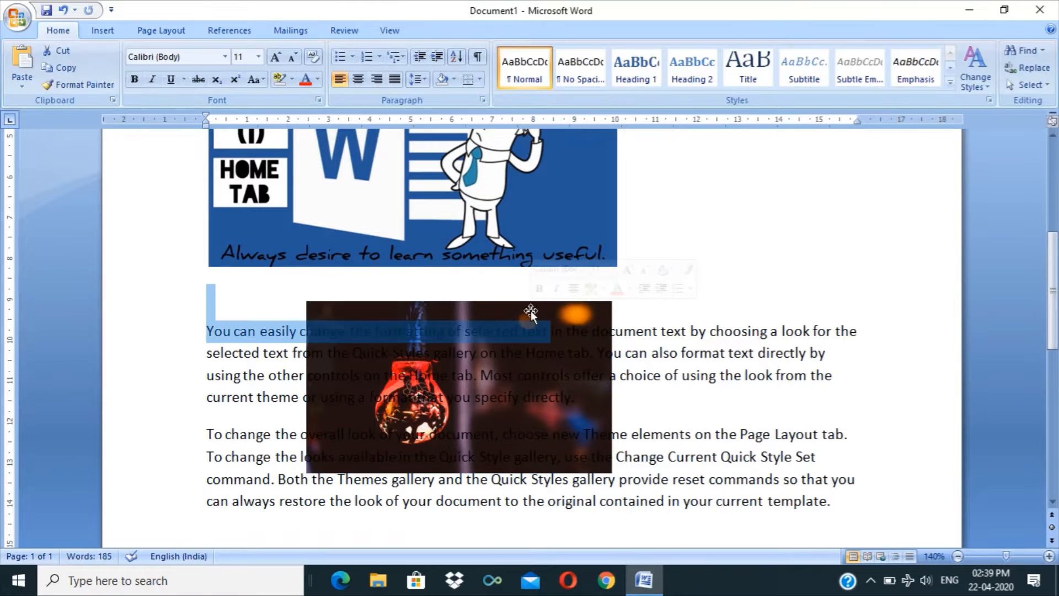
click(710, 305)
Tuck the light-bulb photo up behind the Word tutorial banner, then select the banner.
click(590, 315)
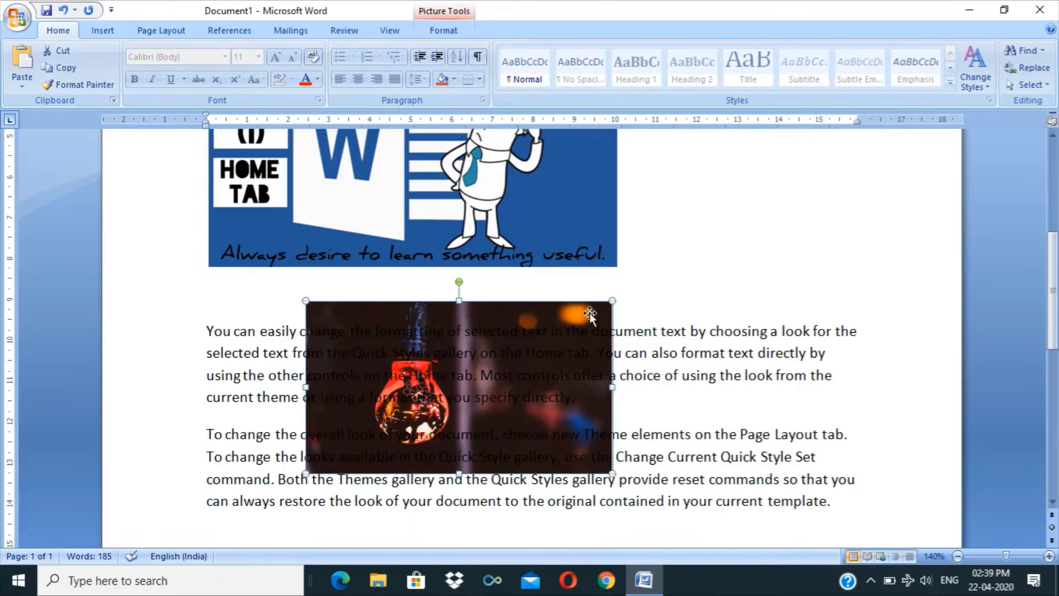
drag(590, 298, 595, 159)
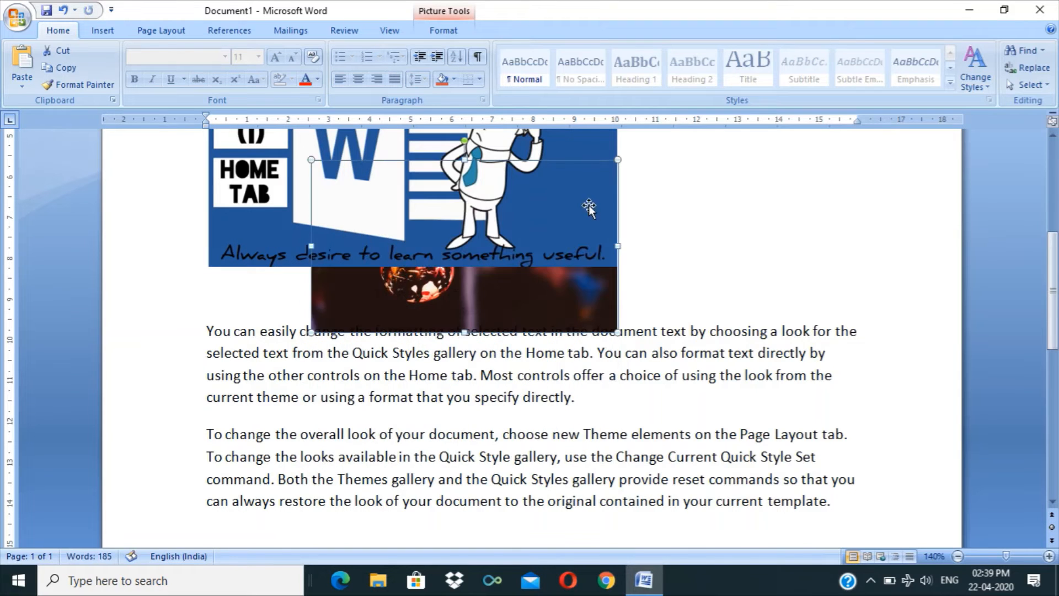
drag(583, 213, 557, 189)
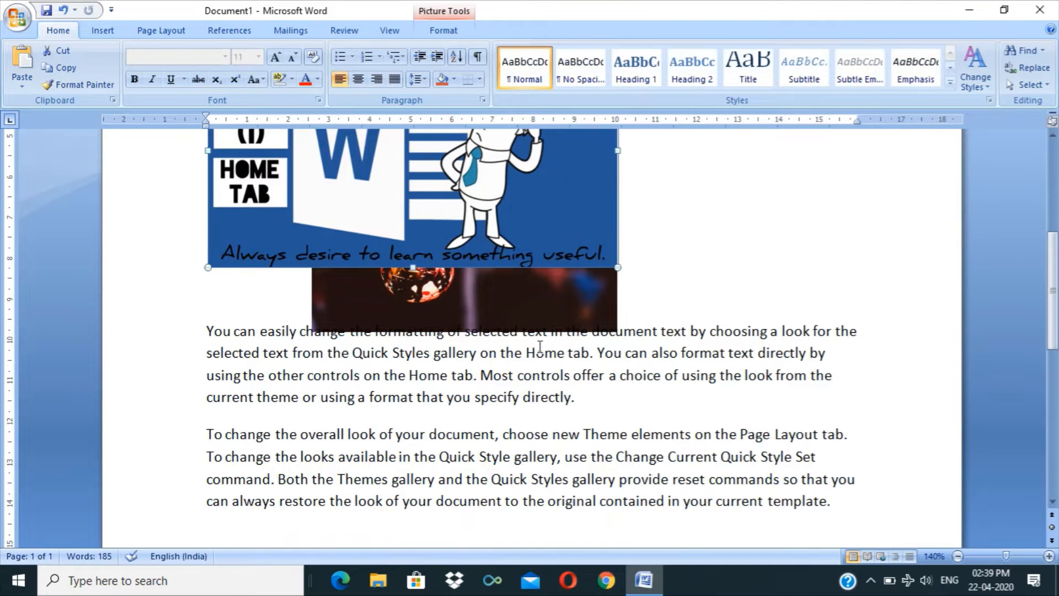
click(536, 313)
drag(537, 313, 518, 265)
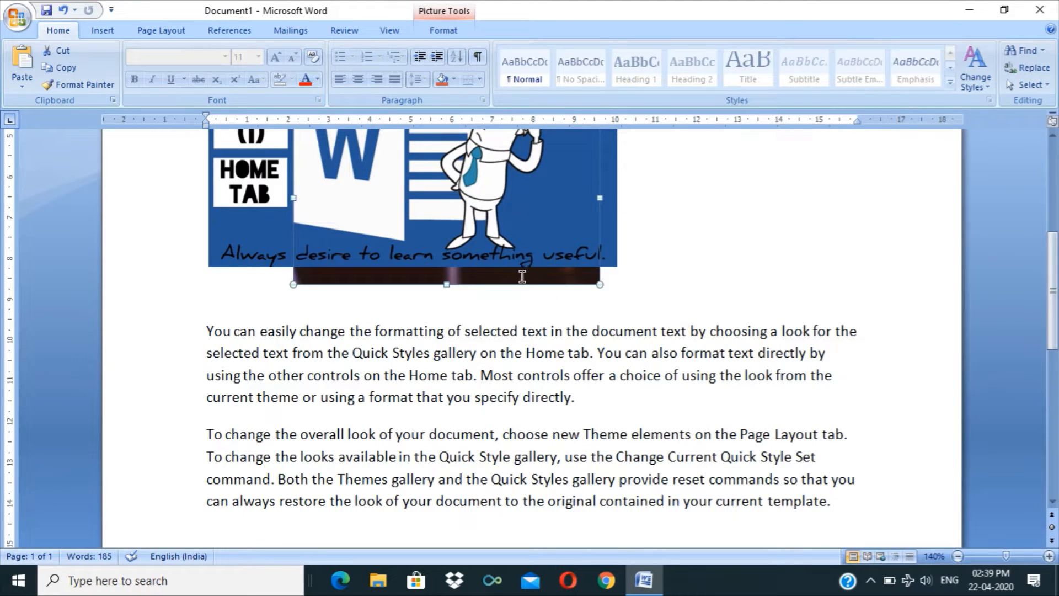
click(508, 282)
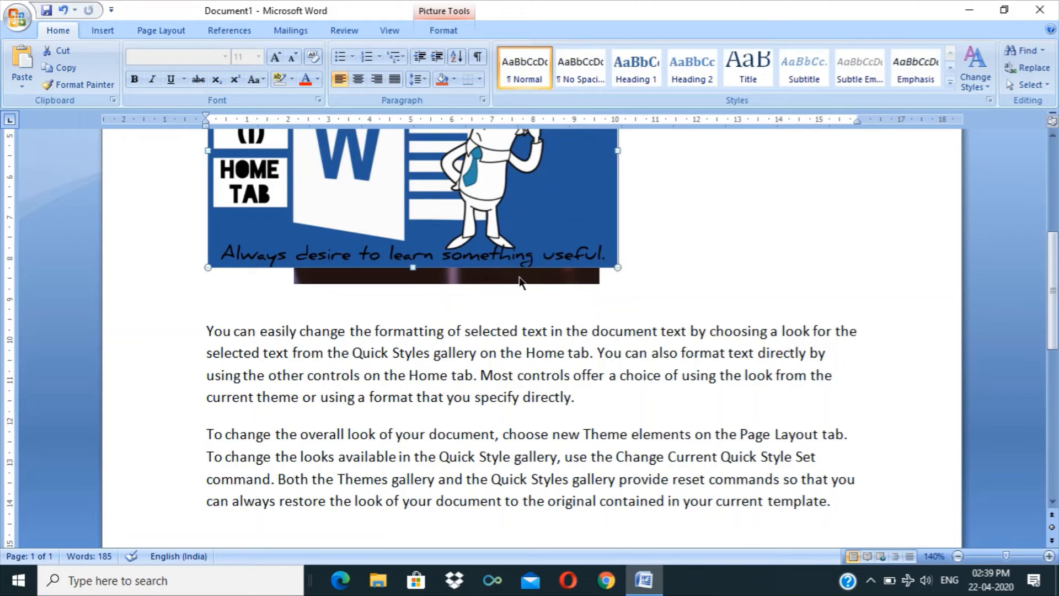
click(536, 289)
click(563, 283)
scroll(1052, 273, up, 4)
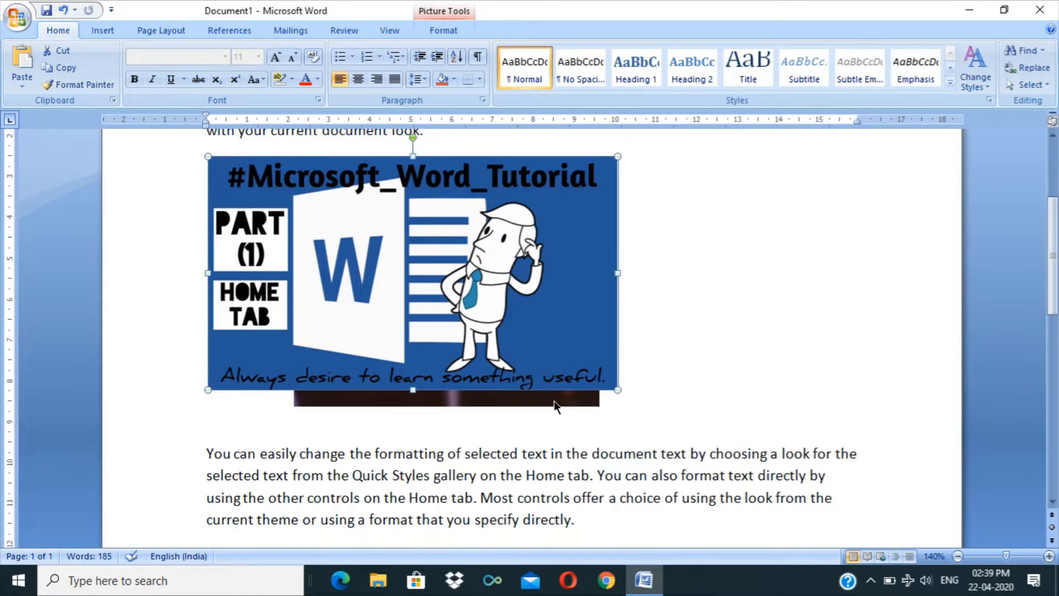
Move the light-bulb picture down and to the right over the paragraph text.
drag(554, 401, 835, 371)
key(ctrl+z)
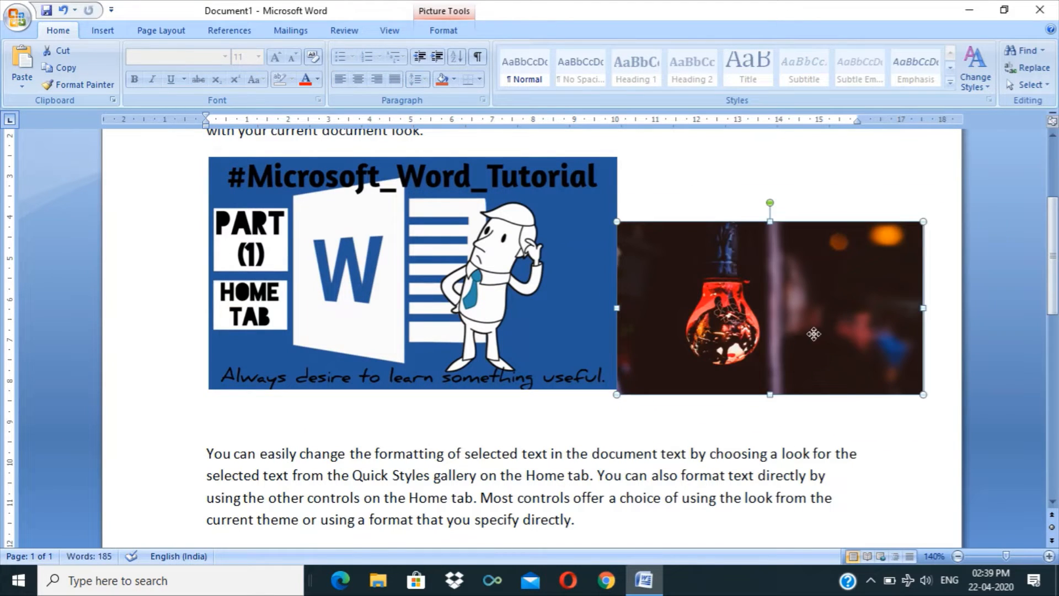
drag(814, 334, 483, 349)
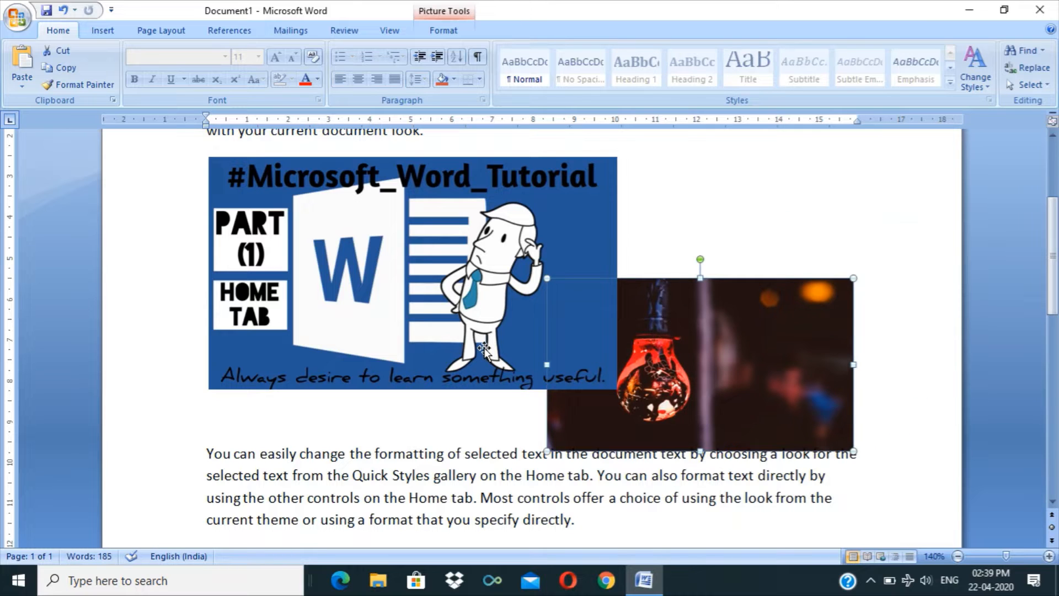
Set the tutorial banner to In Front of Text wrapping and drag it down below the paragraphs.
click(447, 30)
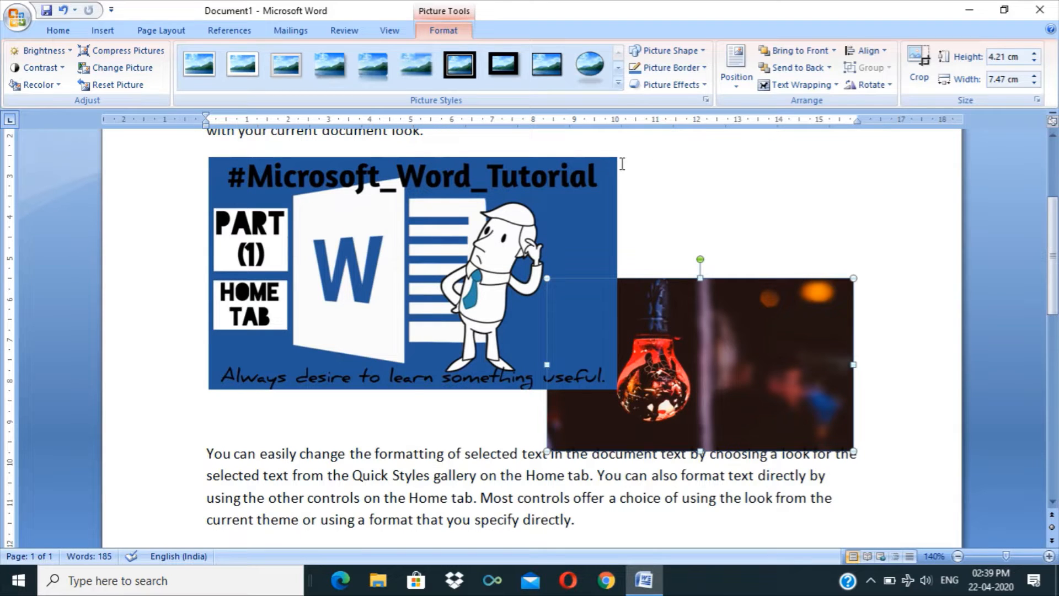
click(500, 227)
click(820, 85)
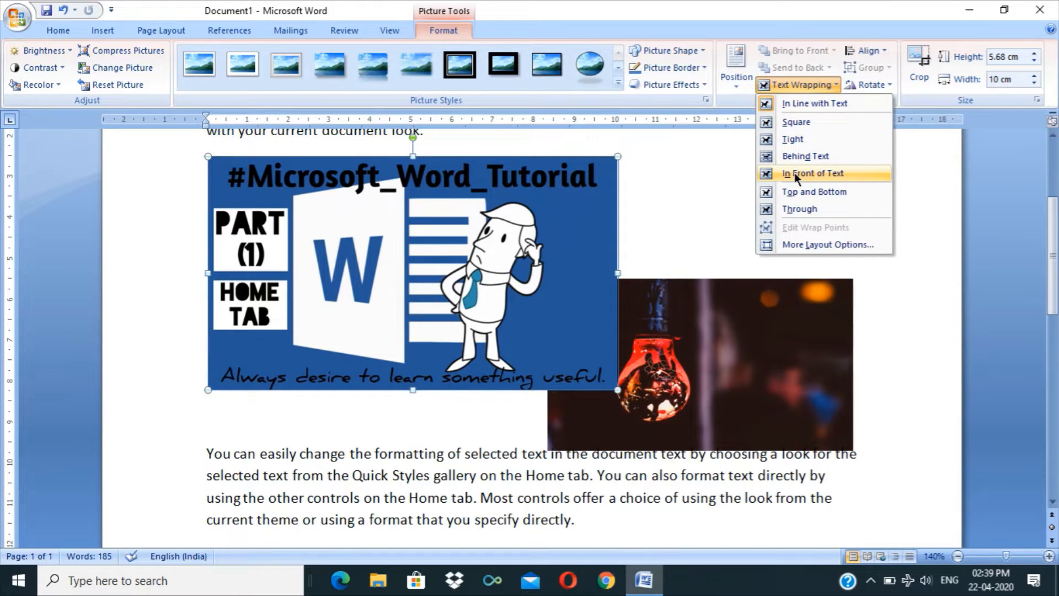
click(488, 255)
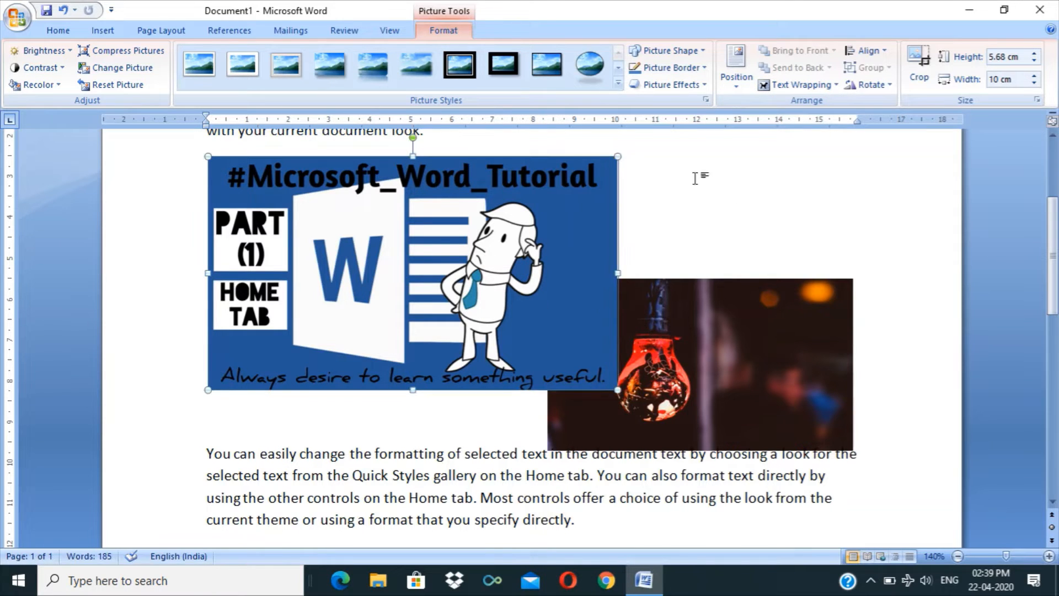
click(776, 86)
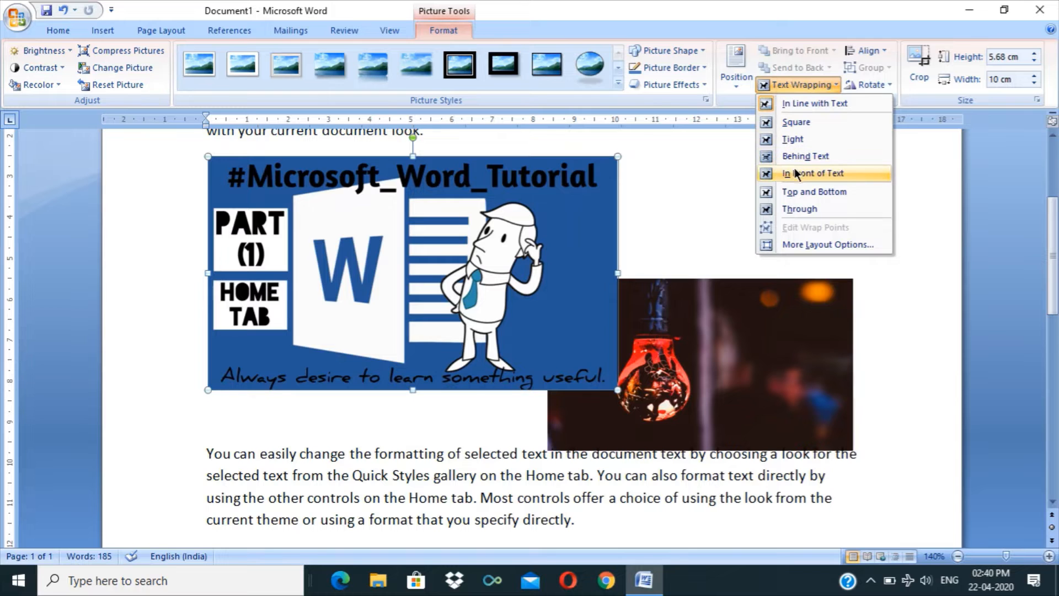
click(802, 172)
drag(569, 217, 491, 503)
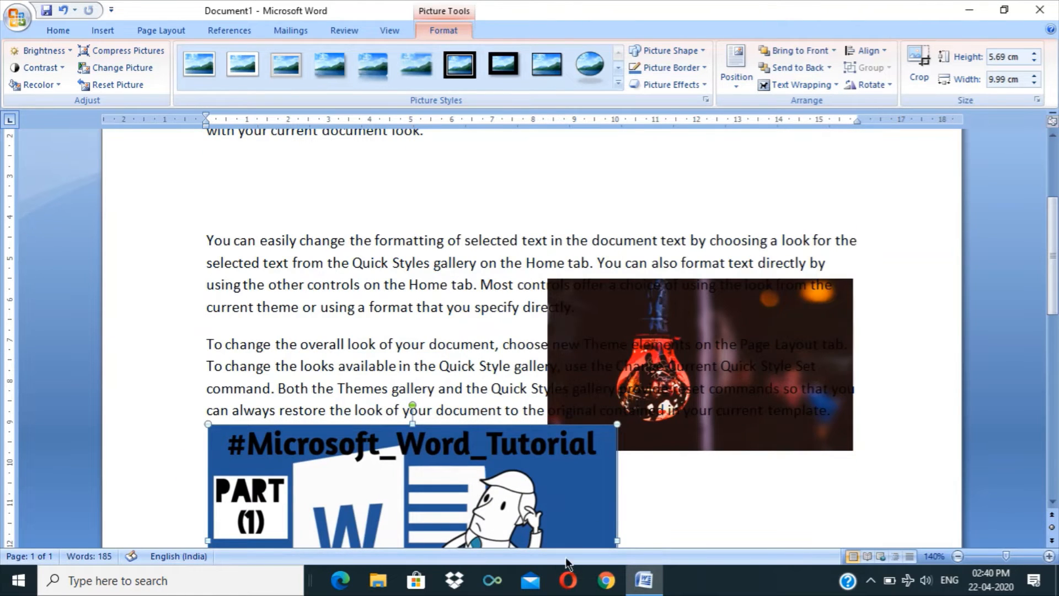
Roughly reposition the banner and light-bulb picture lower on the page.
drag(541, 538, 577, 467)
drag(777, 282, 810, 333)
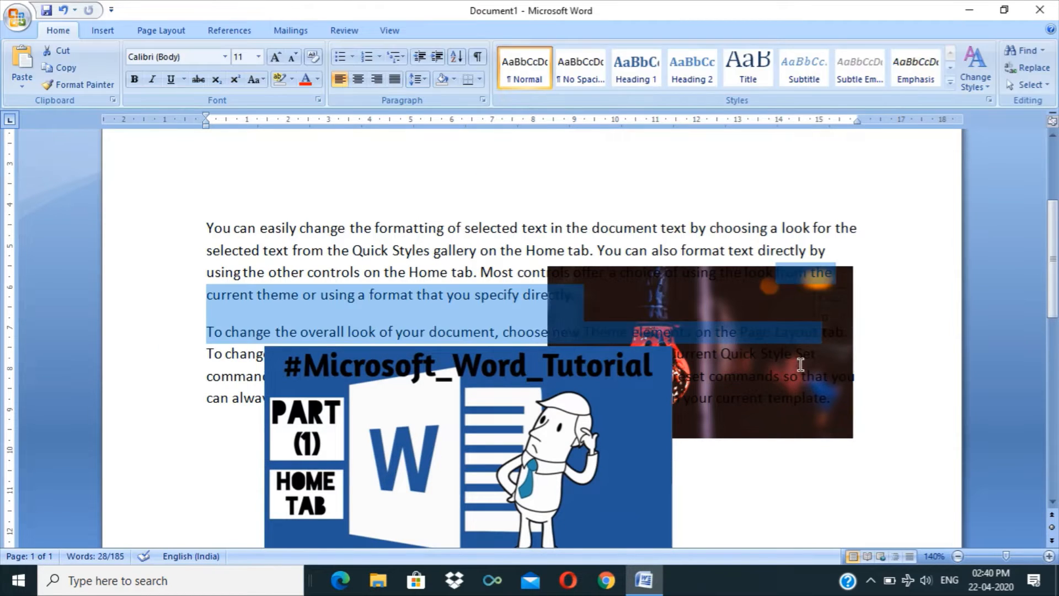
click(816, 378)
click(786, 429)
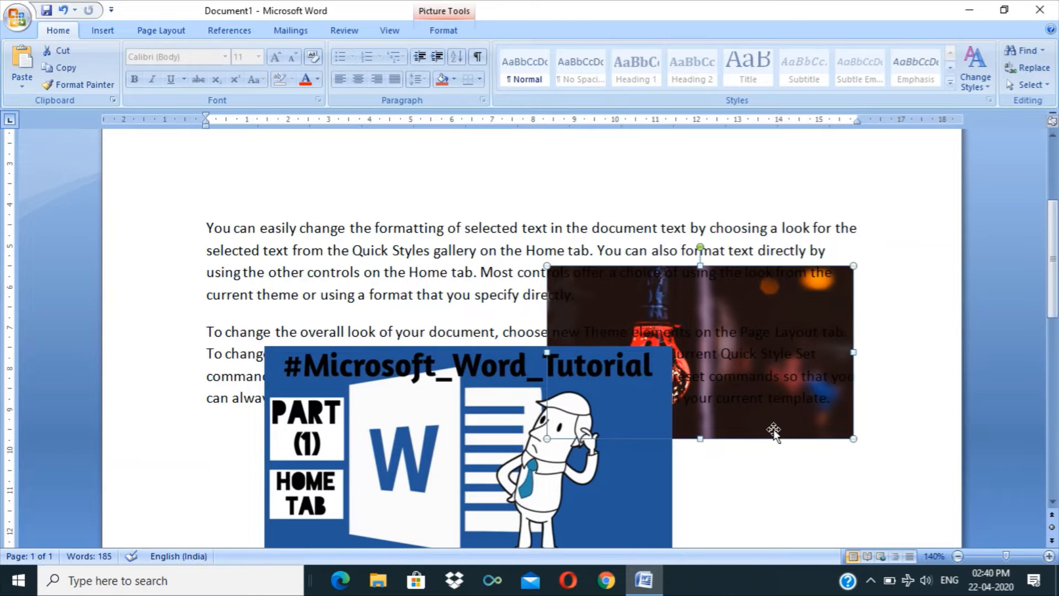
drag(773, 431, 861, 518)
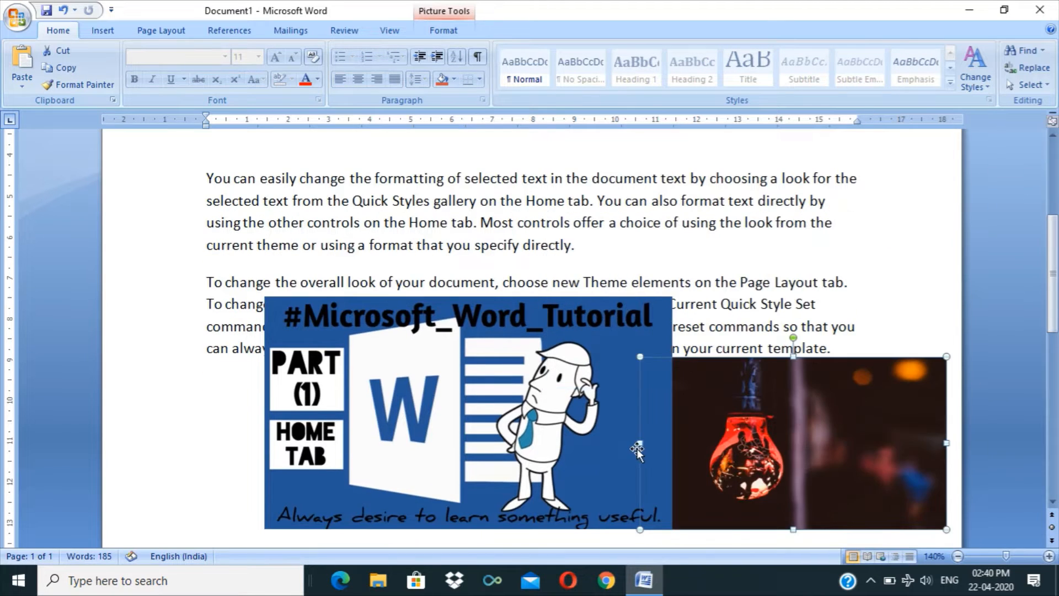
click(607, 444)
drag(607, 444, 492, 471)
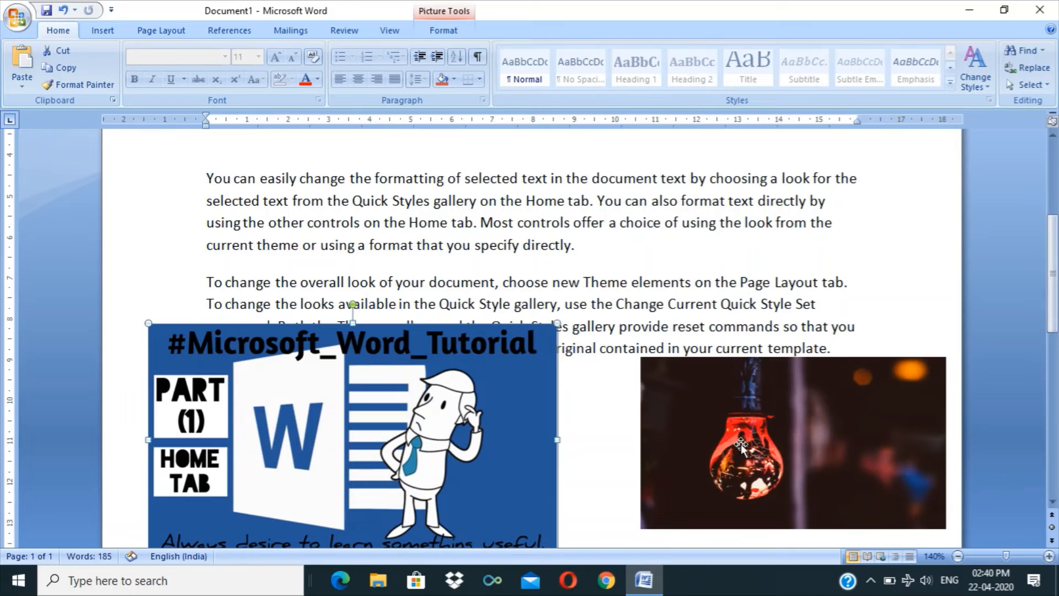
drag(741, 447, 662, 432)
Settle the banner below the paragraphs with the light-bulb picture beside it on the right.
scroll(515, 279, down, 2)
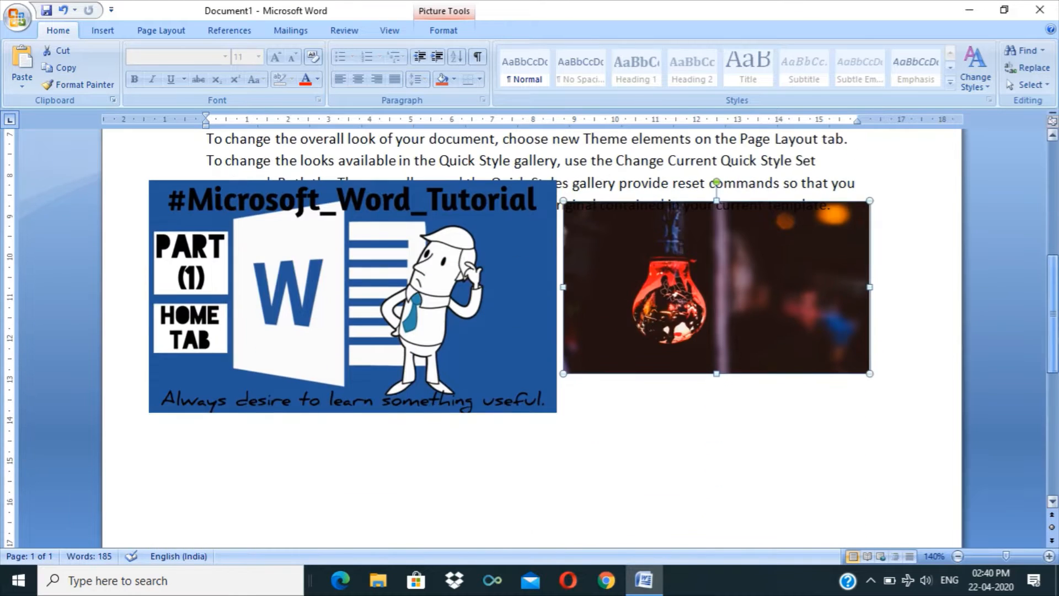
click(515, 278)
drag(516, 279, 574, 371)
click(725, 319)
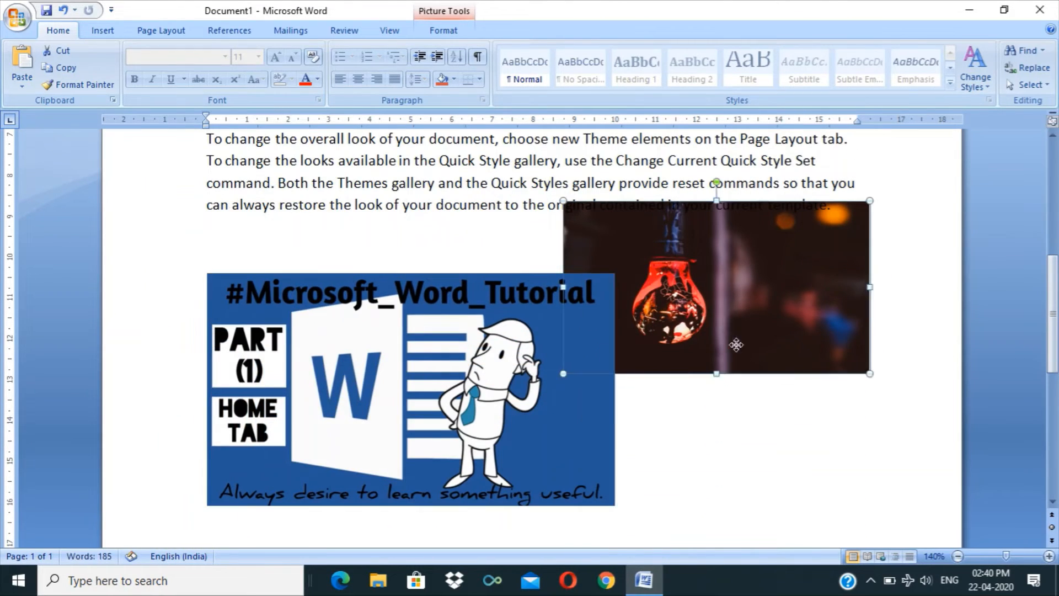
drag(725, 319, 718, 434)
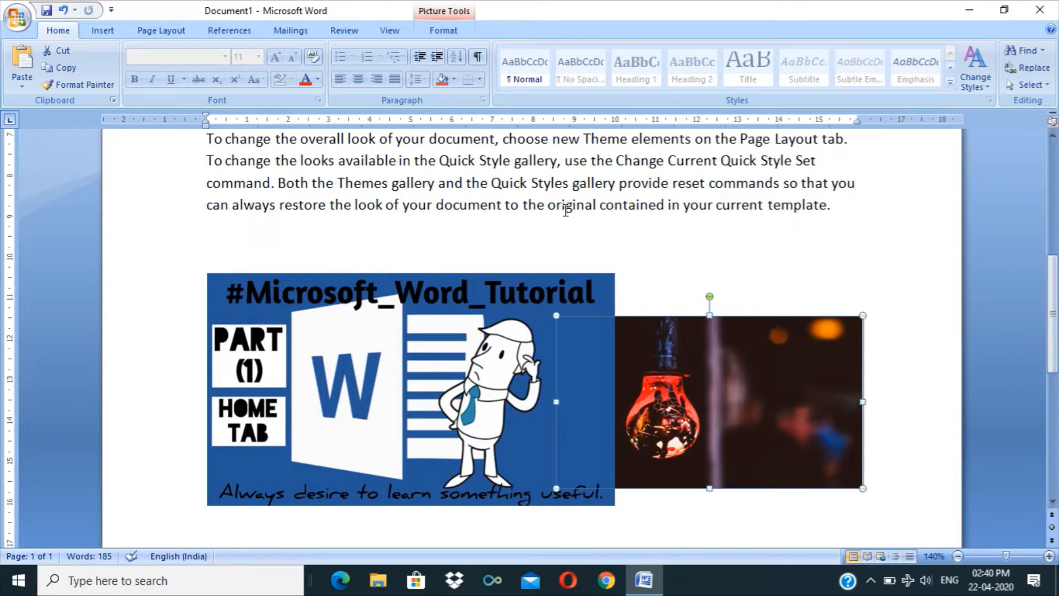
click(443, 30)
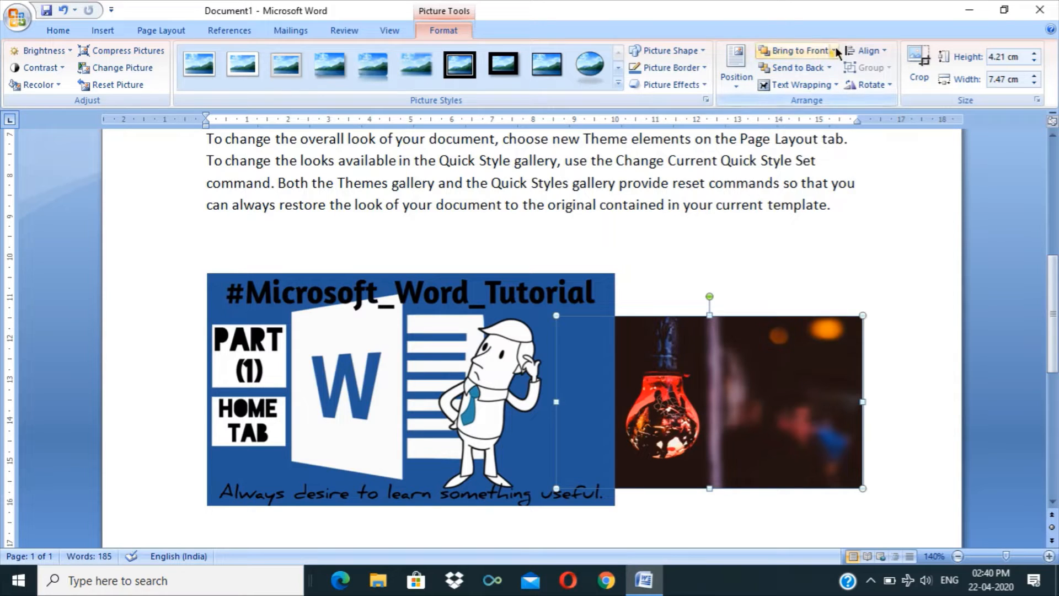
Try Bring to Front and Send to Back on the light-bulb picture.
click(813, 52)
click(834, 50)
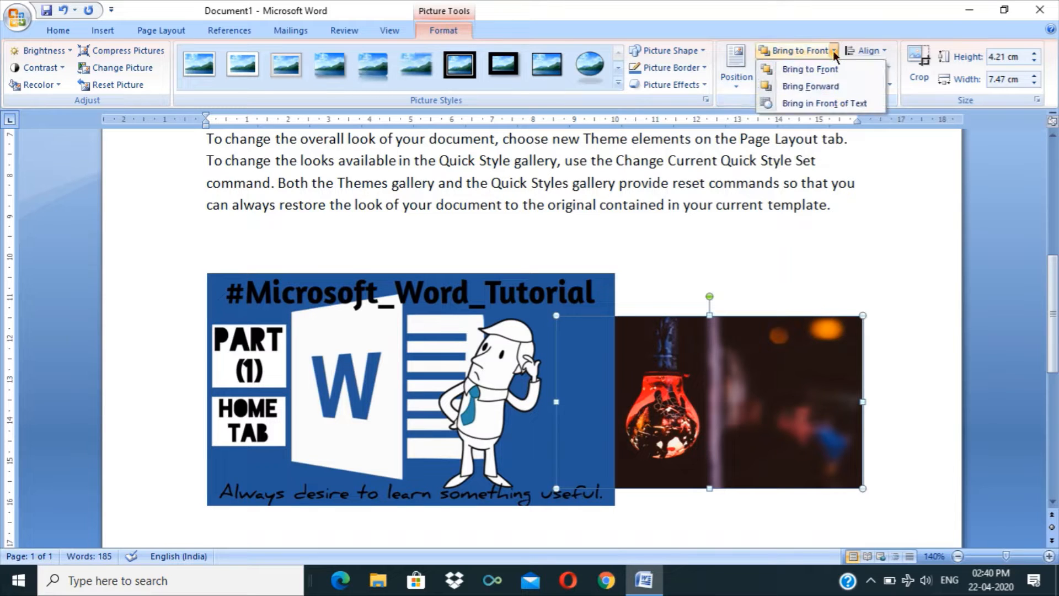
click(822, 67)
click(805, 66)
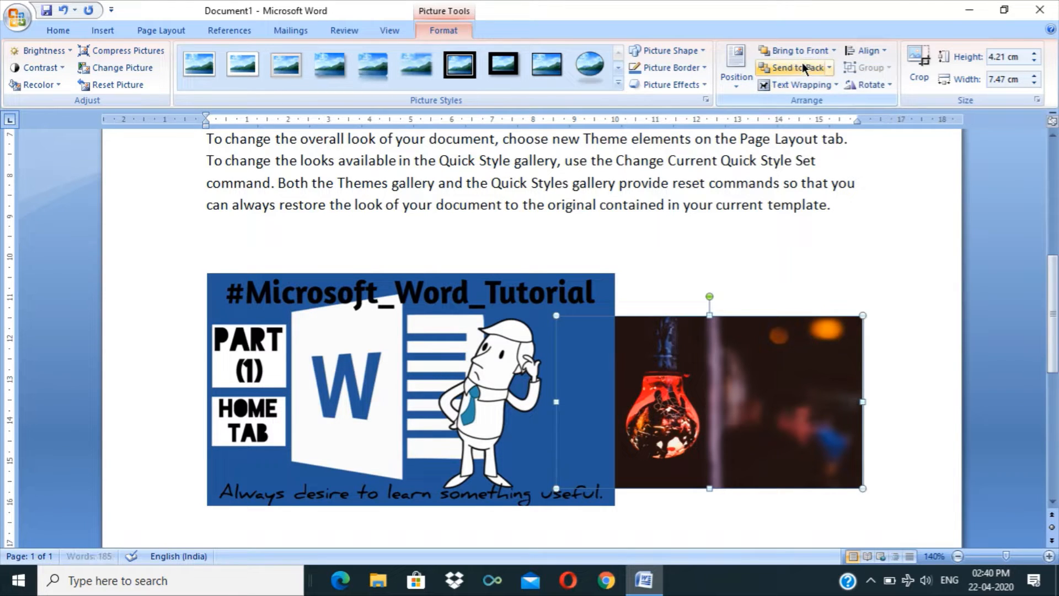
Set the light-bulb picture to In Line with Text and place the banner beside it.
click(745, 91)
click(795, 87)
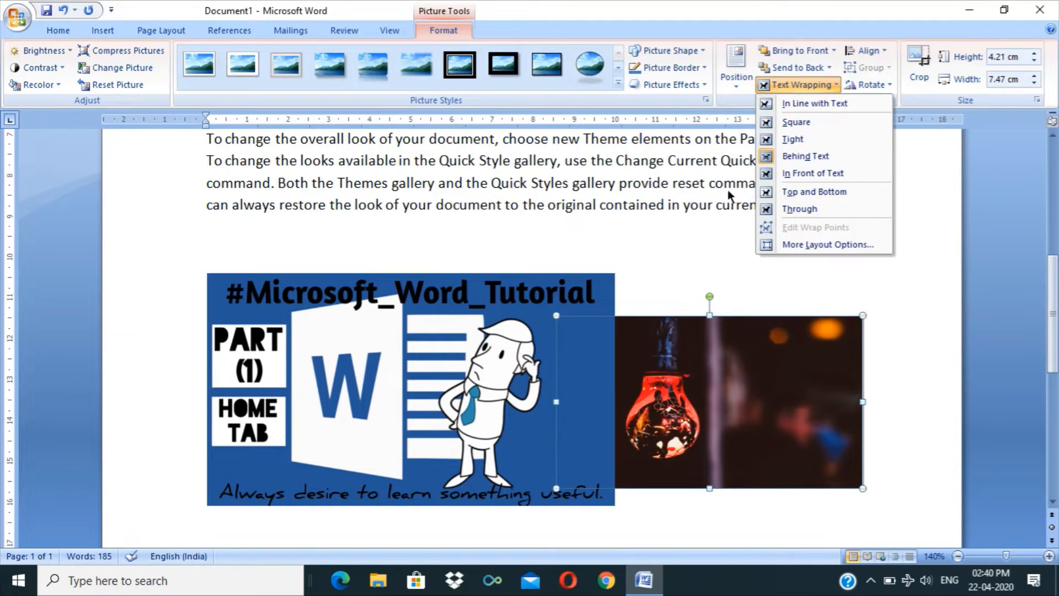
click(794, 103)
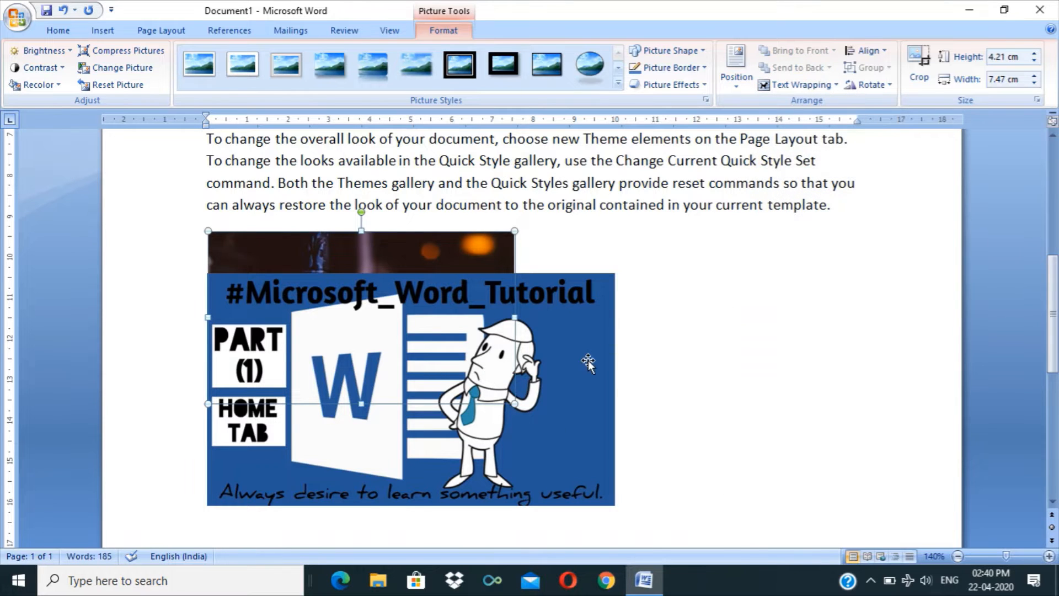
drag(588, 362, 638, 395)
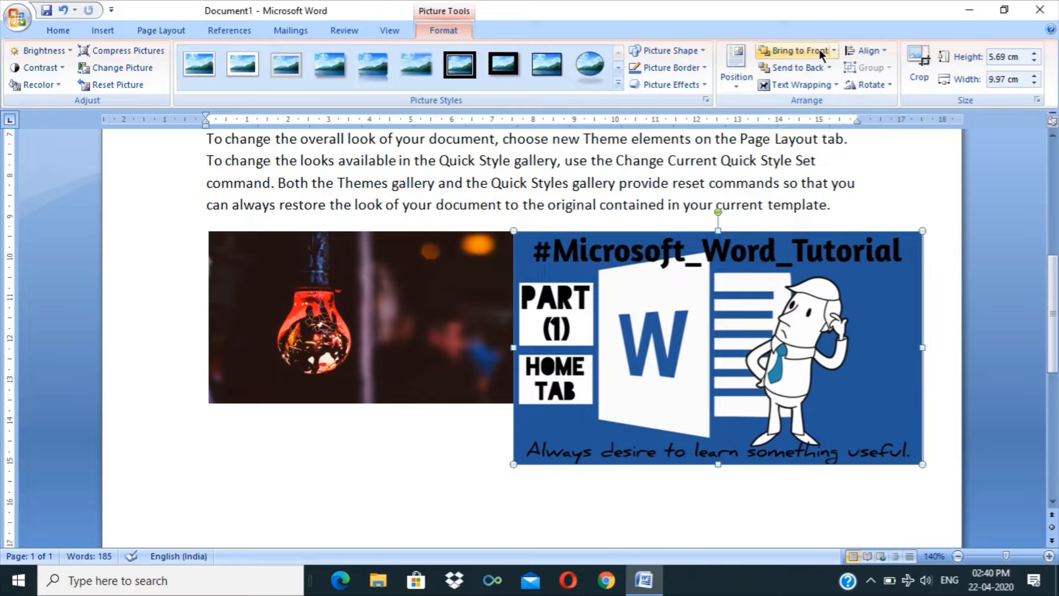
click(738, 86)
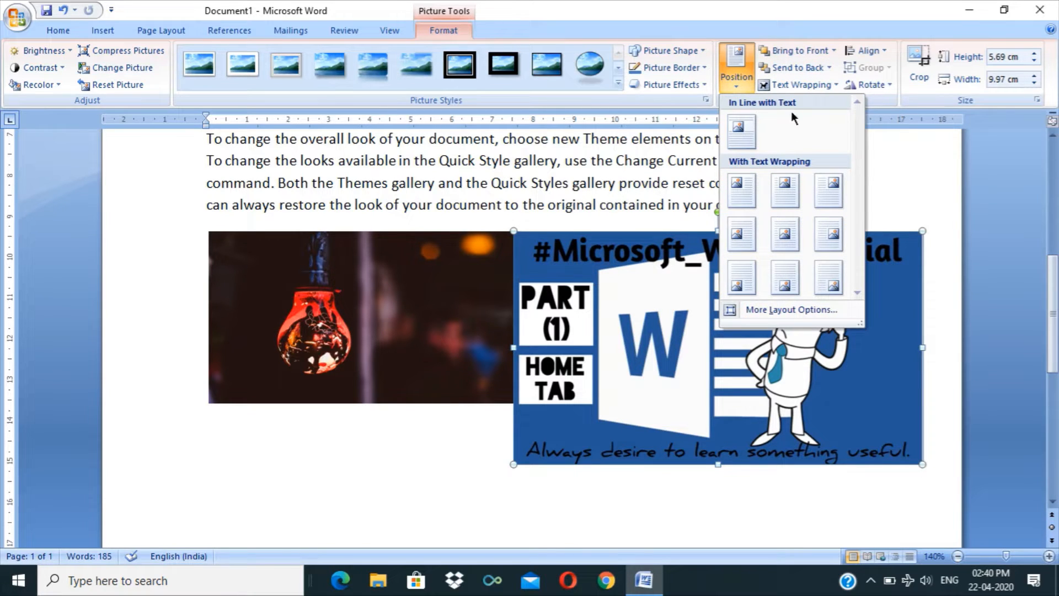
click(939, 194)
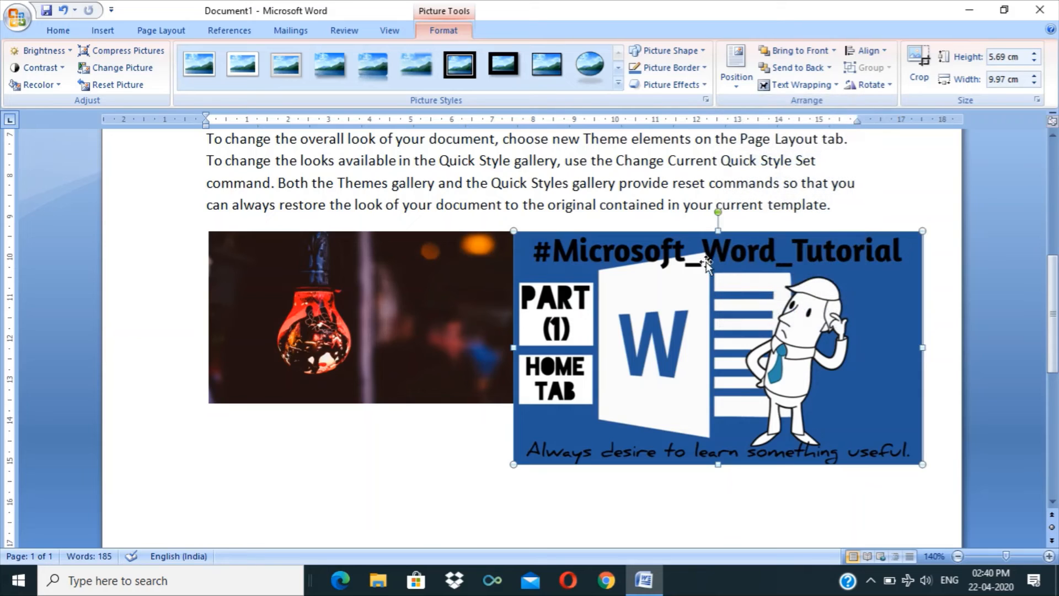
click(375, 304)
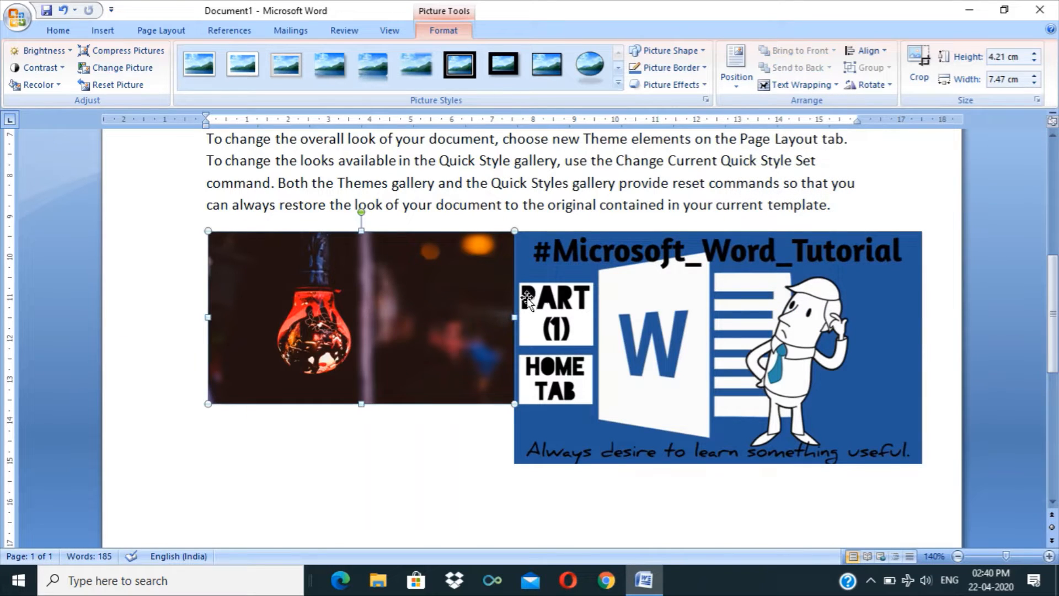
click(675, 356)
click(475, 320)
Delete the light-bulb picture and shift the banner left and back to the right.
key(Delete)
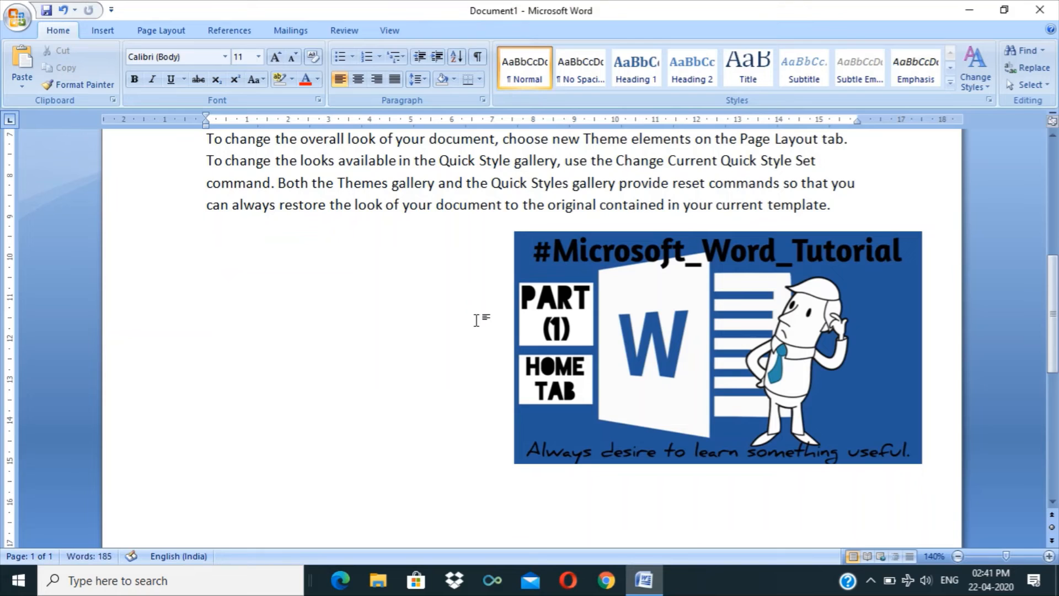
drag(638, 323, 329, 325)
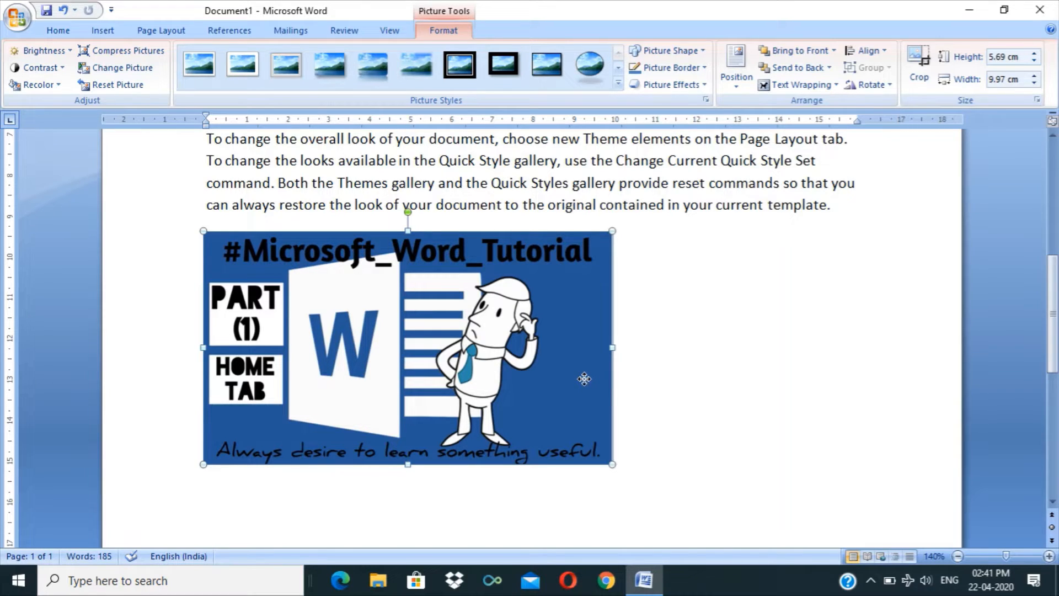
mouse_move(585, 379)
mouse_down()
mouse_move(825, 381)
mouse_move(645, 386)
mouse_move(841, 420)
mouse_move(678, 426)
mouse_move(581, 381)
mouse_up()
drag(549, 340, 649, 326)
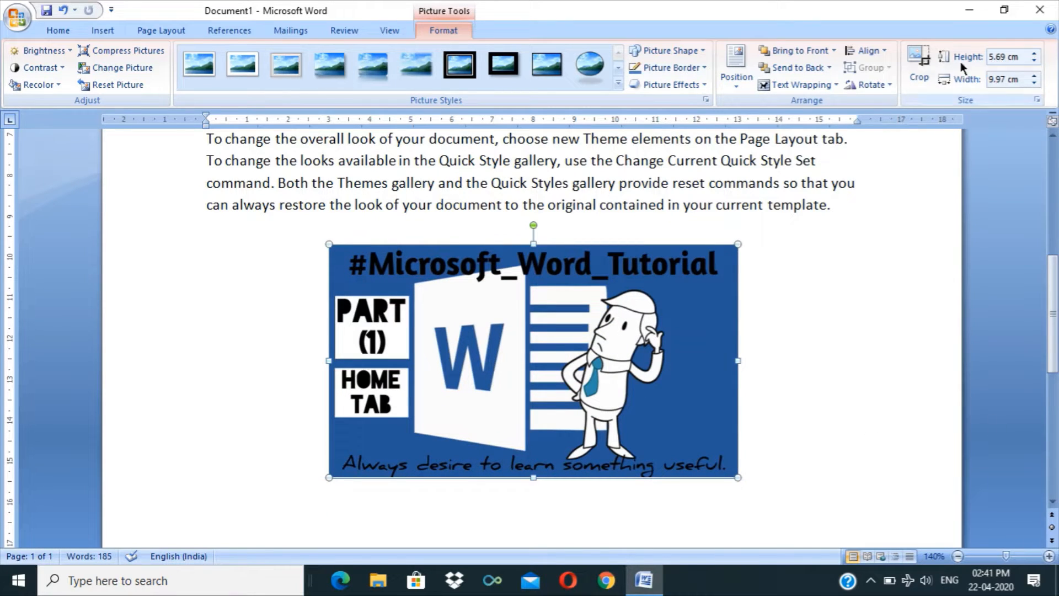
Set the tutorial picture's height to 10 cm and width to 15 cm.
click(1006, 56)
text(10)
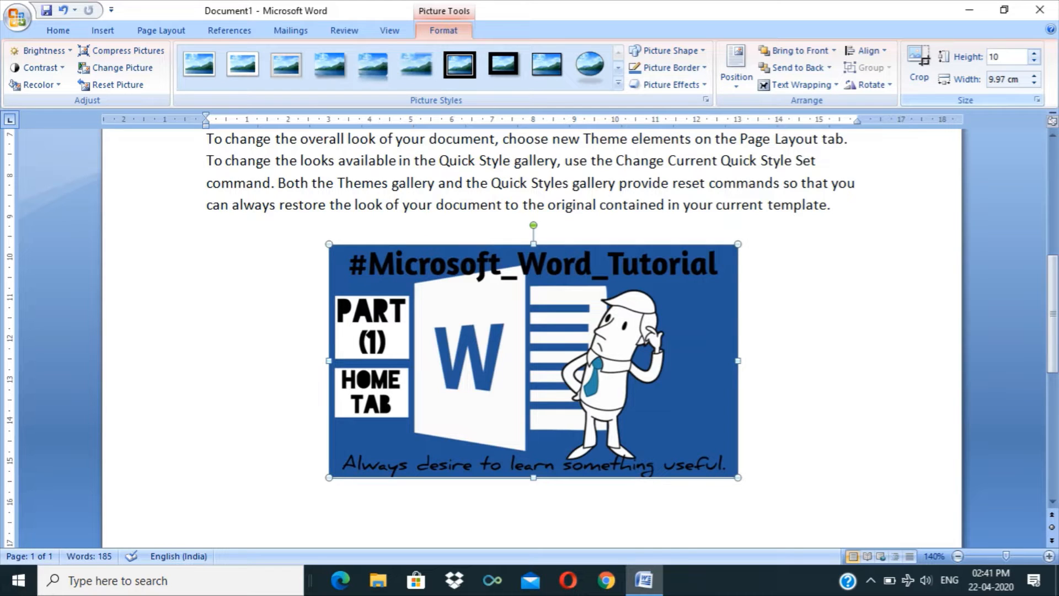
click(1004, 80)
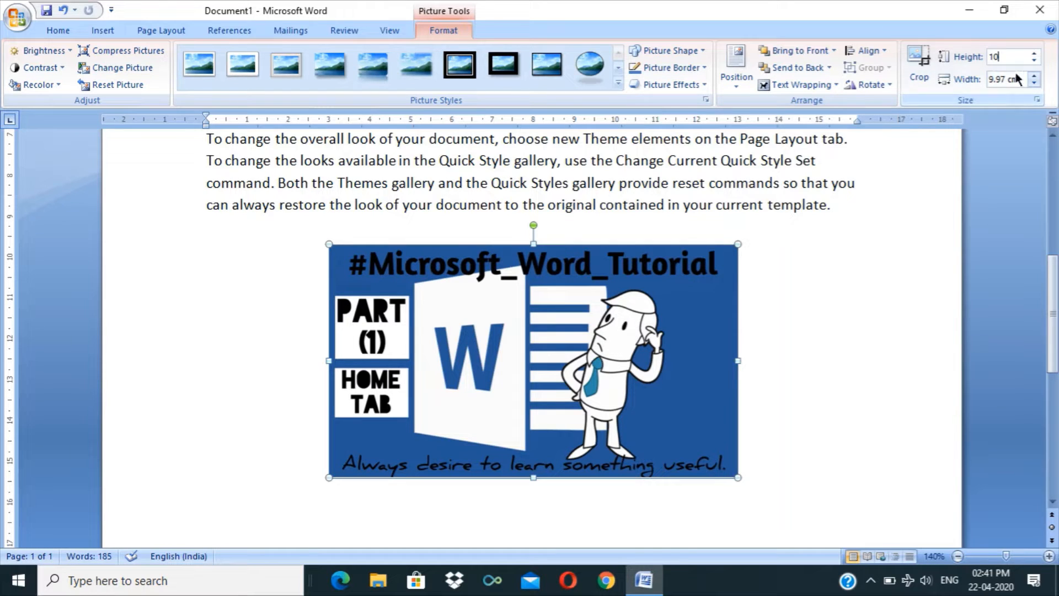
text(15)
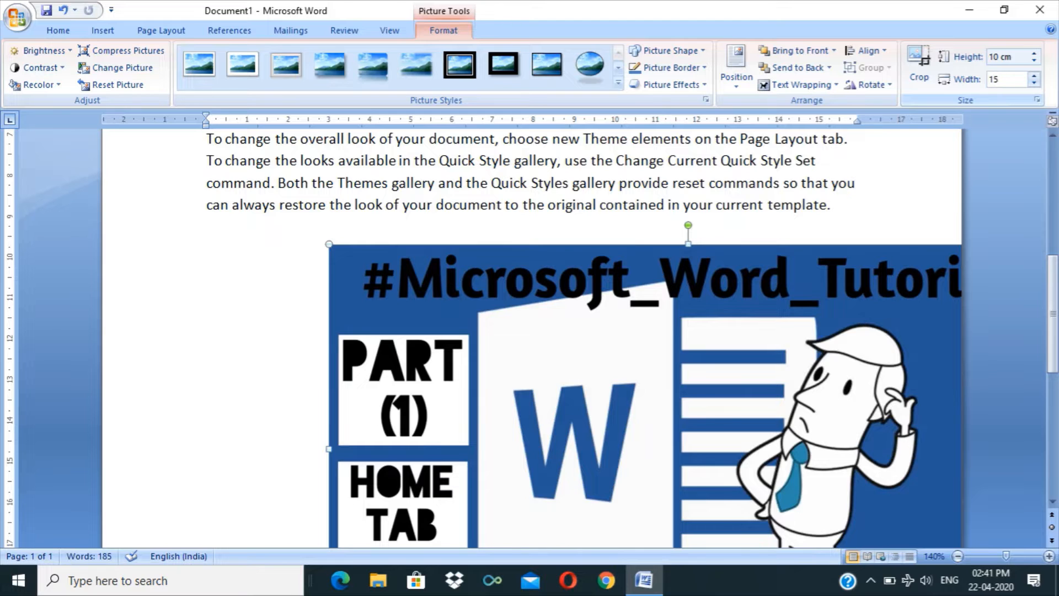
key(Return)
Resize the picture to about 7.09 × 12.08 cm and centre it below the last paragraph.
drag(711, 357, 597, 261)
drag(829, 325, 710, 324)
drag(462, 499, 462, 439)
drag(481, 291, 547, 381)
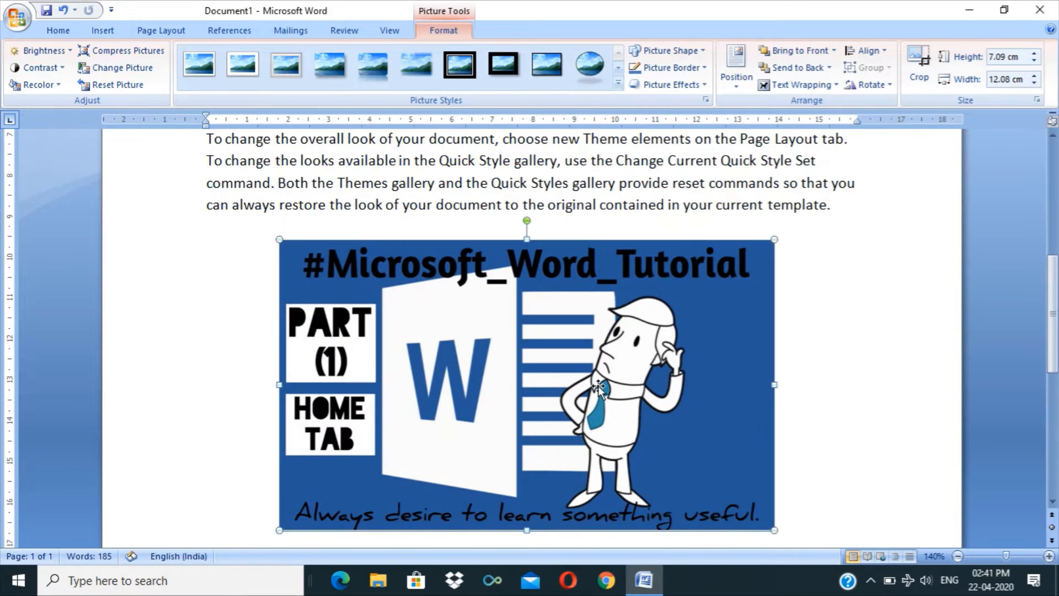
scroll(1055, 327, down, 1)
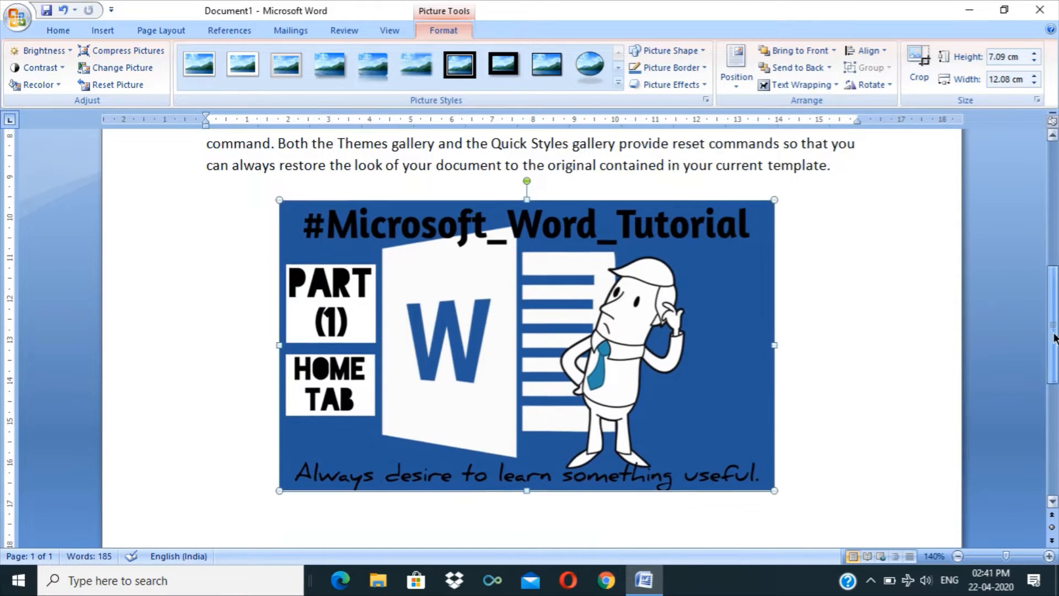
click(691, 54)
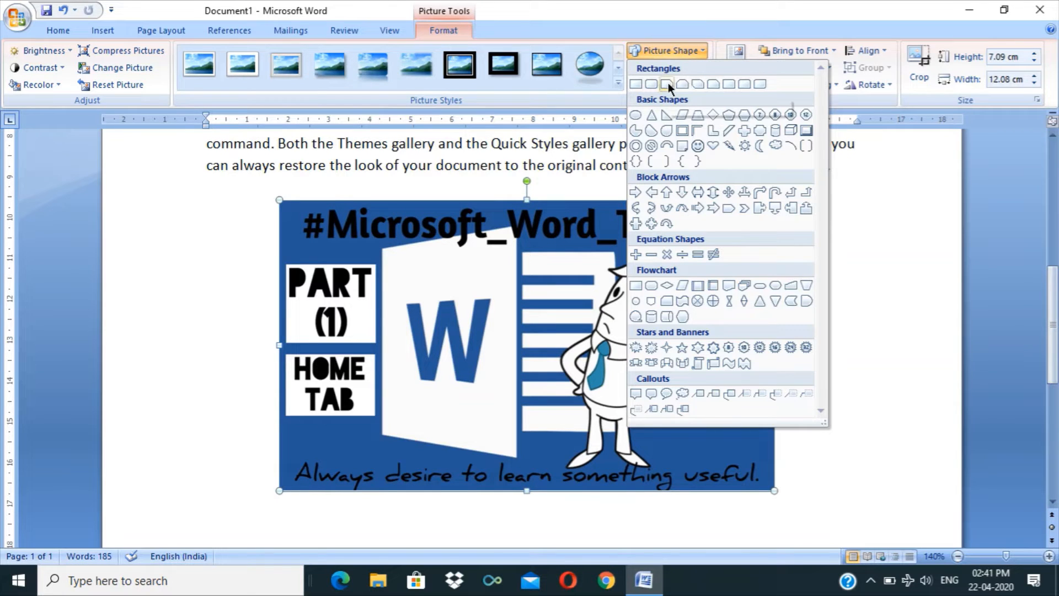
Move the picture to the left margin and clip it to a snipped-corner rectangle.
click(570, 349)
drag(551, 342, 429, 332)
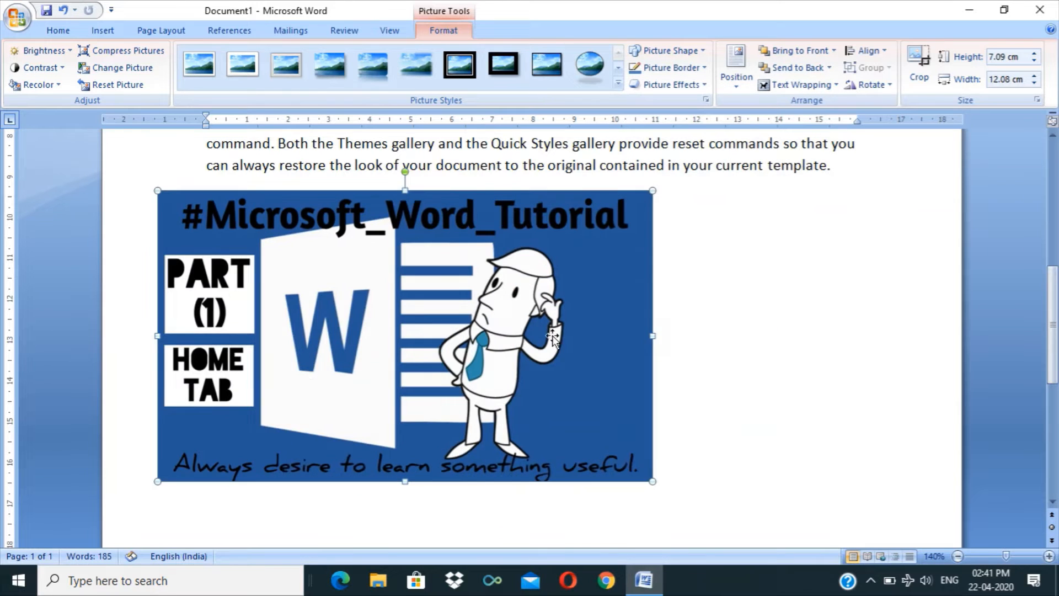
click(685, 52)
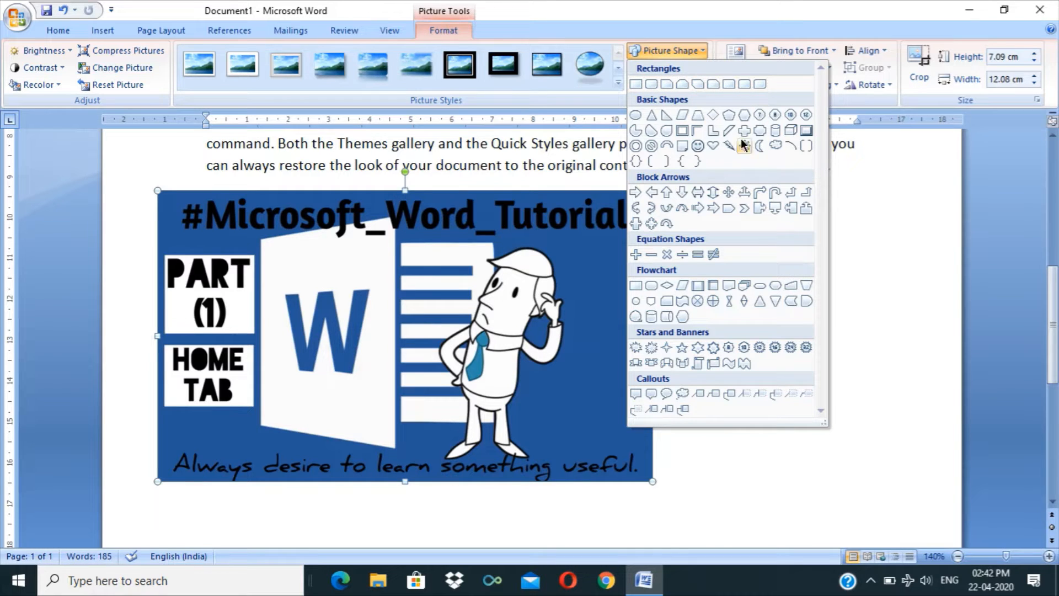
click(713, 84)
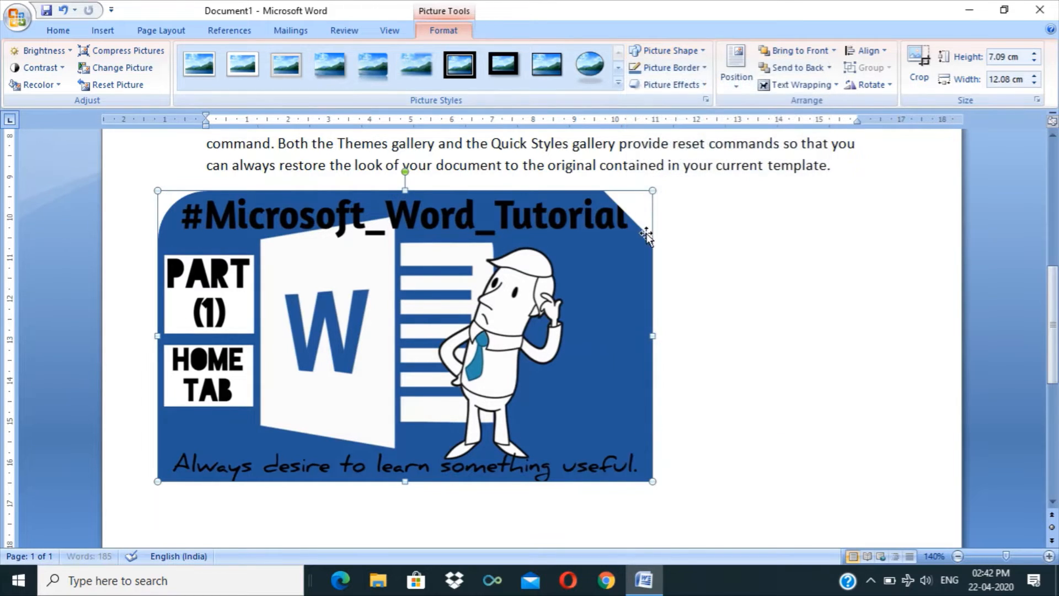
Try a diamond shape, then clip the picture to the Flowchart Data parallelogram.
click(681, 47)
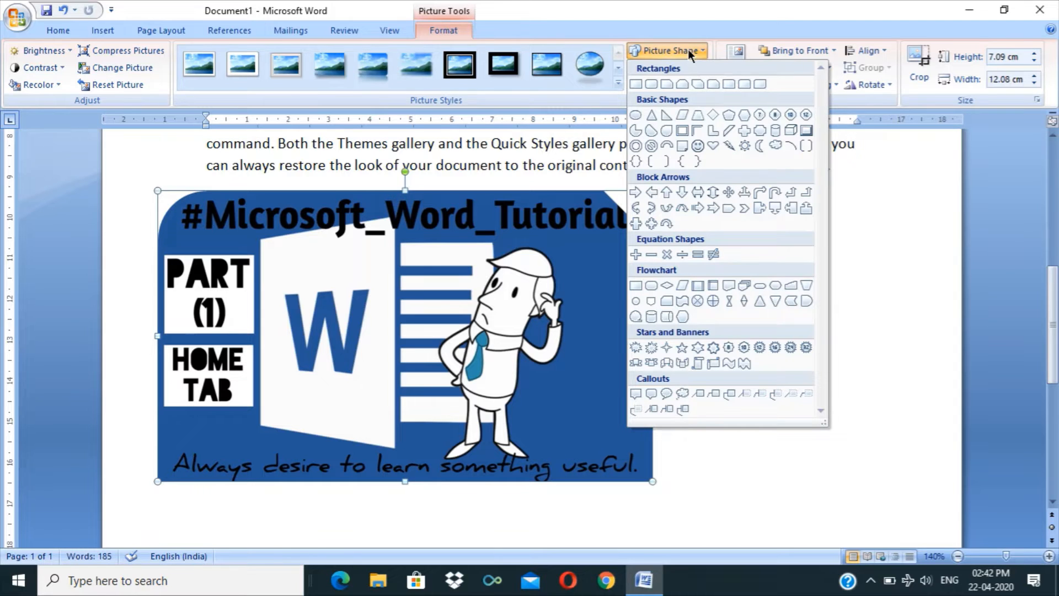
click(713, 116)
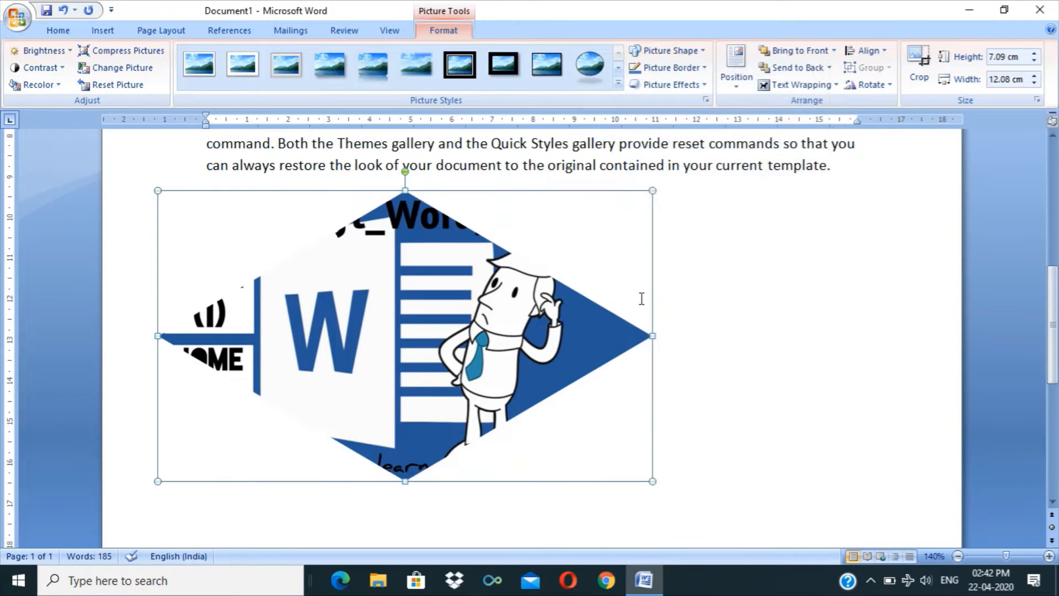
click(677, 61)
click(676, 53)
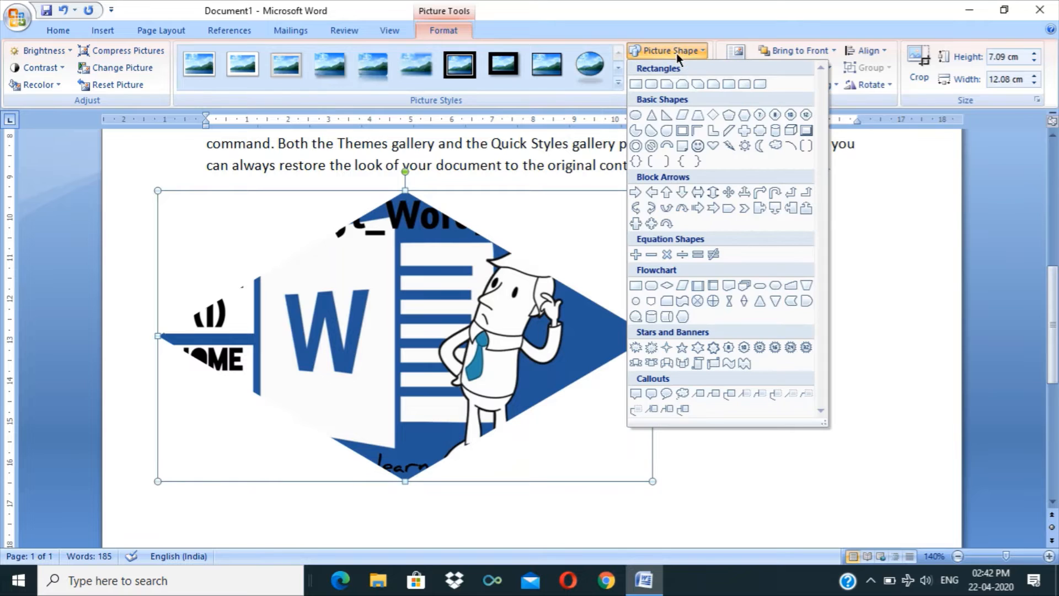
click(682, 283)
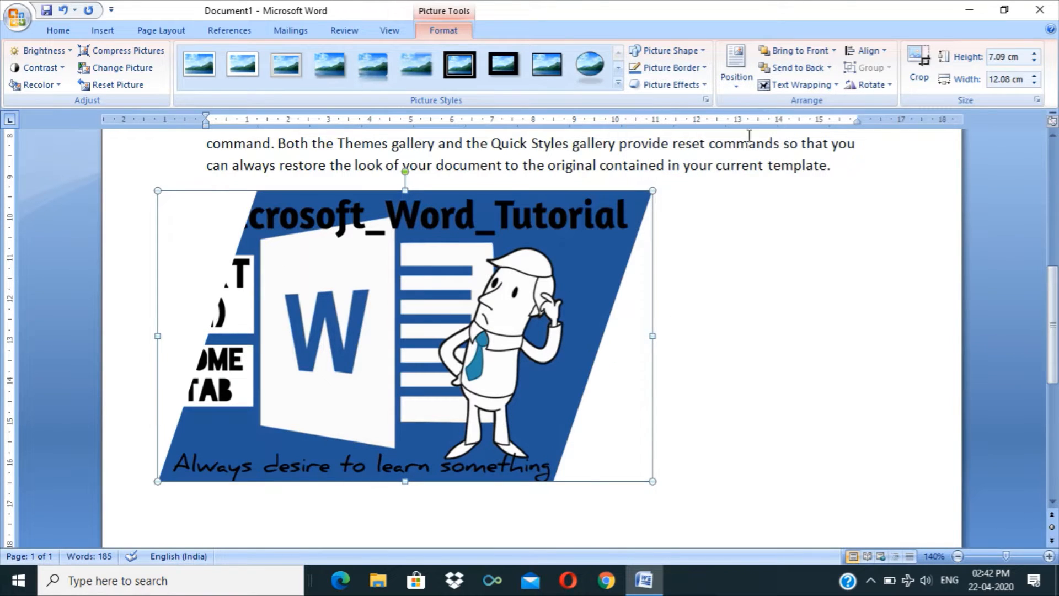
click(670, 68)
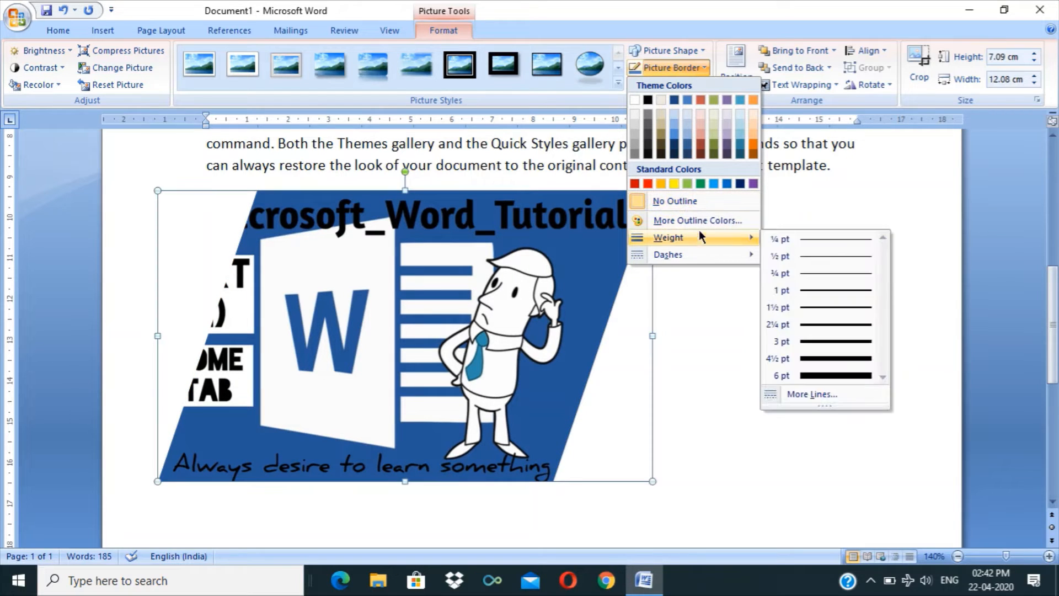
Try an orange-red border, then set No Outline and restore the plain Rectangle shape.
click(648, 184)
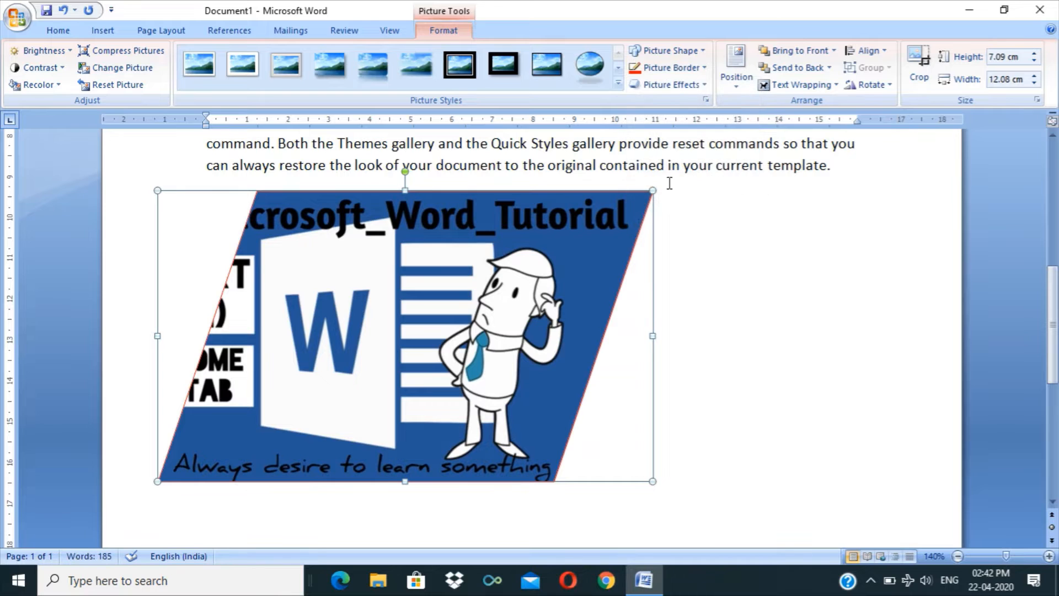
click(675, 71)
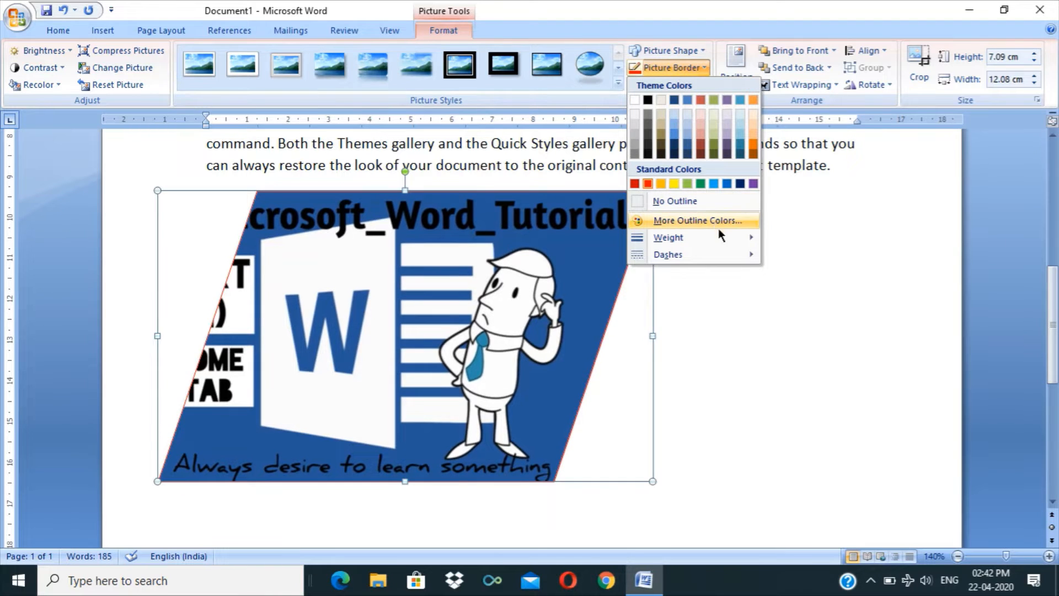
mouse_move(719, 236)
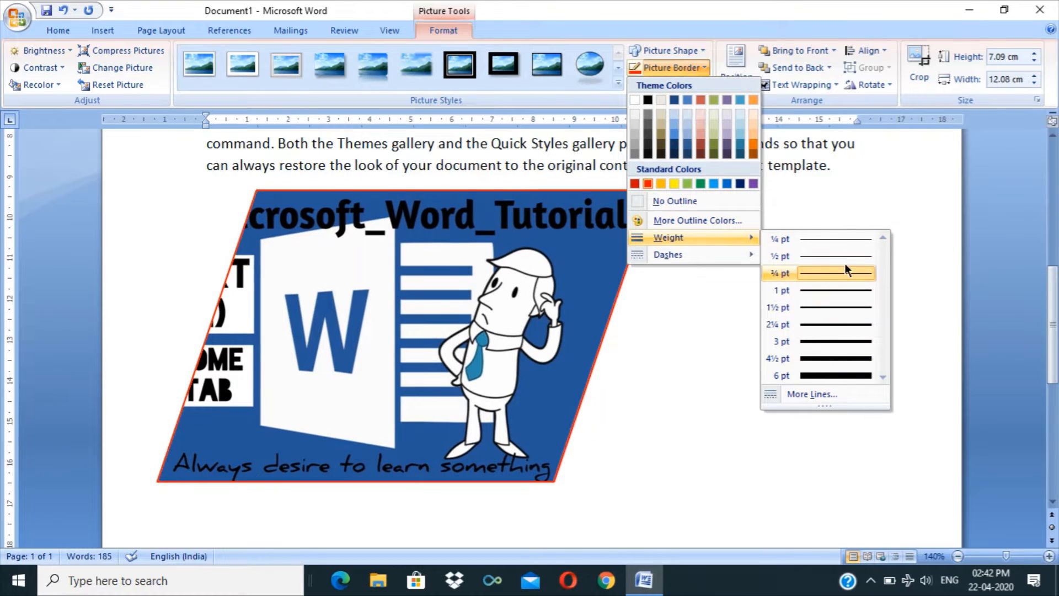
mouse_move(727, 263)
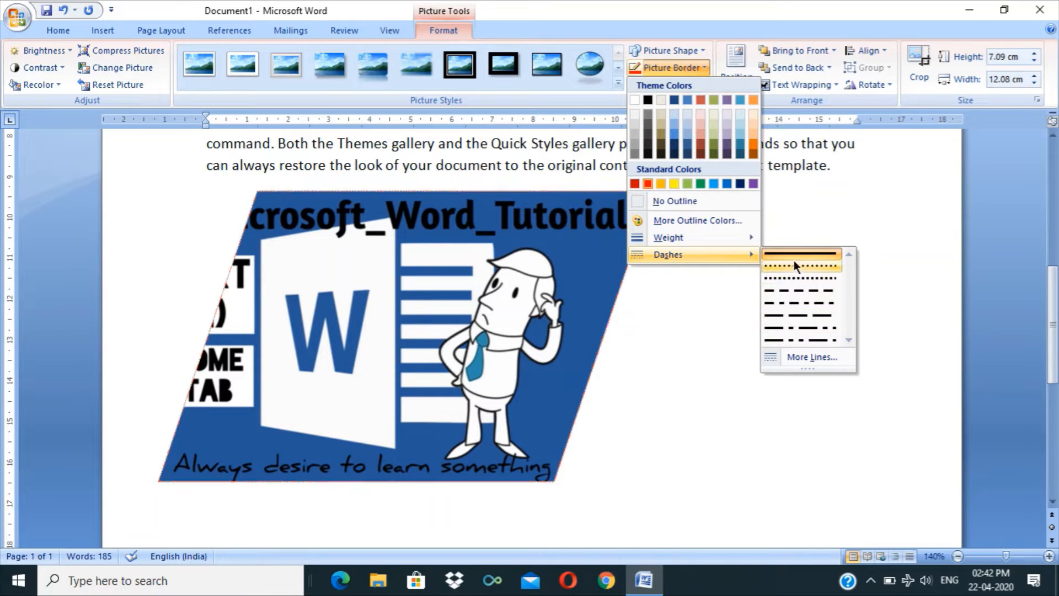
click(670, 201)
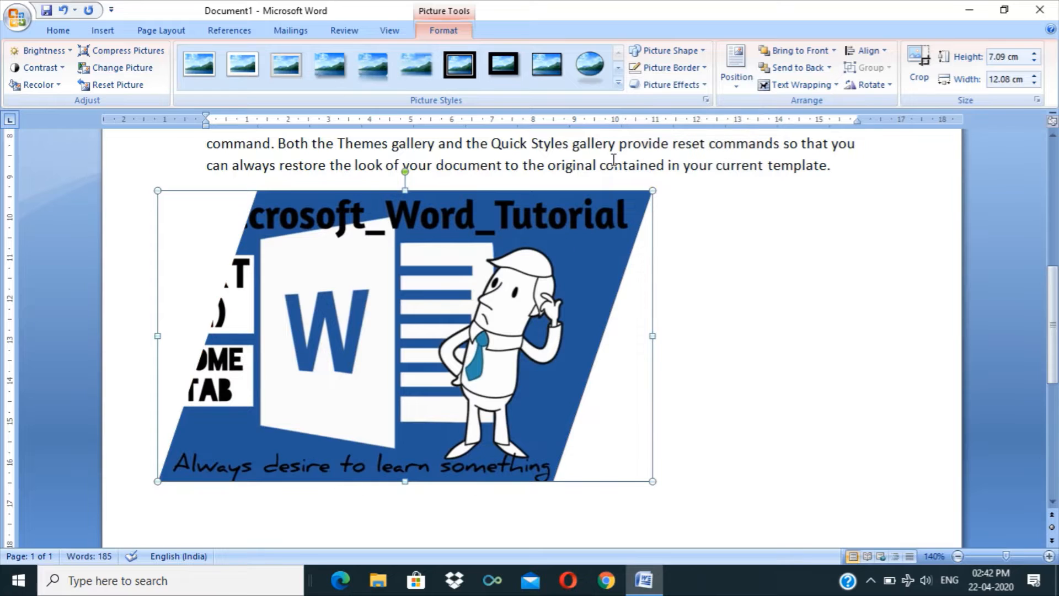
click(641, 50)
click(638, 89)
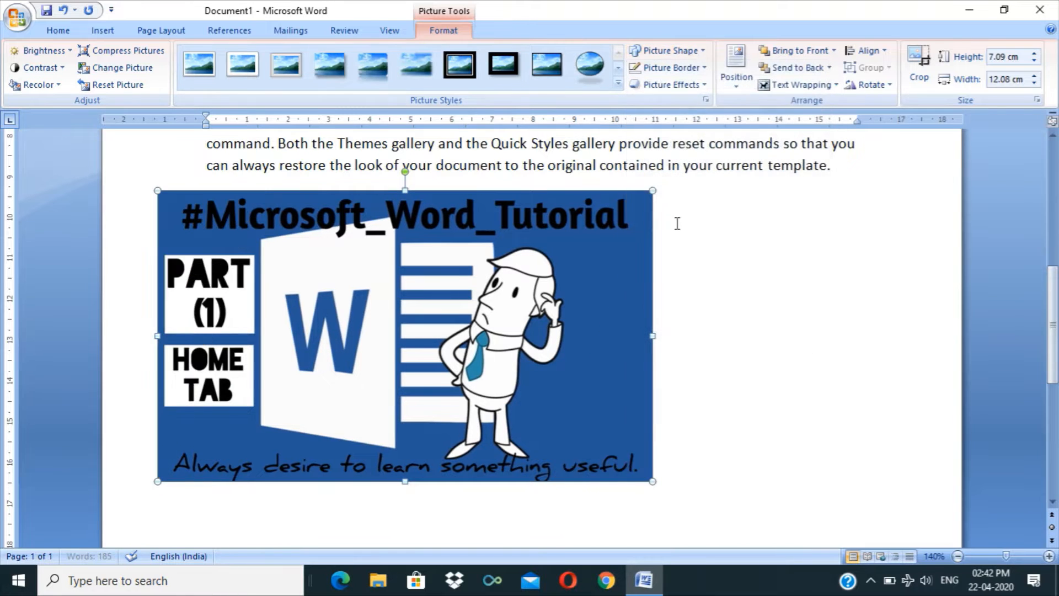
Drag the picture right, then back to the left margin, and reselect it.
drag(511, 215, 595, 216)
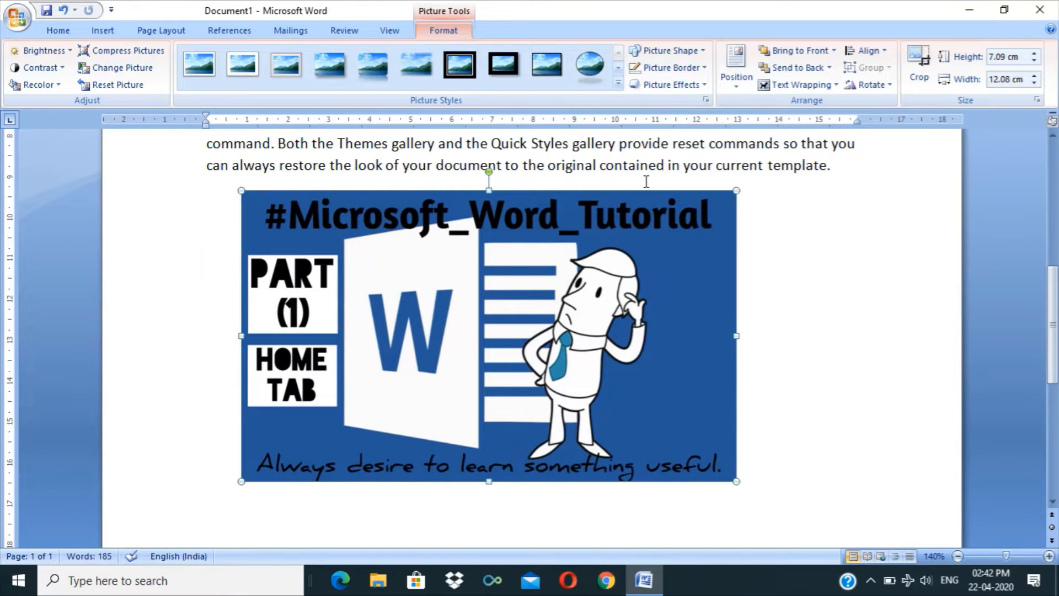
drag(578, 273, 783, 294)
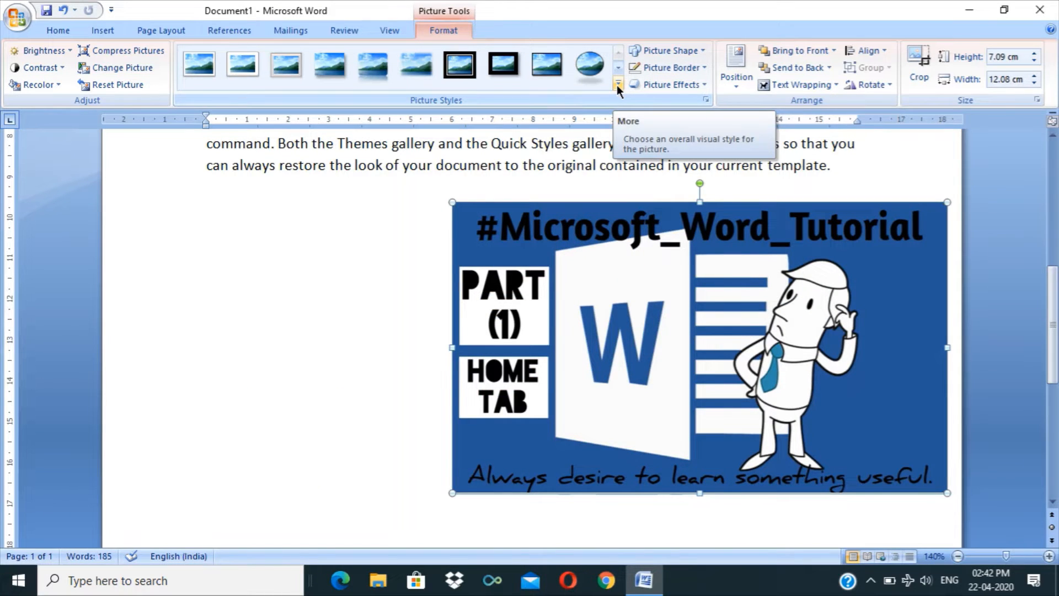
drag(598, 352, 451, 361)
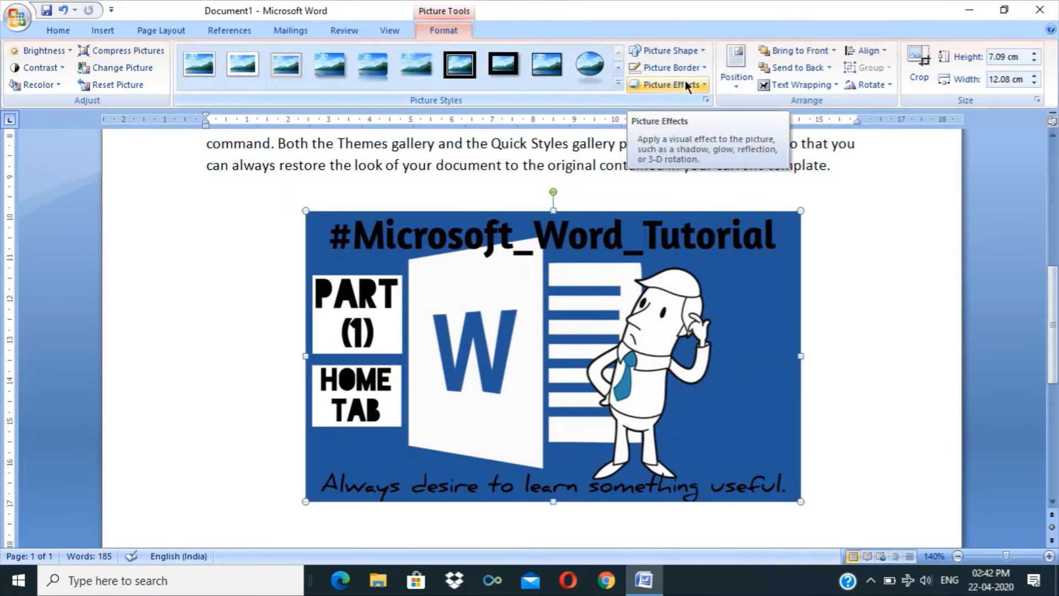
drag(571, 264, 474, 258)
click(773, 331)
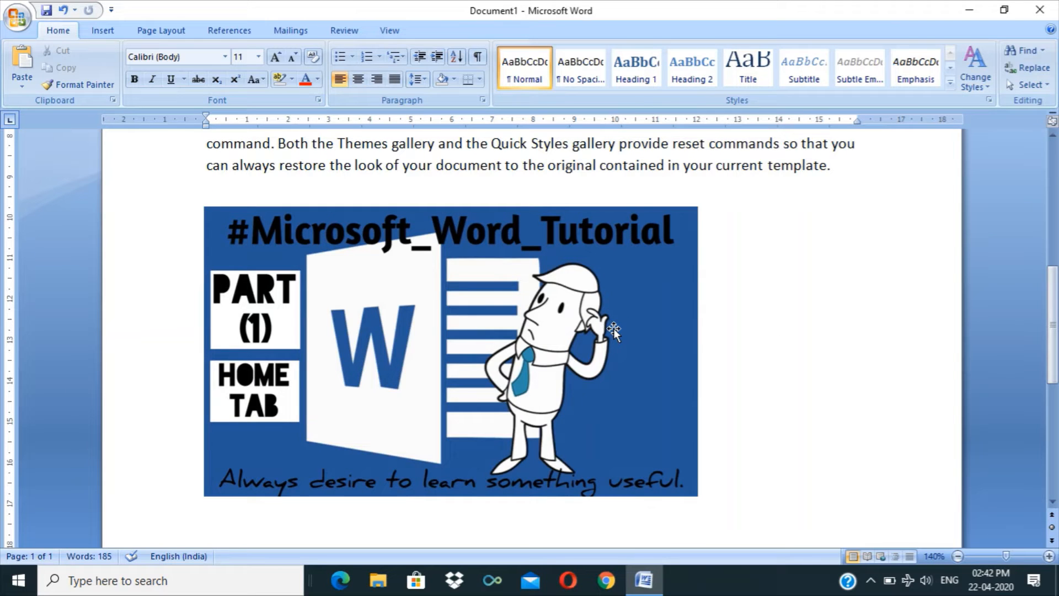
click(661, 332)
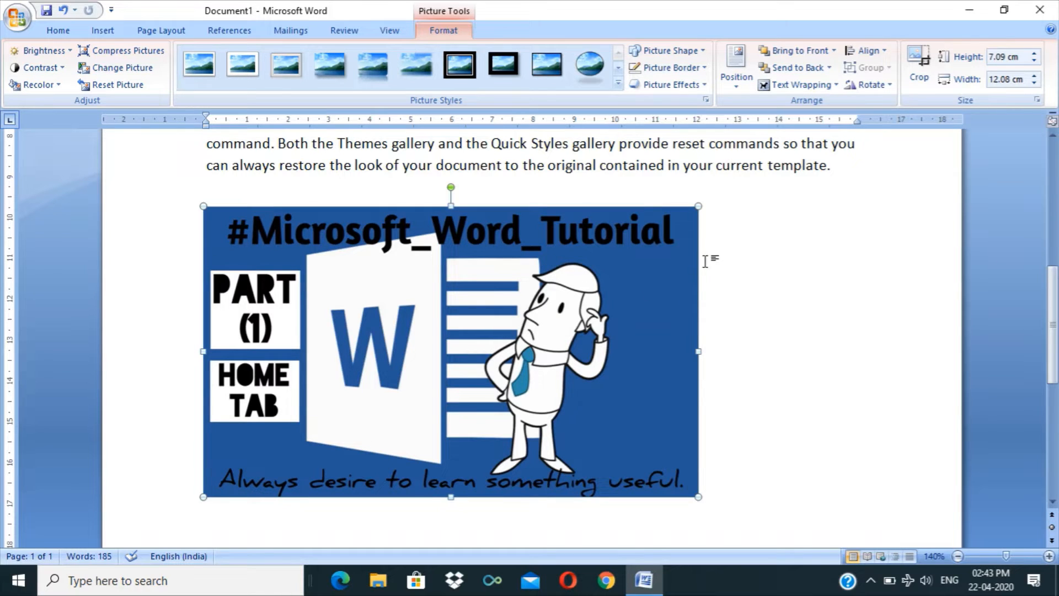
Apply the last Perspective shadow preset from Picture Effects > Shadow to the picture.
click(696, 85)
mouse_move(694, 95)
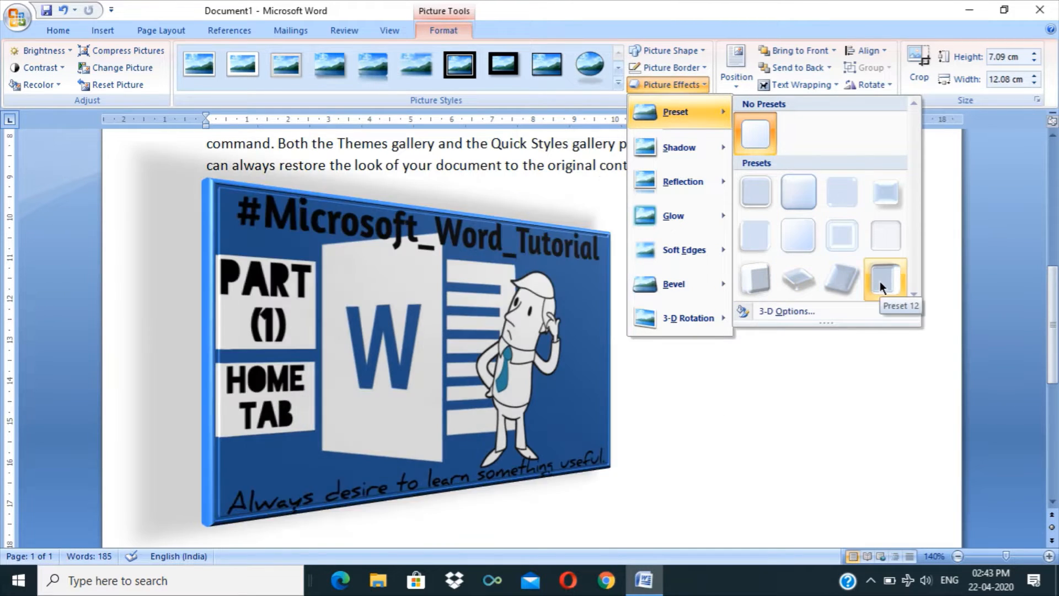
mouse_move(694, 150)
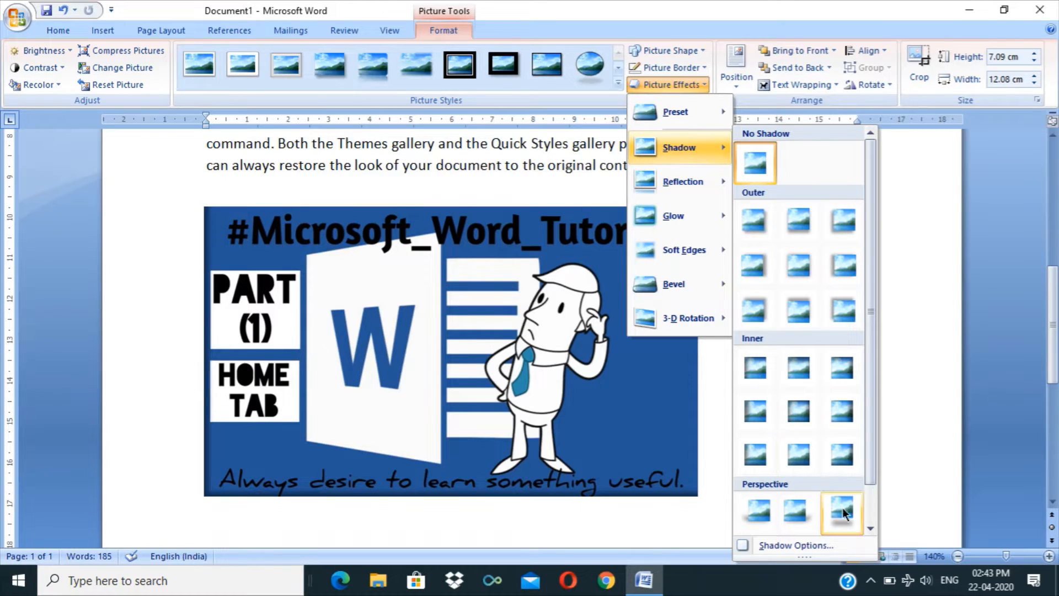
drag(869, 452, 875, 502)
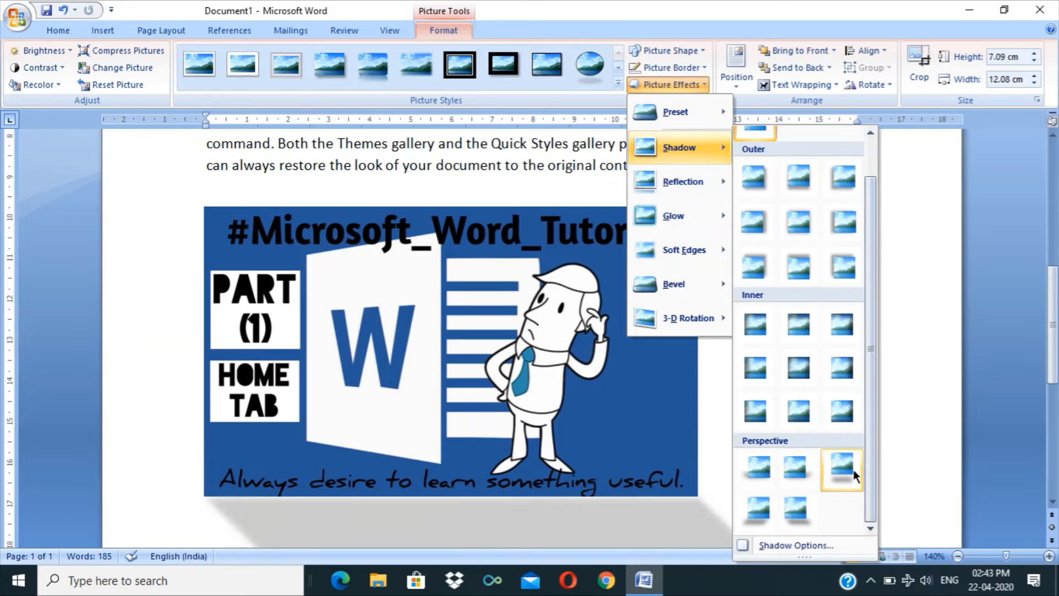
click(792, 505)
click(690, 86)
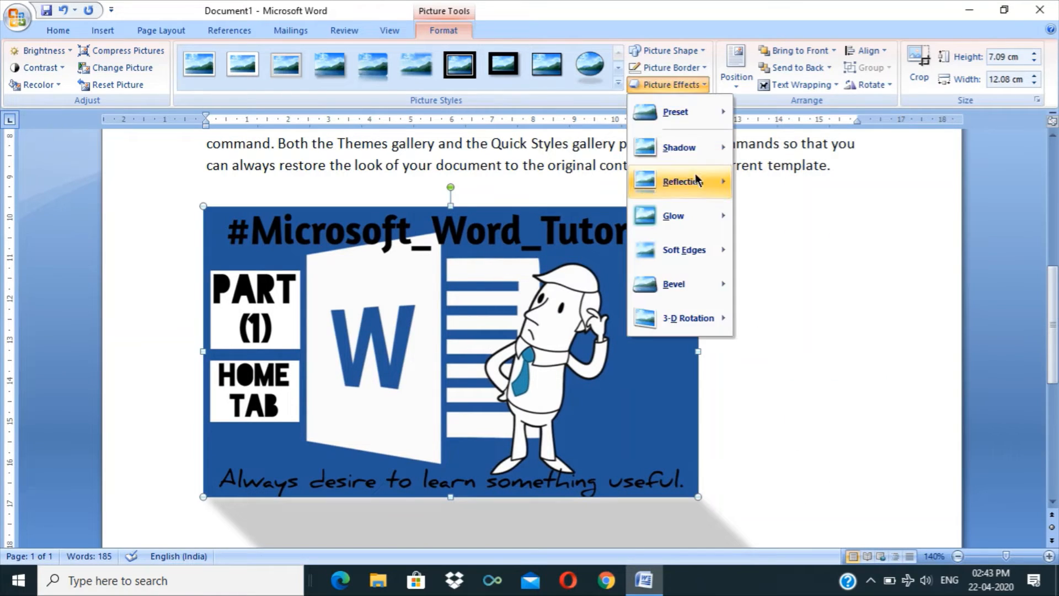
mouse_move(704, 186)
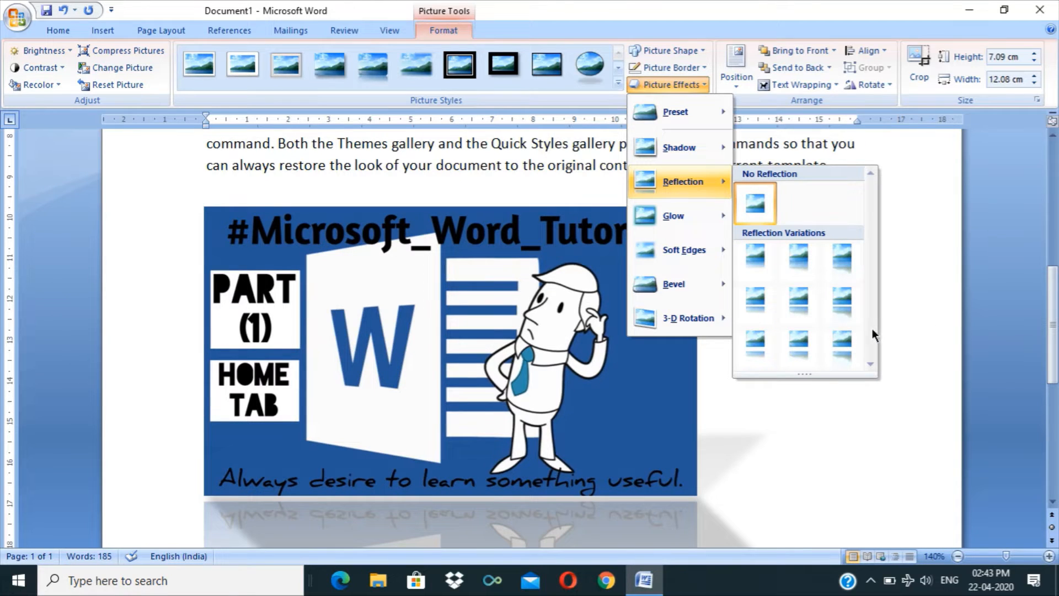
Give the tutorial picture 2.5 Point soft edges from Picture Effects, then deselect it to view the result.
drag(1053, 340, 1055, 365)
click(673, 85)
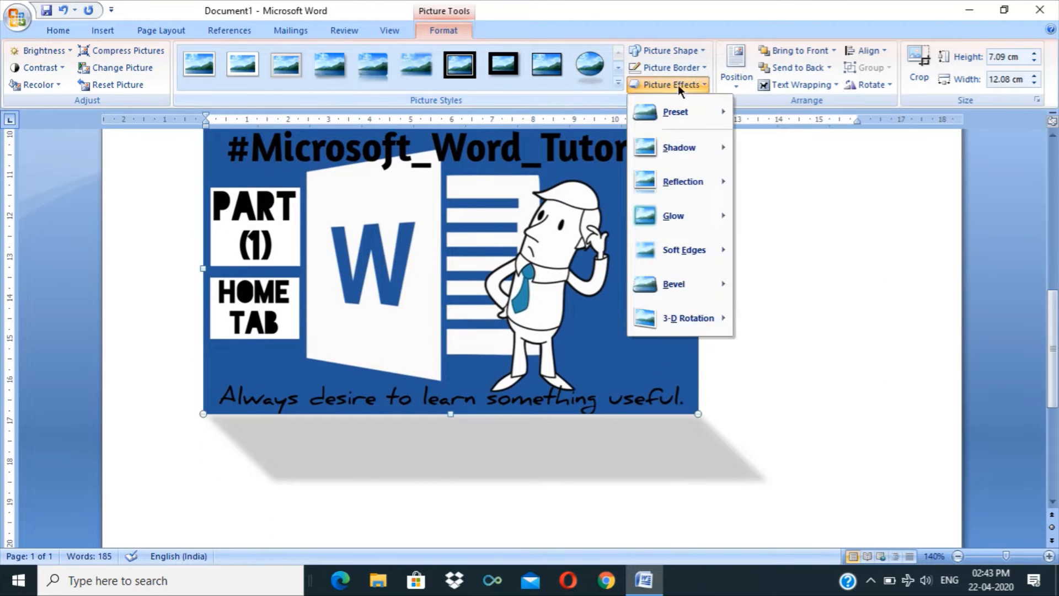
mouse_move(710, 196)
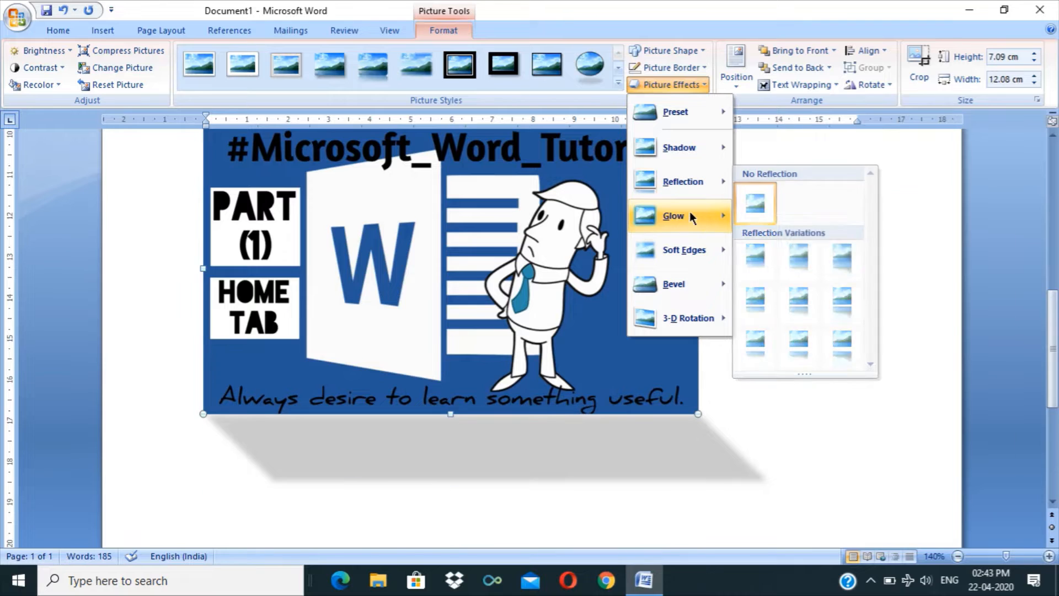
mouse_move(690, 212)
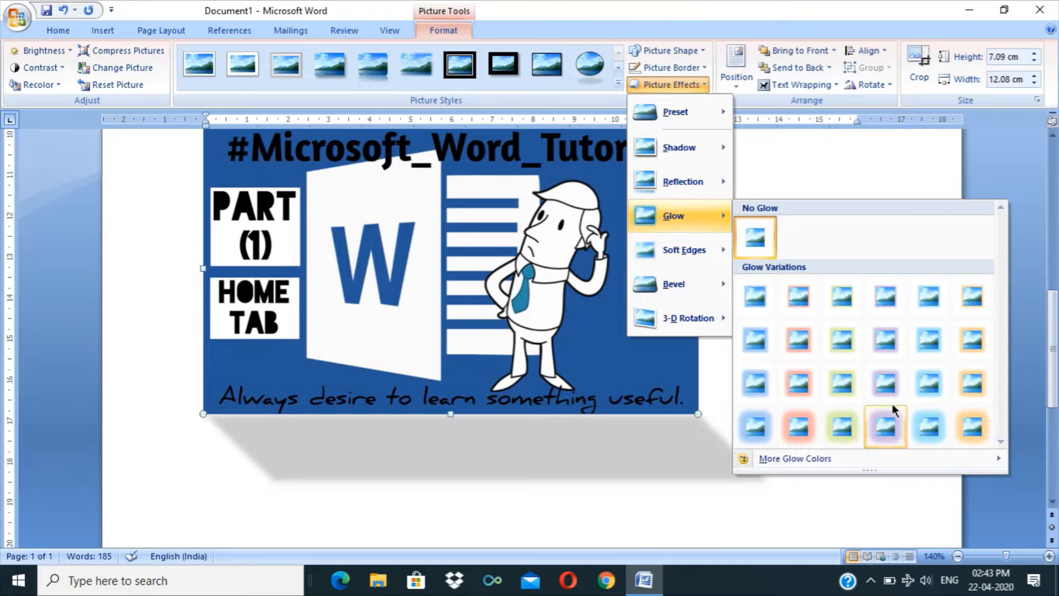
mouse_move(692, 248)
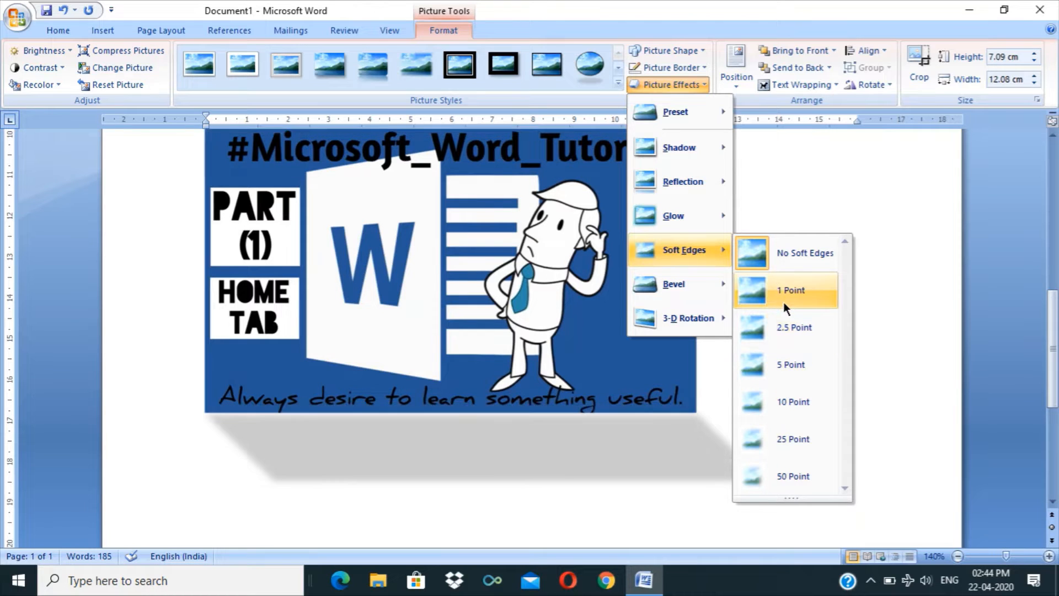
click(790, 333)
click(809, 345)
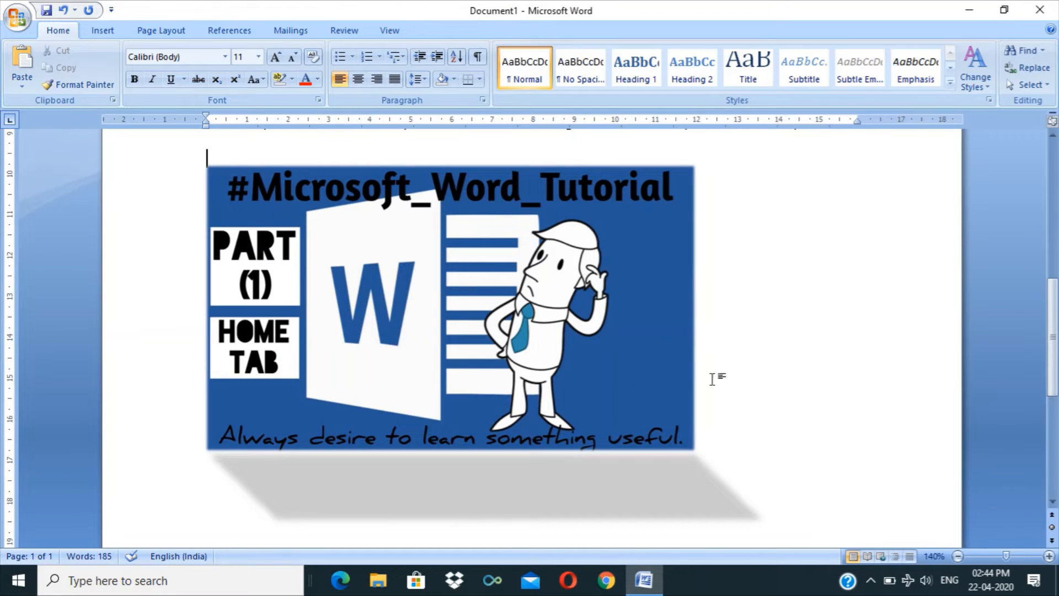
Tilt the tutorial picture with a Perspective 3-D Rotation preset from Picture Effects.
click(650, 357)
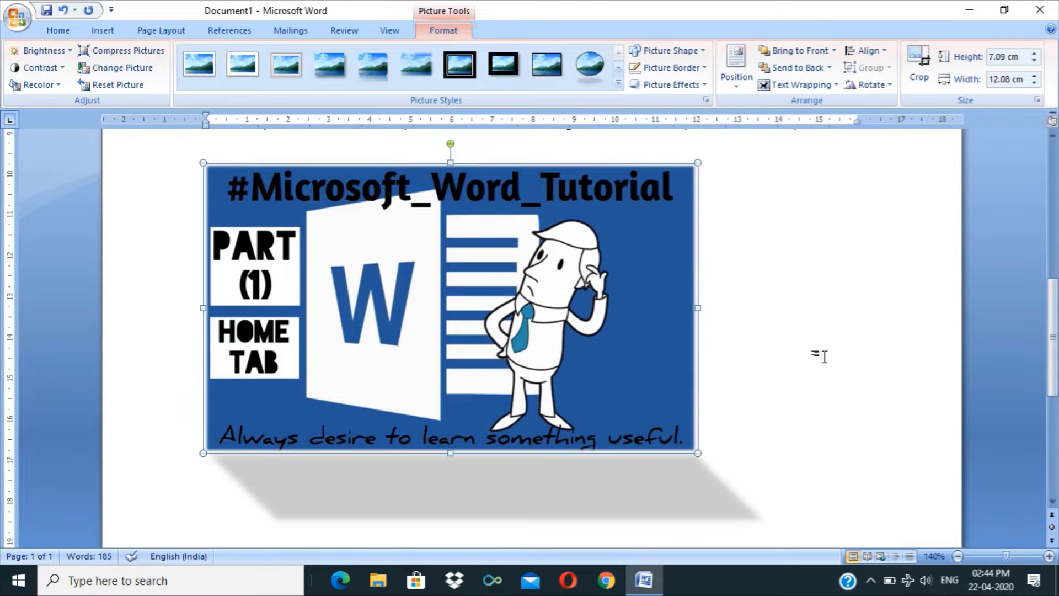
click(816, 355)
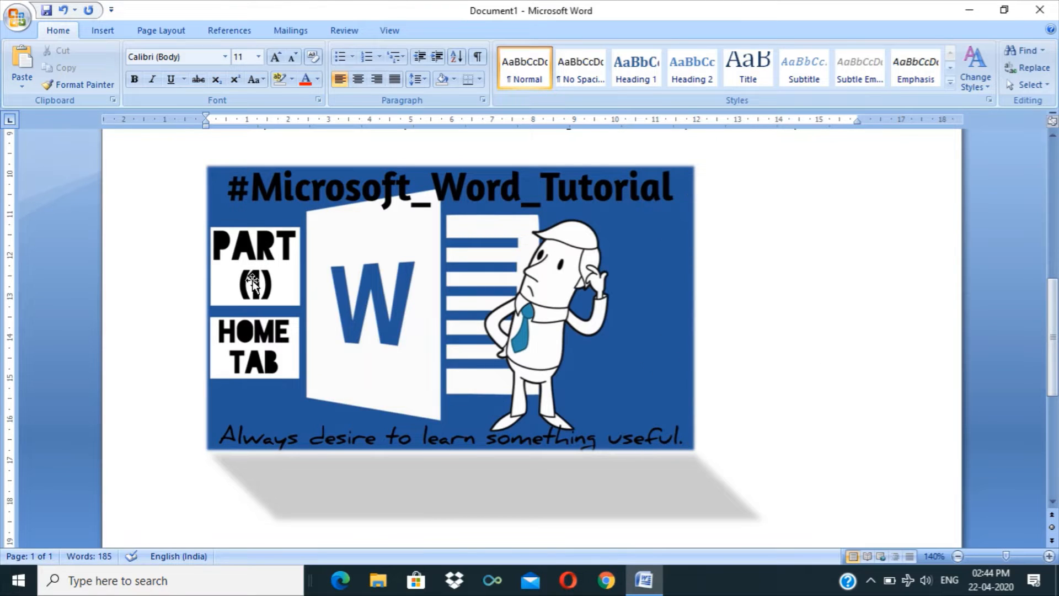
click(590, 356)
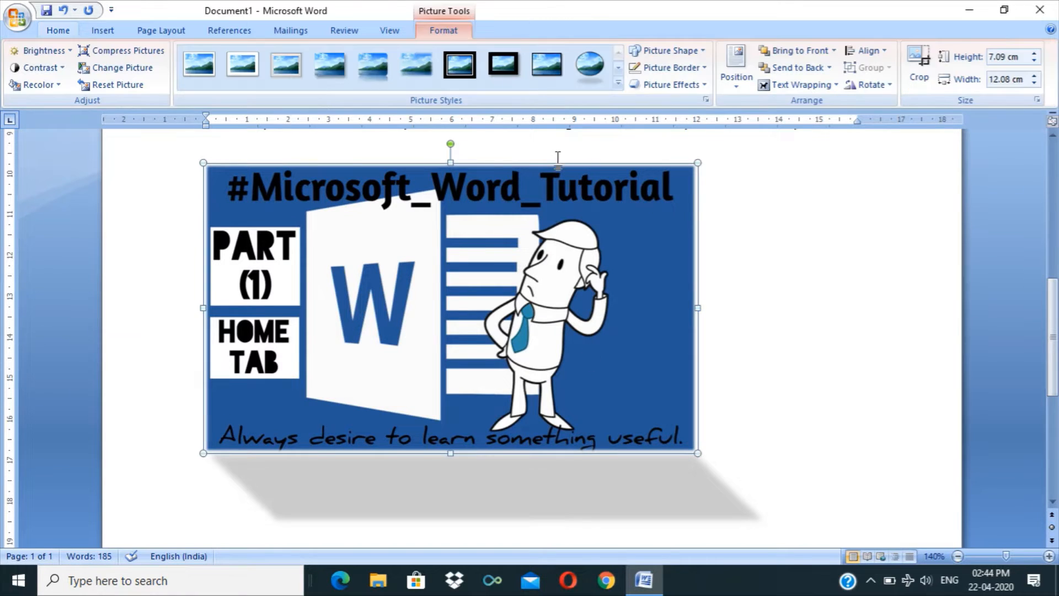
click(687, 88)
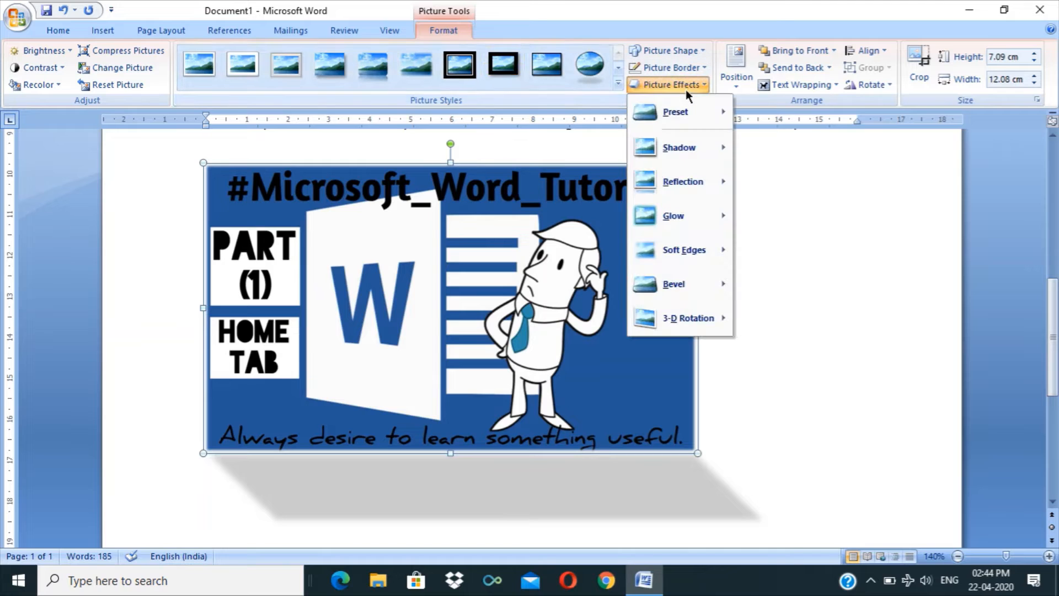
click(762, 358)
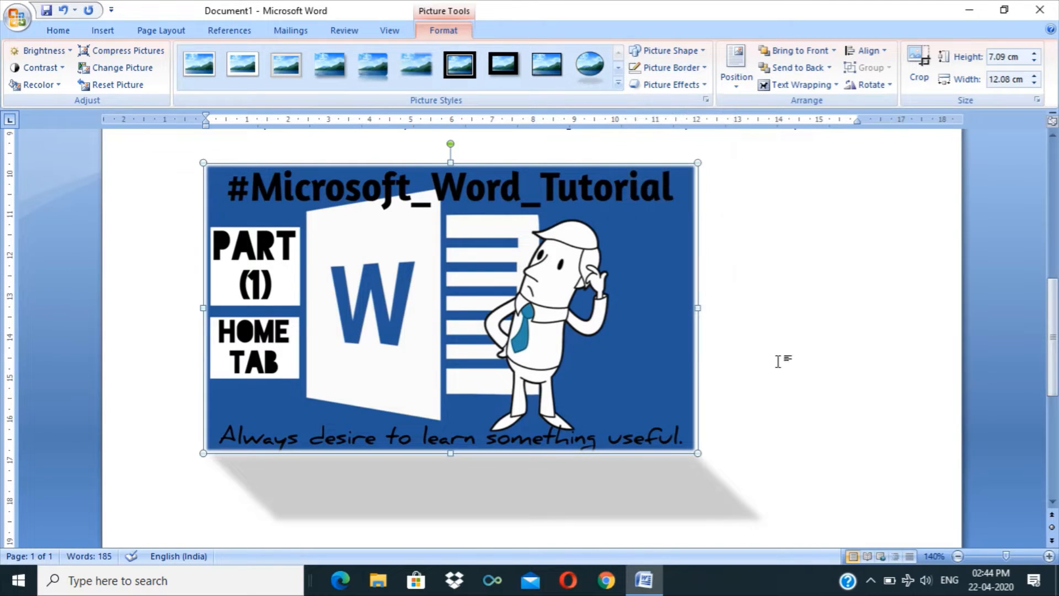
click(778, 362)
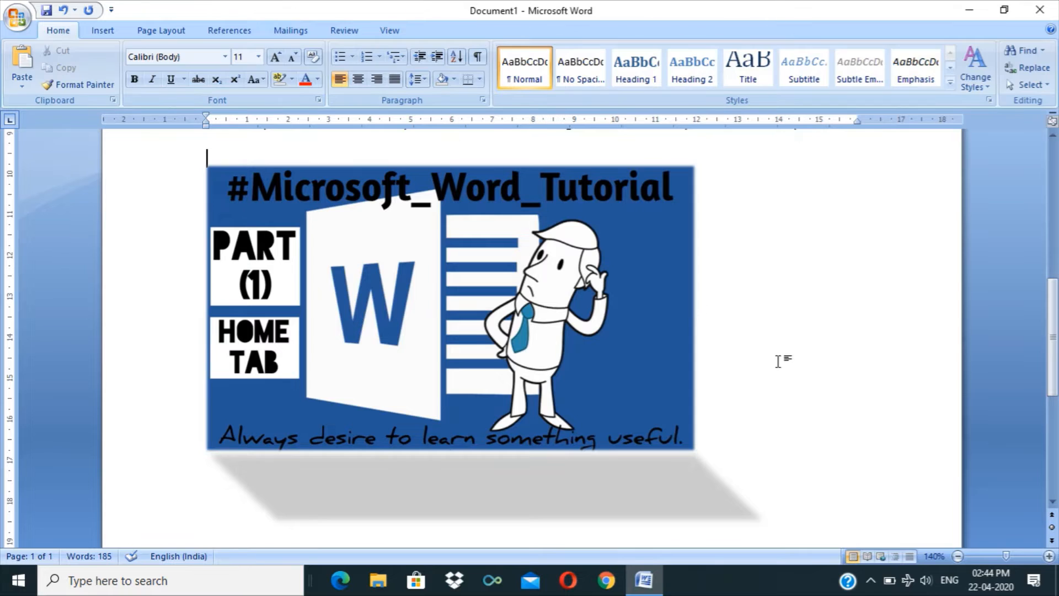
click(574, 349)
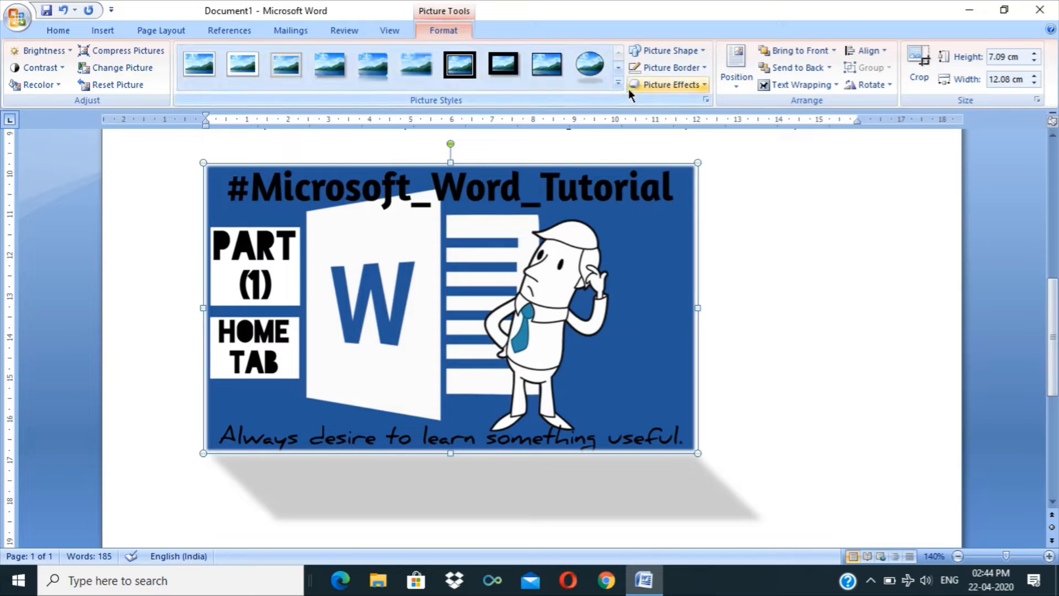
click(660, 87)
mouse_move(706, 283)
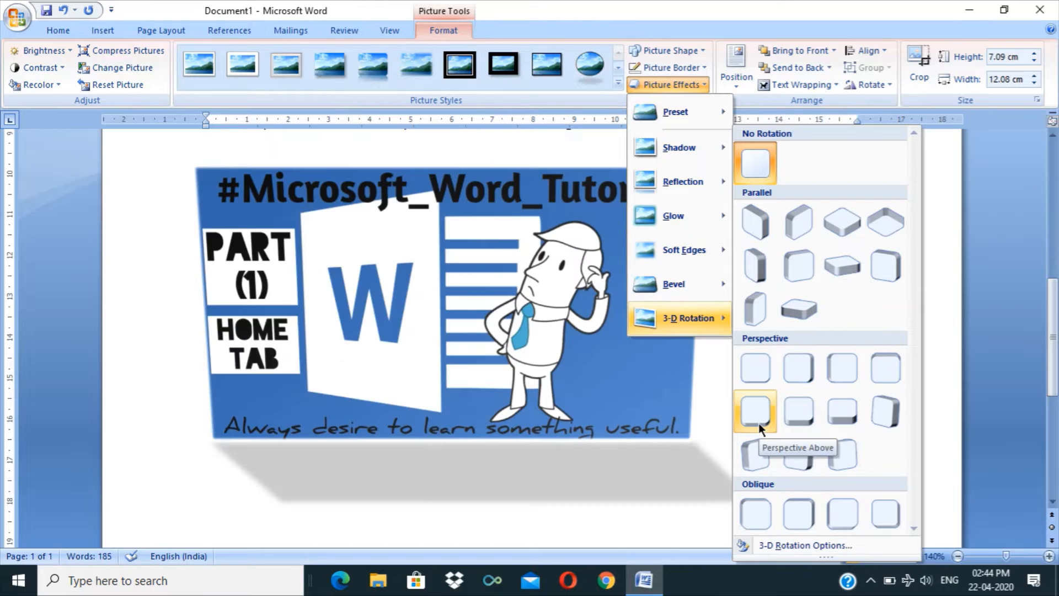
click(836, 457)
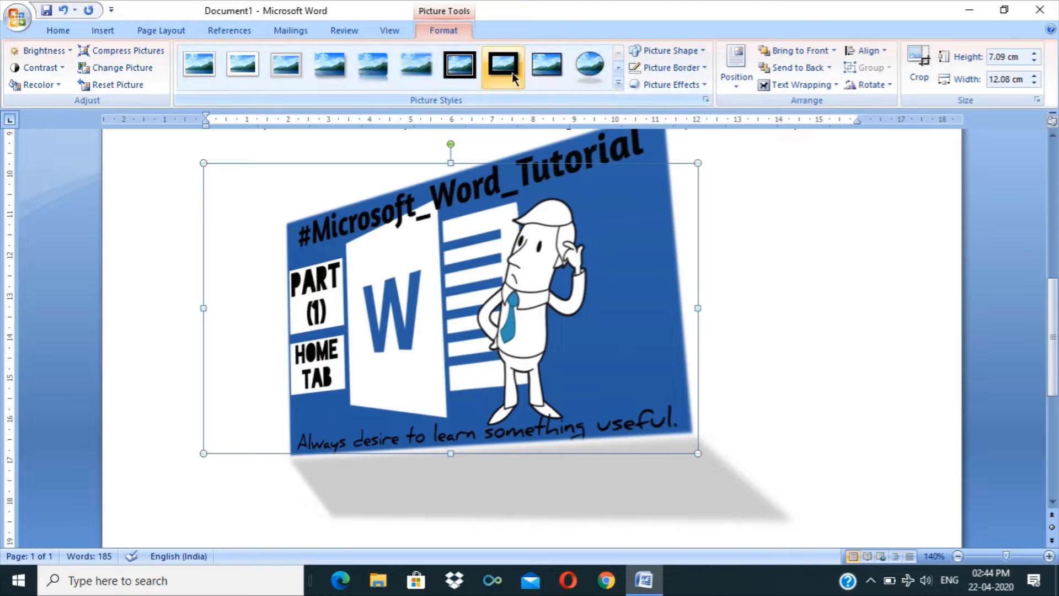
Apply the Reflected Bevel, Black picture style to the tutorial picture.
click(621, 85)
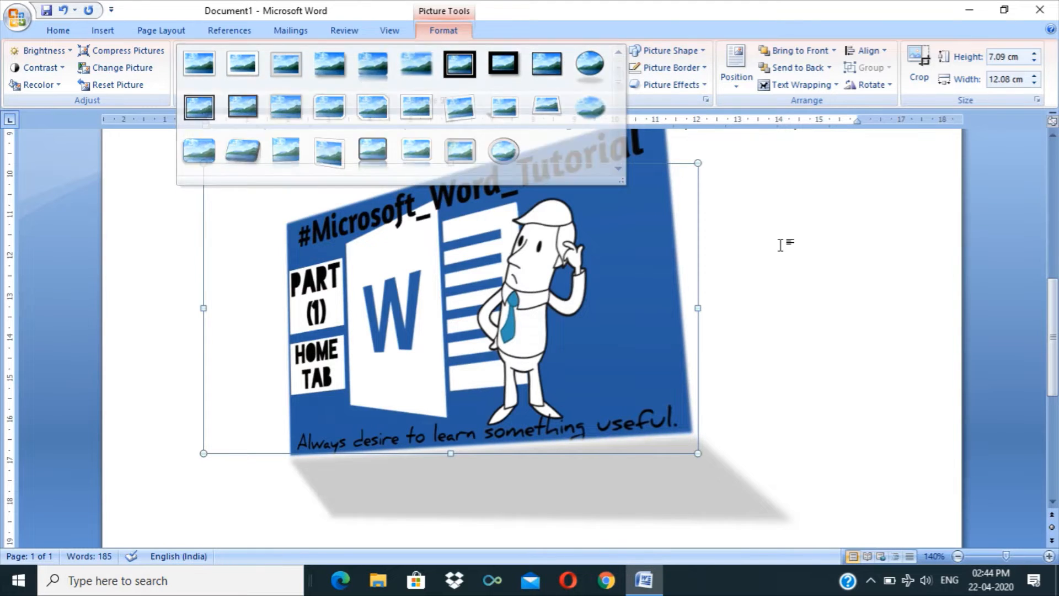
click(780, 243)
click(618, 85)
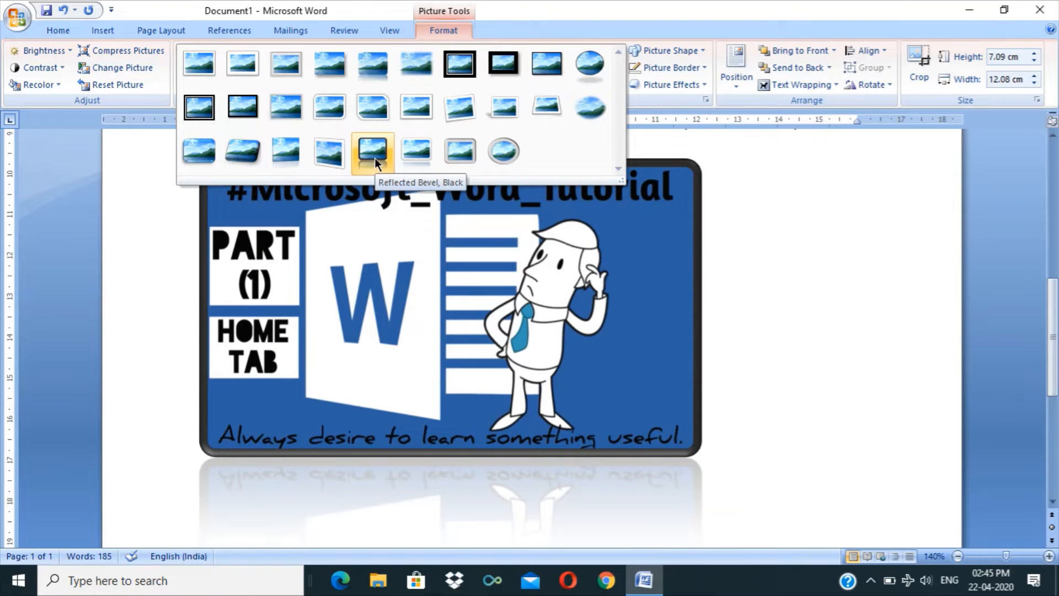
click(375, 158)
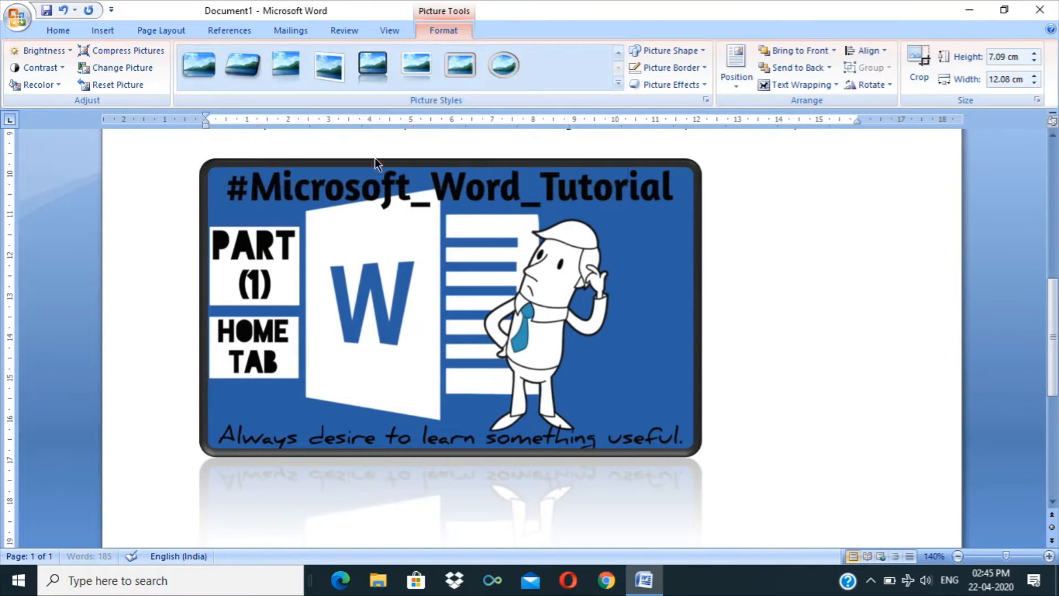
Browse the Effects, Border, Shape and Styles menus without changing anything, then reselect the picture.
click(697, 82)
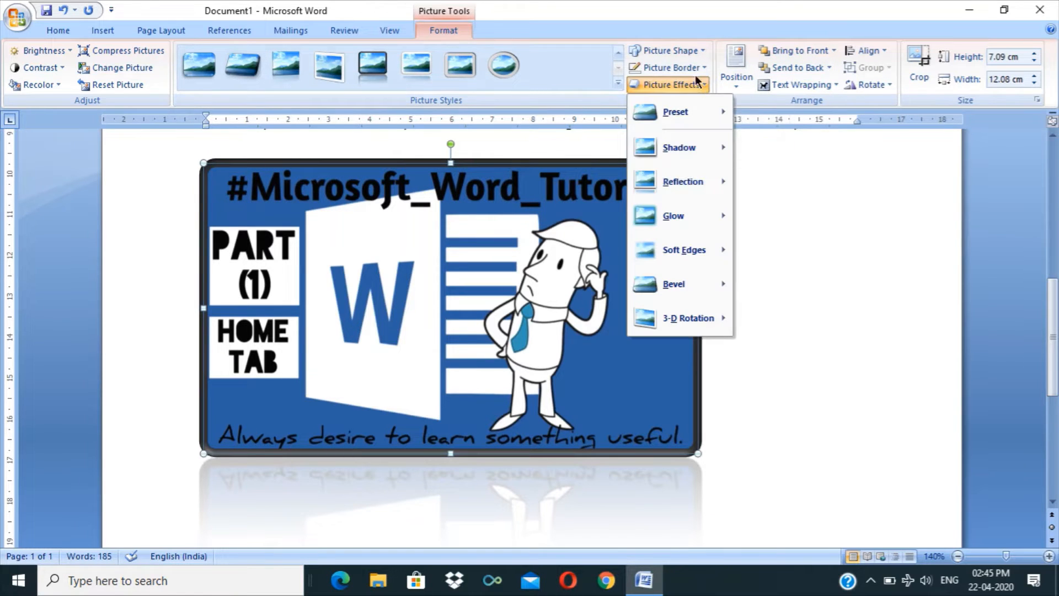
click(693, 69)
click(687, 59)
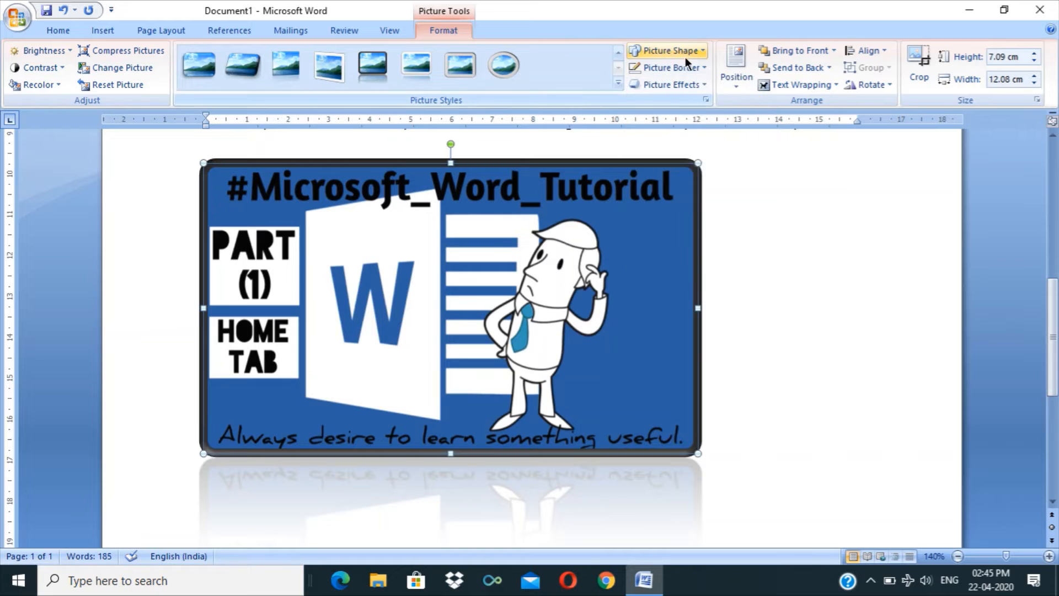
click(685, 58)
click(894, 331)
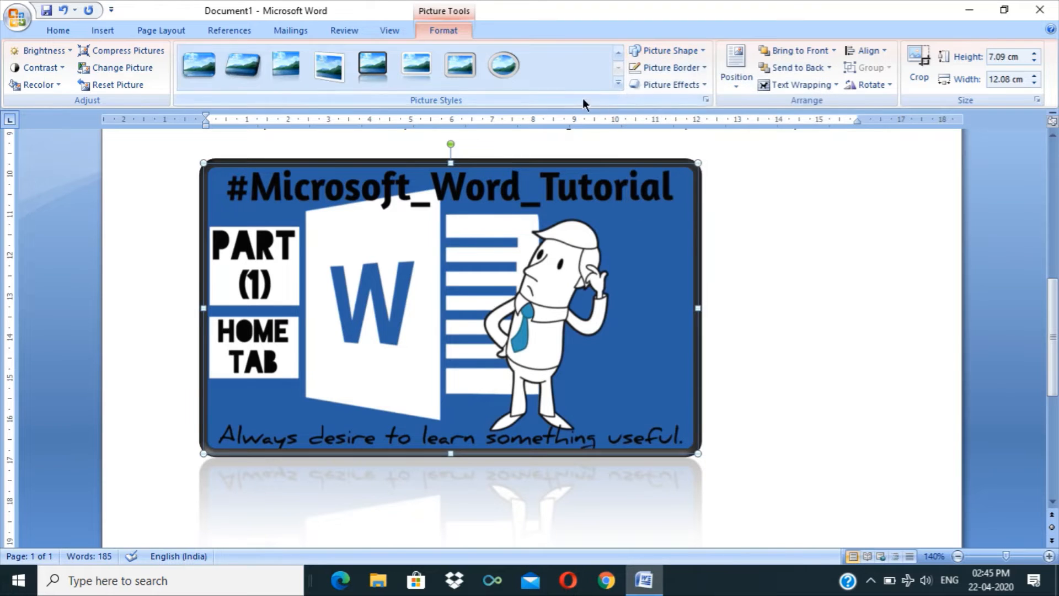
click(619, 84)
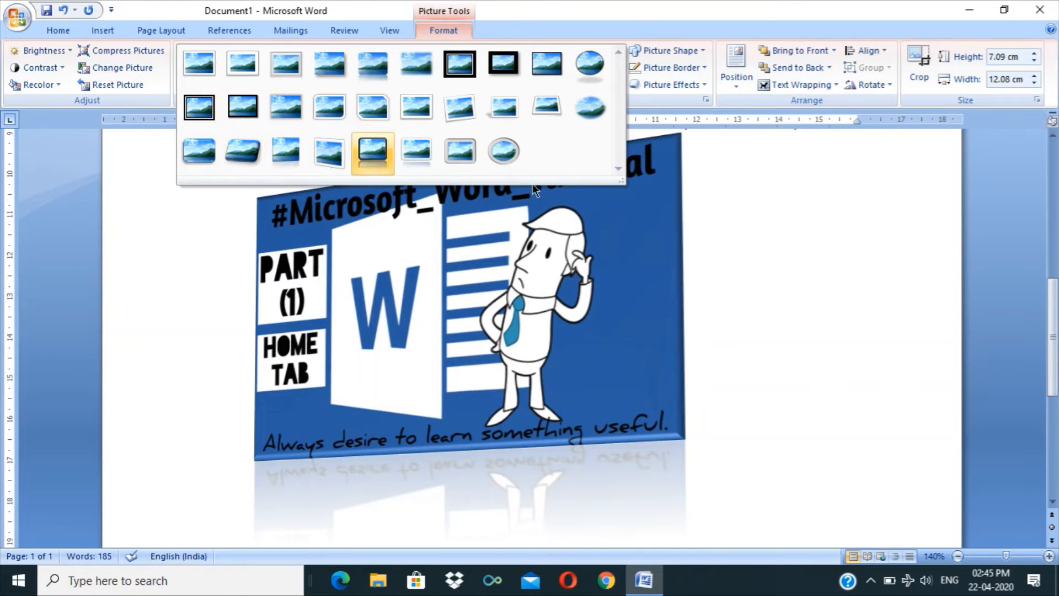
click(837, 315)
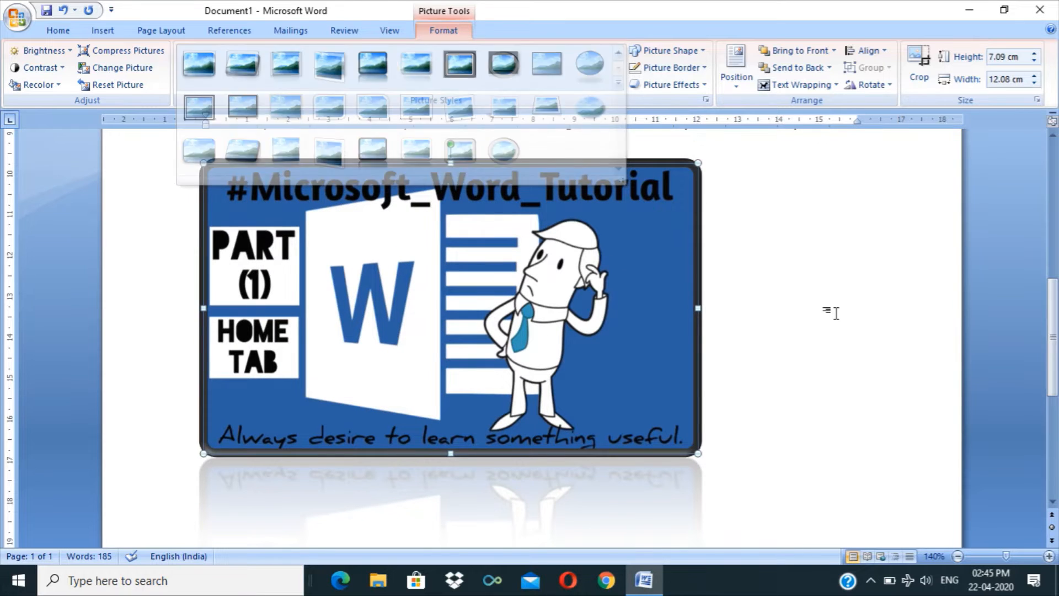
click(783, 362)
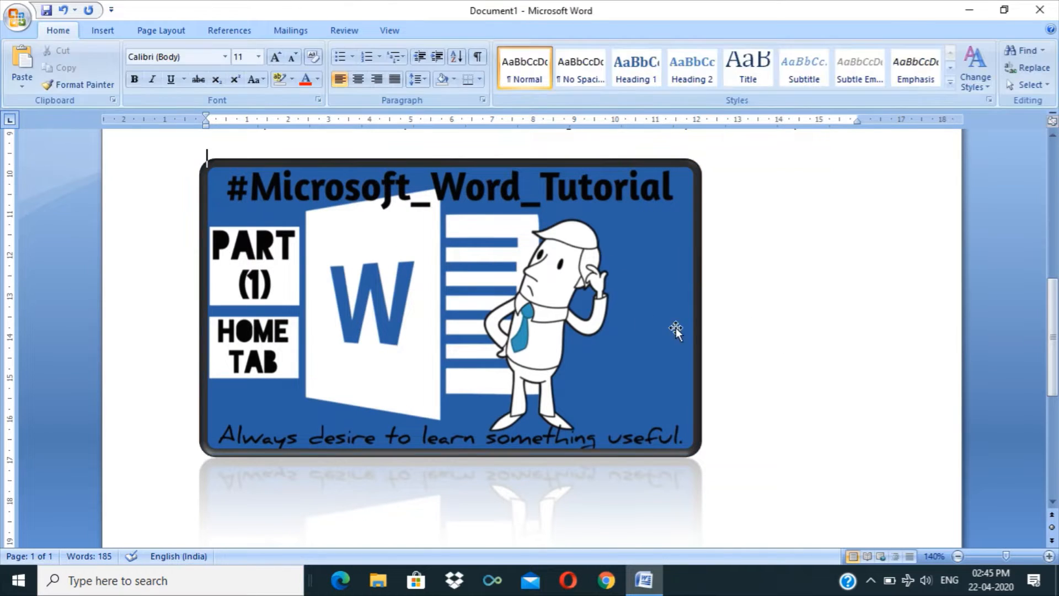
click(598, 277)
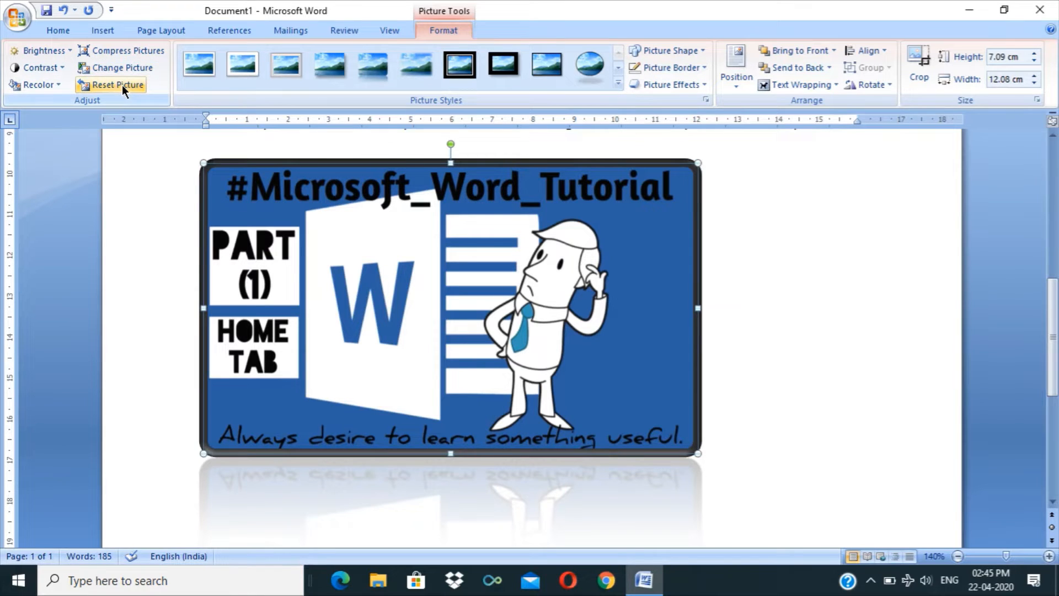
click(70, 50)
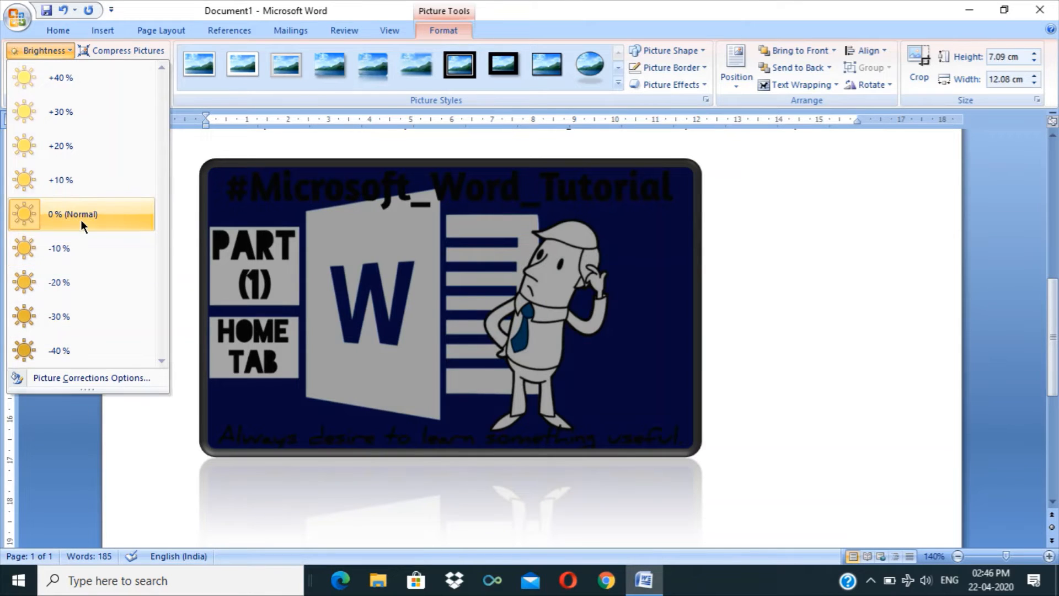
click(81, 220)
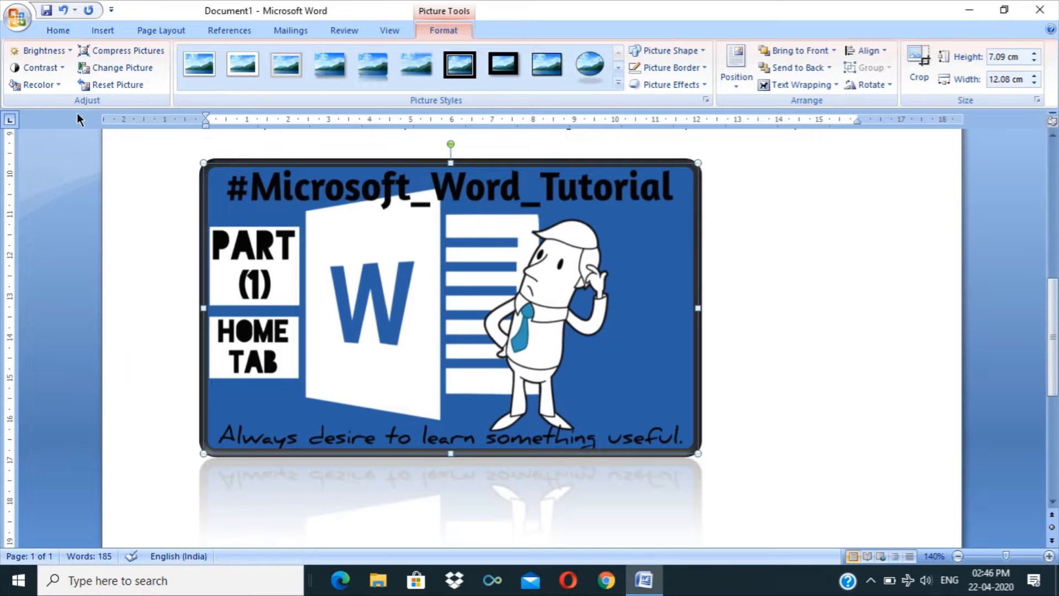
click(44, 68)
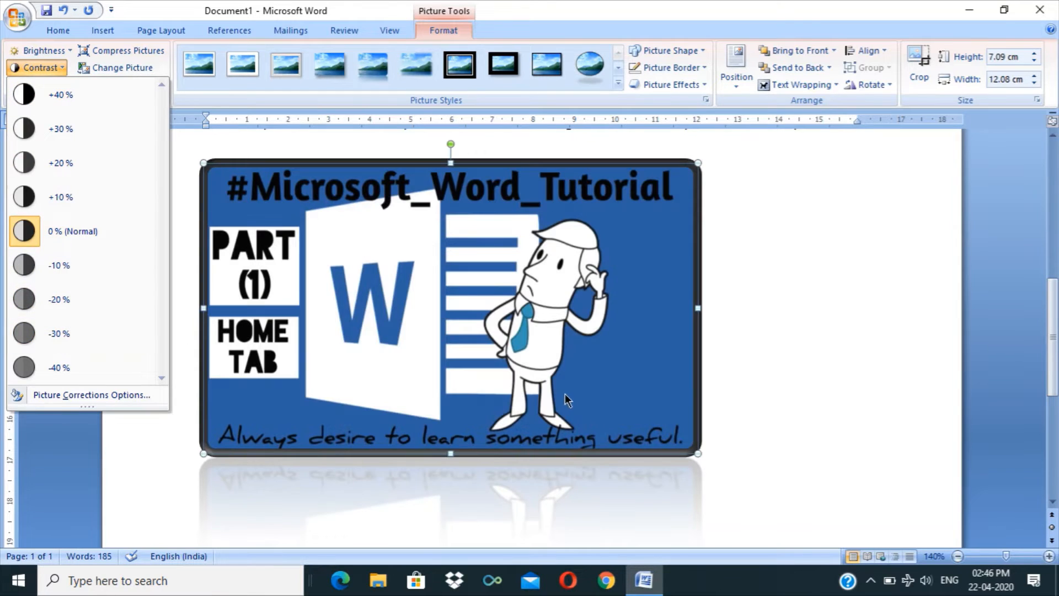
click(752, 377)
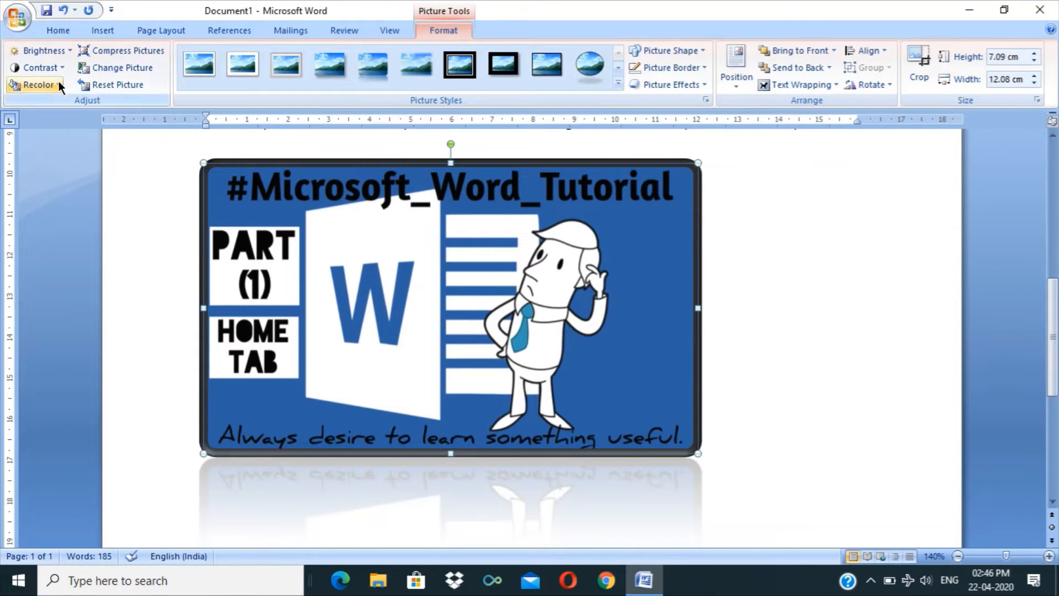
click(59, 82)
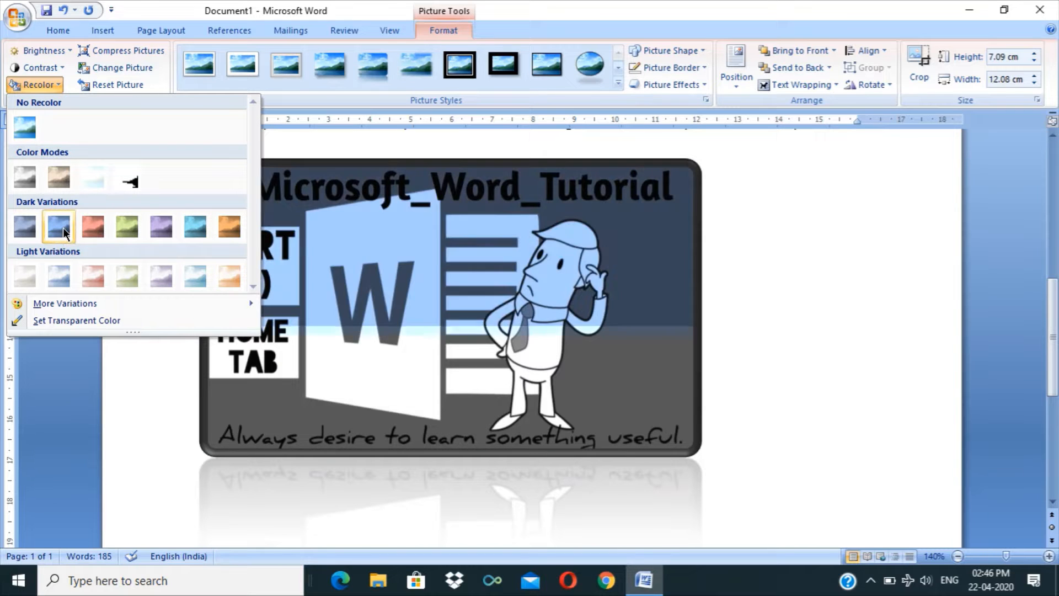
mouse_move(84, 299)
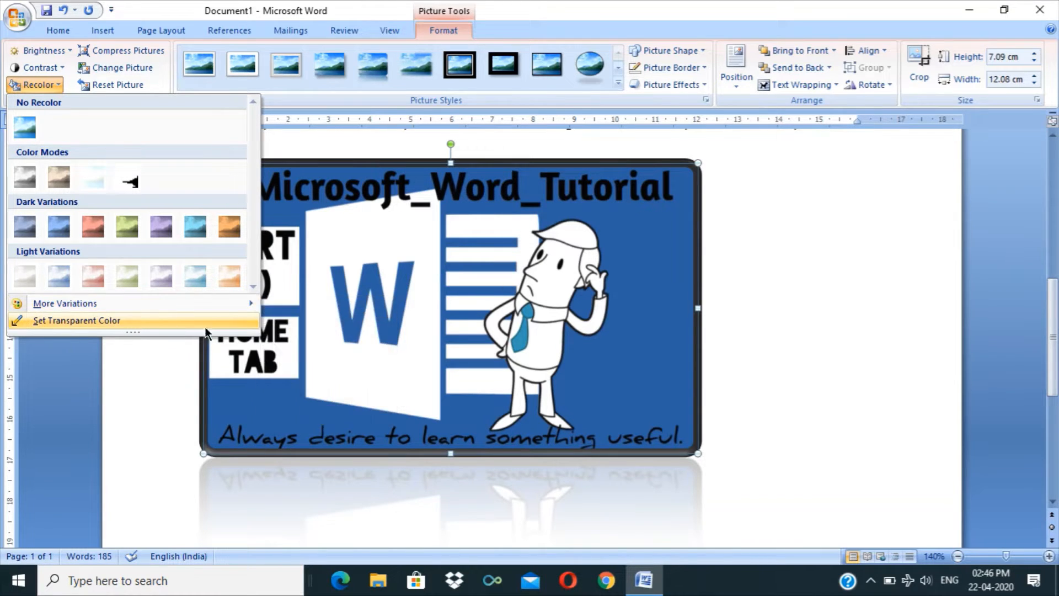
click(839, 351)
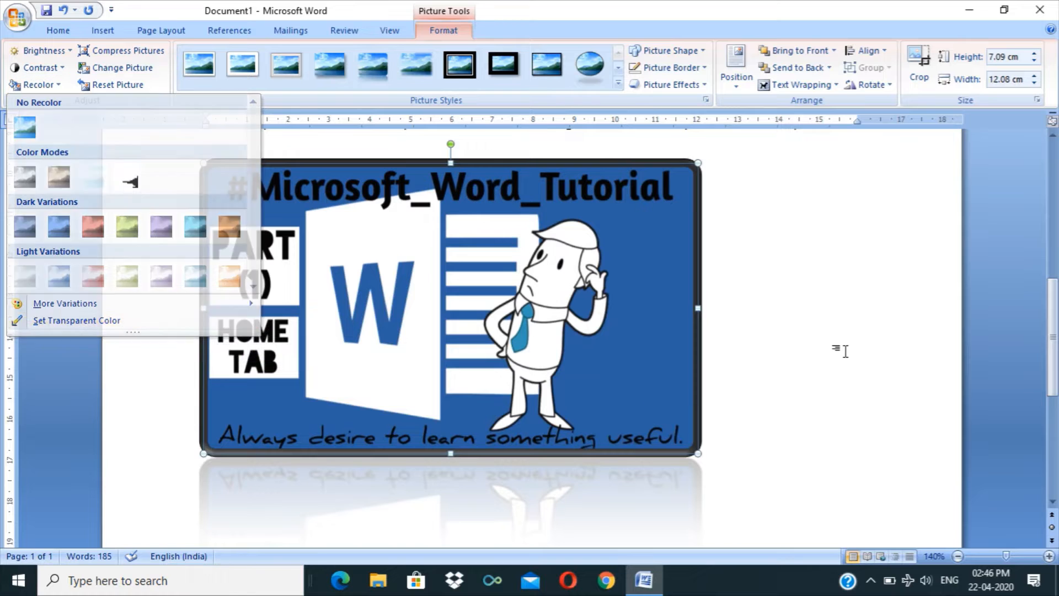
Compress only the selected tutorial picture using Compress Pictures.
click(117, 54)
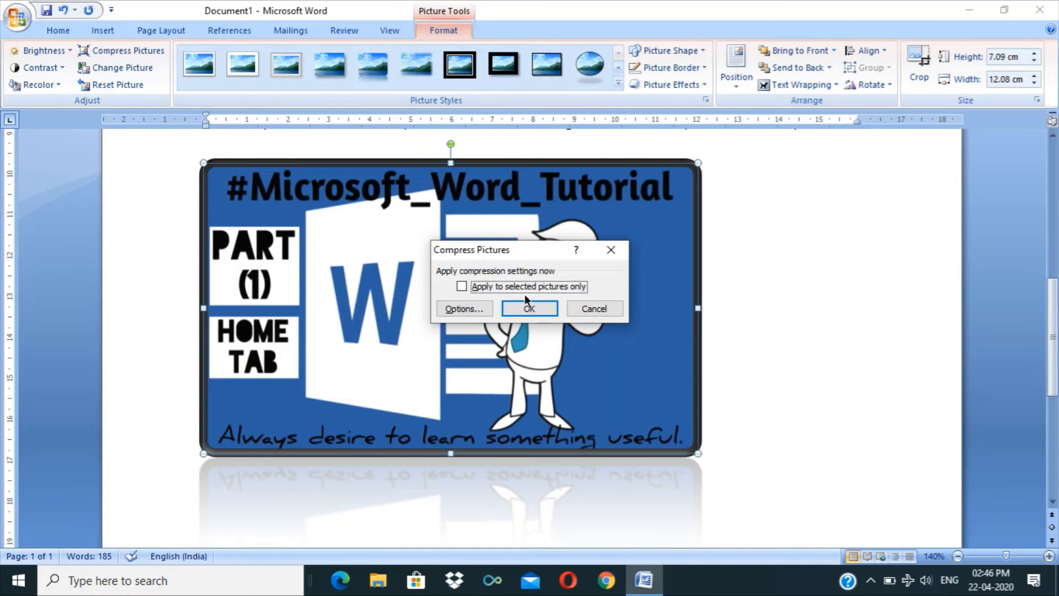
click(524, 292)
click(544, 303)
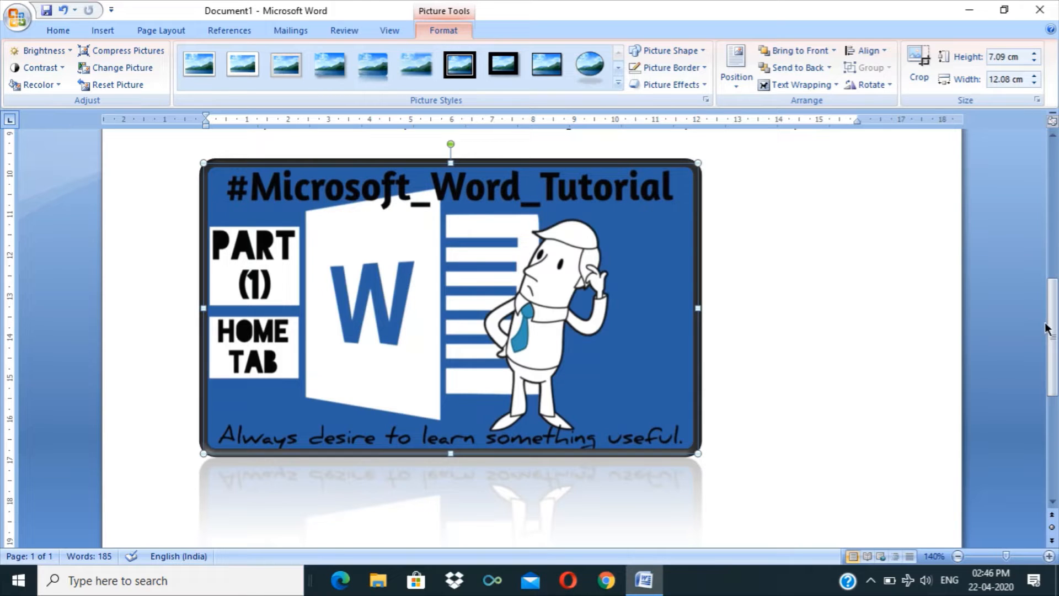
drag(1055, 331, 1055, 330)
click(822, 342)
click(627, 339)
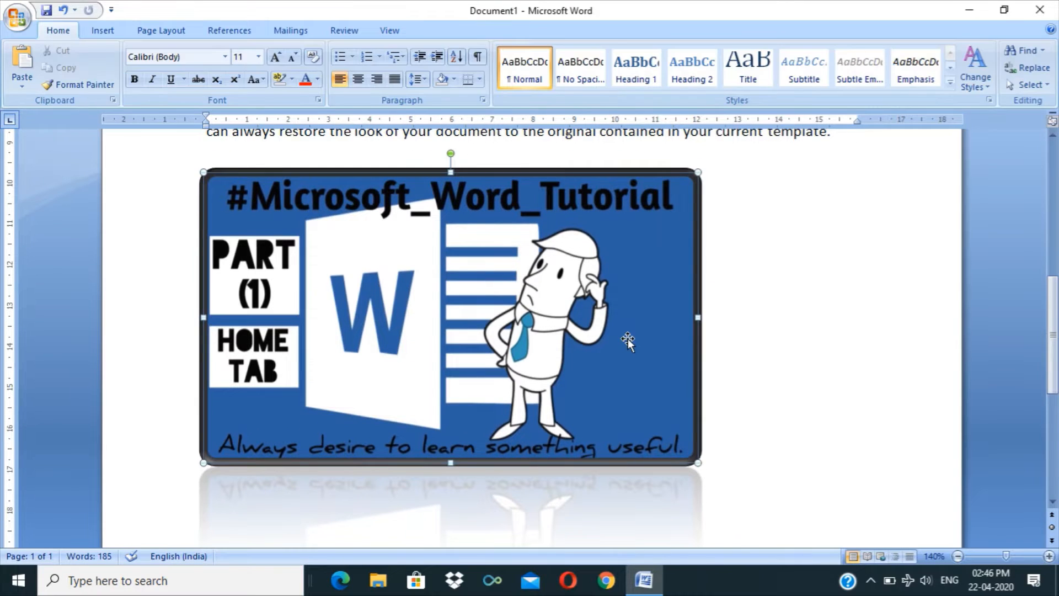
click(448, 31)
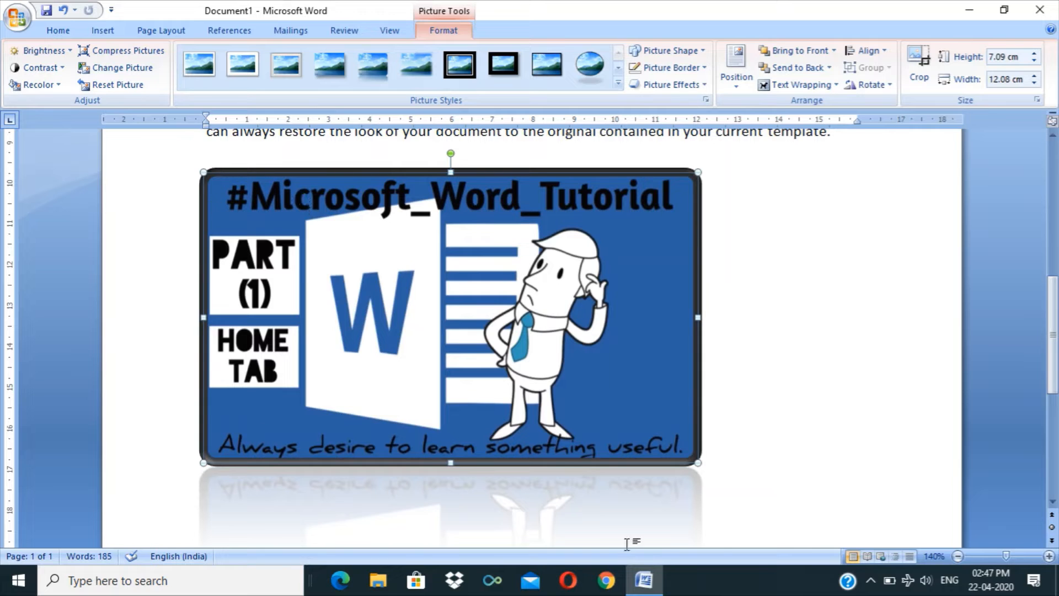
click(148, 71)
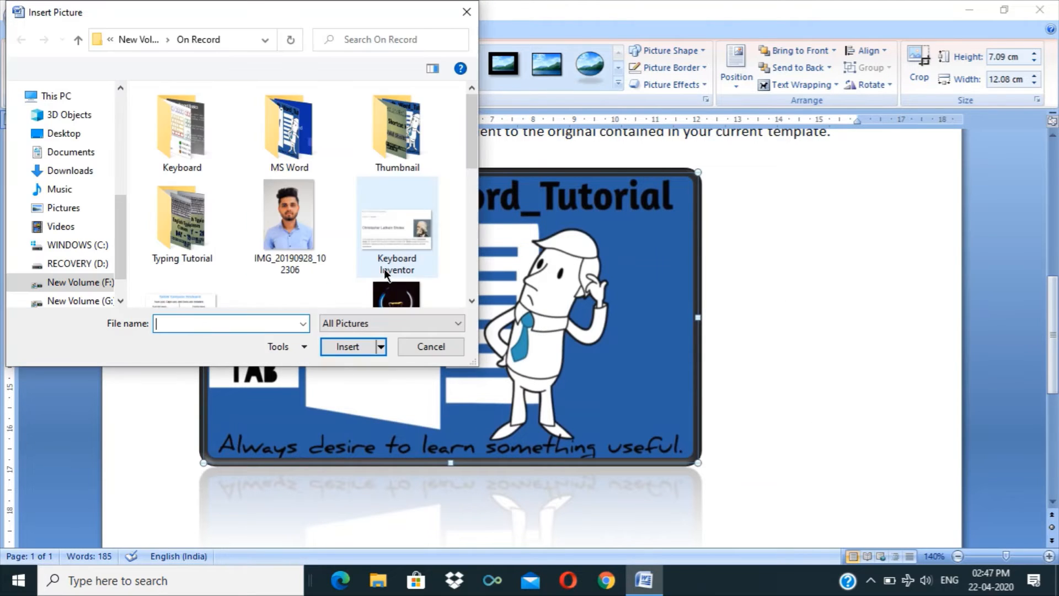
double_click(389, 160)
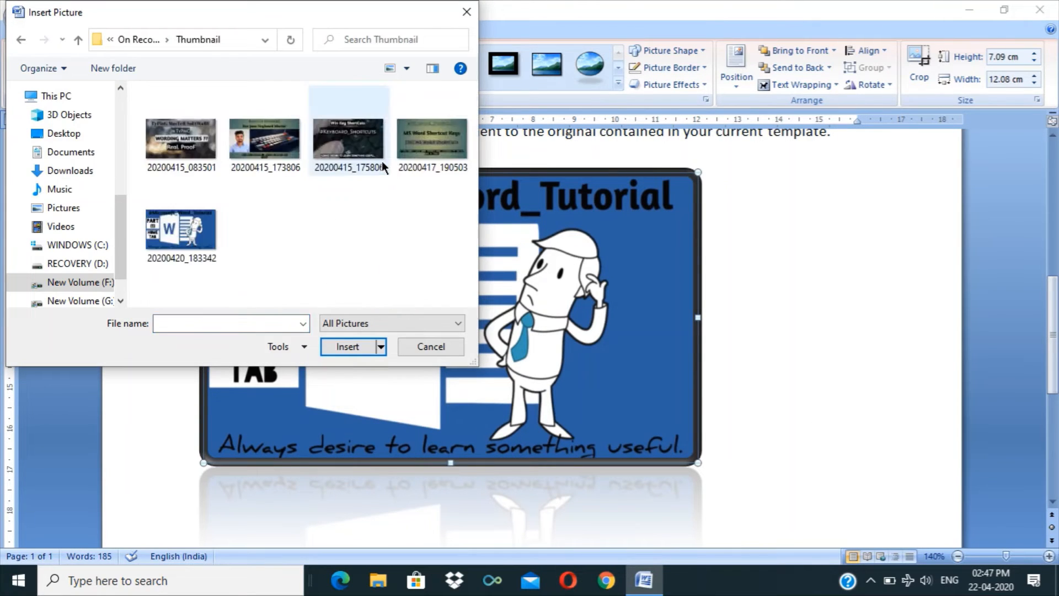
click(183, 148)
click(353, 347)
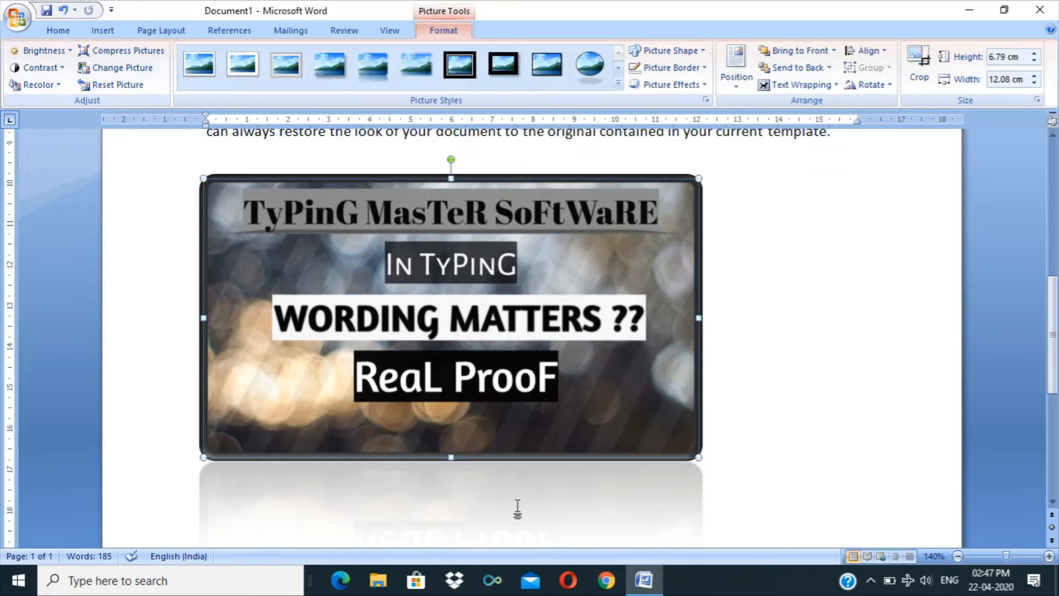
key(ctrl+z)
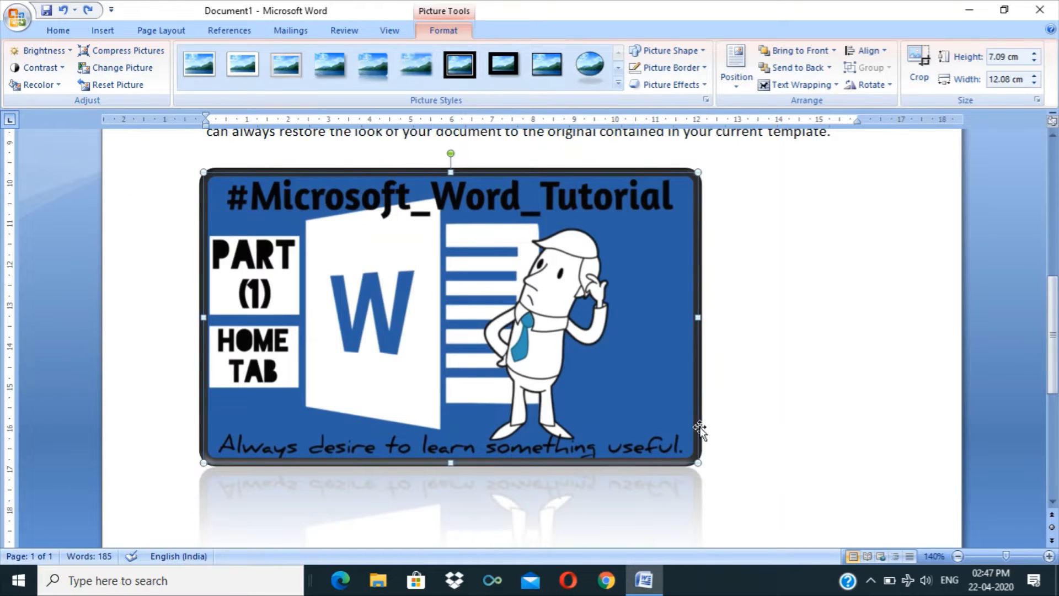
Reset the tutorial picture to its plain 7.09 × 12.08 cm original look.
click(118, 84)
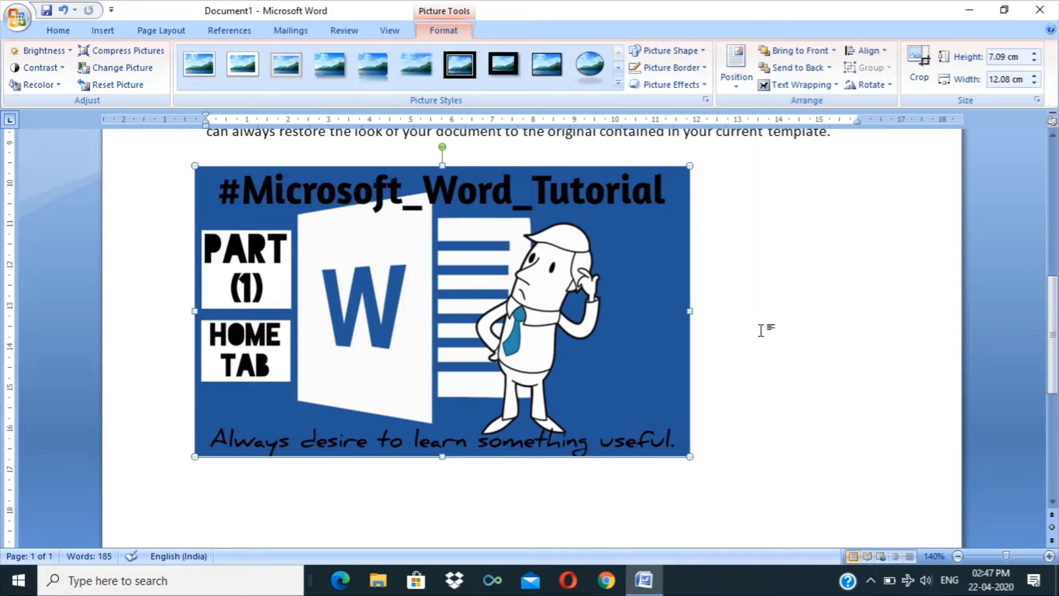
scroll(803, 234, up, 3)
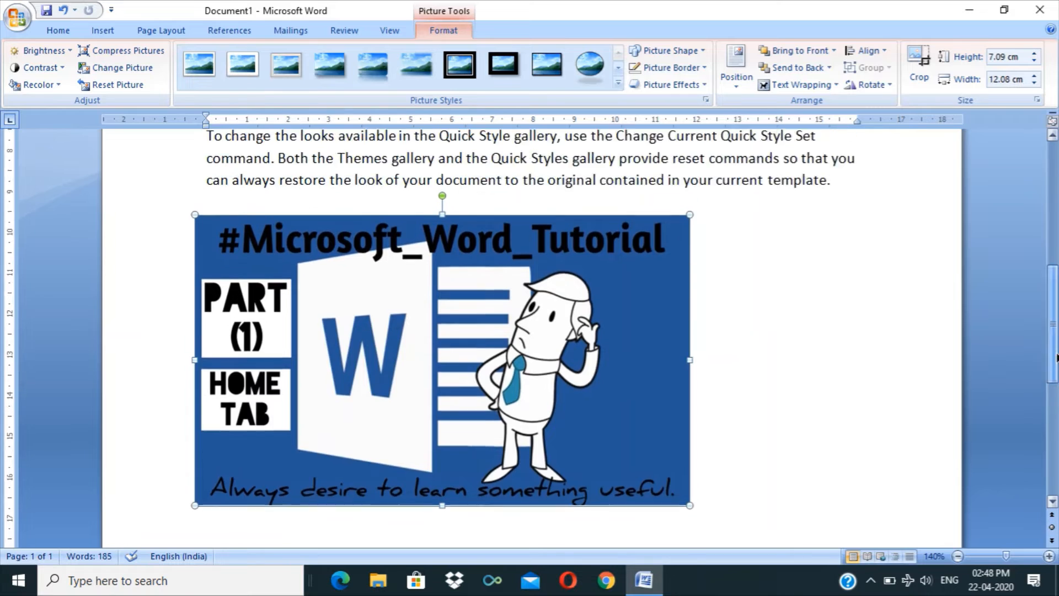
scroll(803, 235, down, 2)
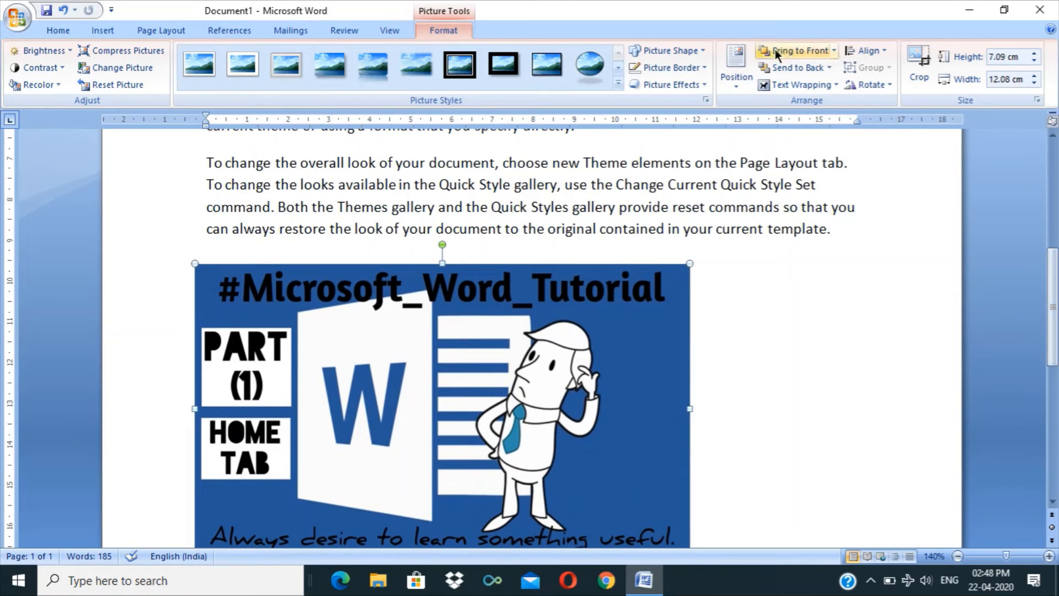
Set the tutorial picture's text wrapping to Square.
click(747, 78)
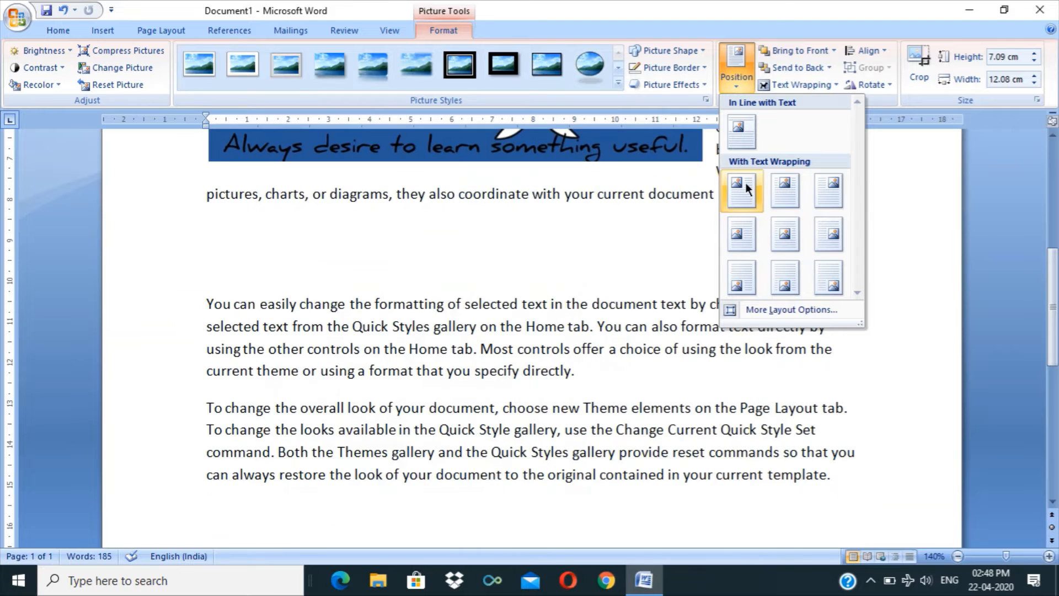
click(779, 83)
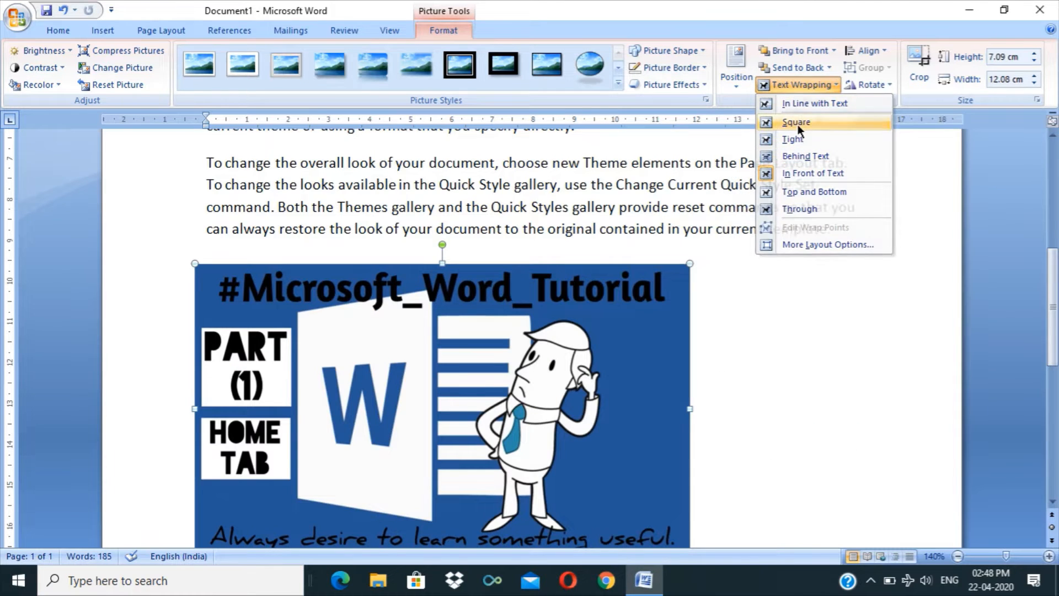
click(796, 124)
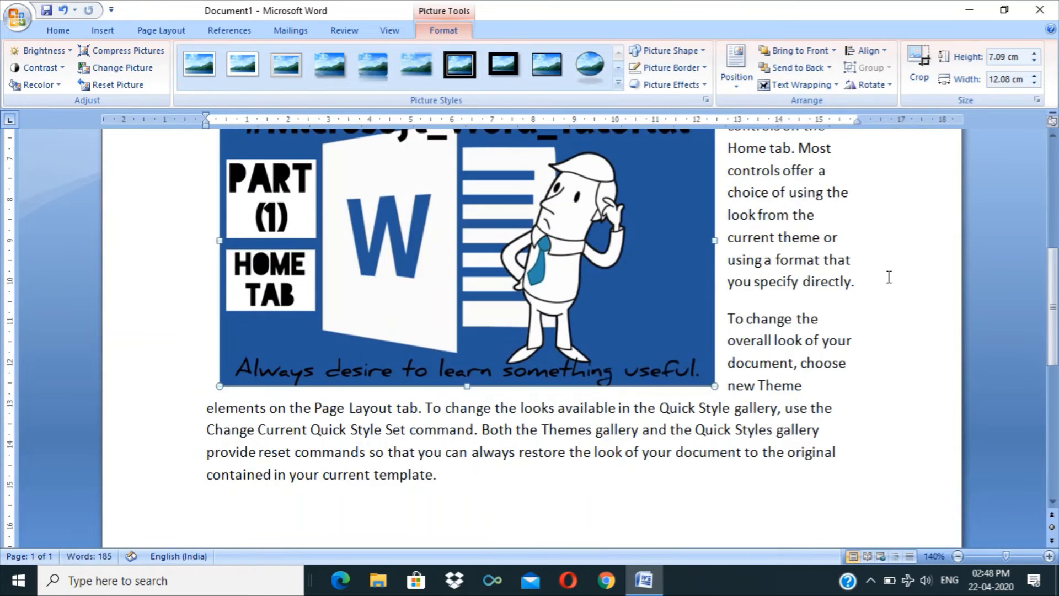
scroll(1050, 274, up, 3)
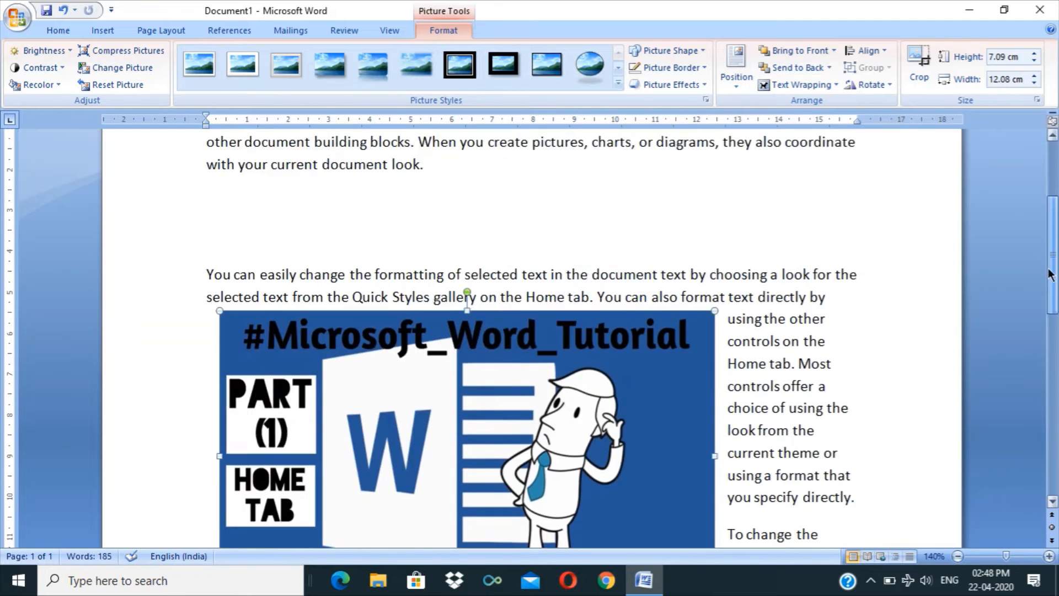
scroll(1050, 274, up, 2)
scroll(1014, 200, down, 4)
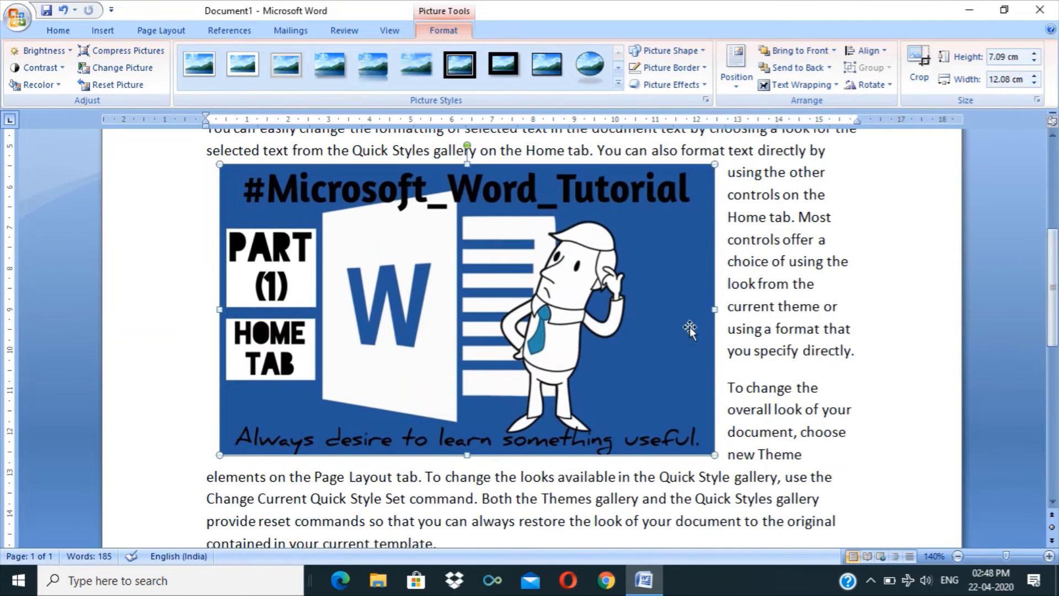
Resize the picture to 3.79 × 6.54 cm and move it to the paragraph's right side.
drag(715, 310, 561, 309)
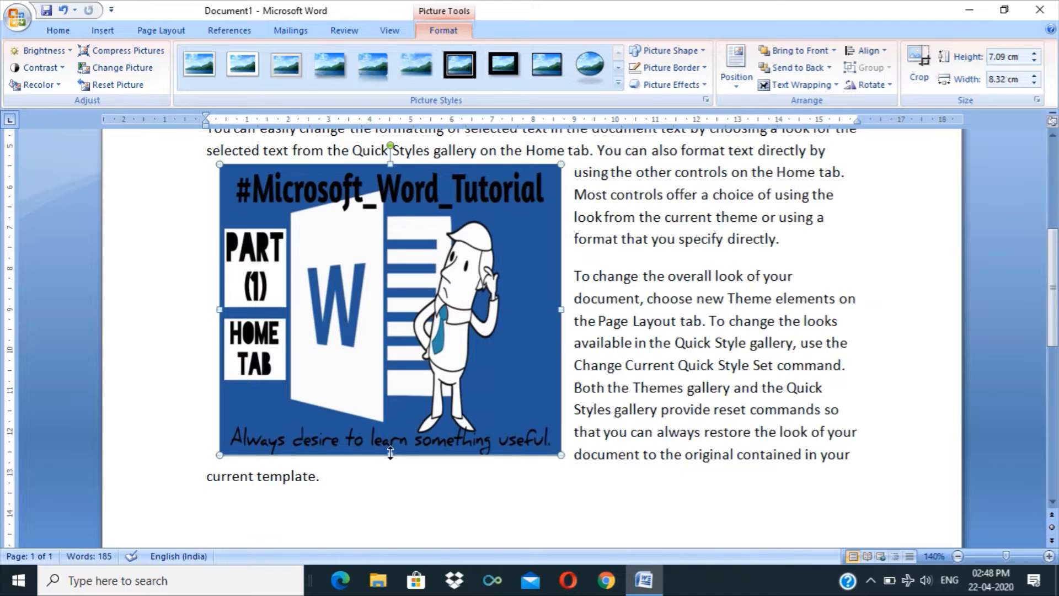
drag(390, 453, 390, 320)
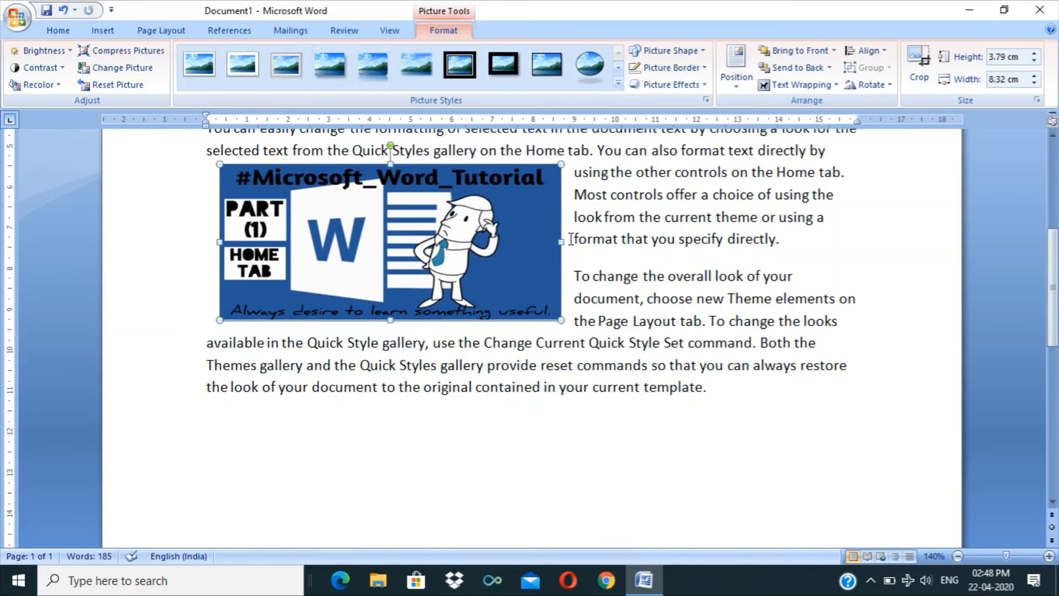
drag(561, 241, 488, 241)
drag(345, 252, 690, 229)
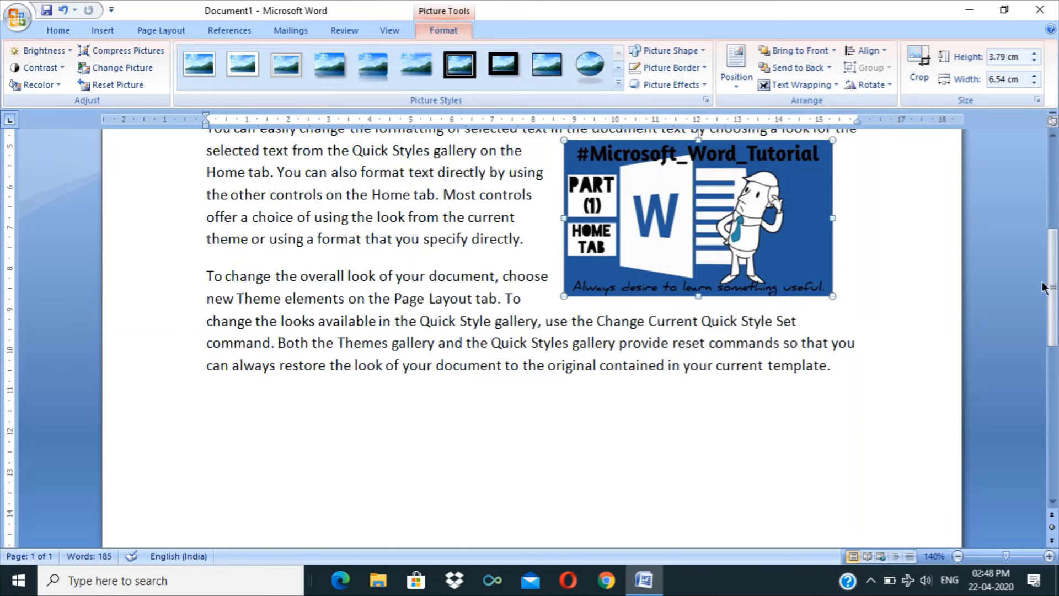
scroll(1044, 287, up, 3)
click(387, 291)
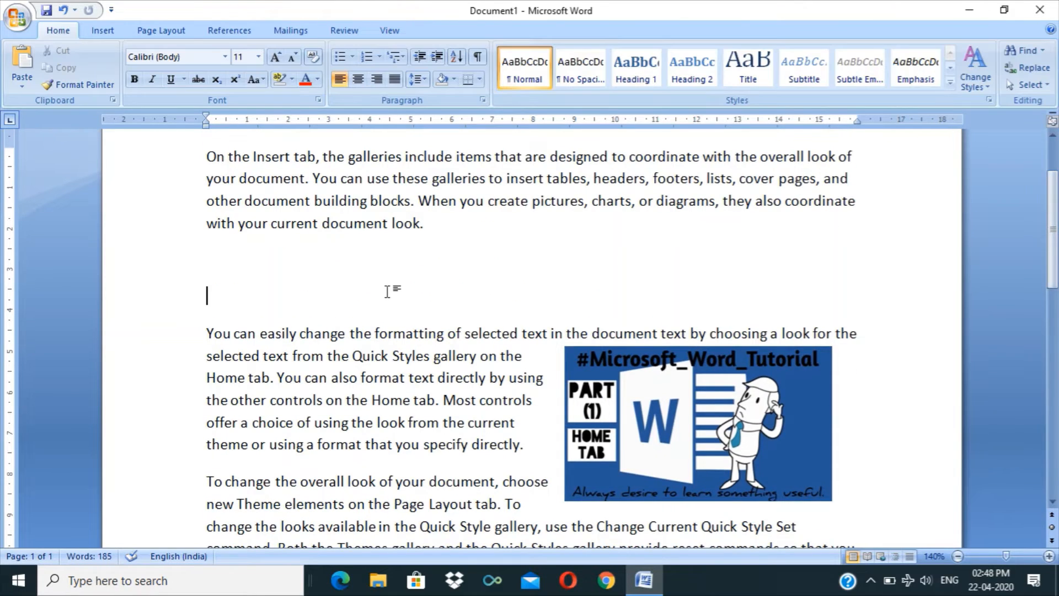
Delete the empty lines below the 'On the Insert tab' paragraph.
key(BackSpace)
key(BackSpace)
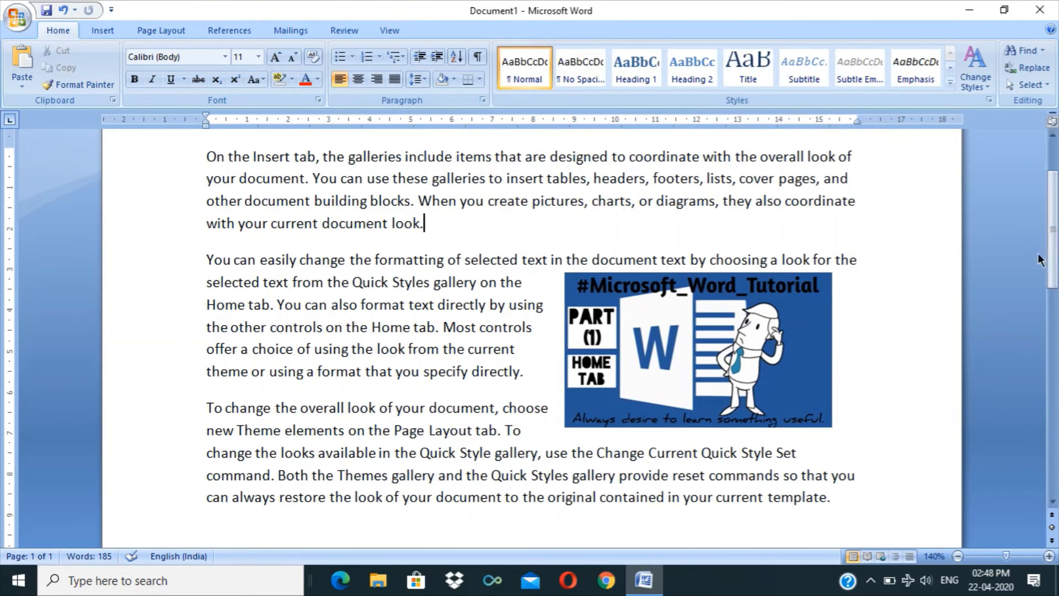
scroll(1040, 259, down, 2)
scroll(1048, 243, up, 3)
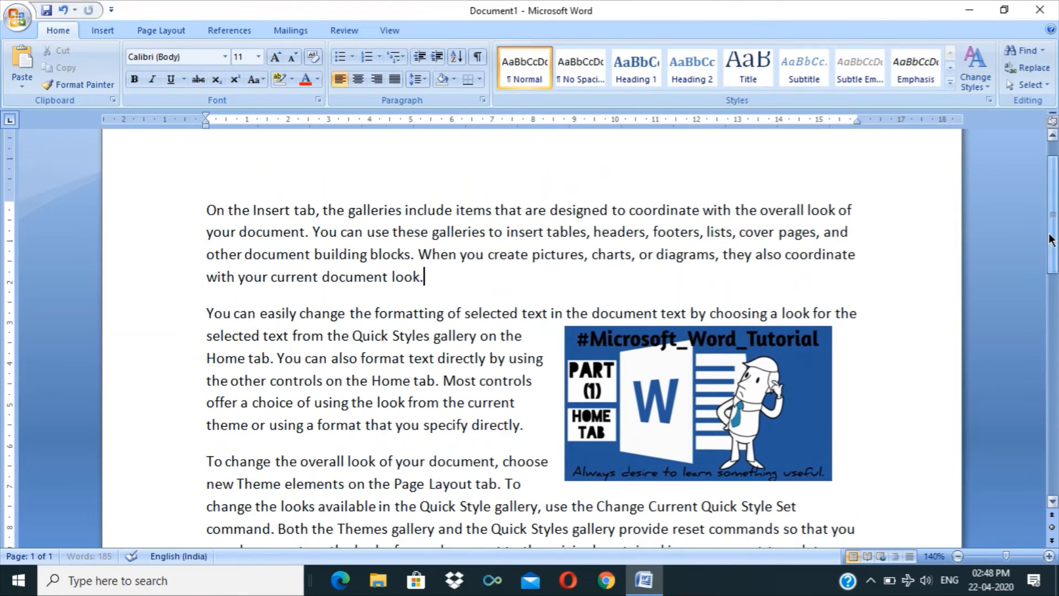
key(Return)
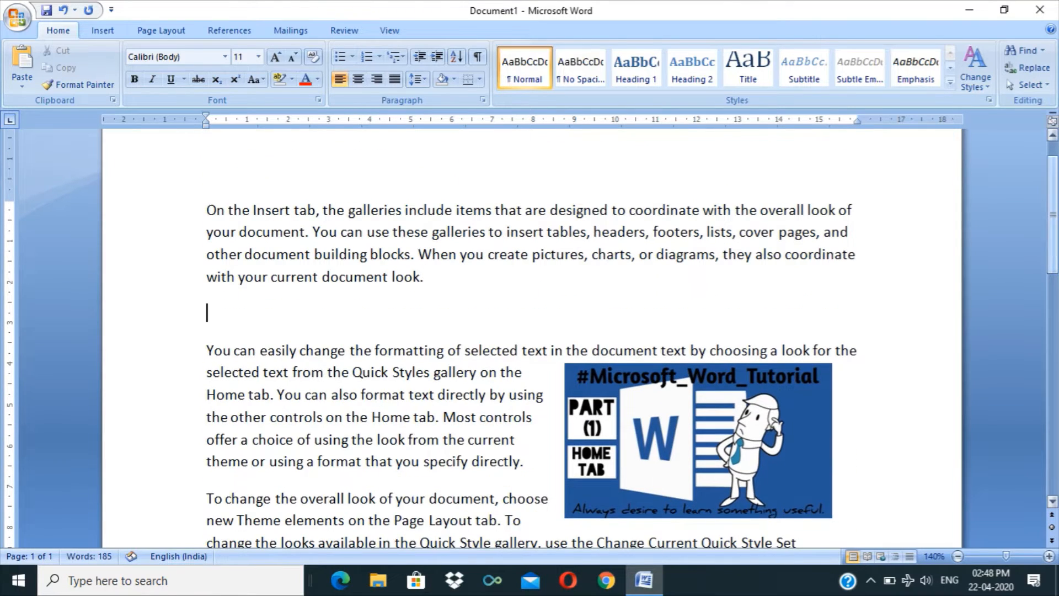
key(Return)
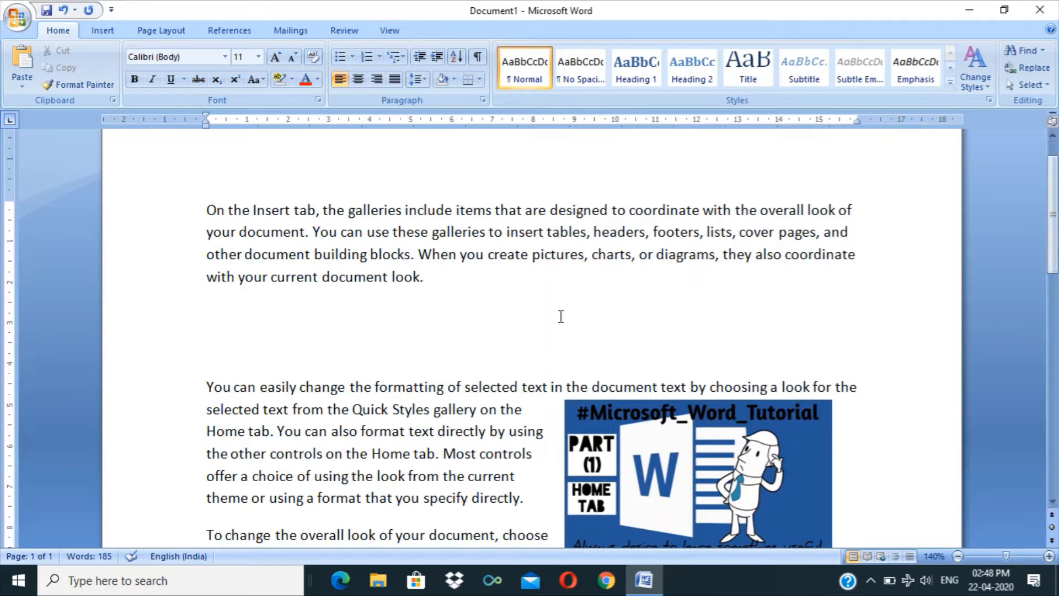
drag(154, 298, 176, 365)
click(292, 361)
drag(221, 310, 437, 357)
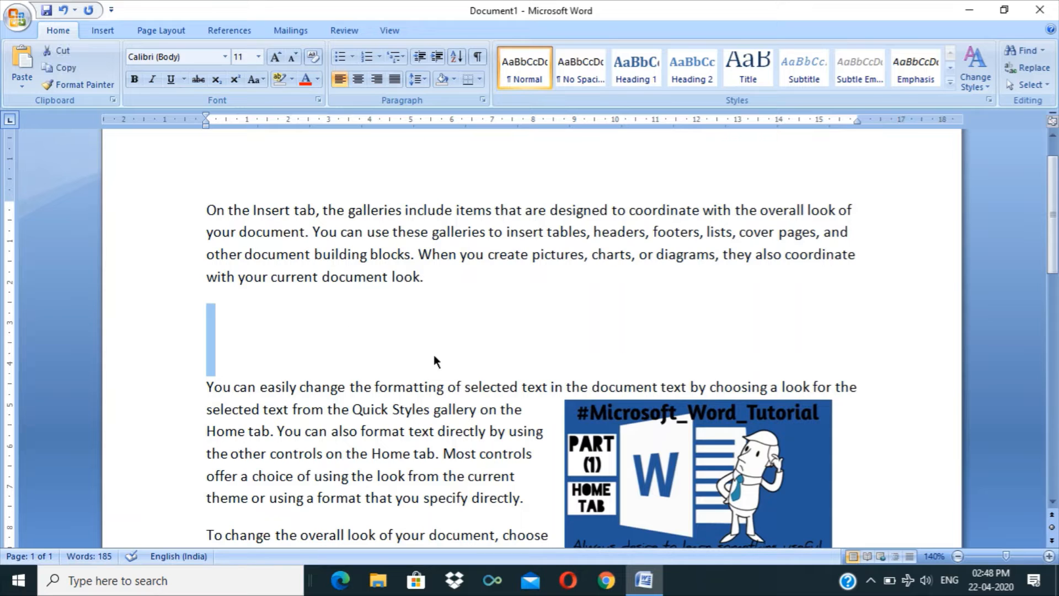
key(Delete)
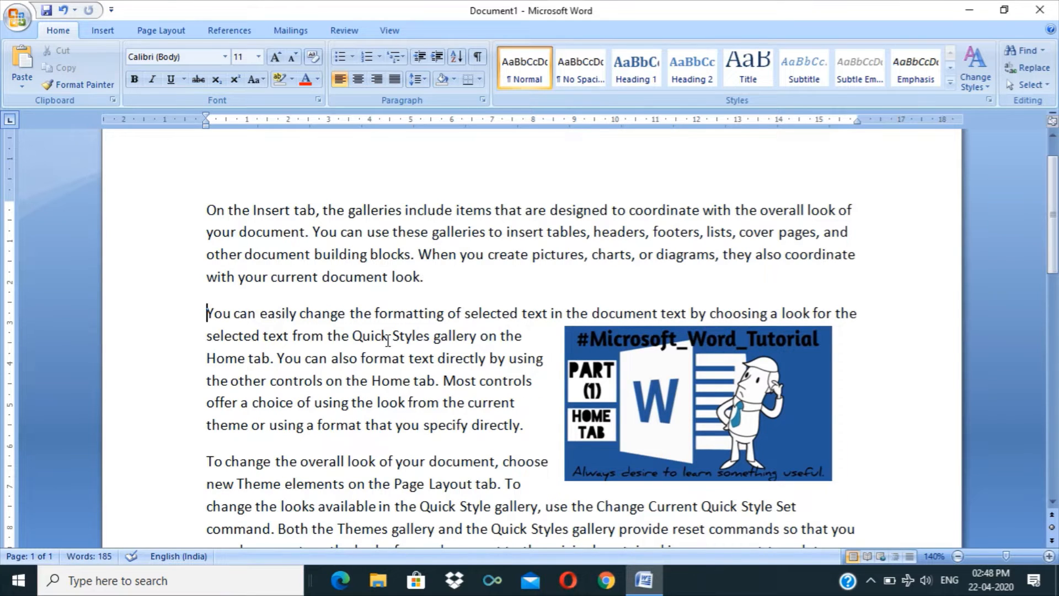
Remove the blank lines above the 'You can easily' paragraph, keeping its paragraph break.
key(Return)
key(Return)
key(Up)
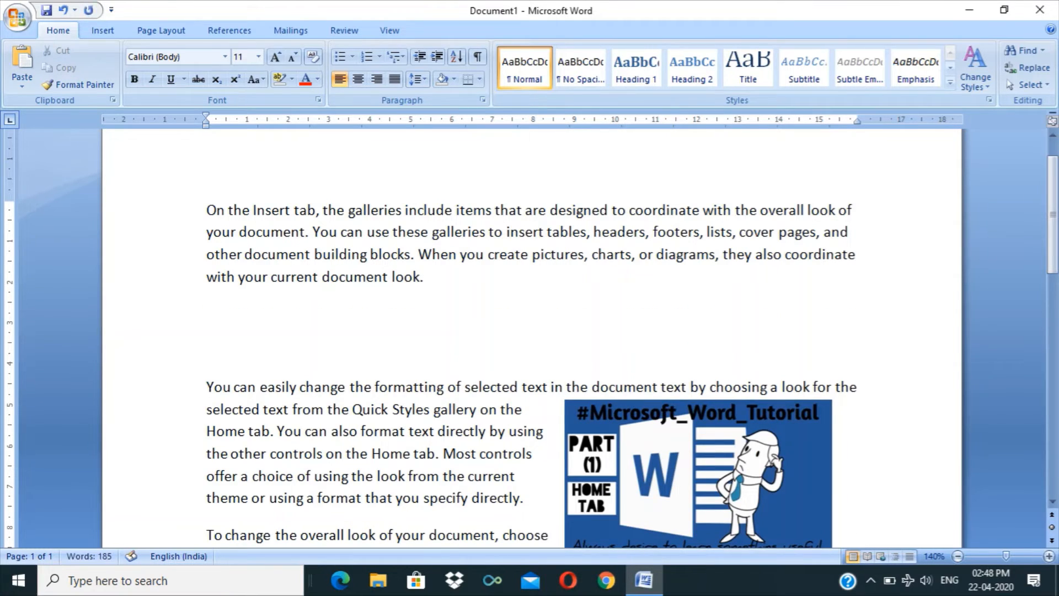
key(Down)
key(BackSpace)
key(BackSpace)
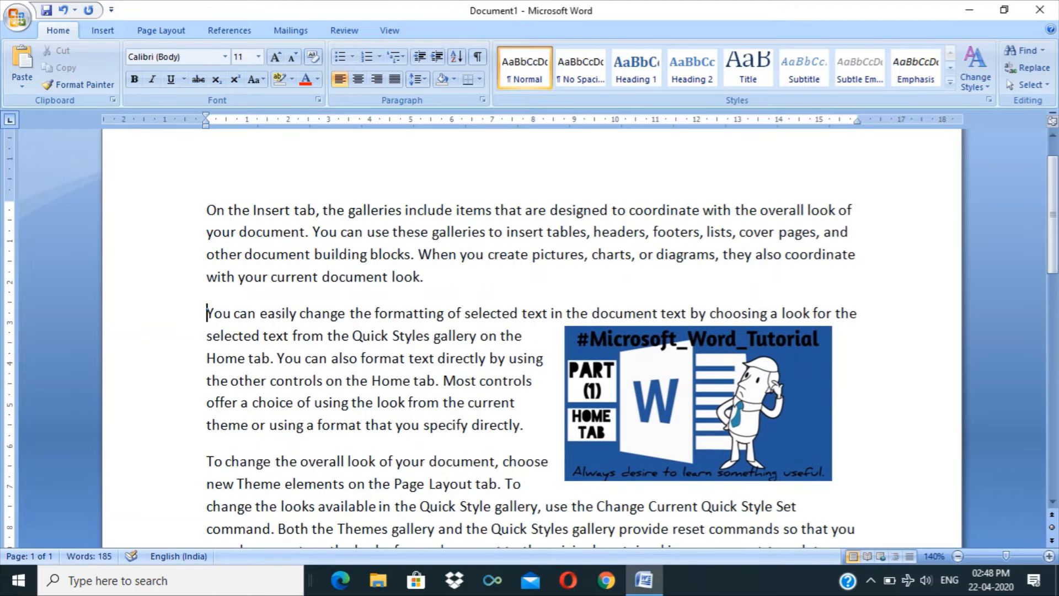
key(BackSpace)
key(Return)
Delete the tutorial picture and begin selecting the document's text from the bottom.
click(699, 334)
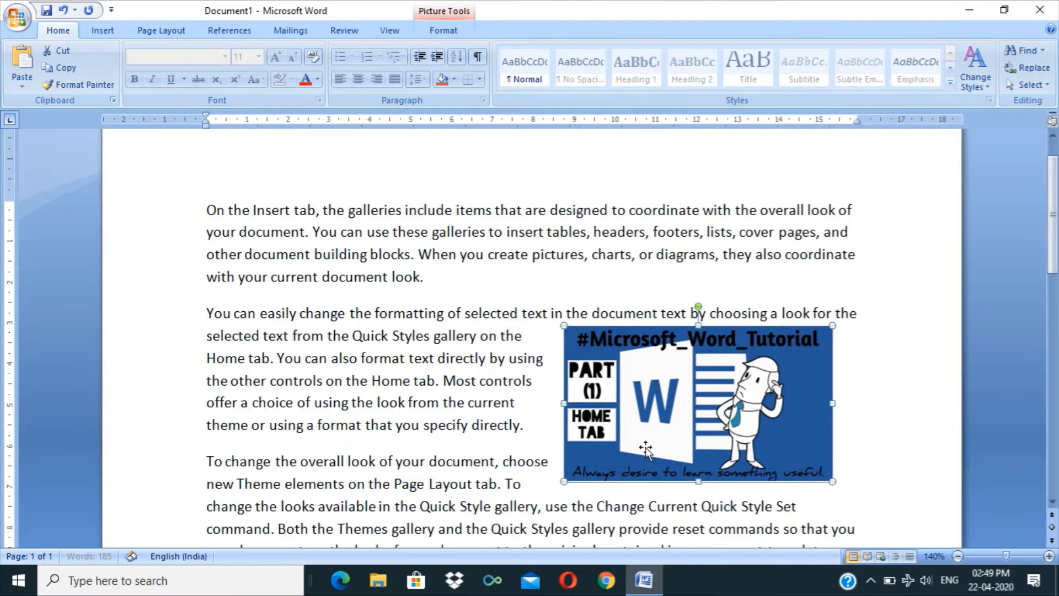
key(Delete)
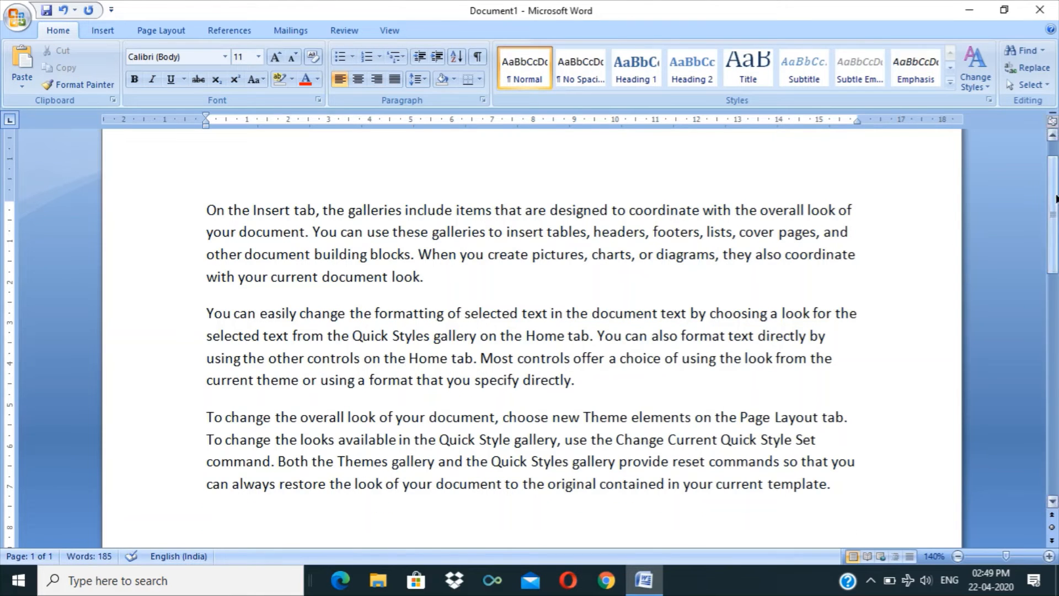
drag(1054, 196, 1054, 232)
click(541, 362)
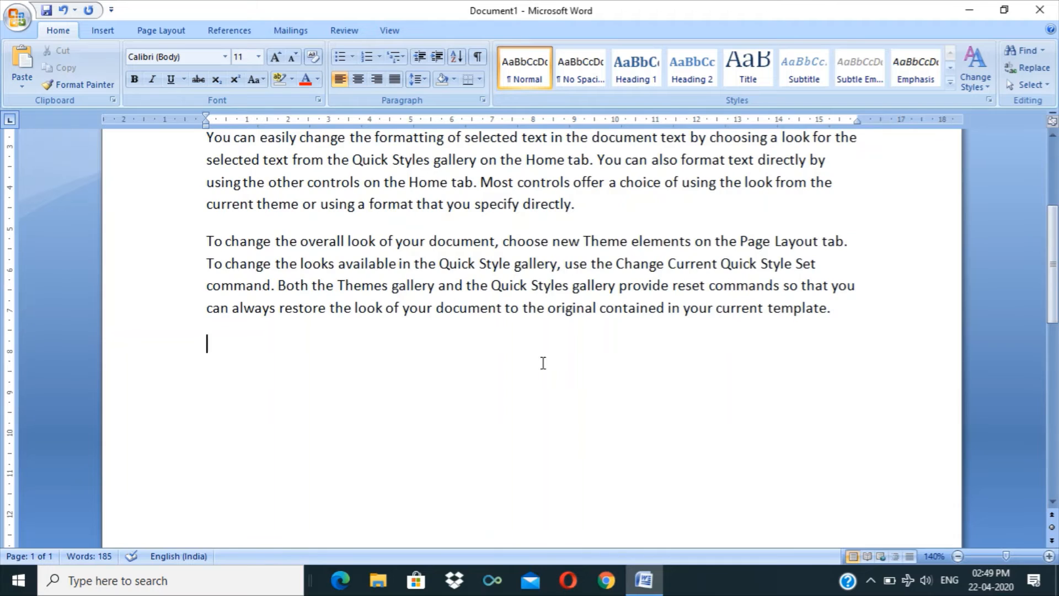
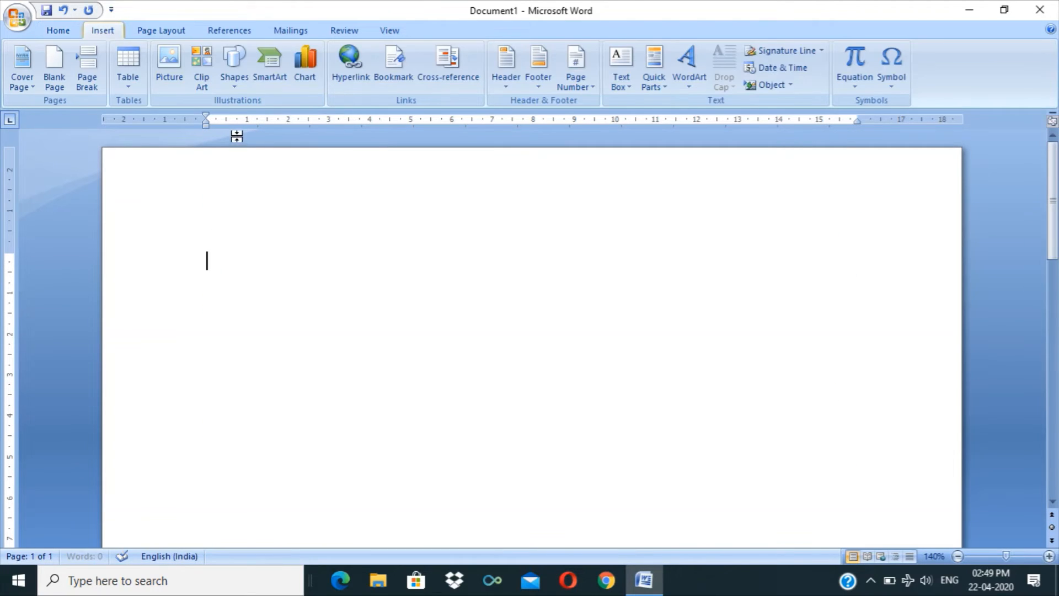
Search all clip art collections, including Web Collections, for 'Tiger' and drag the tiger picture onto the page.
click(204, 88)
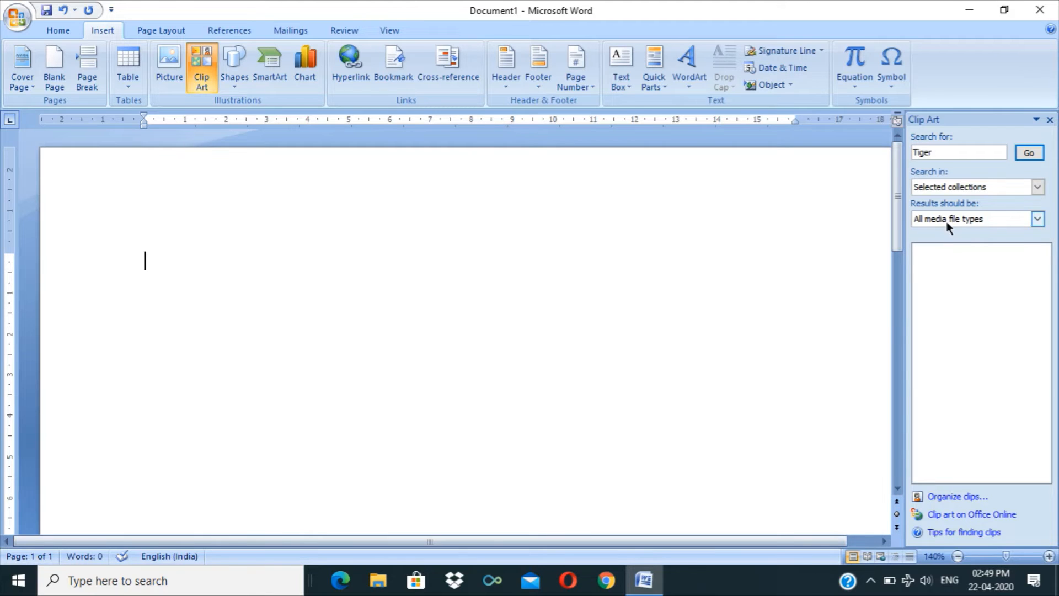
double_click(938, 153)
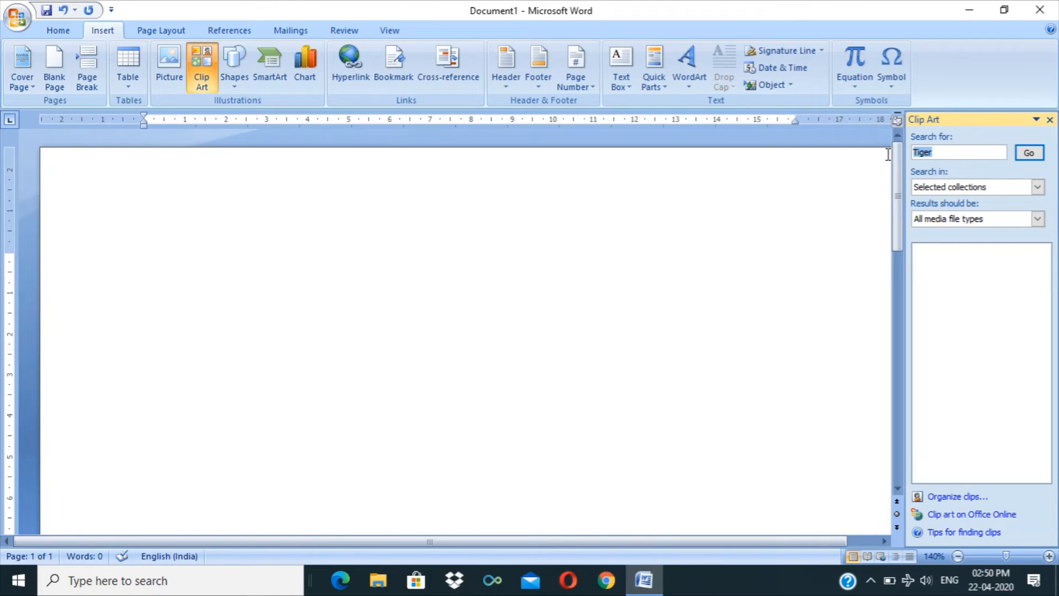
click(1038, 187)
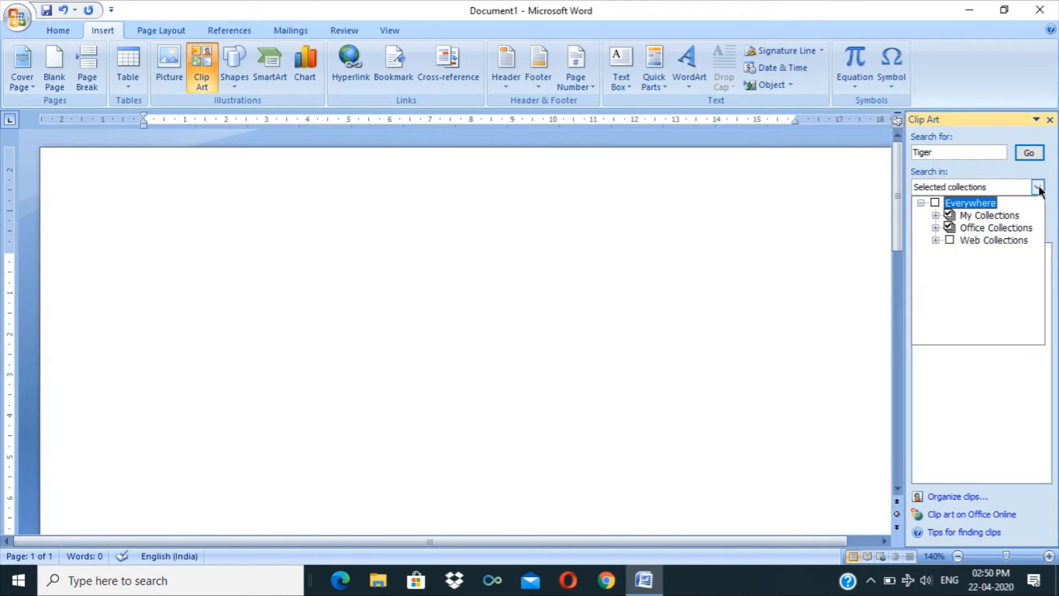
click(950, 240)
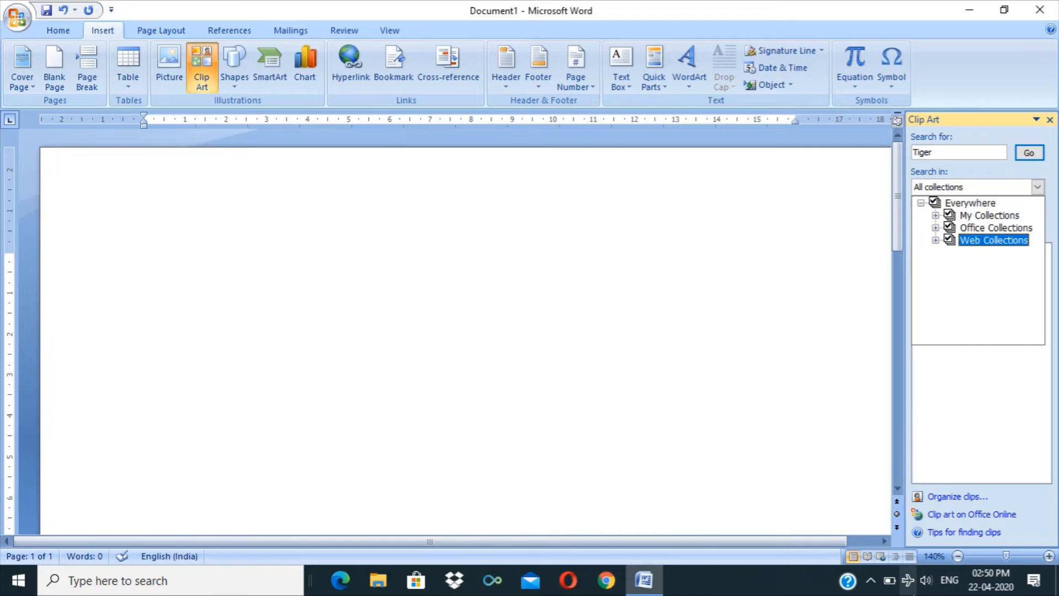
click(963, 151)
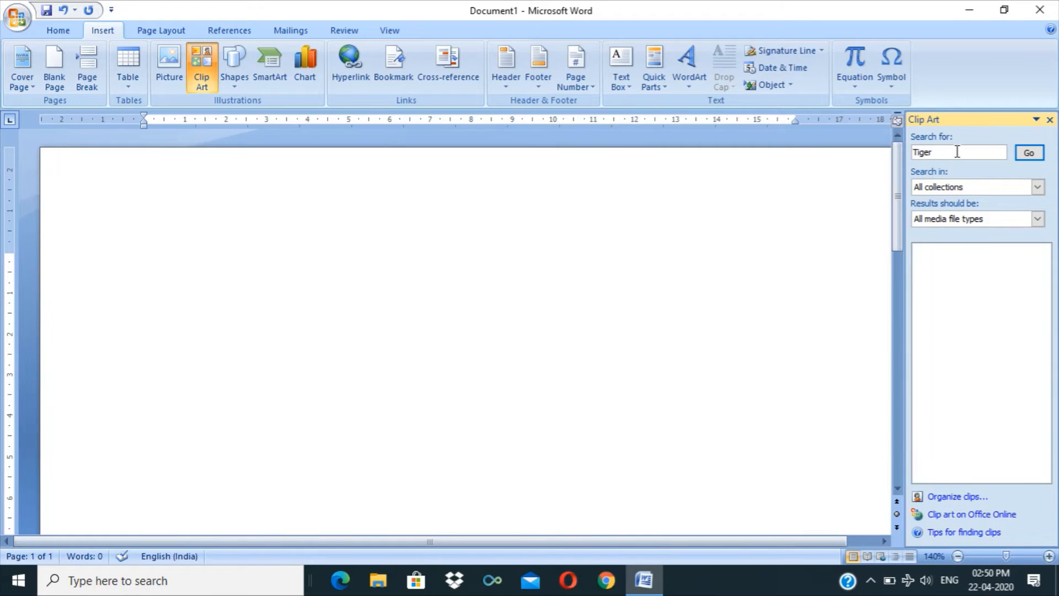
click(1029, 153)
drag(962, 266, 214, 262)
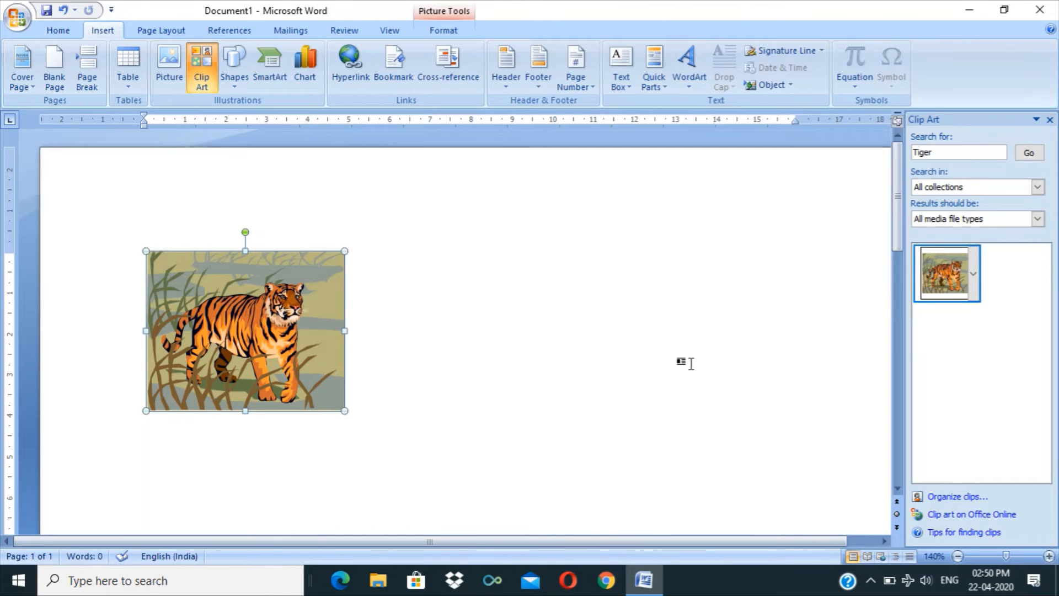
Search clip art for 'aeroplane' and place the first result beside the tiger.
click(937, 153)
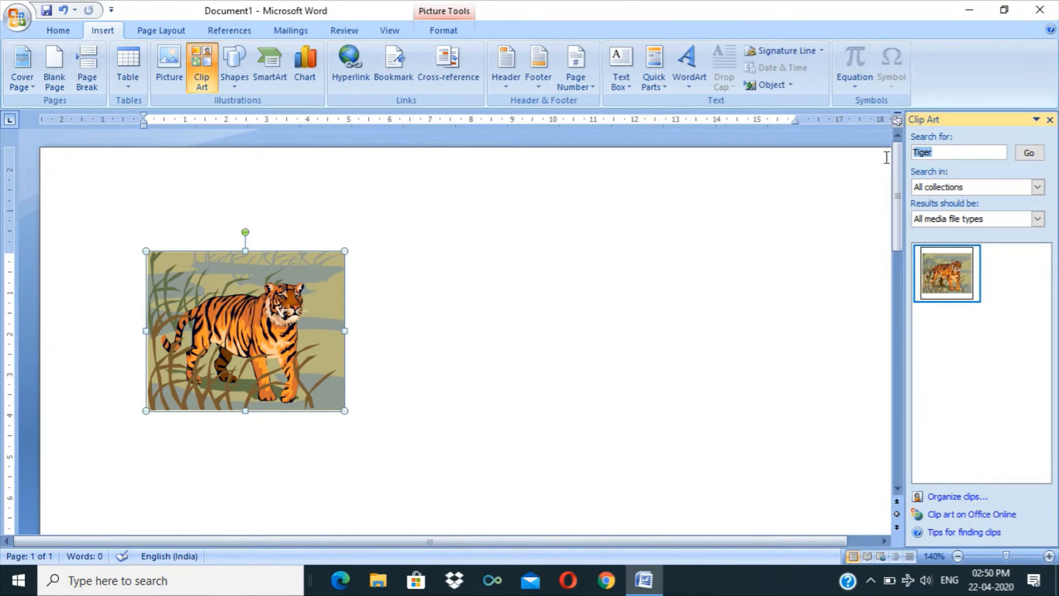
text(aeroplaen)
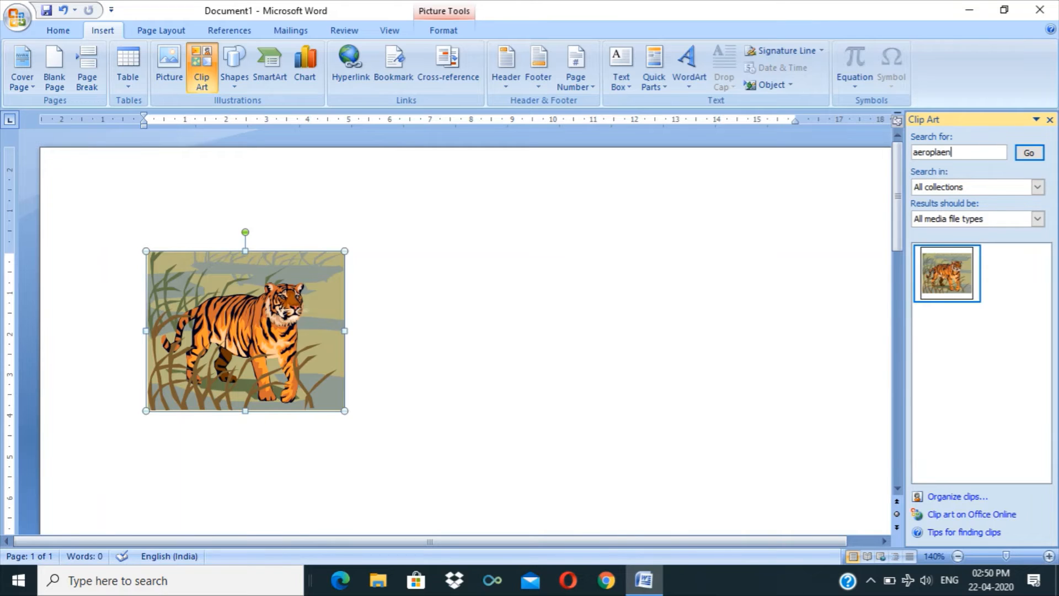
key(Return)
text(aeroplane)
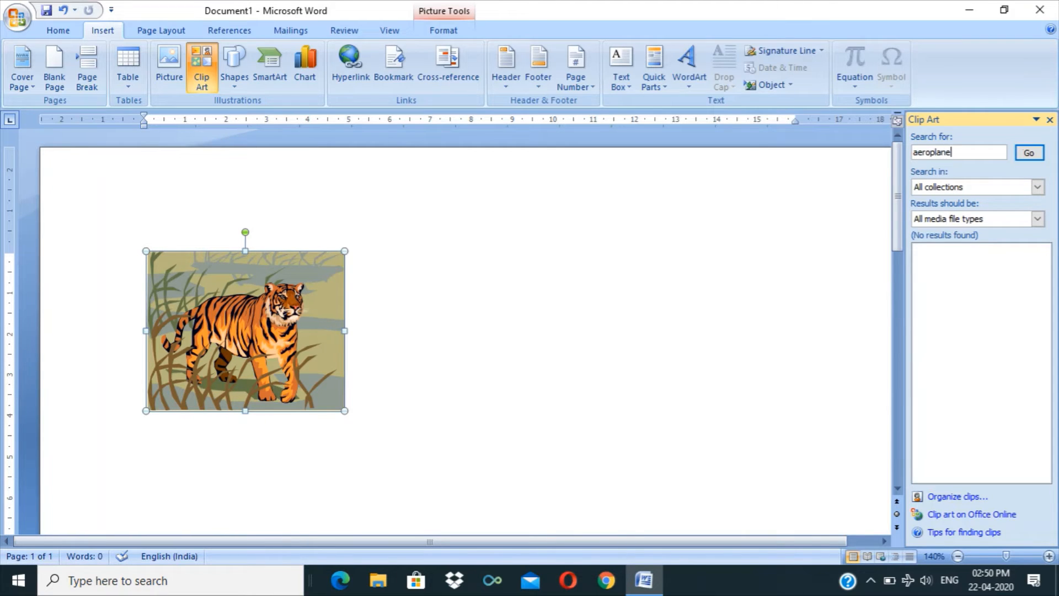
key(Return)
drag(963, 263, 432, 303)
Select the aeroplane picture and show its Picture Tools Format options.
click(772, 376)
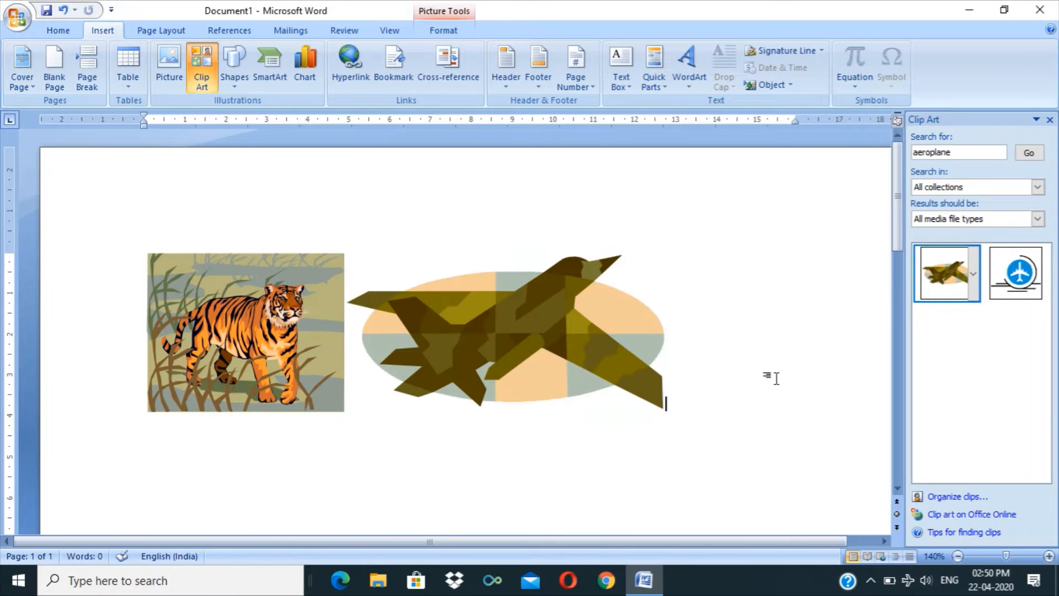
click(614, 356)
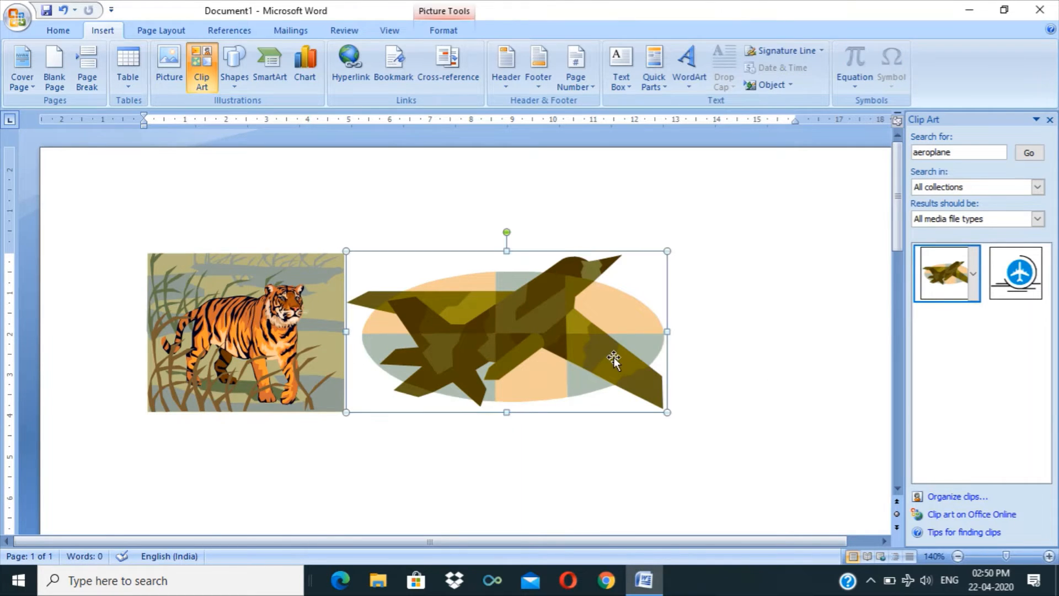
click(473, 457)
click(347, 356)
click(401, 387)
click(541, 457)
click(508, 318)
click(445, 30)
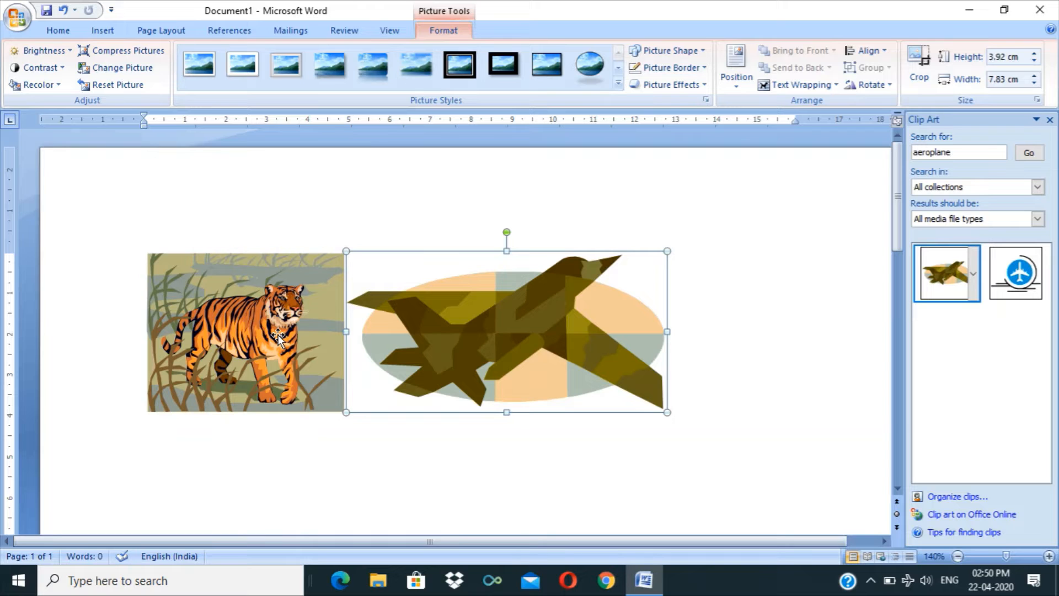
Set the aeroplane's text wrapping to In Front of Text and move it on the page.
click(803, 85)
click(813, 173)
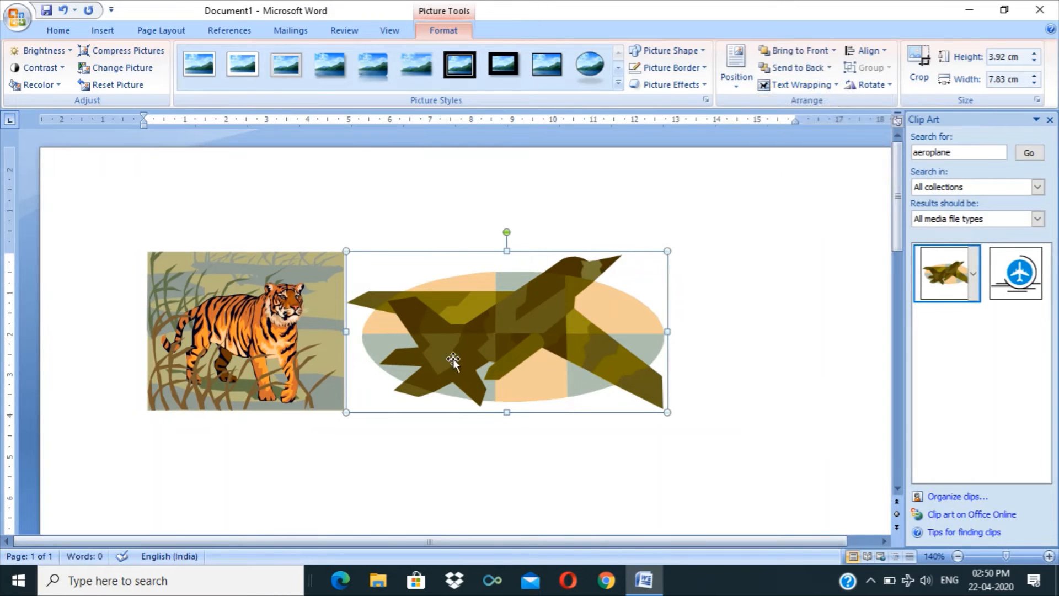
drag(453, 358, 429, 457)
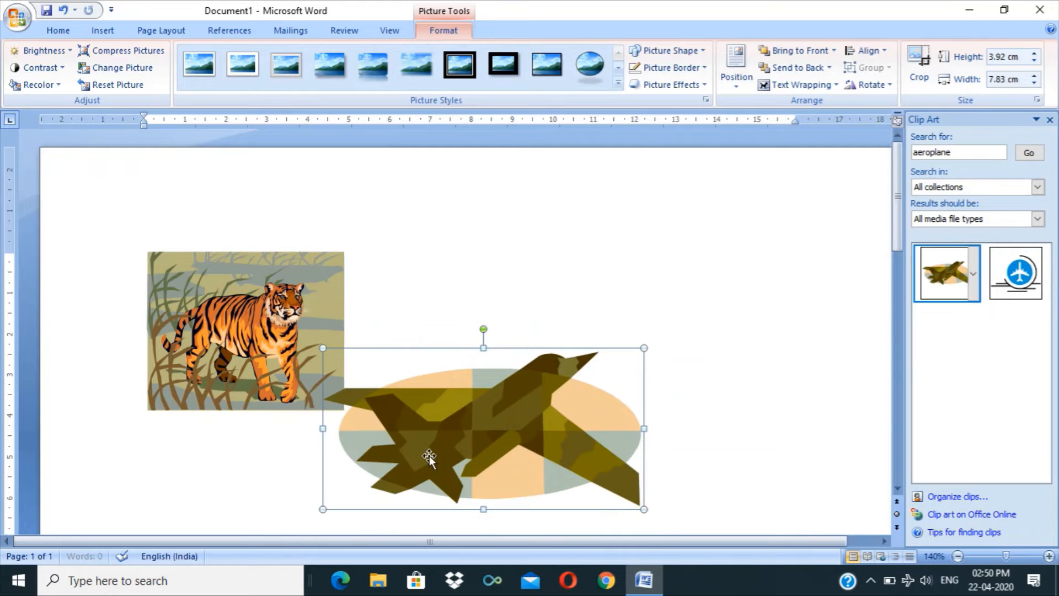
drag(214, 311, 360, 306)
drag(284, 354, 478, 364)
drag(298, 355, 431, 358)
drag(259, 321, 422, 362)
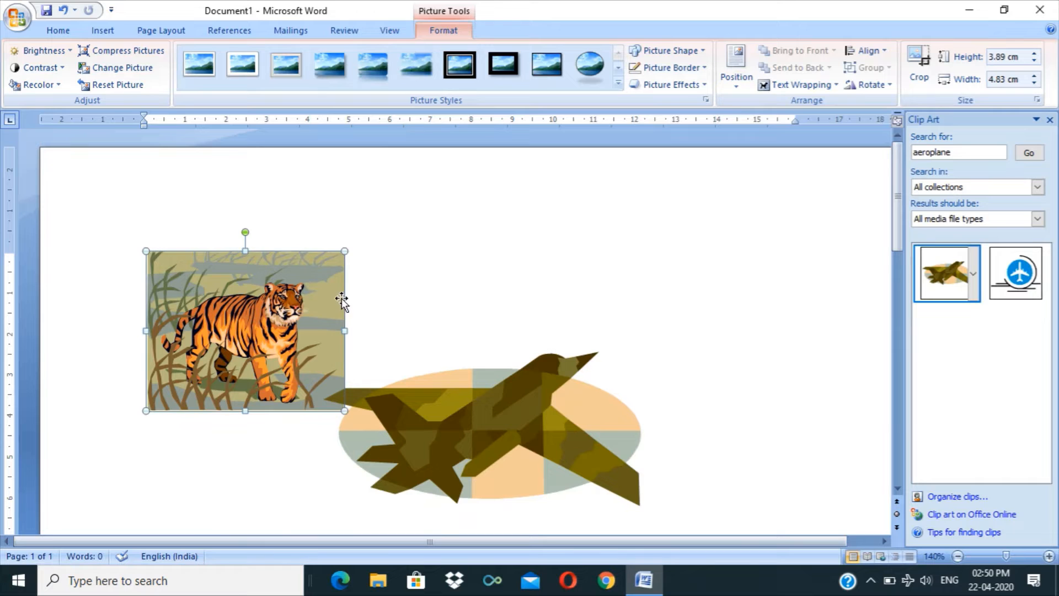
Float the tiger in front of text, arrange the aeroplane left and tiger right, and close the Clip Art pane.
click(780, 85)
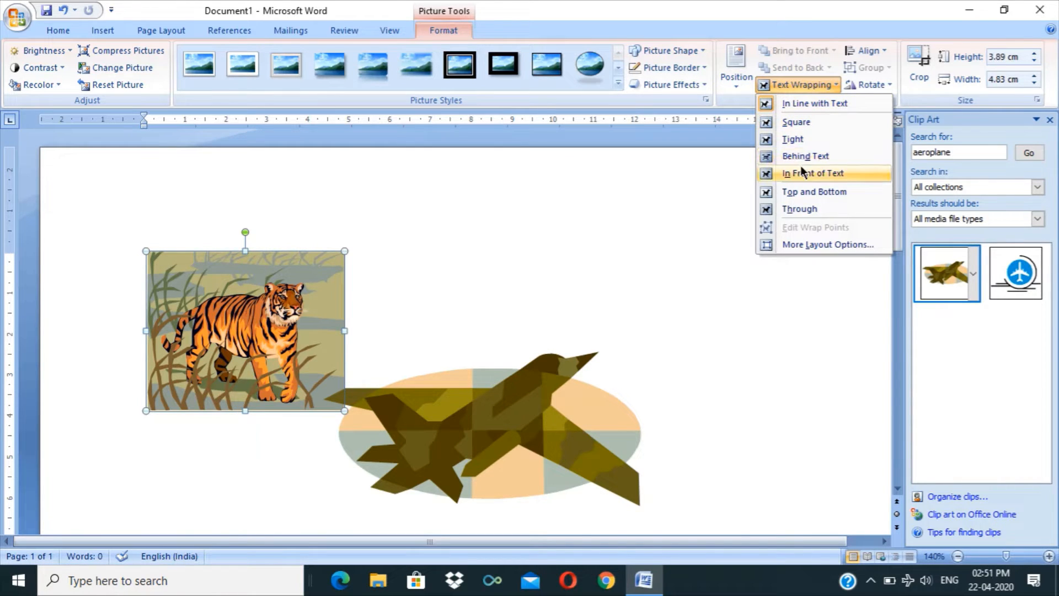
click(815, 174)
drag(272, 298, 304, 291)
drag(497, 401, 517, 312)
drag(530, 315, 579, 336)
drag(395, 334, 314, 390)
drag(576, 359, 686, 369)
click(391, 407)
drag(312, 395, 364, 357)
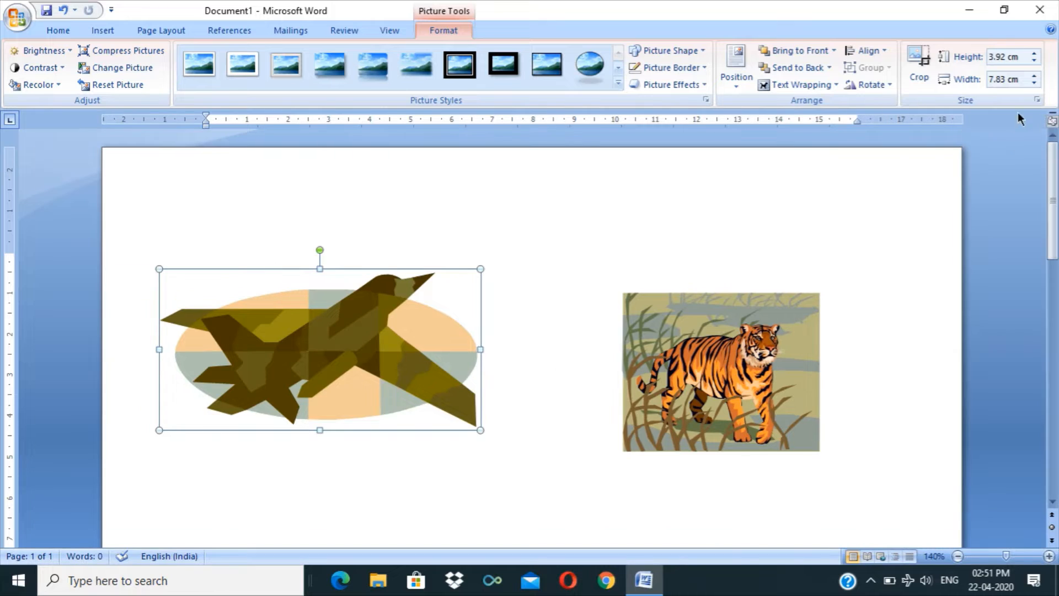
click(1050, 120)
Drag a copy of the tiger onto the aeroplane and repeat the copy twice.
click(90, 28)
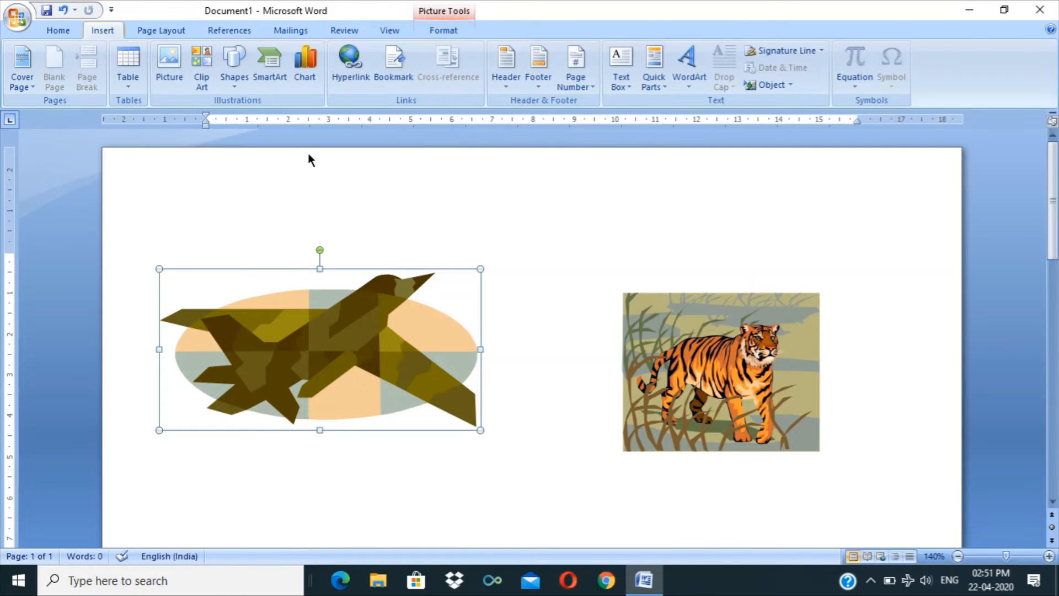
click(697, 359)
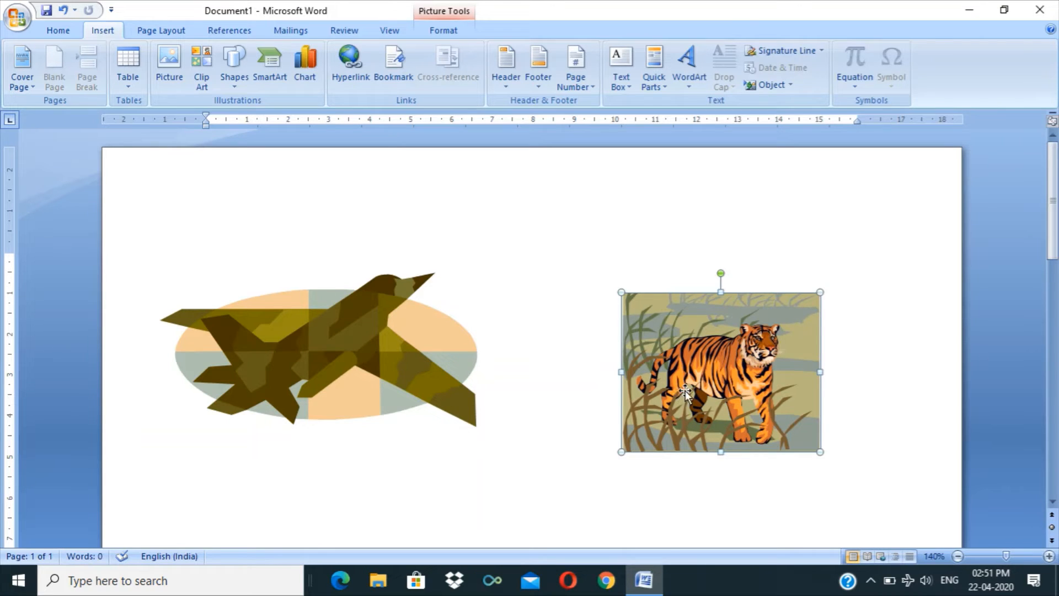
drag(694, 389, 527, 371)
key(ctrl+d)
key(ctrl+d)
key(ctrl+d)
key(ctrl+d)
key(ctrl+d)
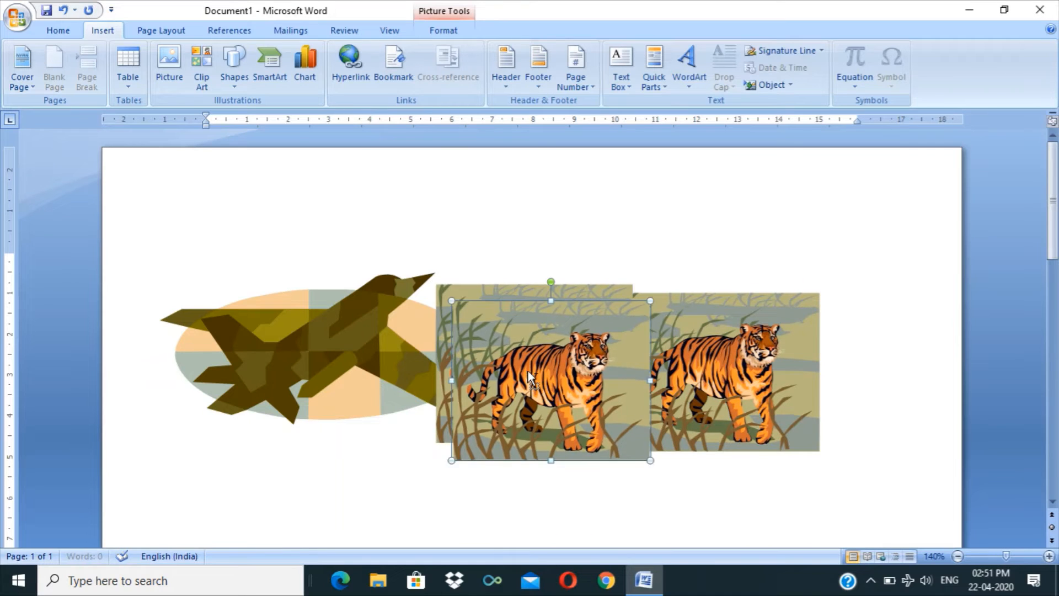
key(ctrl+d)
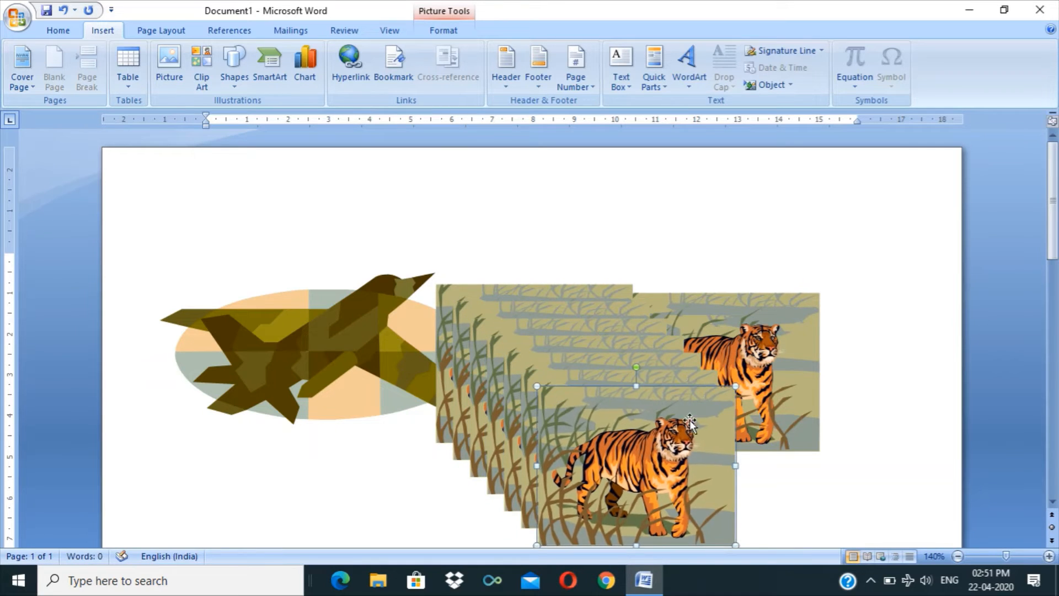
Undo the tiger copies and delete the aeroplane picture, leaving the page blank.
click(766, 452)
key(Delete)
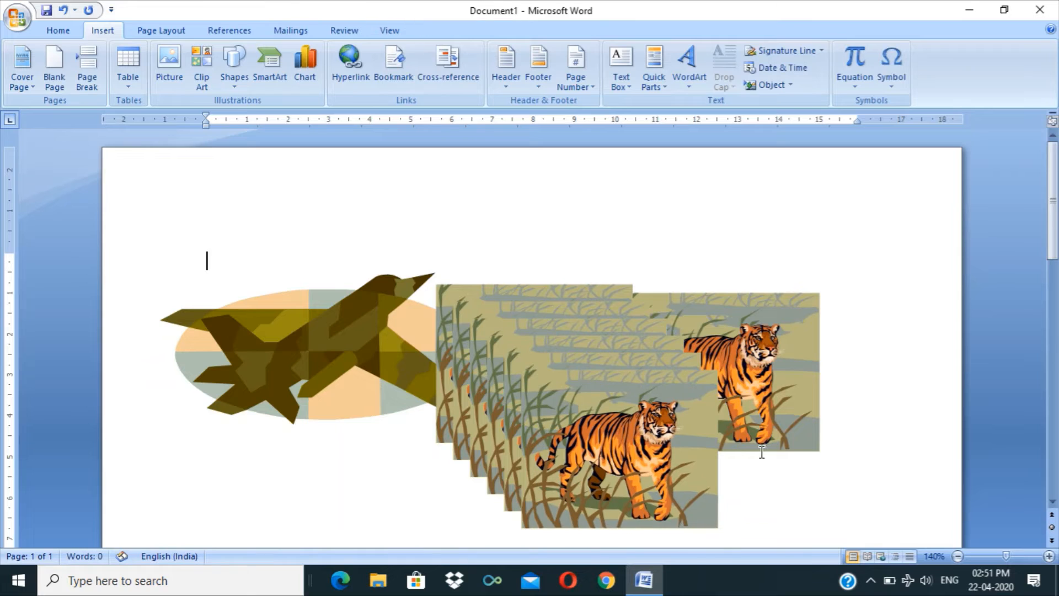
key(ctrl+z)
key(ctrl+z)
key(ctrl+z)
key(ctrl+z)
key(ctrl+z)
key(ctrl+z)
key(ctrl+z)
key(ctrl+z)
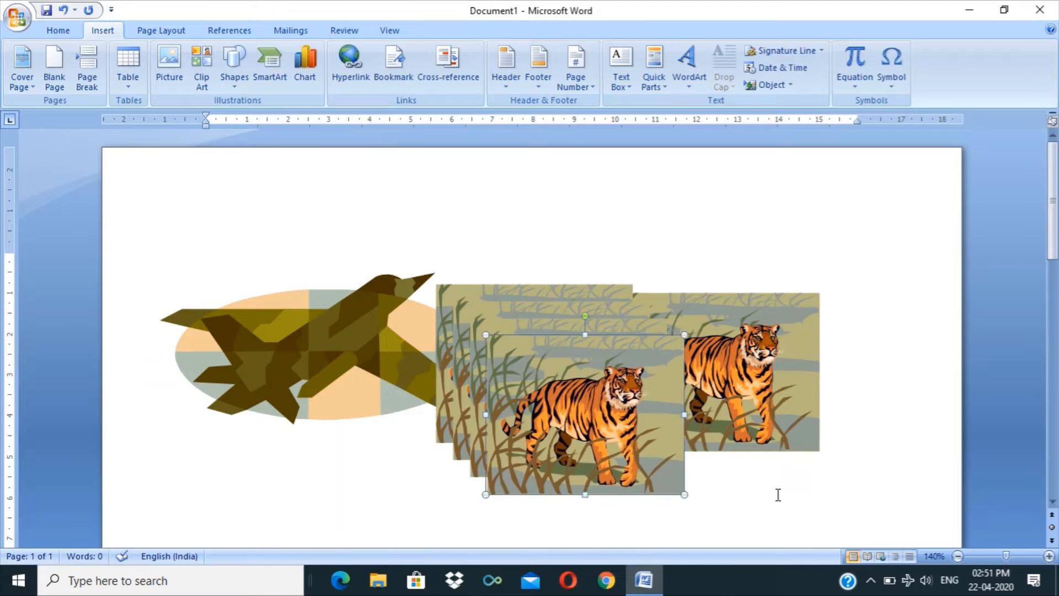
key(ctrl+z)
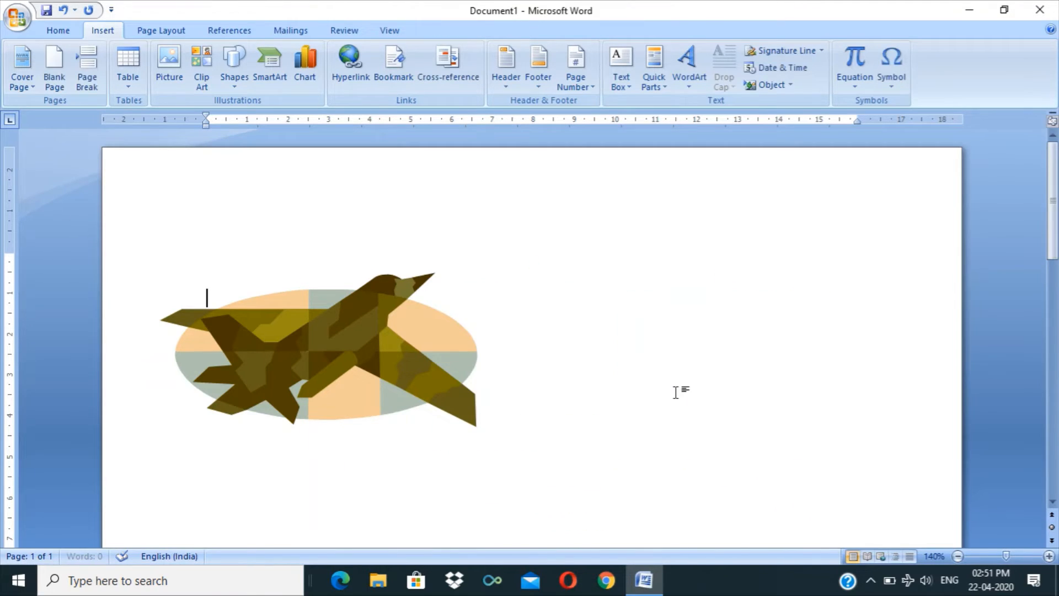
click(292, 387)
key(Delete)
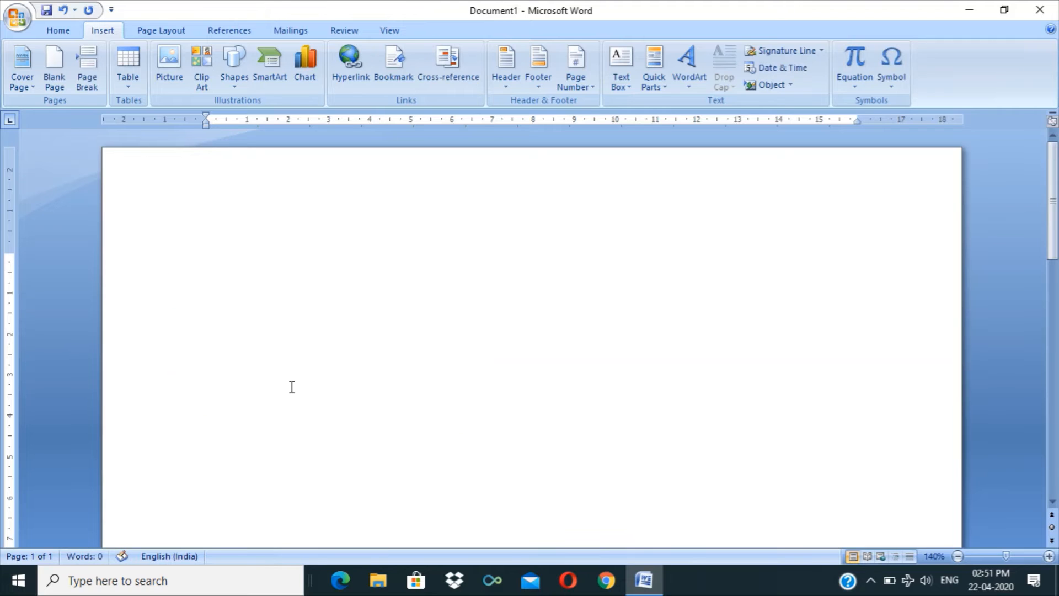
Place a default text box, undo it with Ctrl+Z twice, and reopen the Shapes gallery.
click(241, 81)
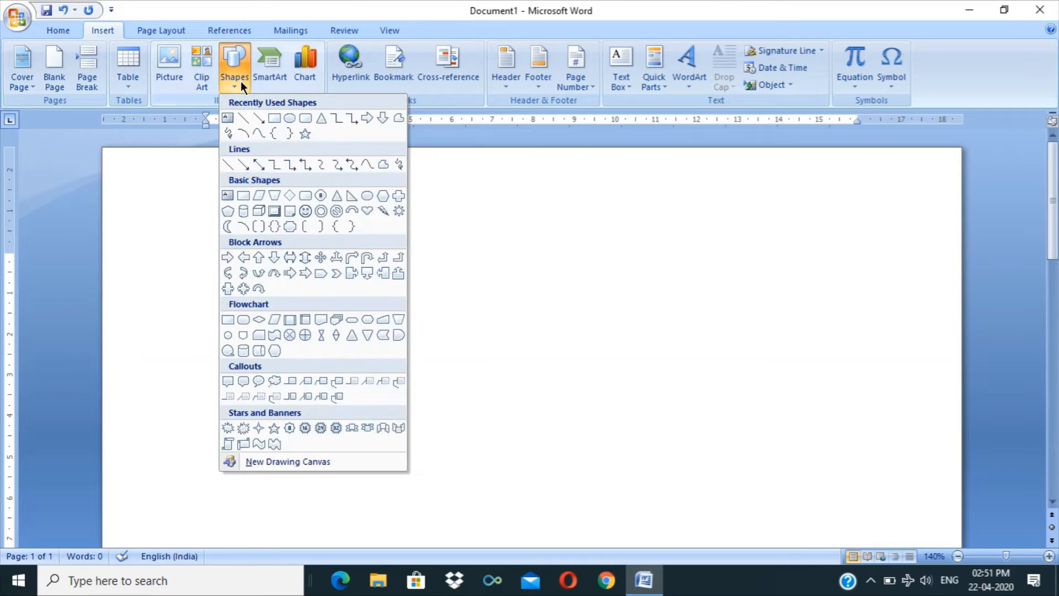
click(227, 118)
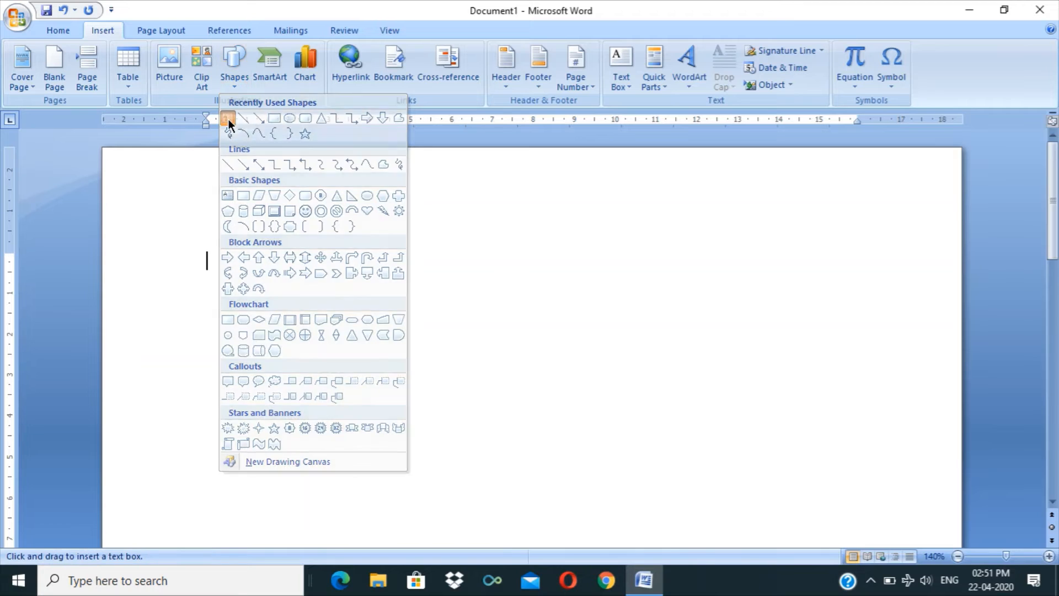
click(262, 268)
drag(278, 272, 309, 286)
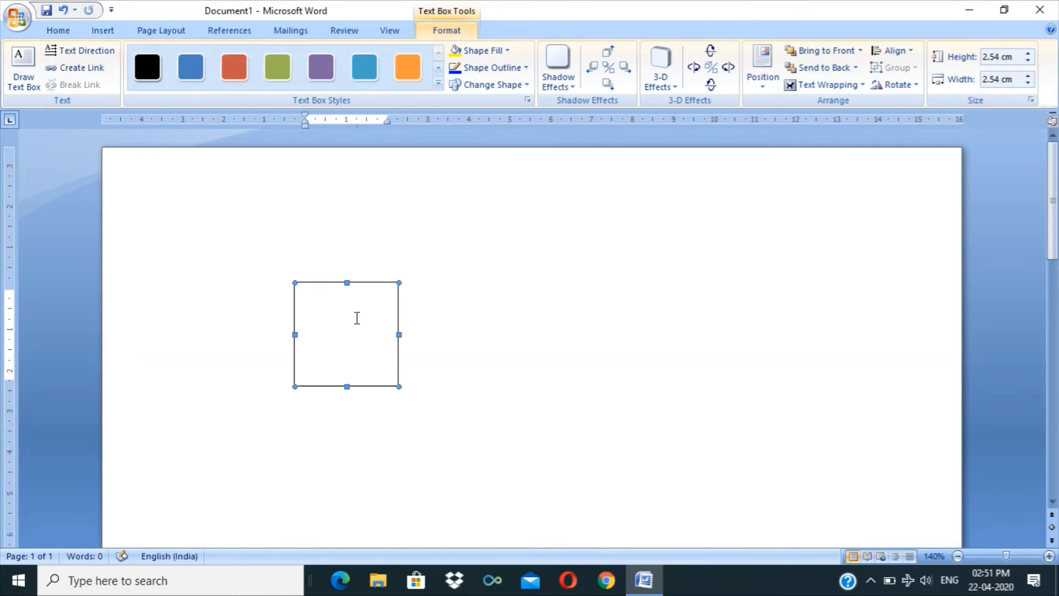
key(ctrl+z)
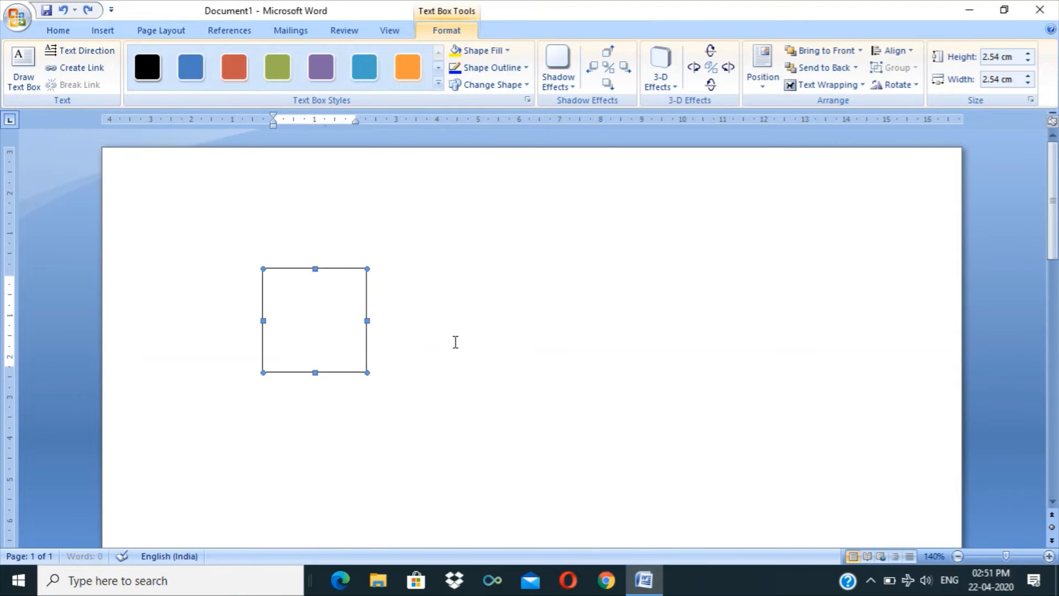
key(ctrl+z)
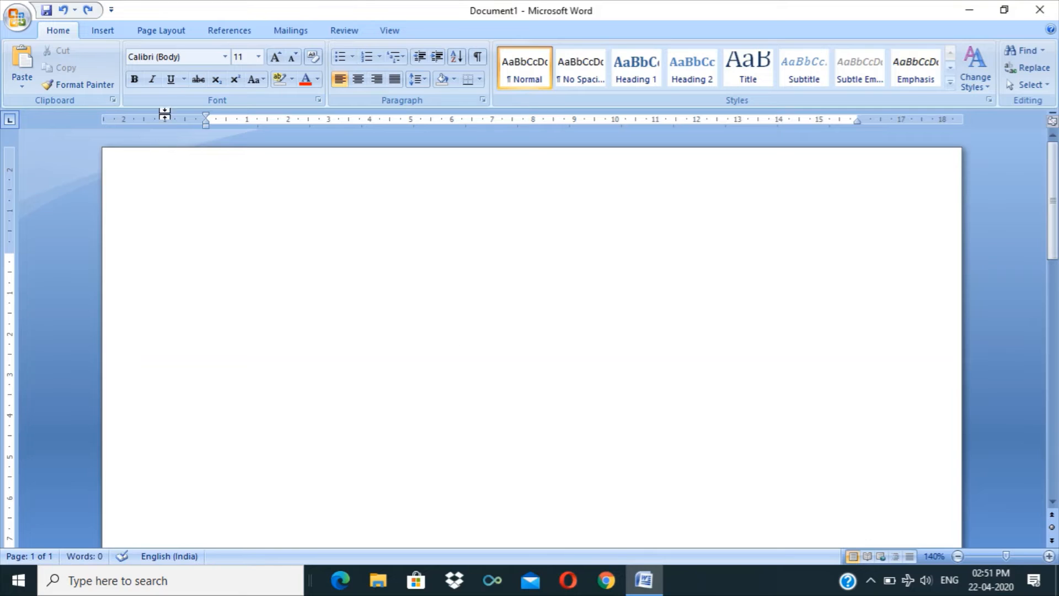
click(104, 29)
click(234, 84)
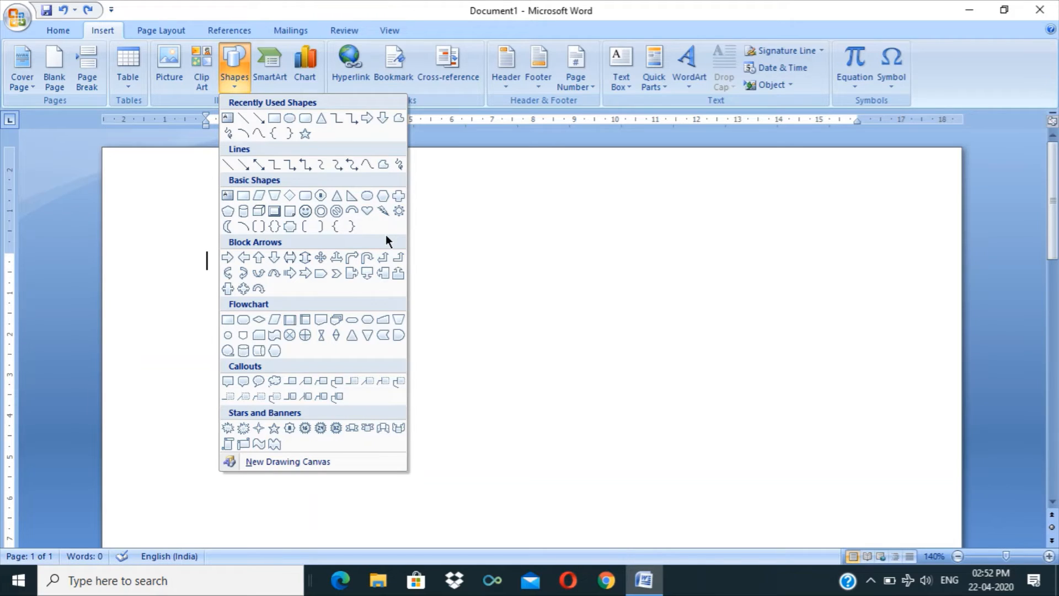
Draw a 2.79 × 9.82 cm arrow diagonally down across the page and select it.
click(251, 122)
mouse_move(288, 268)
mouse_down()
mouse_move(632, 339)
mouse_move(690, 380)
mouse_up()
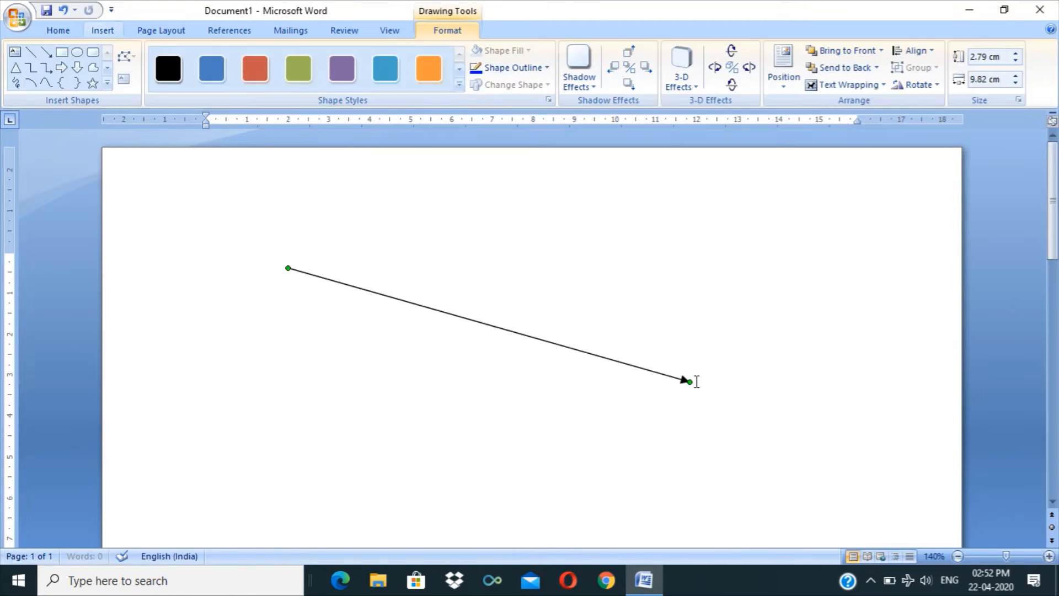
click(395, 402)
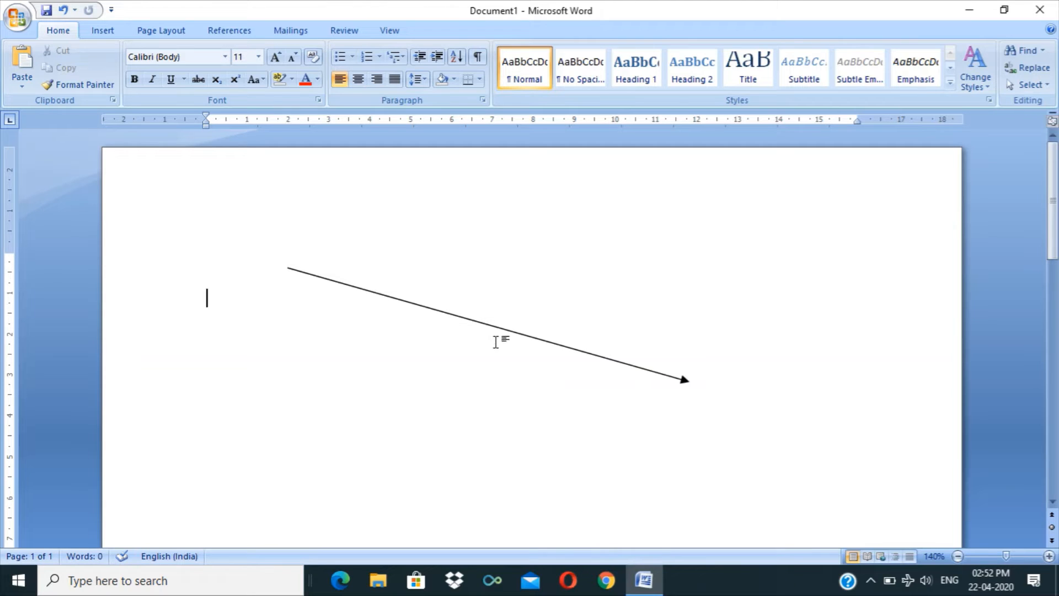
click(469, 322)
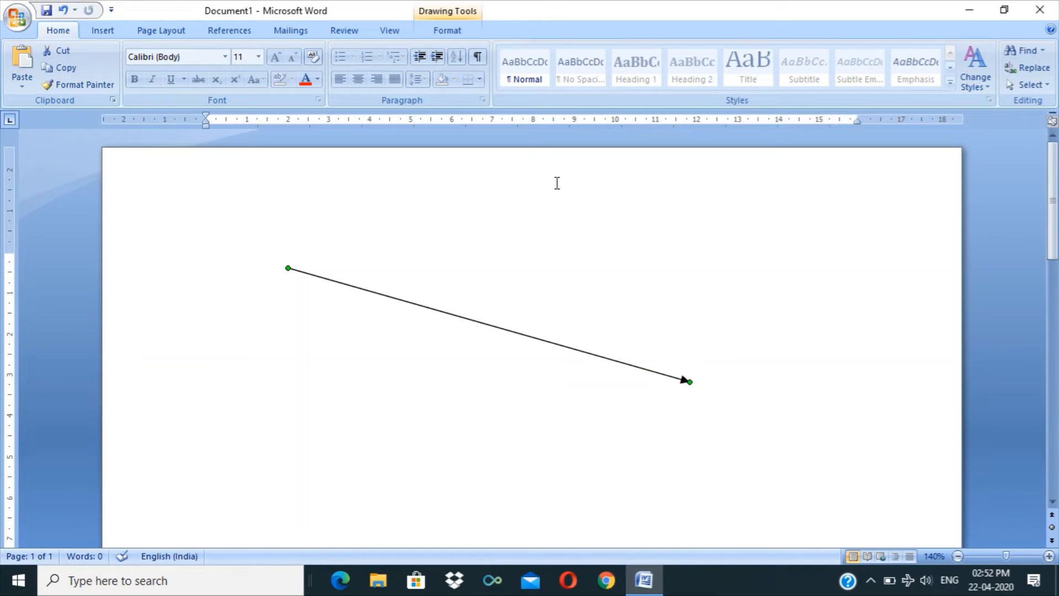
click(448, 30)
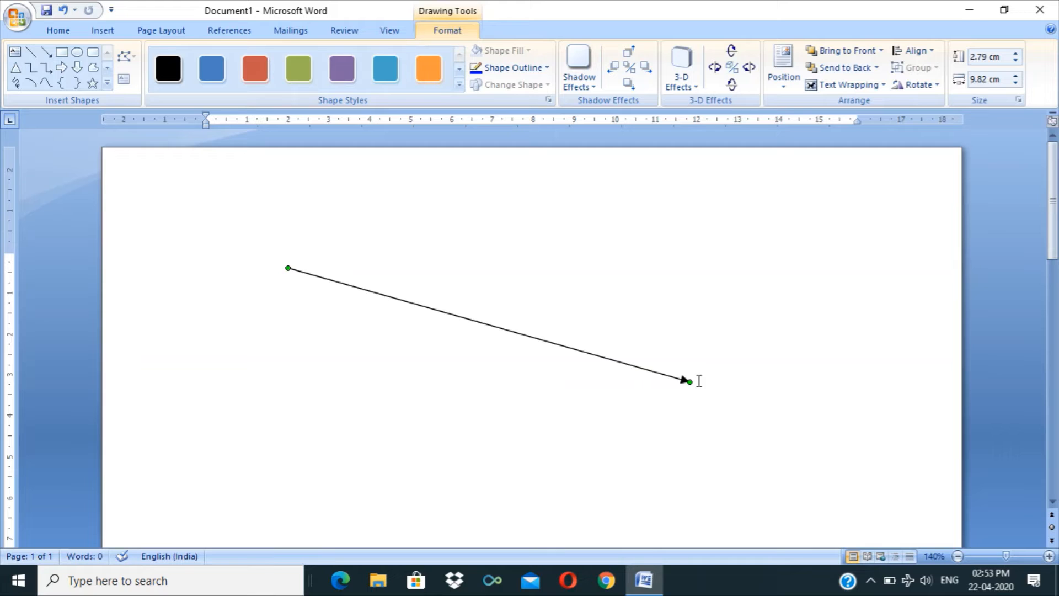
Draw a rectangle below the arrow, reposition it, and narrow it to 5.55 cm wide.
click(104, 31)
click(232, 80)
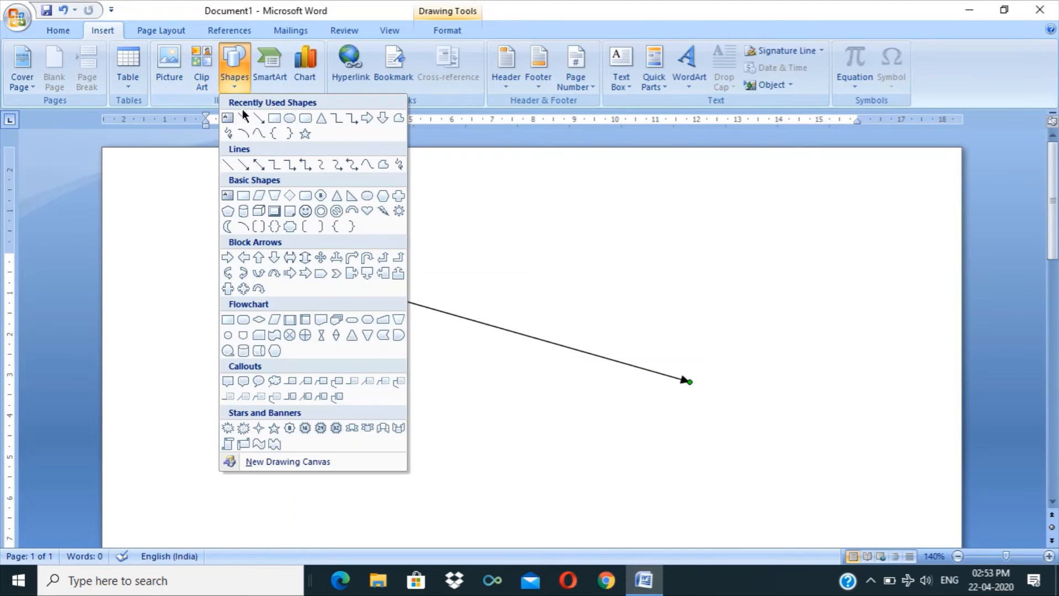
click(498, 235)
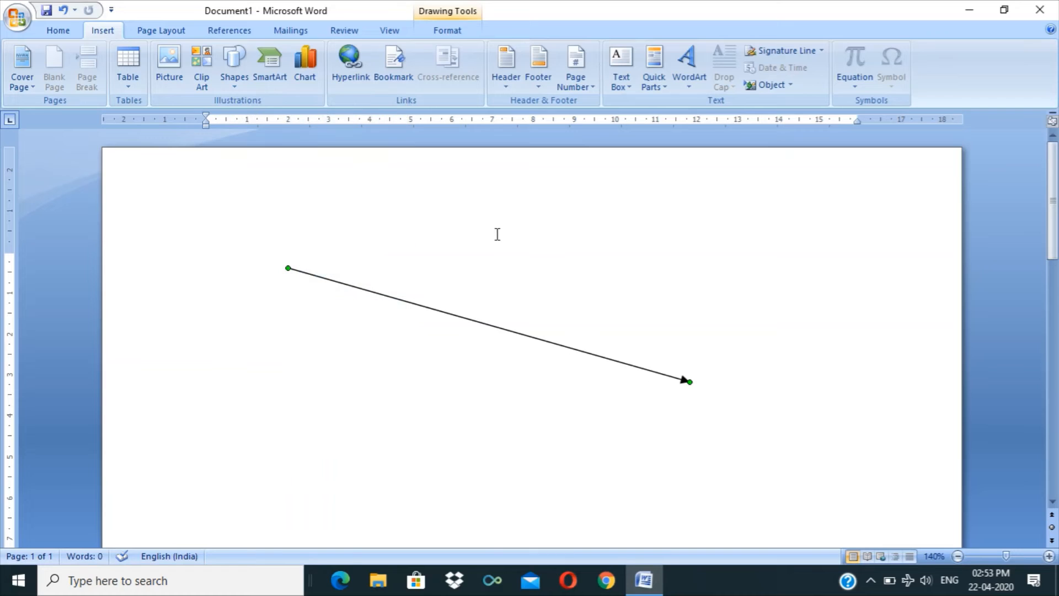
click(452, 30)
click(107, 83)
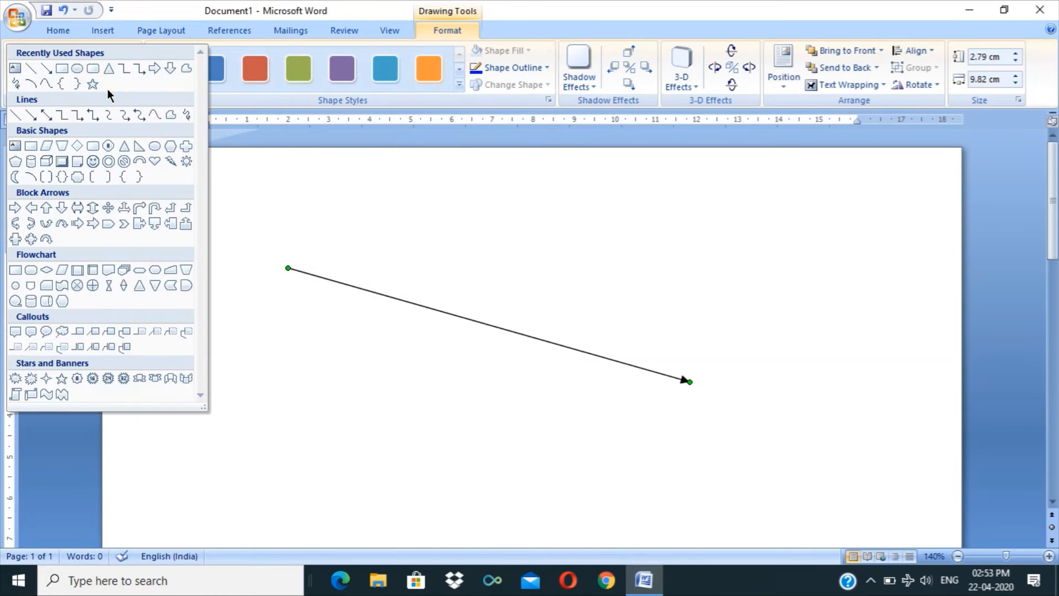
click(61, 69)
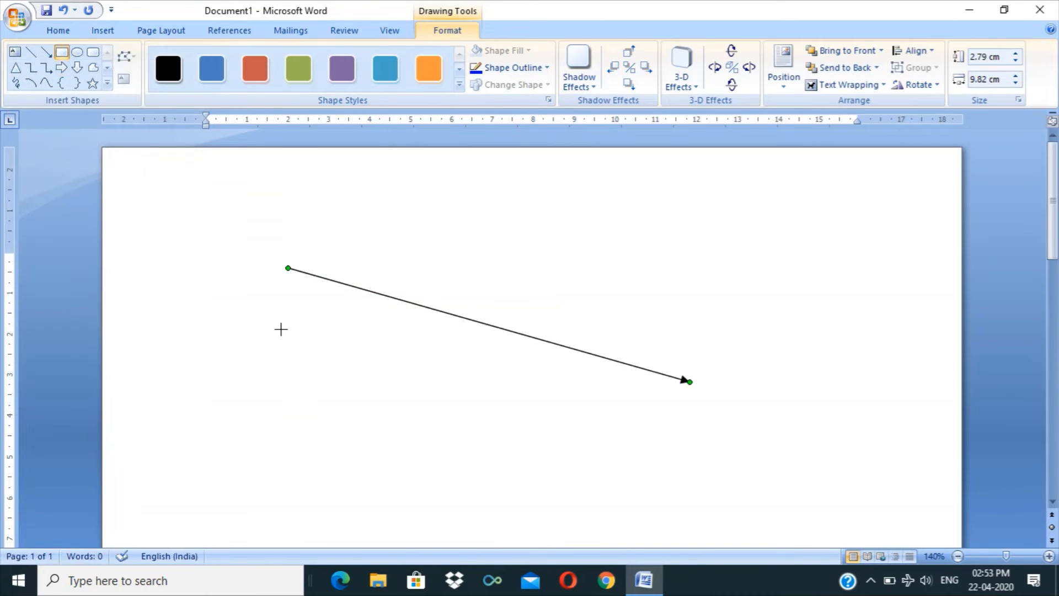
drag(281, 329, 554, 490)
drag(522, 455, 368, 426)
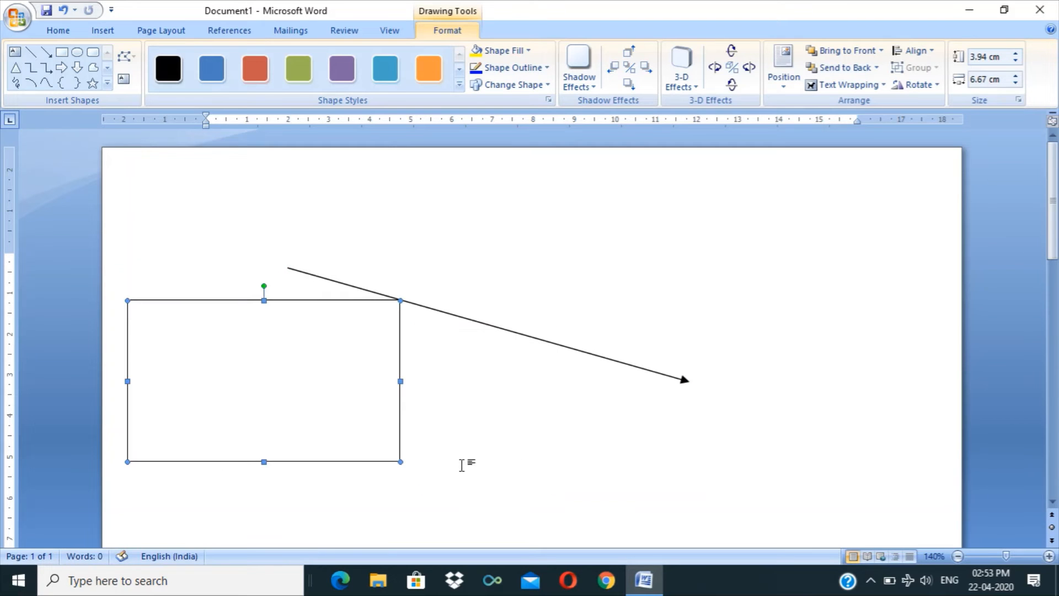
drag(335, 395, 450, 439)
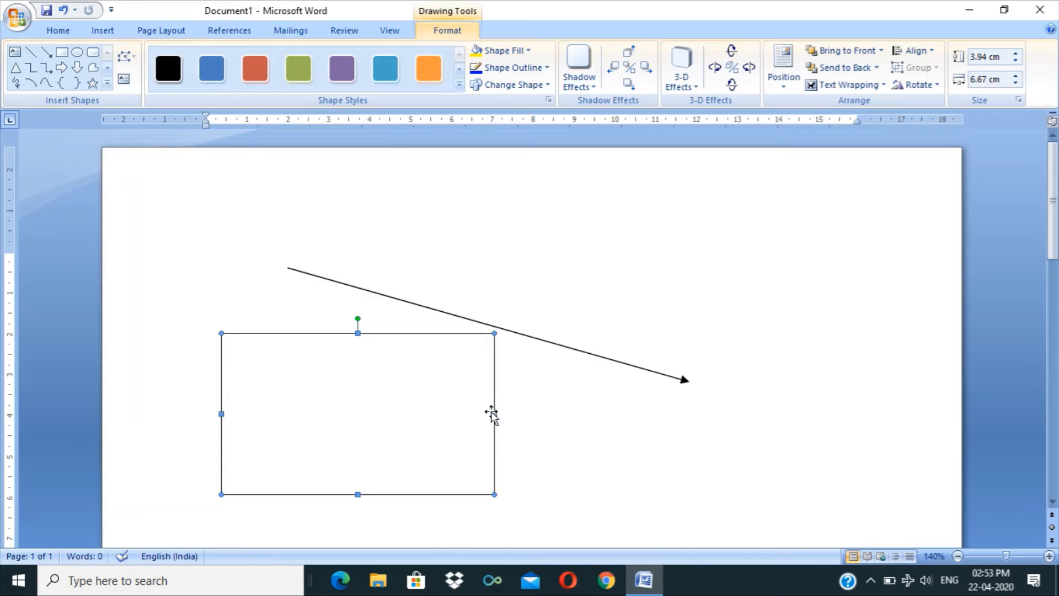
drag(494, 414, 448, 413)
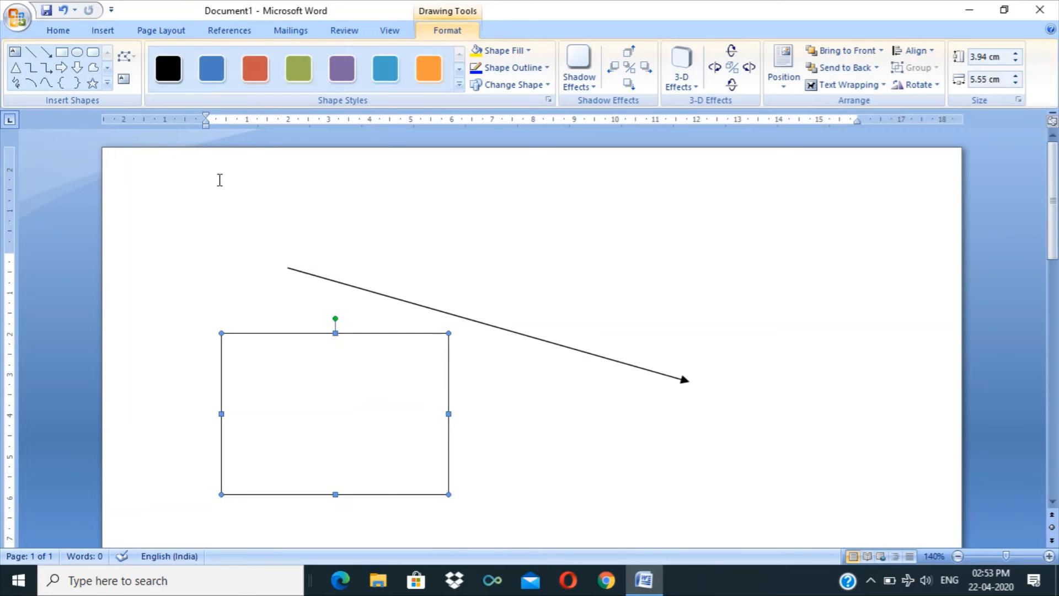
Add two lines of text to the rectangle: 'This is' with the student's name, then 'I am Student'.
click(123, 80)
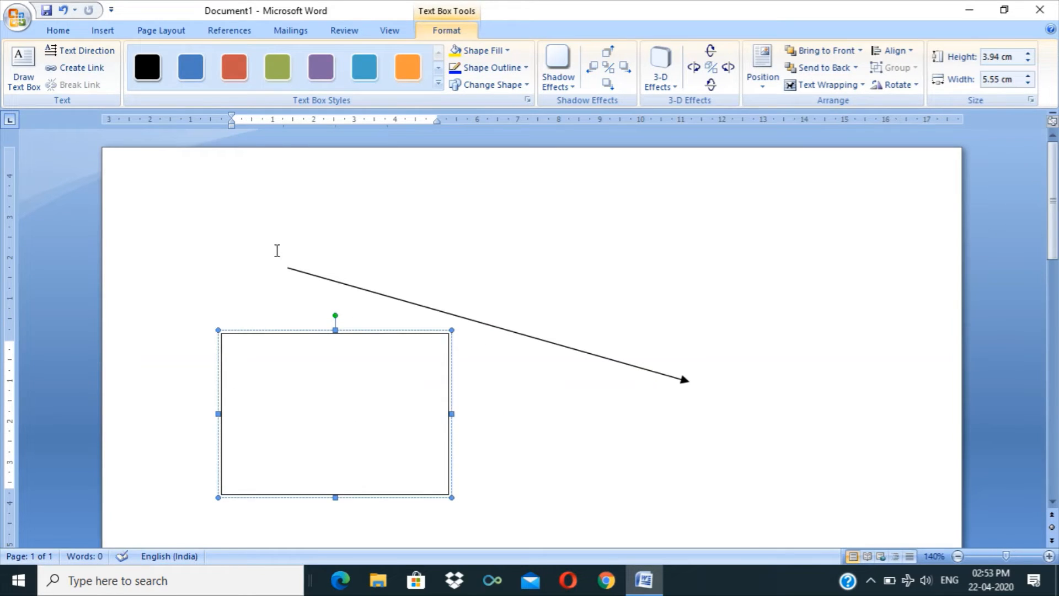
text(This is Rahul)
key(Return)
key(Return)
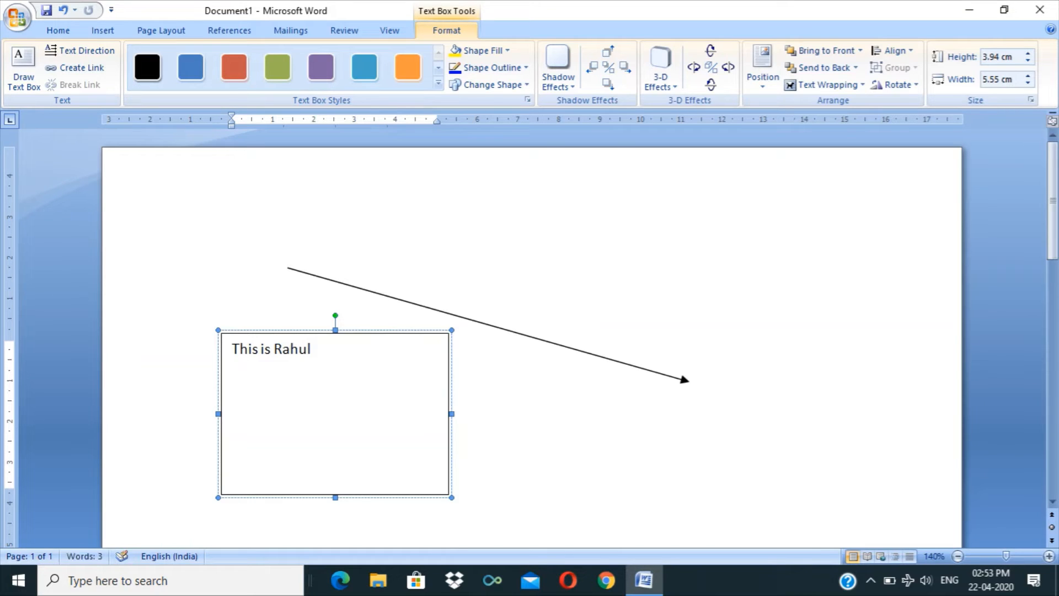
text(I am Student)
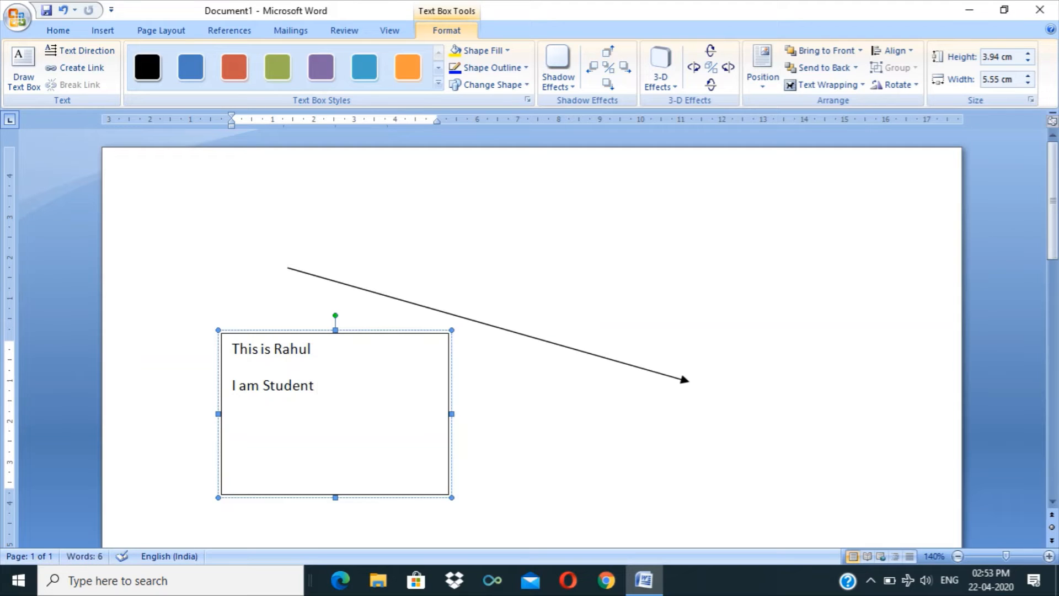
Clear the text from the box and delete the arrow line.
key(BackSpace)
key(BackSpace)
key(BackSpace)
key(BackSpace)
key(BackSpace)
key(BackSpace)
key(BackSpace)
key(BackSpace)
key(BackSpace)
key(BackSpace)
key(BackSpace)
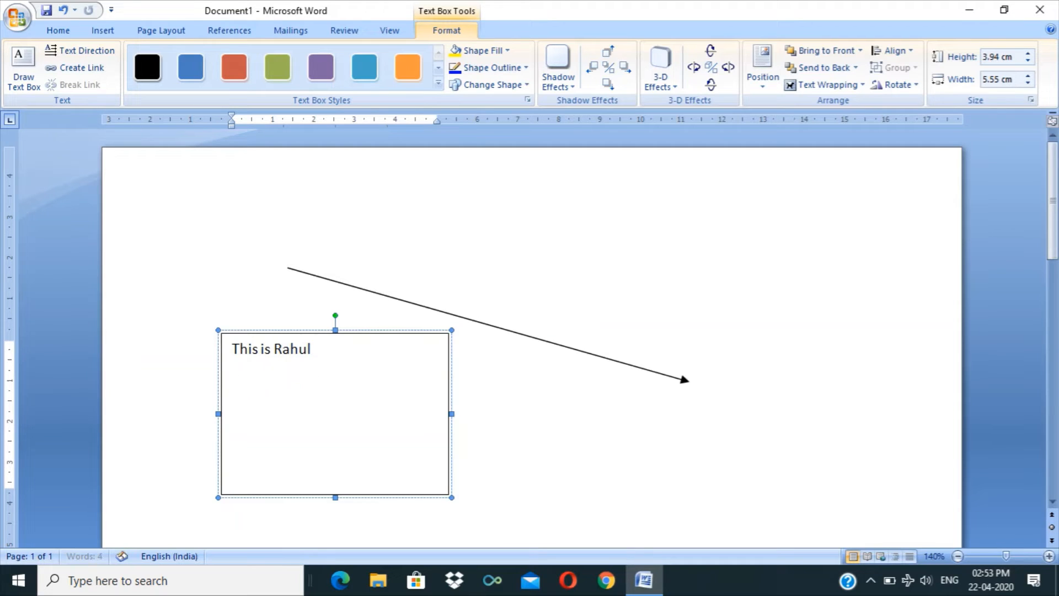
key(BackSpace)
key(BackSpace)
key(BackSpace)
key(BackSpace)
key(BackSpace)
key(BackSpace)
key(BackSpace)
key(BackSpace)
key(BackSpace)
key(BackSpace)
key(BackSpace)
key(BackSpace)
key(BackSpace)
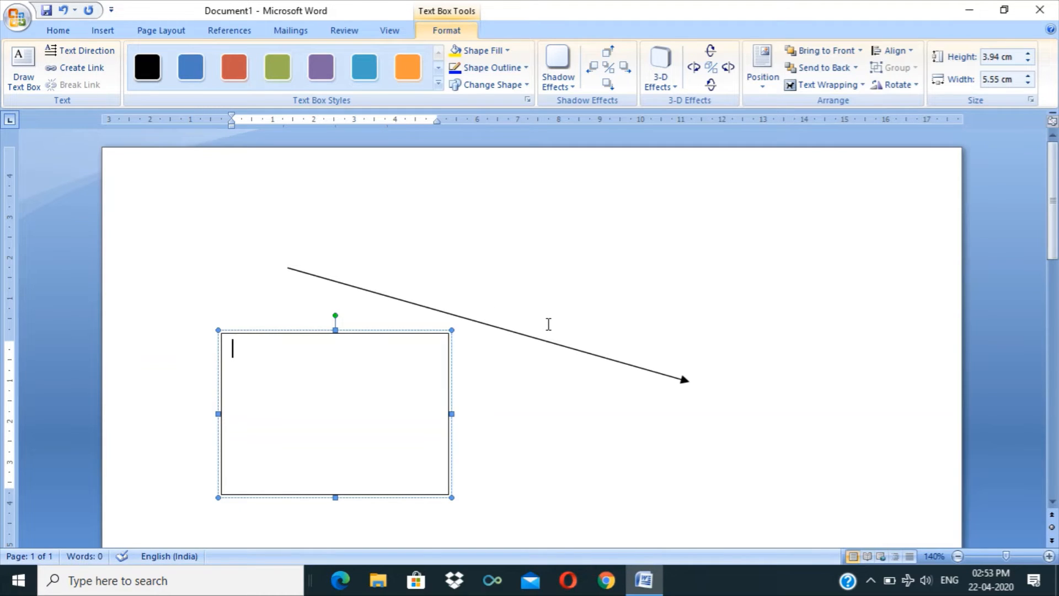
click(529, 336)
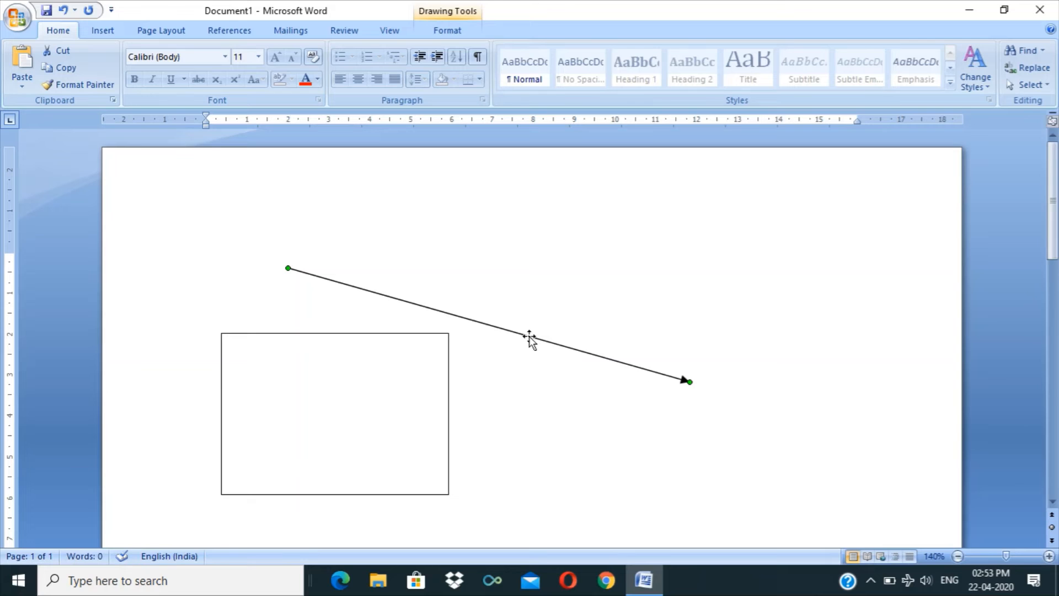
click(443, 28)
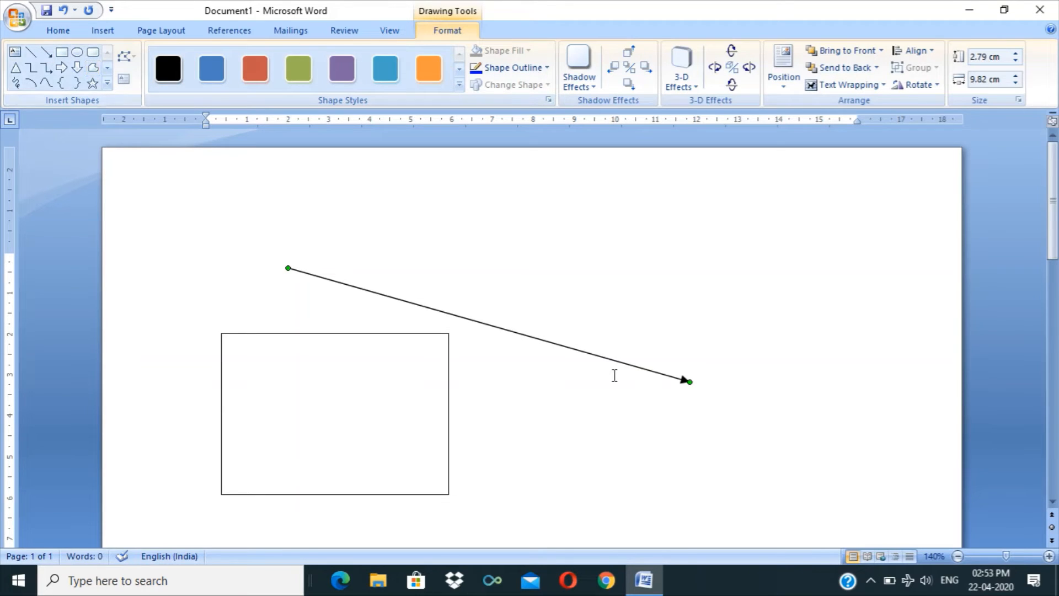
key(Delete)
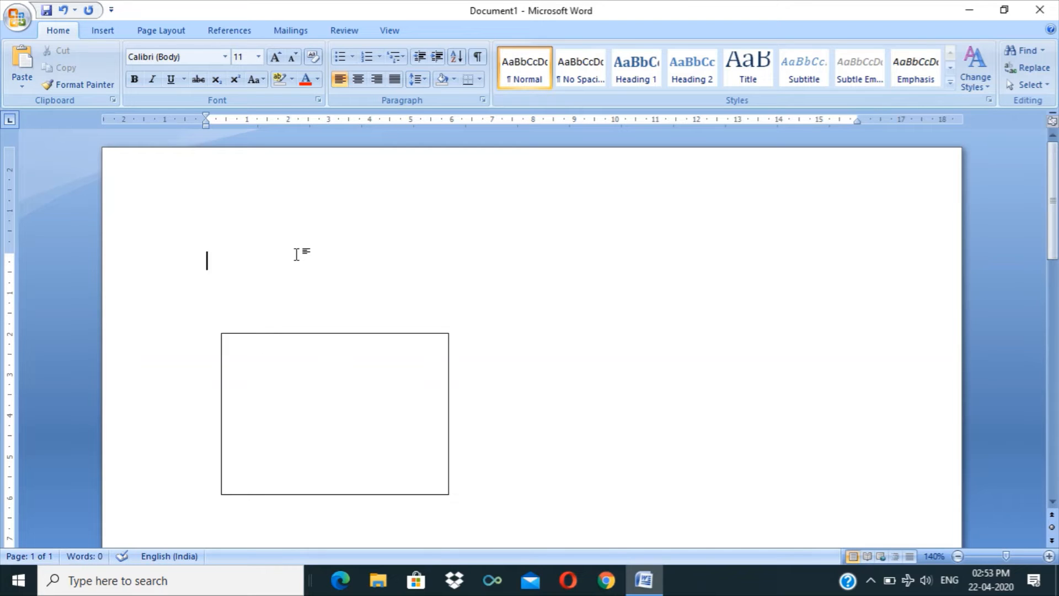
Select the empty text box to view its format options, then deselect it.
click(318, 394)
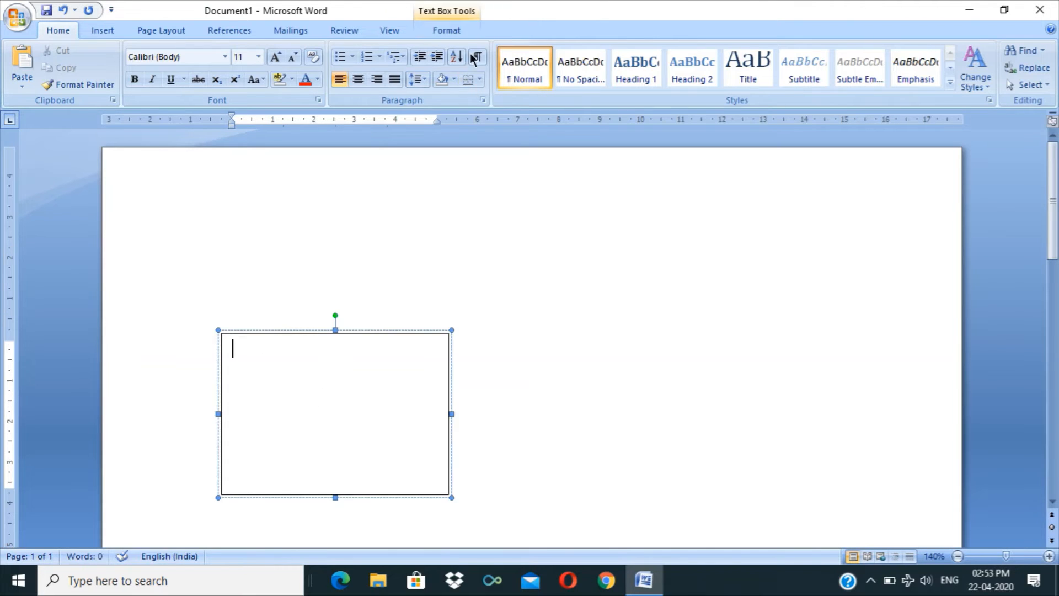
click(448, 32)
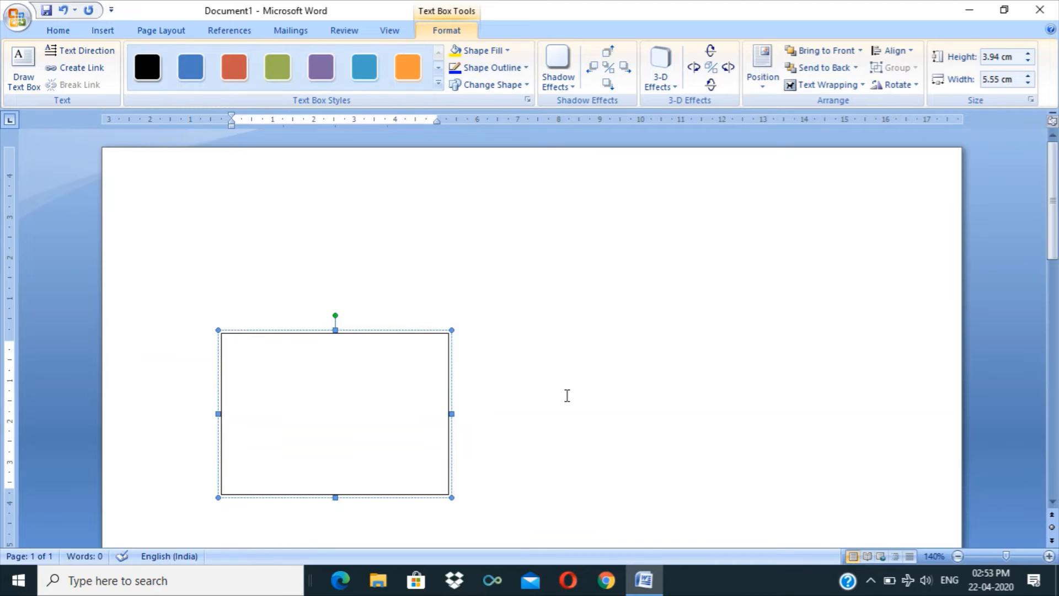
click(567, 395)
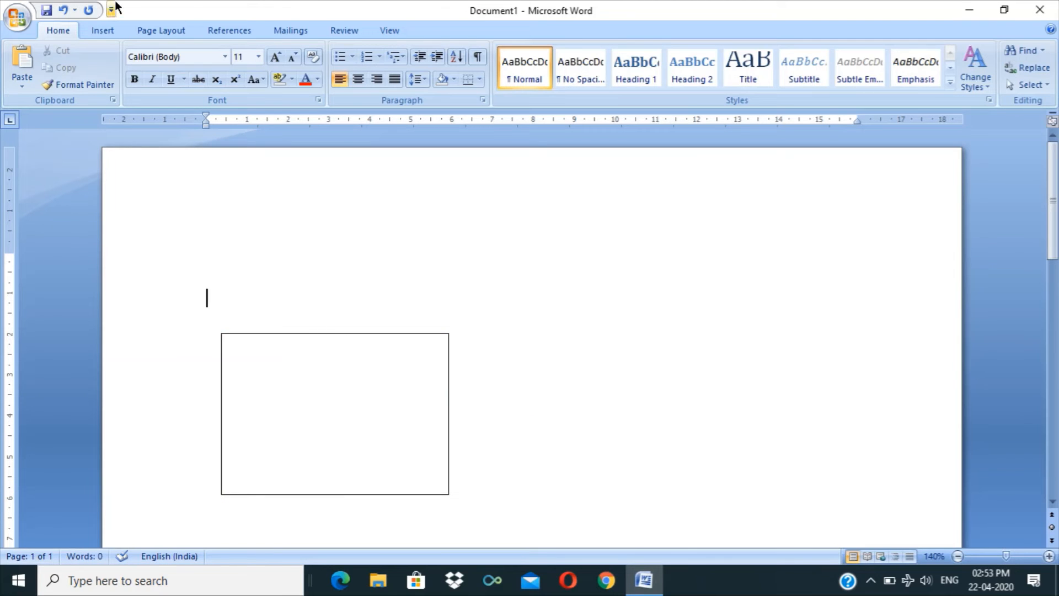
click(104, 33)
Draw a straight horizontal 13.19 cm arrow line across the page above the empty box.
click(231, 86)
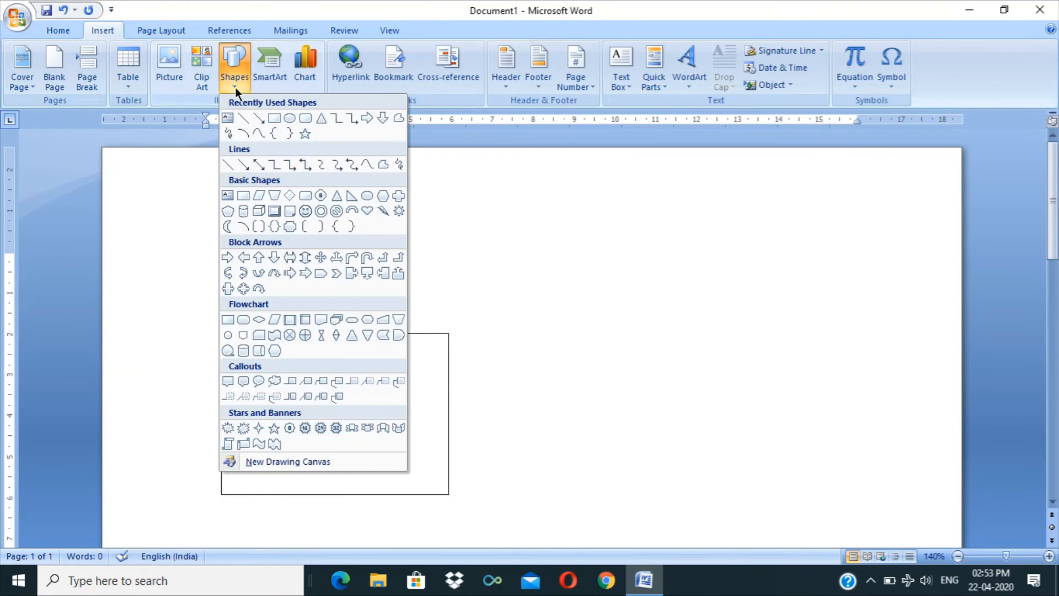
click(258, 118)
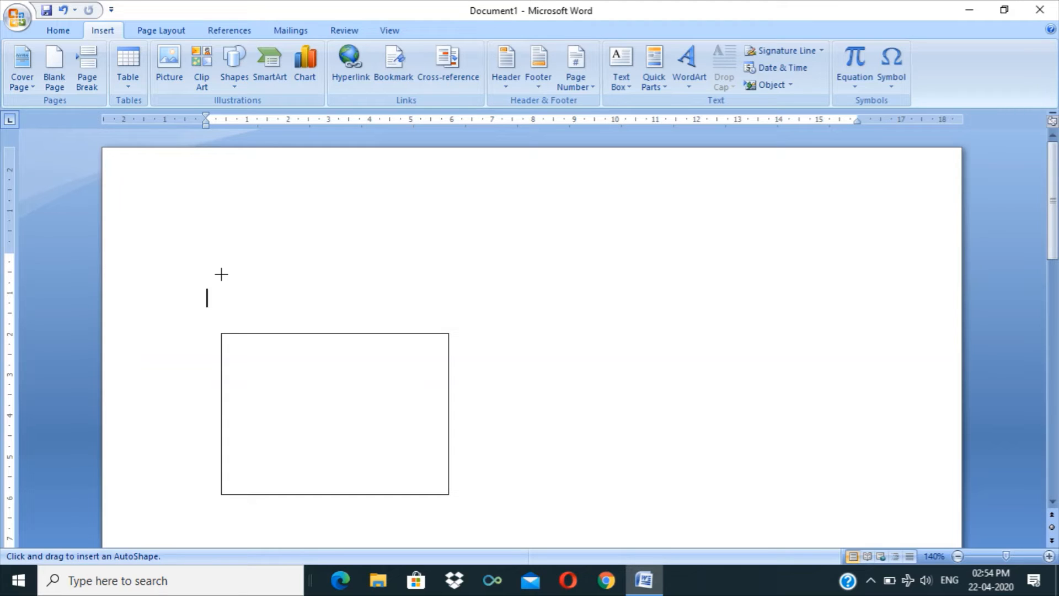
drag(222, 274, 799, 290)
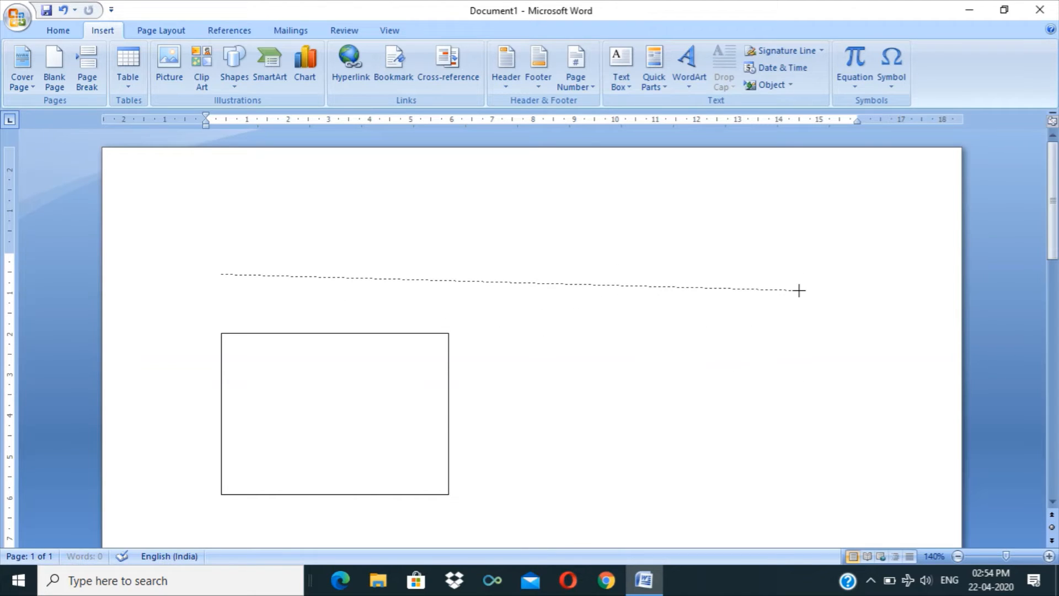
key(shift)
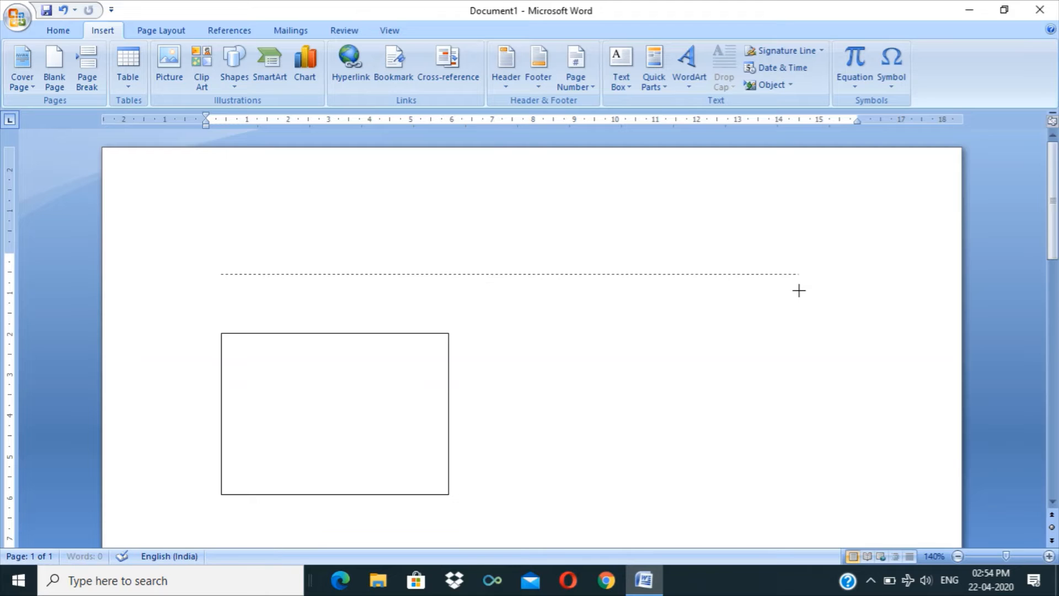
mouse_move(799, 290)
mouse_down()
mouse_move(705, 316)
mouse_move(307, 378)
mouse_move(333, 298)
mouse_move(300, 251)
mouse_move(379, 295)
mouse_move(452, 283)
mouse_move(716, 283)
mouse_move(891, 305)
mouse_move(723, 215)
mouse_move(724, 191)
mouse_move(903, 354)
mouse_move(778, 352)
mouse_move(708, 319)
mouse_move(740, 272)
mouse_move(641, 283)
mouse_move(761, 282)
mouse_up()
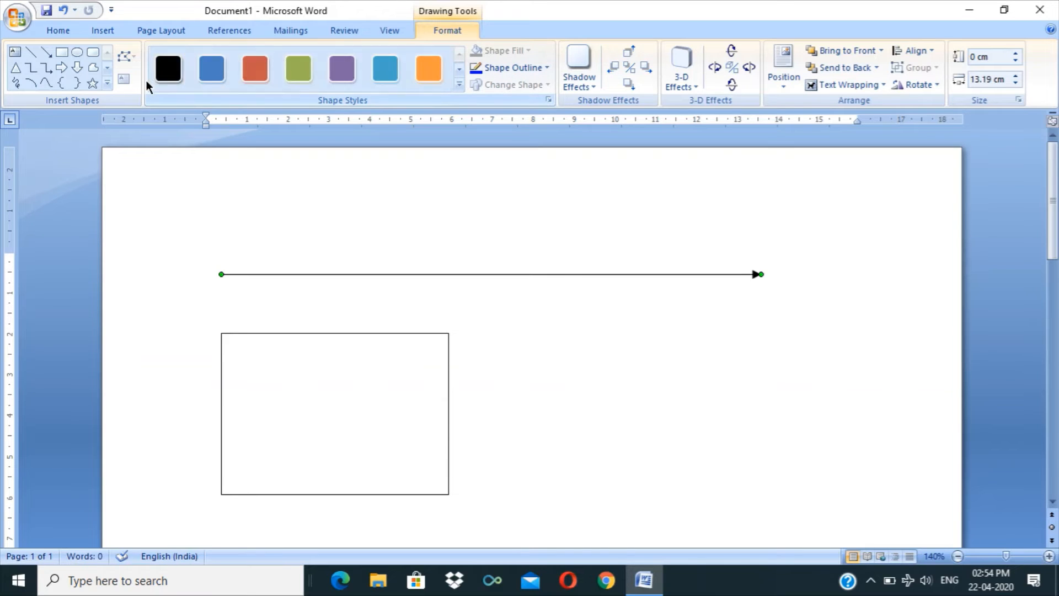
click(103, 30)
Draw a heart shape to the right of the rectangle and nudge it up and left.
click(235, 80)
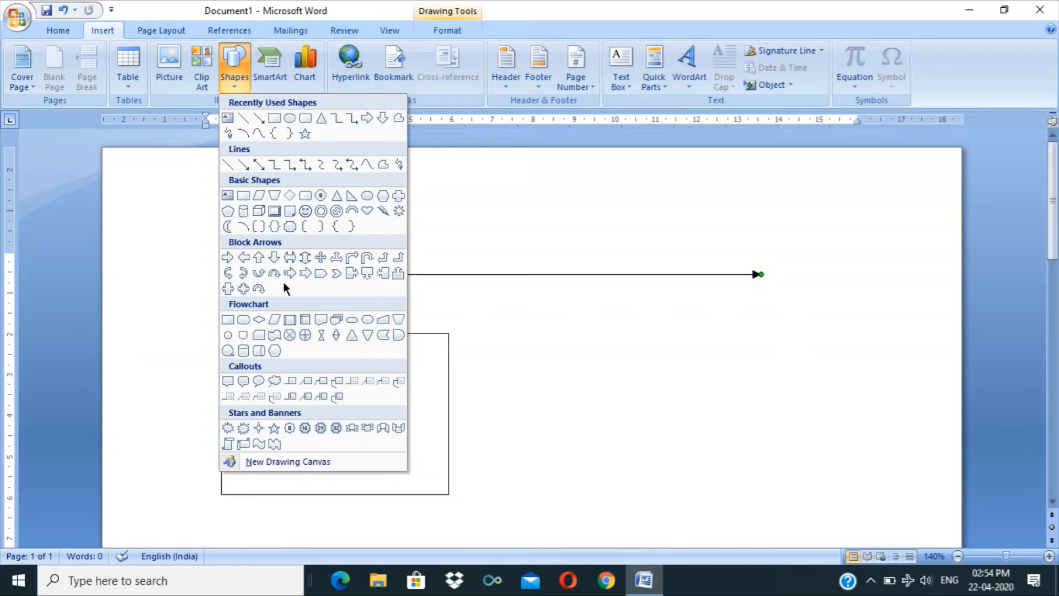
click(368, 212)
drag(541, 333, 720, 509)
drag(622, 396, 596, 374)
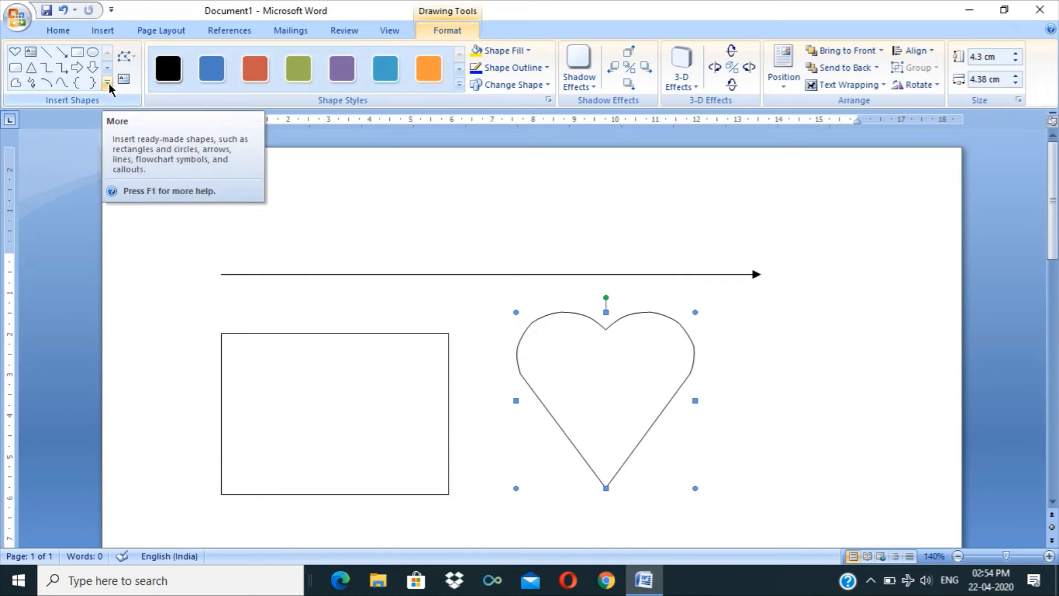
Draw a block right arrow below the rectangle and reselect the heart.
scroll(1055, 210, down, 3)
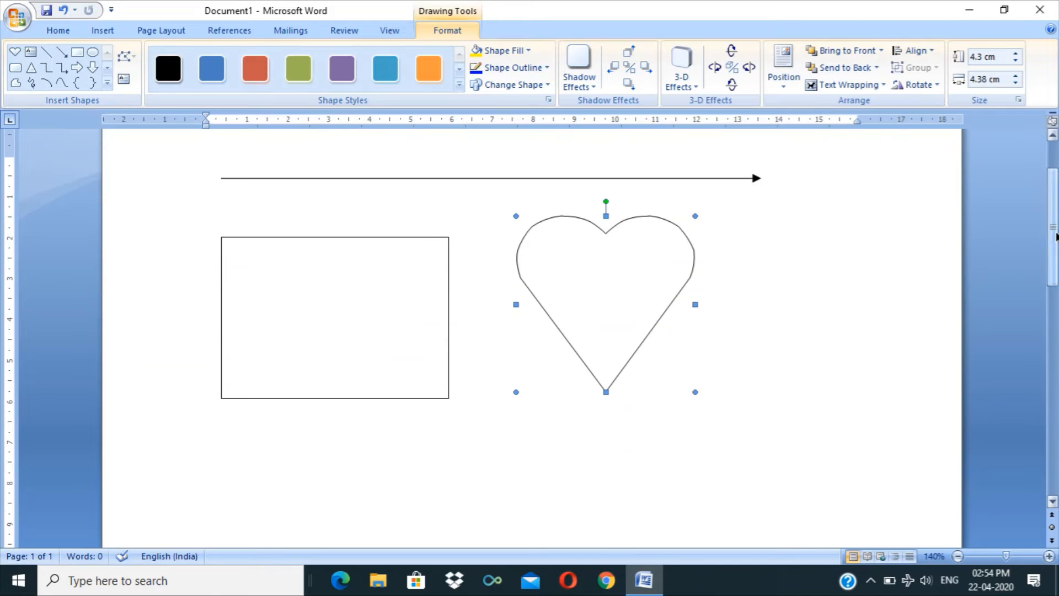
click(77, 68)
mouse_move(264, 421)
mouse_down()
mouse_move(494, 504)
mouse_move(500, 515)
mouse_up()
click(655, 338)
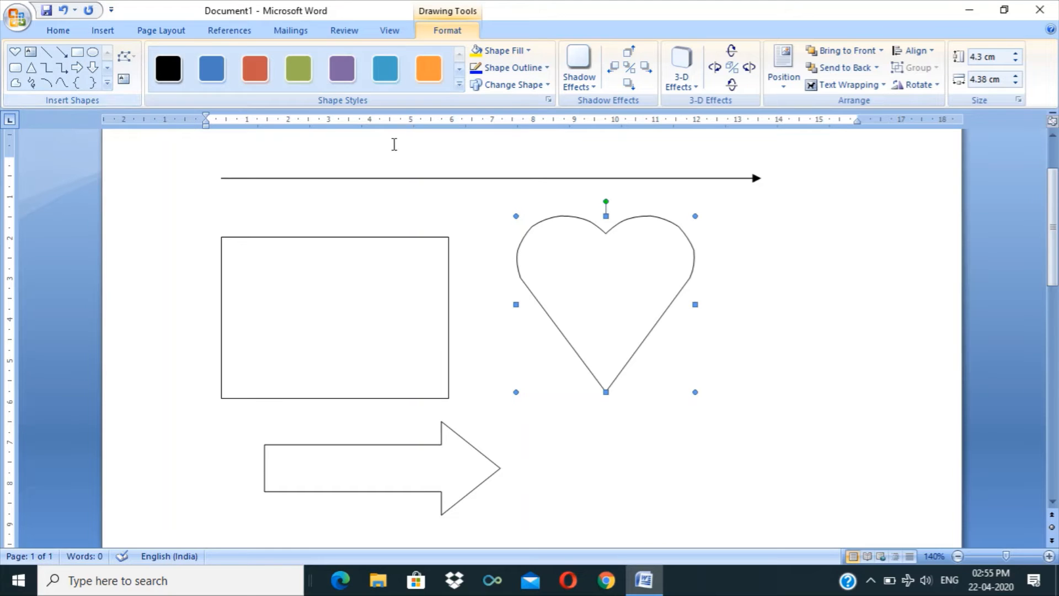
Give the heart a thick double black outline style and move it further right and down.
click(459, 85)
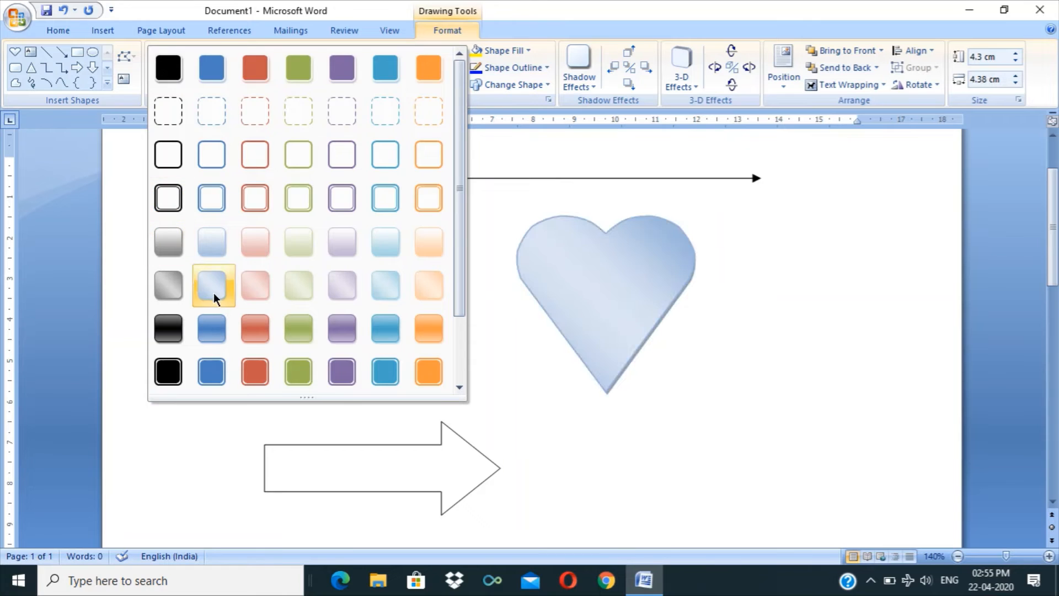
click(176, 198)
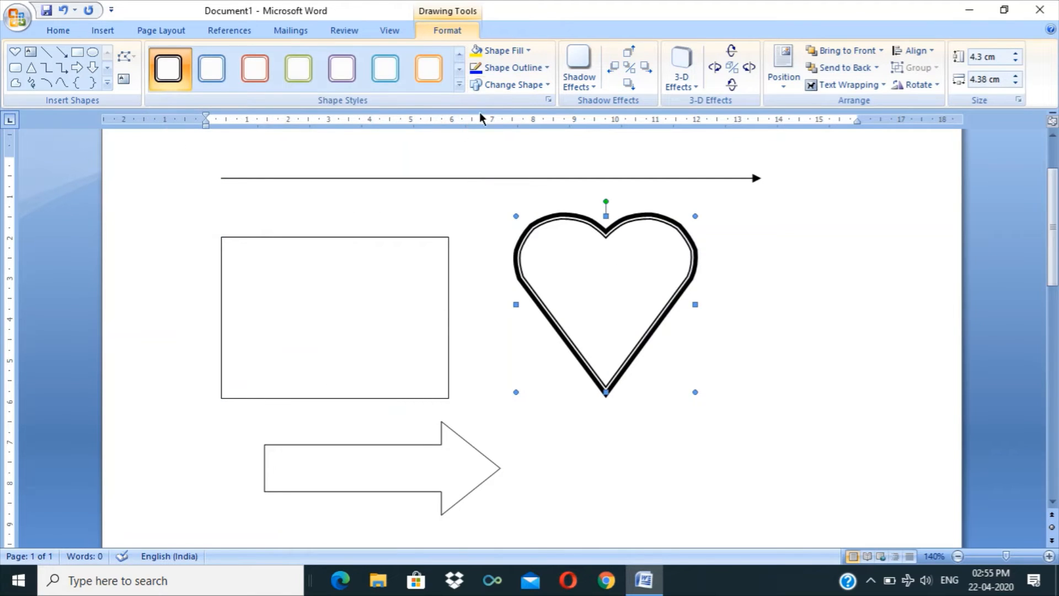
click(528, 51)
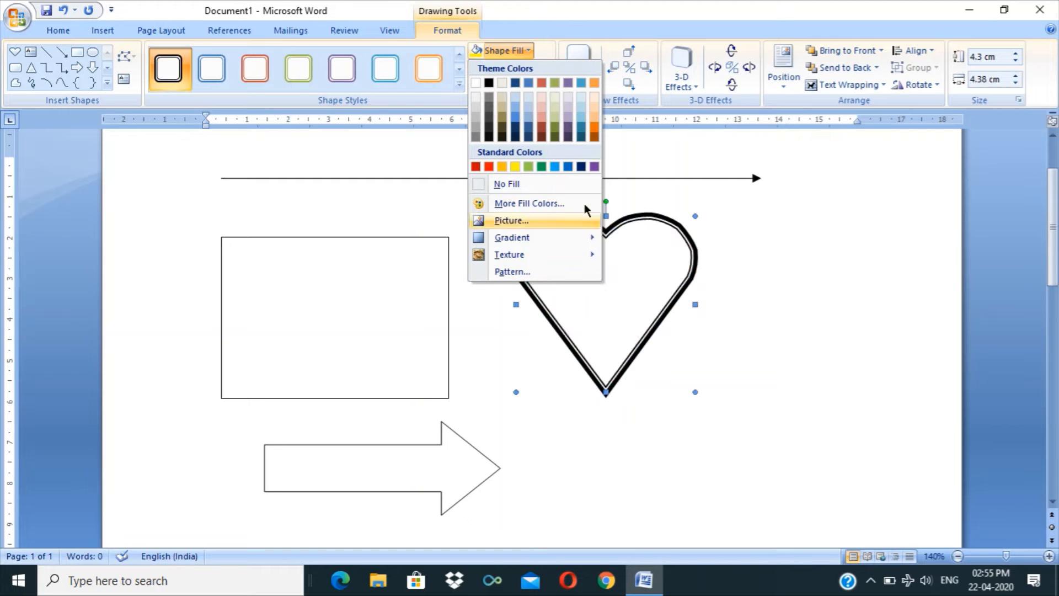
click(645, 276)
drag(654, 298, 803, 360)
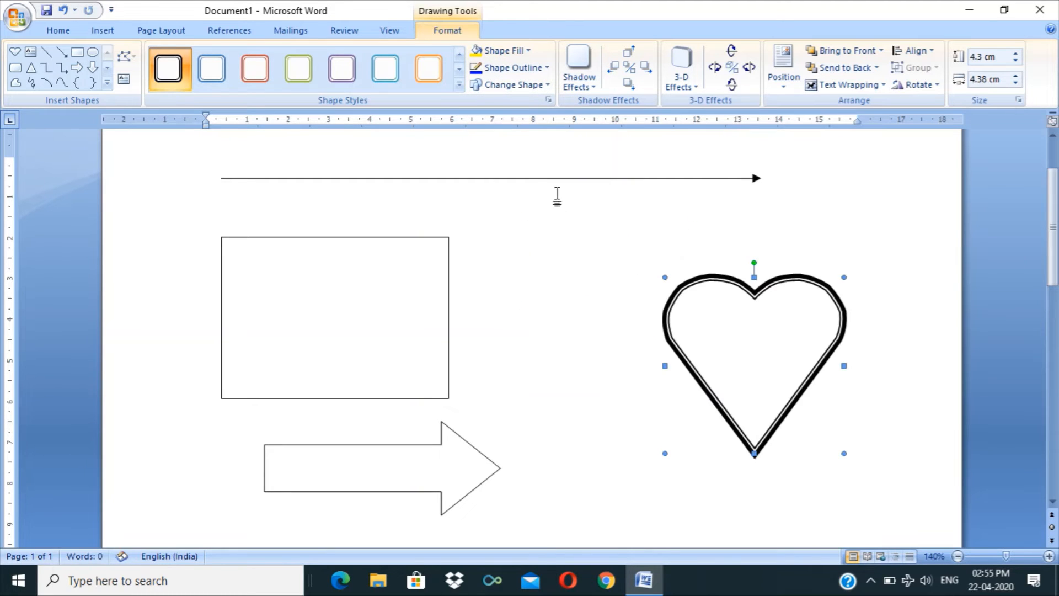
Fill the heart with a custom purple chosen from the colour spectrum.
click(499, 50)
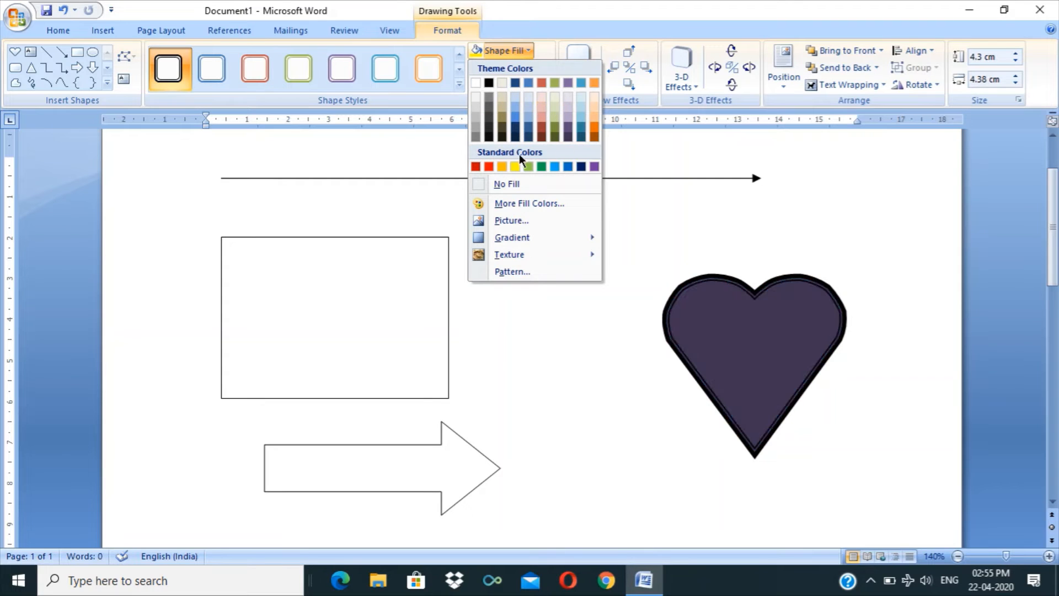
click(511, 185)
click(503, 51)
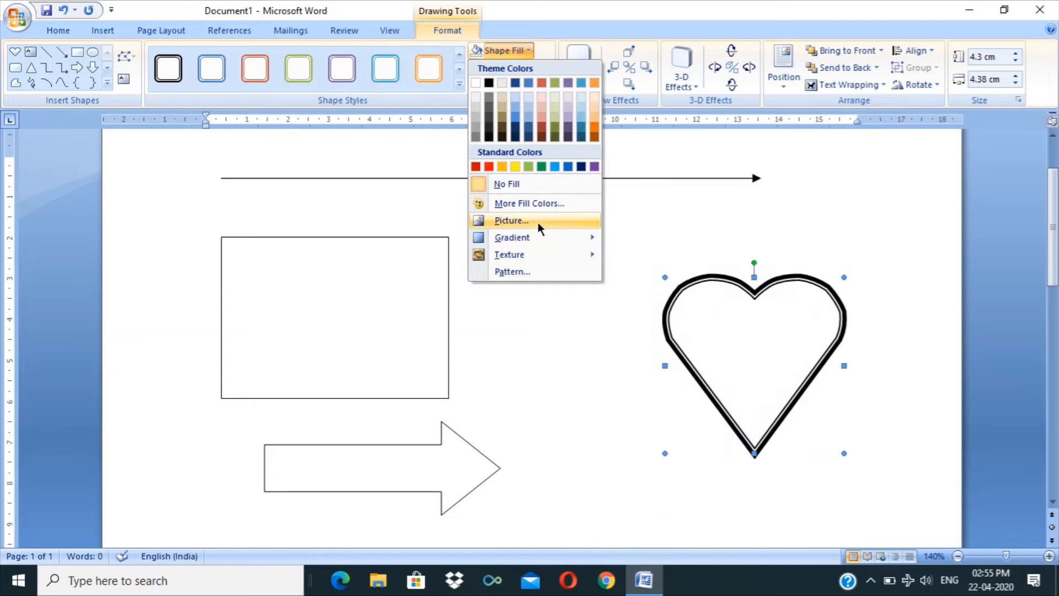
click(530, 204)
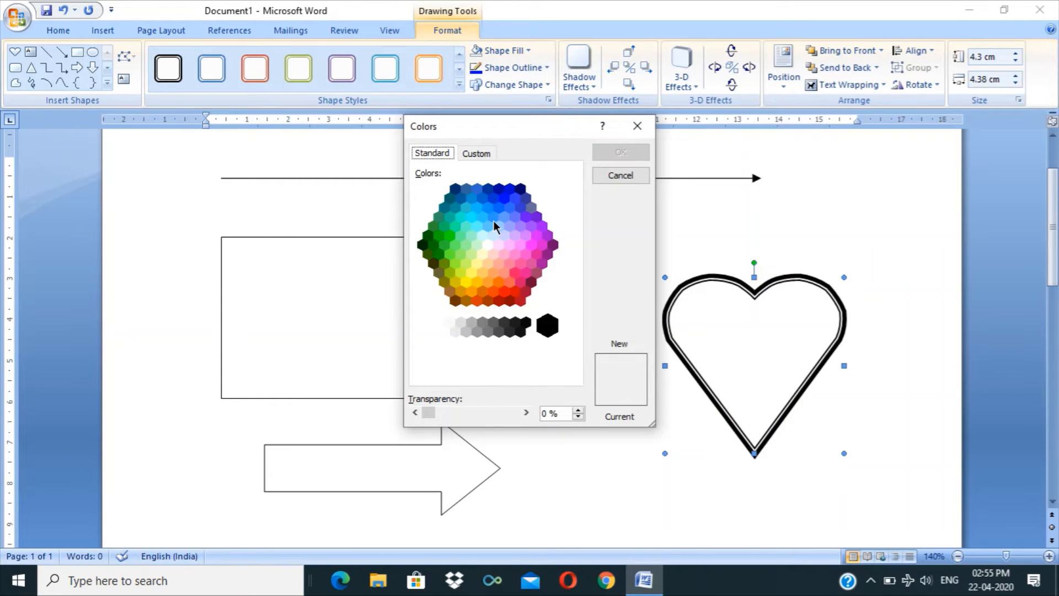
click(476, 154)
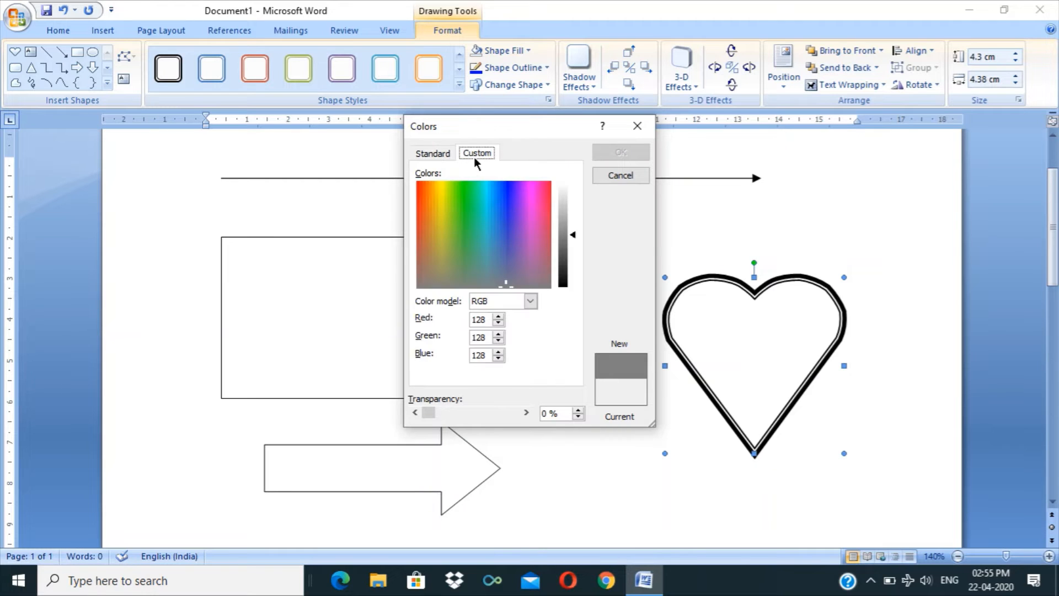
click(473, 231)
click(507, 234)
click(510, 228)
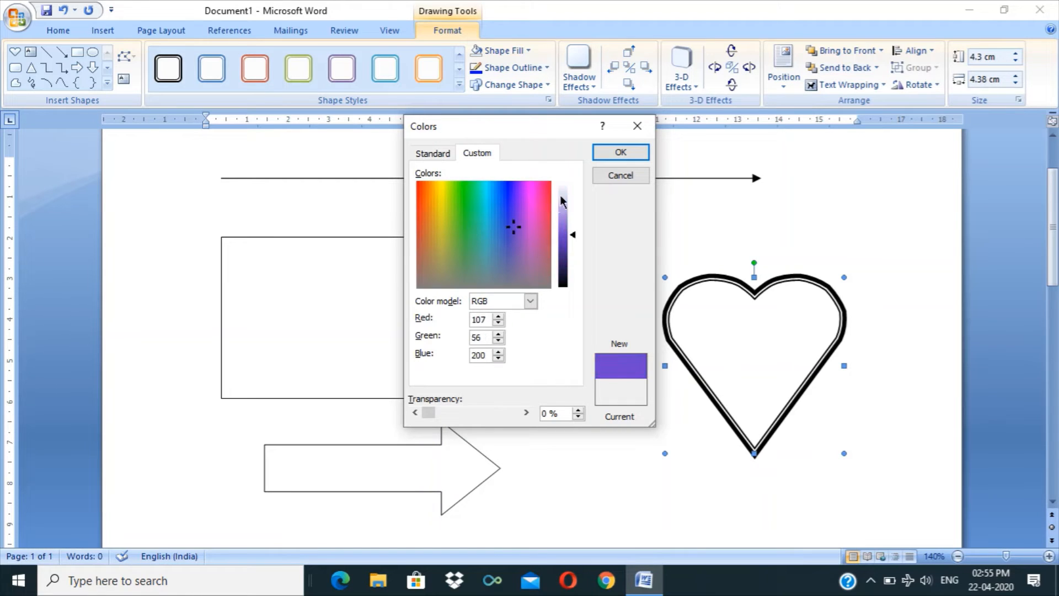
click(612, 153)
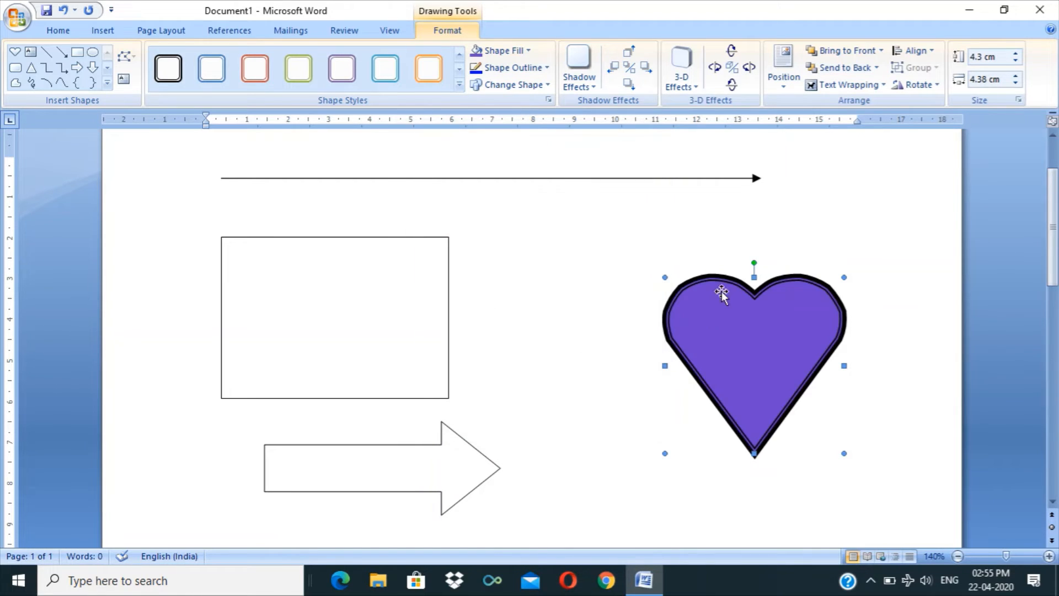
Remove the purple fill so the heart has no fill.
click(513, 68)
click(504, 50)
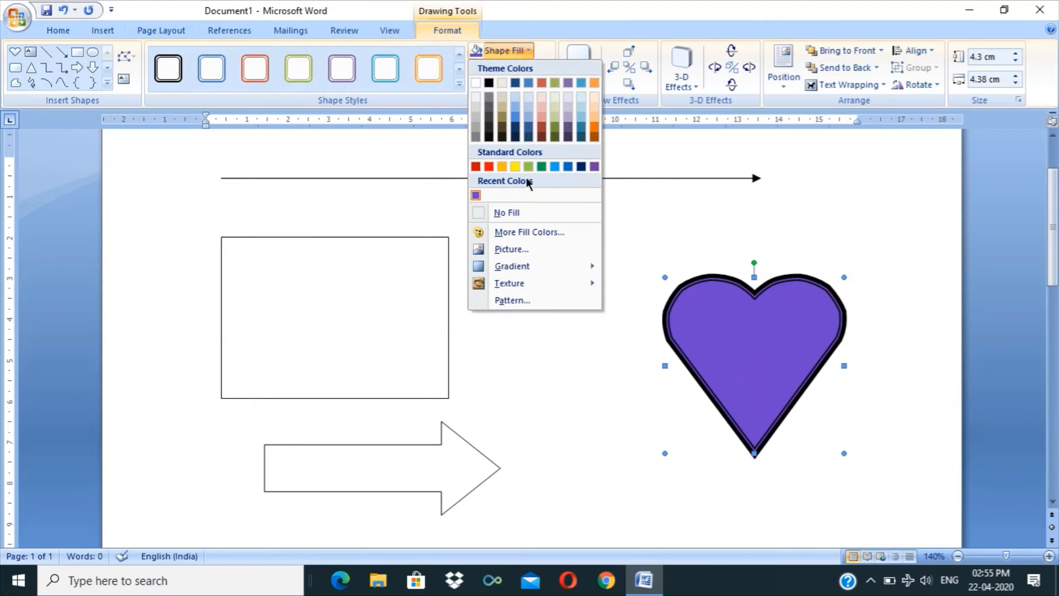
click(506, 211)
click(498, 52)
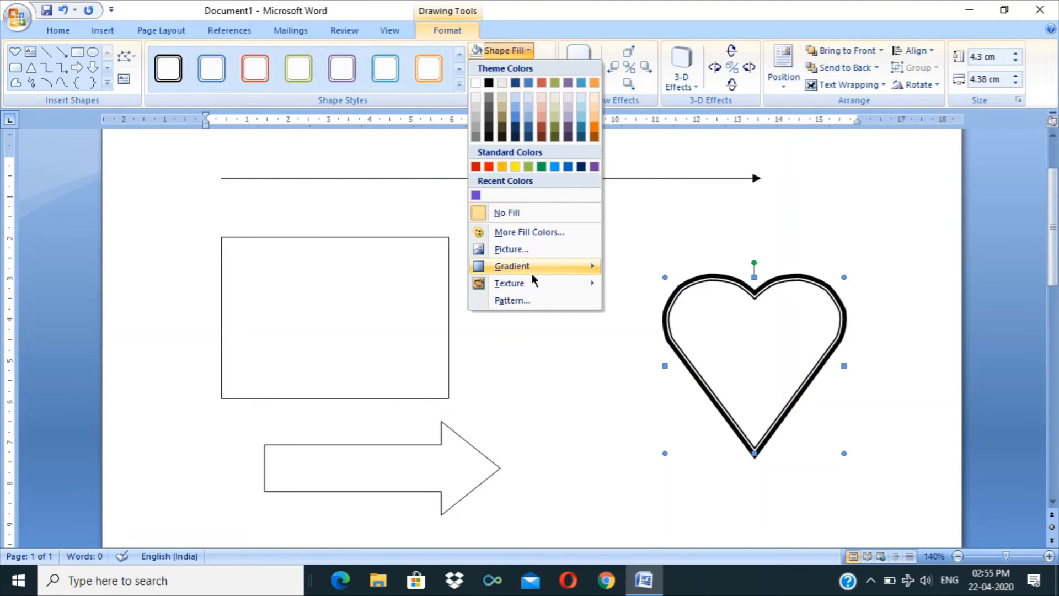
click(531, 253)
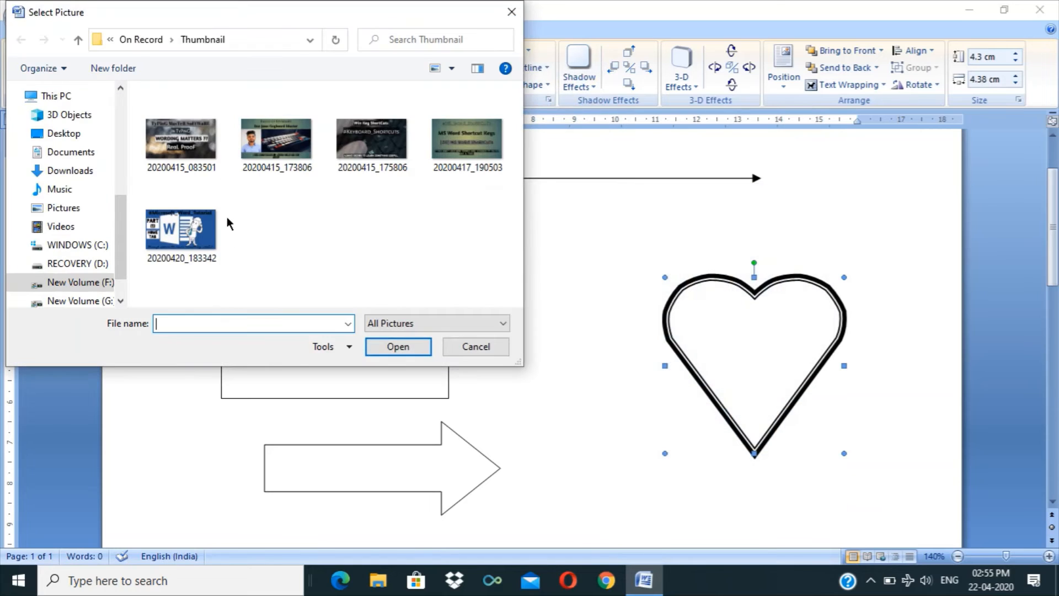
click(187, 232)
click(266, 161)
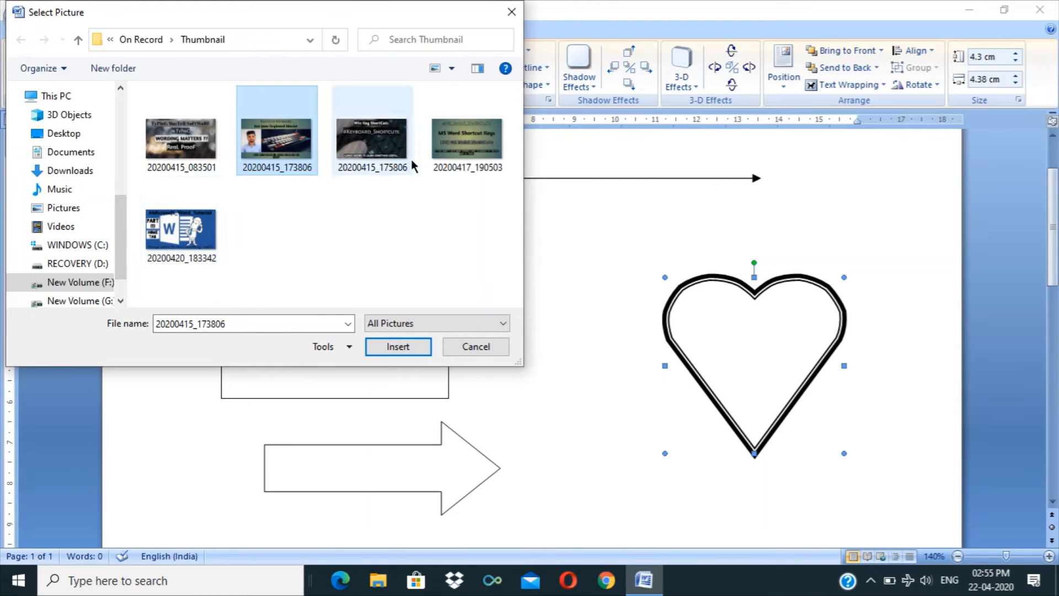
click(437, 166)
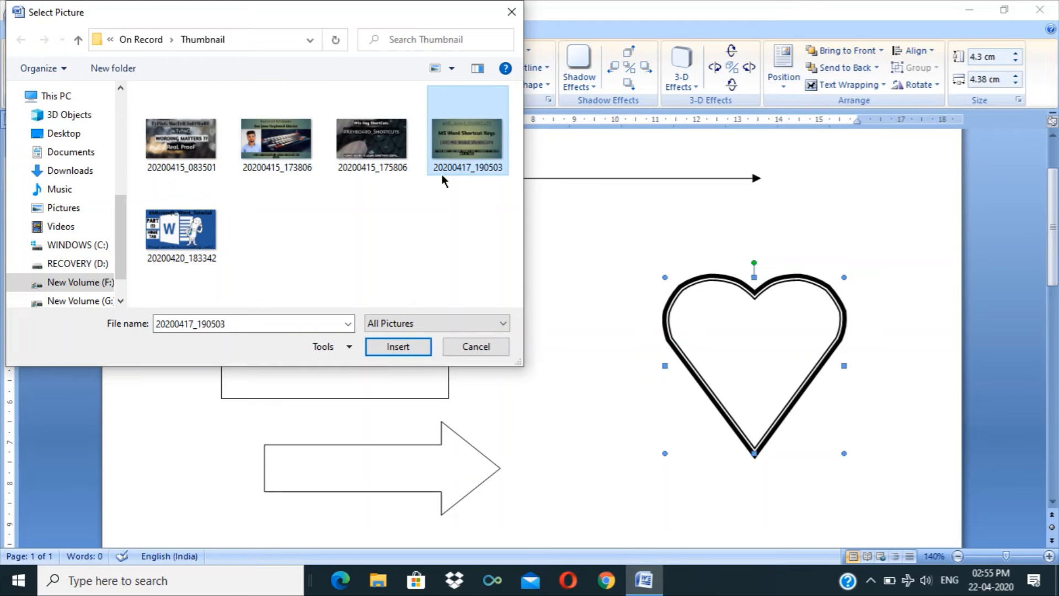
click(399, 348)
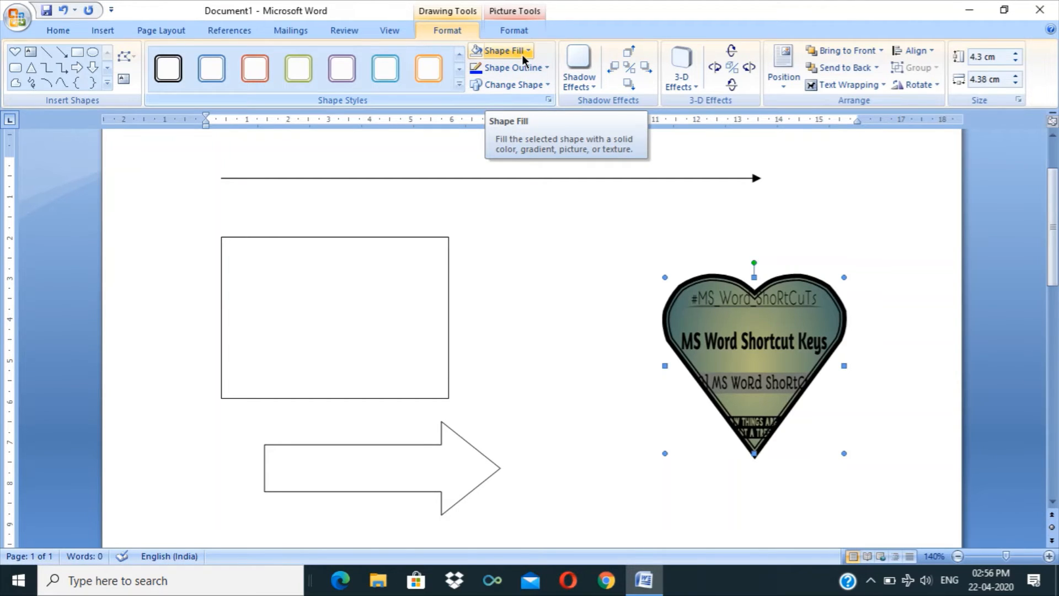
click(514, 31)
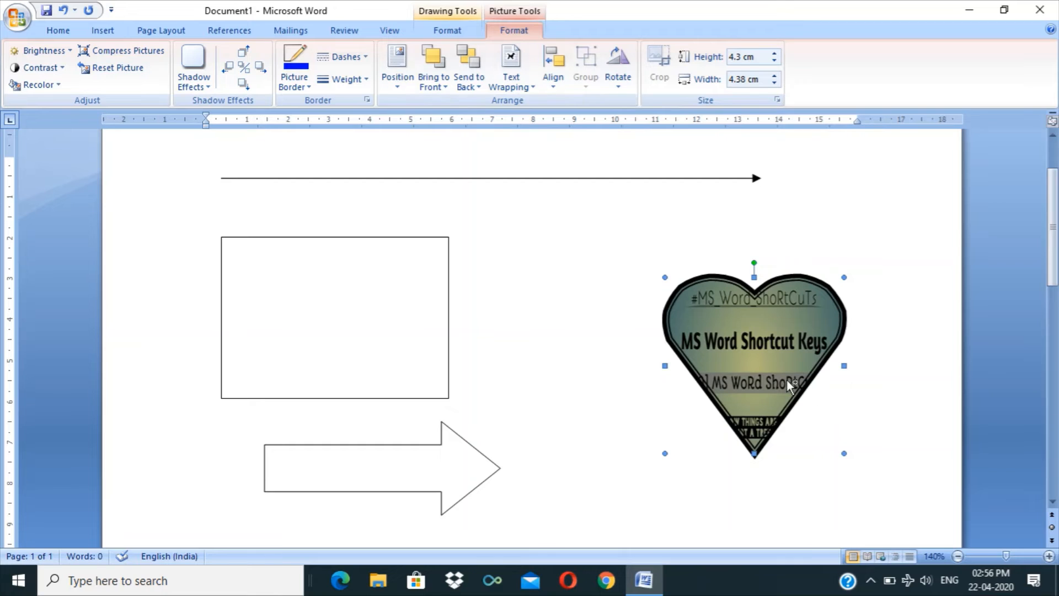
key(ctrl+z)
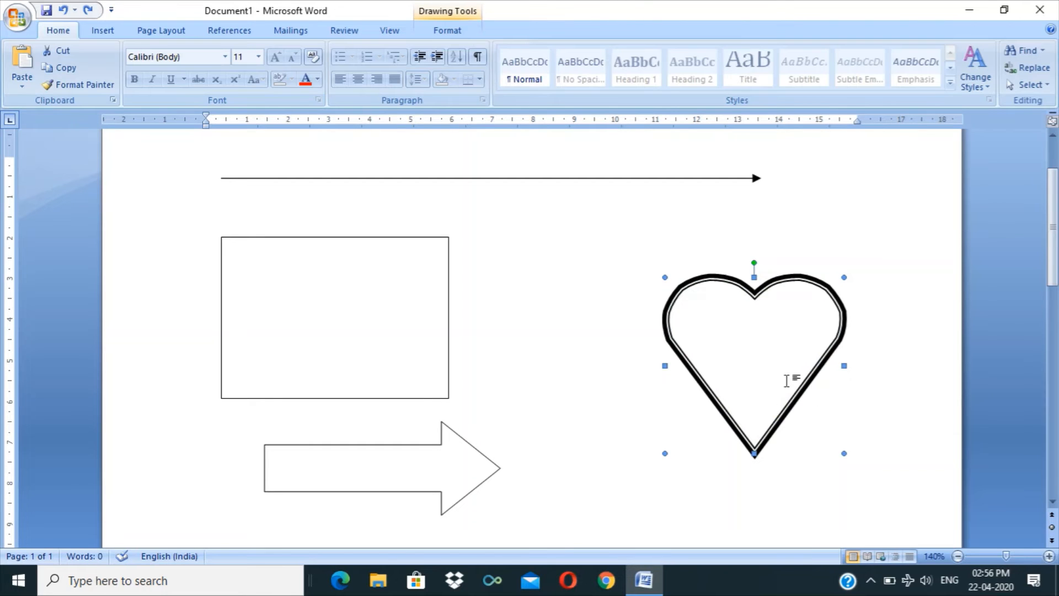
Change the heart's double outline from black to red, then bring up the Change Shape gallery.
click(458, 32)
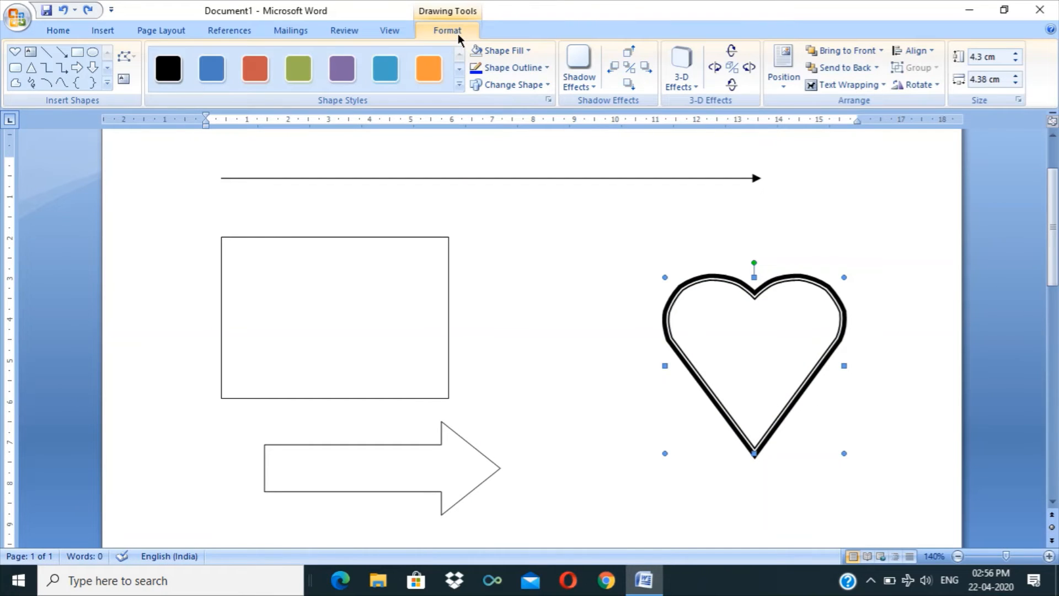
click(529, 68)
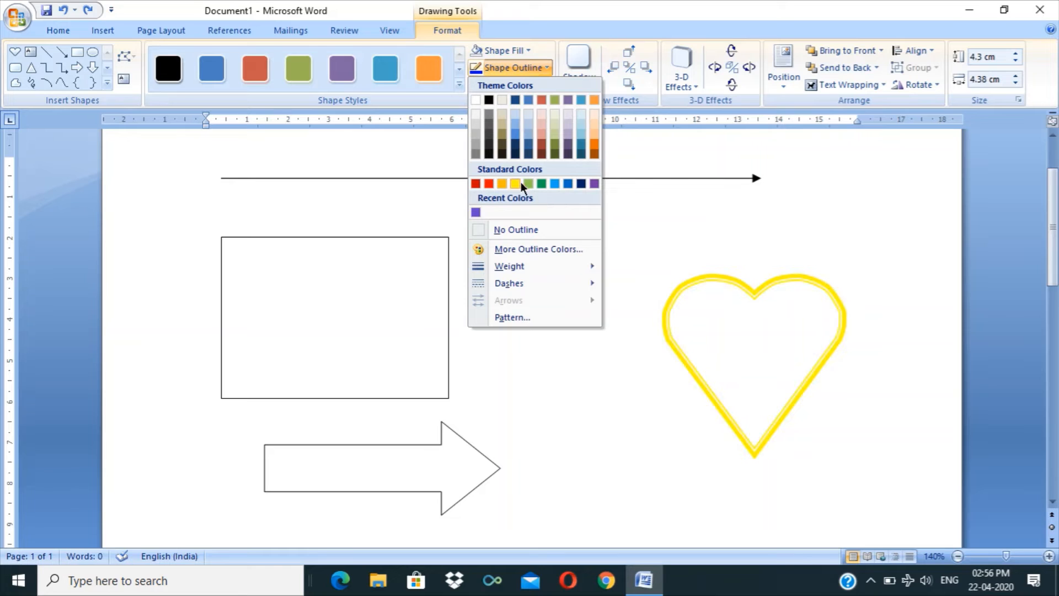
click(491, 184)
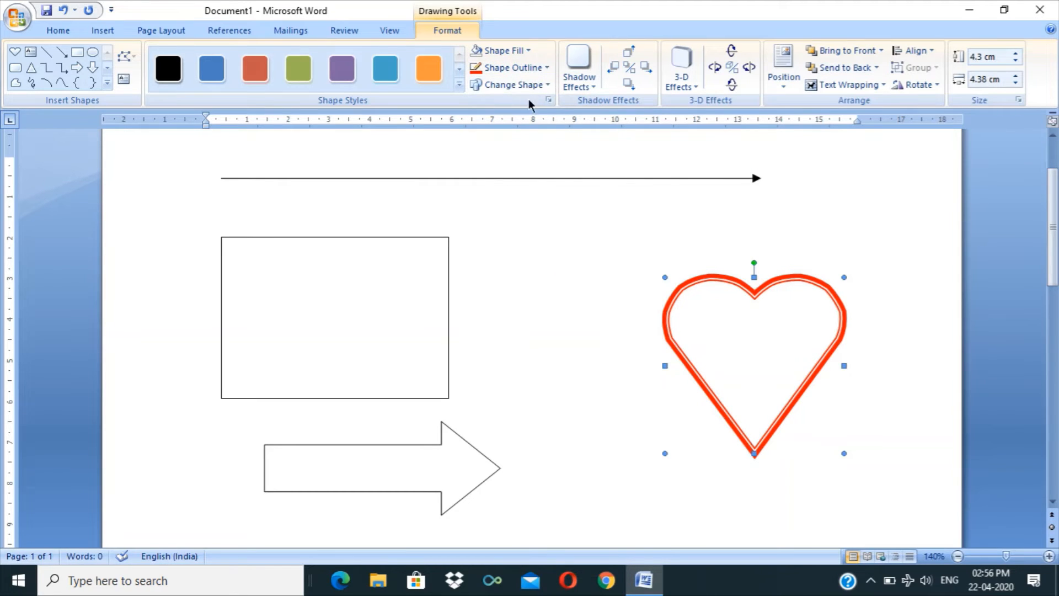
click(517, 87)
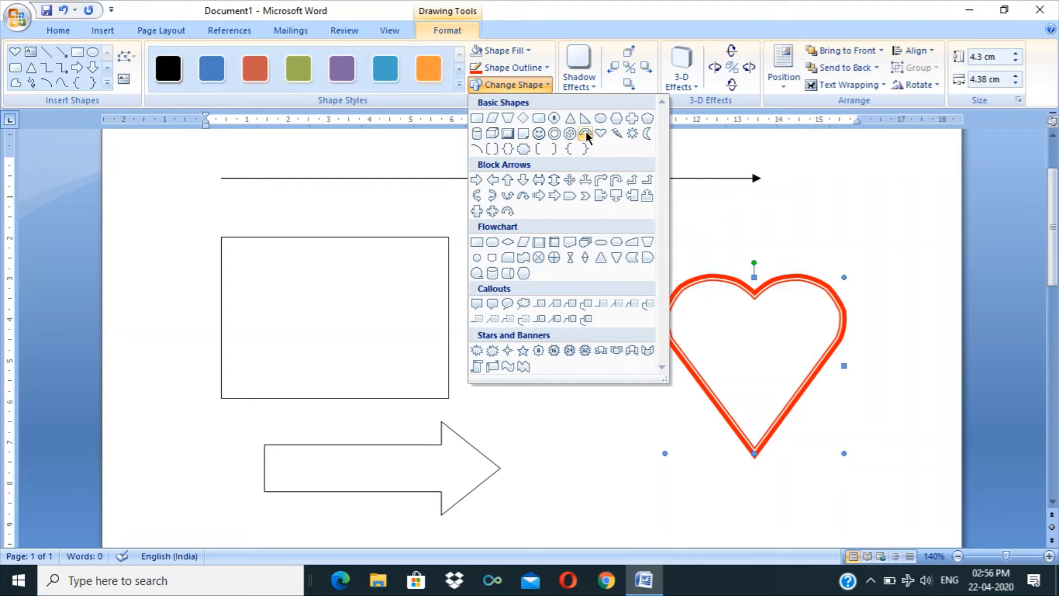
Swap the heart for an octagon, then a can, then an oval speech-bubble callout.
click(553, 118)
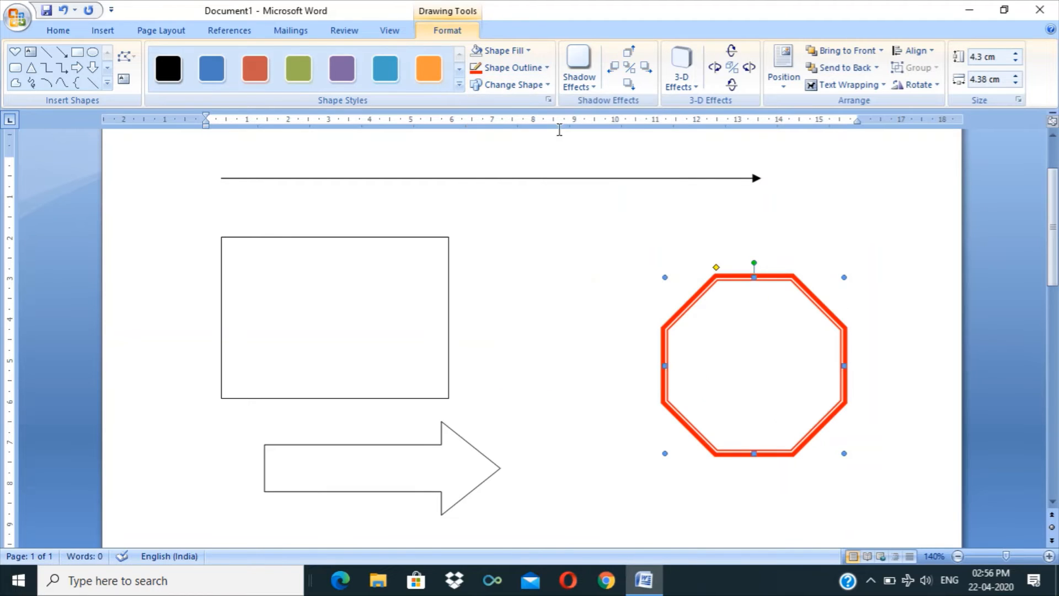
click(513, 85)
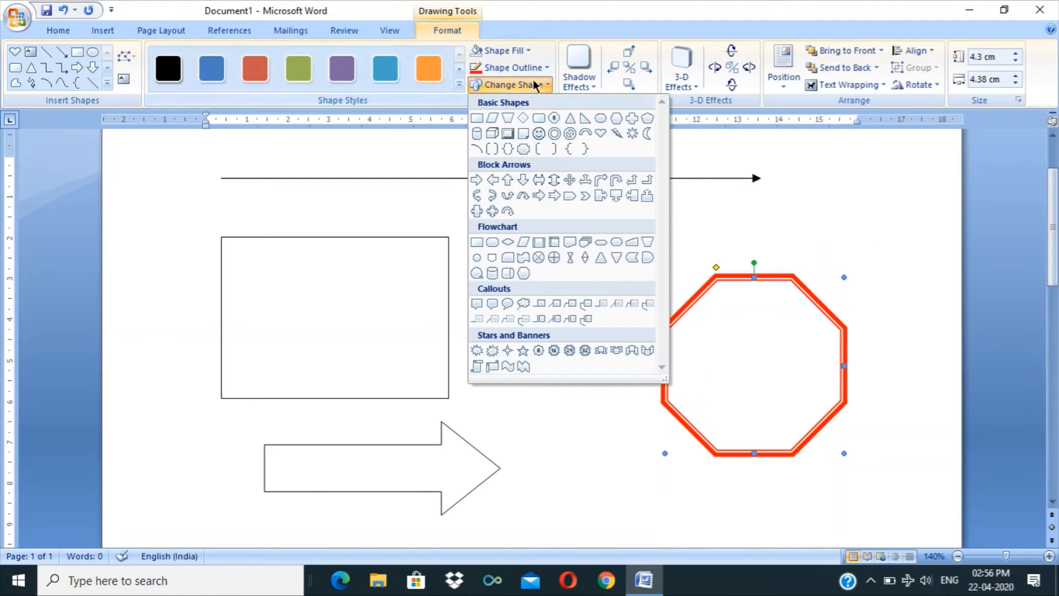
click(515, 274)
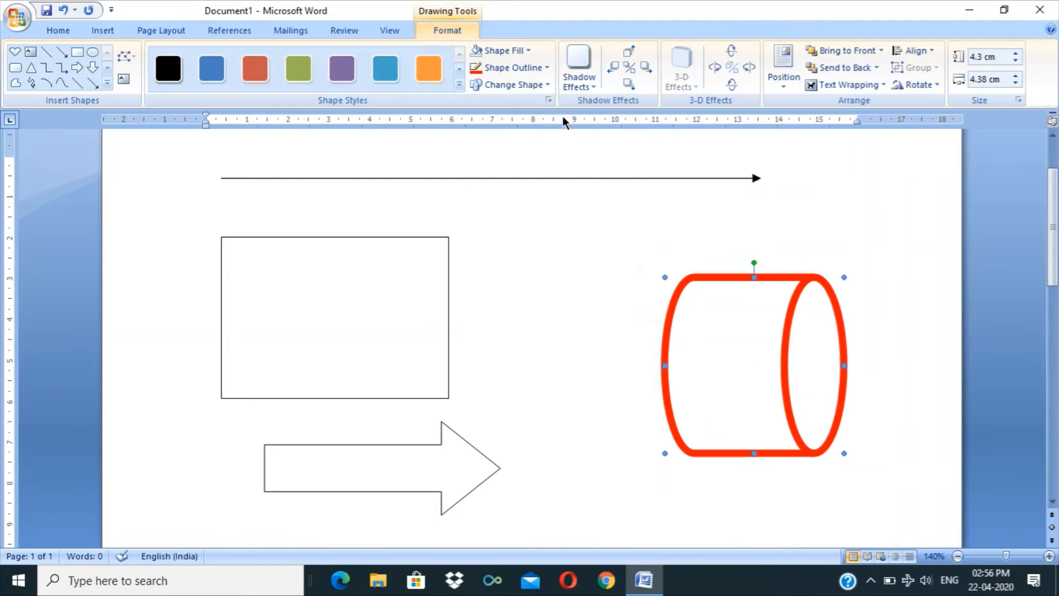
click(514, 85)
click(507, 303)
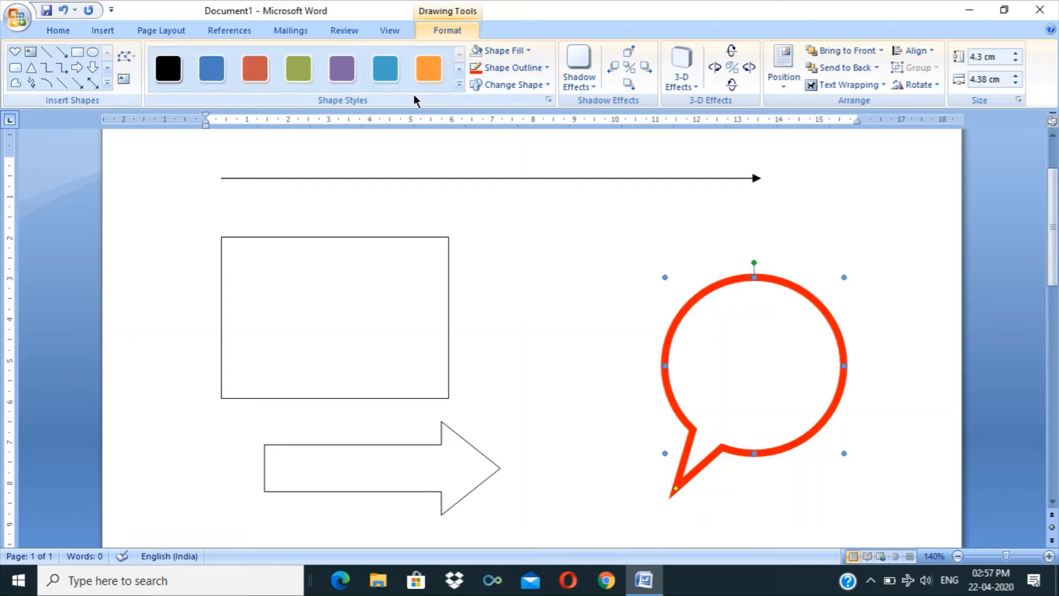
Leave the callout without a shadow and drag it left over the rectangle.
click(584, 81)
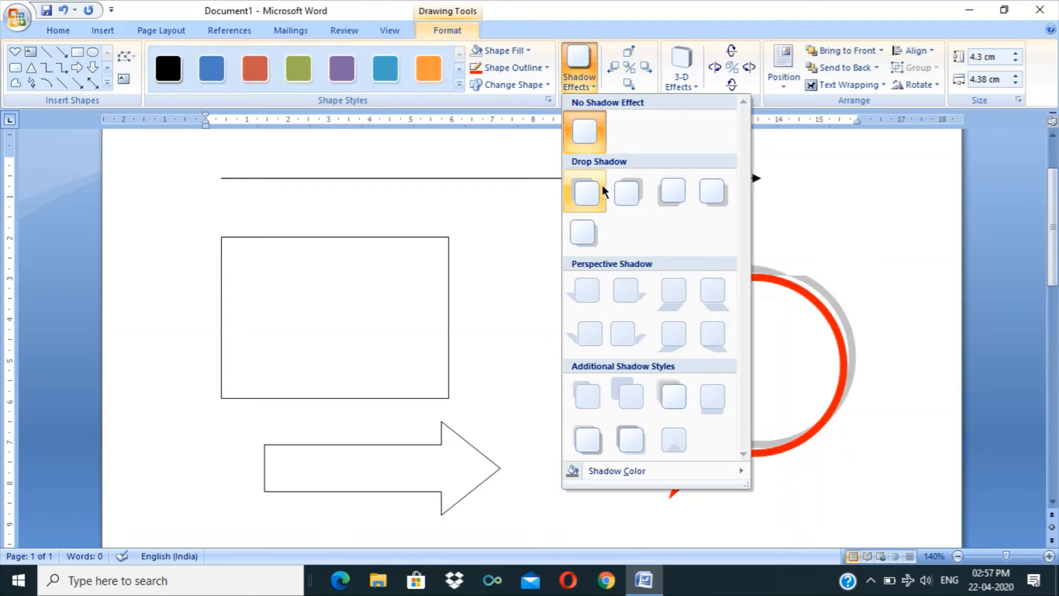
click(821, 376)
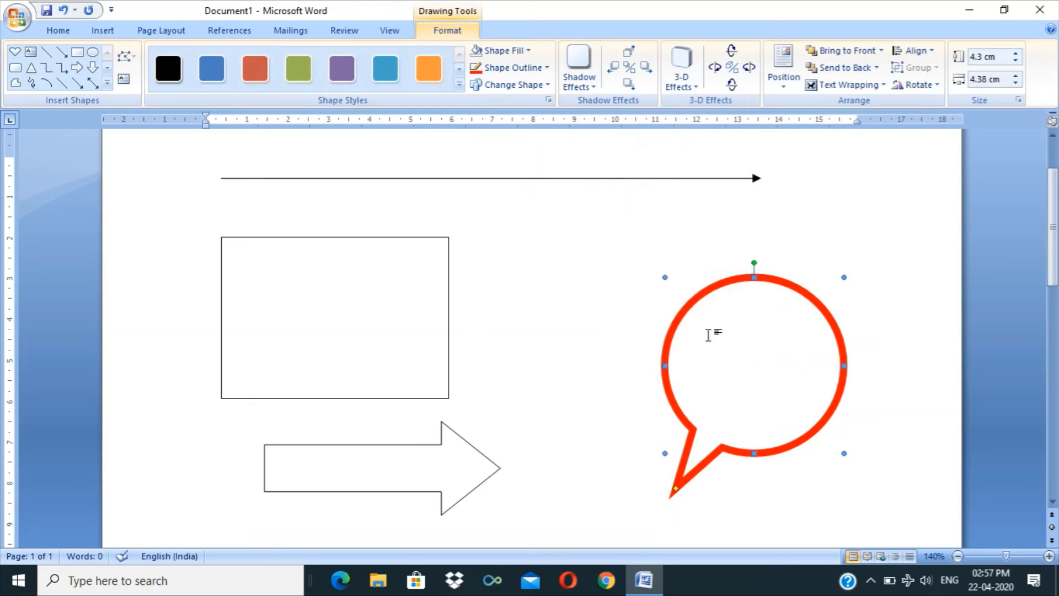
click(537, 317)
click(698, 300)
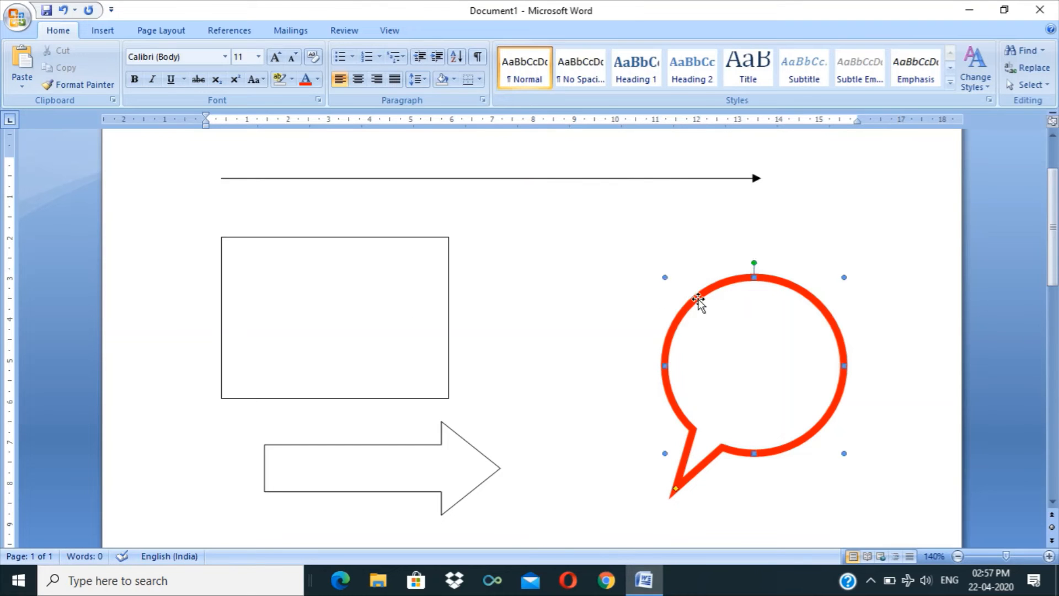
drag(697, 300, 452, 243)
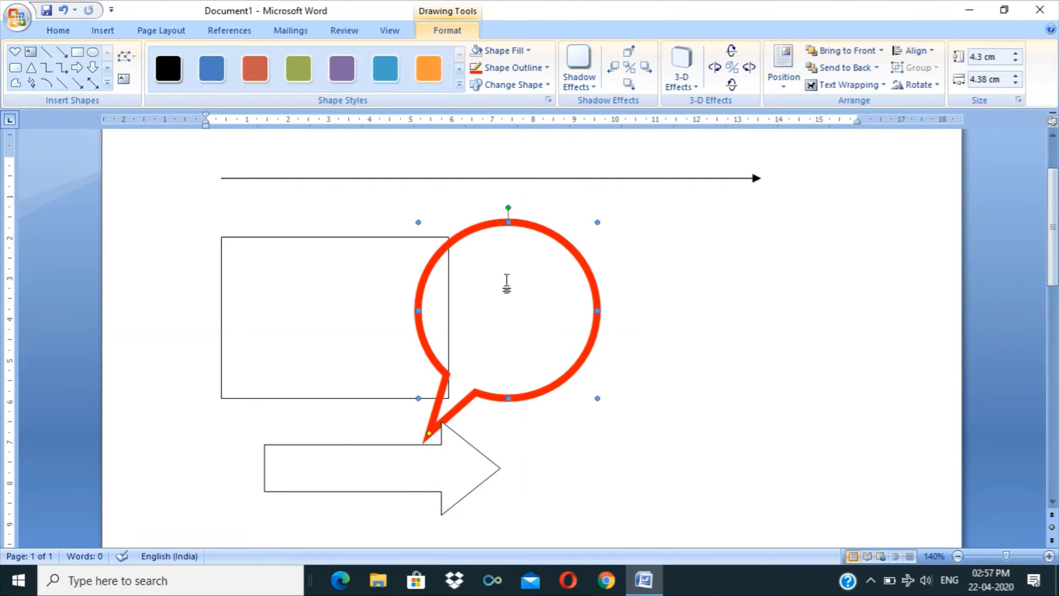
Remove the rectangle text box, the block arrow and the long arrow line from the page.
click(377, 261)
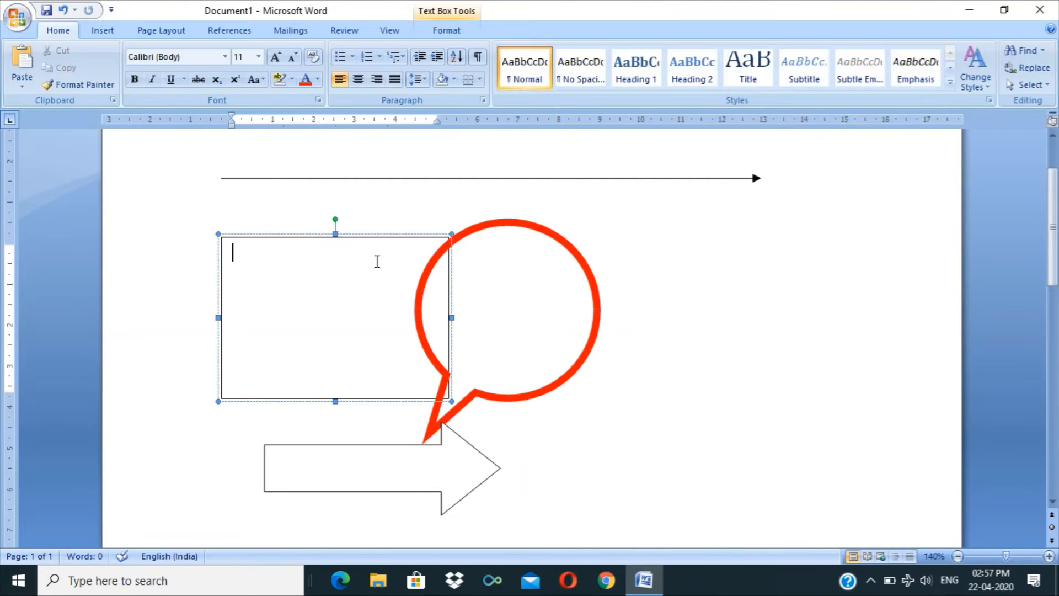
right_click(319, 234)
click(345, 241)
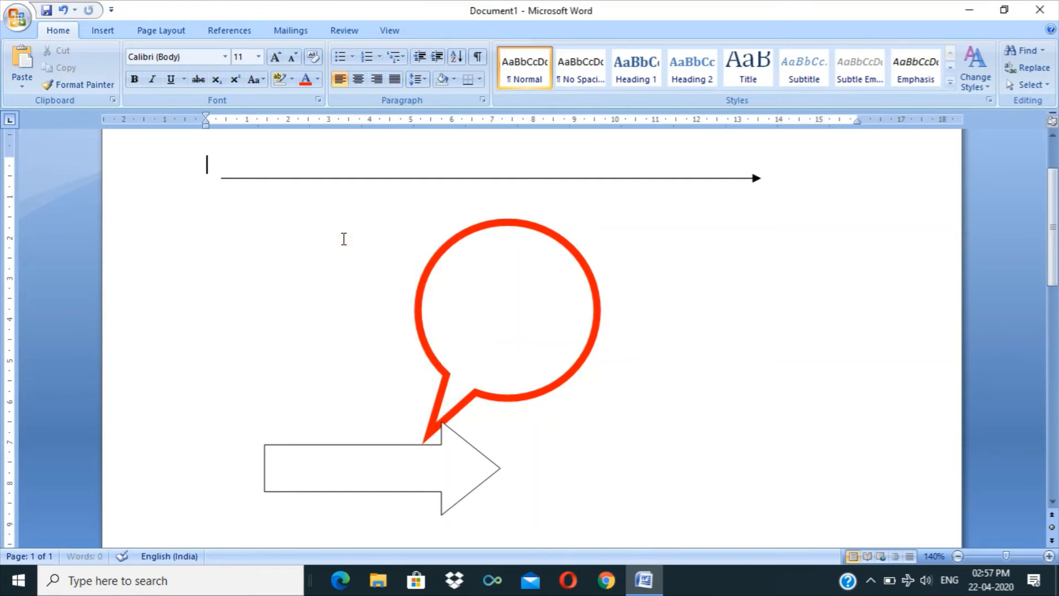
click(354, 468)
key(Delete)
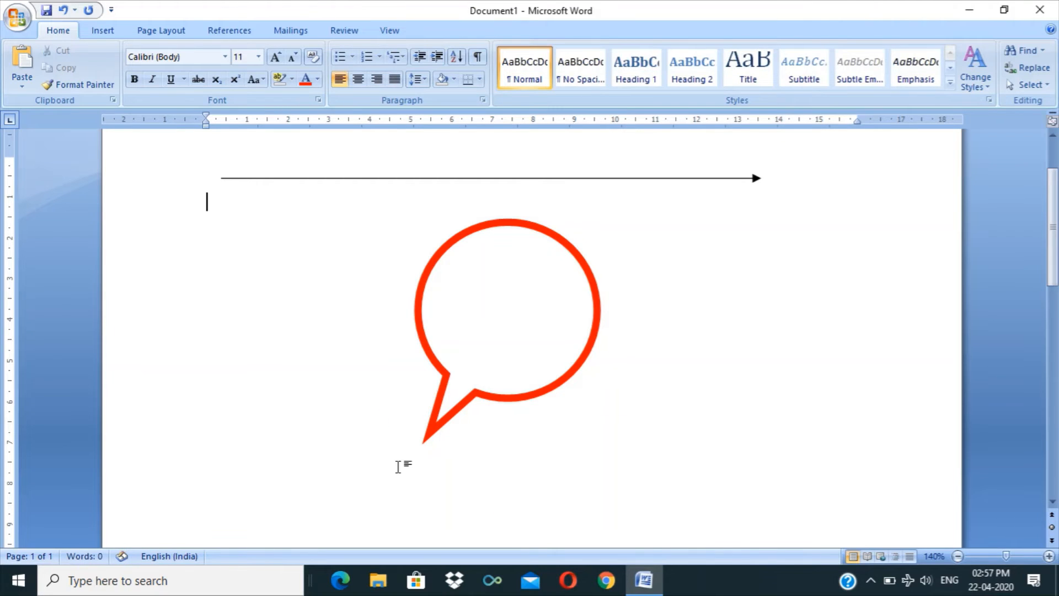
click(348, 178)
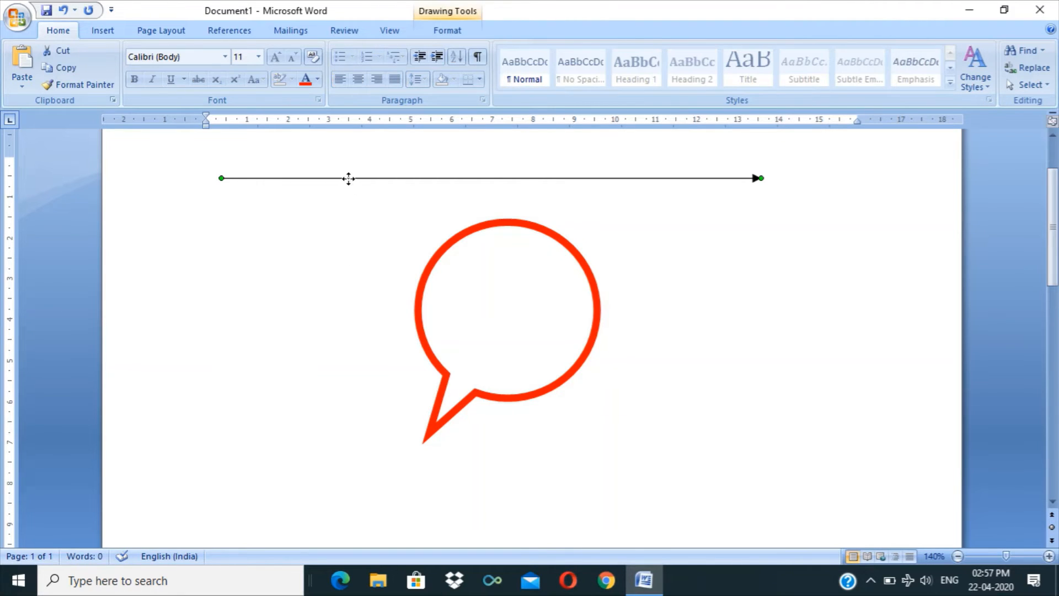
right_click(349, 179)
click(375, 190)
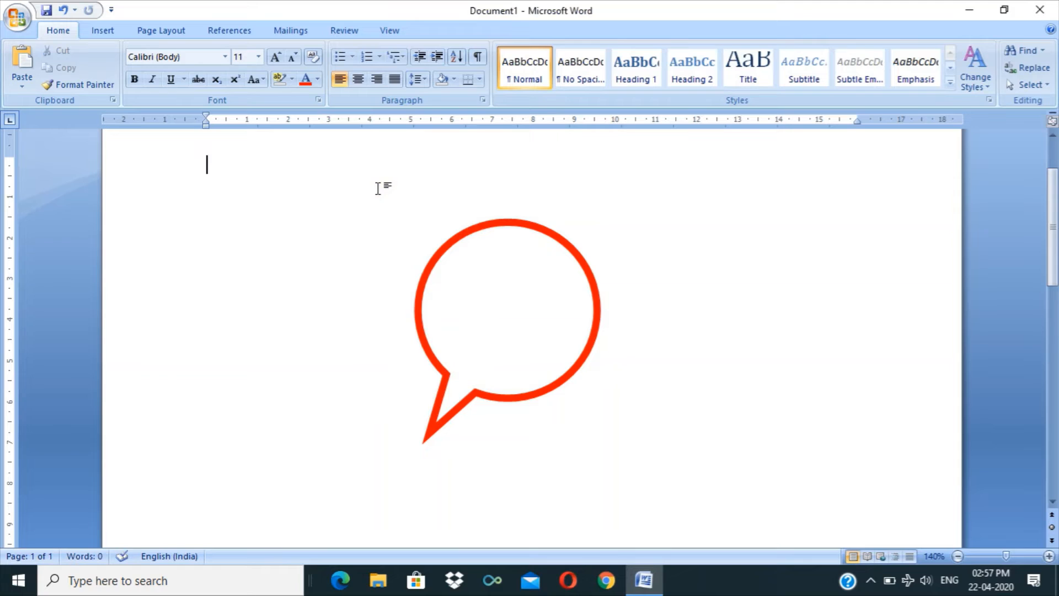
Place the cursor inside the speech bubble, then reselect the callout shape.
key(Return)
double_click(484, 283)
click(488, 225)
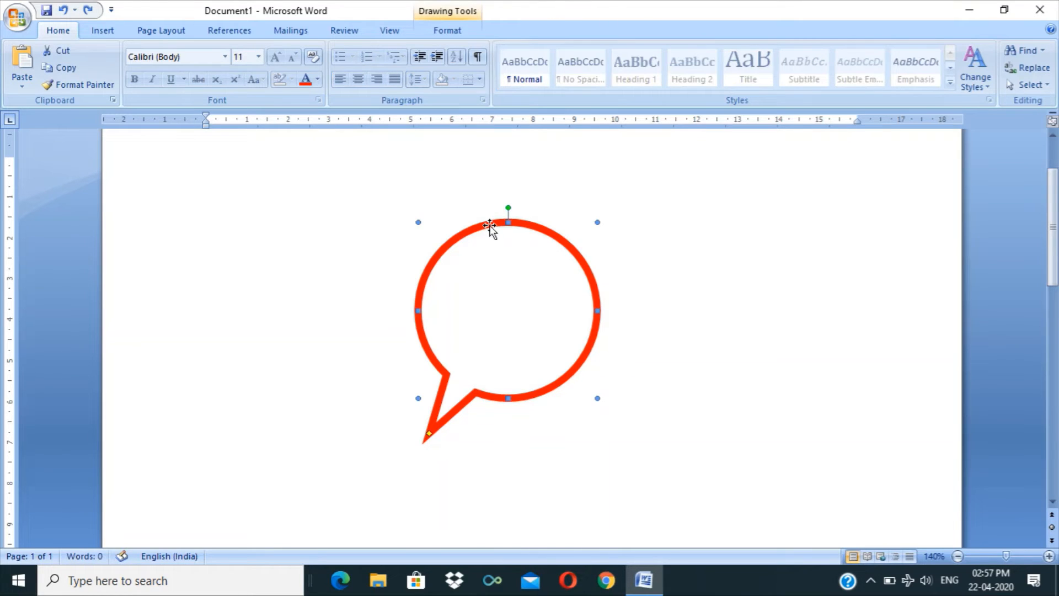
click(754, 262)
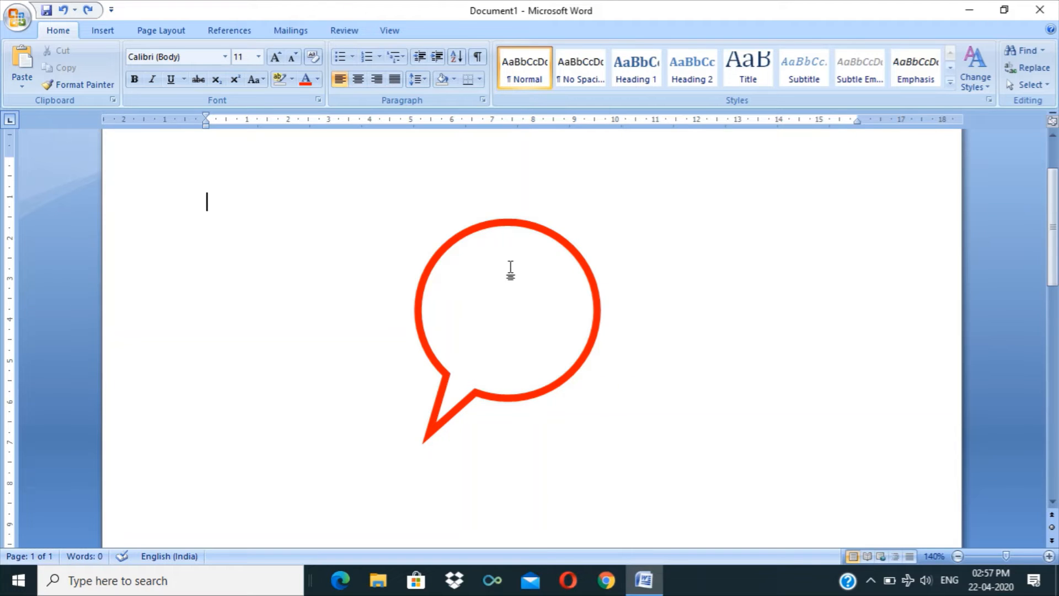
click(491, 225)
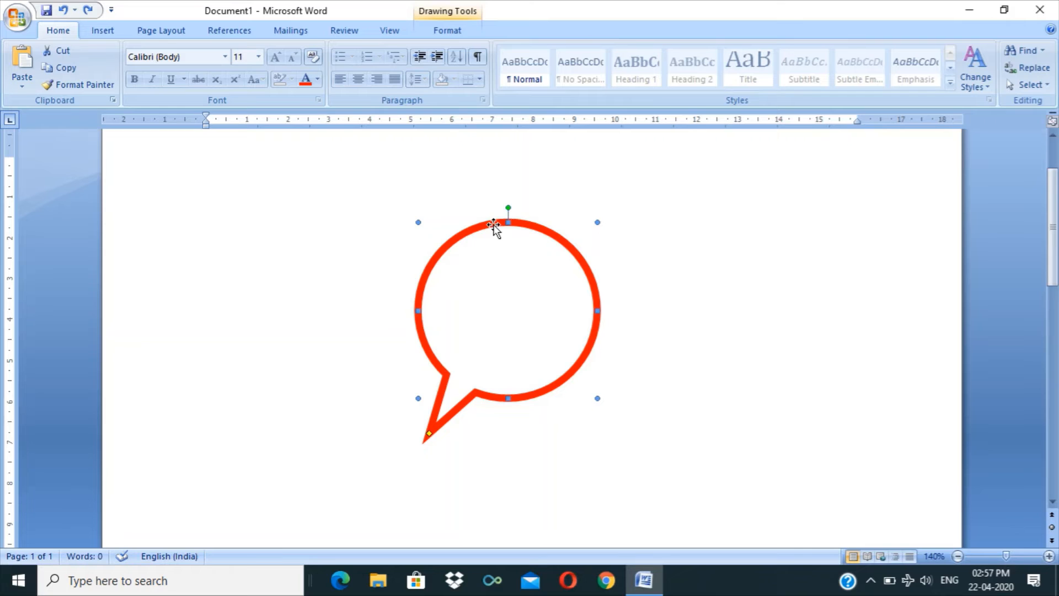
Drag the speech bubble toward the page's left side, checking Shadow Effects but adding none.
click(450, 31)
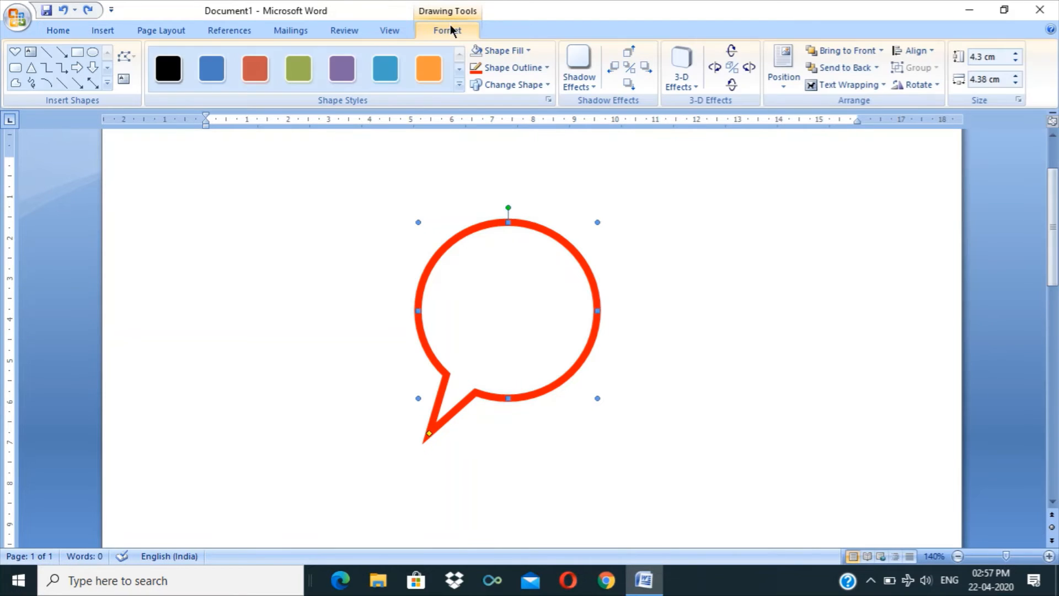
click(563, 87)
click(835, 293)
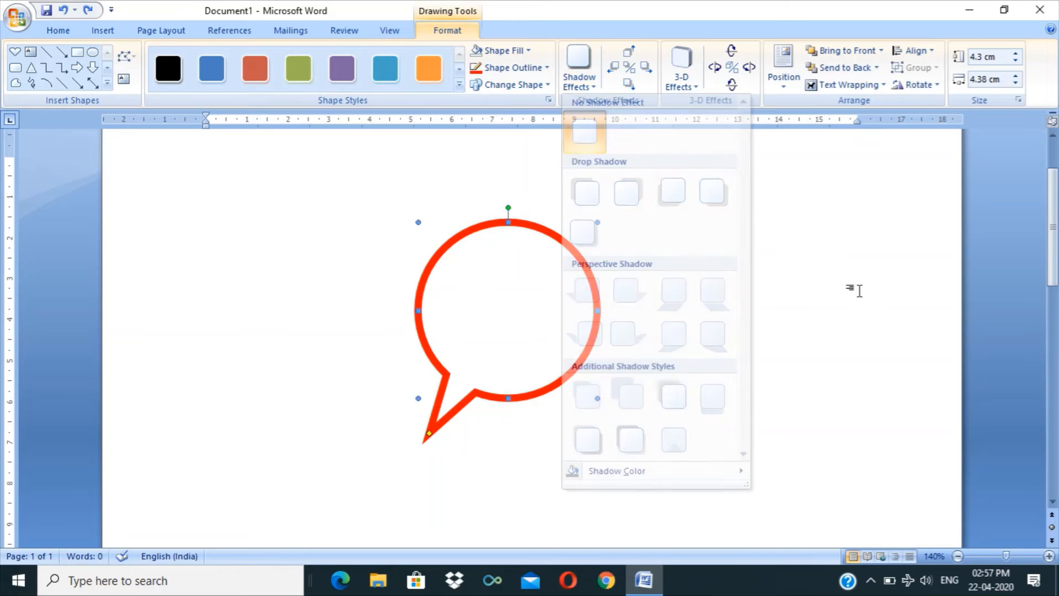
drag(475, 229, 295, 252)
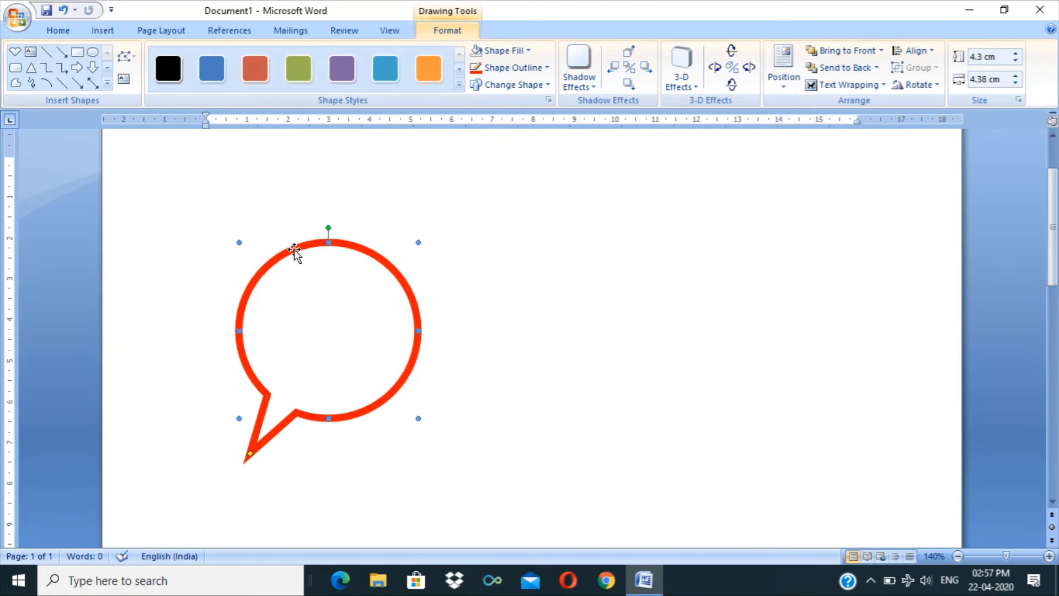
click(574, 80)
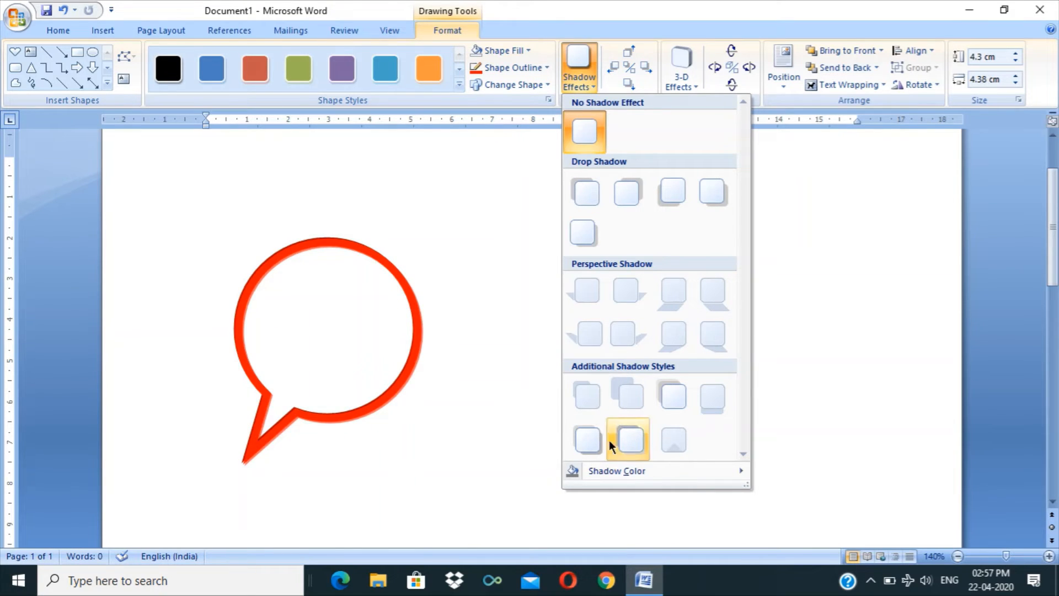
click(869, 342)
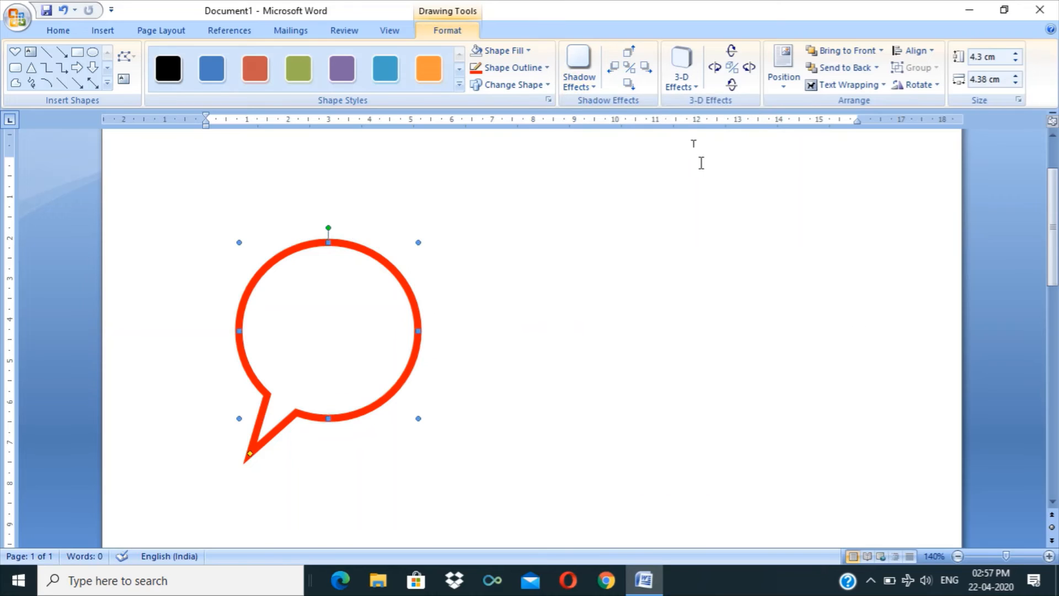
Try a perspective 3-D effect on the callout, then undo it with Ctrl+Z.
click(688, 76)
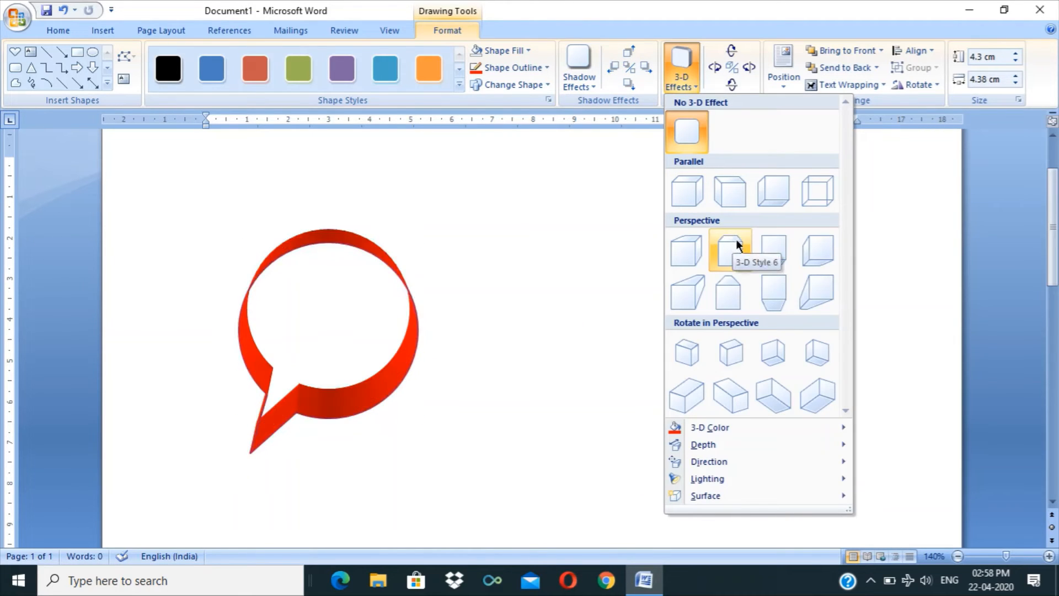
click(770, 303)
drag(1055, 226, 1055, 258)
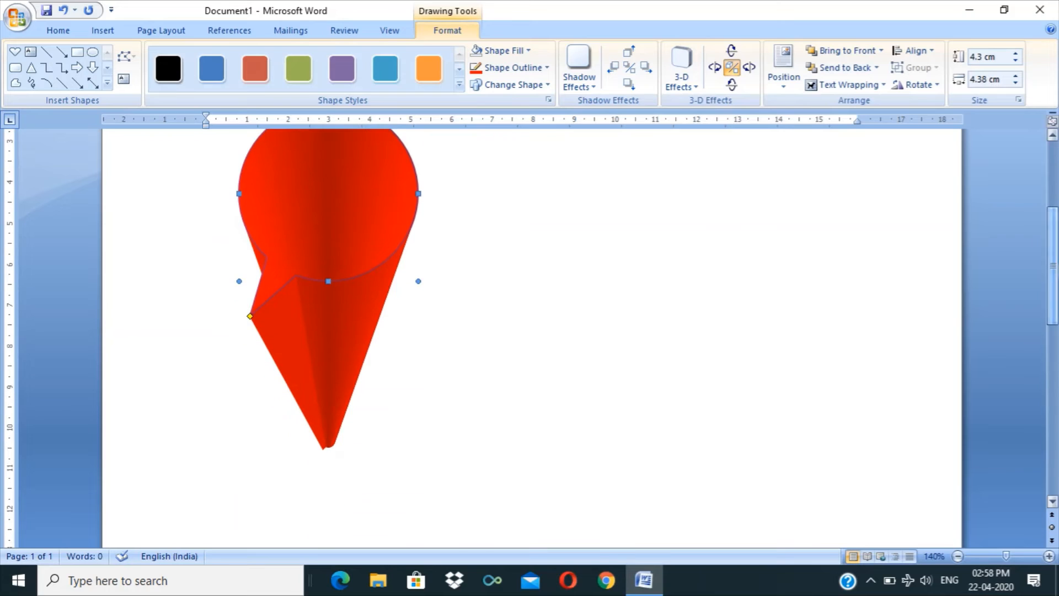
drag(1050, 219, 1048, 201)
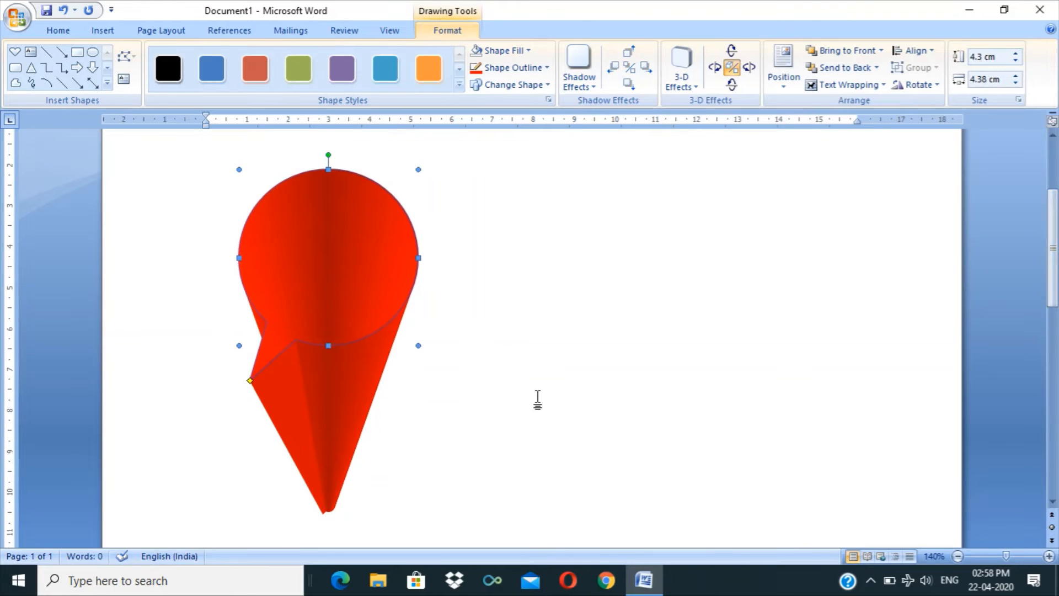
key(ctrl+z)
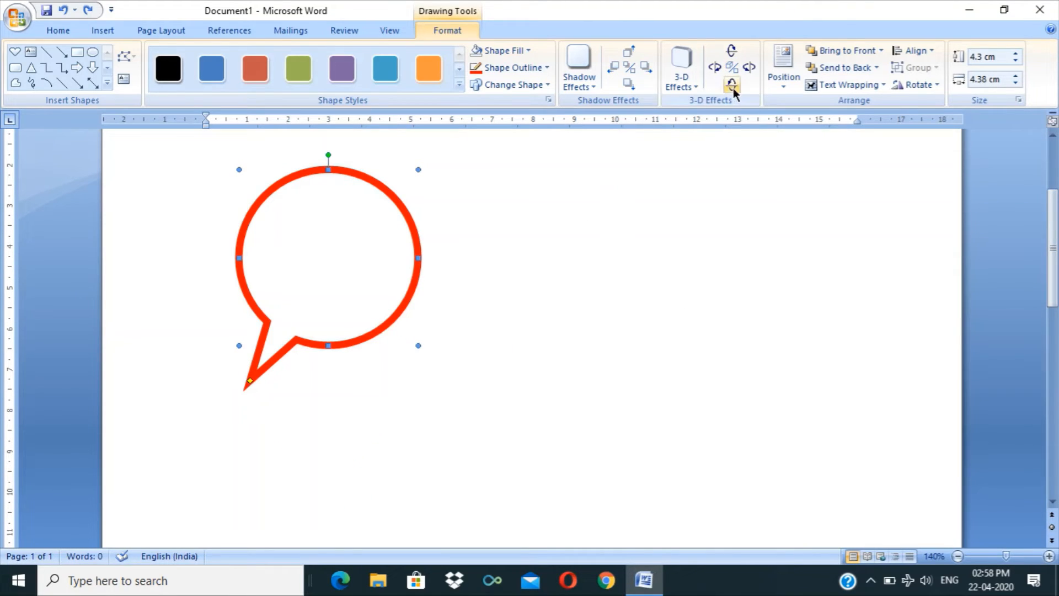
click(786, 85)
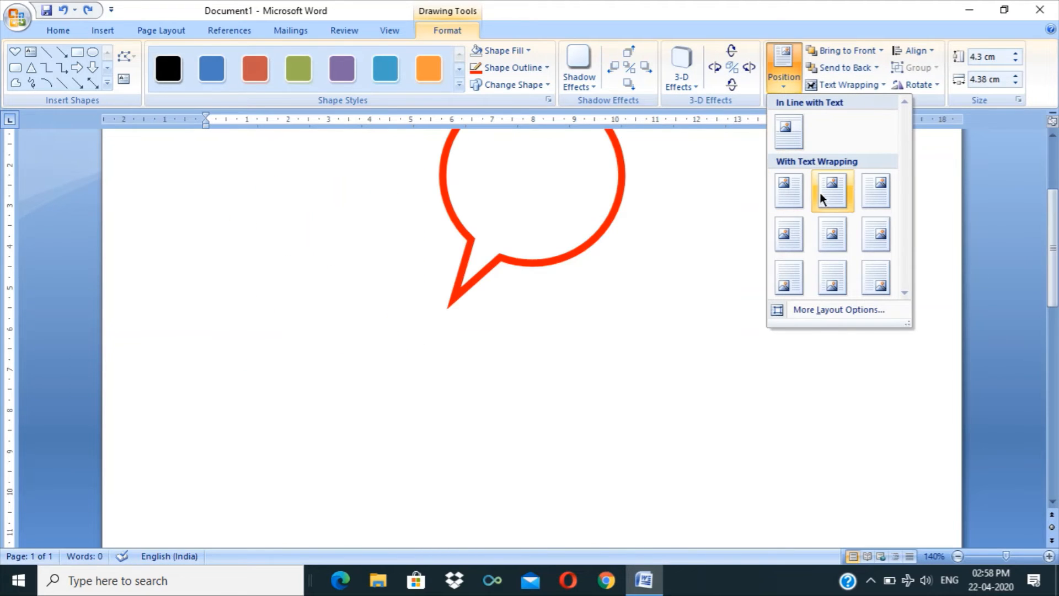
Align the bubble to the centre, then to the top and left margins.
click(849, 49)
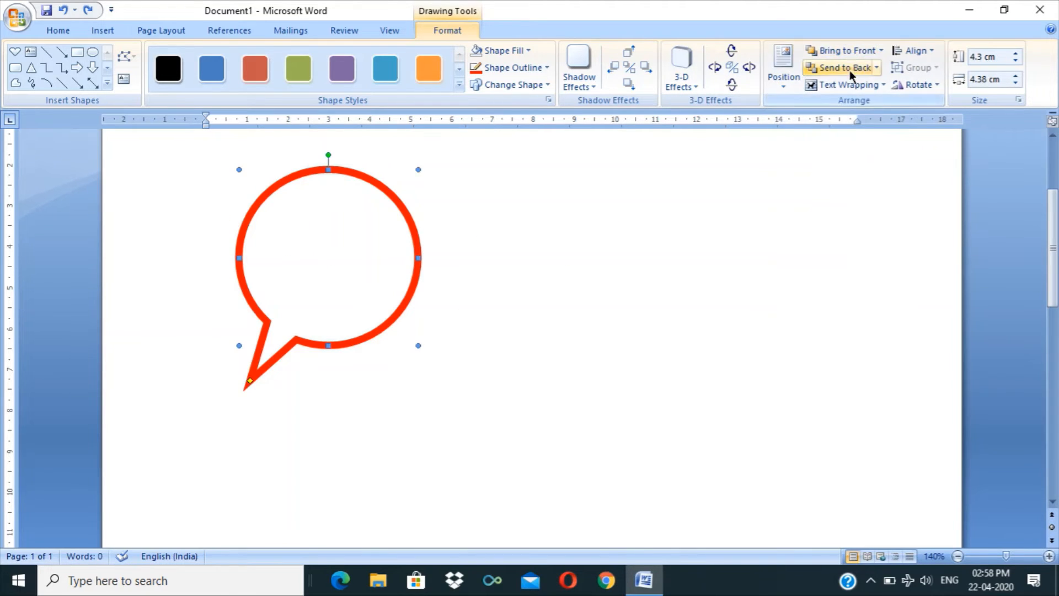
click(923, 50)
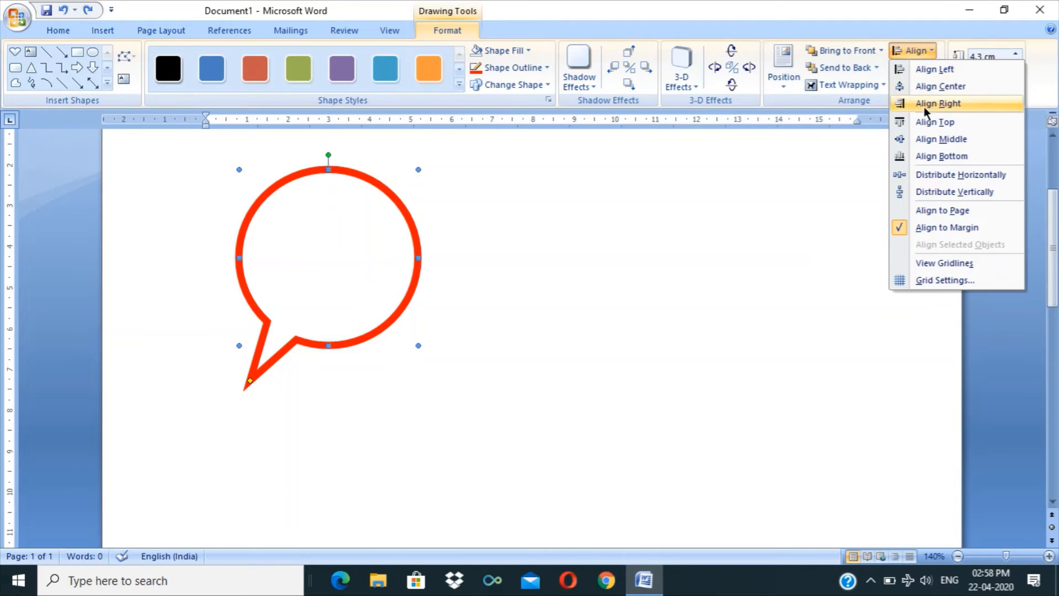
click(932, 87)
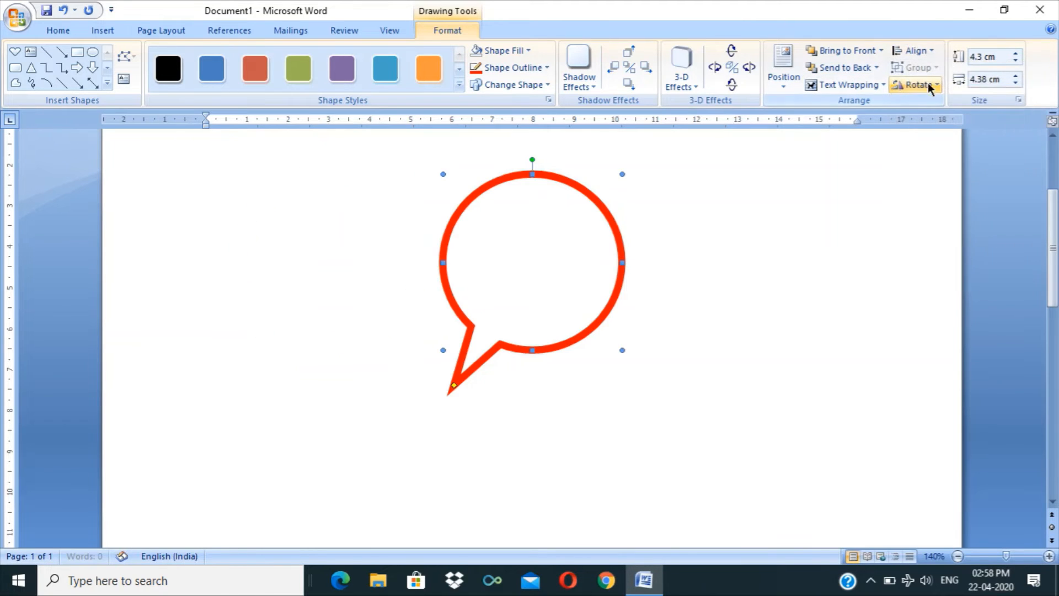
click(907, 51)
click(932, 121)
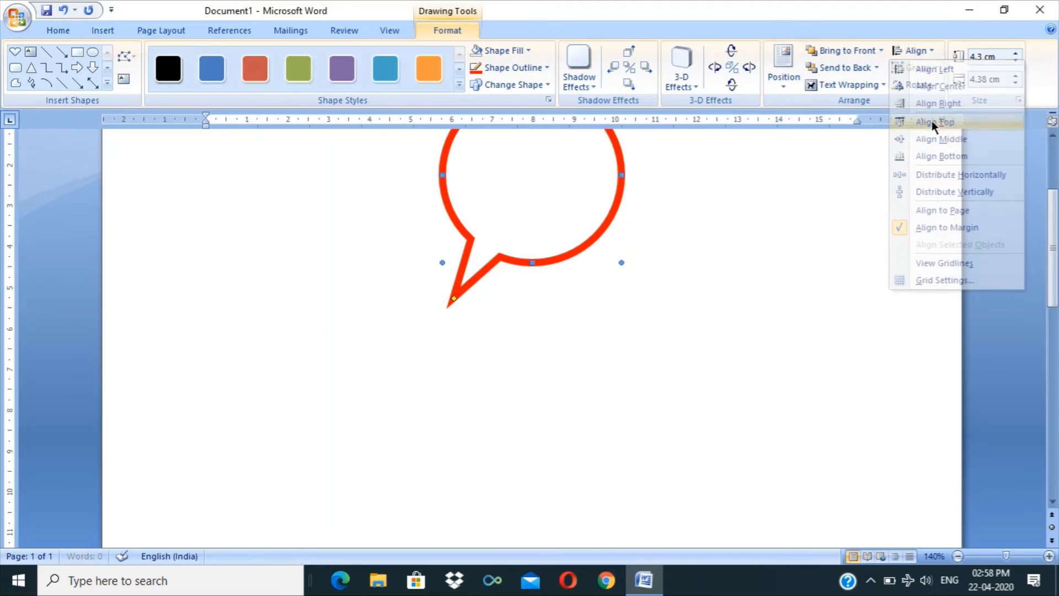
click(921, 53)
click(923, 70)
Preview the rotate and flip options without applying any of them.
click(922, 50)
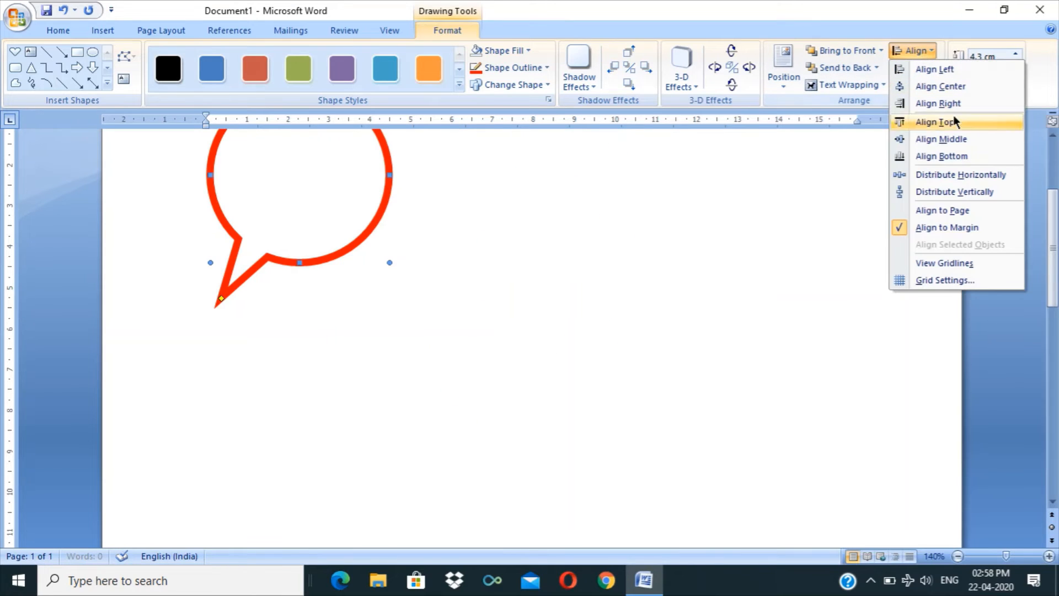
click(854, 211)
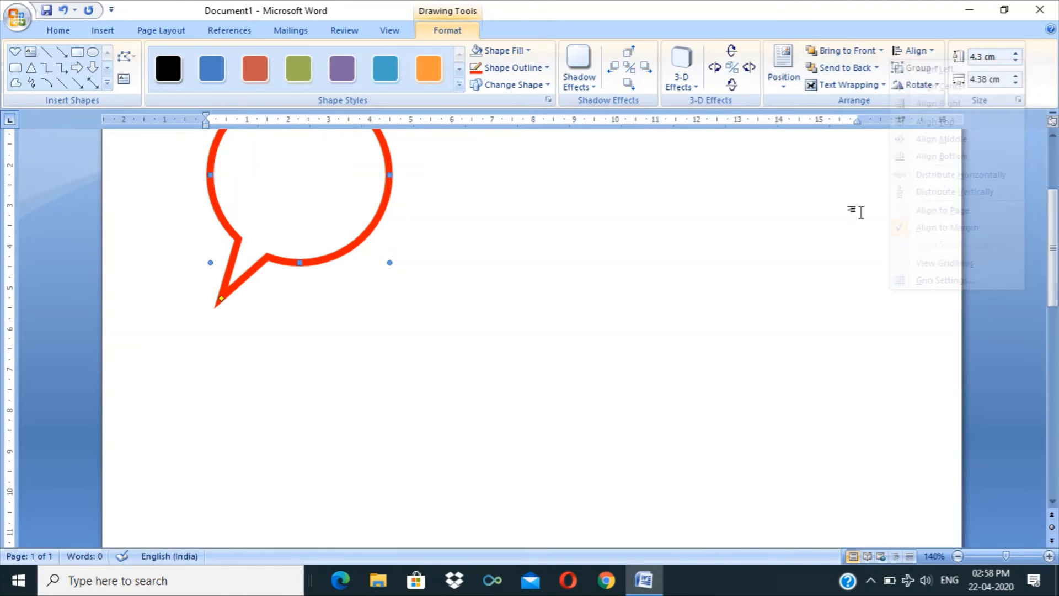
click(926, 87)
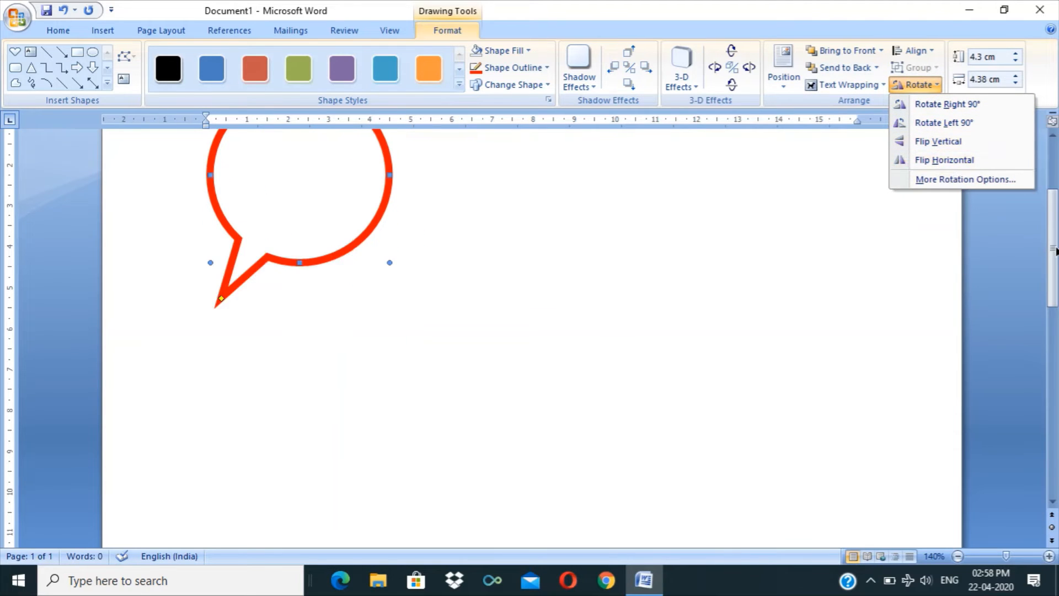
drag(1053, 258, 1053, 208)
click(913, 86)
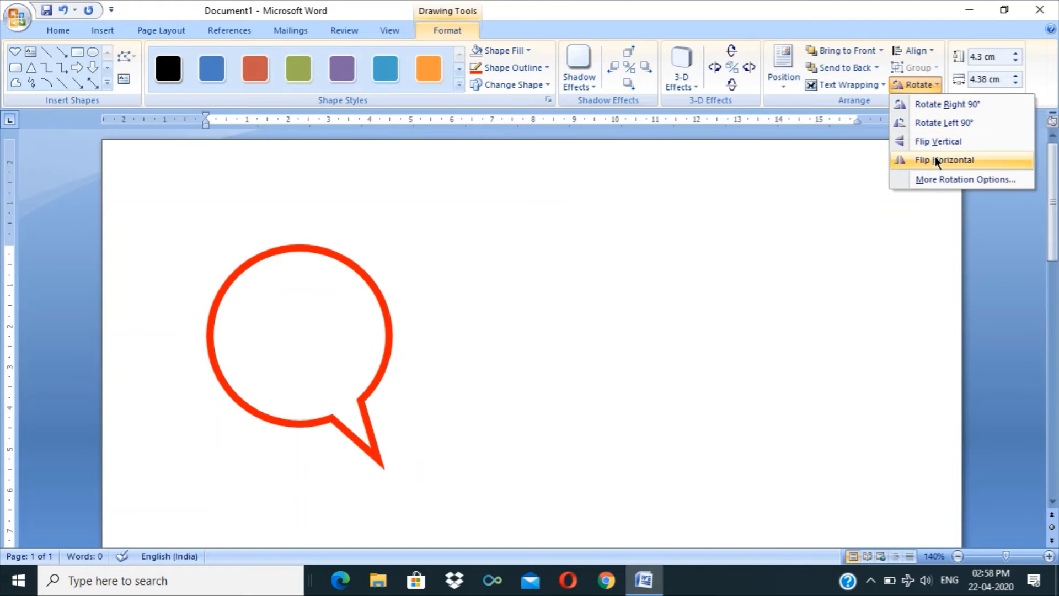
click(835, 236)
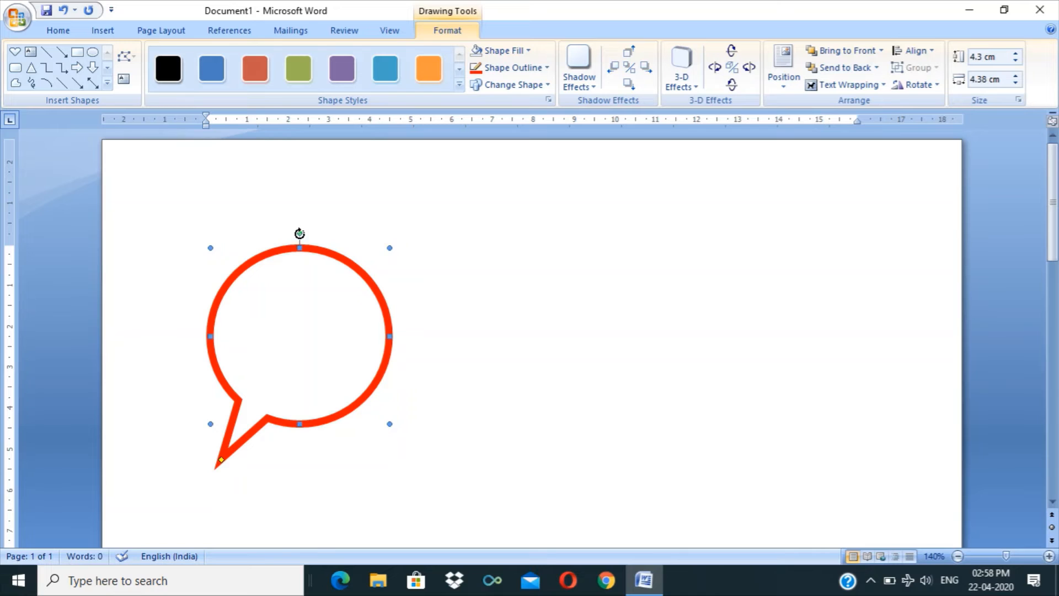
Rotate the bubble so its tail points down-right, then drag it right of centre.
drag(299, 234, 205, 269)
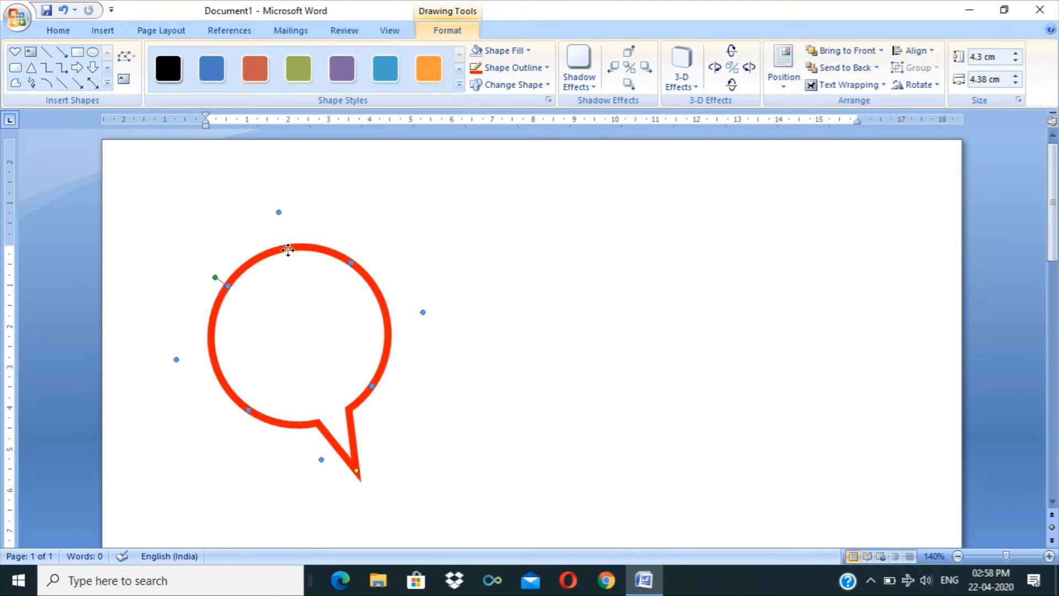
drag(288, 250, 570, 257)
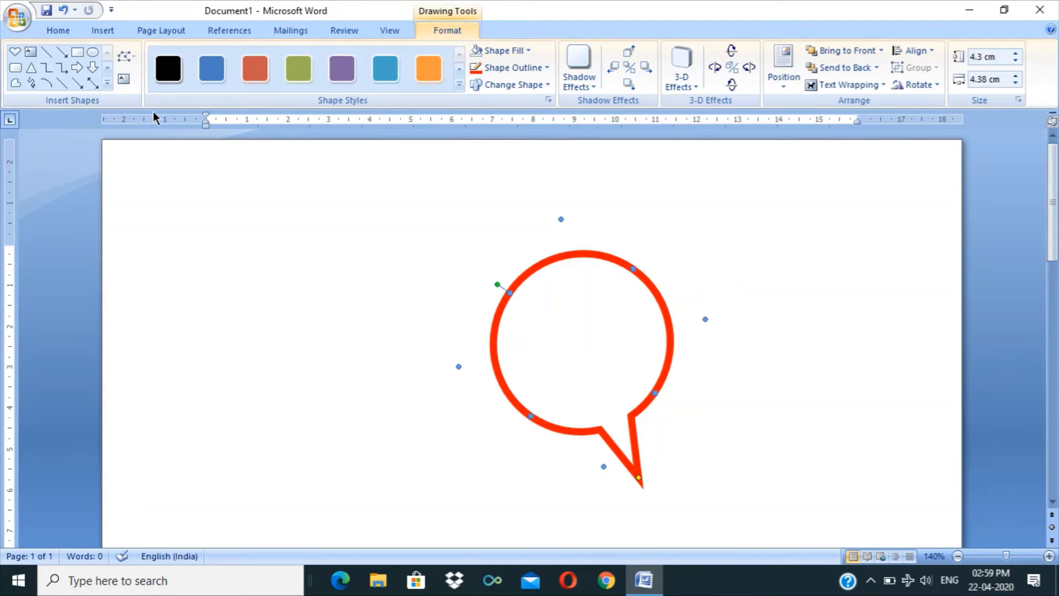
Type a sample line of text into the bubble, then undo it.
click(124, 79)
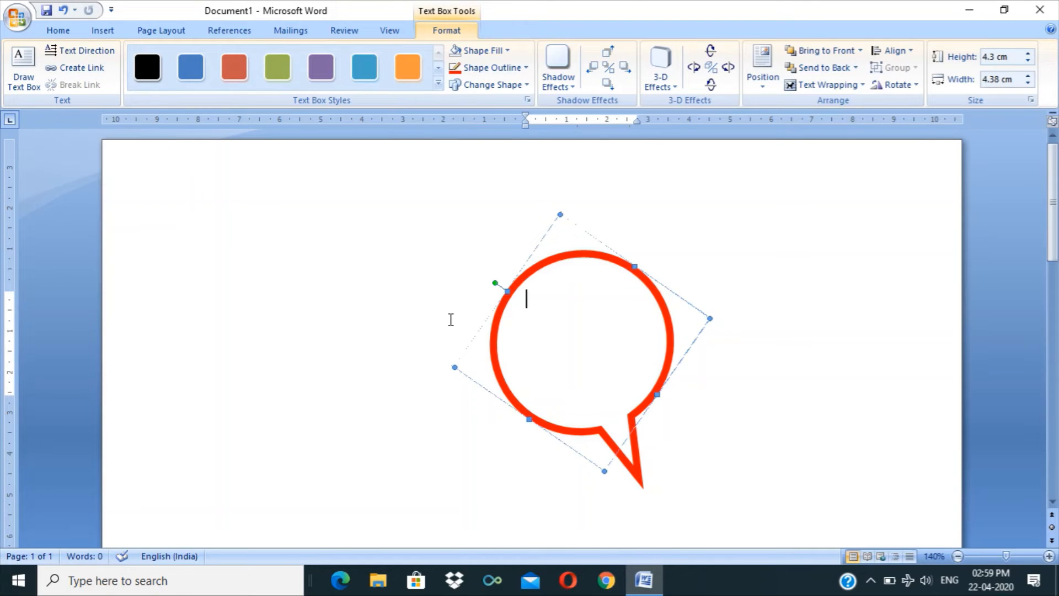
text(This is Rahul)
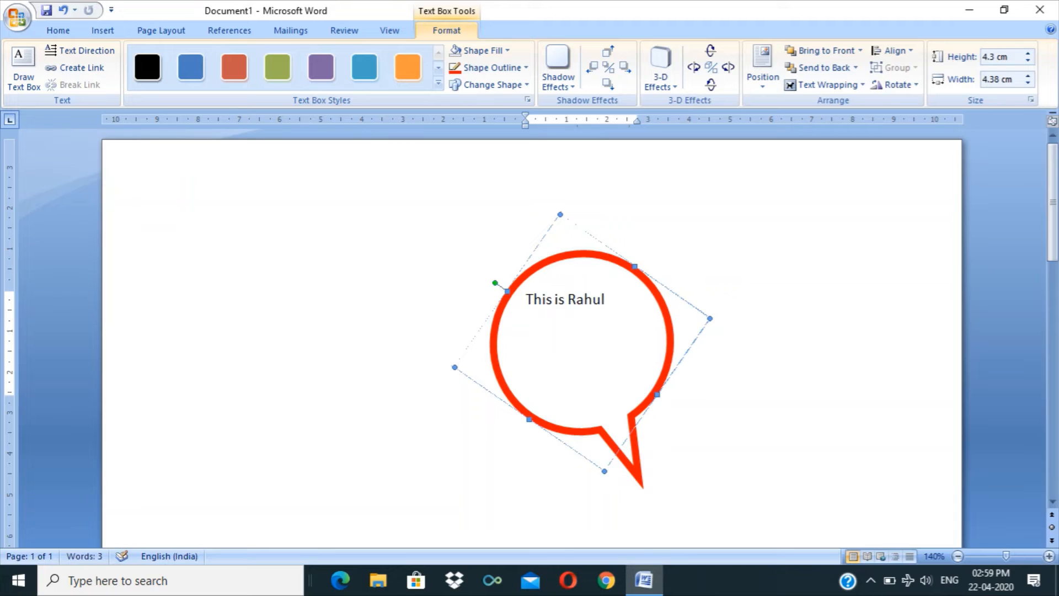
key(Return)
key(ctrl+z)
key(ctrl+z)
key(ctrl+z)
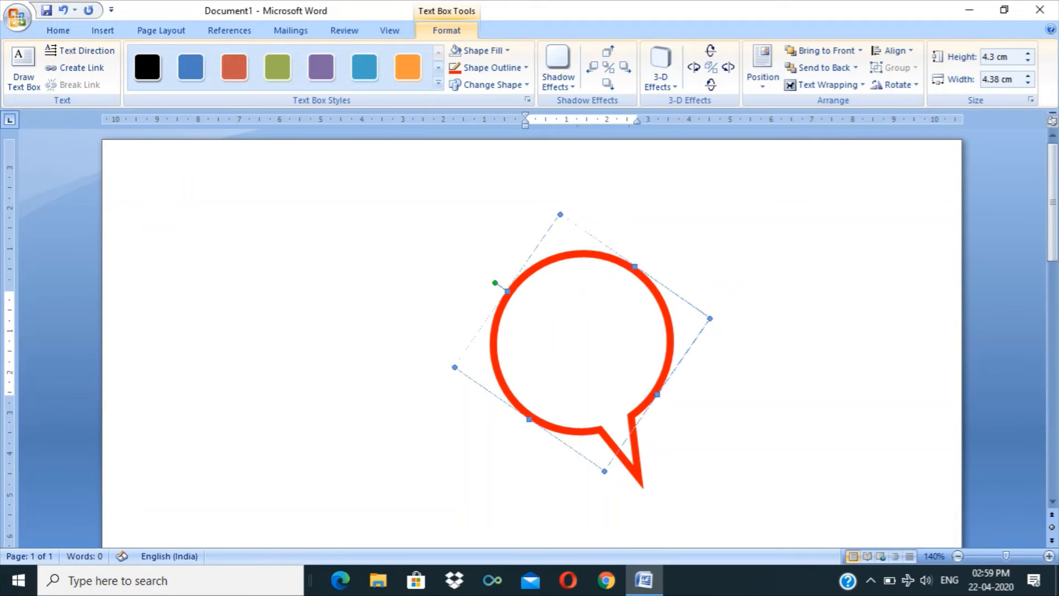
Select the whole callout shape and delete the speech bubble.
click(527, 265)
click(527, 266)
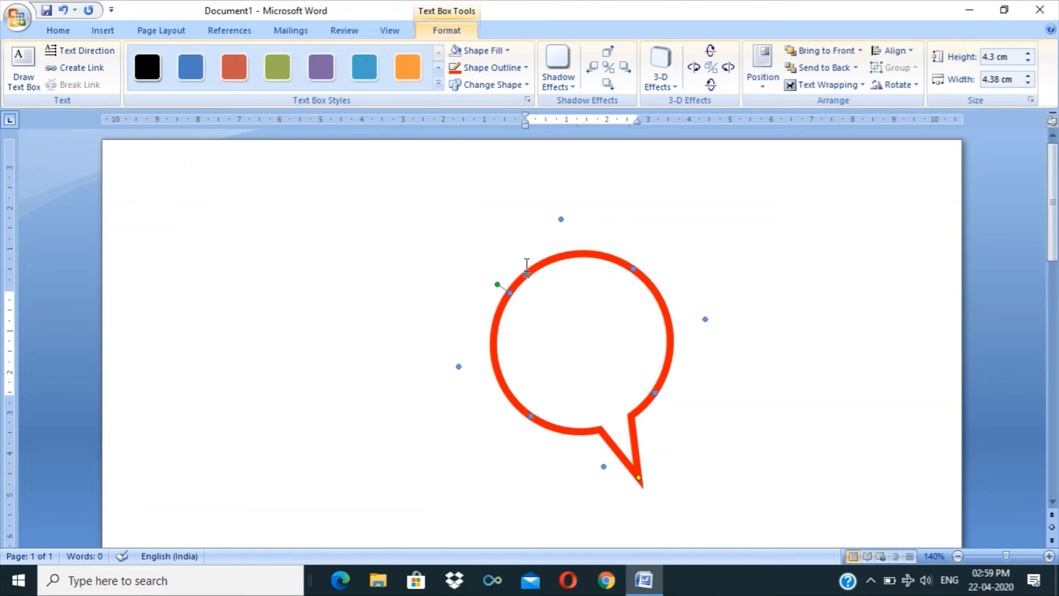
click(773, 313)
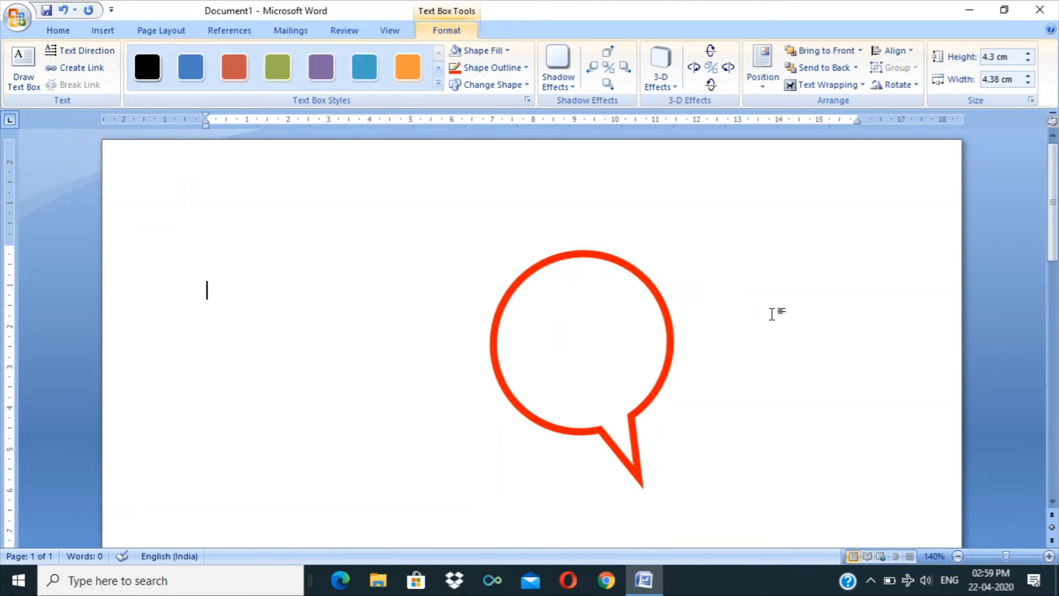
click(552, 264)
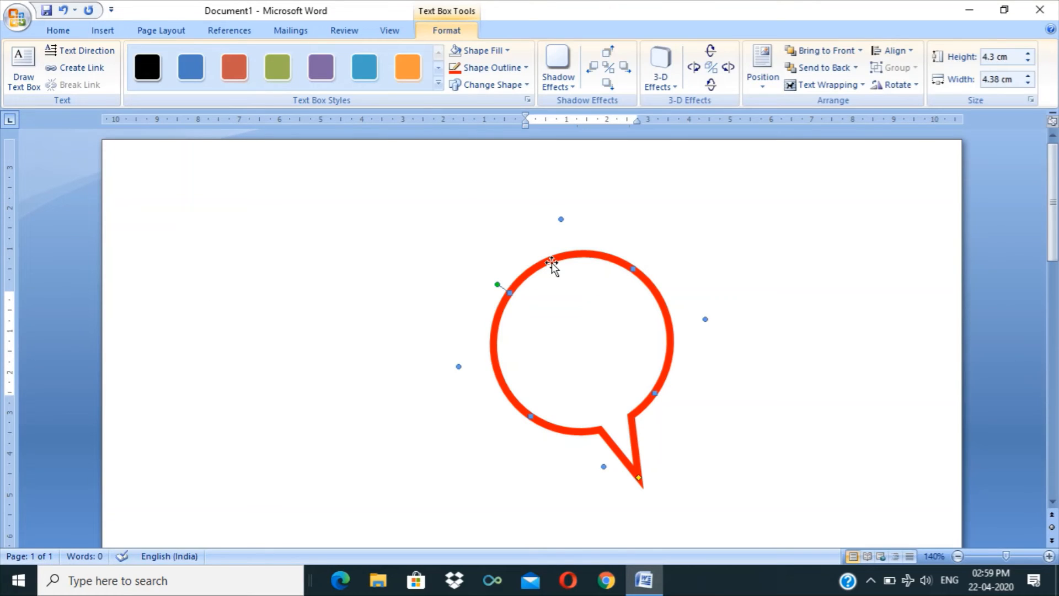
right_click(552, 264)
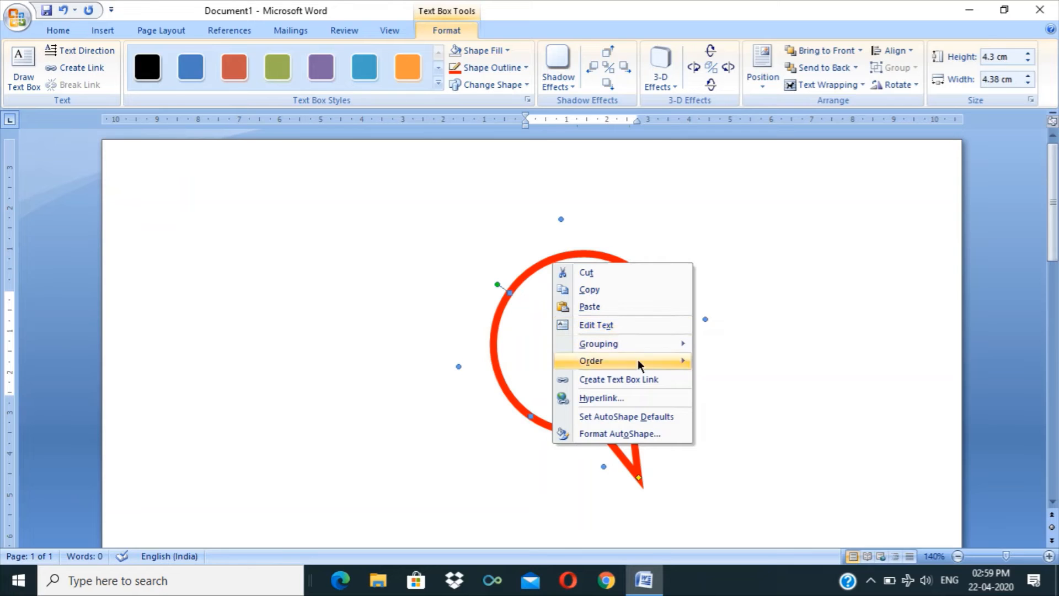
click(770, 393)
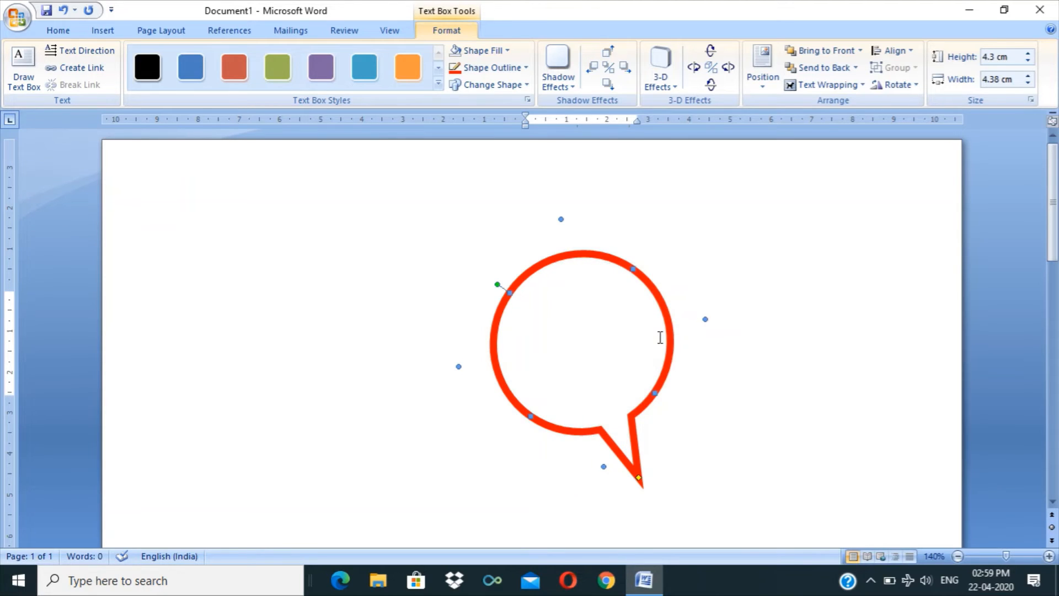
key(Delete)
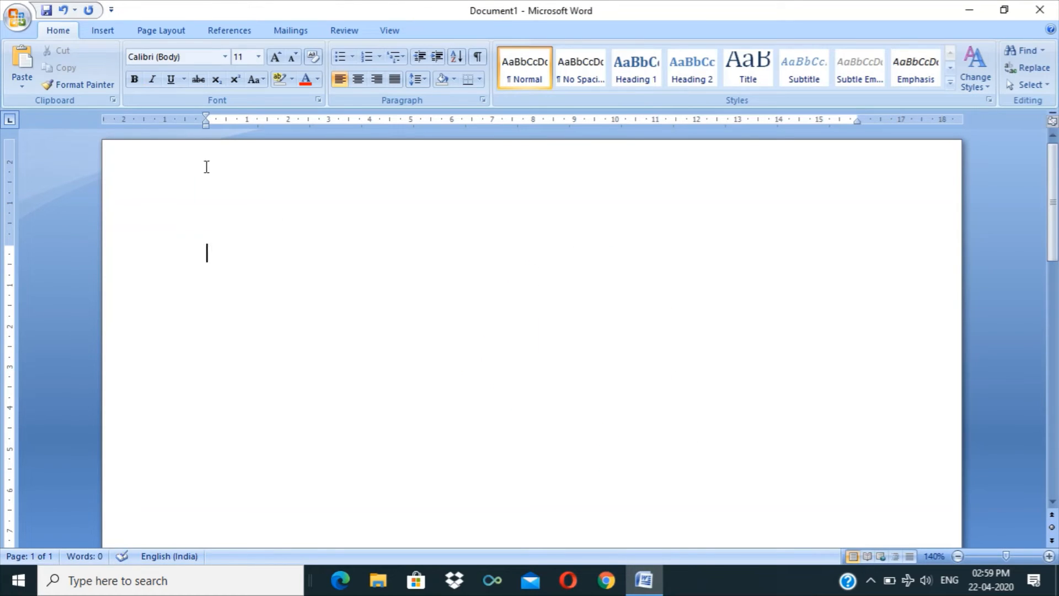
Open Insert > SmartArt and browse the List, Process, Cycle and Hierarchy layouts.
click(103, 31)
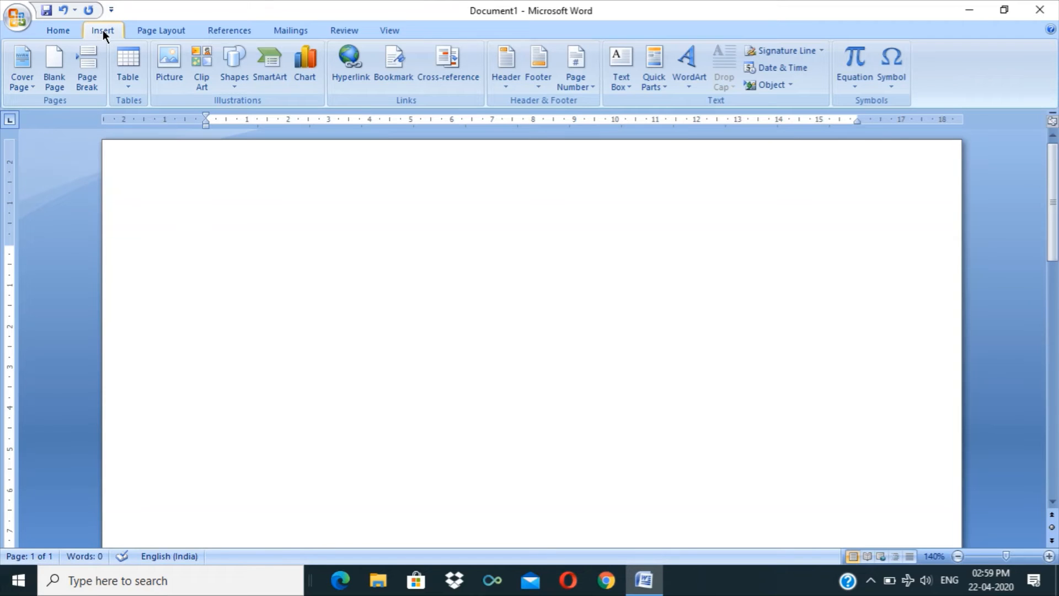
click(265, 77)
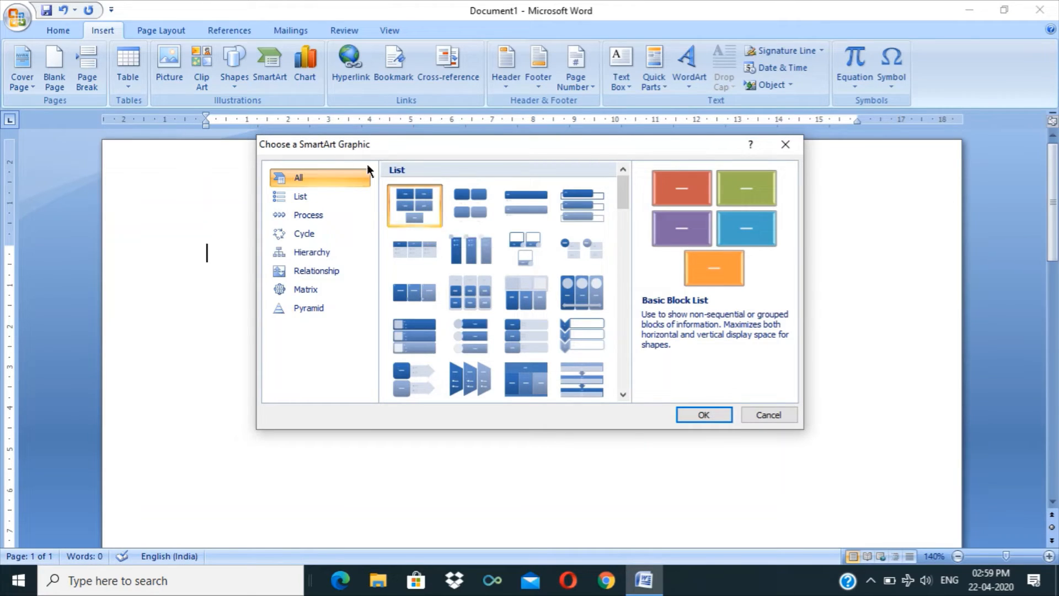
click(317, 197)
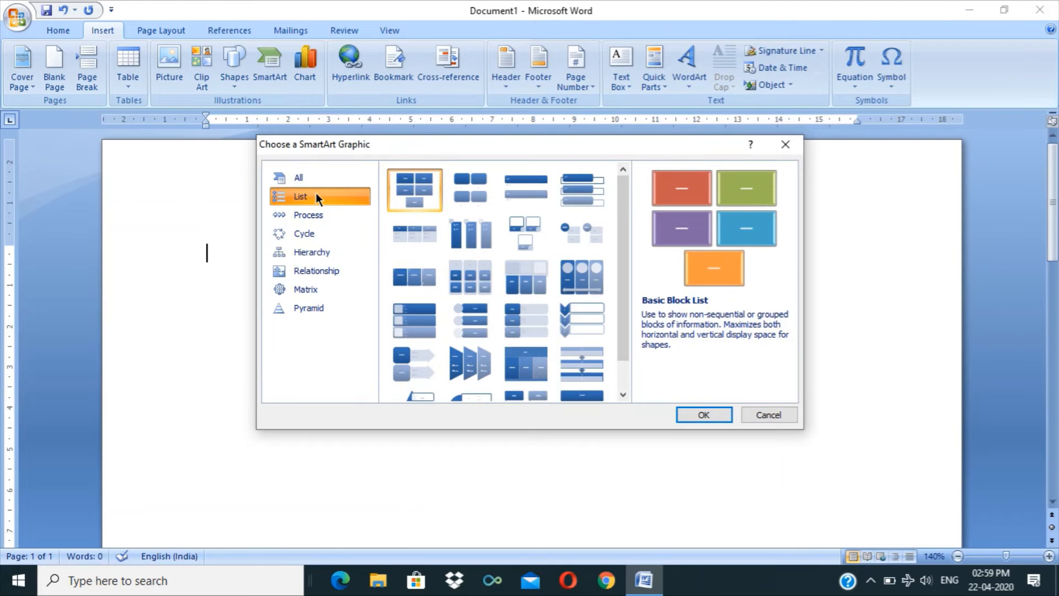
click(317, 215)
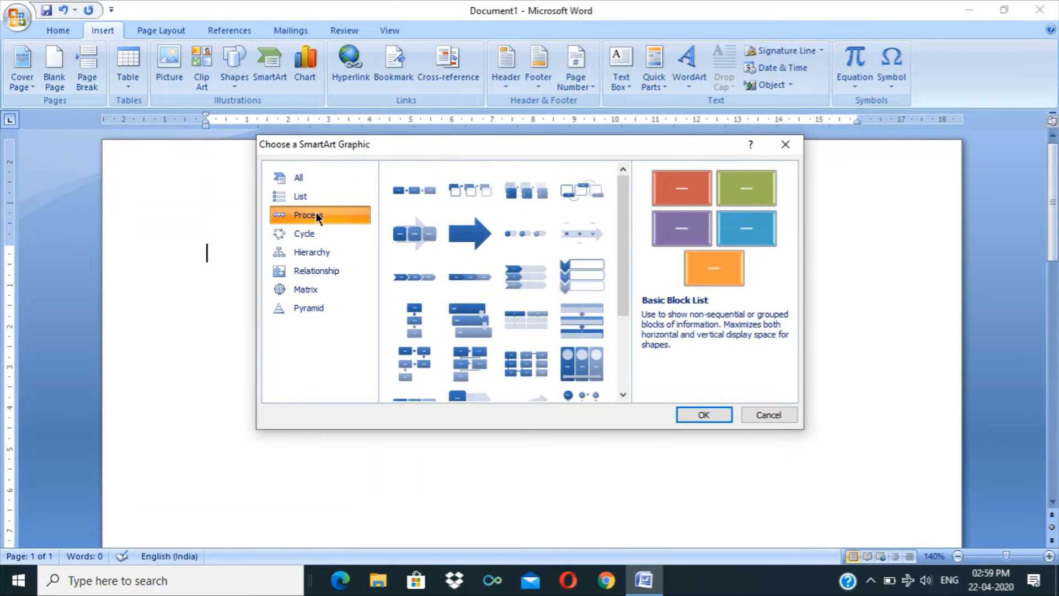
click(324, 229)
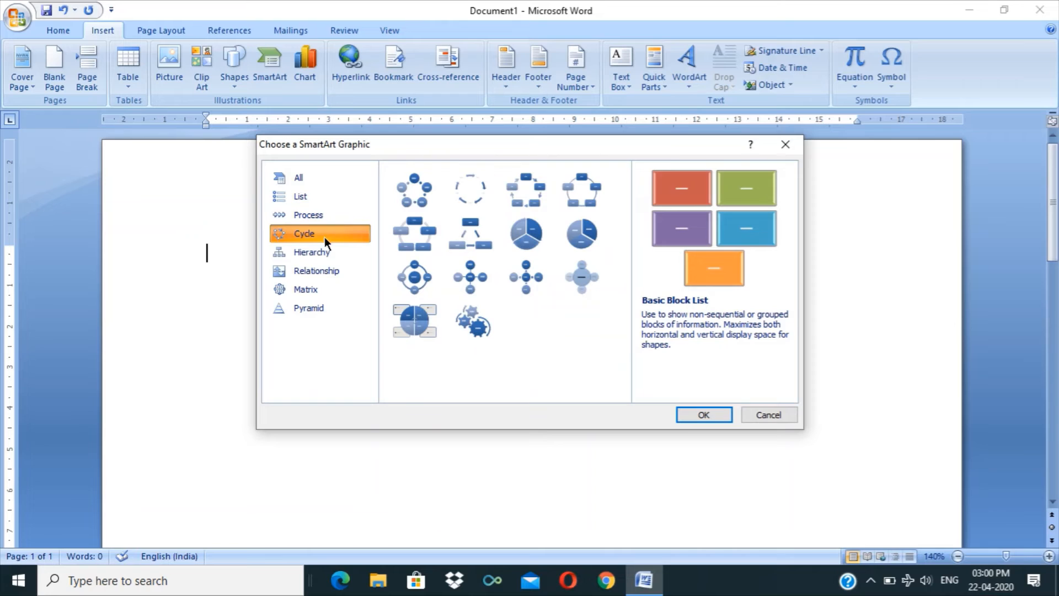
click(326, 251)
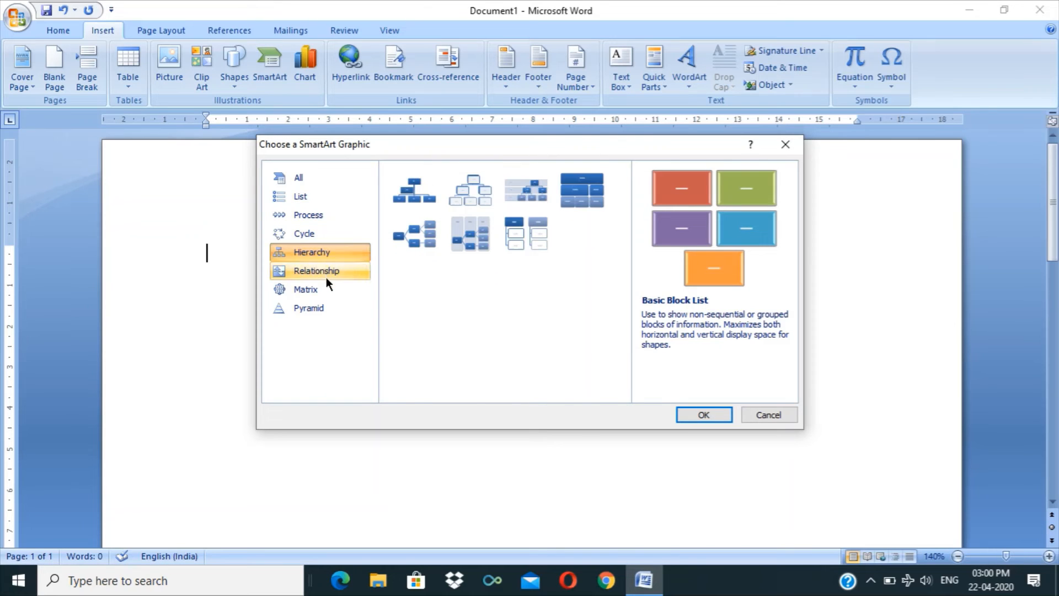
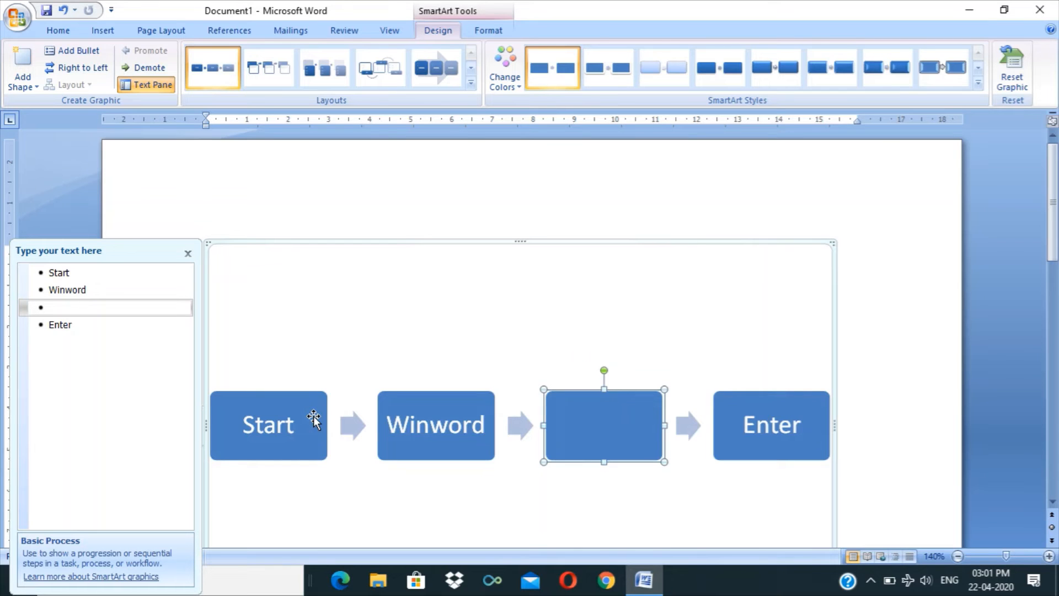
Switch the SmartArt diagram to the Continuous Picture List layout.
click(453, 72)
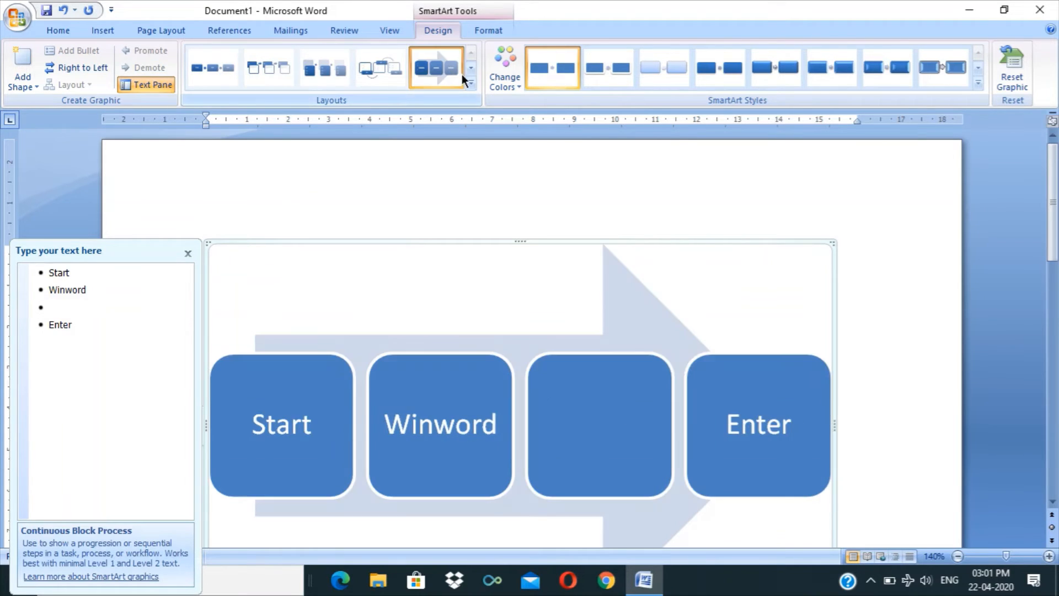
click(474, 84)
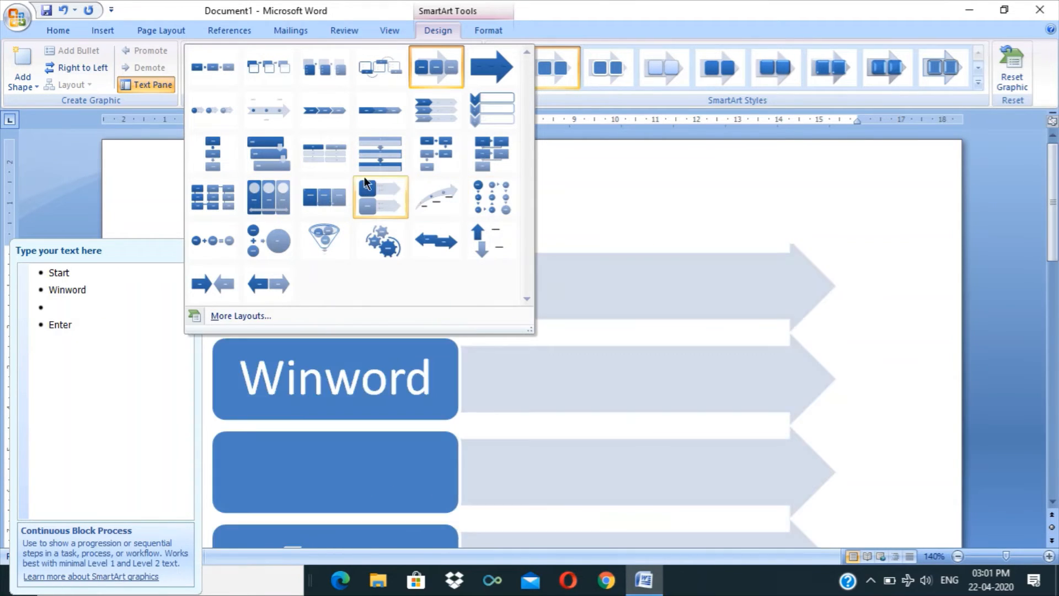
click(287, 194)
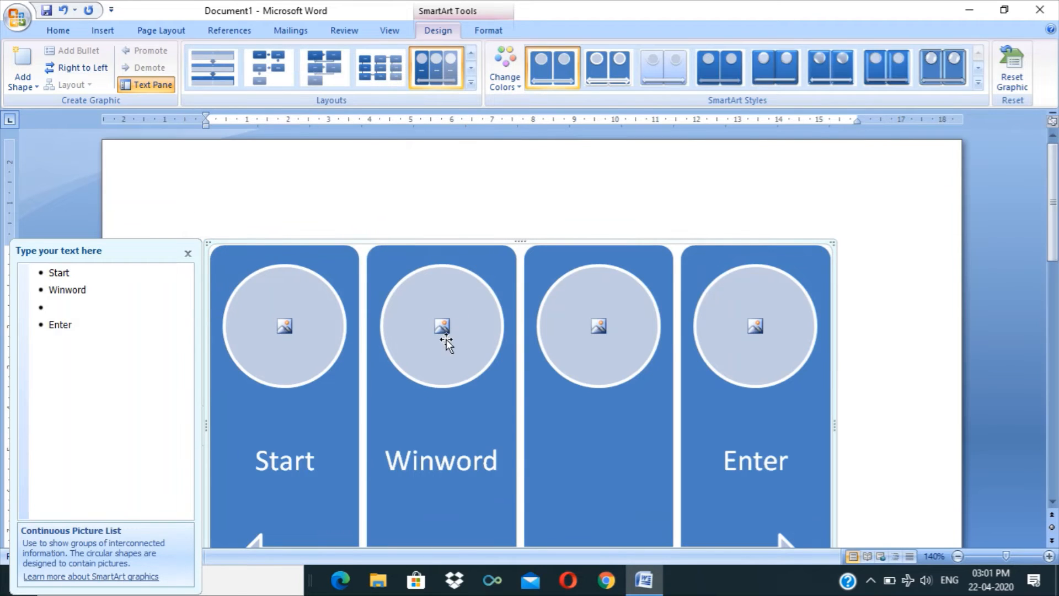
Insert the first thumbnail picture into the Winword circle.
click(443, 327)
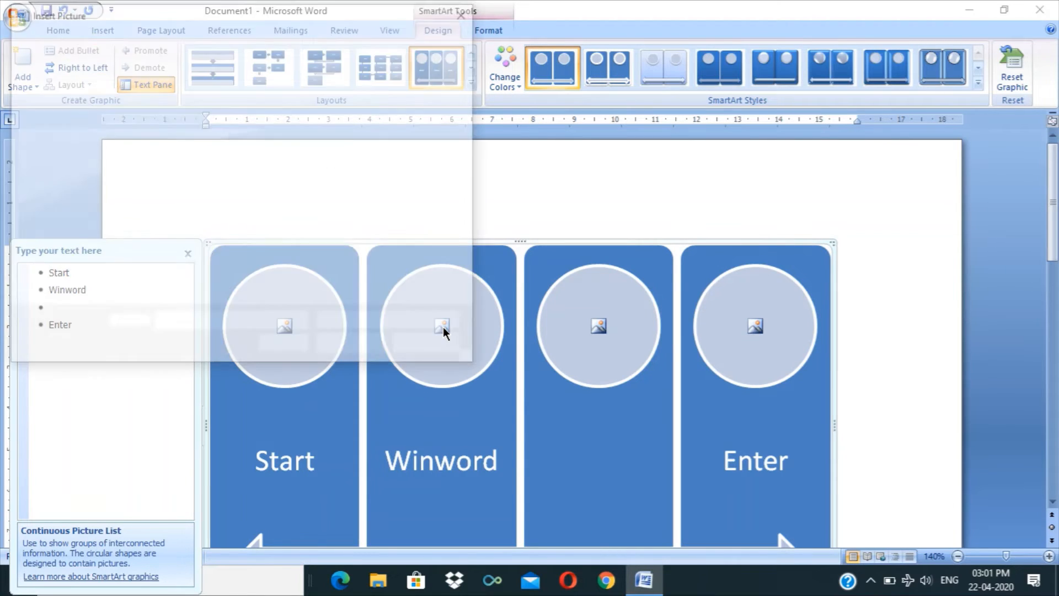
click(209, 151)
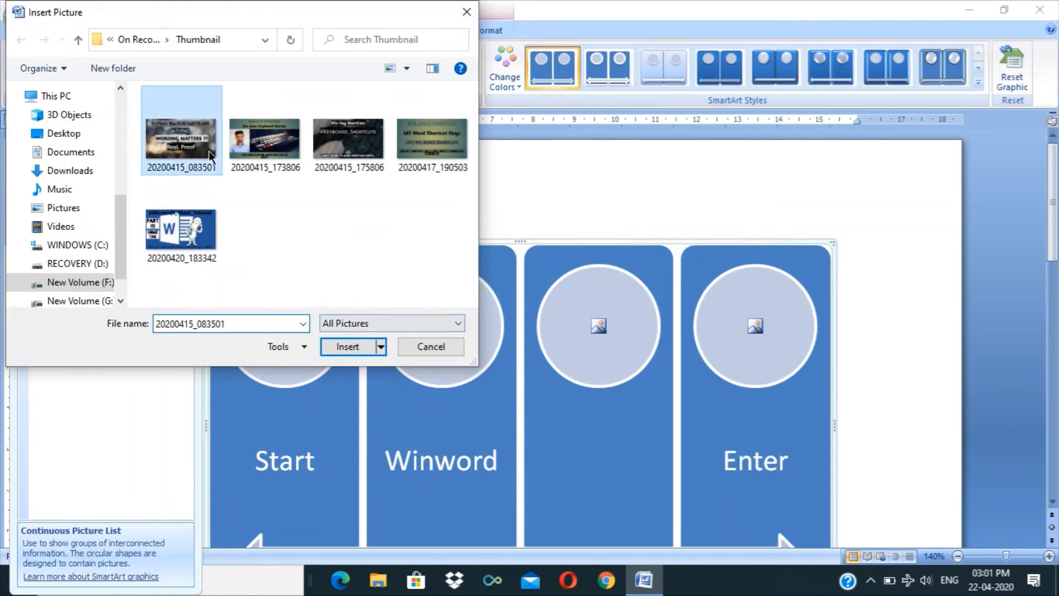
click(349, 347)
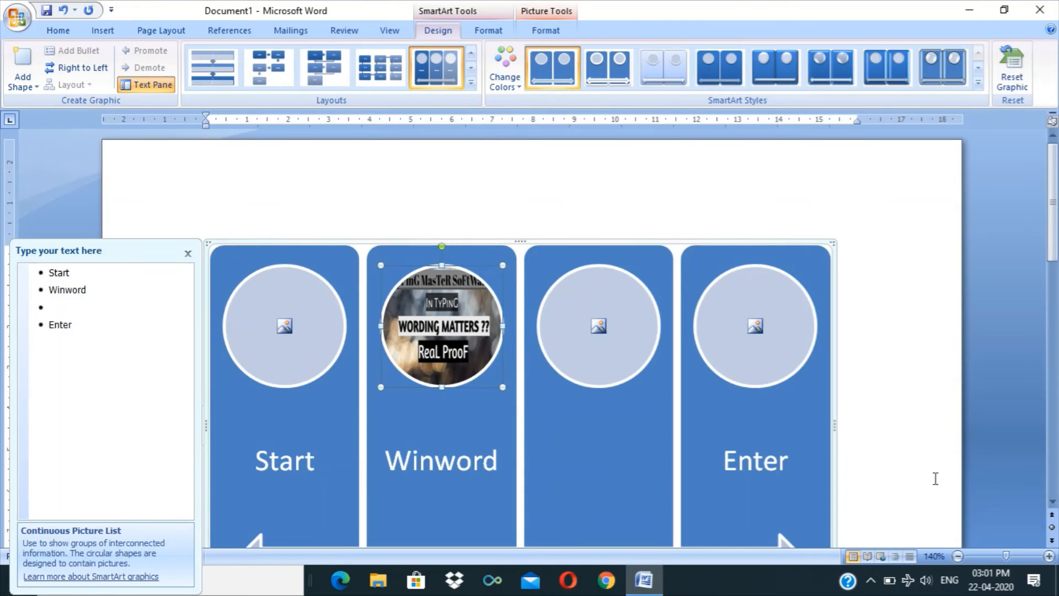
Open the picture chooser for the Start circle, then close it without inserting.
mouse_move(1052, 203)
mouse_down()
mouse_move(1053, 259)
mouse_move(1052, 222)
mouse_up()
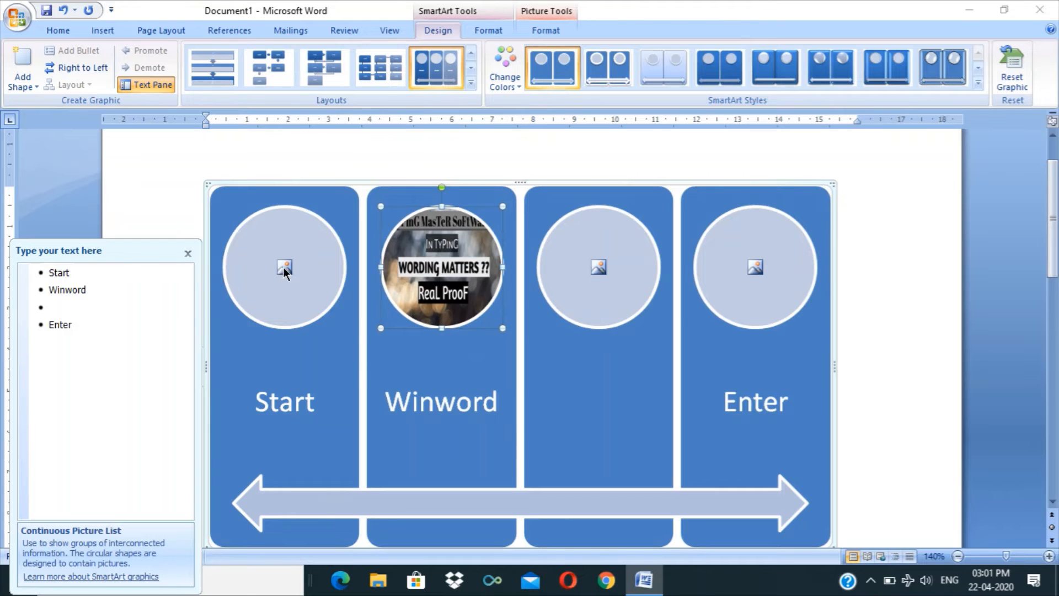
click(284, 267)
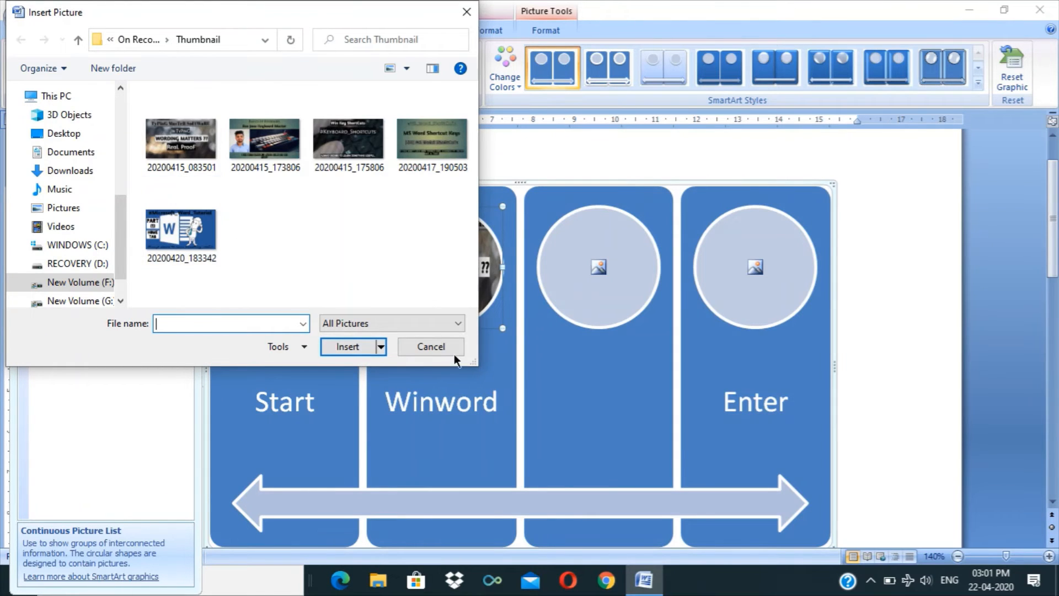
click(435, 346)
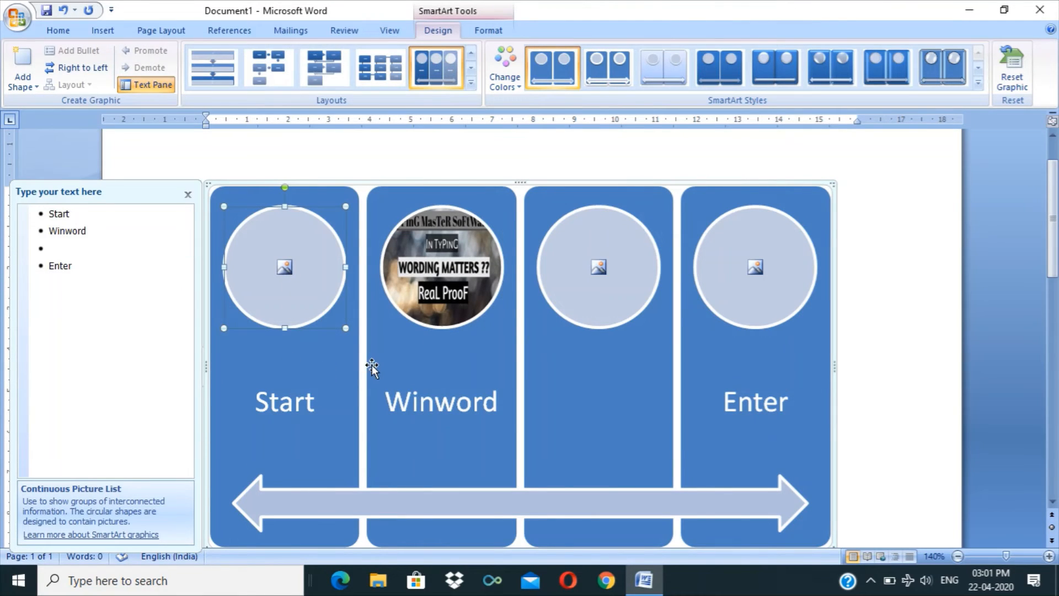
Apply the last, beveled 3-D SmartArt style to the diagram.
scroll(1055, 230, up, 1)
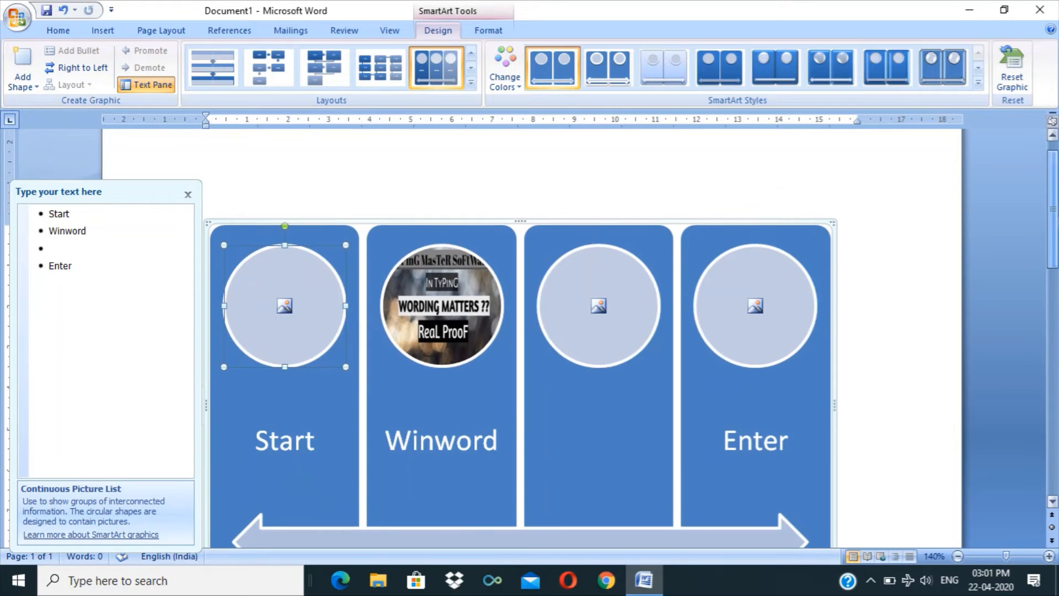
click(822, 62)
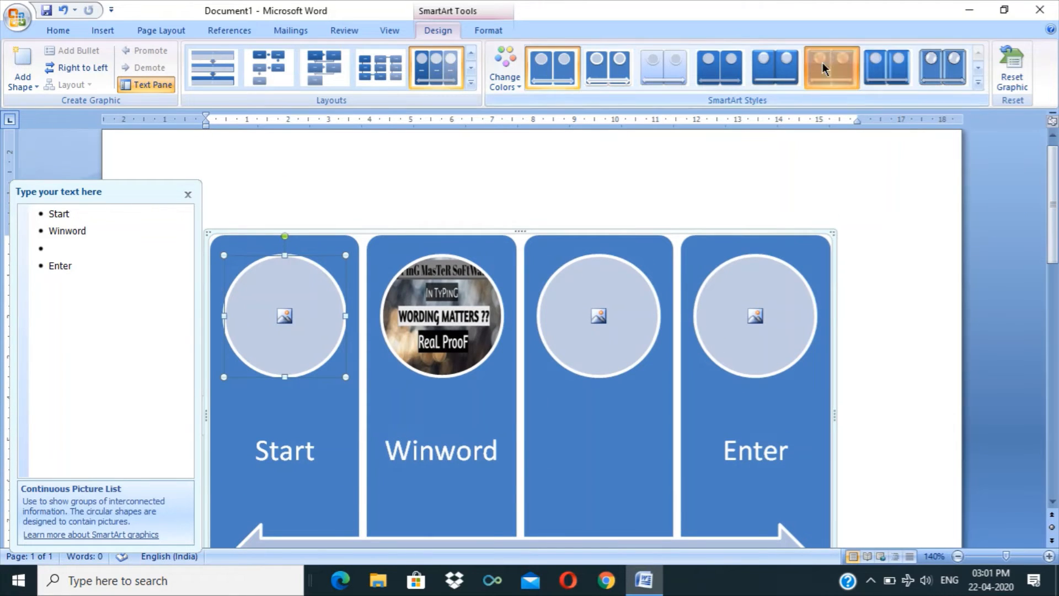
click(948, 69)
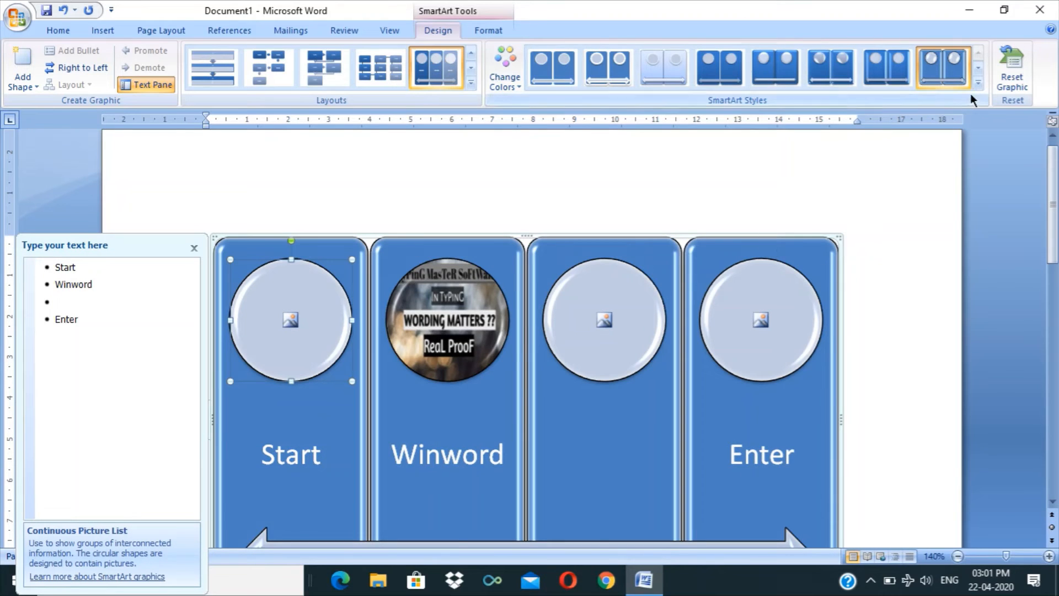
Recolour the diagram, trying orange-red before settling on dark blue Primary Theme Colors.
click(511, 80)
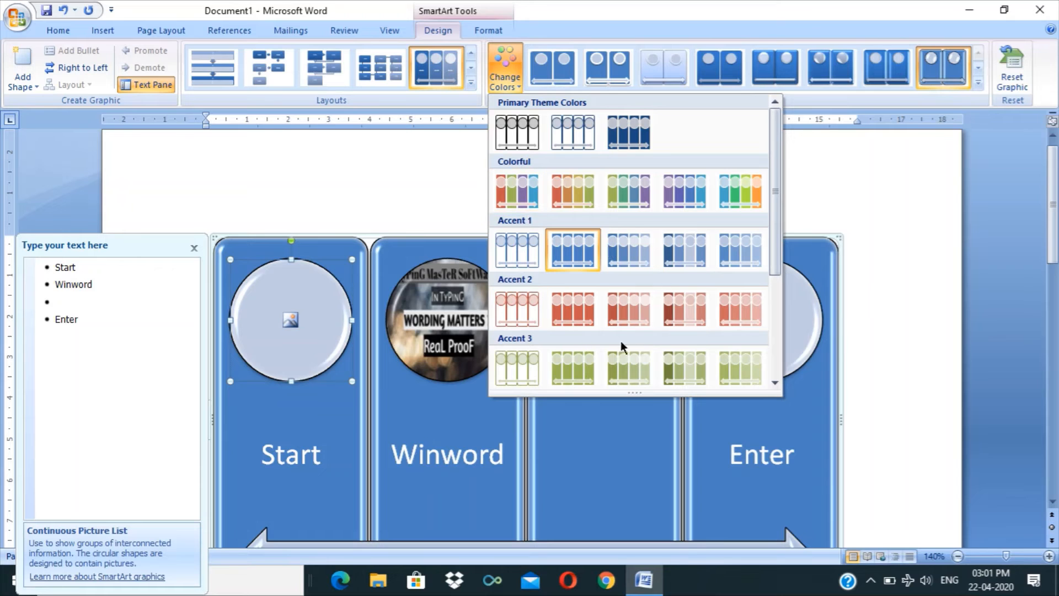
click(621, 317)
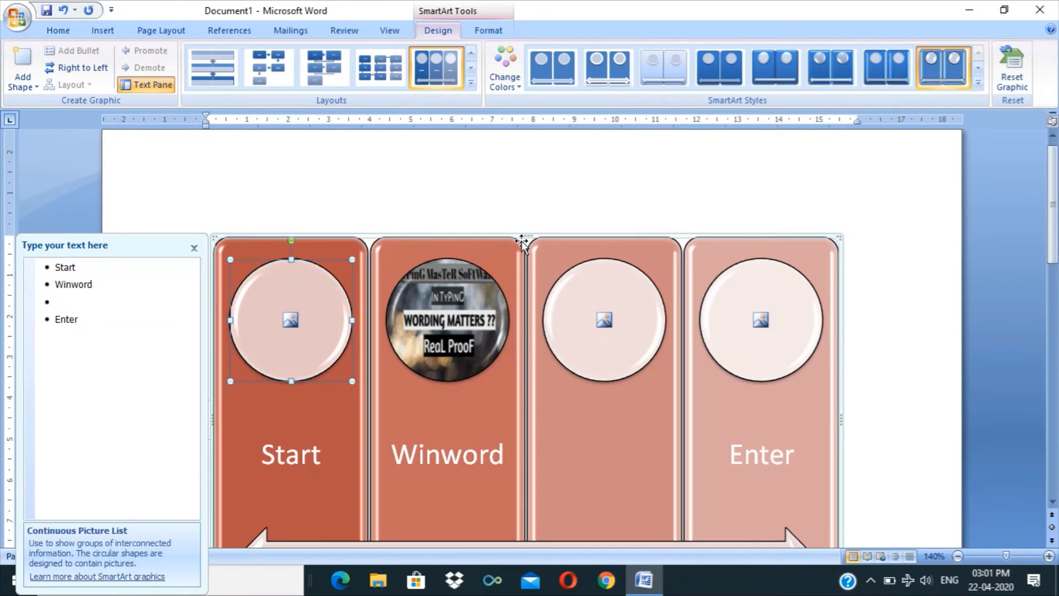
click(512, 78)
click(636, 133)
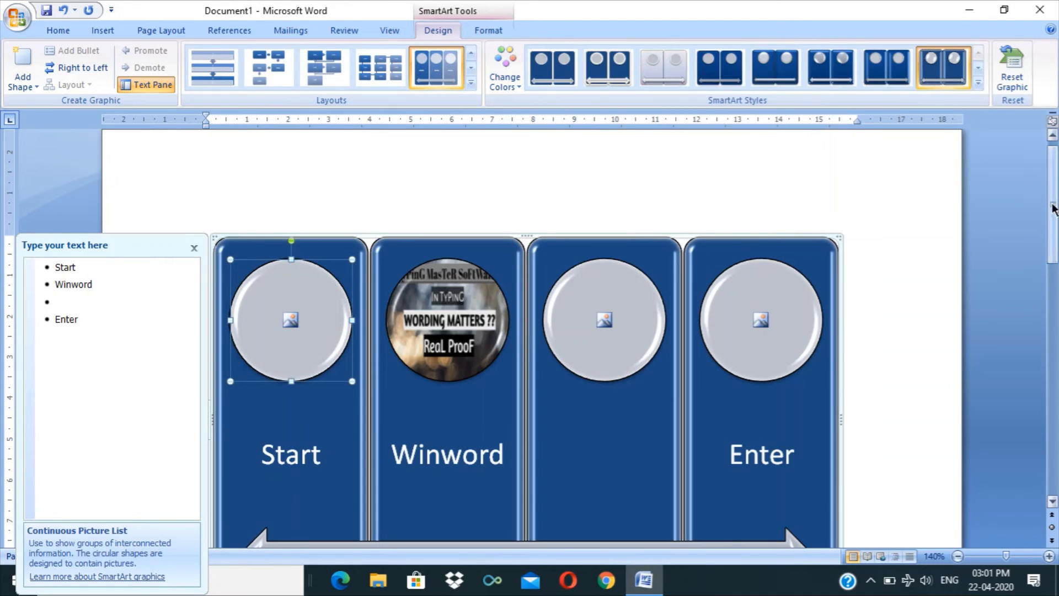
scroll(1051, 209, down, 3)
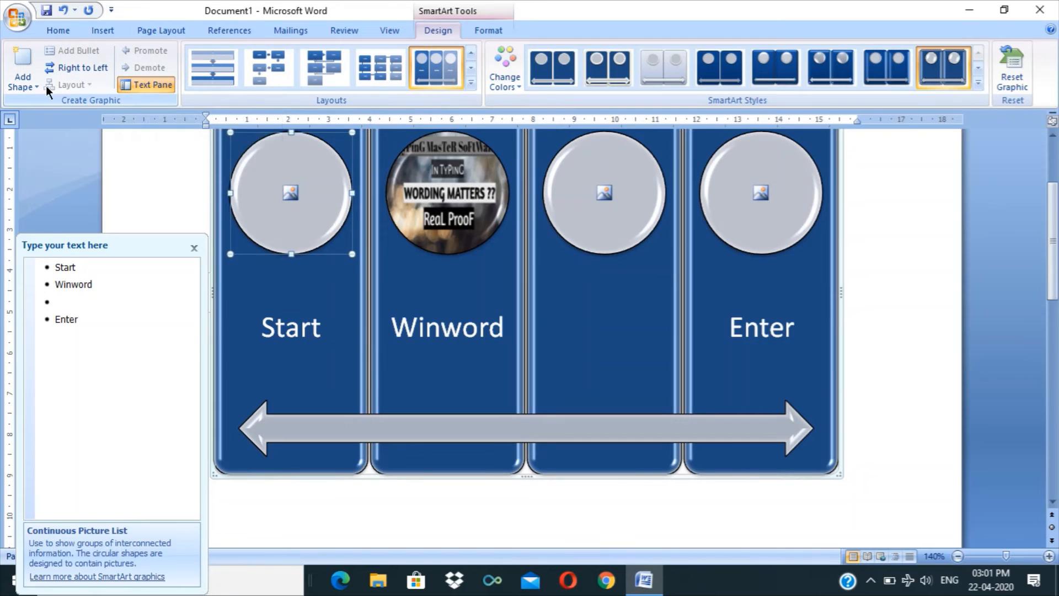
click(11, 88)
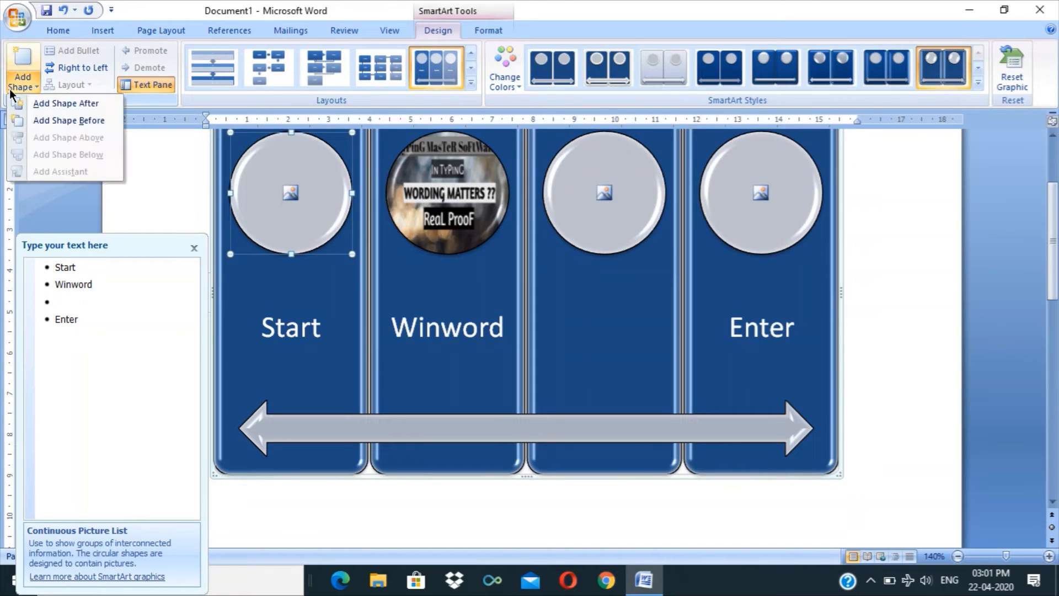
click(908, 318)
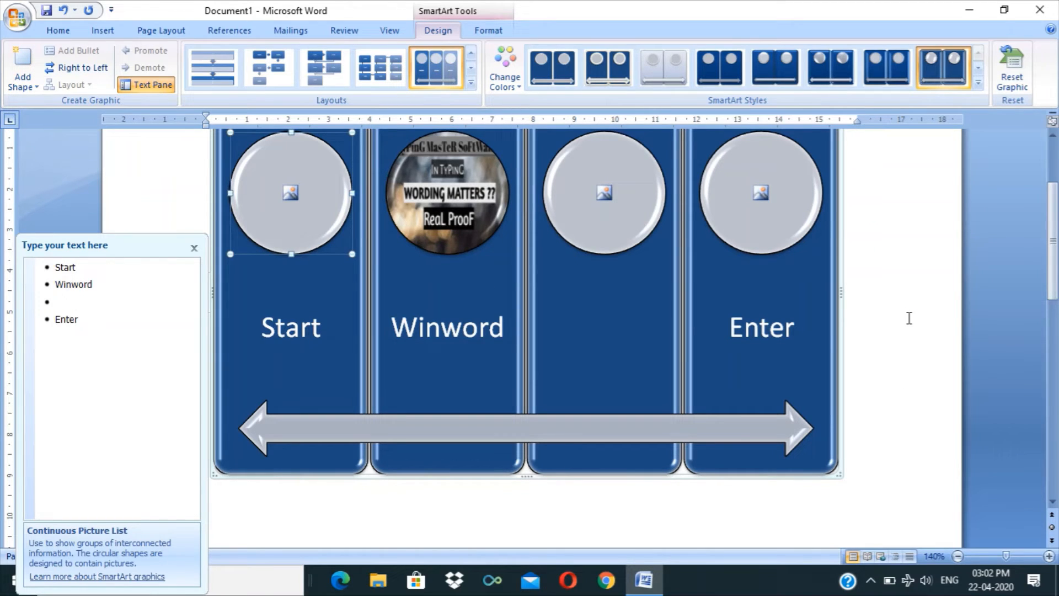
mouse_move(1055, 281)
mouse_down()
mouse_move(1055, 254)
mouse_move(1056, 271)
mouse_up()
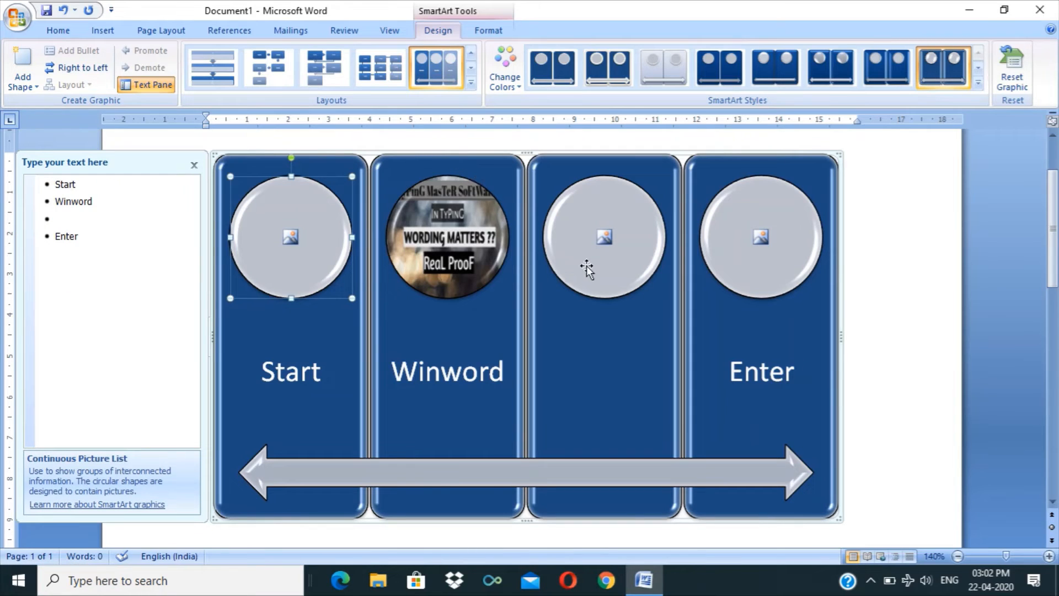
right_click(587, 359)
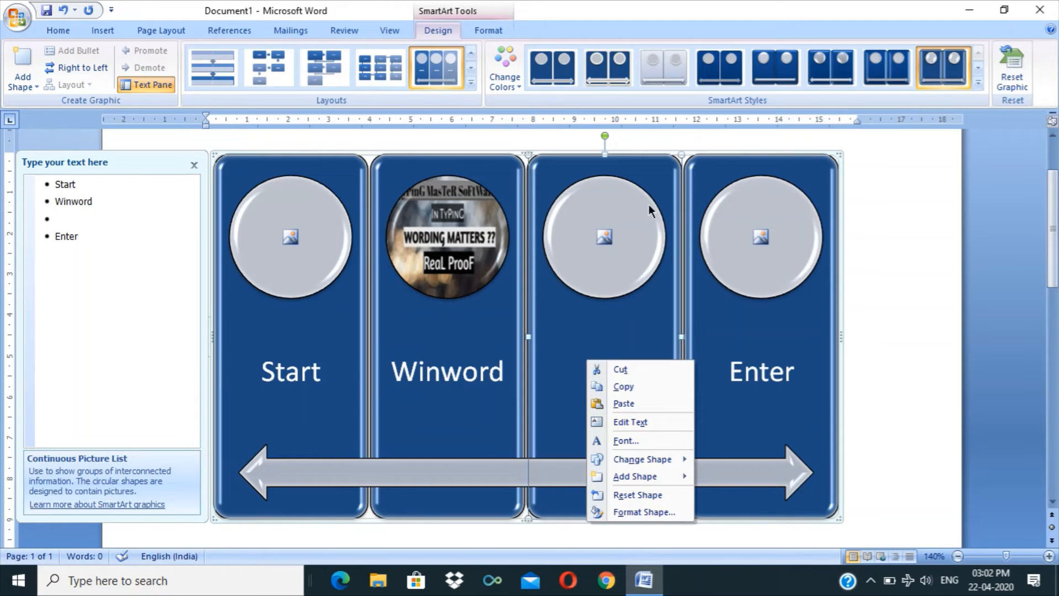
click(457, 251)
drag(459, 220, 452, 238)
click(485, 29)
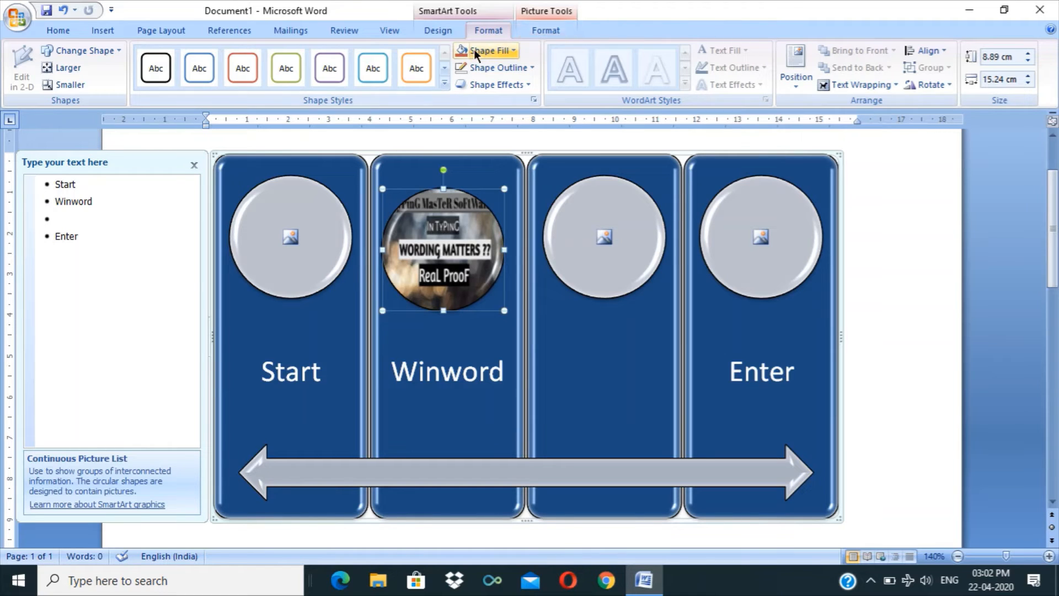
Delete the Start and Winword columns from the diagram.
click(425, 32)
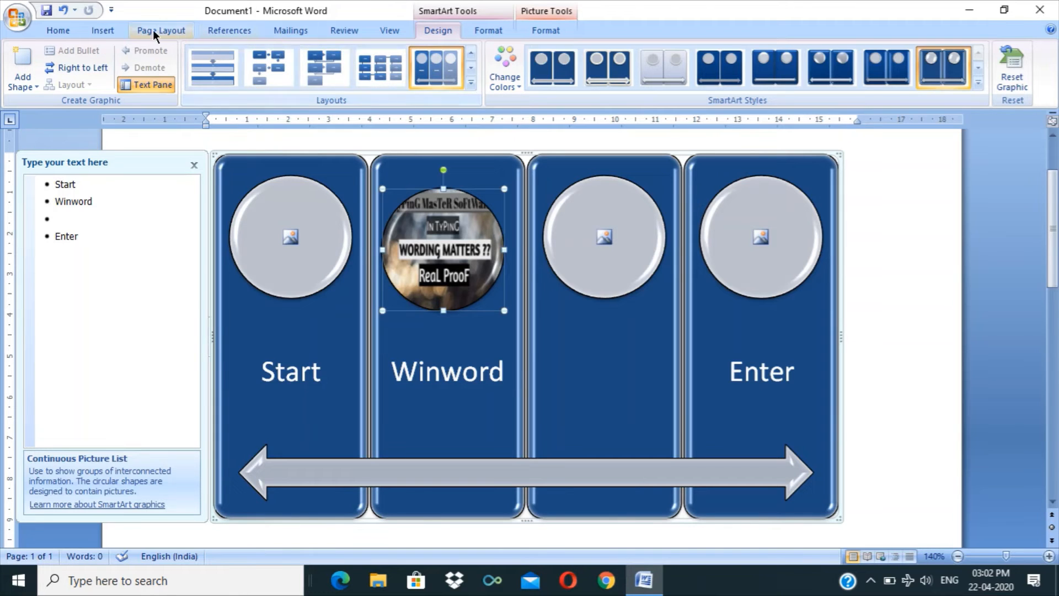
click(918, 346)
click(243, 165)
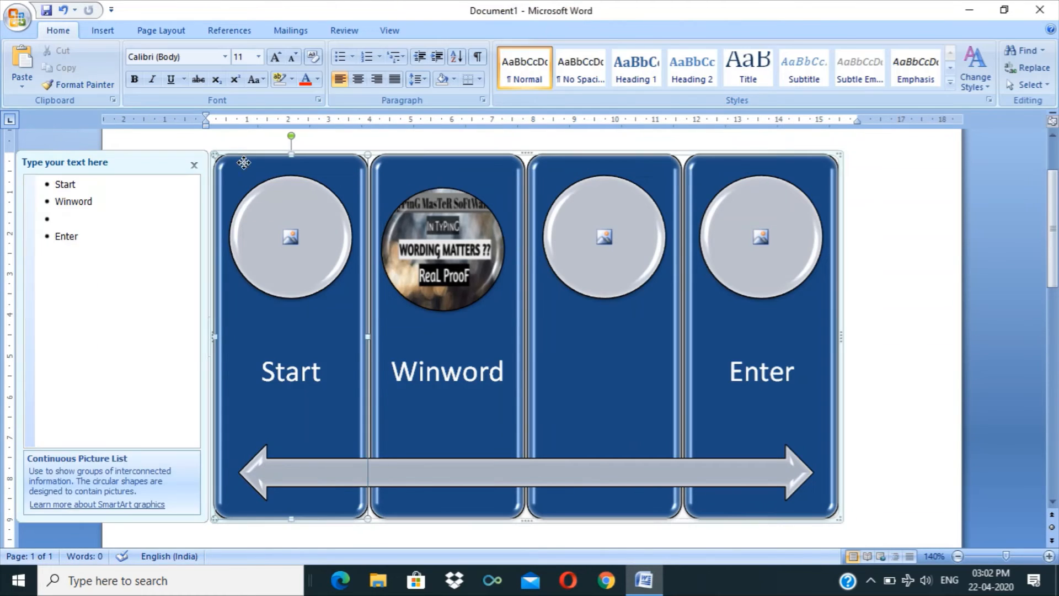
key(Delete)
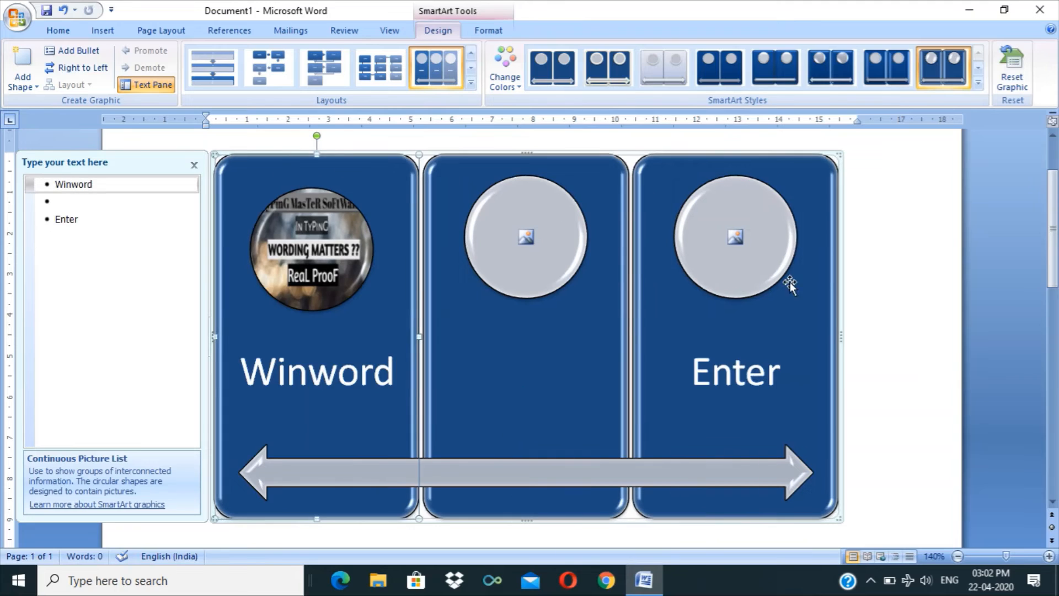
key(Delete)
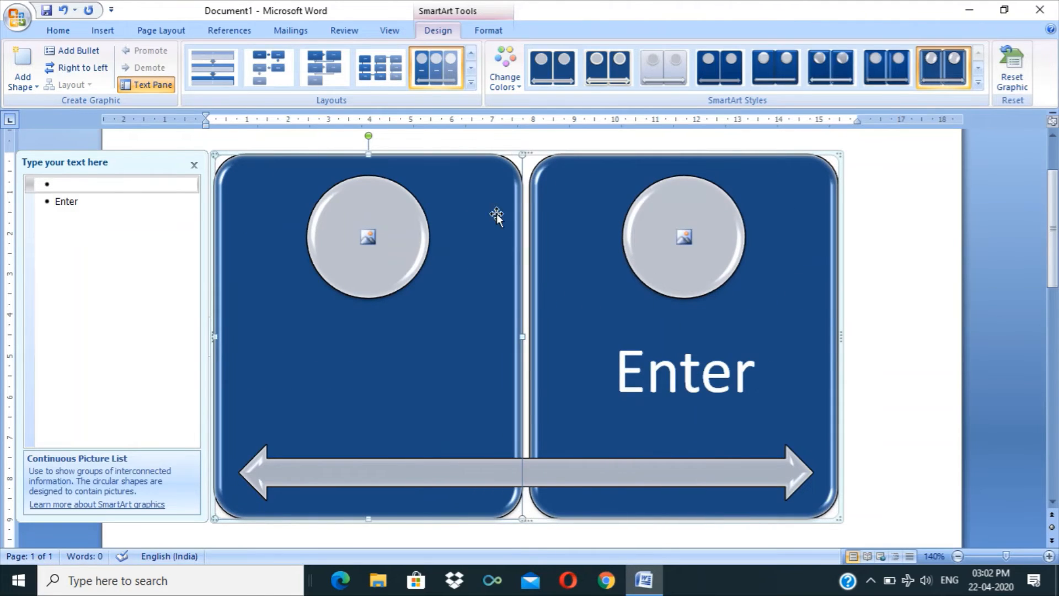
Copy the remaining left column, then cut the whole diagram off the page.
right_click(398, 156)
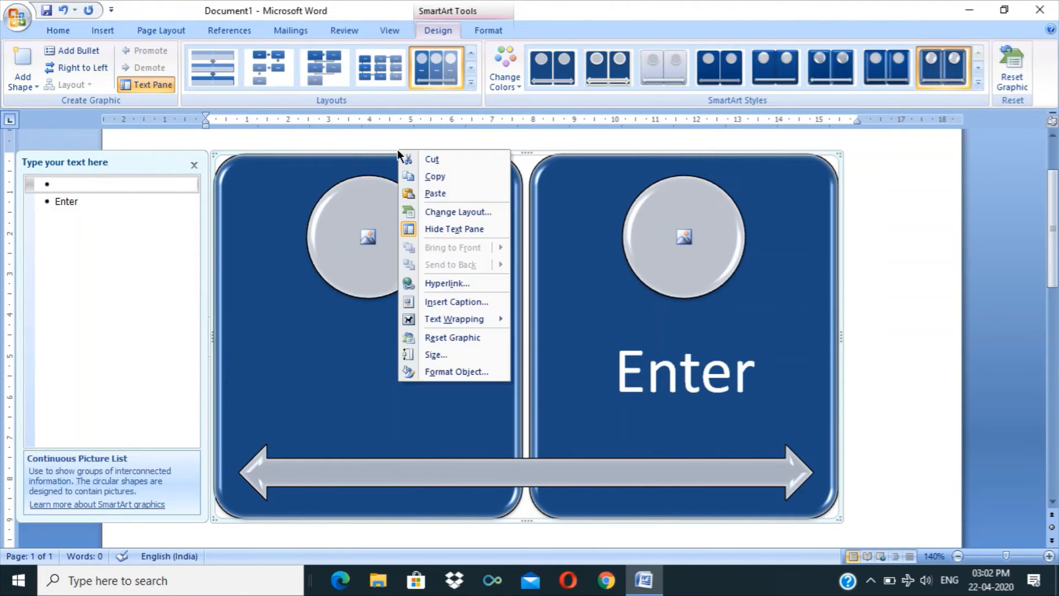
click(471, 175)
right_click(431, 155)
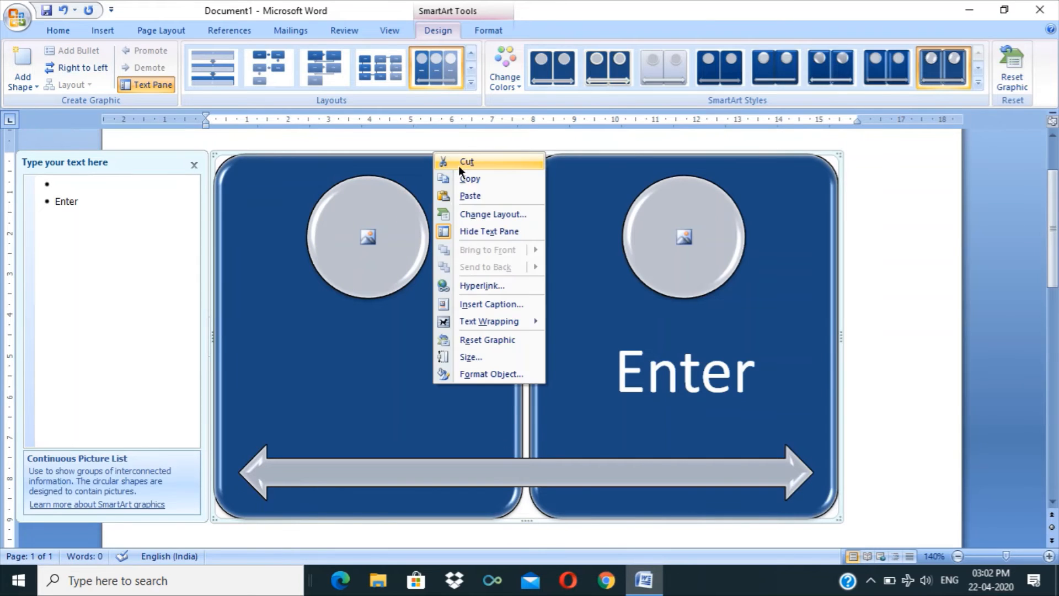
click(458, 164)
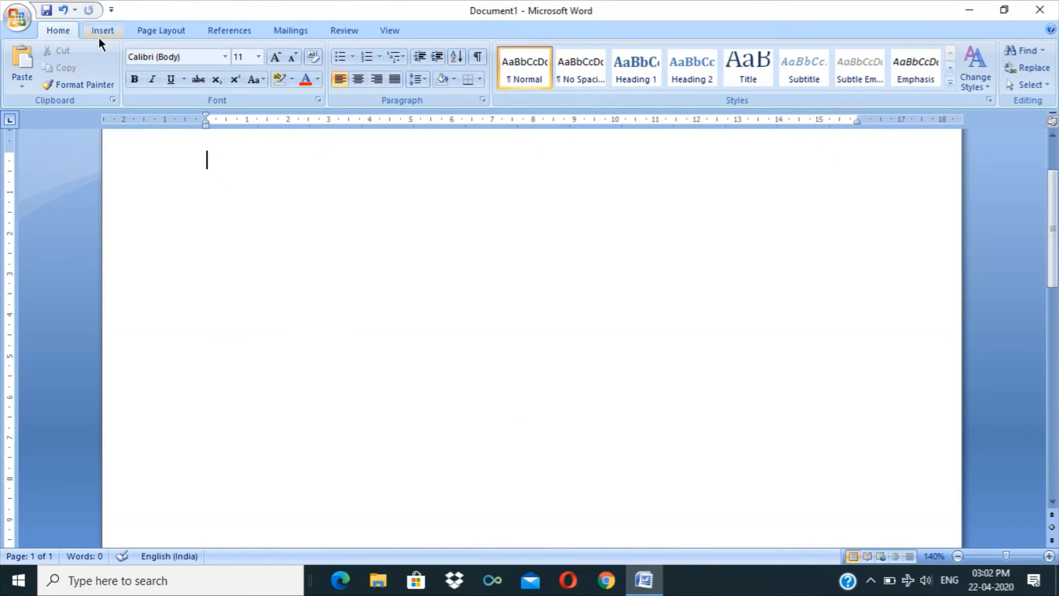
Insert a Cycle > Basic Pie SmartArt and select its left wedge's [Text] placeholder.
click(104, 34)
click(237, 88)
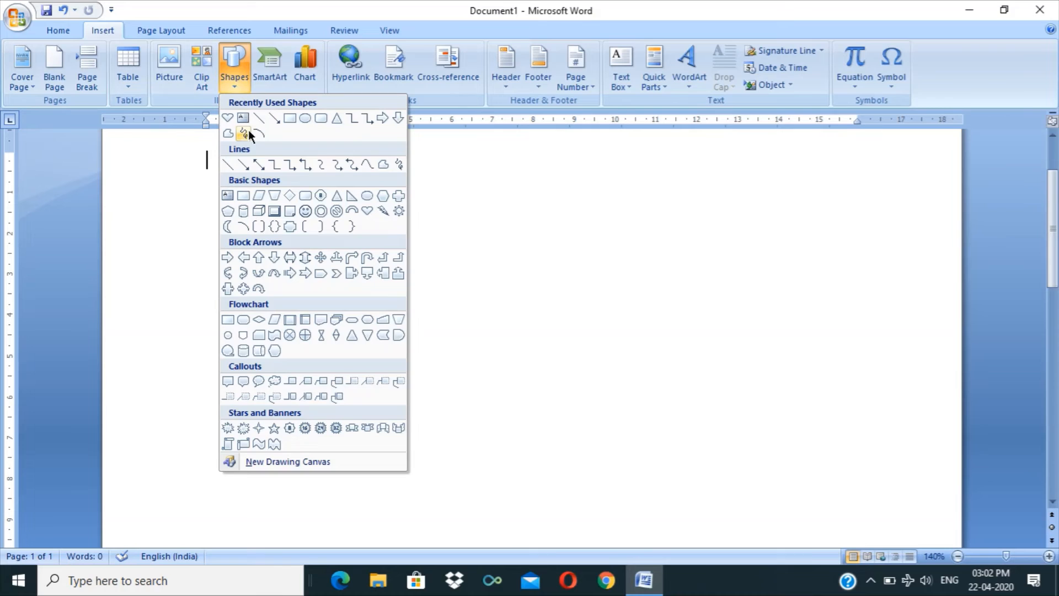
click(264, 85)
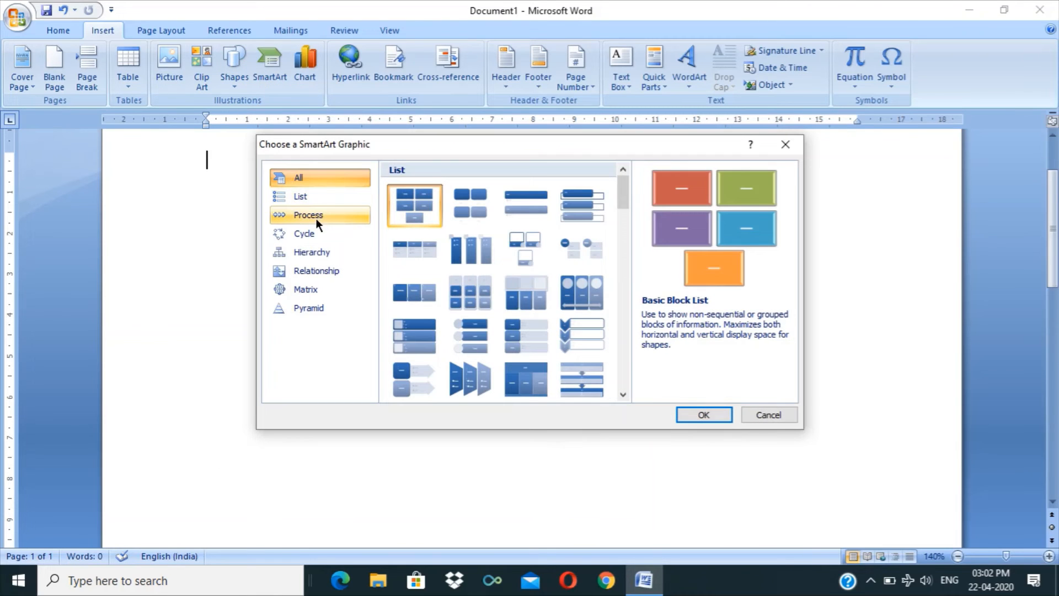
click(315, 227)
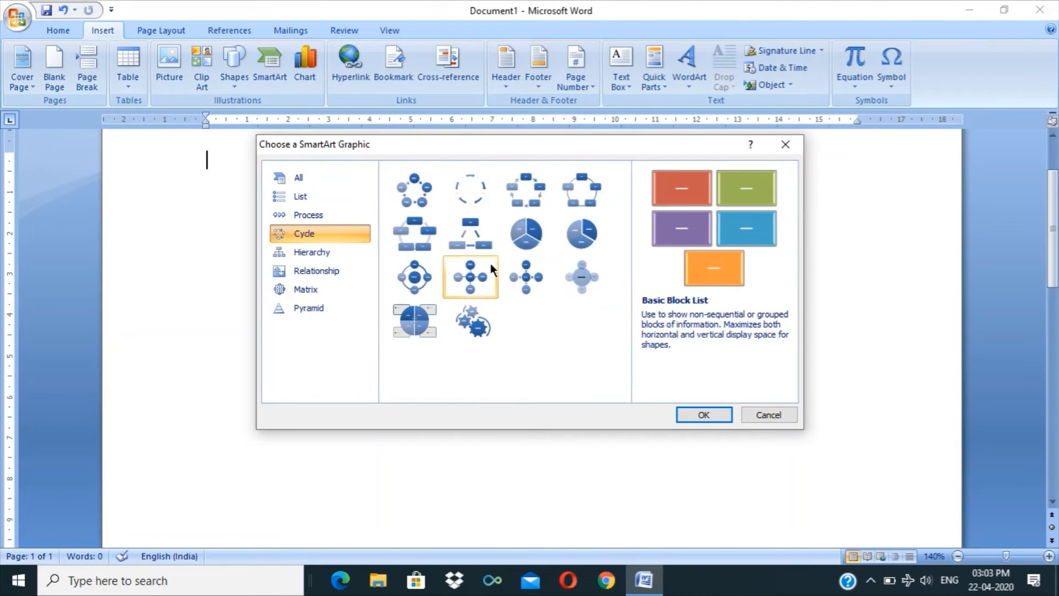
click(581, 240)
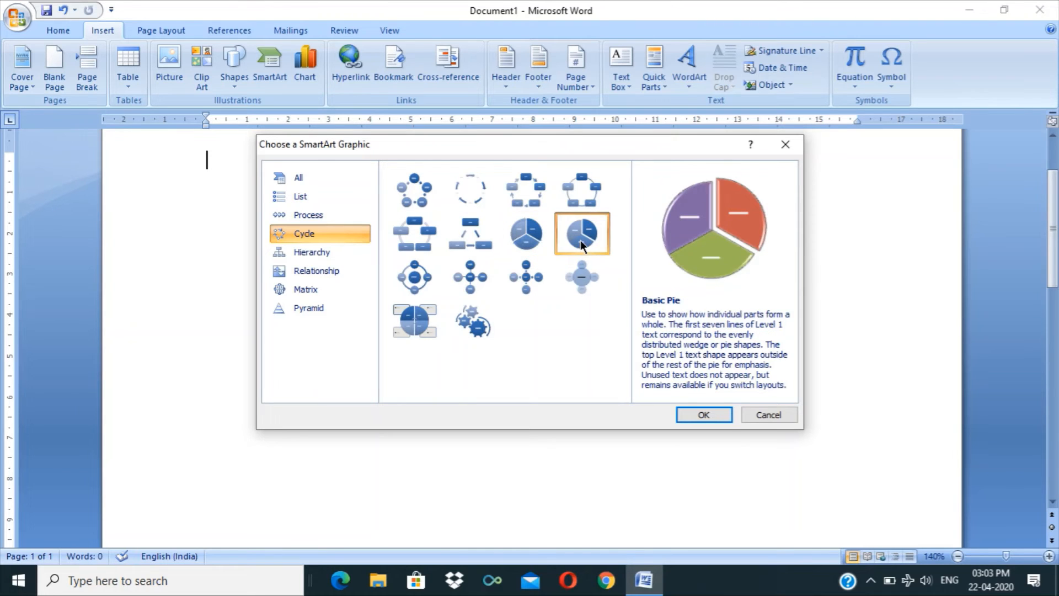
click(723, 416)
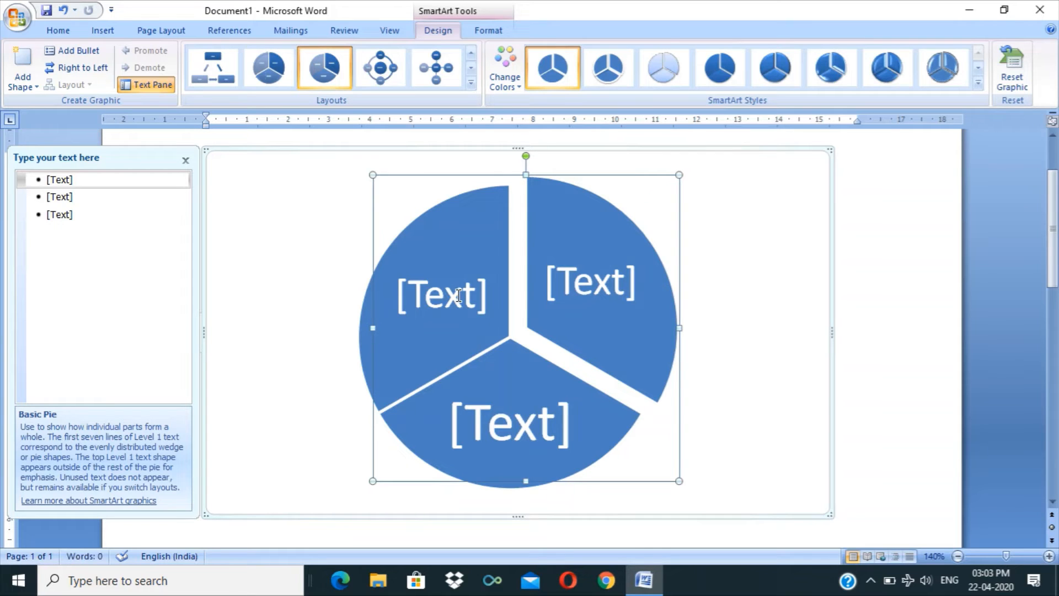
click(458, 295)
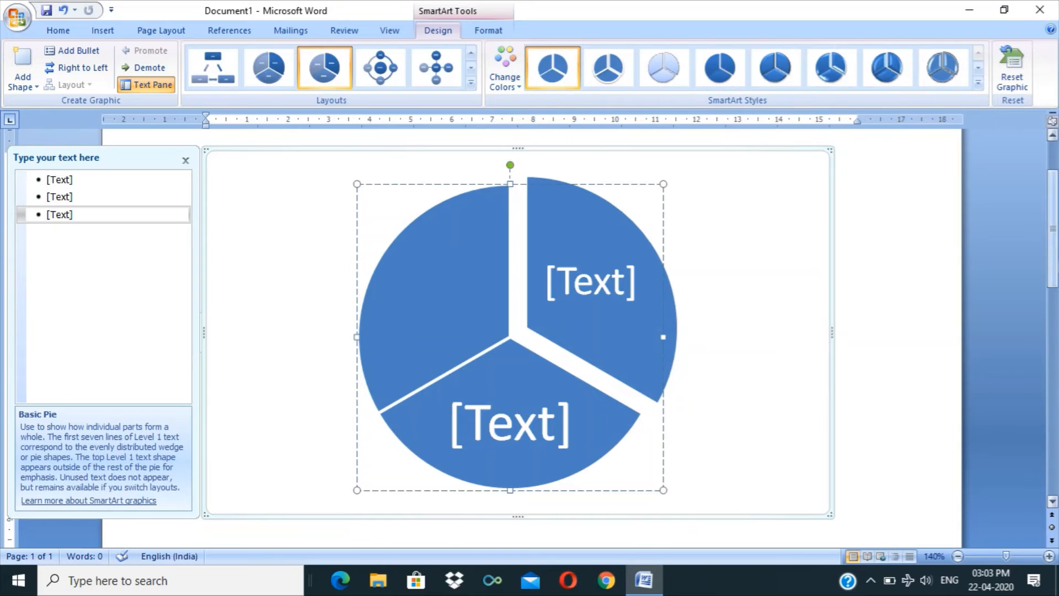
scroll(1053, 359, up, 3)
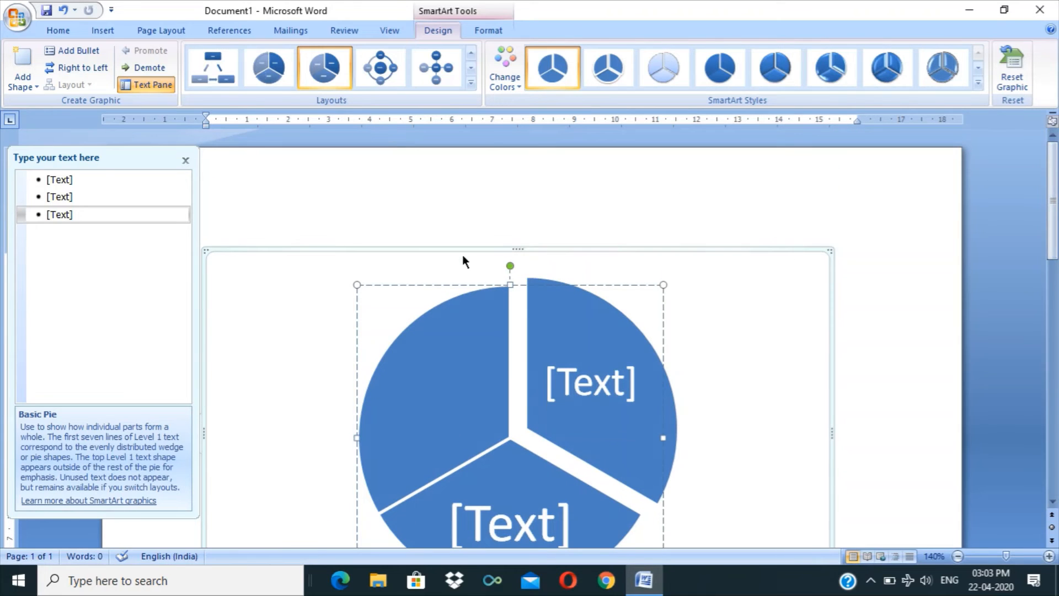
Cut the pie diagram and insert a Basic Pyramid SmartArt in its place.
right_click(444, 249)
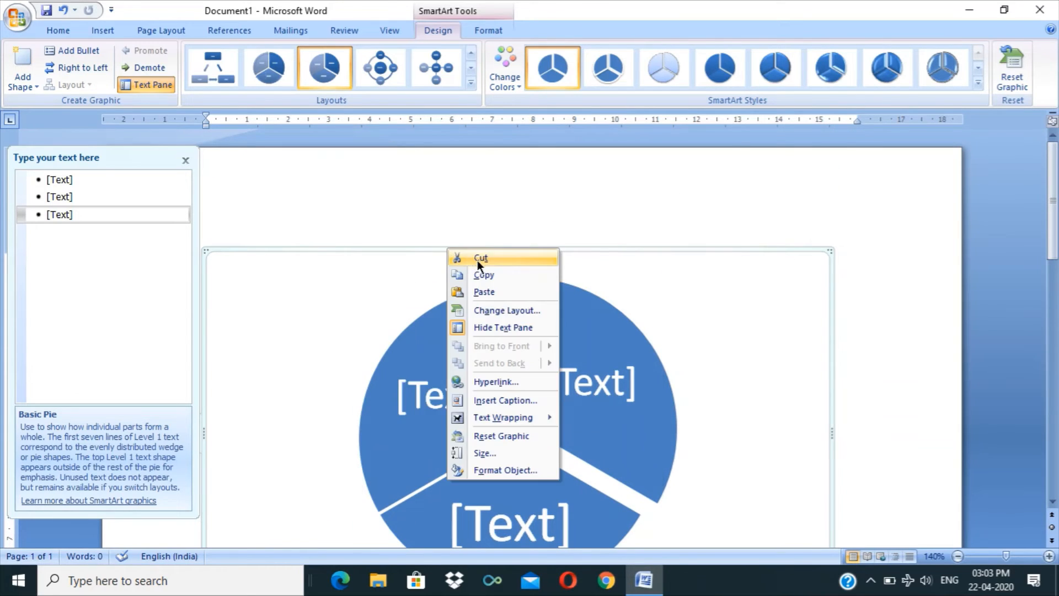
click(478, 259)
click(102, 30)
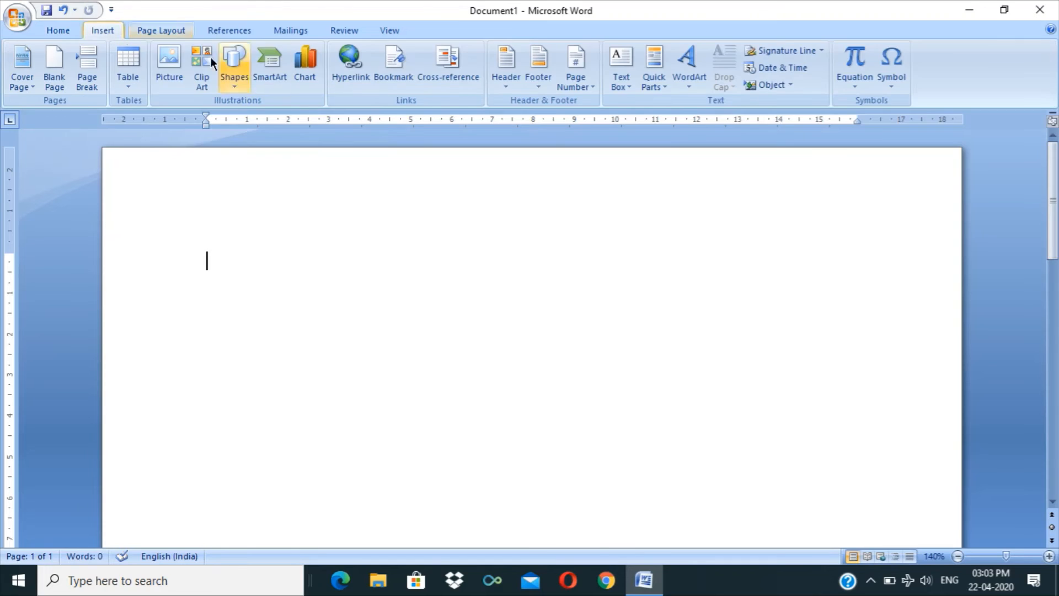
click(262, 84)
click(346, 284)
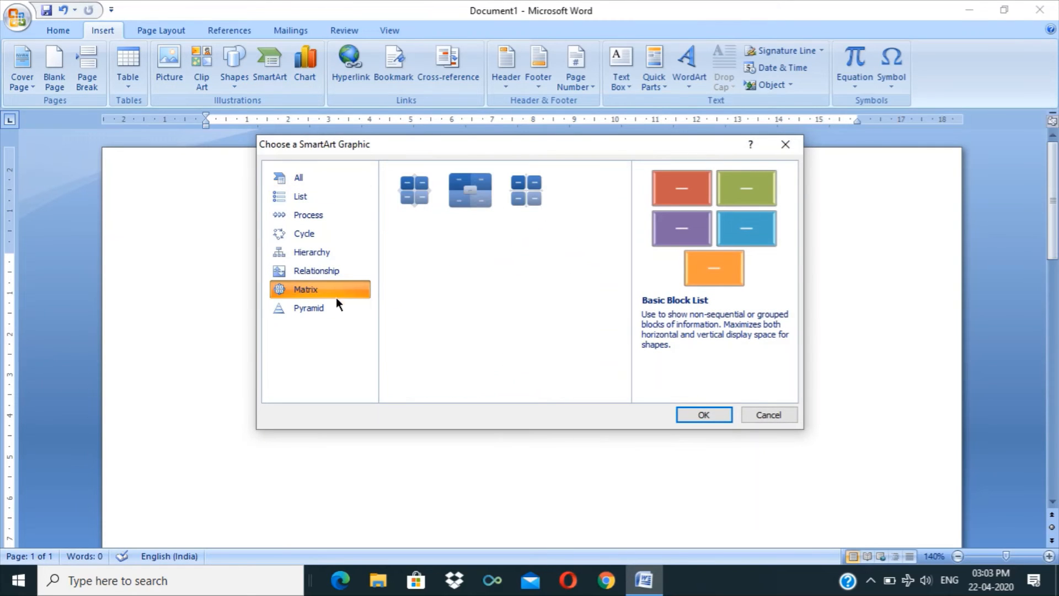
click(336, 302)
click(471, 190)
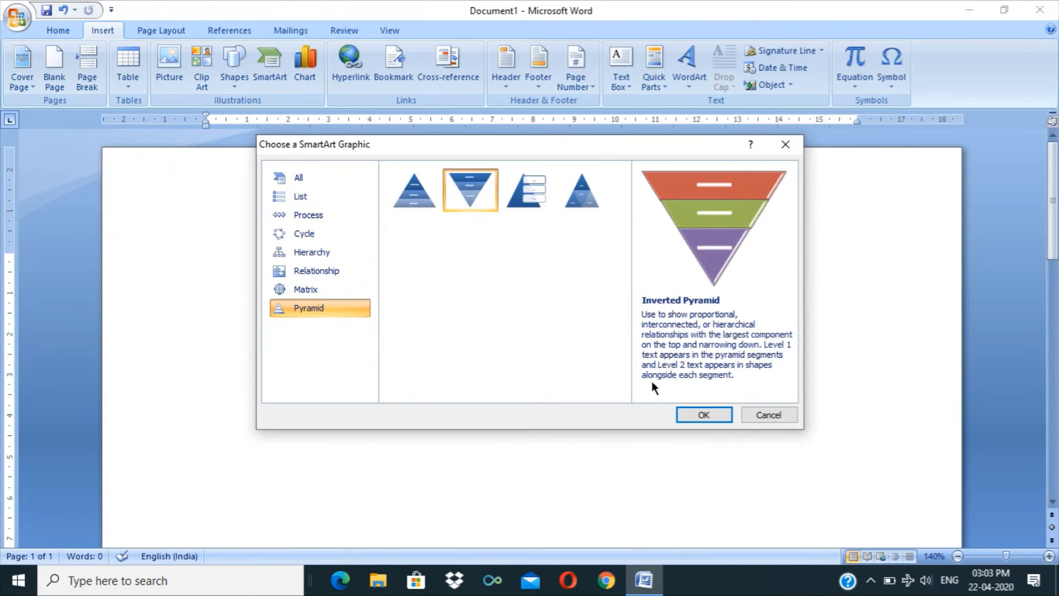
click(415, 193)
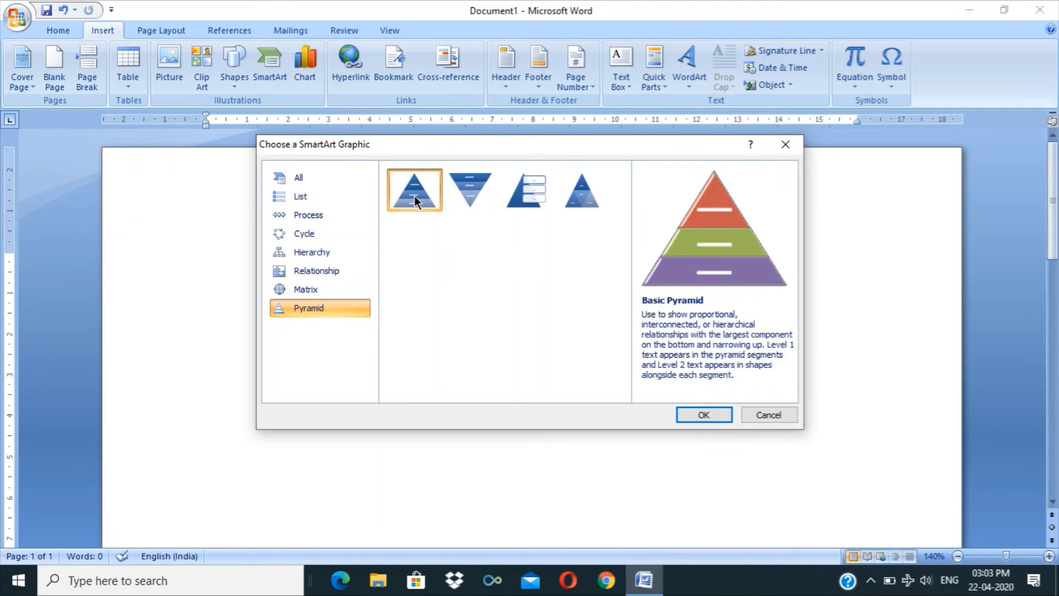
click(724, 415)
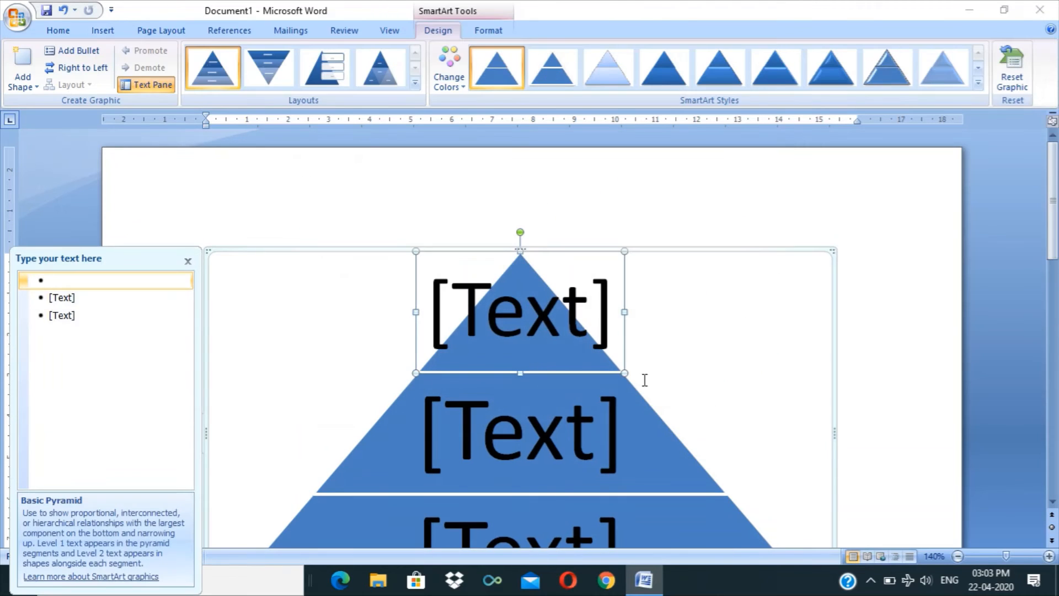
Make the pyramid narrower and shorter, set In Front of Text wrapping, and nudge it right.
scroll(790, 393, down, 5)
scroll(790, 393, up, 3)
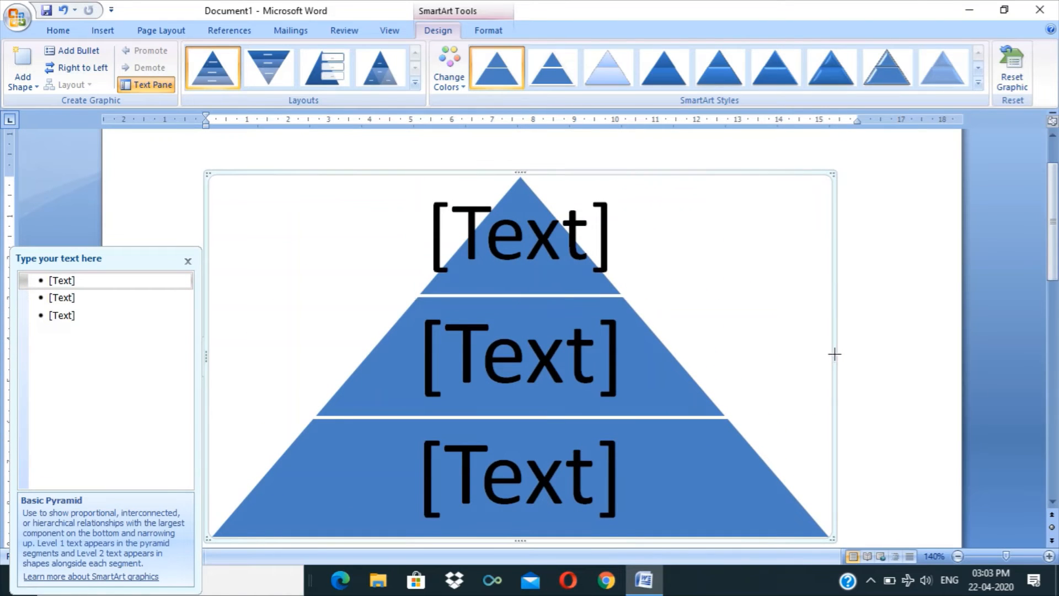
drag(832, 349, 685, 331)
drag(447, 166, 448, 290)
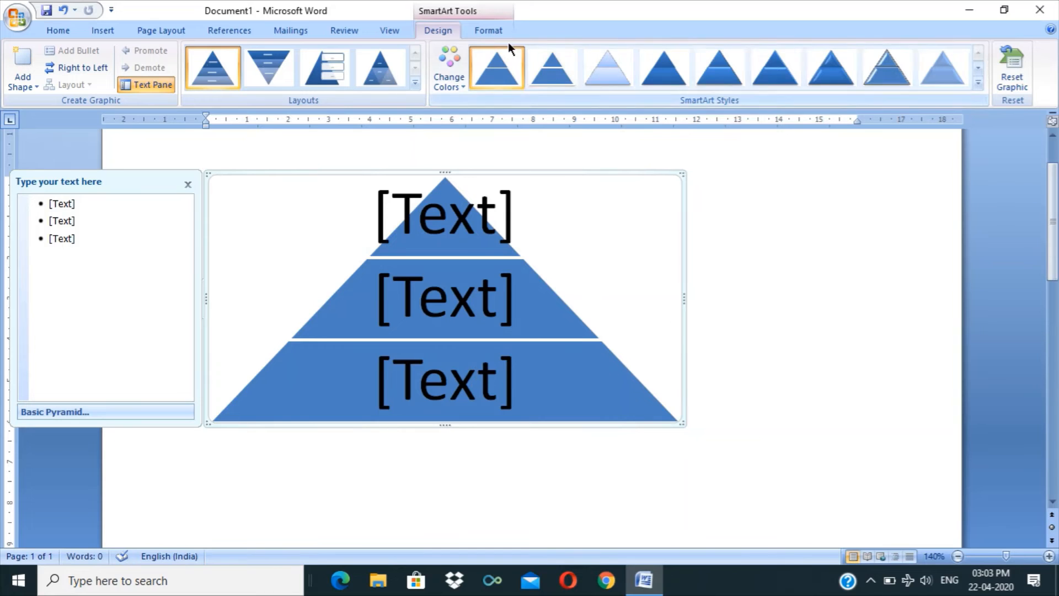
click(490, 31)
click(831, 86)
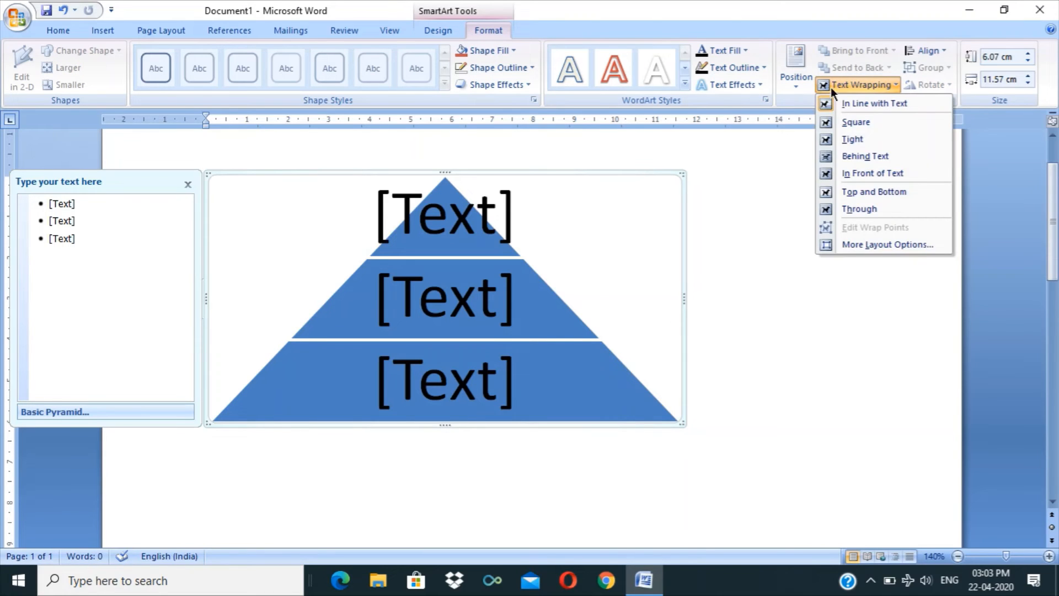
click(845, 176)
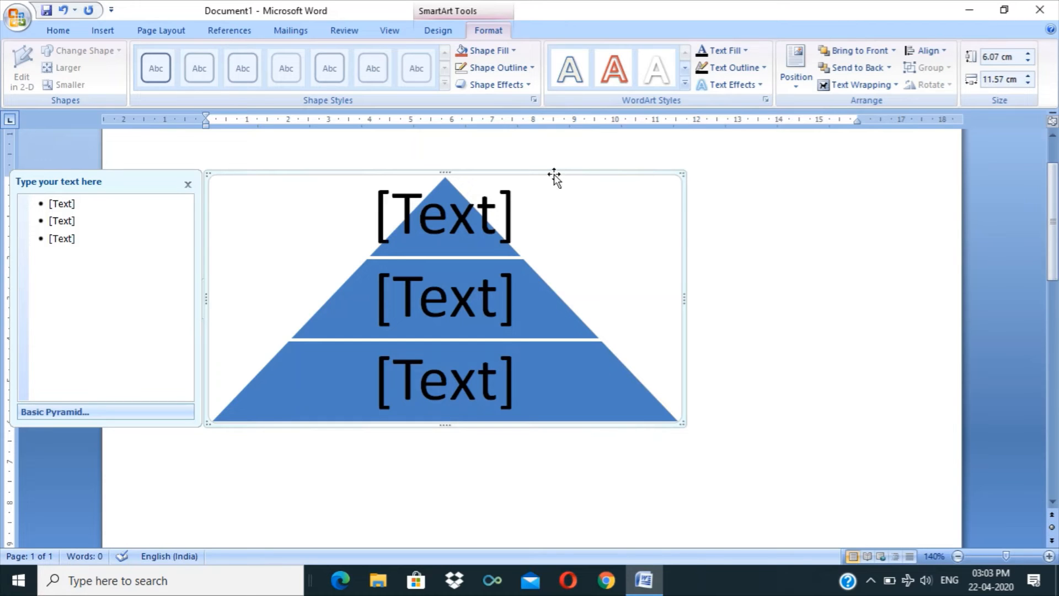
drag(552, 171, 599, 219)
Type four sample tiers into the pyramid, adding an empty fifth level.
click(110, 253)
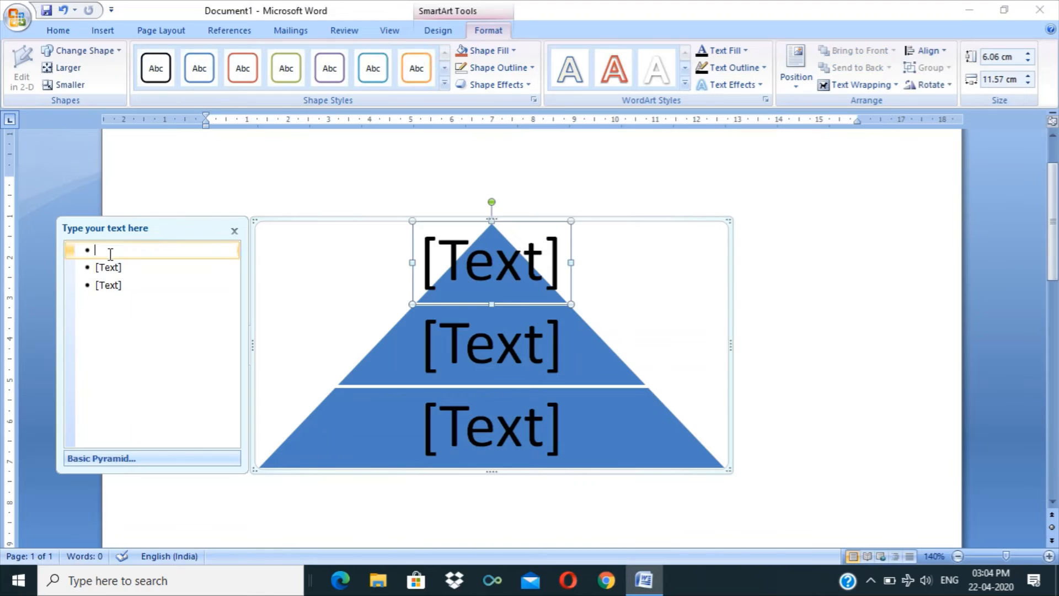
text(jhdkjafhdj)
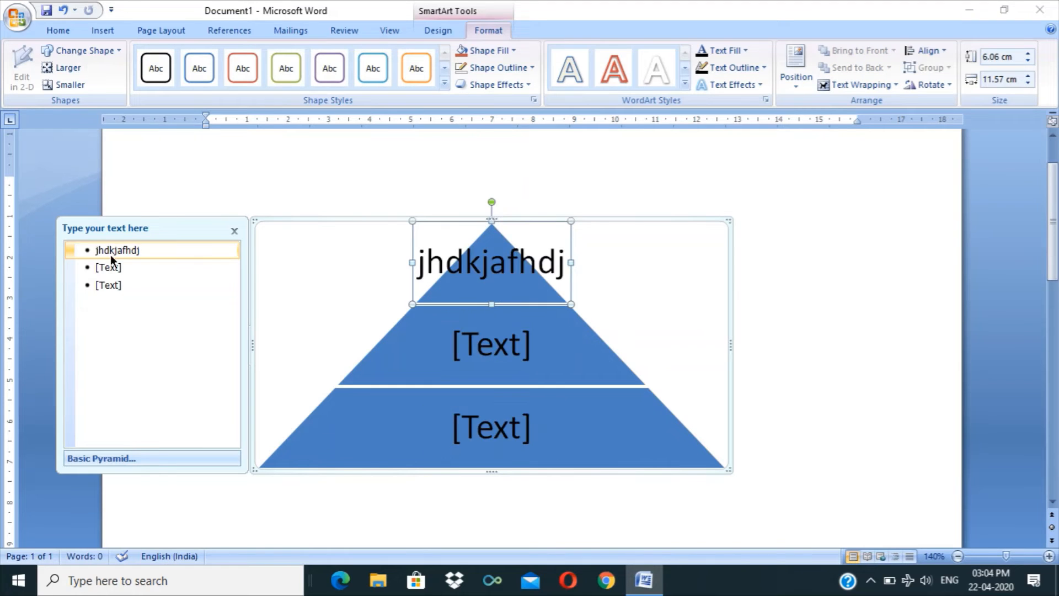
key(Return)
text(dhafjkdh)
key(Return)
text(adfhajf)
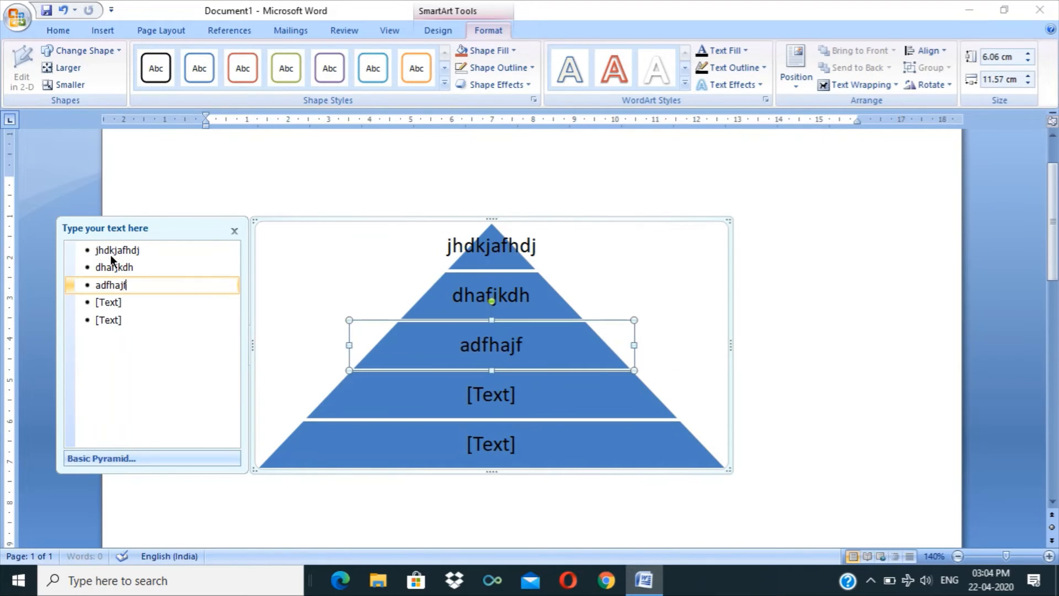
key(Return)
text(asdhhfakjdf)
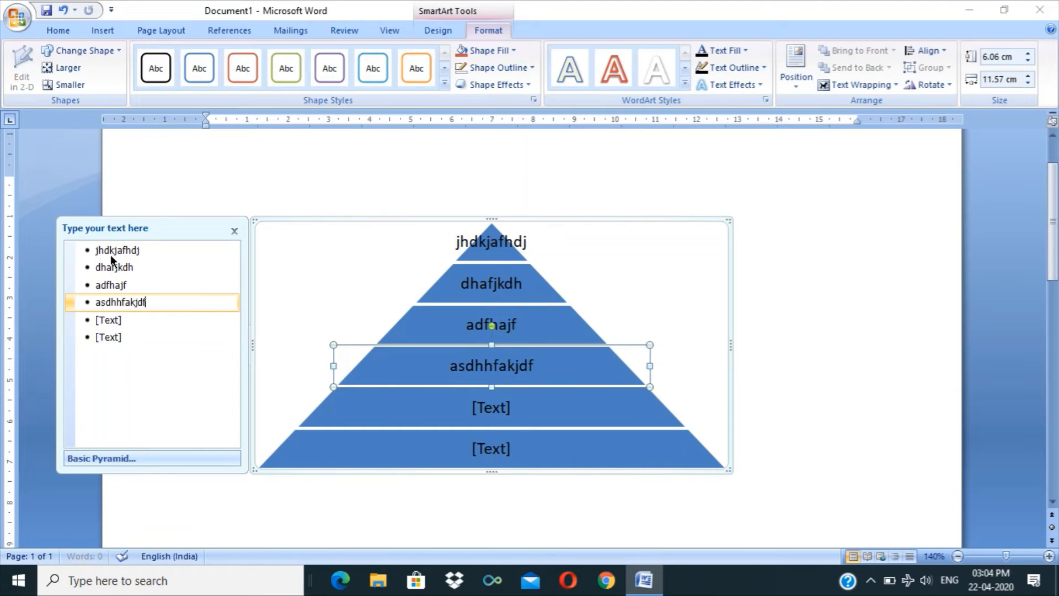
key(Return)
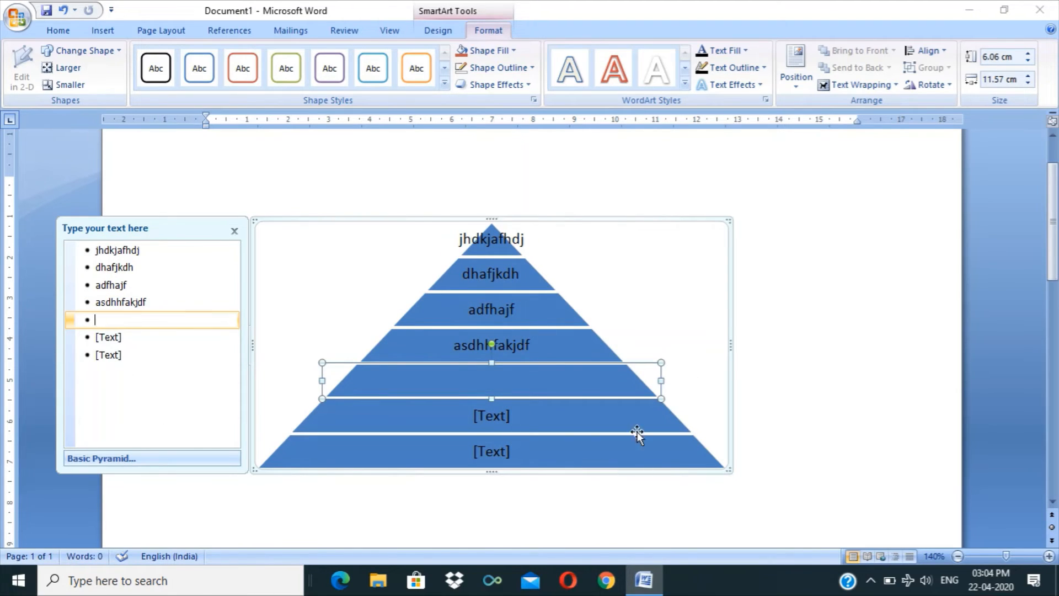
Select the pyramid diagram and cut it from the page.
click(655, 219)
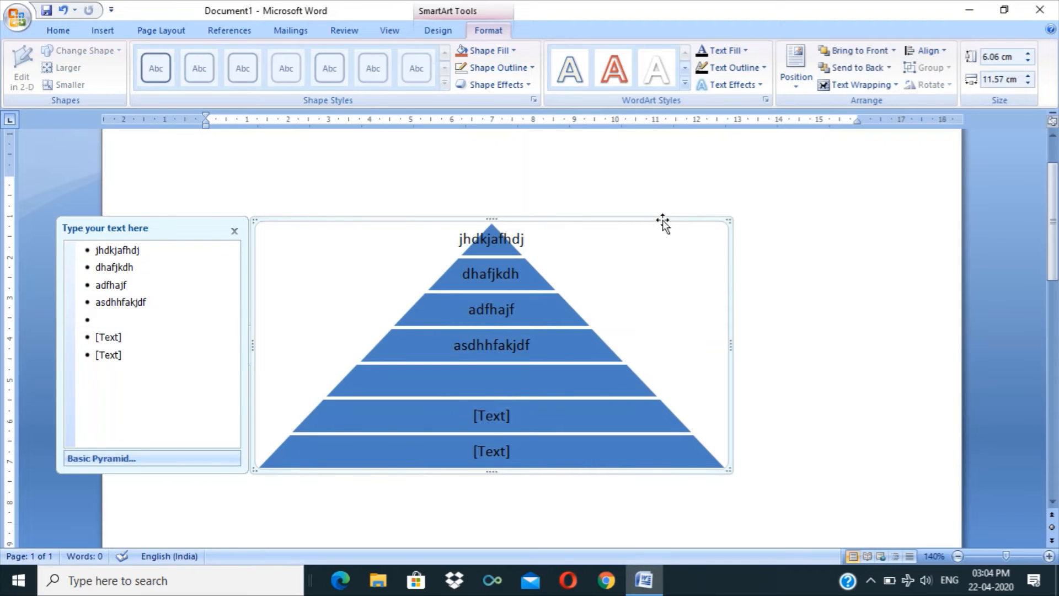
right_click(662, 222)
click(685, 227)
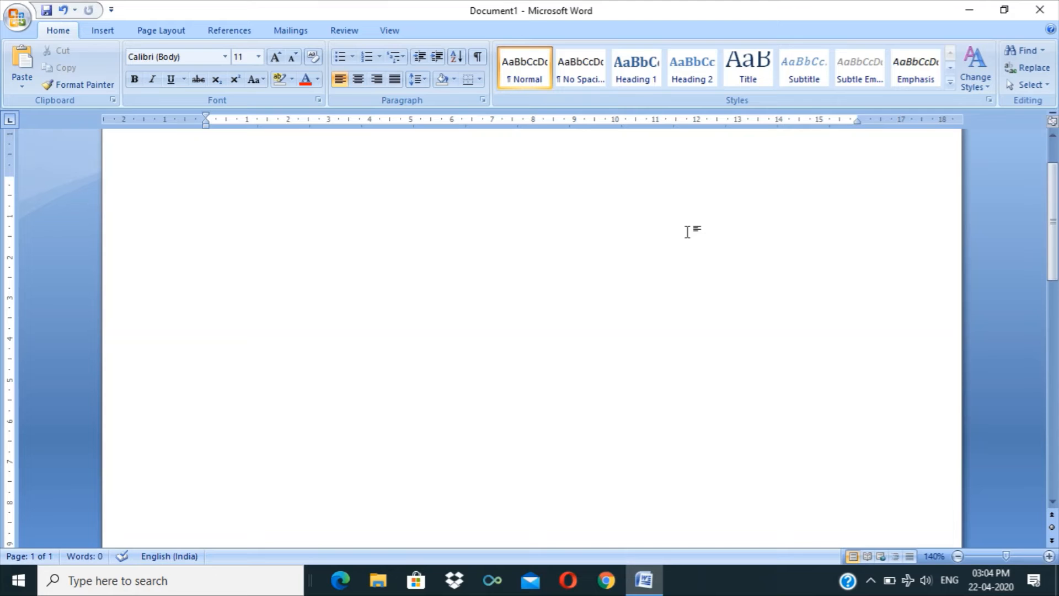
Insert a Hierarchy SmartArt diagram from the SmartArt gallery.
click(104, 30)
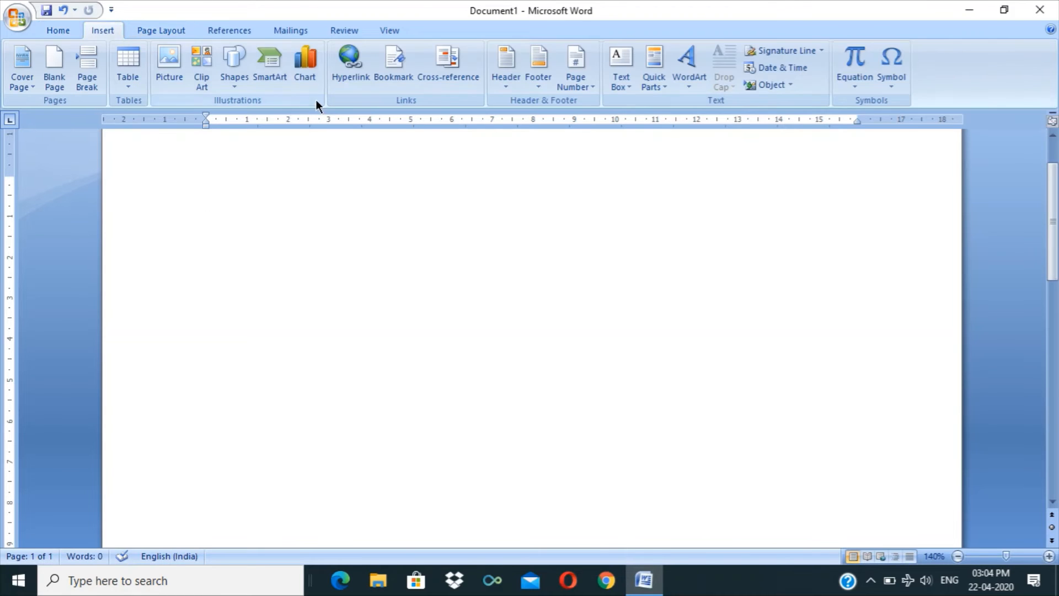
click(271, 71)
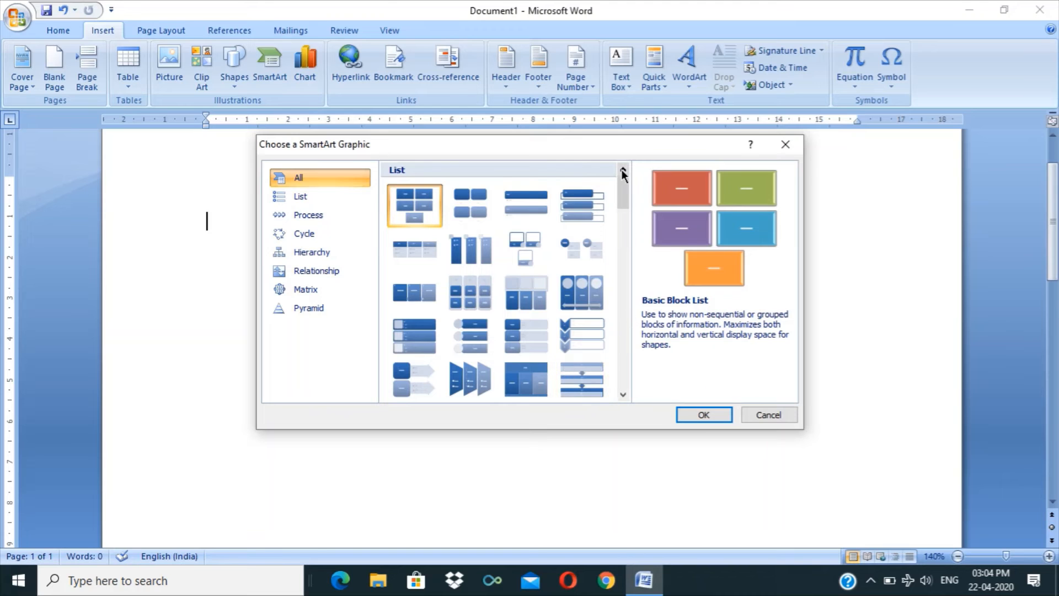
drag(621, 170, 627, 267)
drag(627, 281, 630, 309)
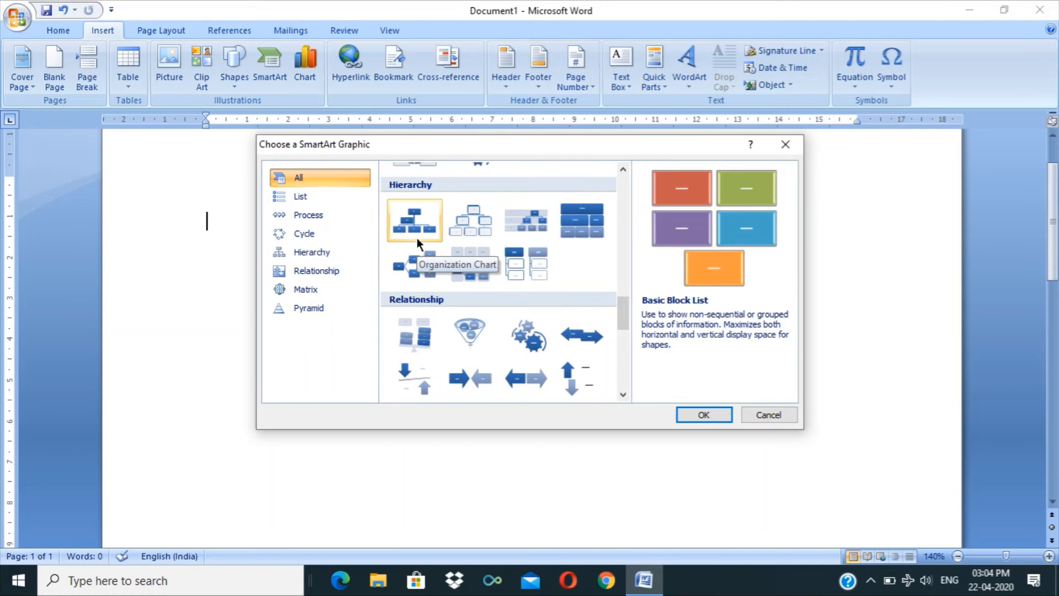
click(473, 227)
click(704, 415)
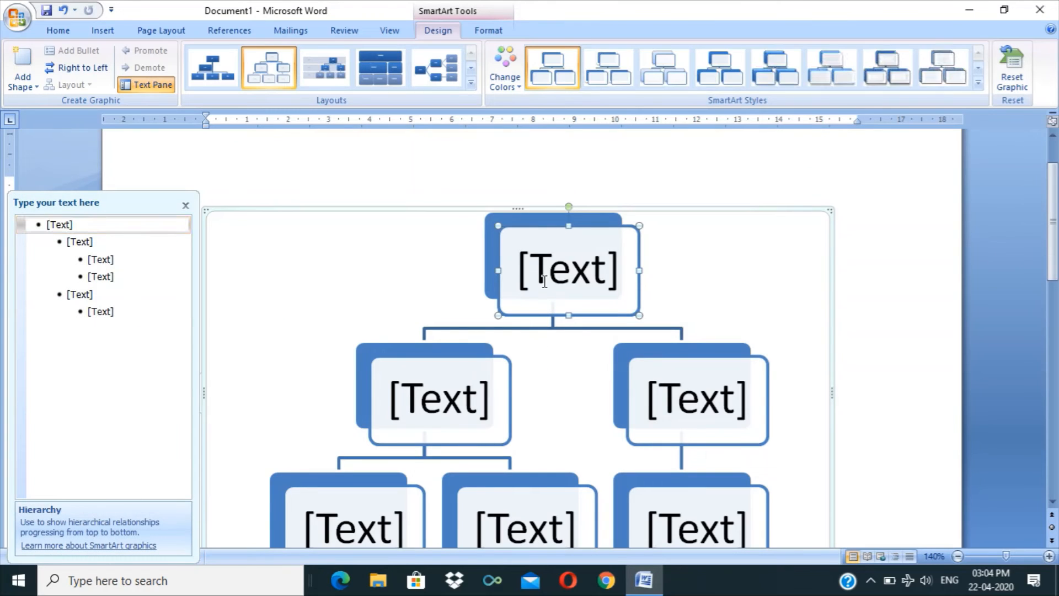
Click through the Hierarchy's [Text] boxes, nudge the bottom-right box, then cut the diagram.
click(545, 282)
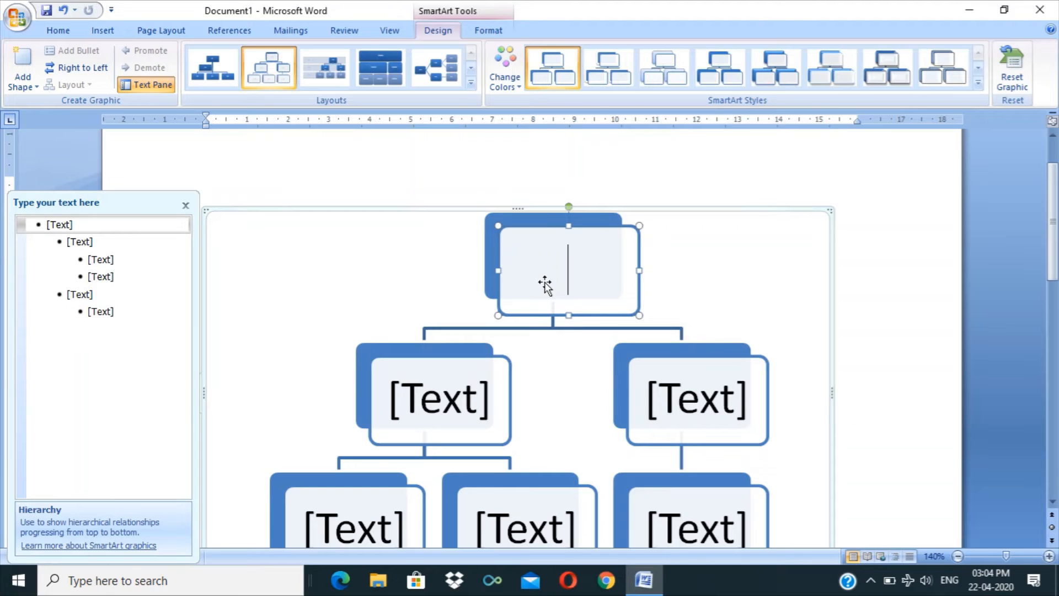
click(473, 380)
click(710, 403)
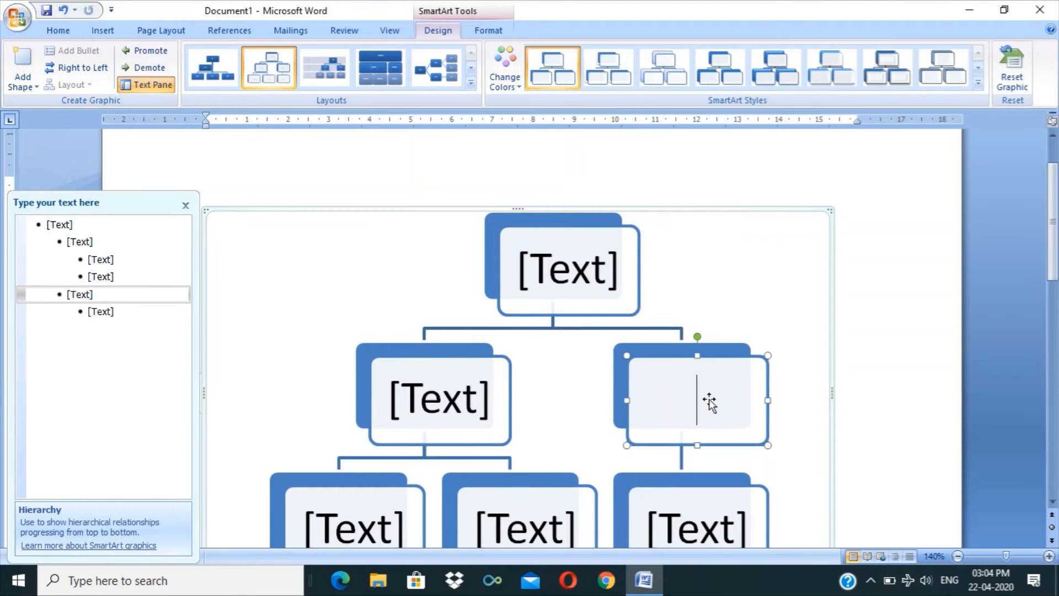
scroll(551, 358, down, 5)
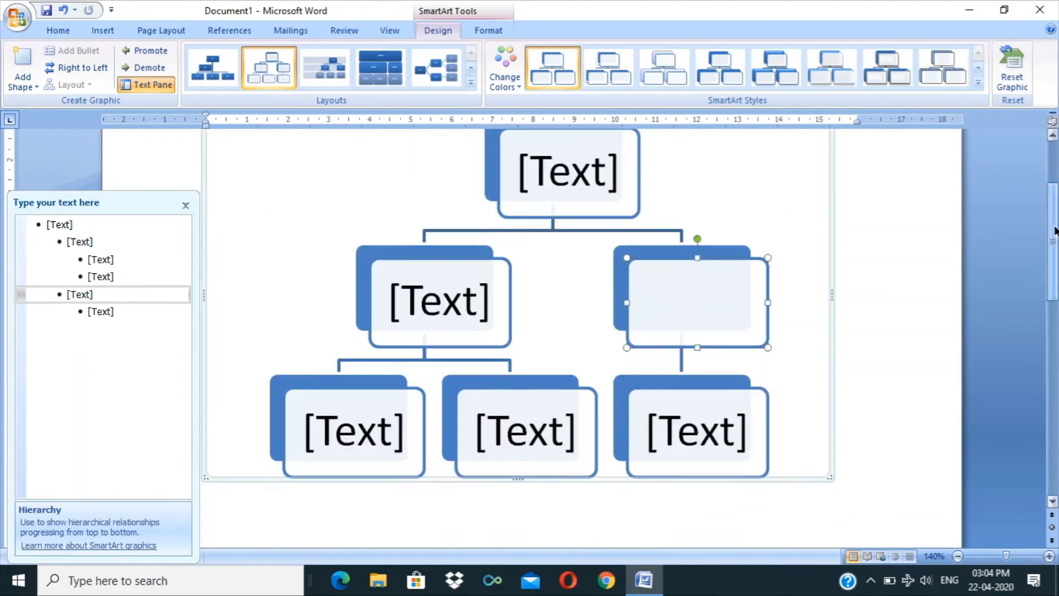
click(363, 320)
click(538, 445)
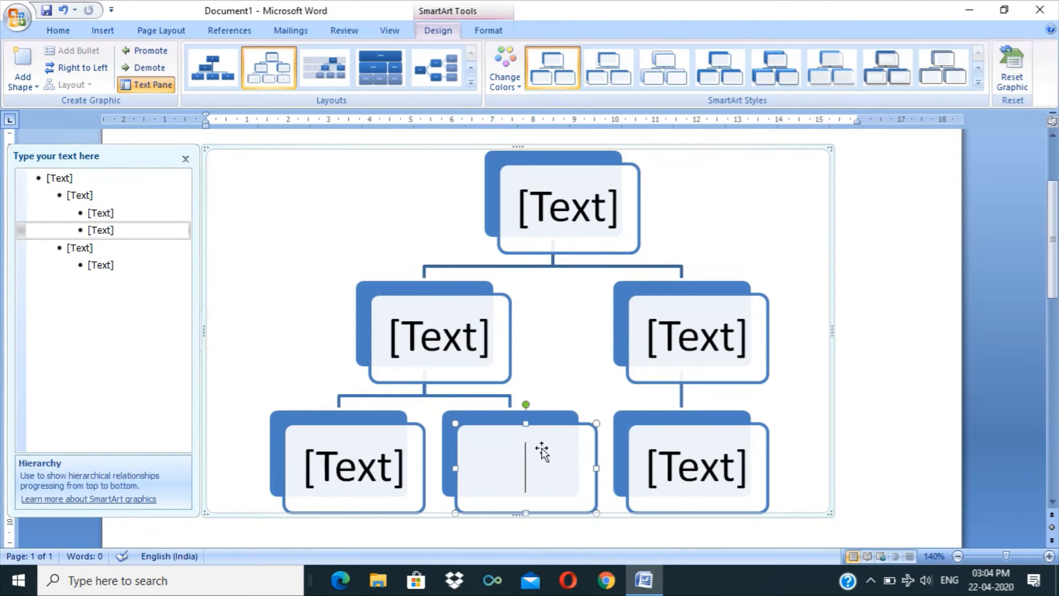
drag(634, 466, 639, 466)
click(682, 472)
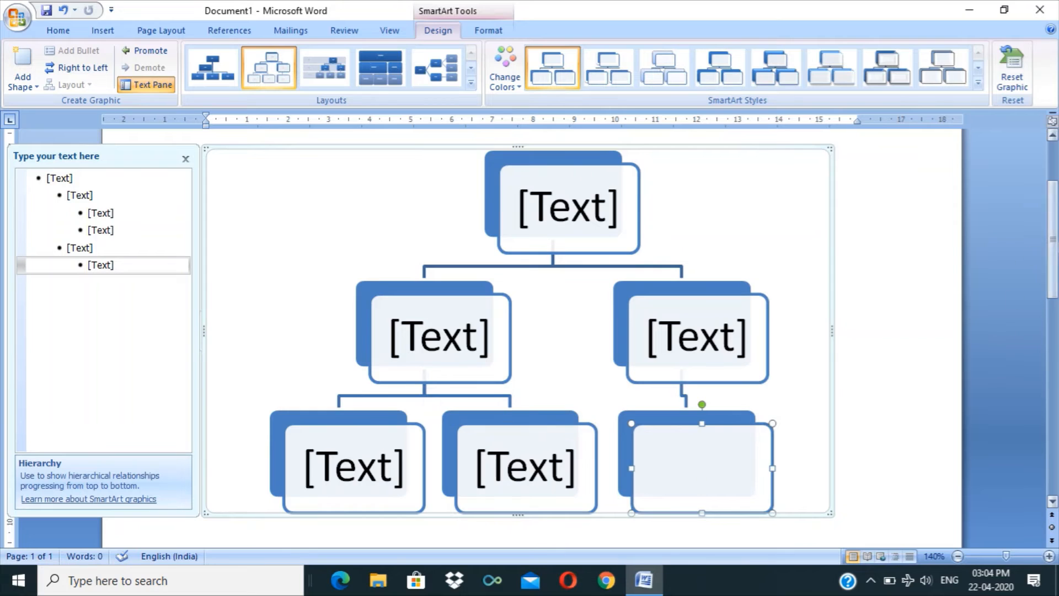
scroll(721, 315, up, 3)
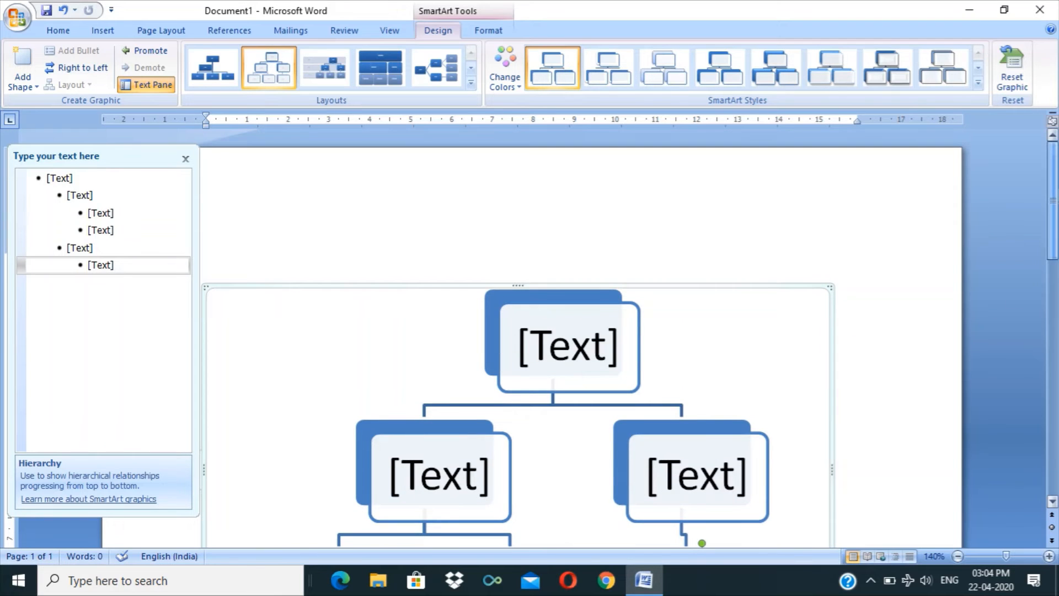
right_click(497, 285)
click(524, 292)
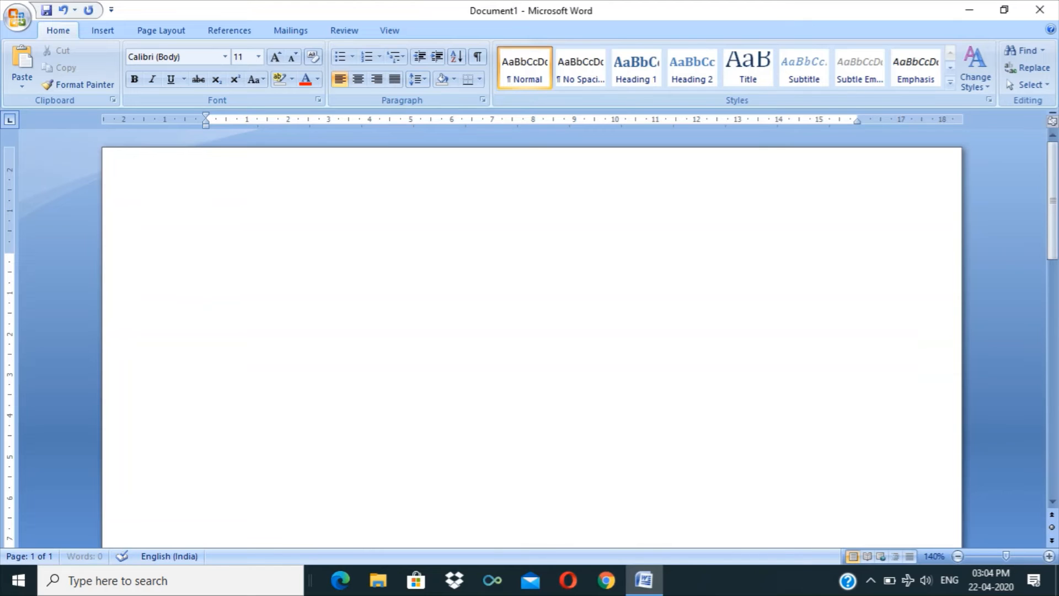
Insert a Clustered Column chart after previewing the 3-D column and cylinder types.
click(102, 31)
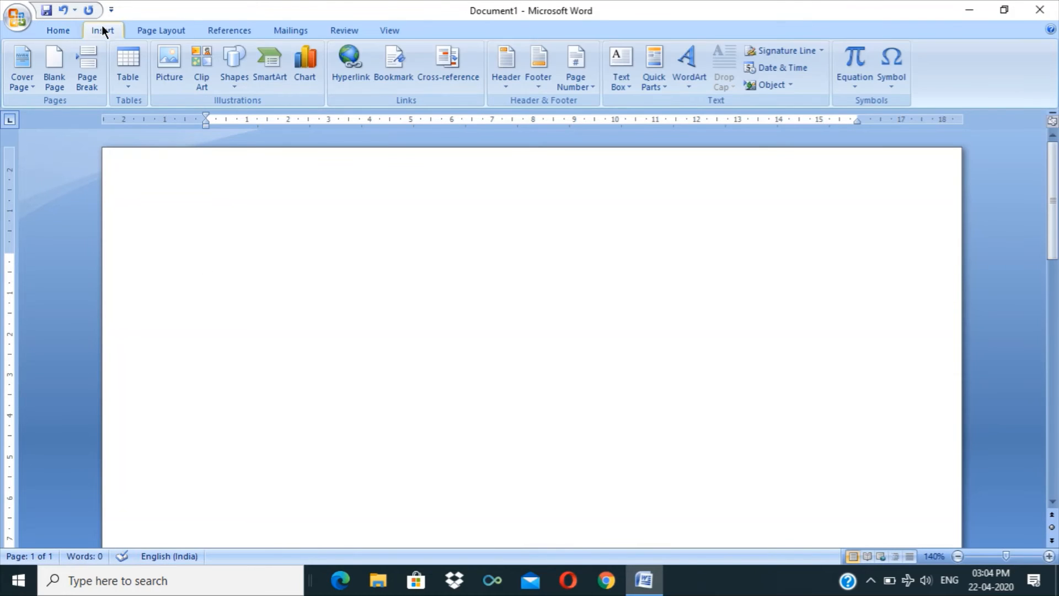
click(303, 80)
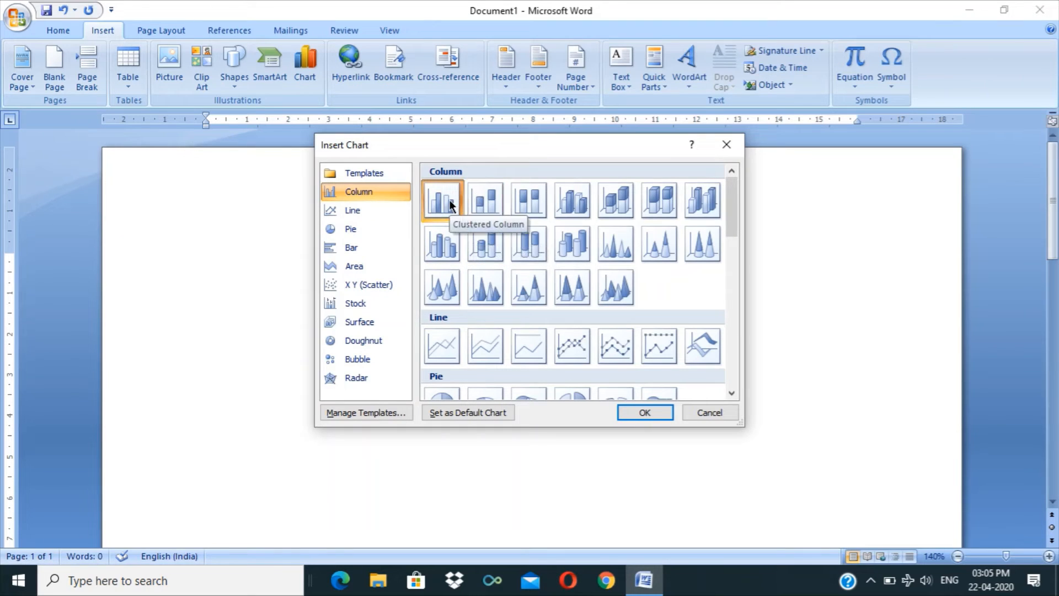
click(585, 214)
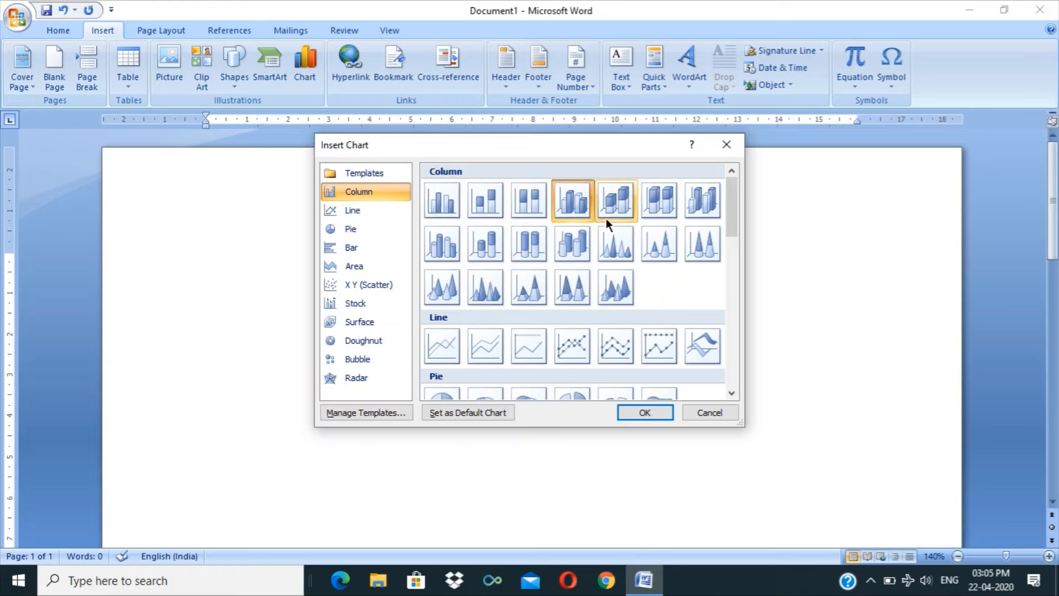
click(450, 205)
click(445, 250)
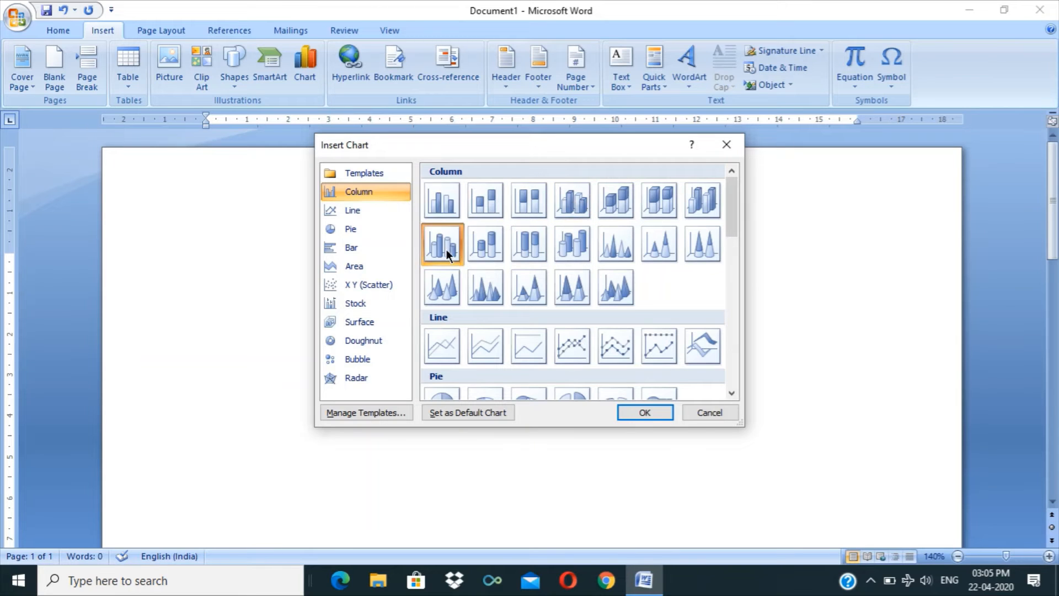
click(649, 409)
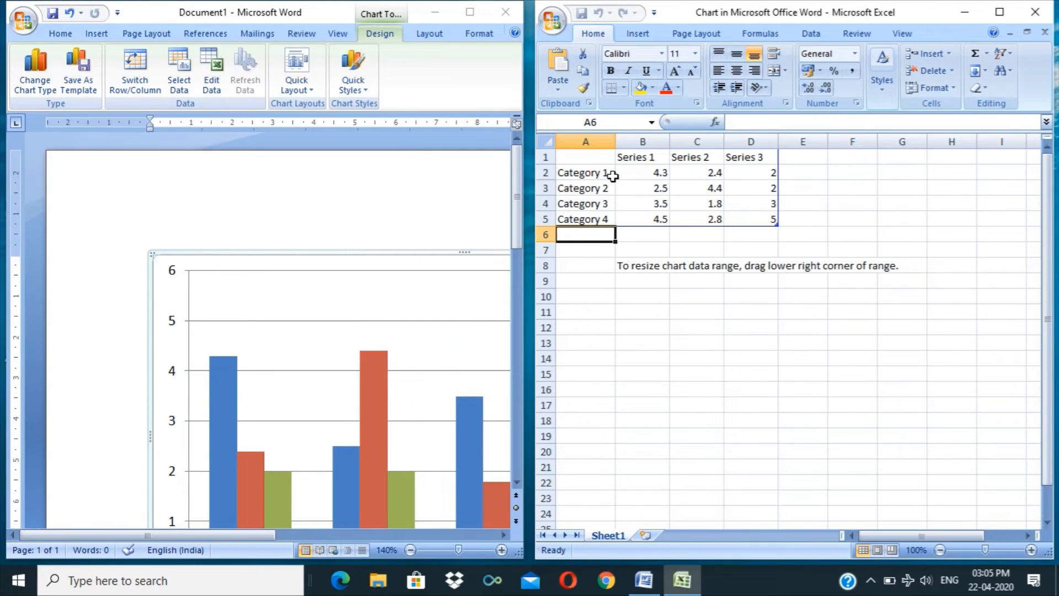
Rename the chart's series headings to Sub1, Sub2 and Sub3.
click(634, 161)
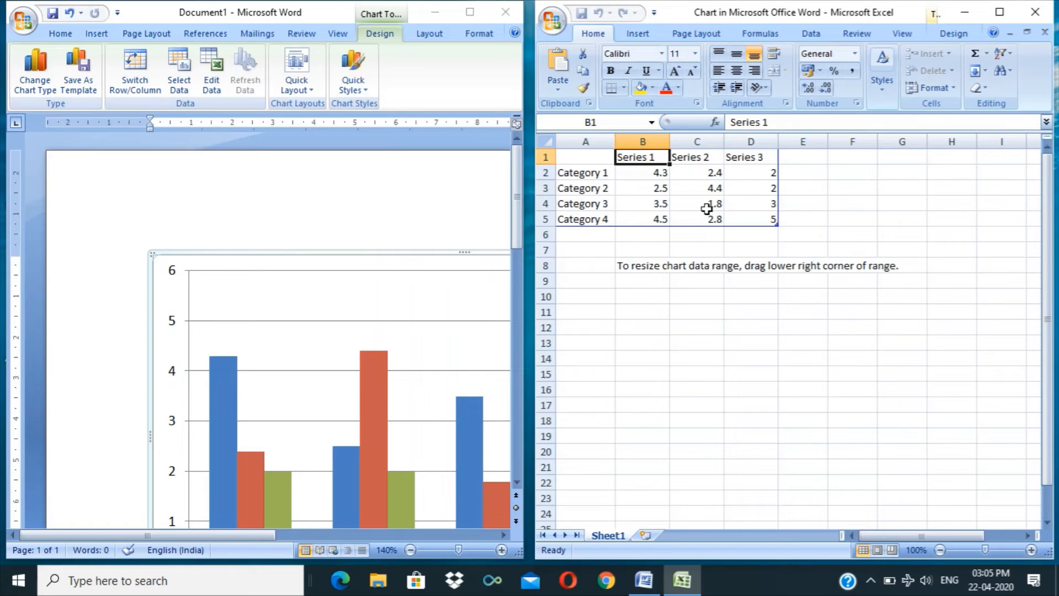
text(Su)
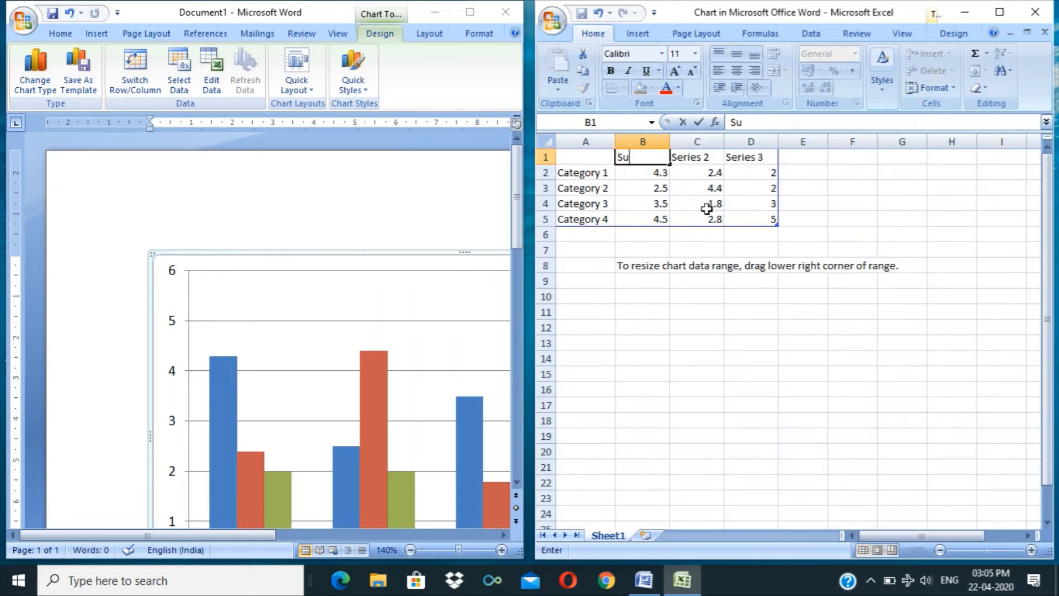
text(b1)
key(Tab)
text(S)
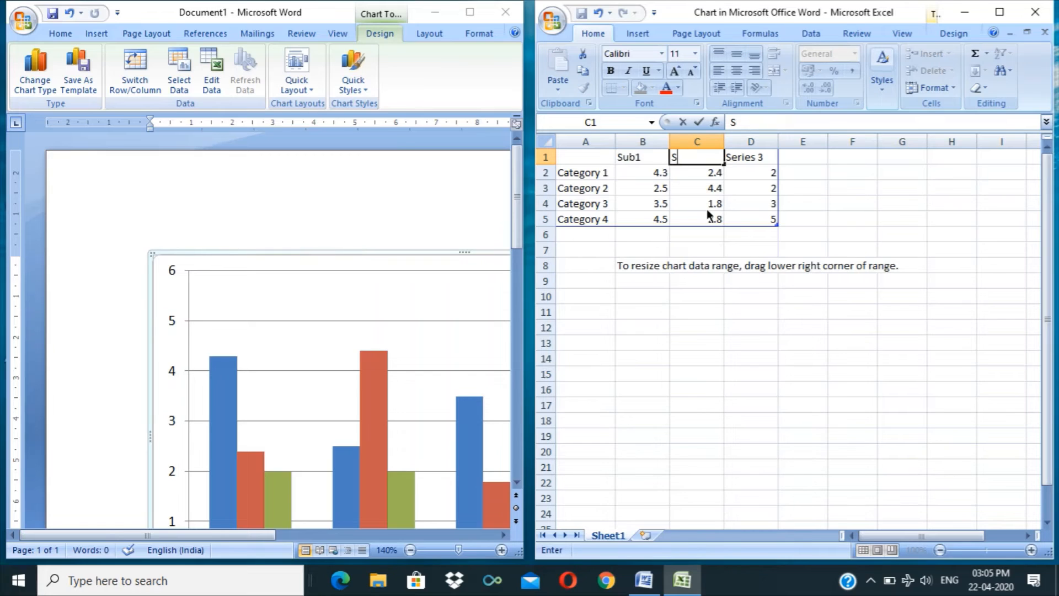
text(ub2)
key(Tab)
text(Sub)
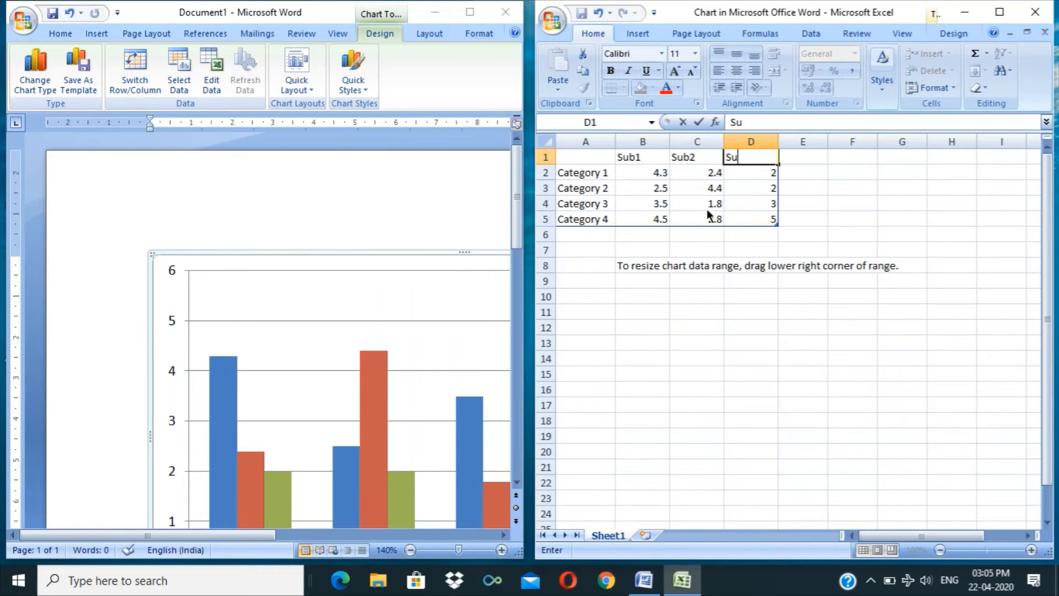
click(602, 175)
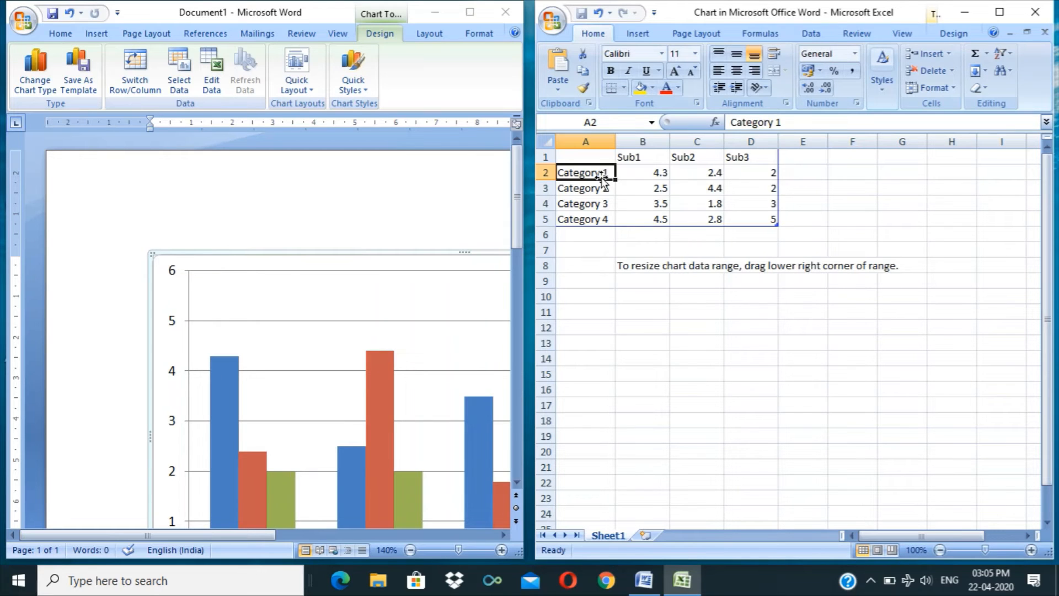
Label the four categories A, B, C and D.
text(xyz)
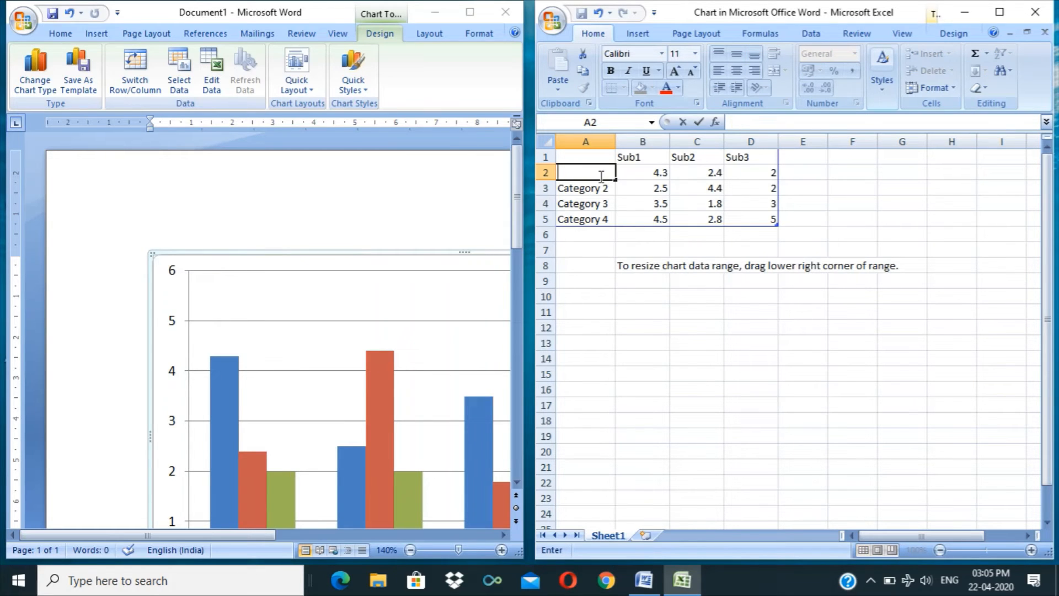
key(Return)
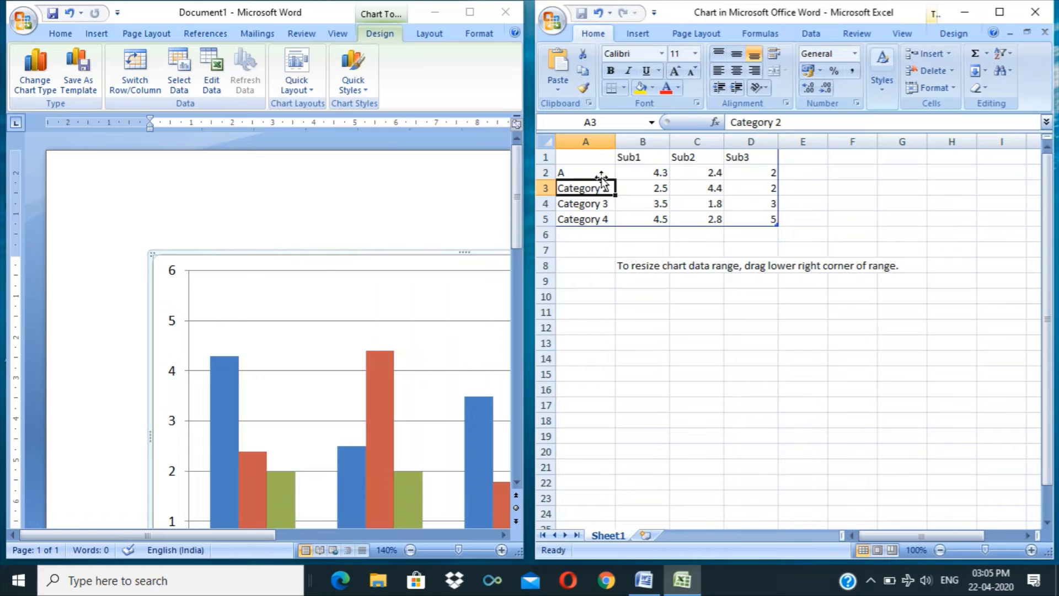
text(B)
key(Return)
text(C)
key(Return)
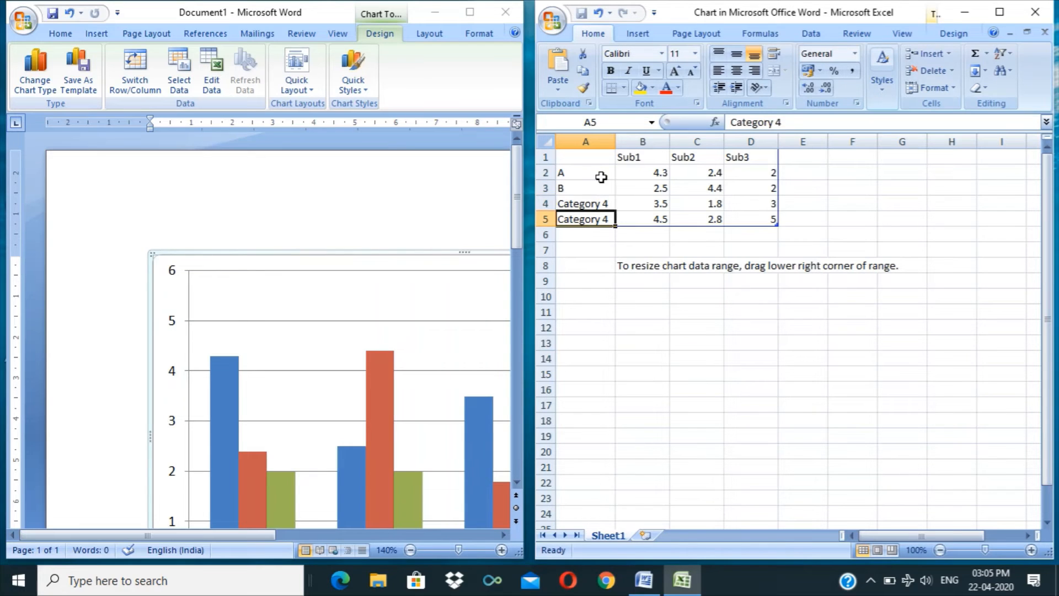
key(Up)
text(C)
key(Delete)
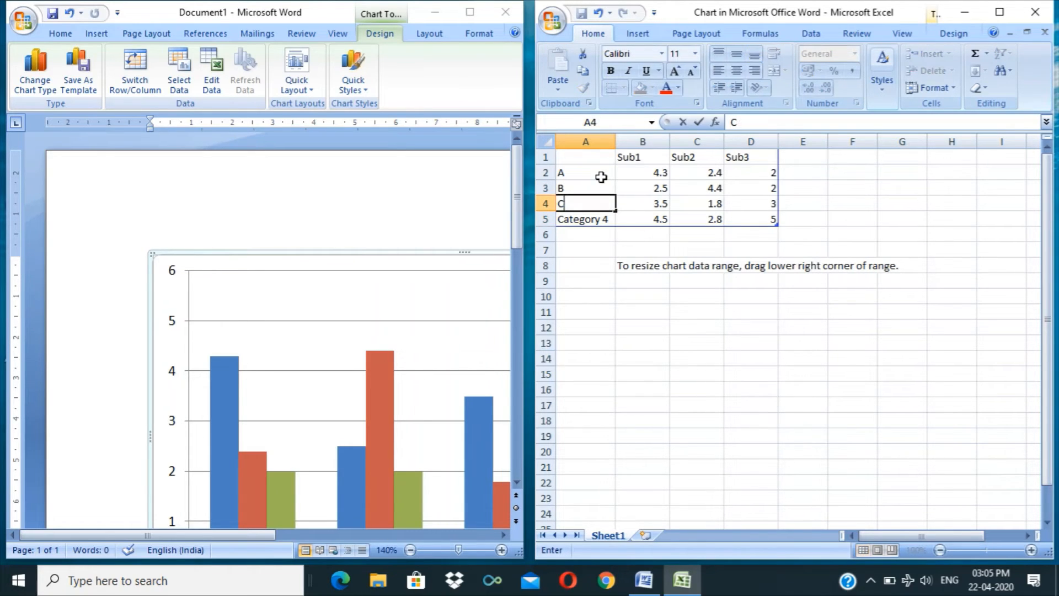
key(Return)
text(D)
key(Tab)
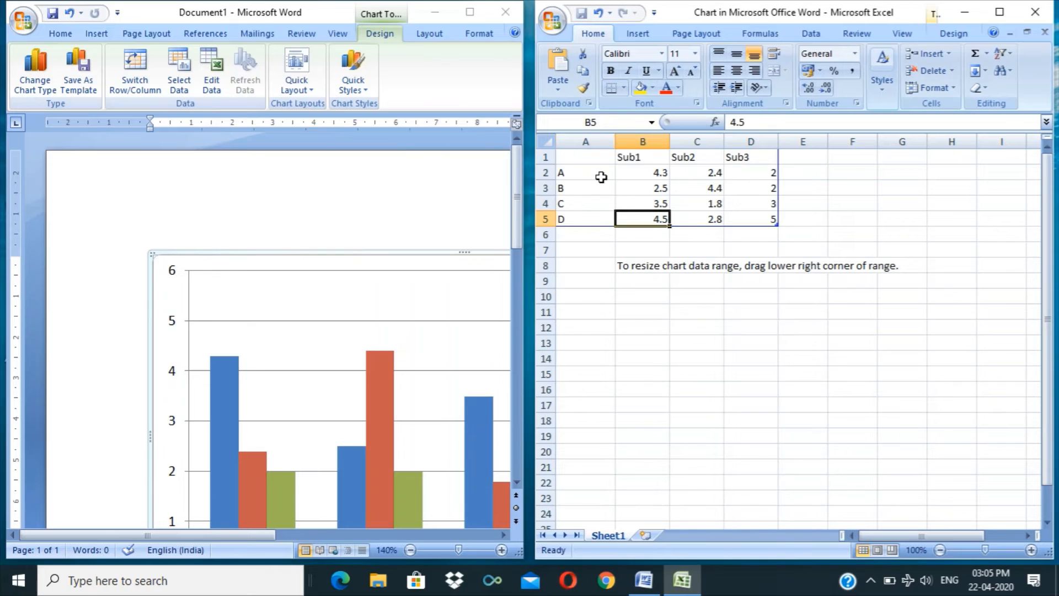
Clear all the sample numbers from B2:D5.
key(Up)
key(Up)
key(Up)
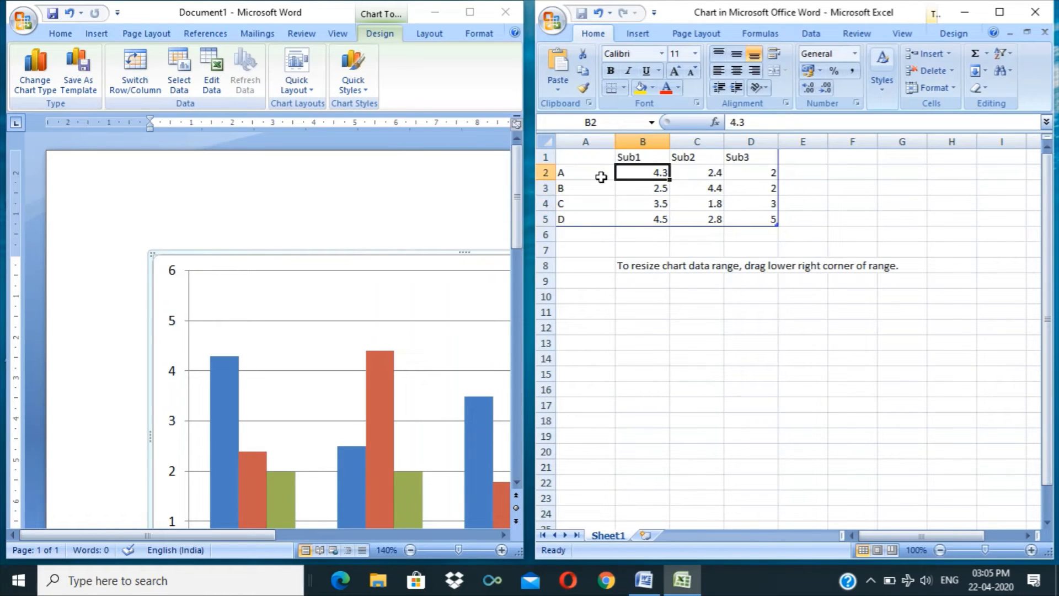
key(shift+Right)
key(shift+Right)
key(shift+Right)
key(shift+Down)
key(shift+Left)
key(shift+Down)
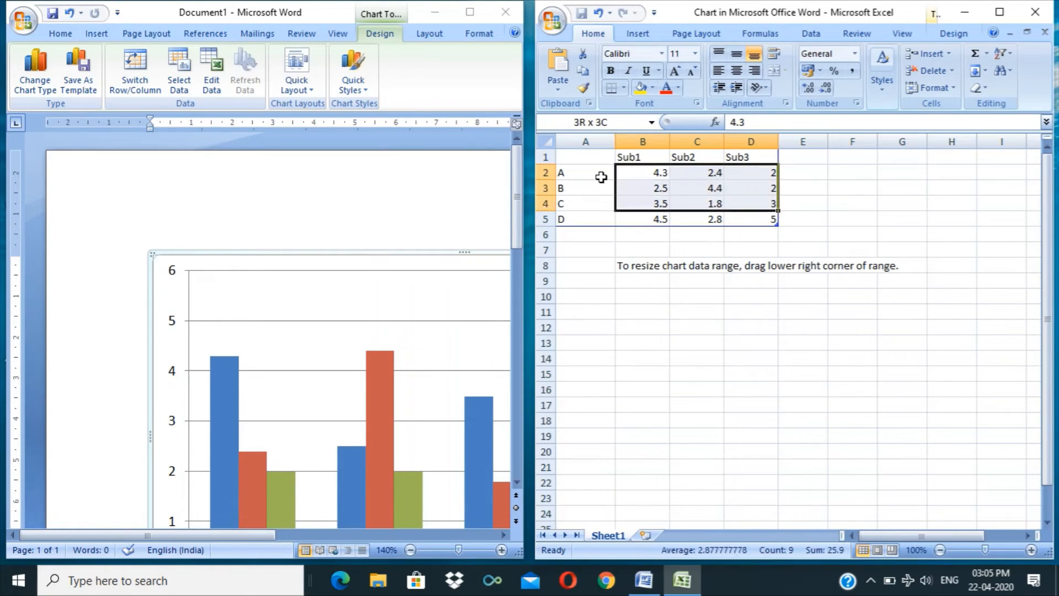
key(shift+Down)
key(BackSpace)
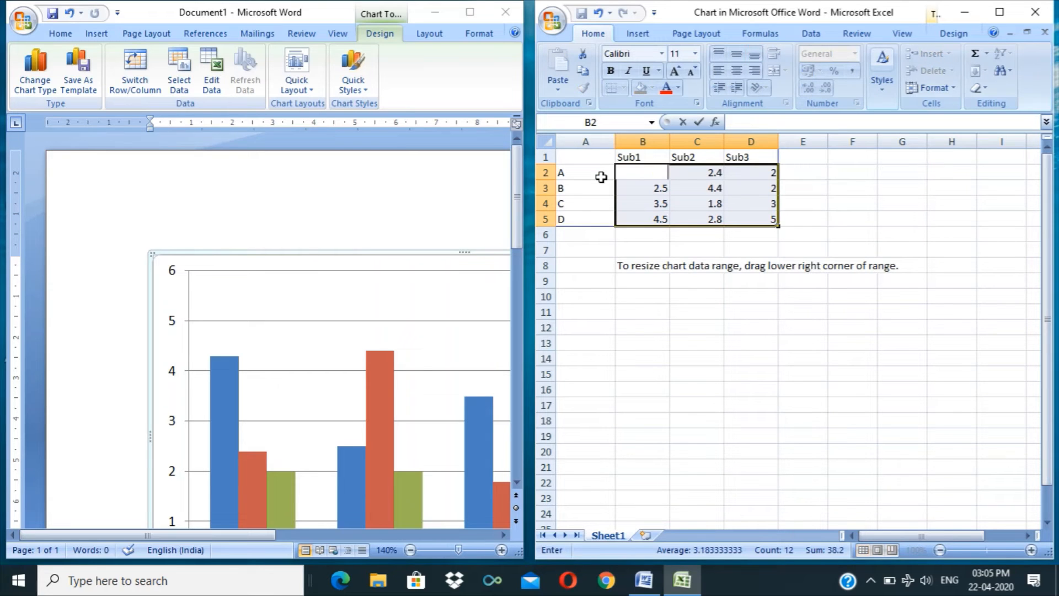
key(Return)
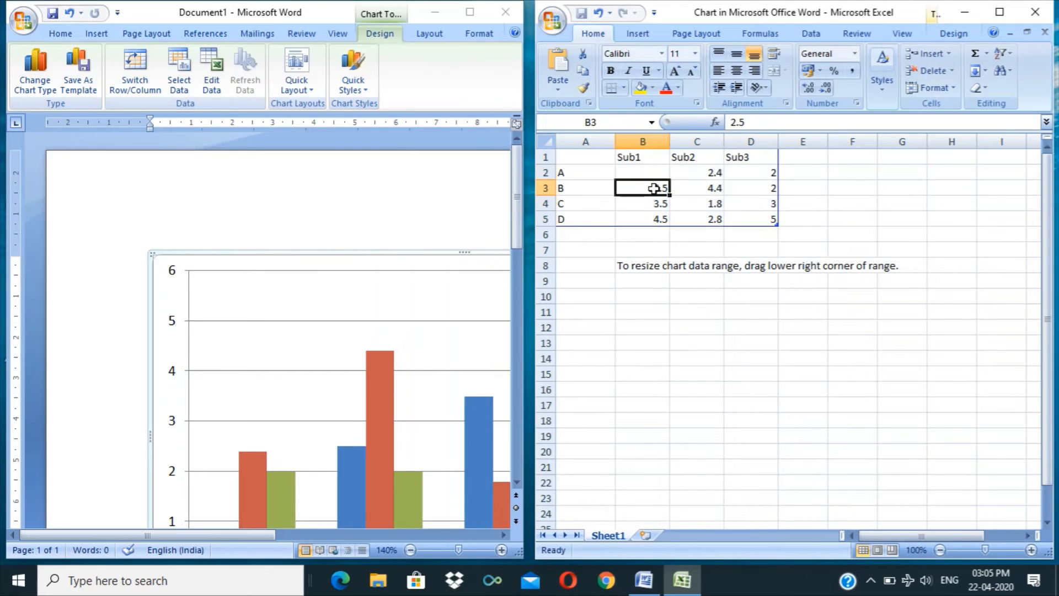
drag(652, 175, 745, 220)
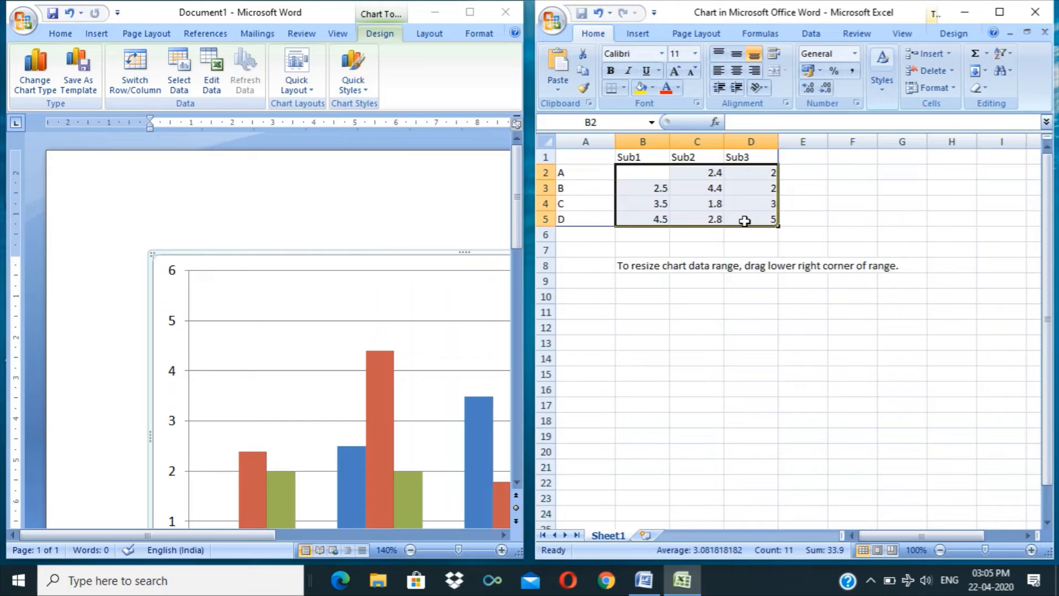
key(Delete)
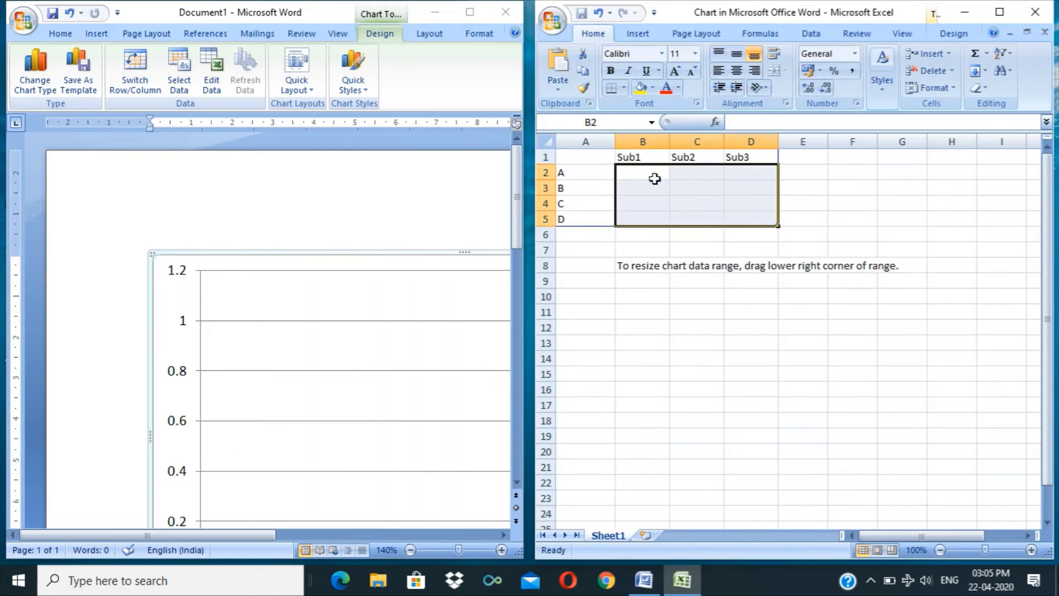
Enter the Sub1 values 65, 54, 88 and 85 for categories A–D.
click(655, 178)
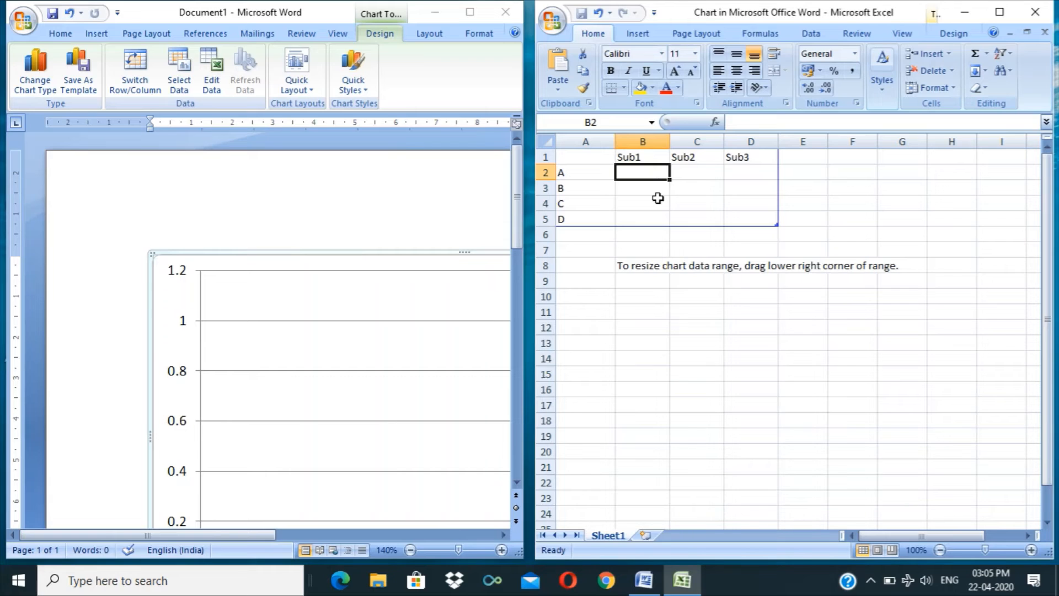
text(65)
key(Return)
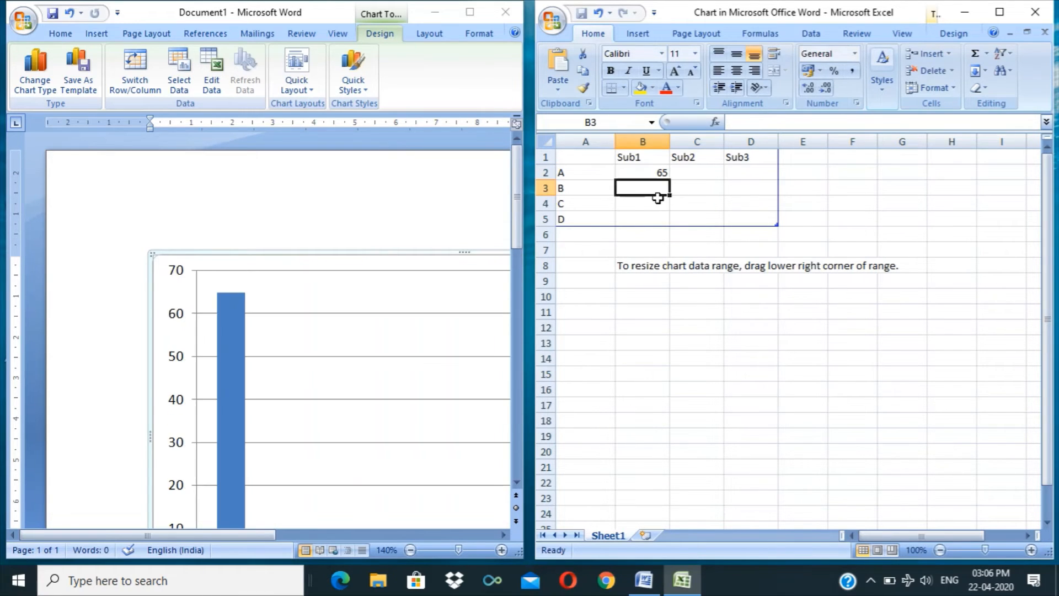
text(54)
key(Return)
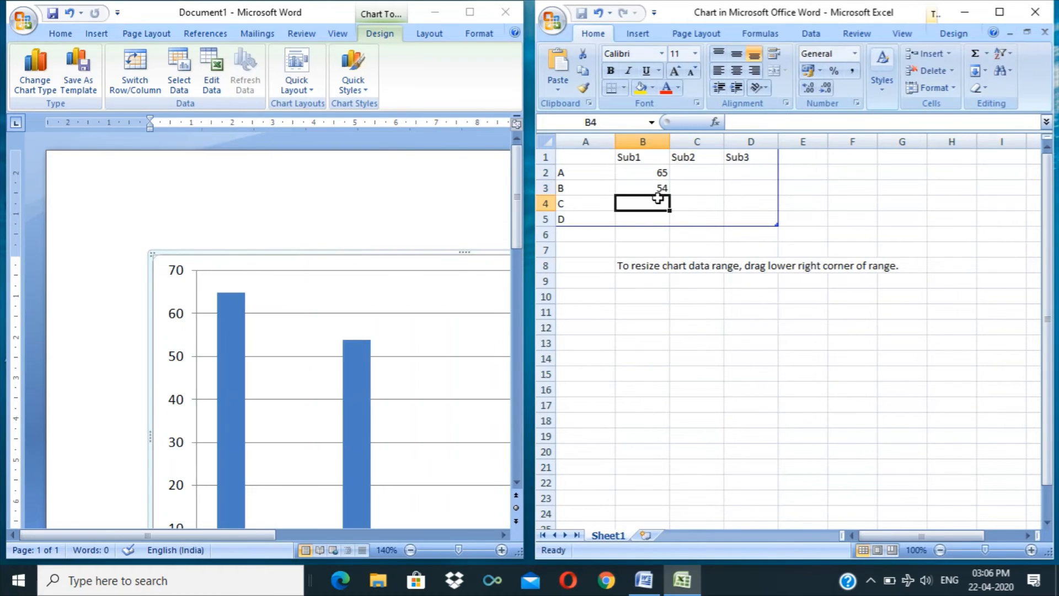
text(88)
key(Return)
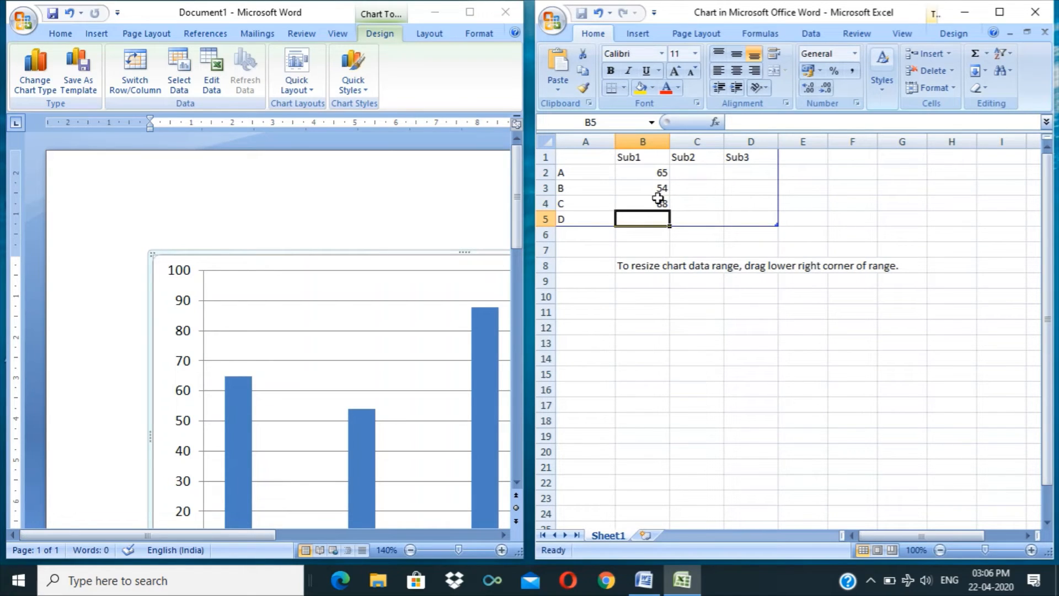
text(85)
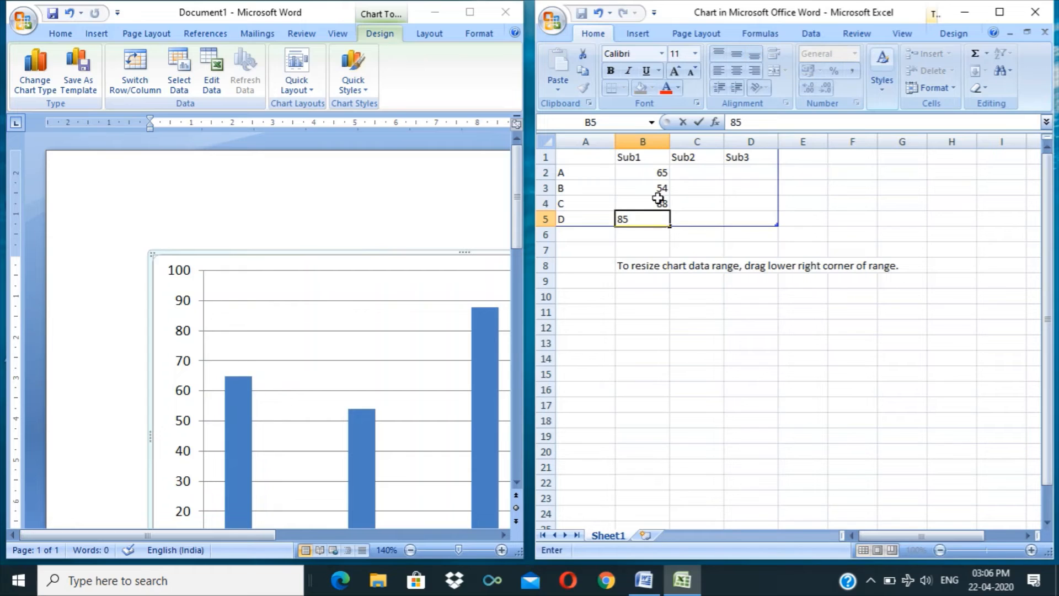
key(Tab)
Fill the Sub2 column with 45, 22, 58 and 55.
key(Up)
key(Up)
key(Up)
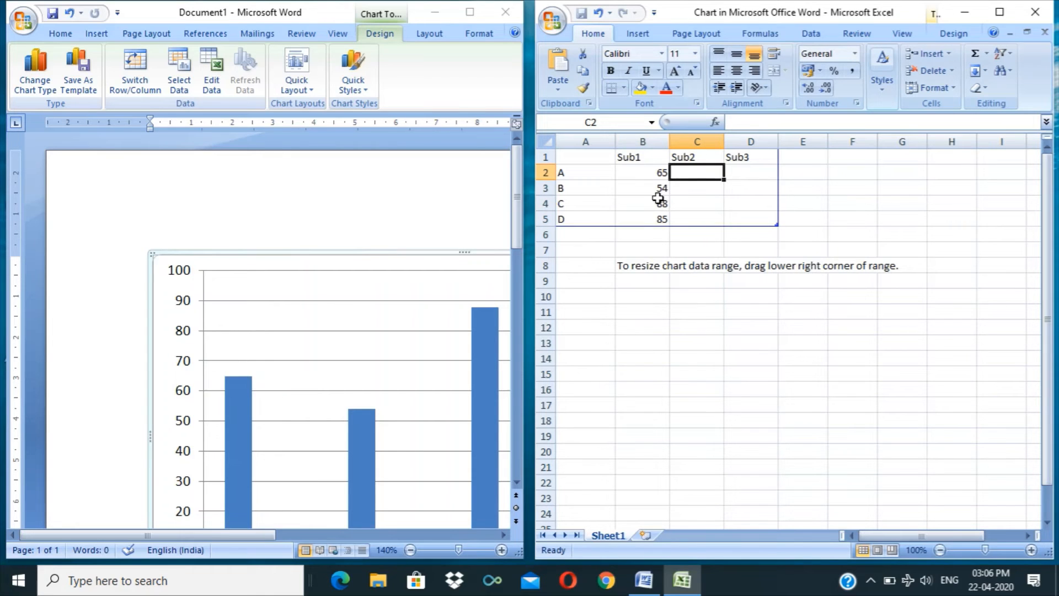
text(45)
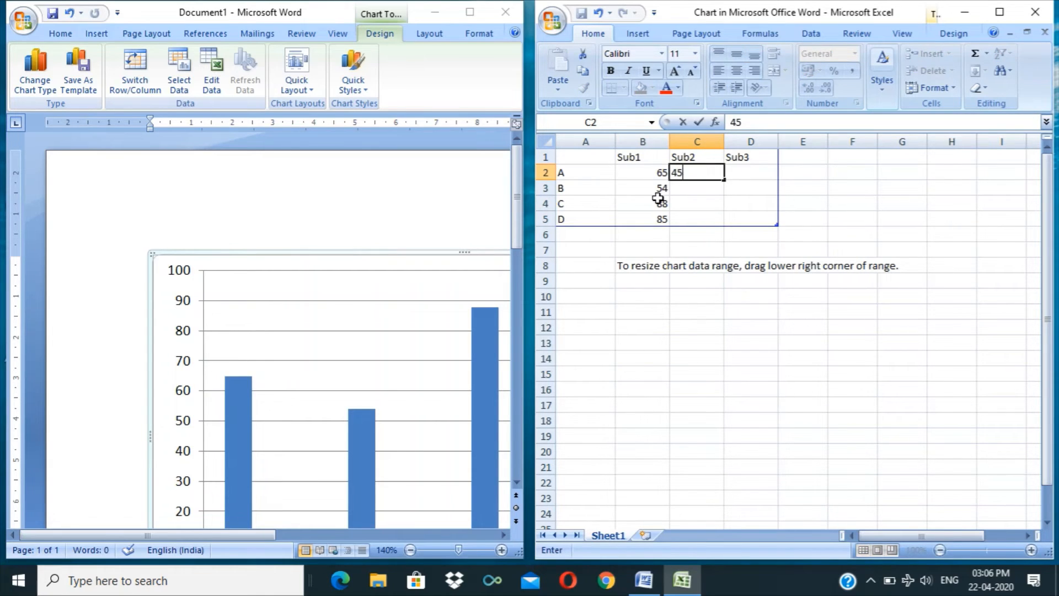
key(Return)
text(22)
key(Return)
text(22)
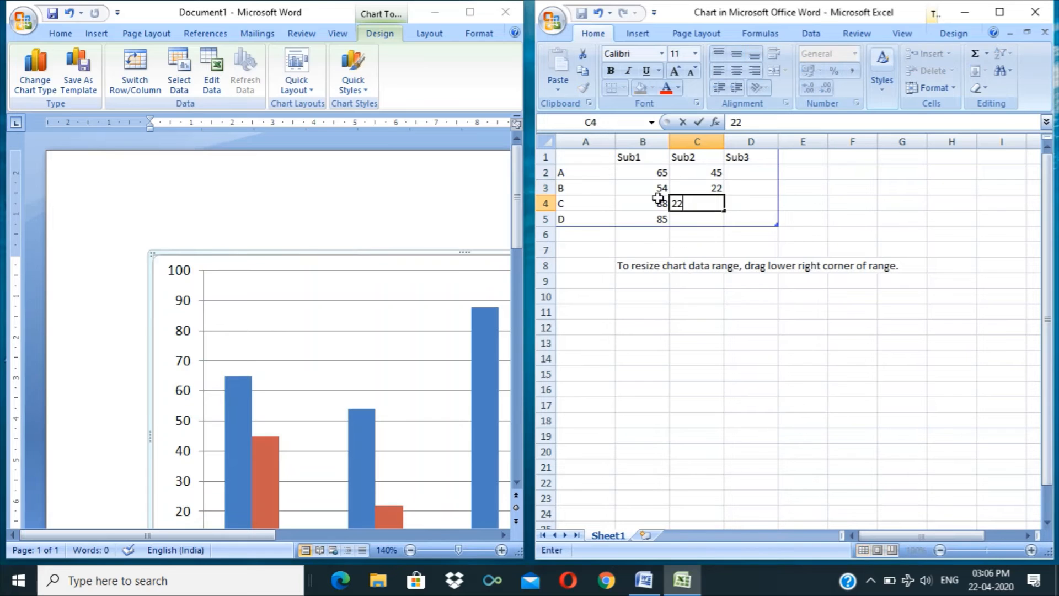
key(Return)
text(55)
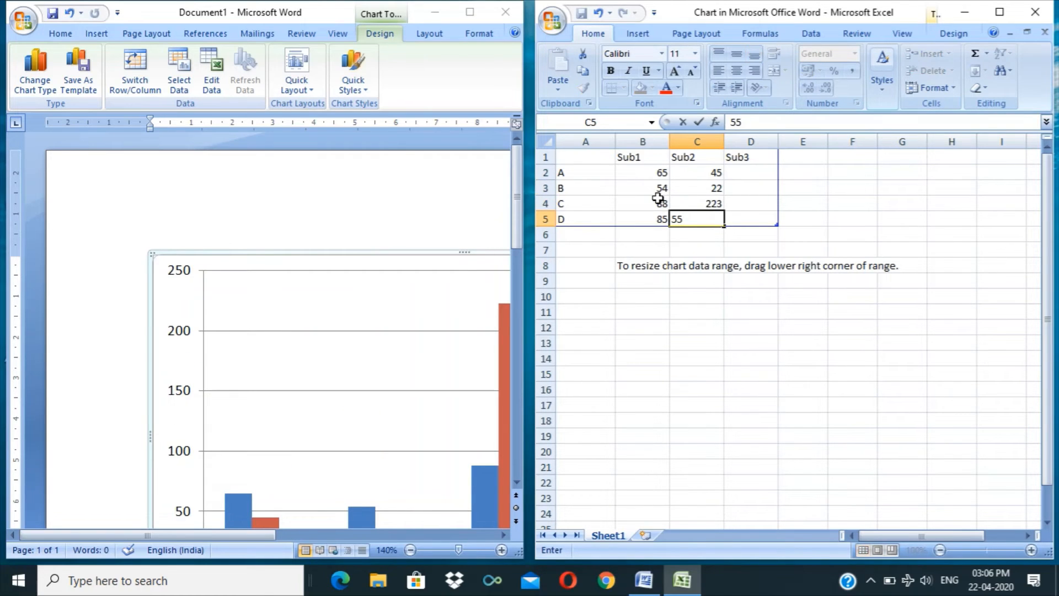
key(Return)
key(Up)
key(Up)
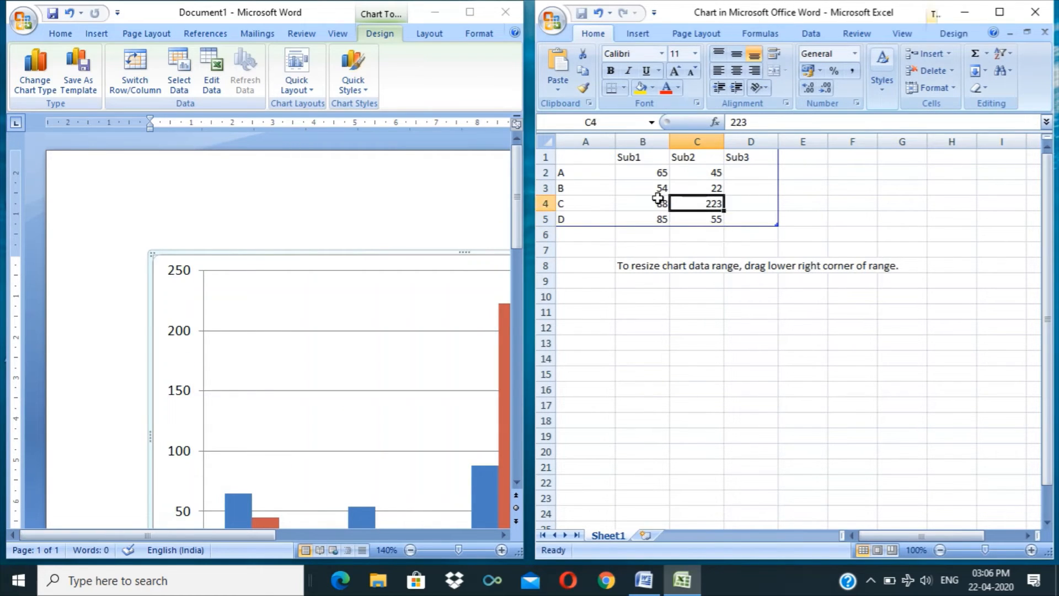
text(58)
key(Return)
Fill the Sub3 column with 66, 77, 55 and 98.
key(Right)
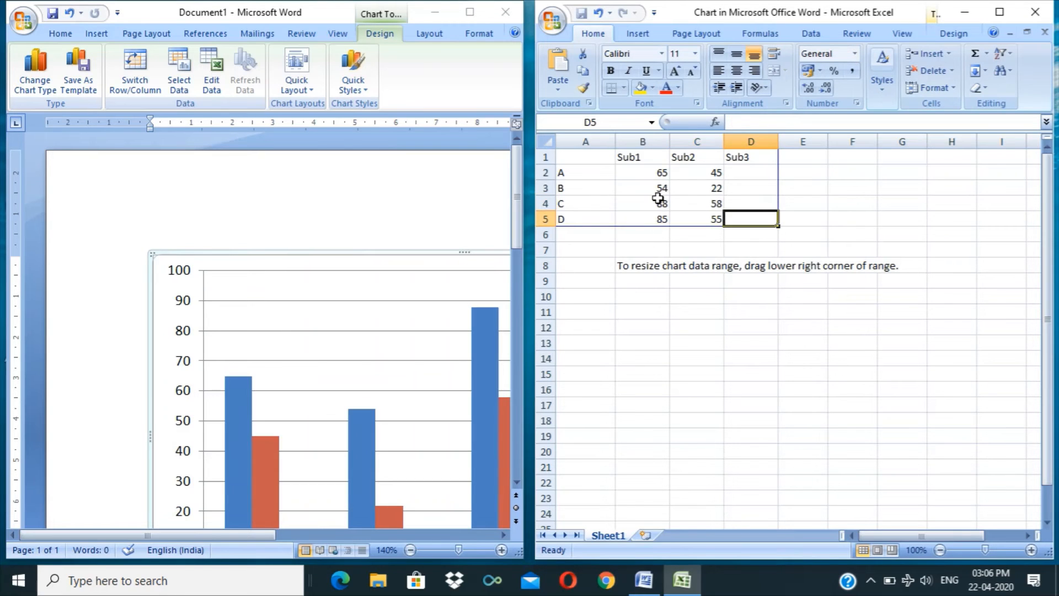
key(Up)
key(Up)
key(Up)
text(66)
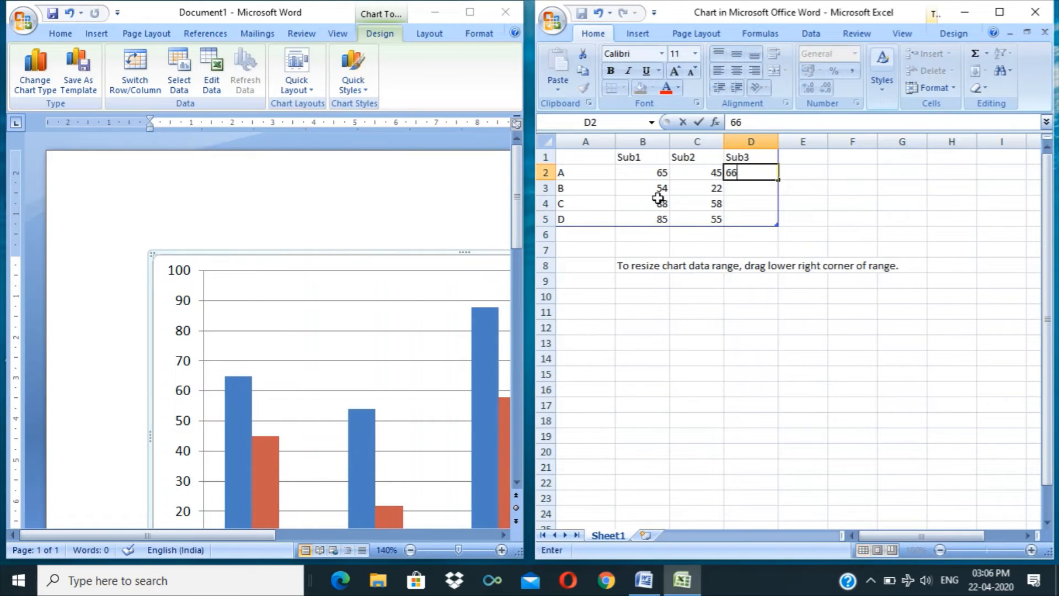
key(Return)
text(77)
key(Return)
text(55)
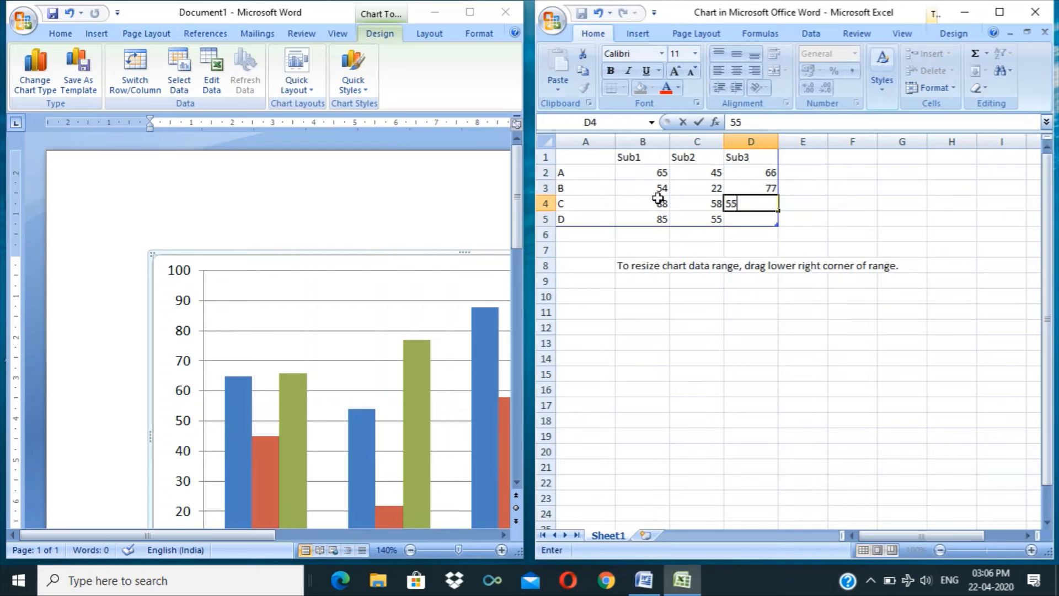
key(Return)
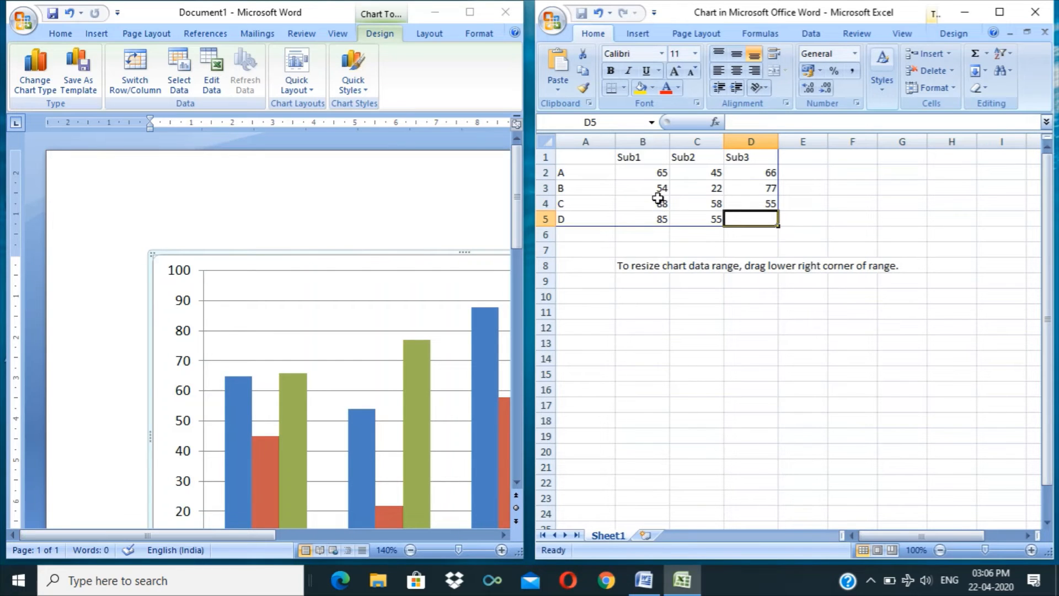
text(98)
key(Return)
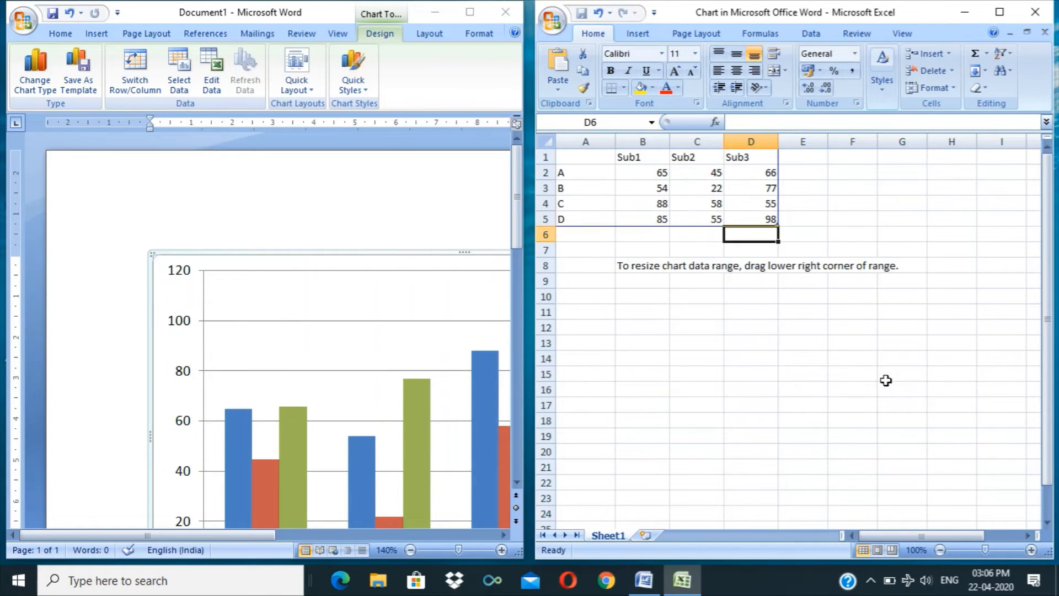
Close the Excel data sheet and caption the column chart 'Figure 1' via Insert Caption.
click(1036, 11)
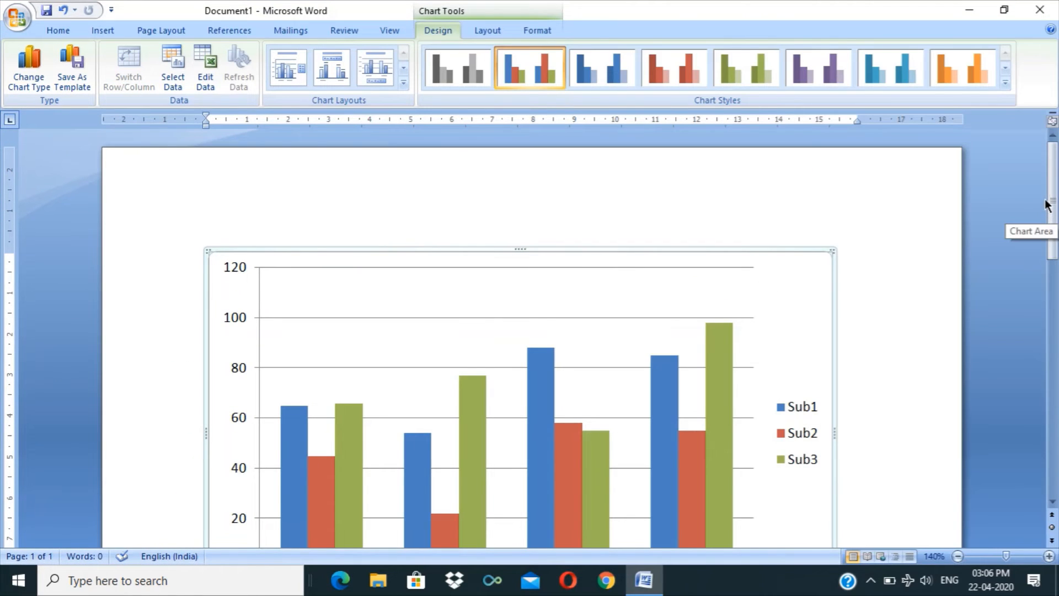
drag(1046, 204, 1055, 230)
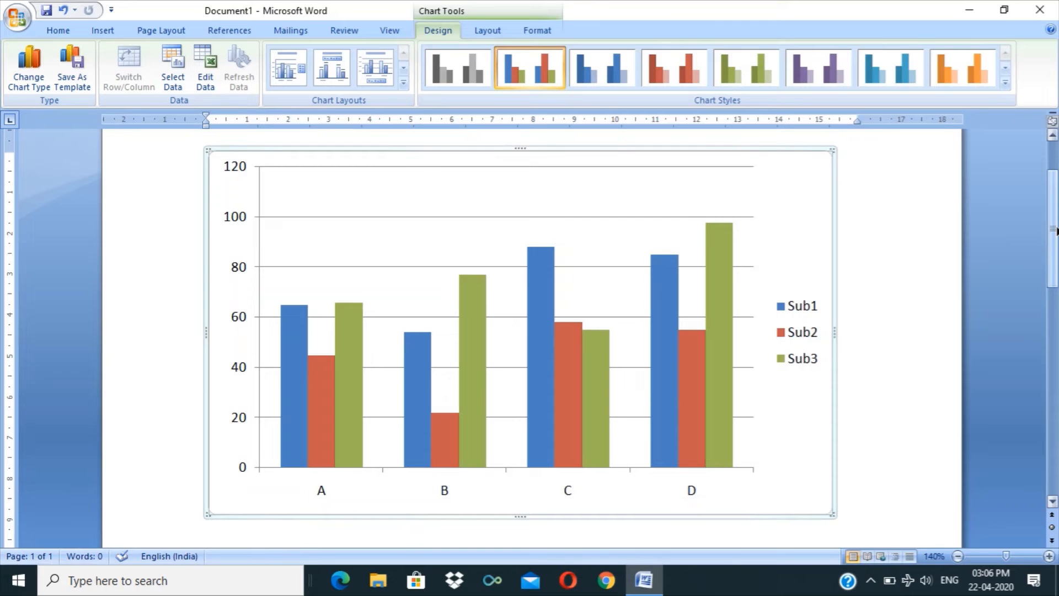
right_click(217, 314)
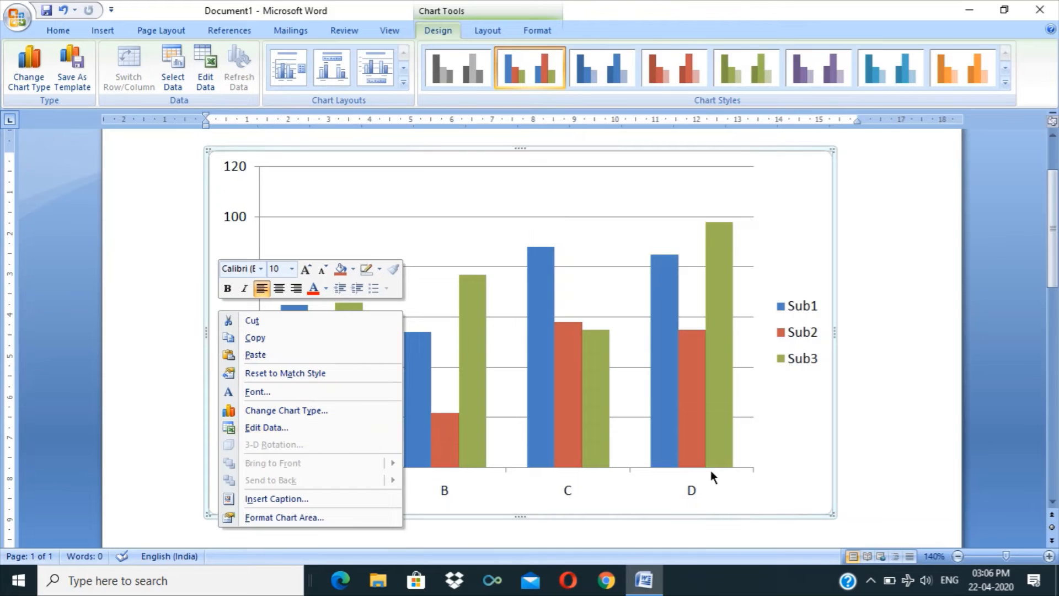
click(347, 497)
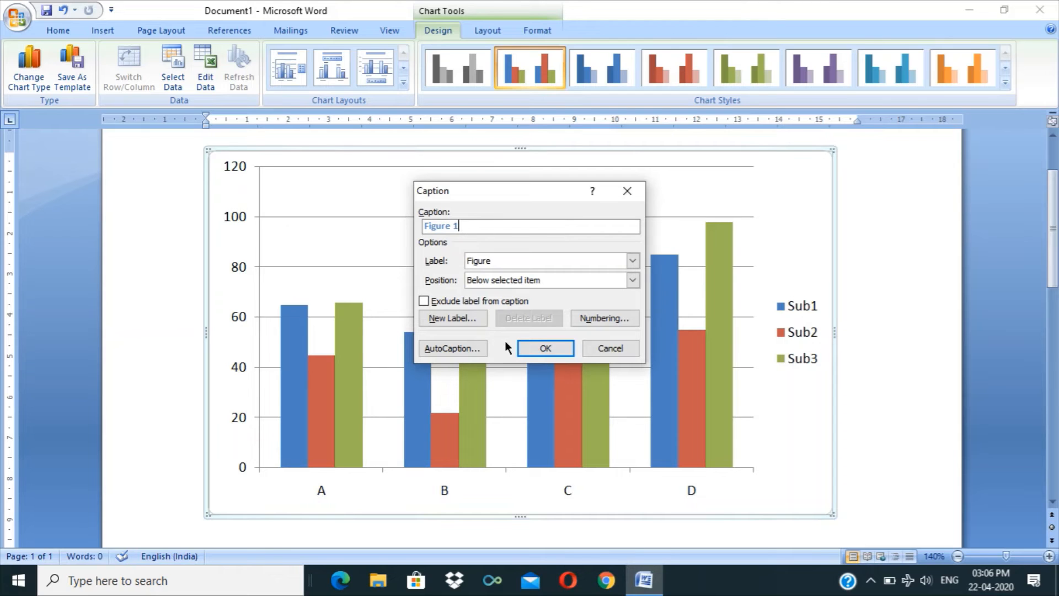
click(546, 350)
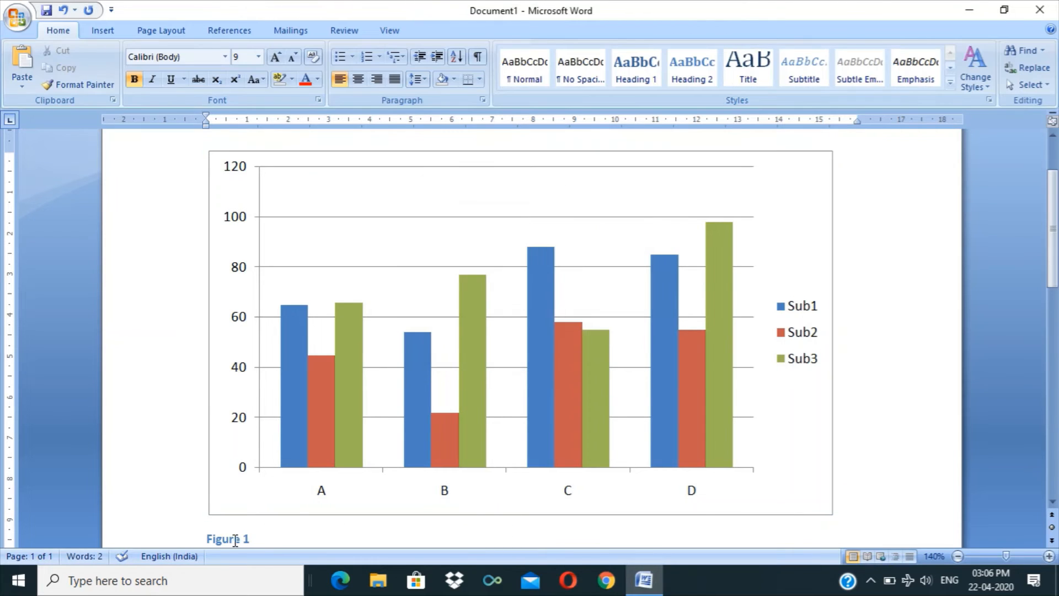
drag(1056, 263, 1057, 283)
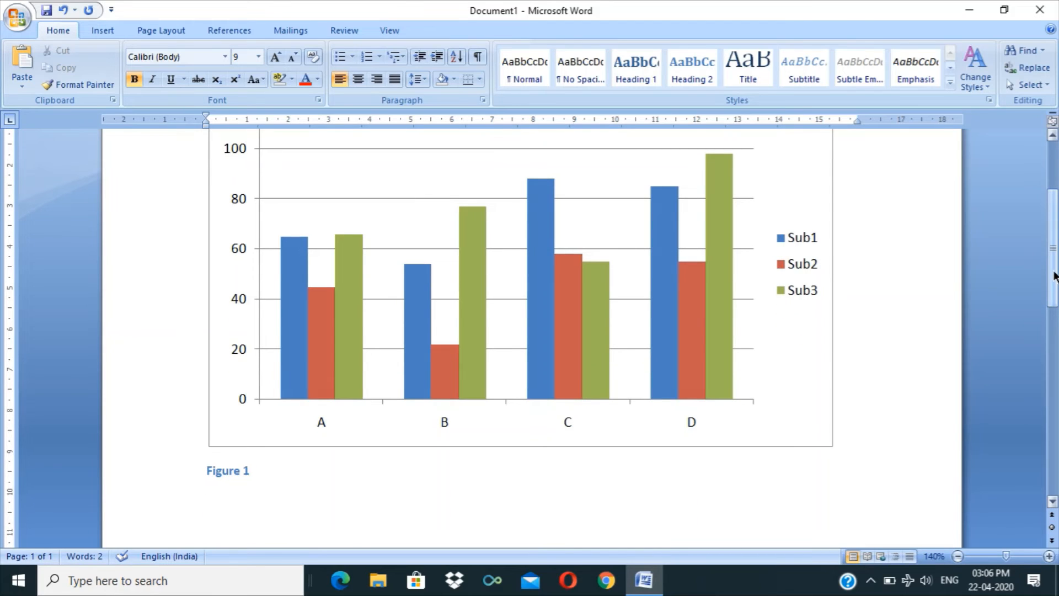
Change the chart type to Line with Markers.
scroll(305, 428, up, 1)
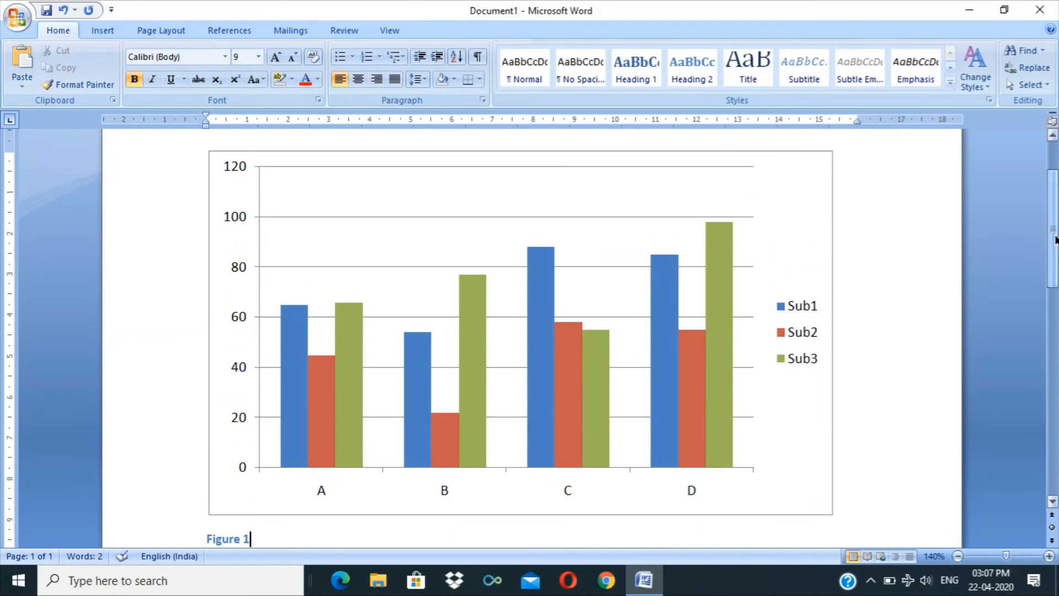
click(481, 160)
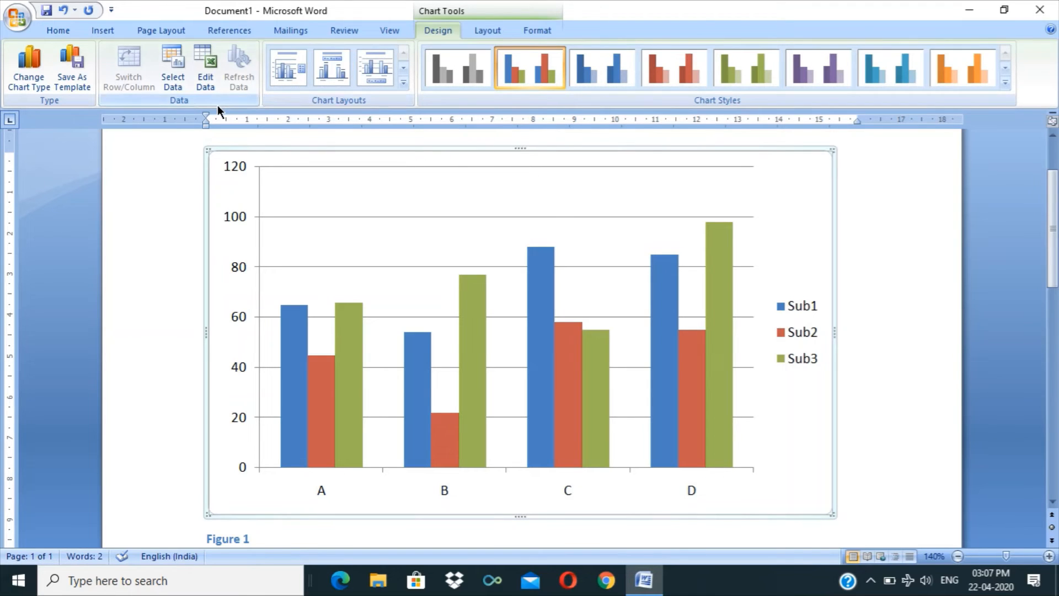
click(30, 77)
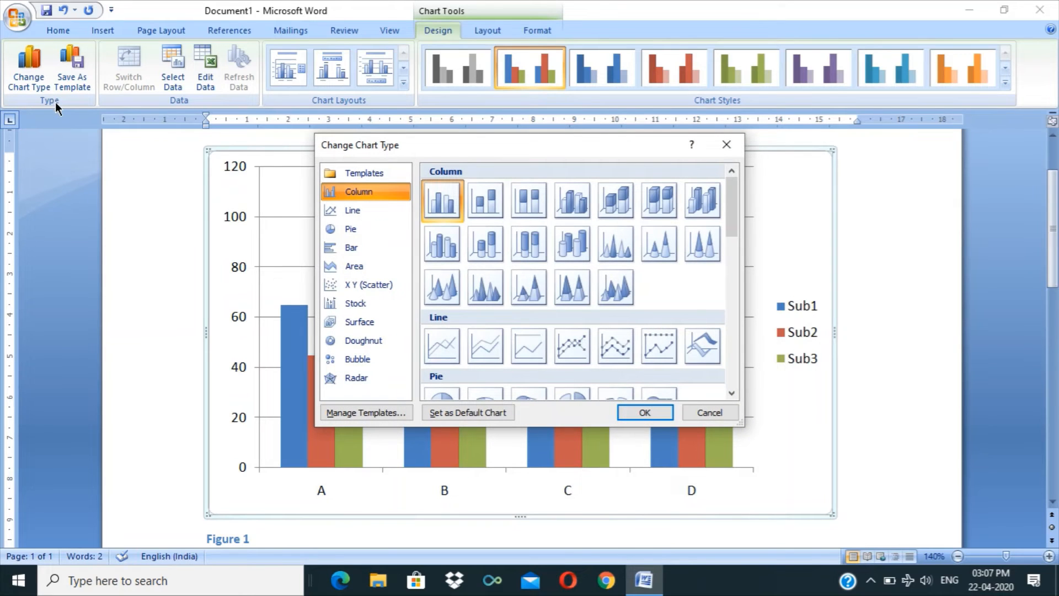
click(586, 350)
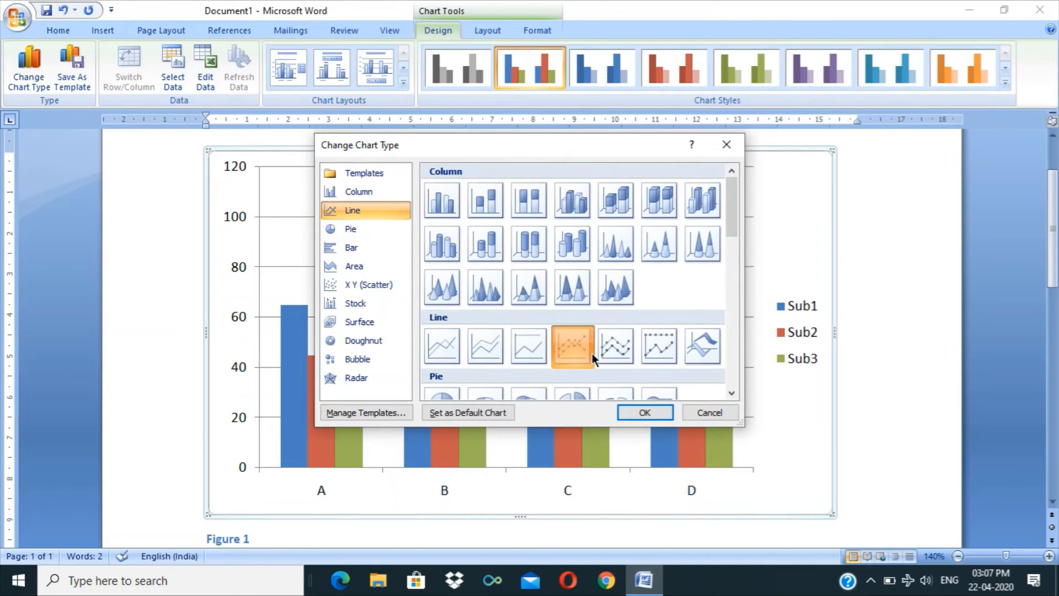
click(645, 412)
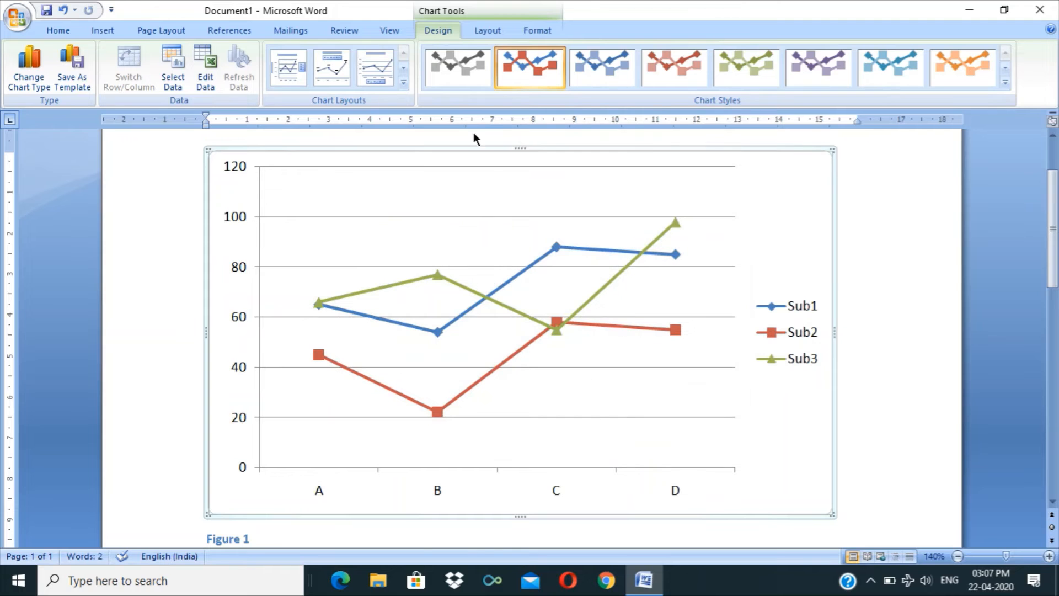
Switch the chart to a Pie chart and select the purple D slice.
click(29, 72)
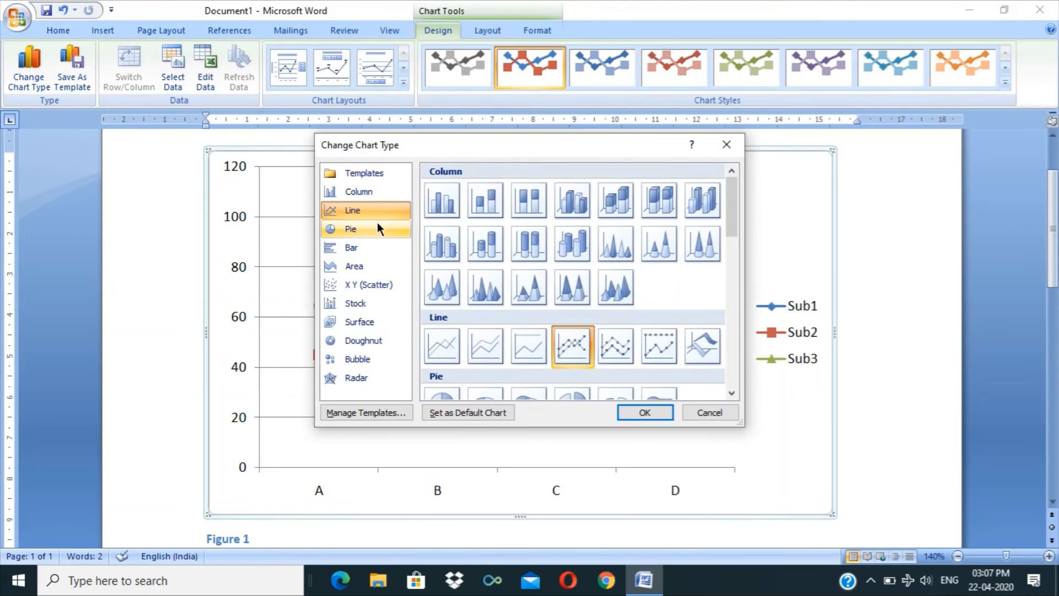
click(376, 226)
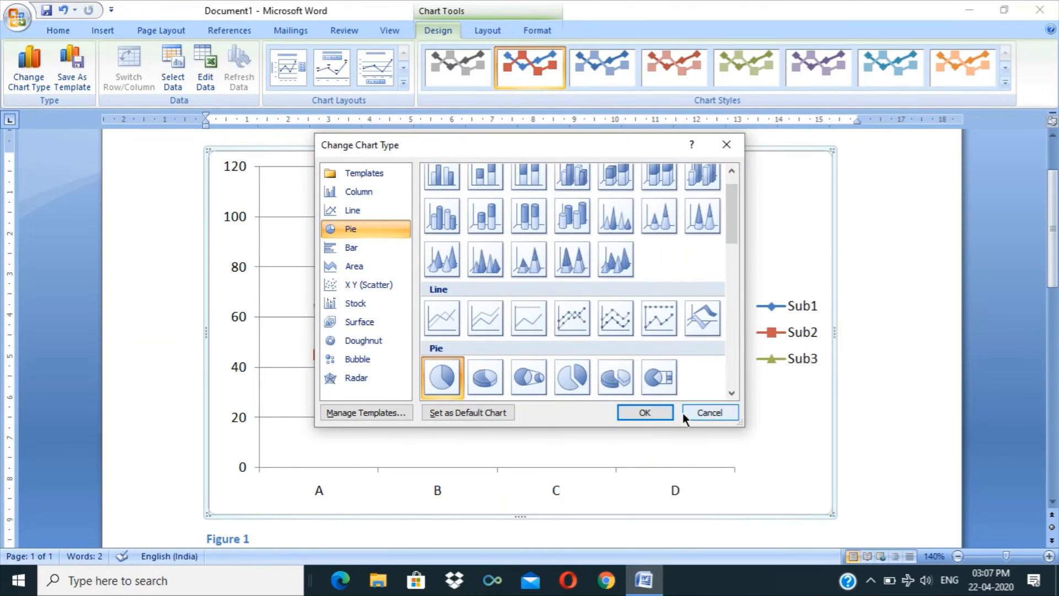
click(655, 412)
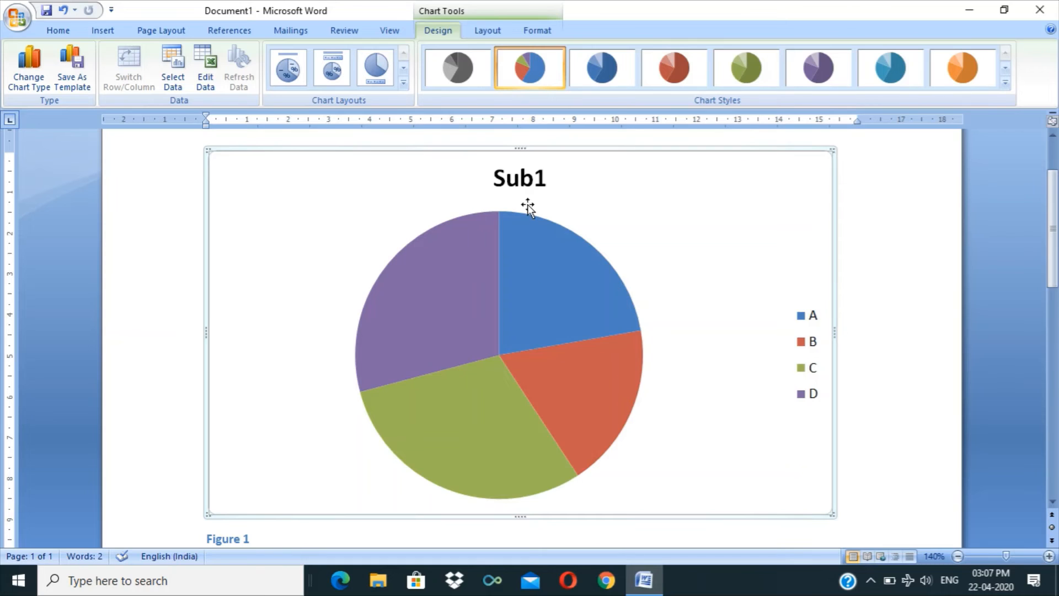
click(565, 286)
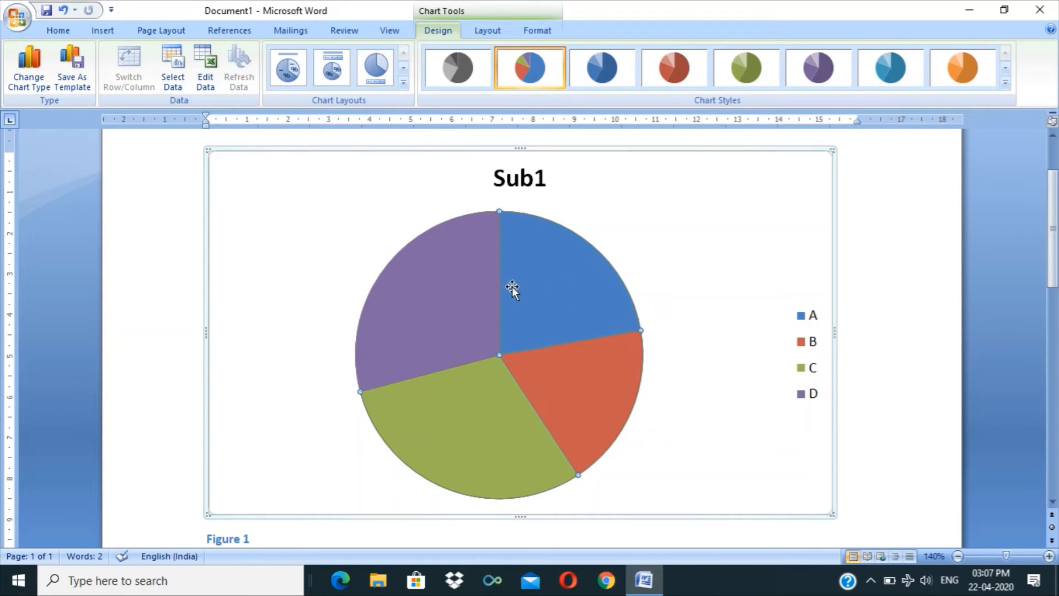
click(440, 286)
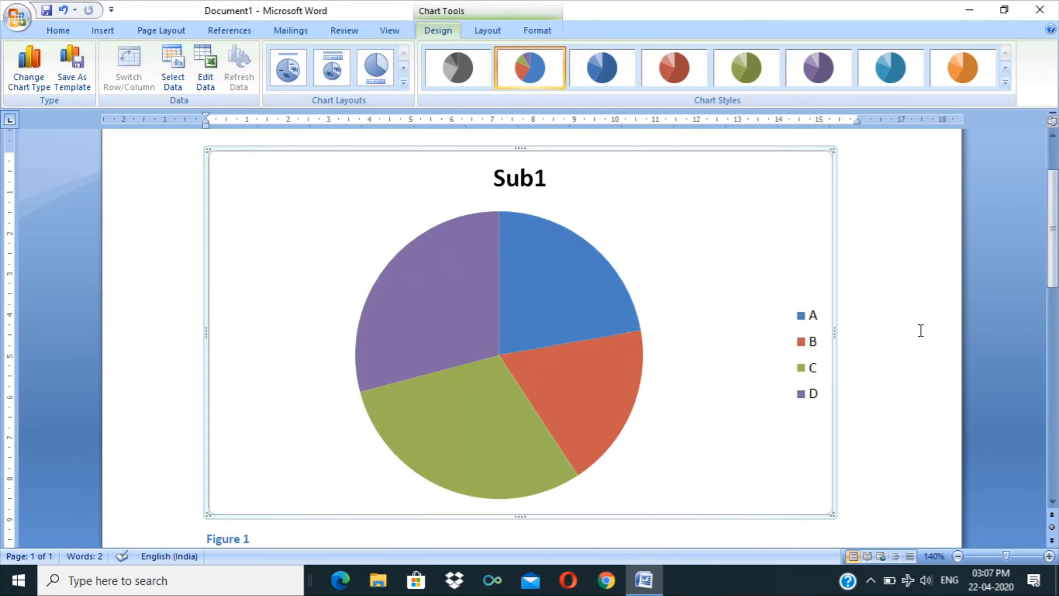
scroll(1057, 275, down, 1)
mouse_move(1056, 274)
mouse_down()
mouse_move(1057, 292)
mouse_move(1056, 240)
mouse_move(1056, 257)
mouse_up()
Delete the old chart and its Figure 1 caption, then insert a new pie chart.
key(Delete)
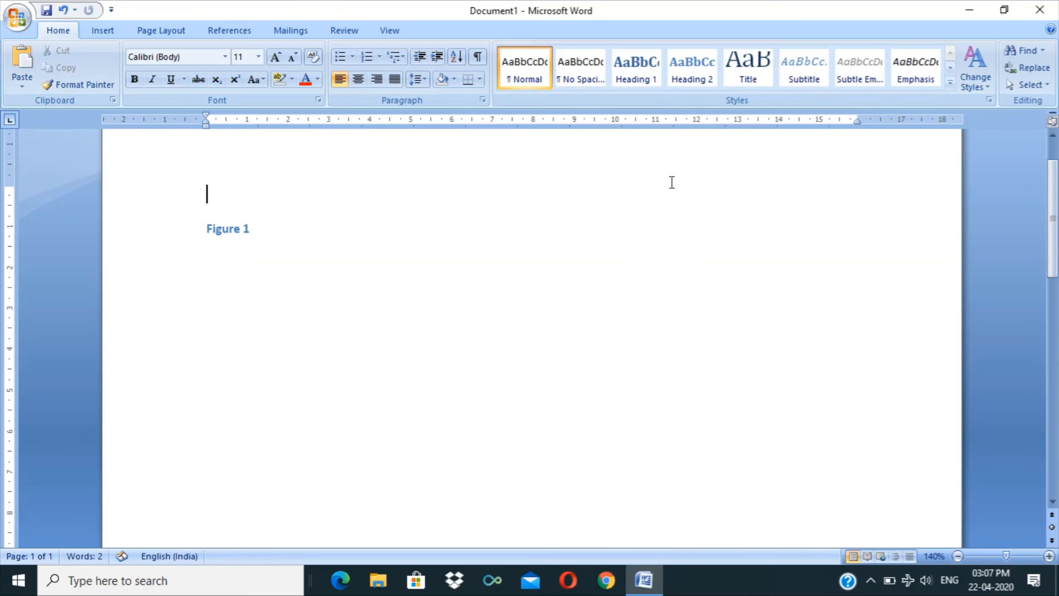
drag(291, 236, 180, 224)
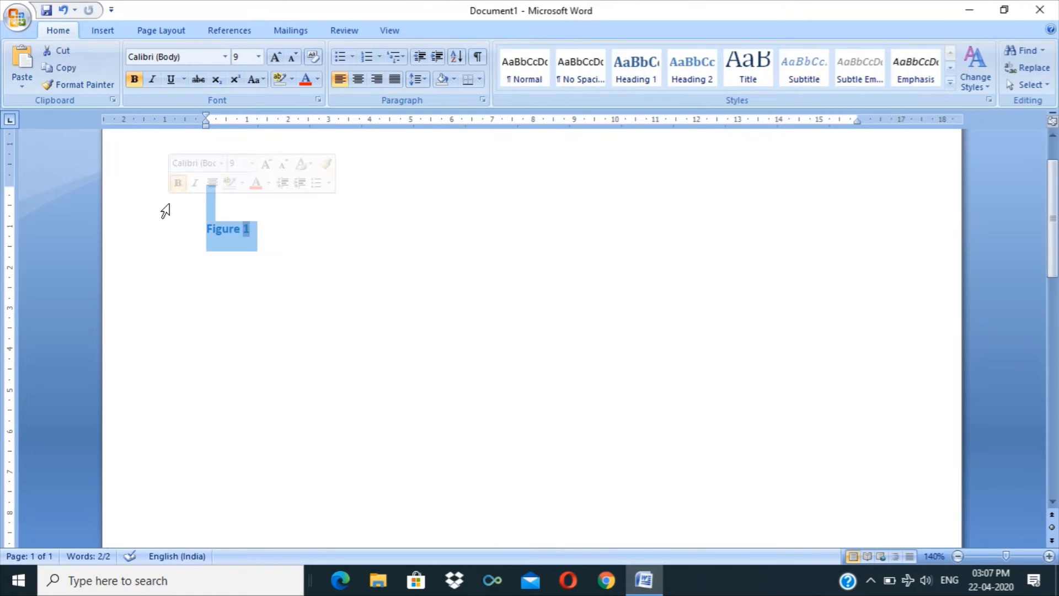
key(Delete)
click(87, 30)
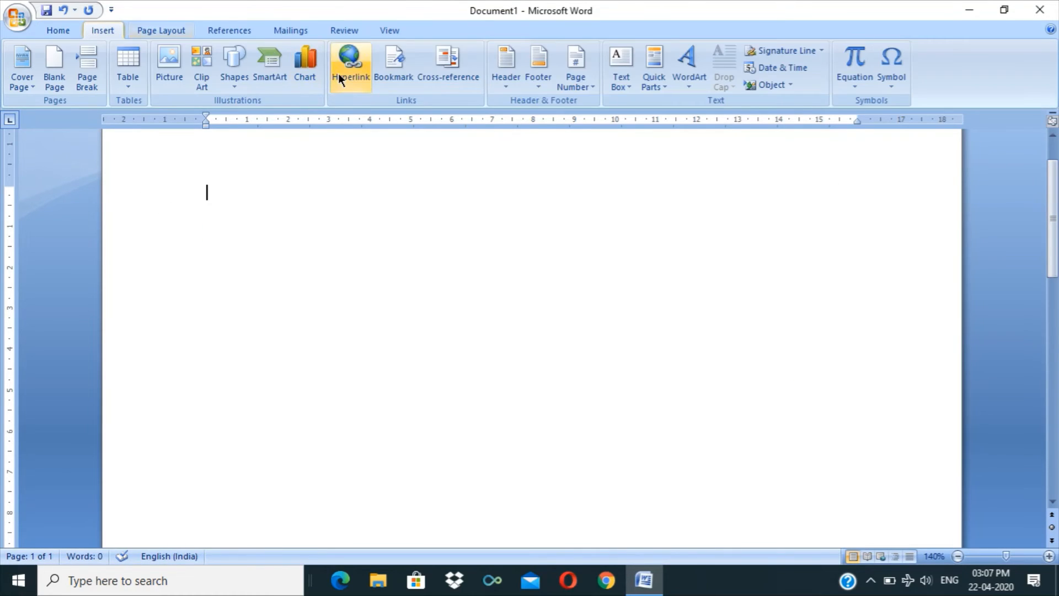
click(320, 75)
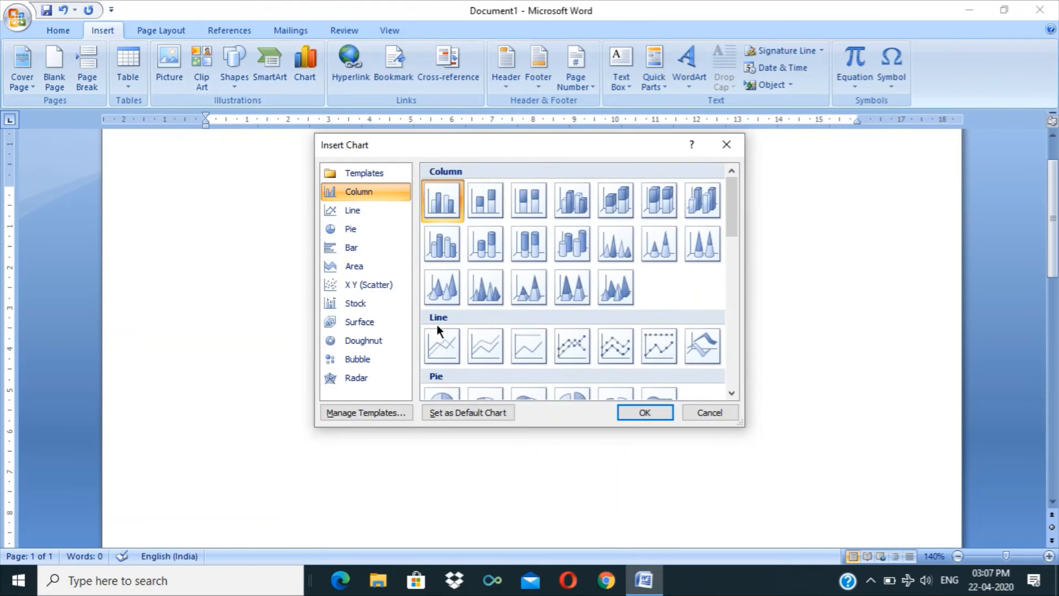
click(373, 229)
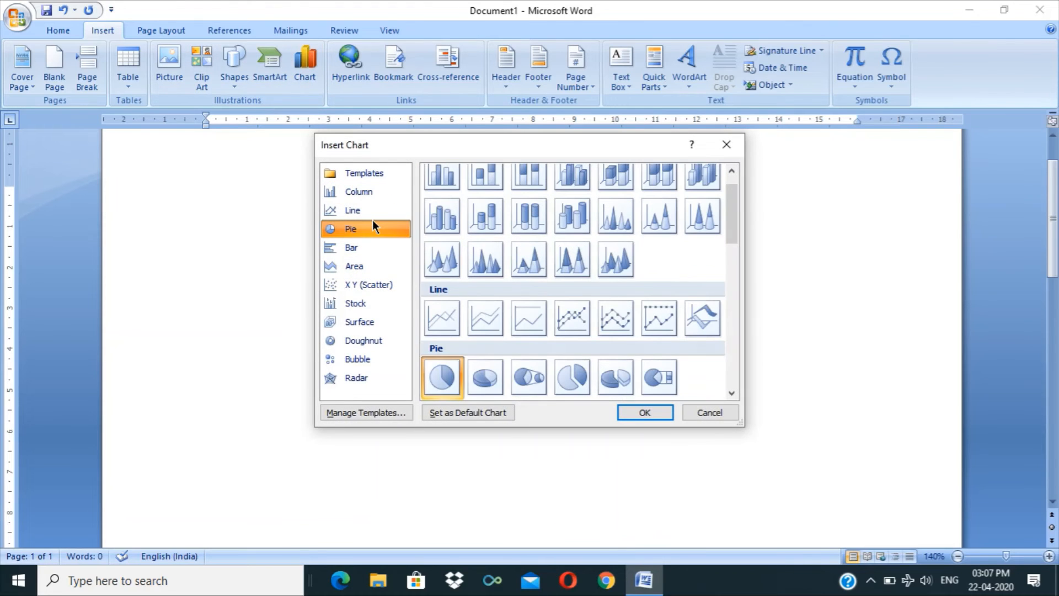
click(661, 412)
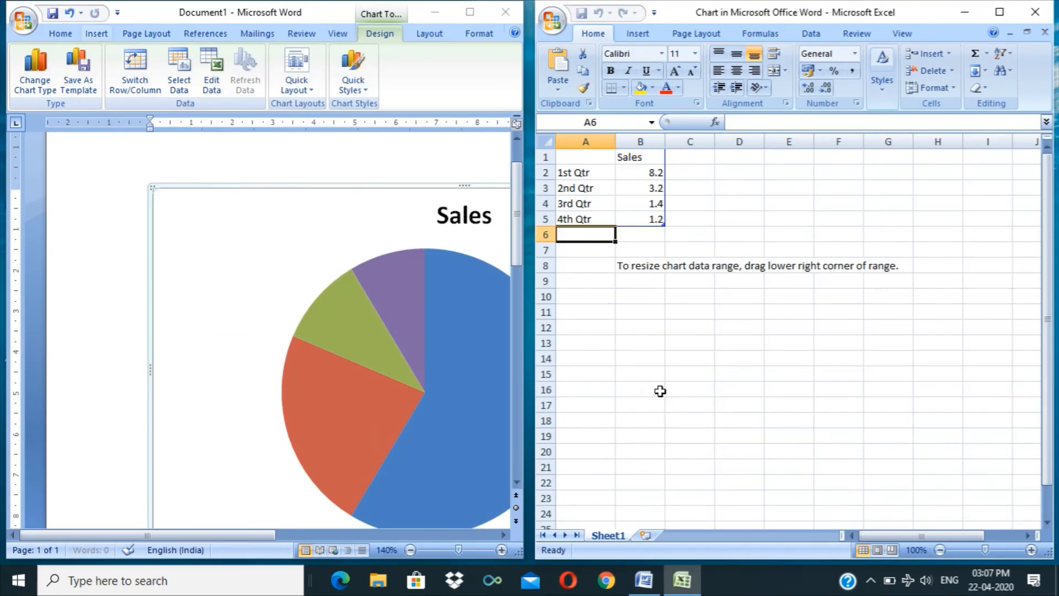
Title the series 'Love Marriage', label rows Yes, No, No Comments, and clear the 4th Qtr row.
click(629, 158)
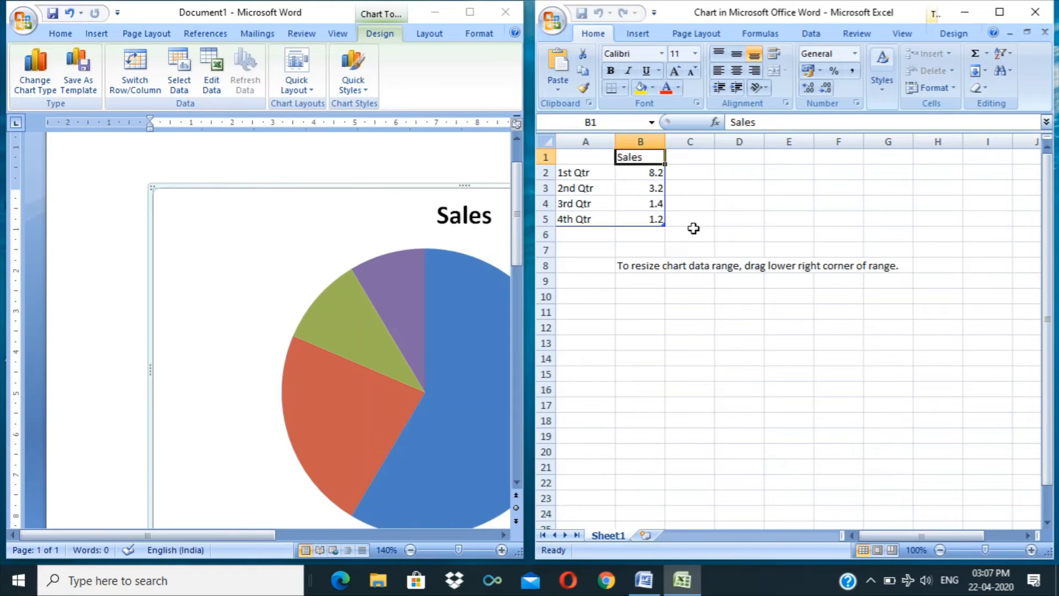
text(Love Marriage)
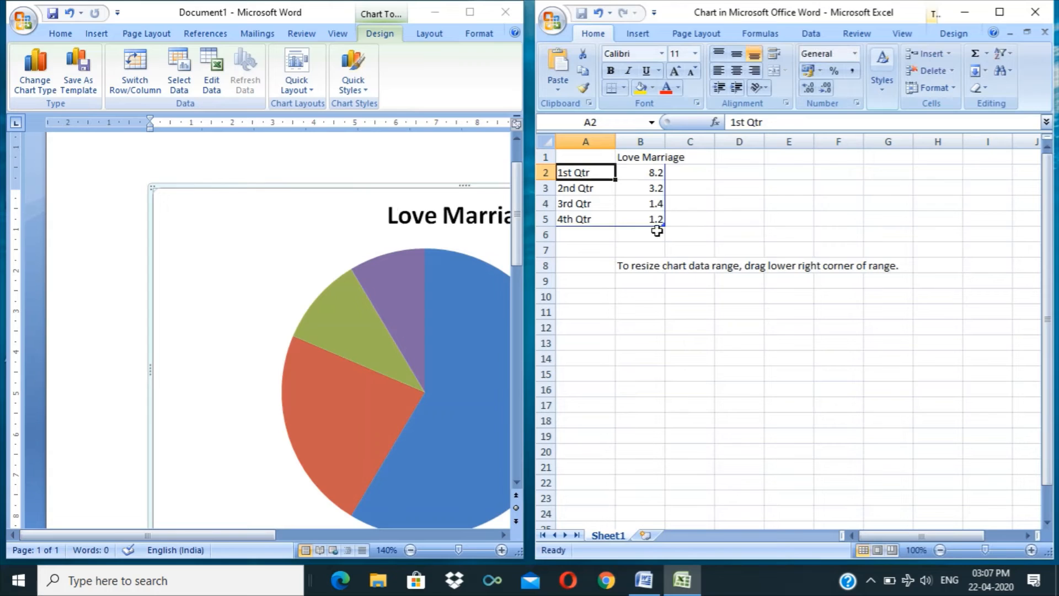
text(Yes)
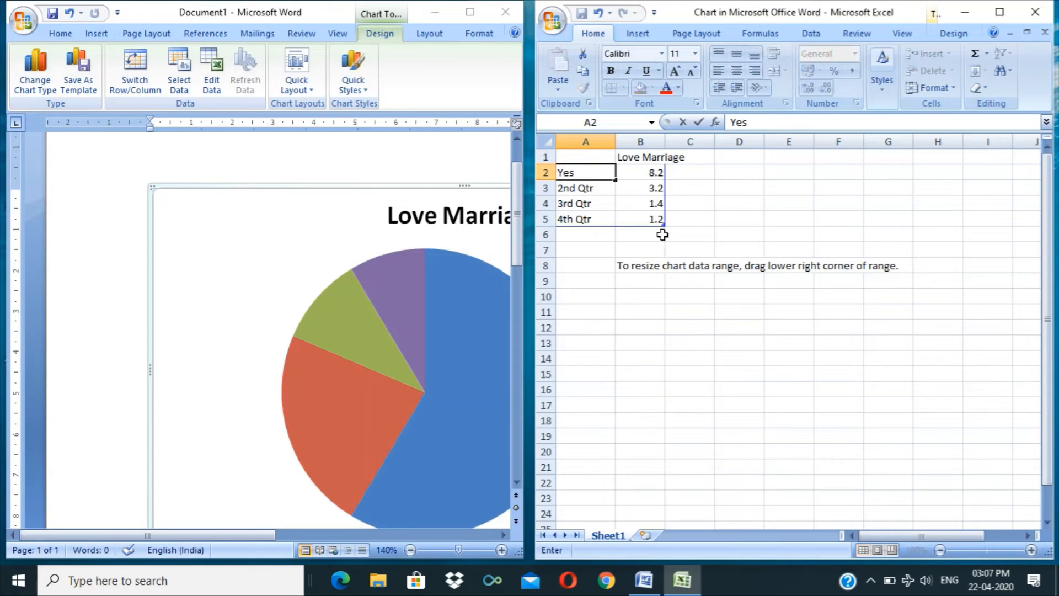
key(Return)
text(No)
key(Return)
text(No )
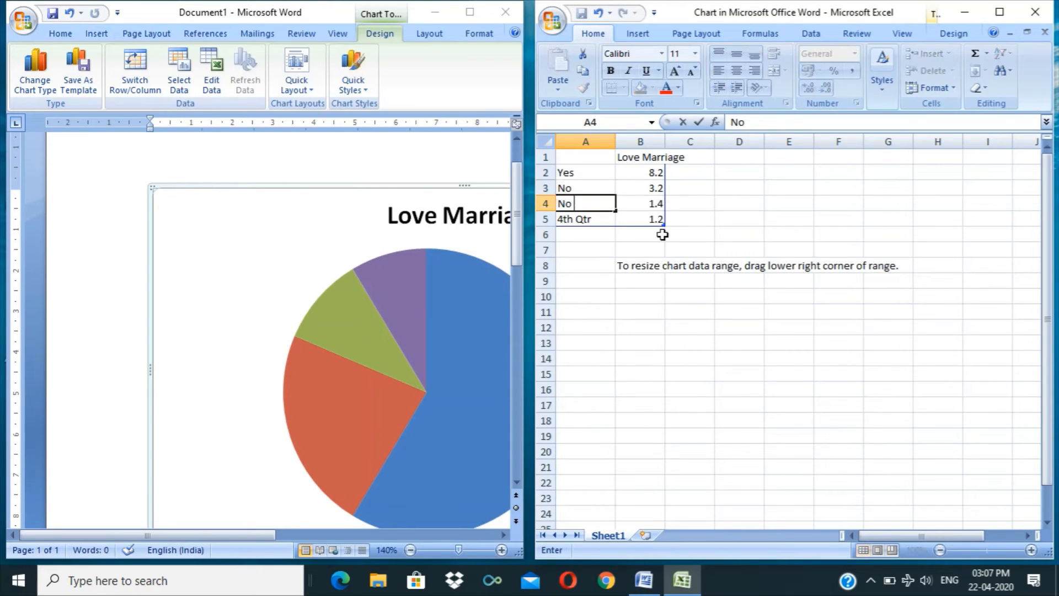
text(Comments)
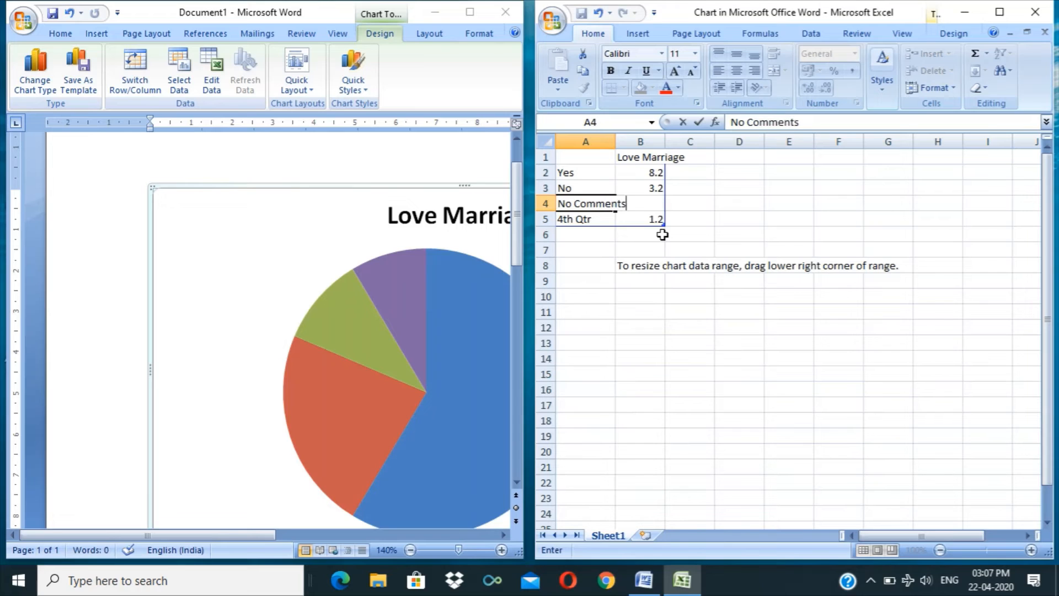
drag(574, 230, 631, 229)
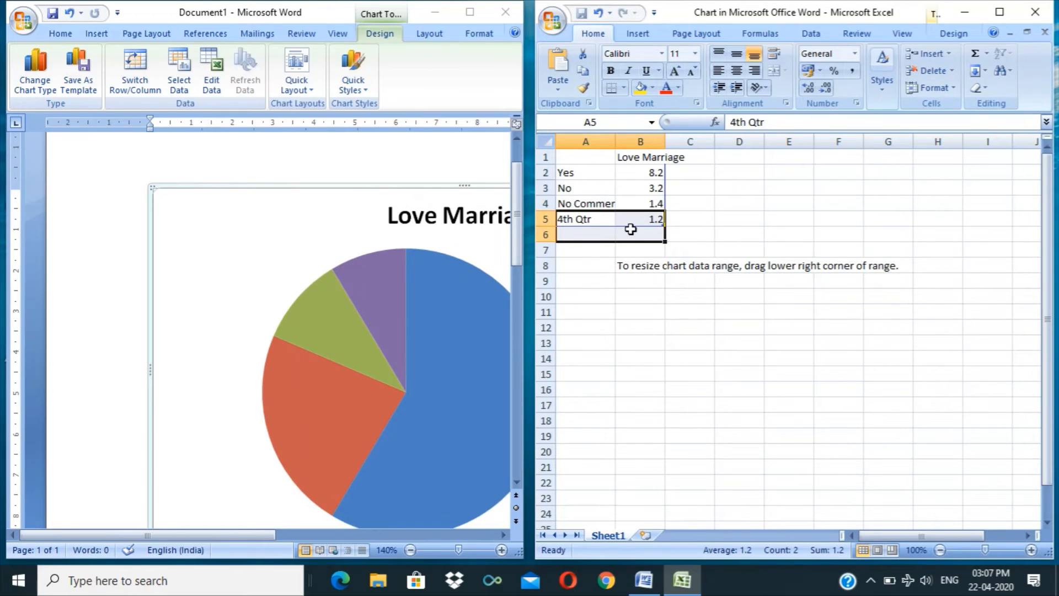
key(Delete)
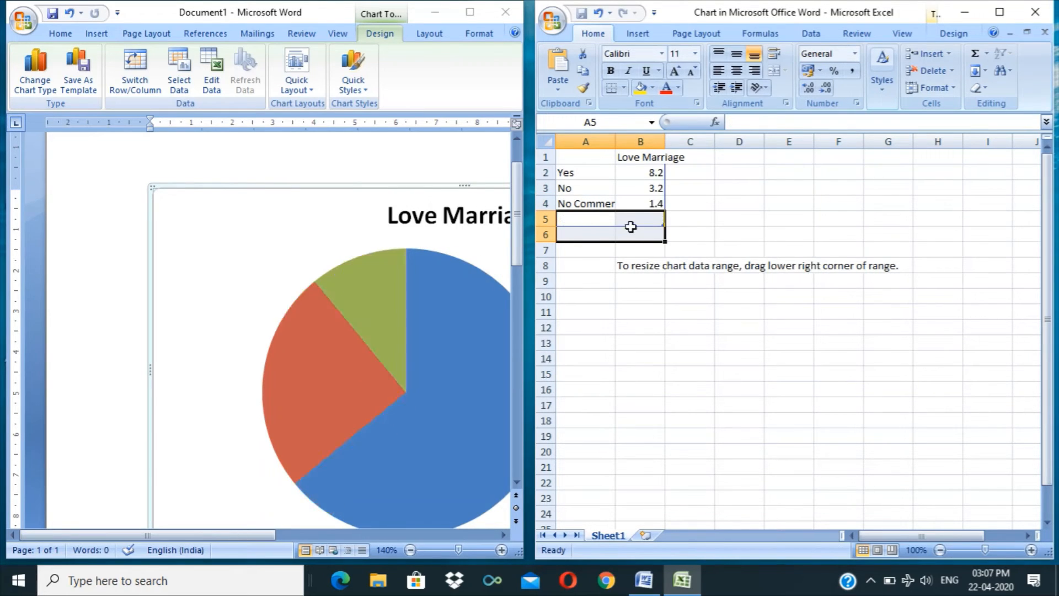
Set the Yes value in B2 to 8.
click(642, 175)
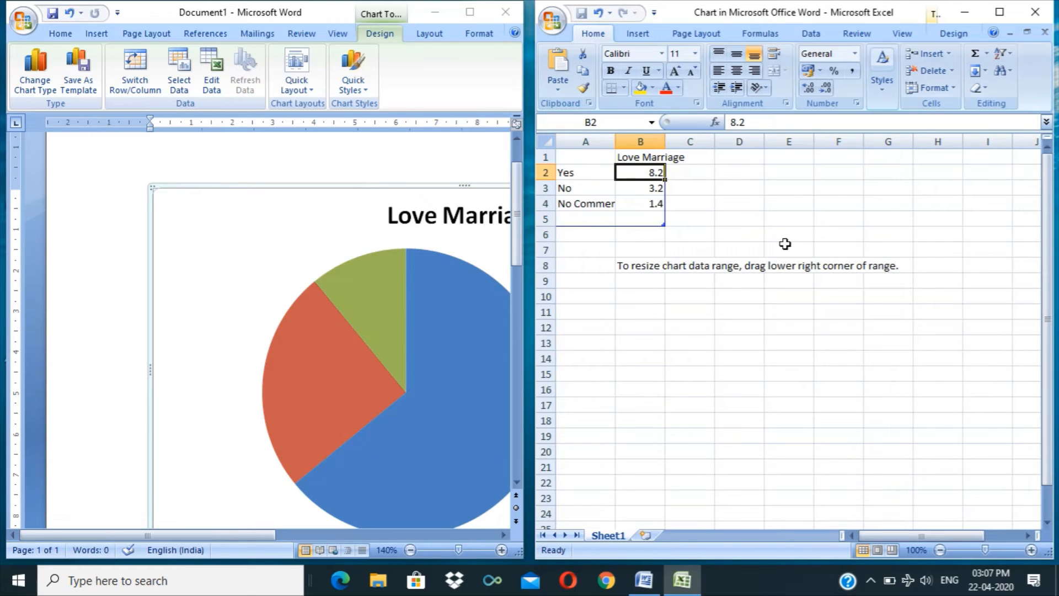
text(90)
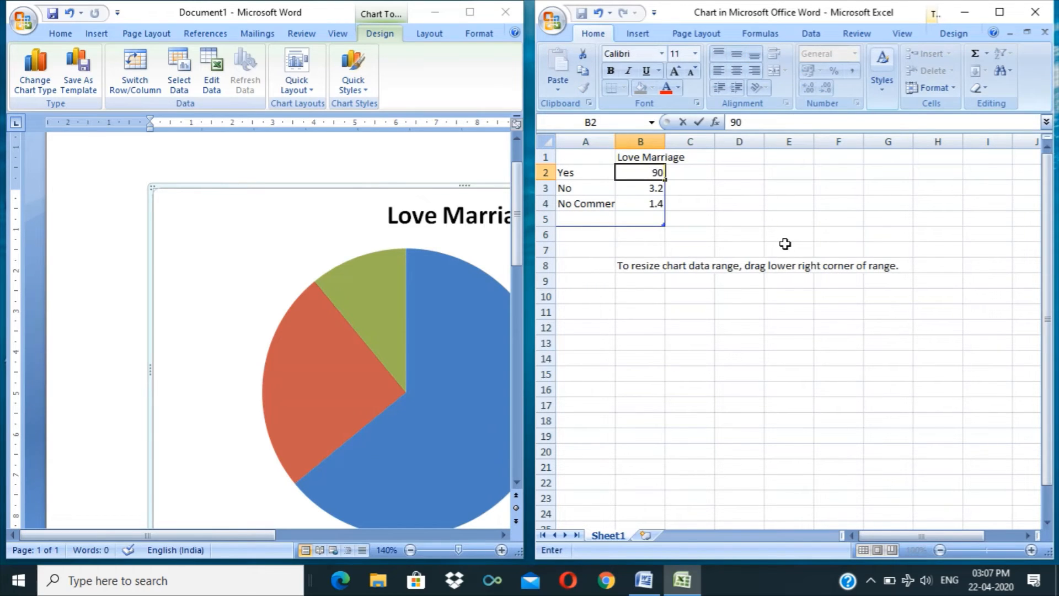
key(Return)
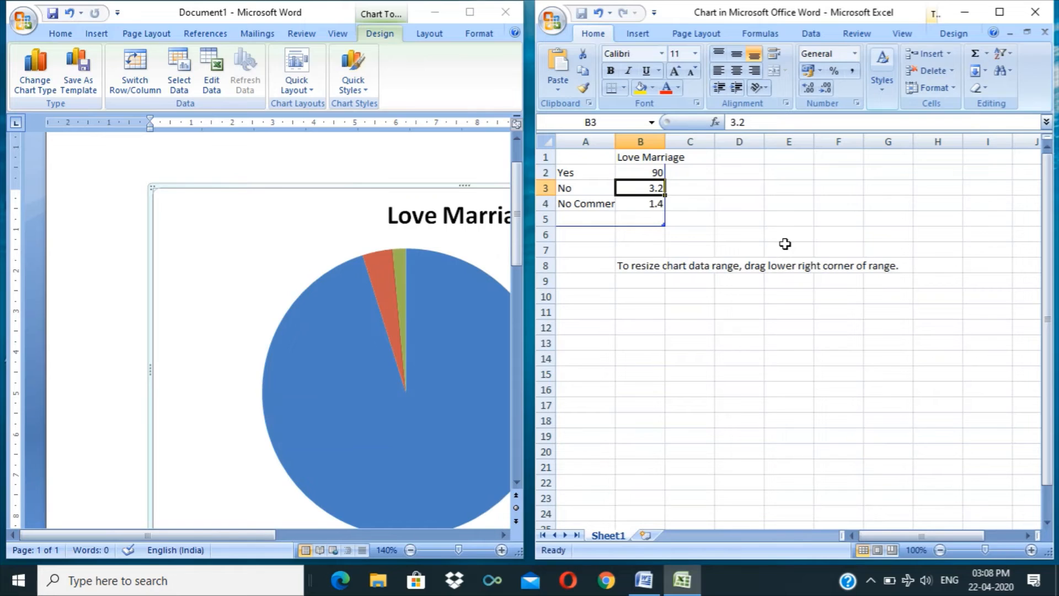
text(10)
key(BackSpace)
key(BackSpace)
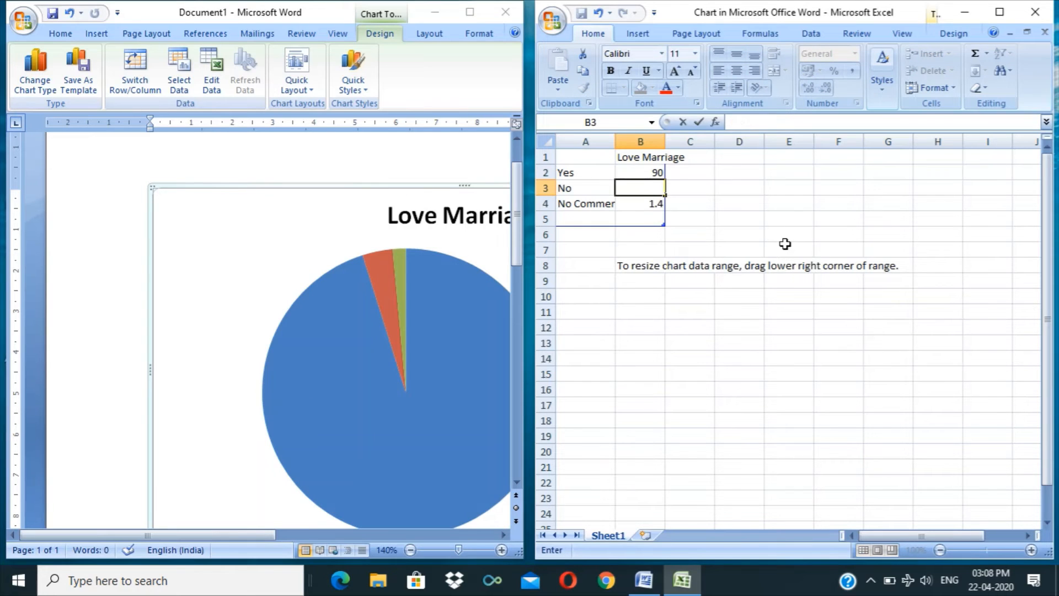
text(80)
key(BackSpace)
key(BackSpace)
key(Up)
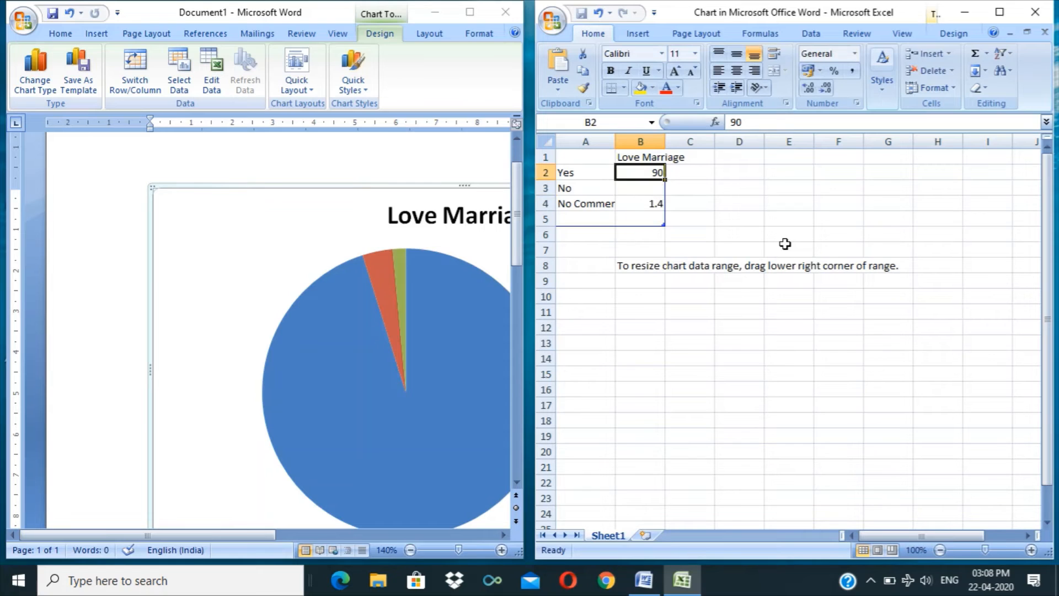
key(Up)
key(Down)
key(BackSpace)
text(9)
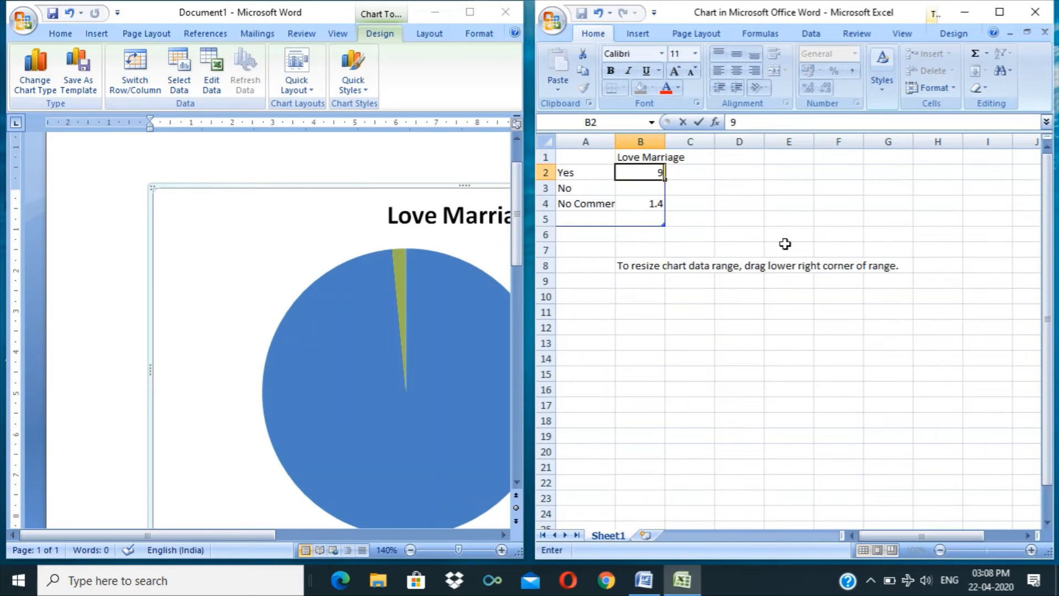
key(Return)
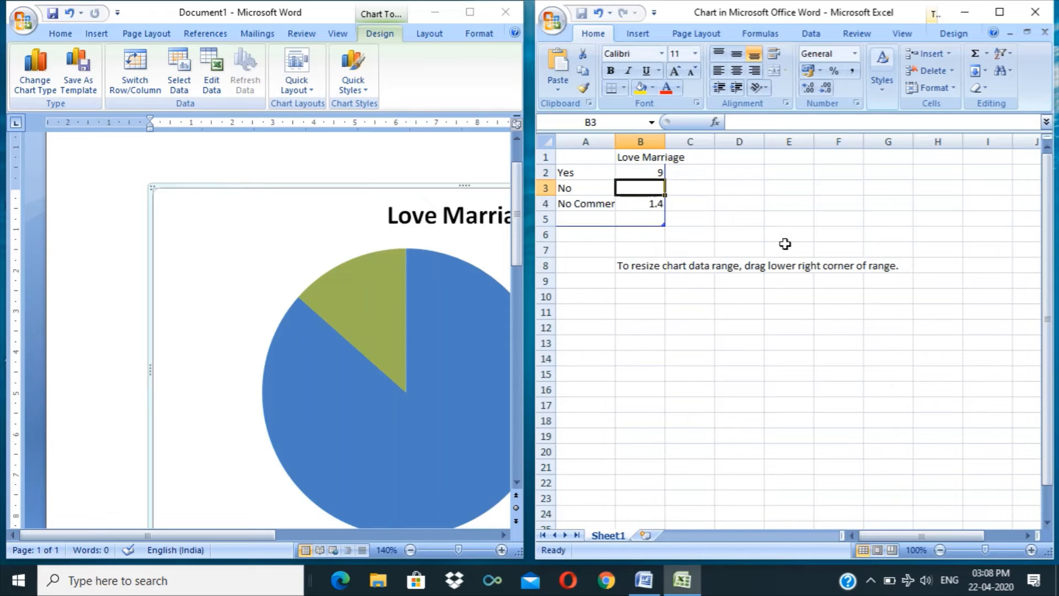
key(Up)
key(BackSpace)
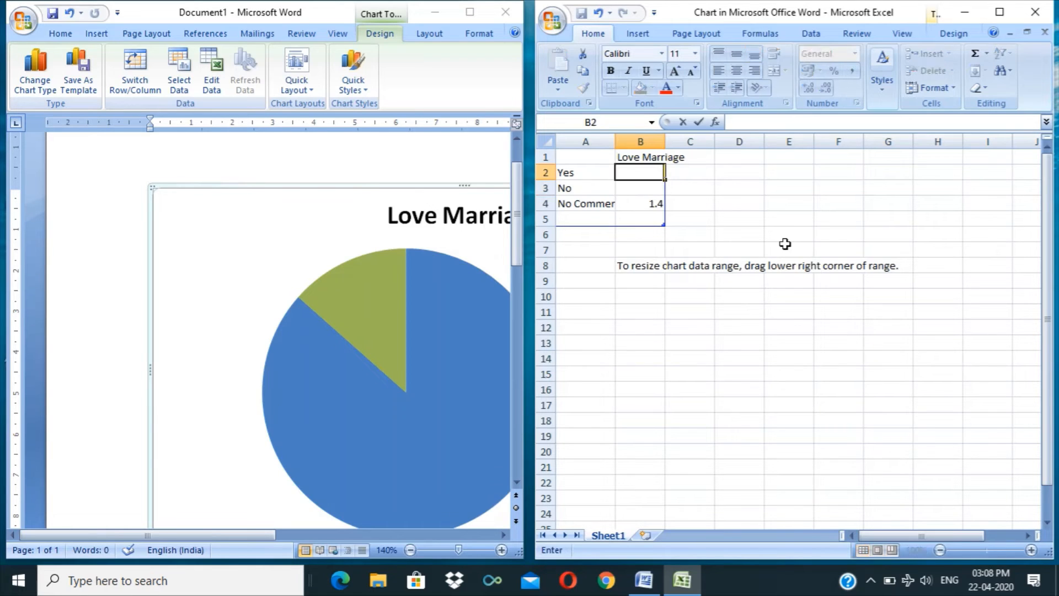
text(8)
key(Return)
Enter 1 for No and 1 for No Comments.
text(2)
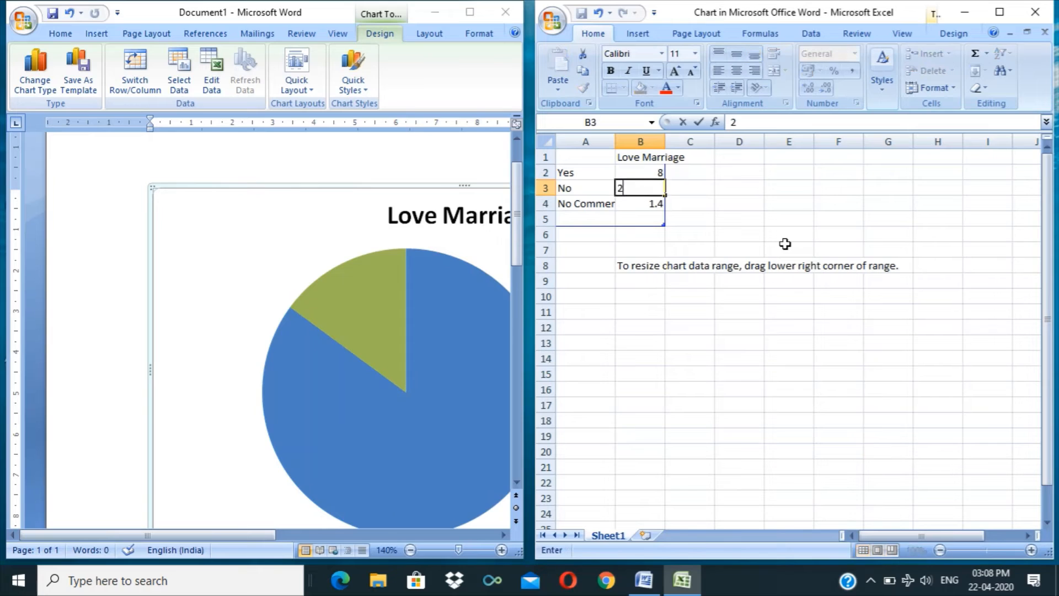
key(BackSpace)
text(1)
key(Return)
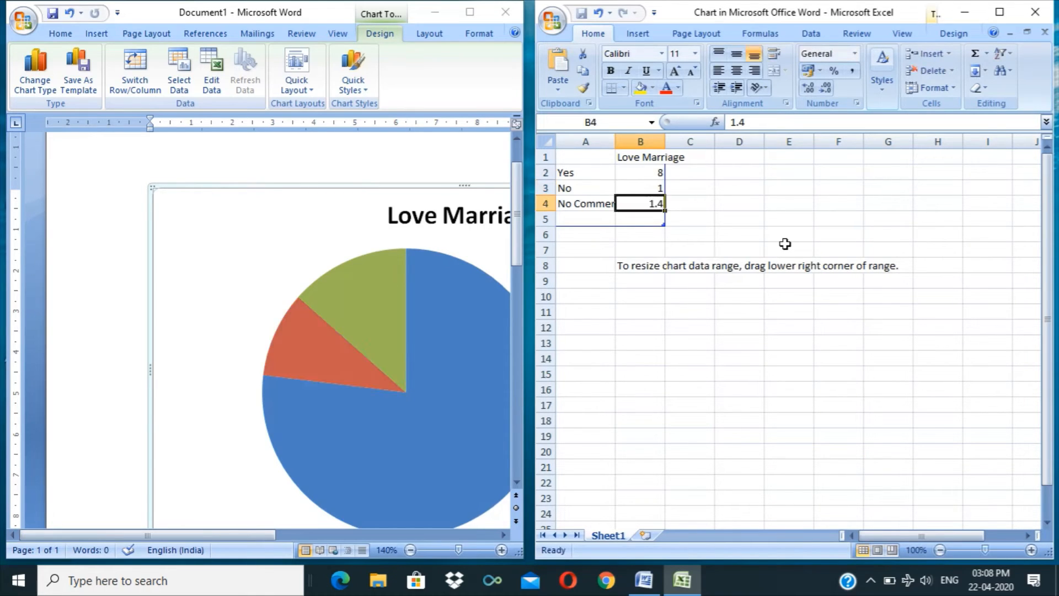
text(1)
key(Return)
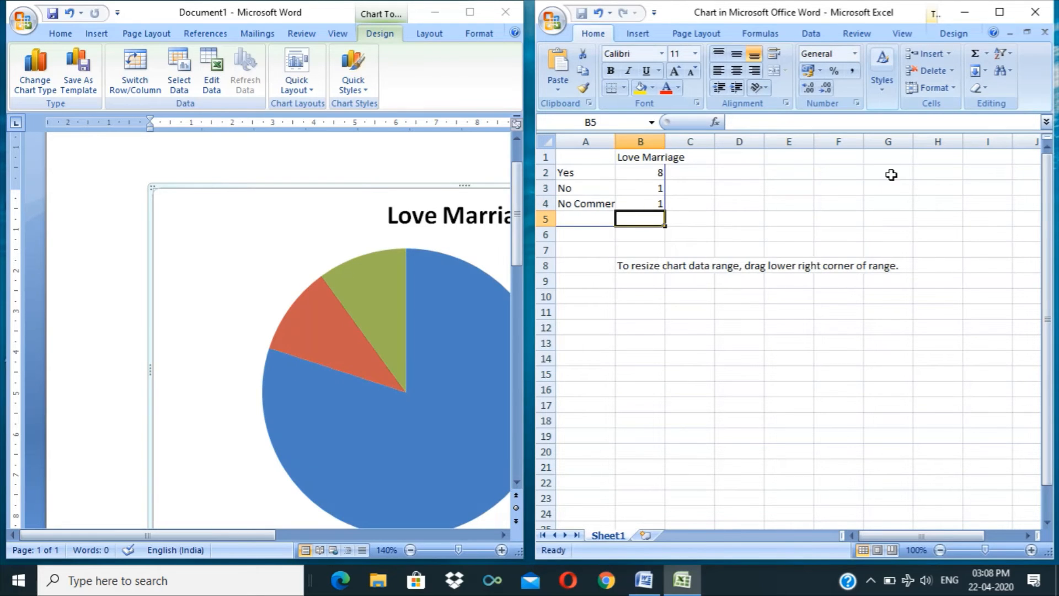
Close the data sheet and apply Layout 2 for percentage slice labels with the legend on top.
click(1037, 13)
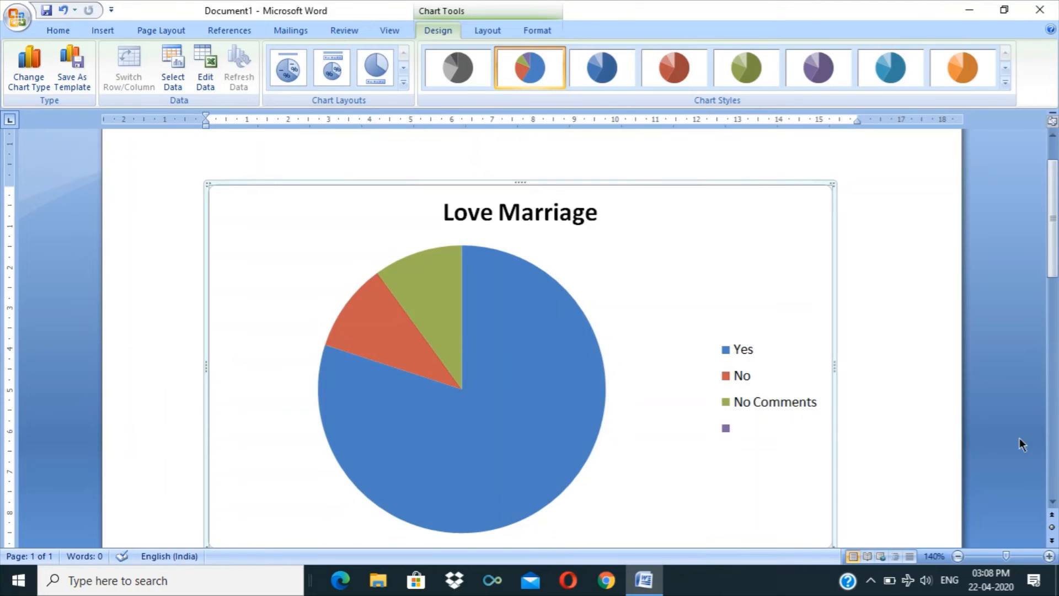
mouse_move(1054, 220)
mouse_down()
mouse_move(1055, 244)
mouse_move(1054, 208)
mouse_move(1054, 233)
mouse_up()
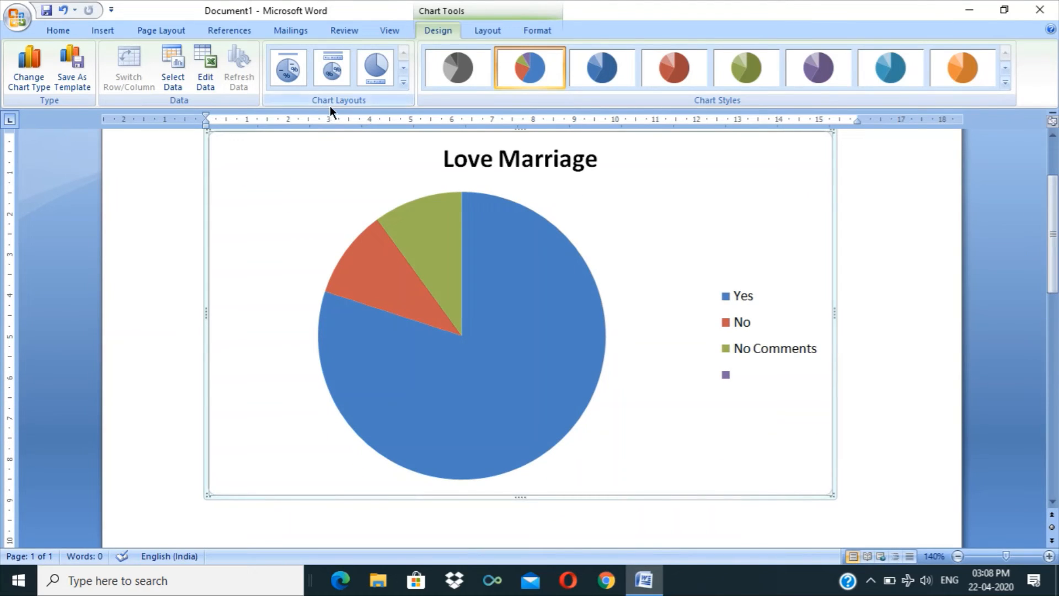
click(337, 84)
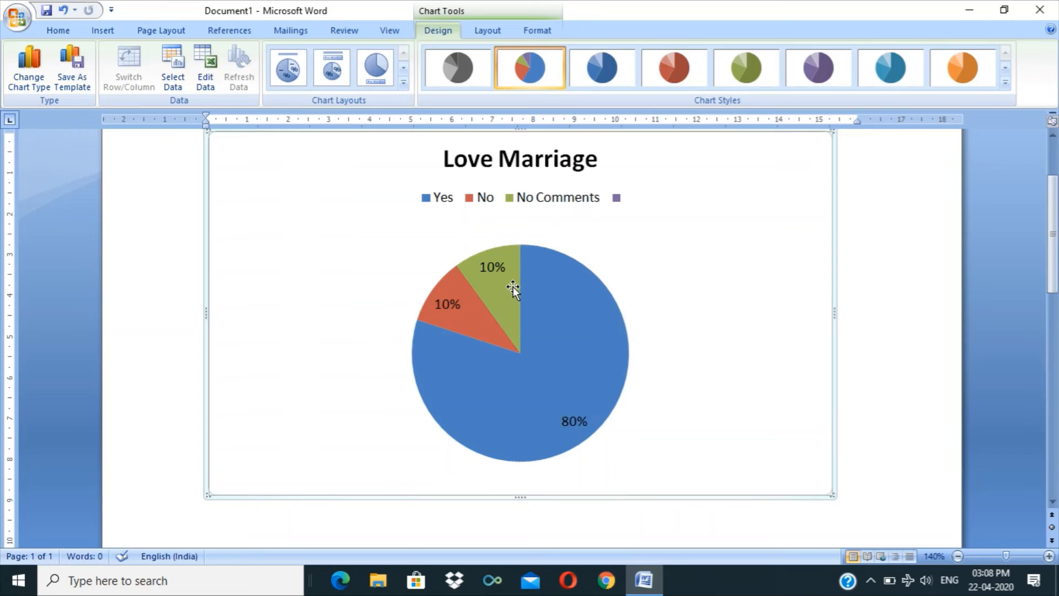
mouse_move(512, 287)
mouse_move(1055, 237)
mouse_down()
mouse_move(1054, 210)
mouse_move(1055, 231)
mouse_up()
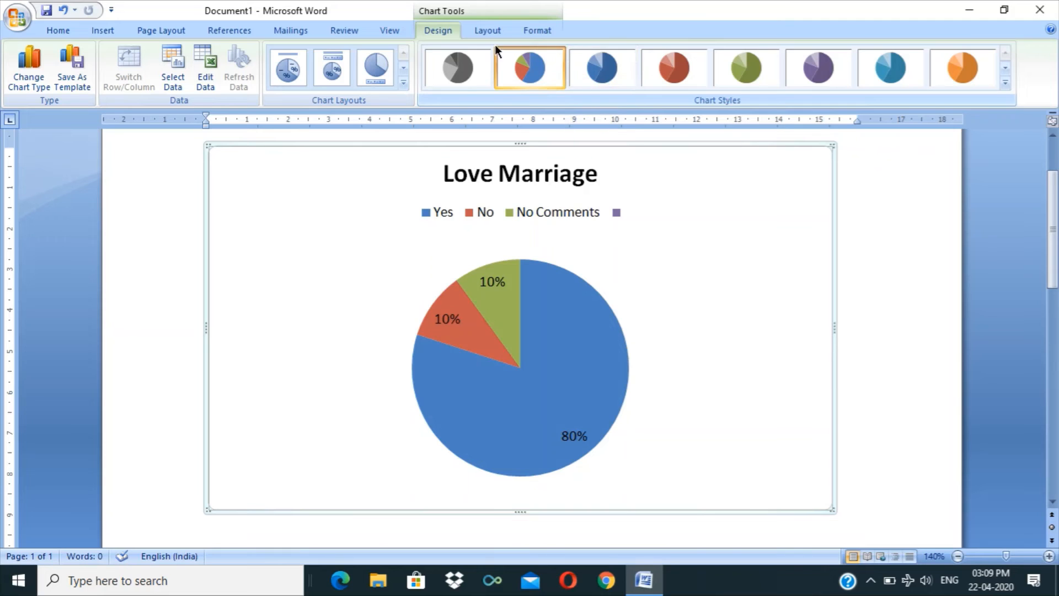
Try inserting a thumbnail picture into the chart, then undo it.
click(478, 32)
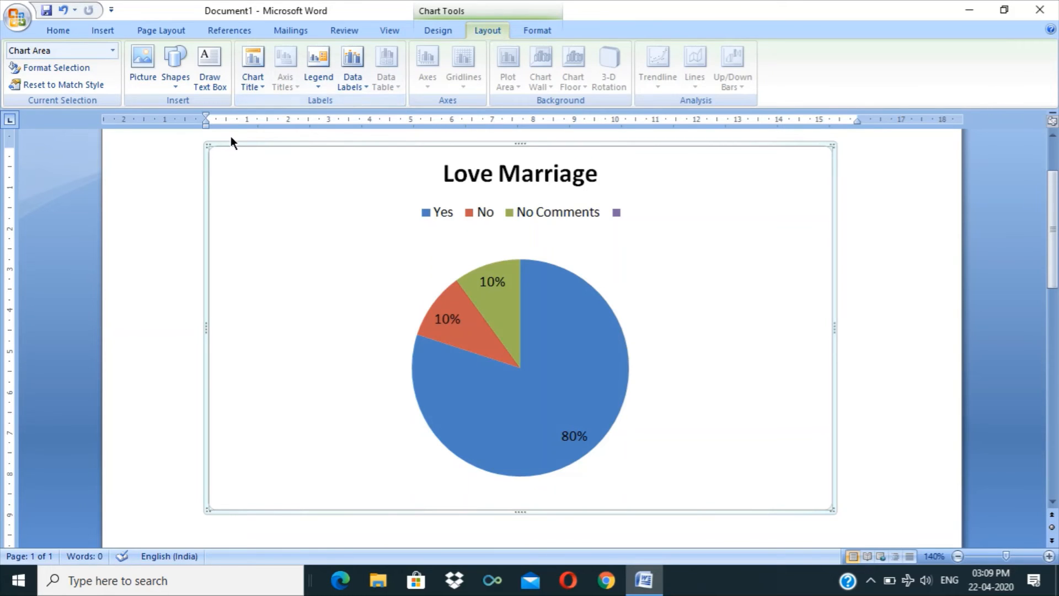
click(135, 70)
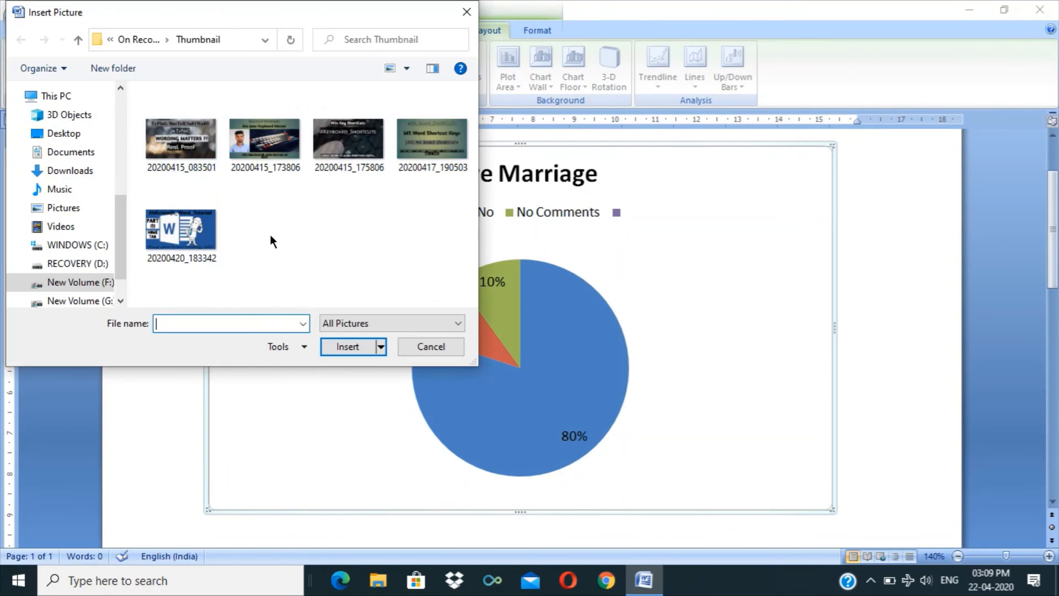
click(350, 350)
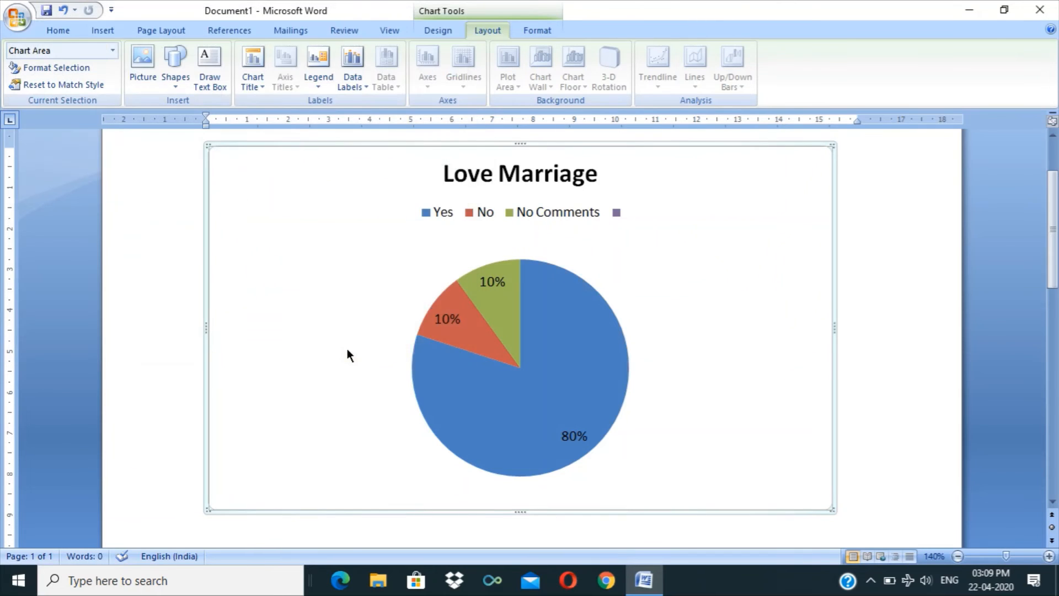
key(ctrl+z)
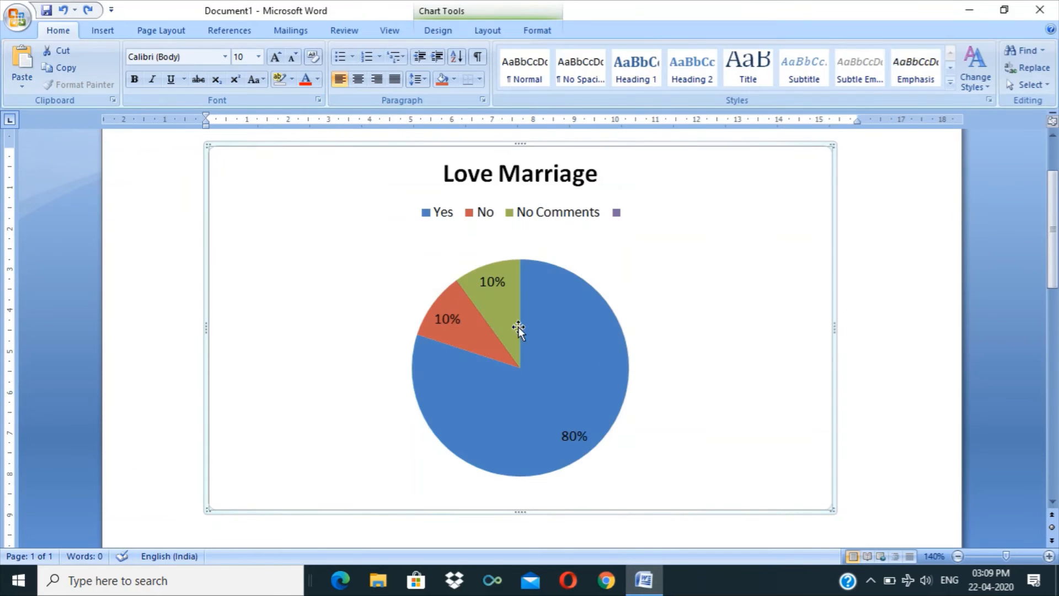
Look through the chart's Shape Fill options without changes, then cut the chart from the document.
click(488, 31)
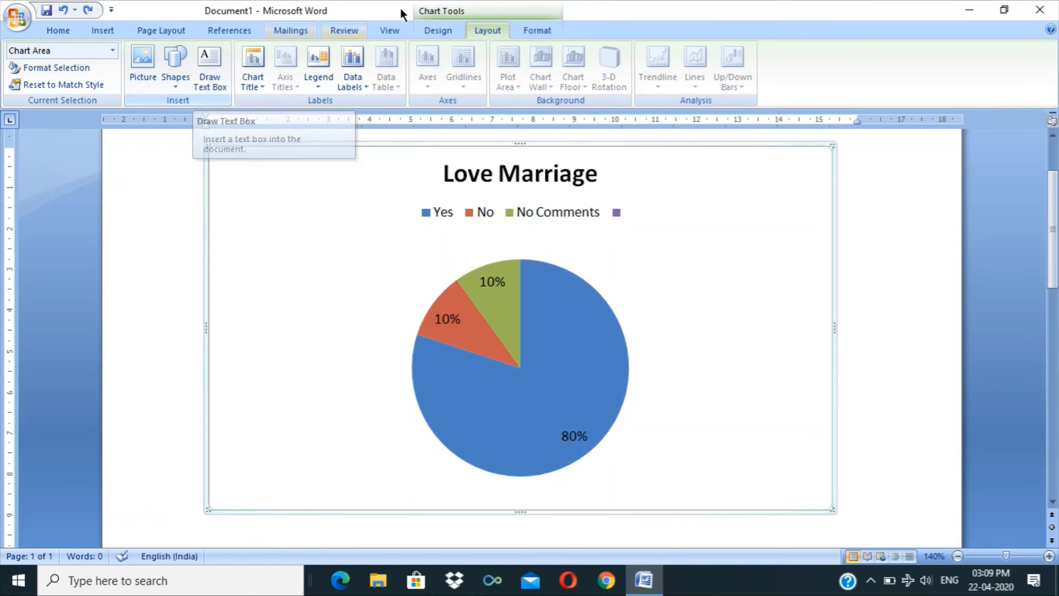
click(538, 31)
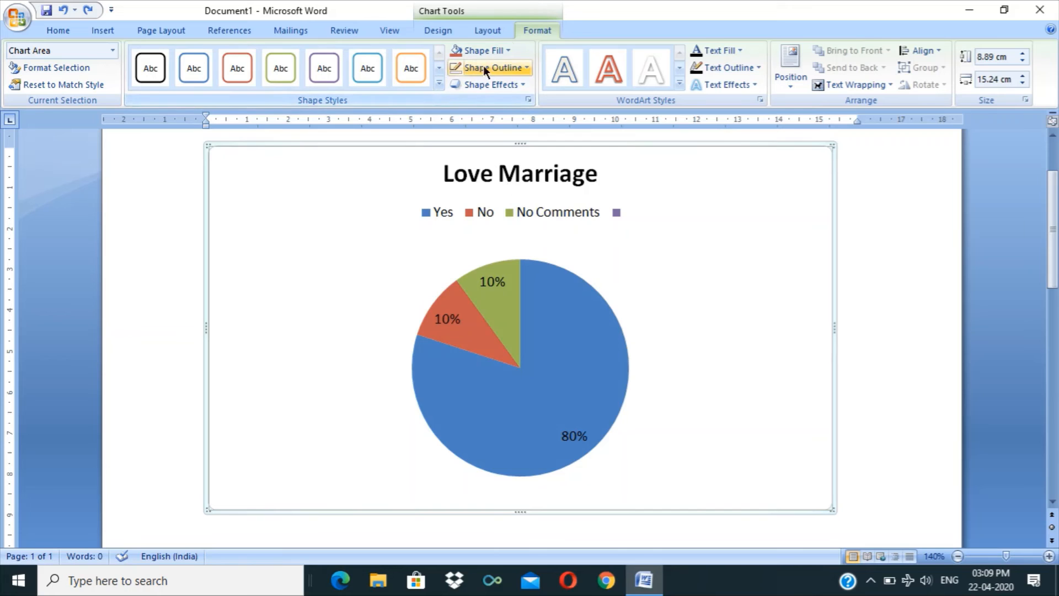
click(491, 50)
click(894, 212)
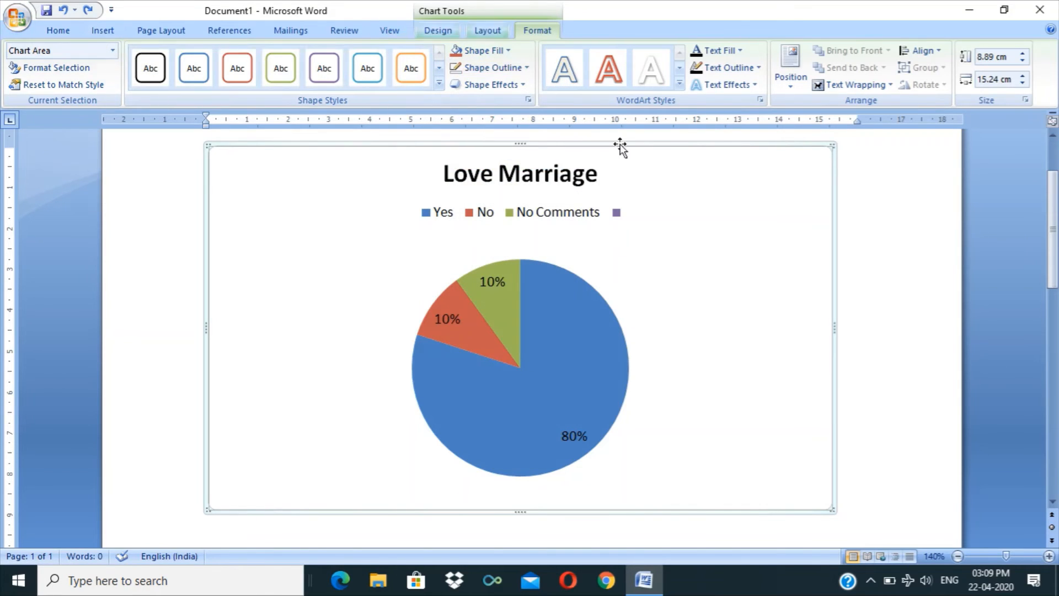
right_click(602, 147)
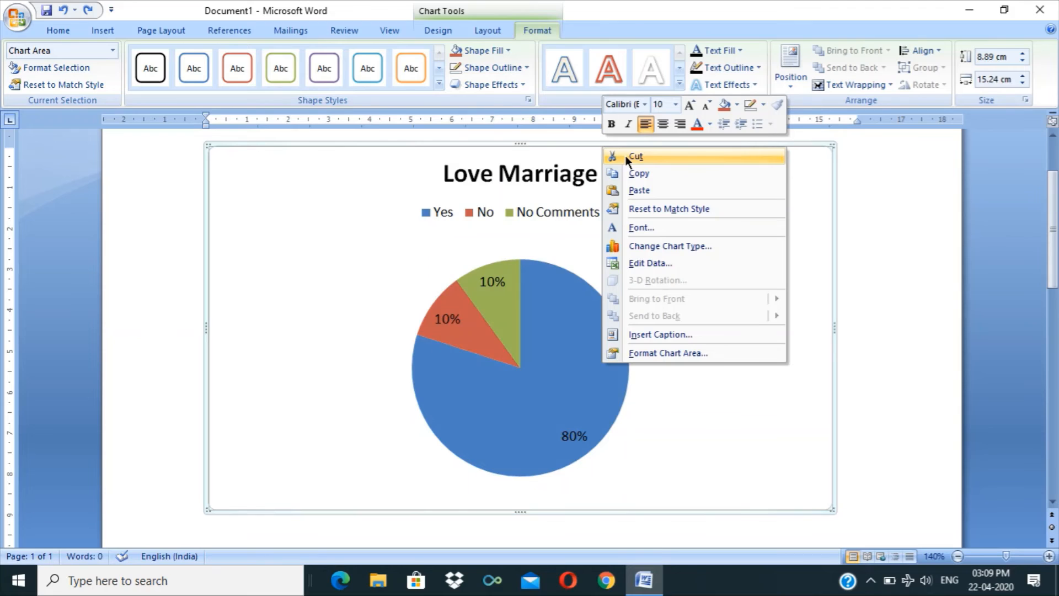
click(626, 157)
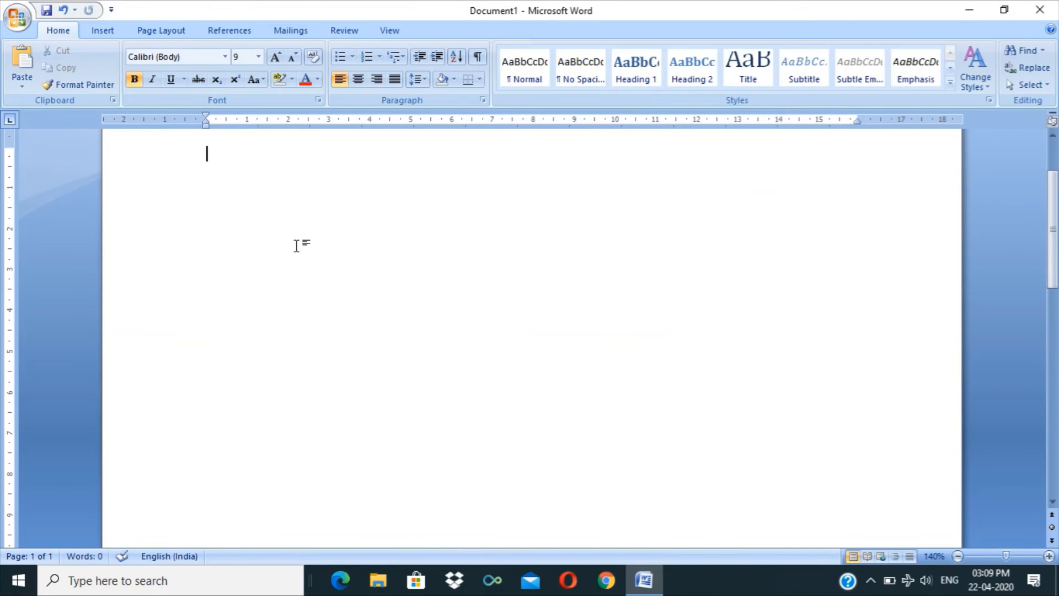
Insert a hyperlink to the Documents\Apowersoft folder and start a new line below it.
drag(1054, 223, 1056, 195)
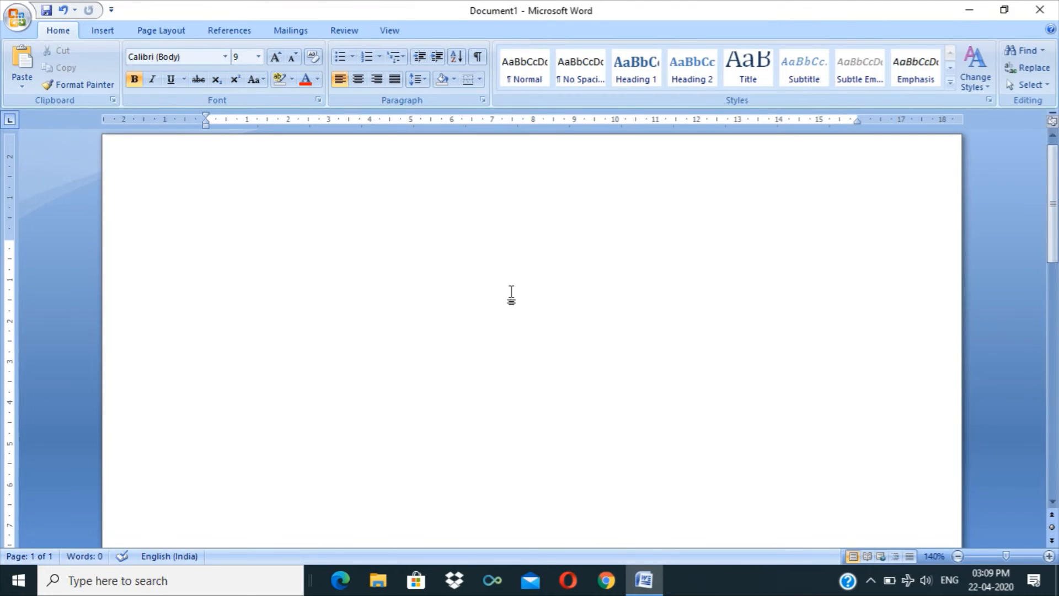
click(102, 31)
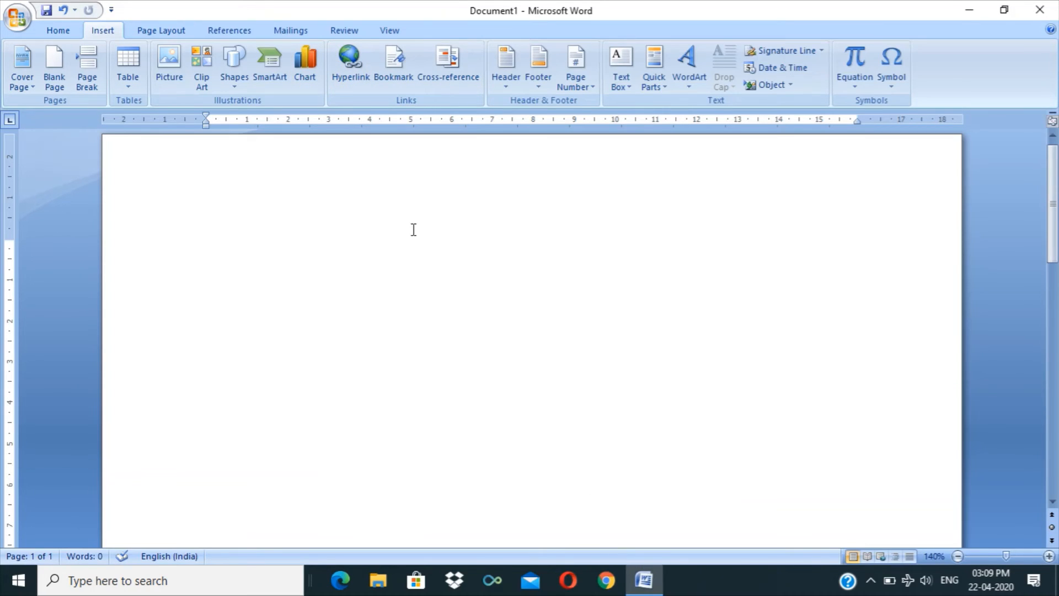
click(340, 62)
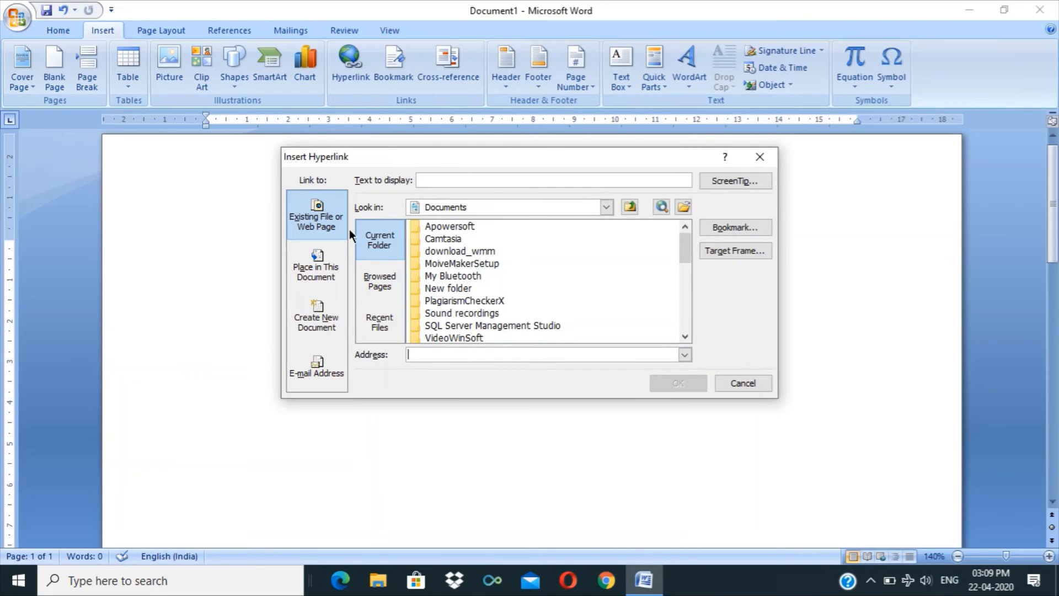
click(452, 239)
click(458, 227)
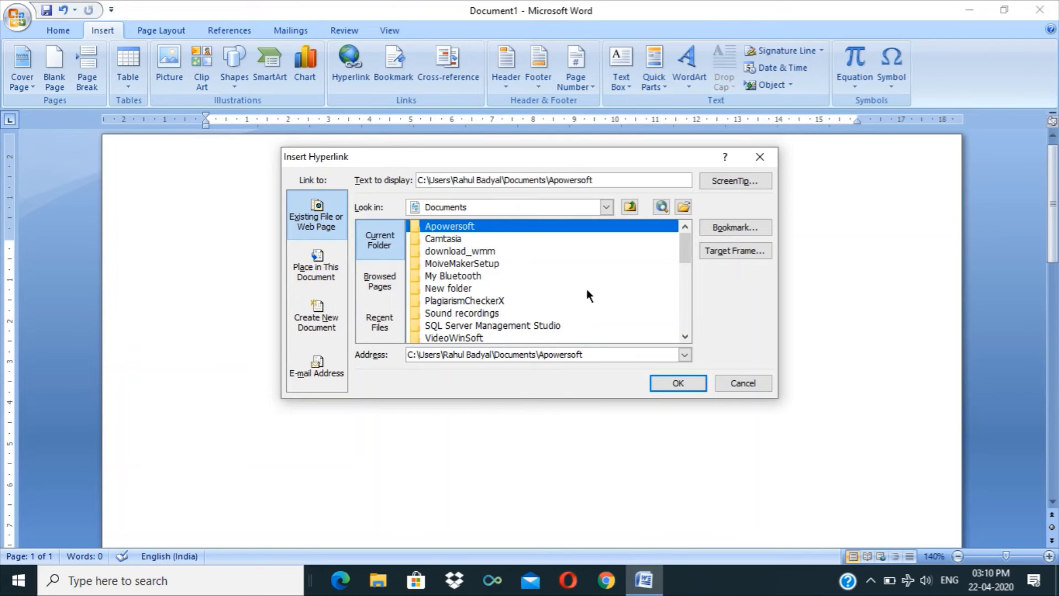
click(664, 389)
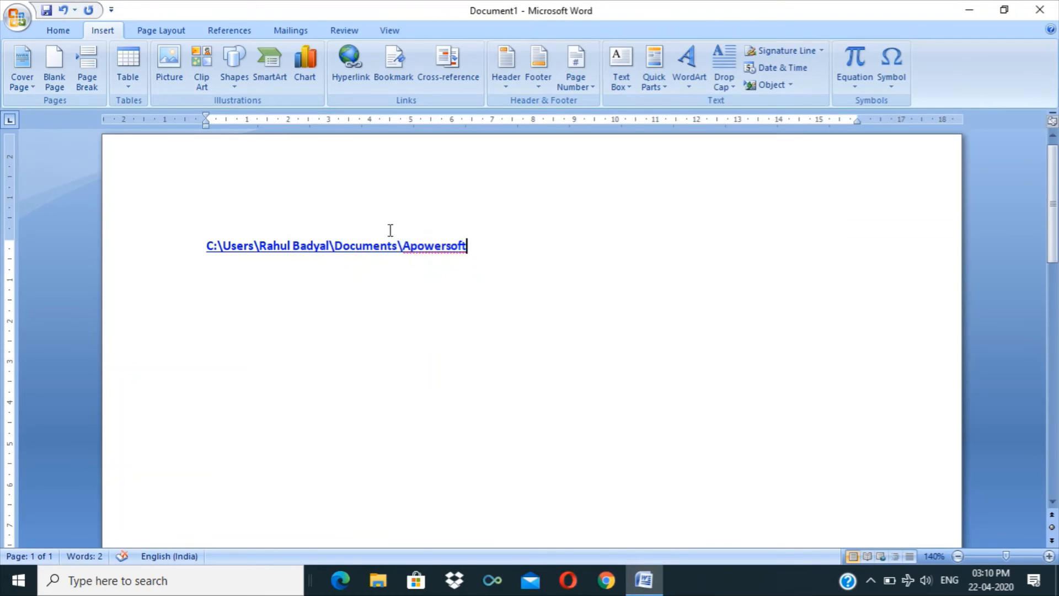
key(Return)
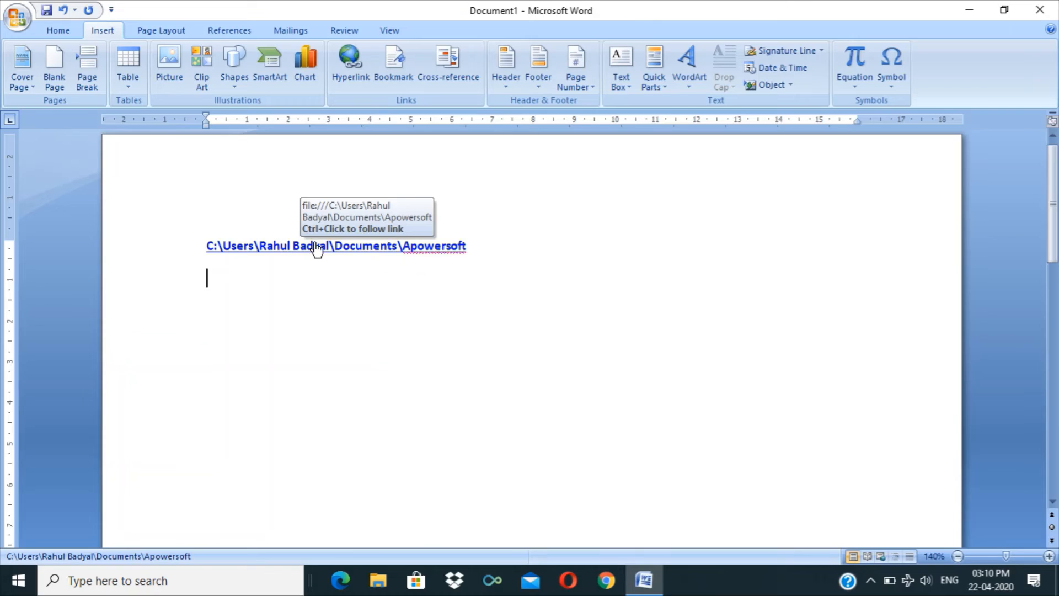
Follow the link to confirm it opens the Apowersoft folder in File Explorer, then close Explorer.
ctrl+click(276, 245)
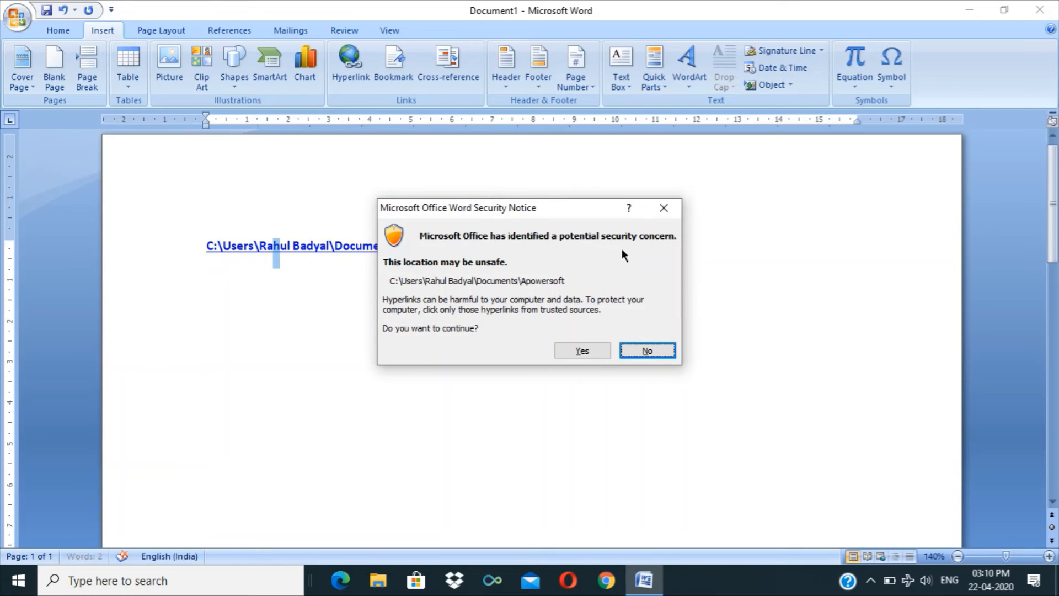
click(582, 351)
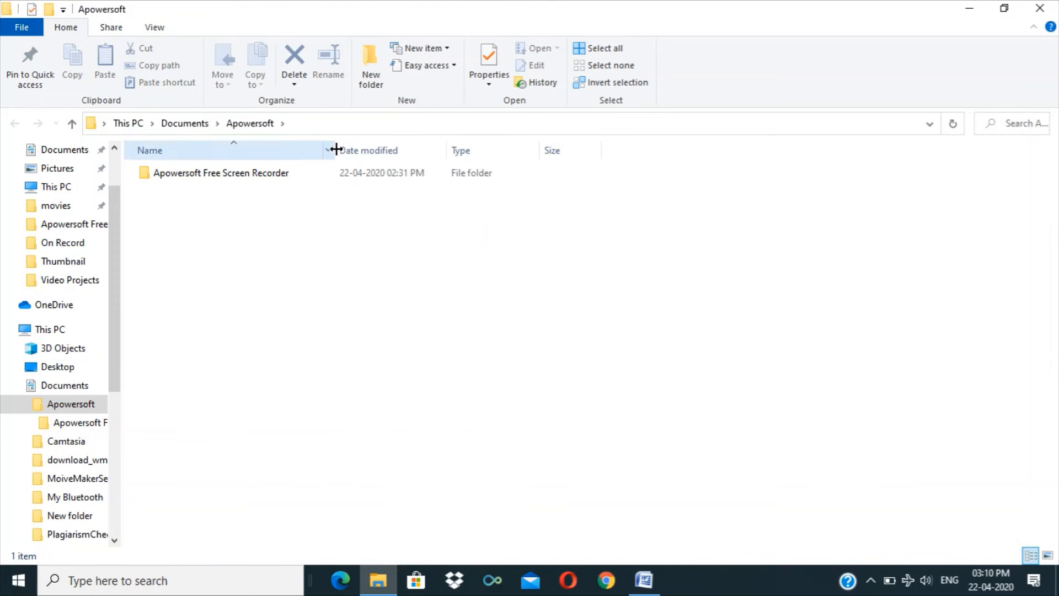
double_click(342, 176)
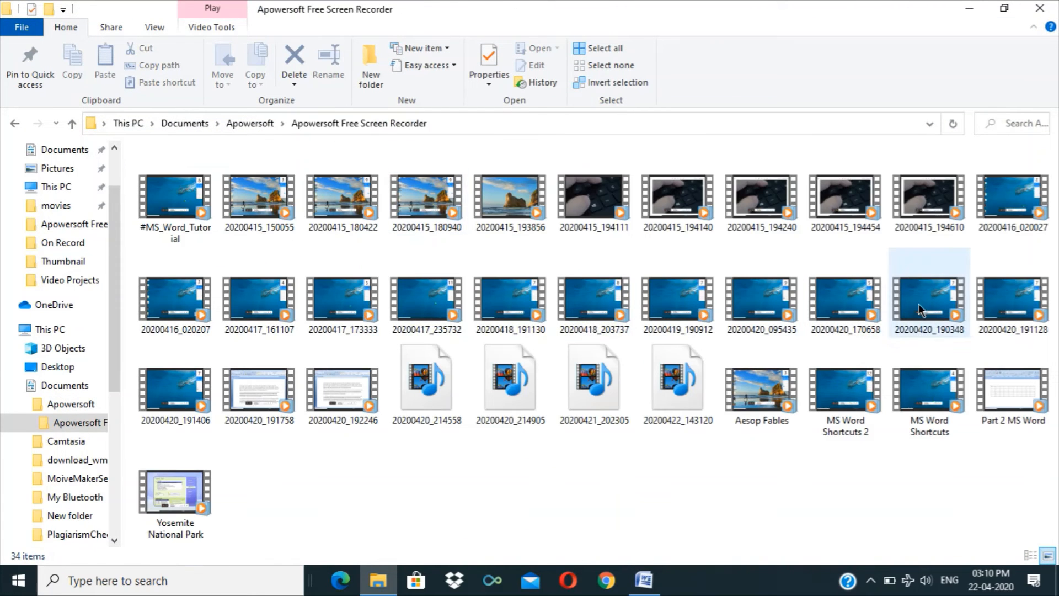
click(1040, 11)
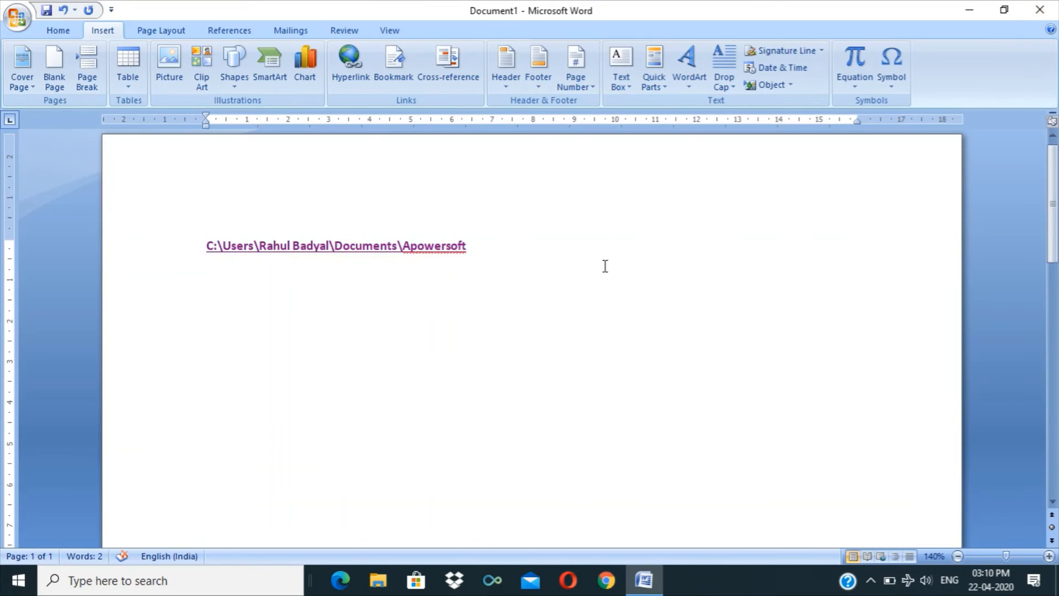
Replace the hyperlink with sample text generated by =rand(20,20).
click(371, 282)
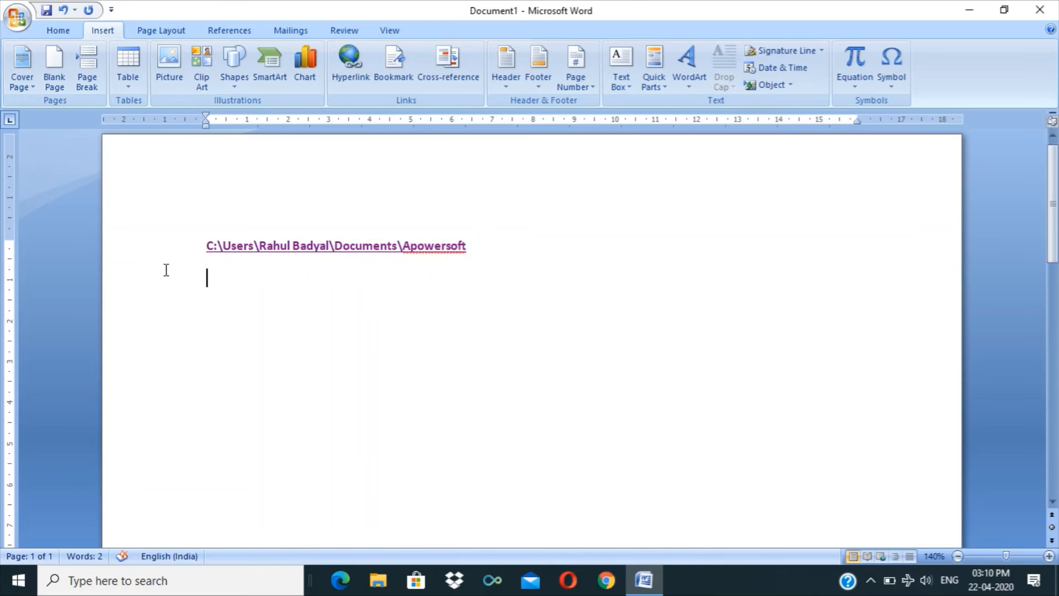
key(ctrl+a)
key(BackSpace)
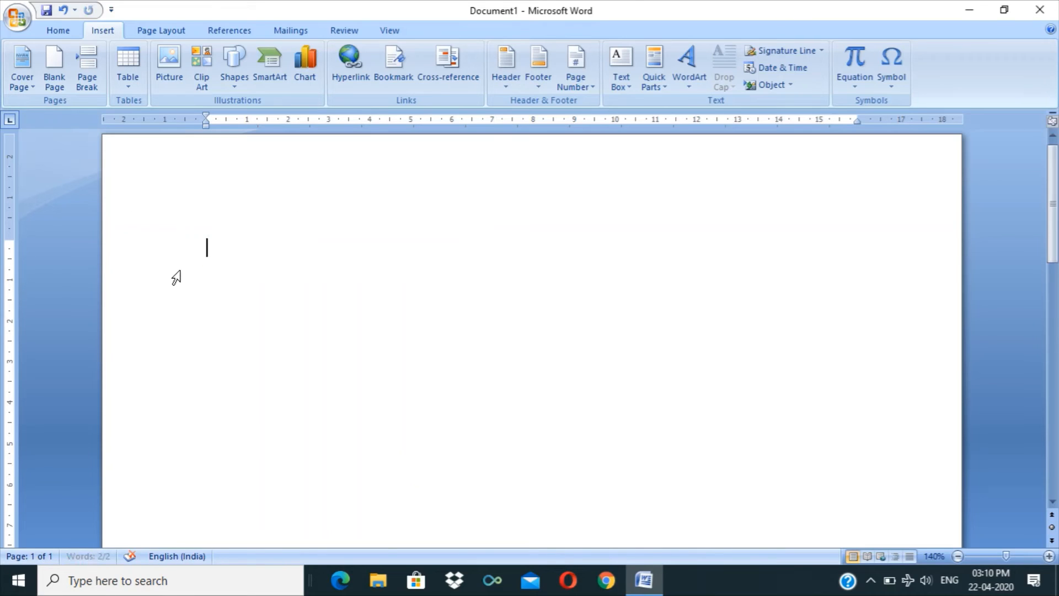
text(=ran)
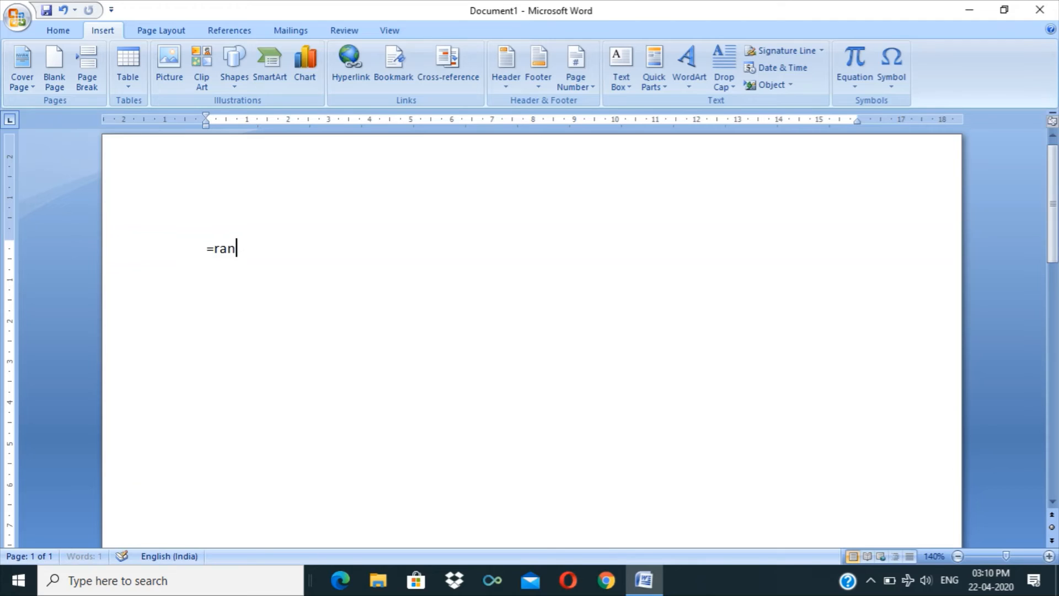
text(d(20,20))
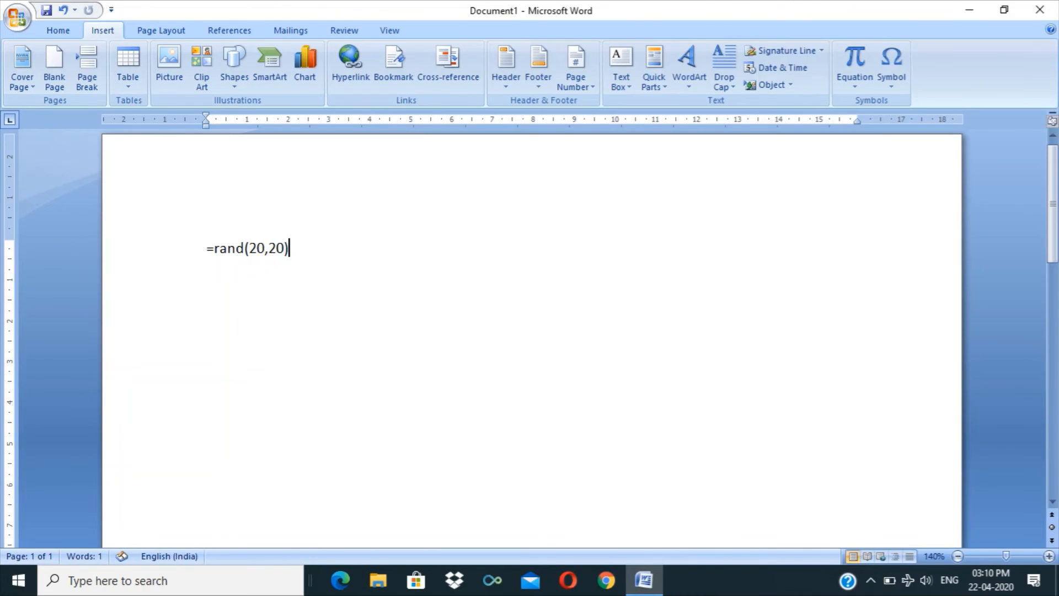
key(Return)
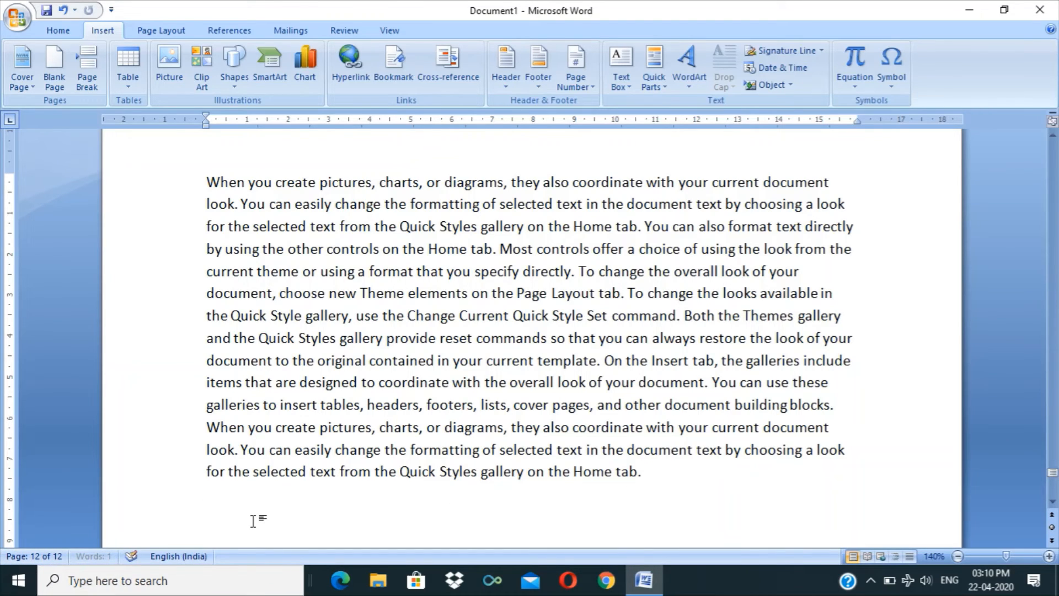
Check the 12 pages of sample text from start to end, then show the built-in header designs.
key(ctrl+Home)
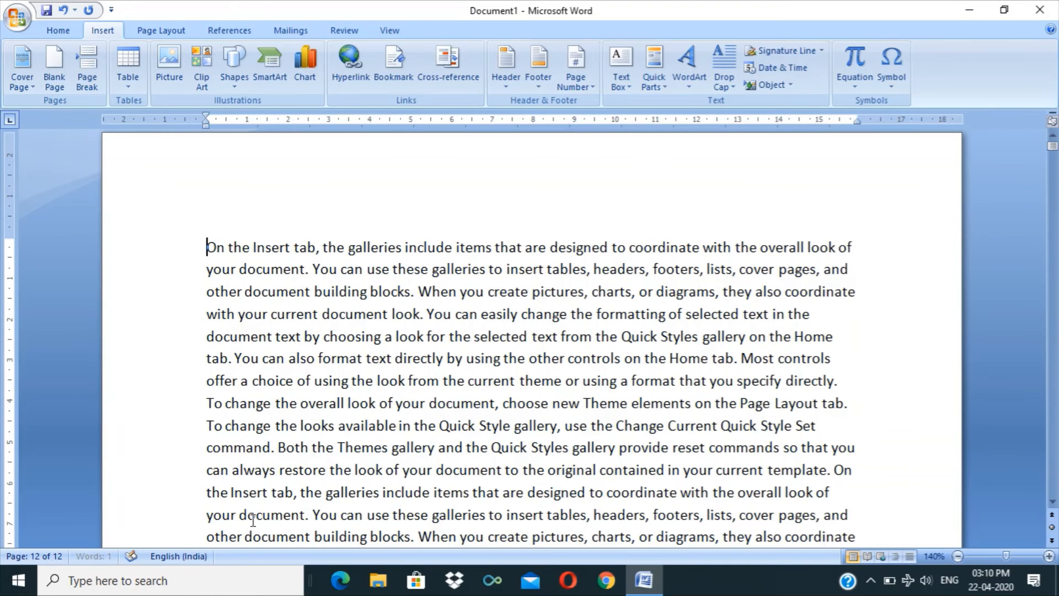
key(ctrl+End)
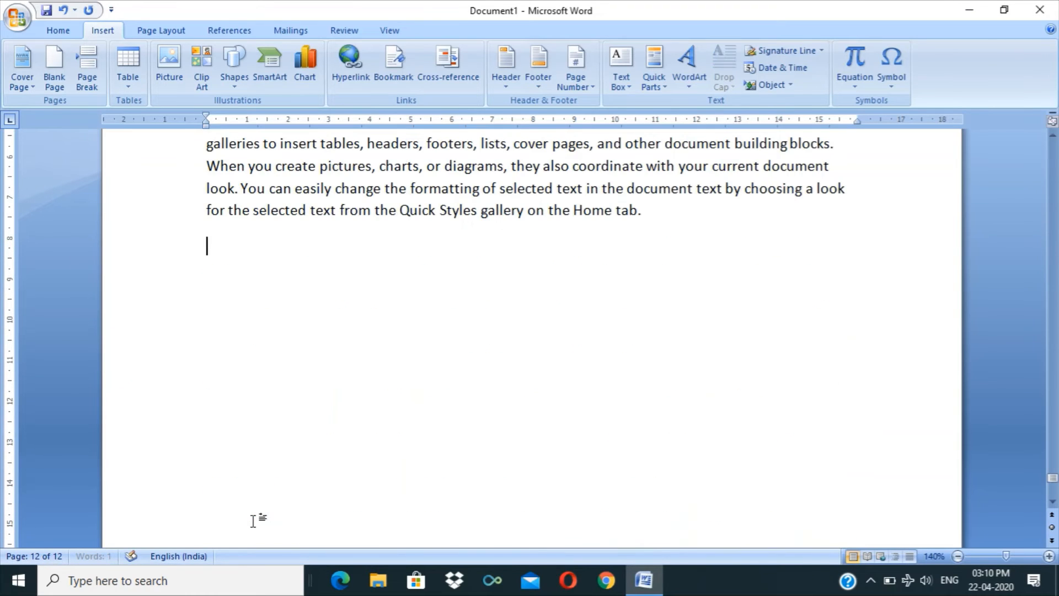
key(ctrl+Home)
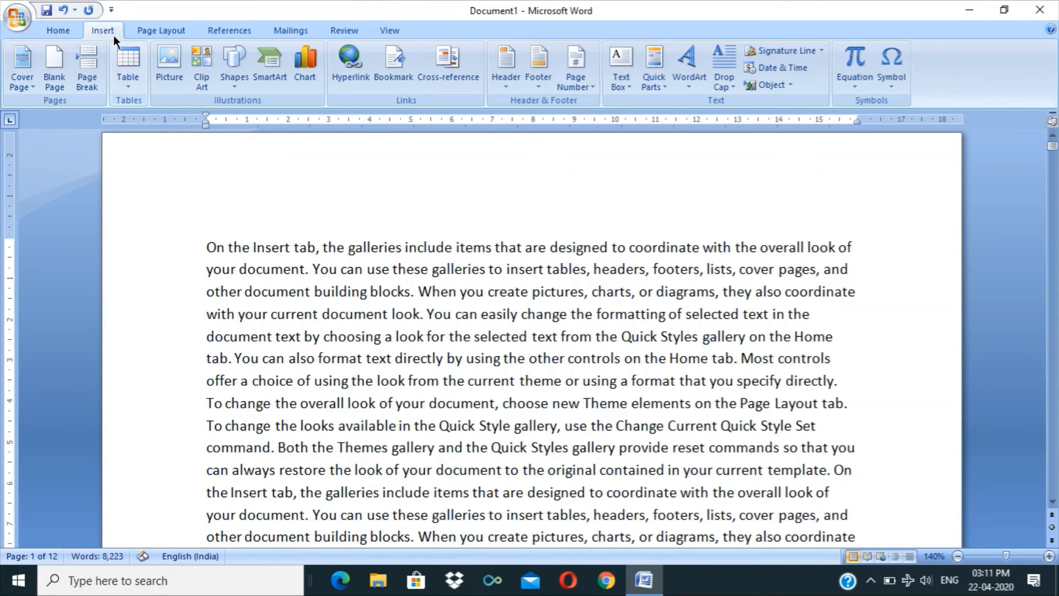
click(504, 71)
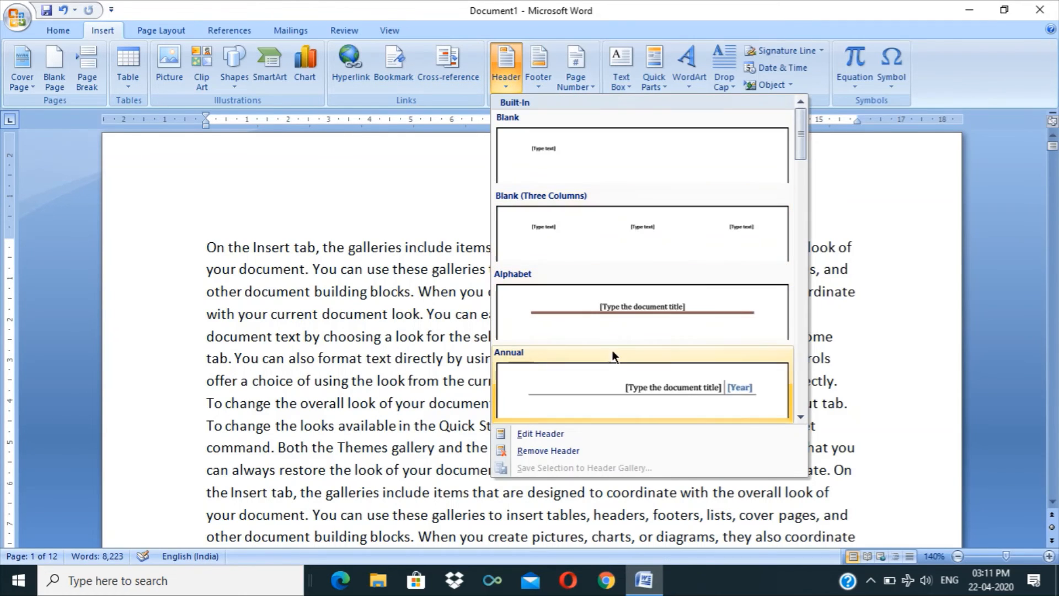
Insert an Alphabet header titled 'Department of Science'.
click(645, 303)
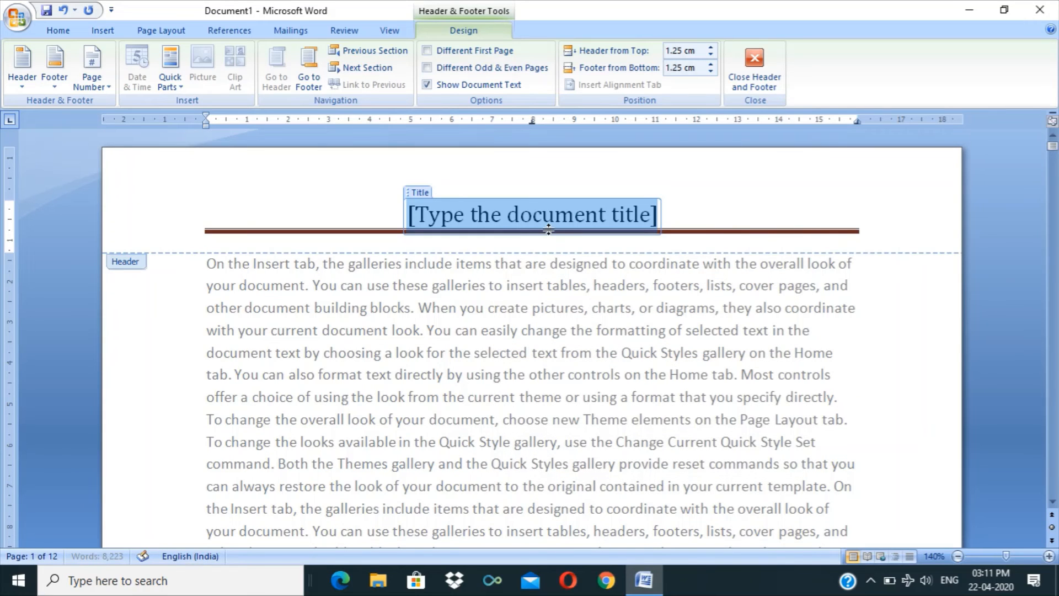
text(de)
key(BackSpace)
key(BackSpace)
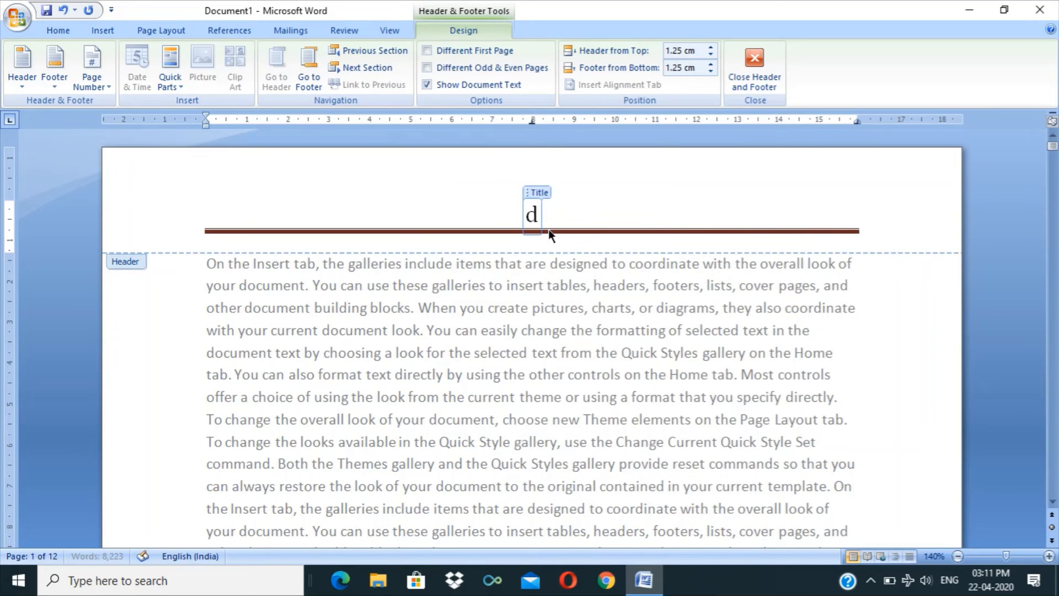
text(Department o)
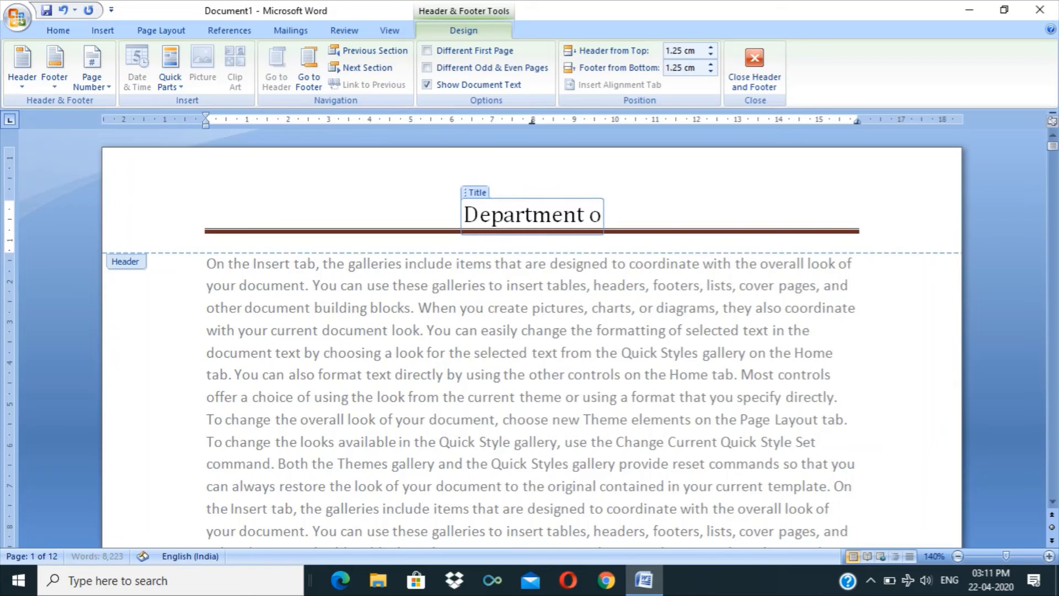
text(f Science)
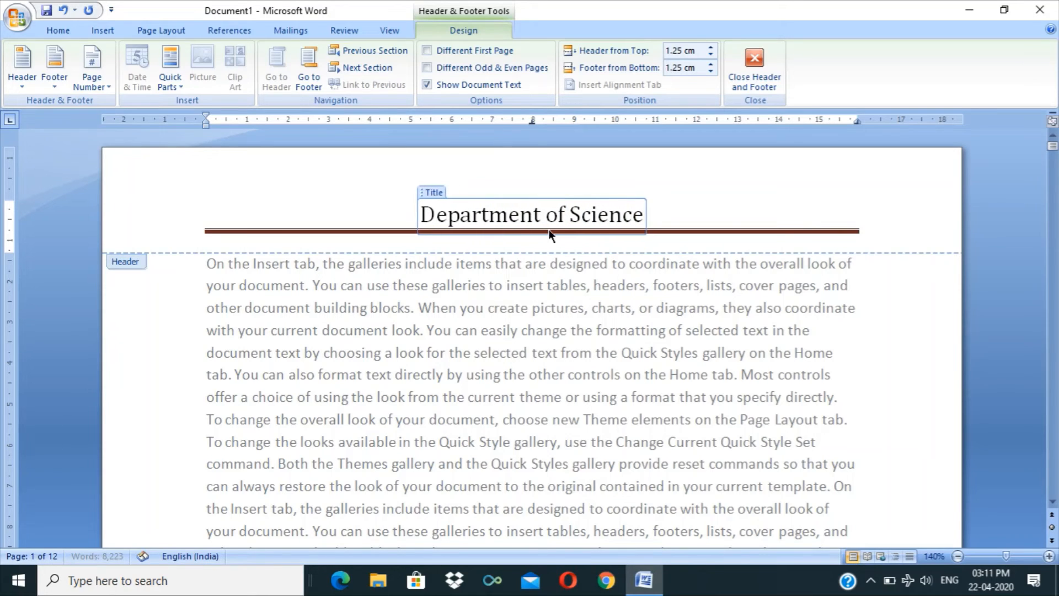
click(763, 79)
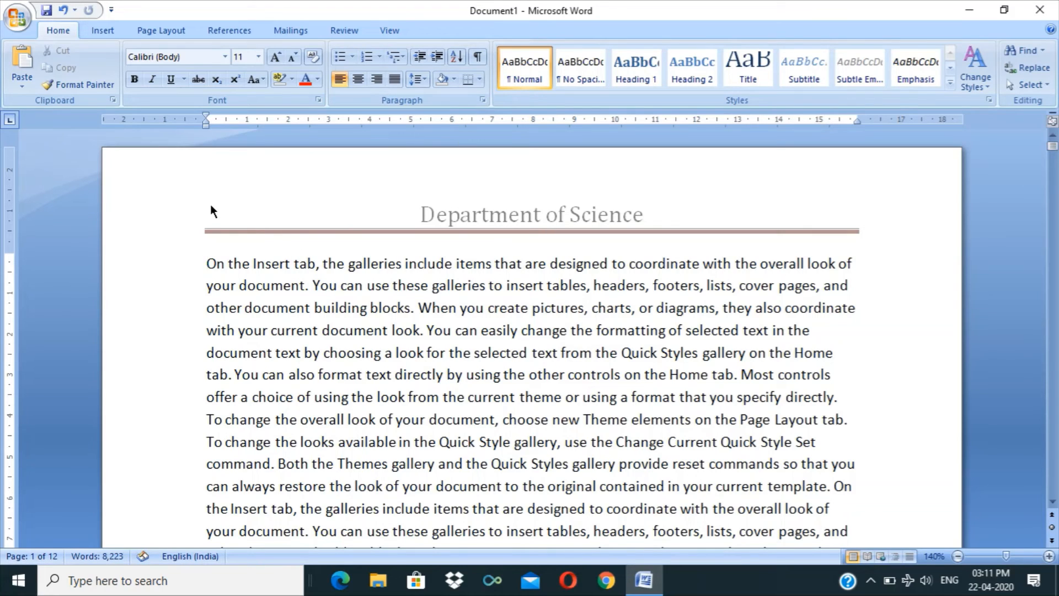
Enlarge the 'Department of Science' header title to 22 pt.
double_click(532, 216)
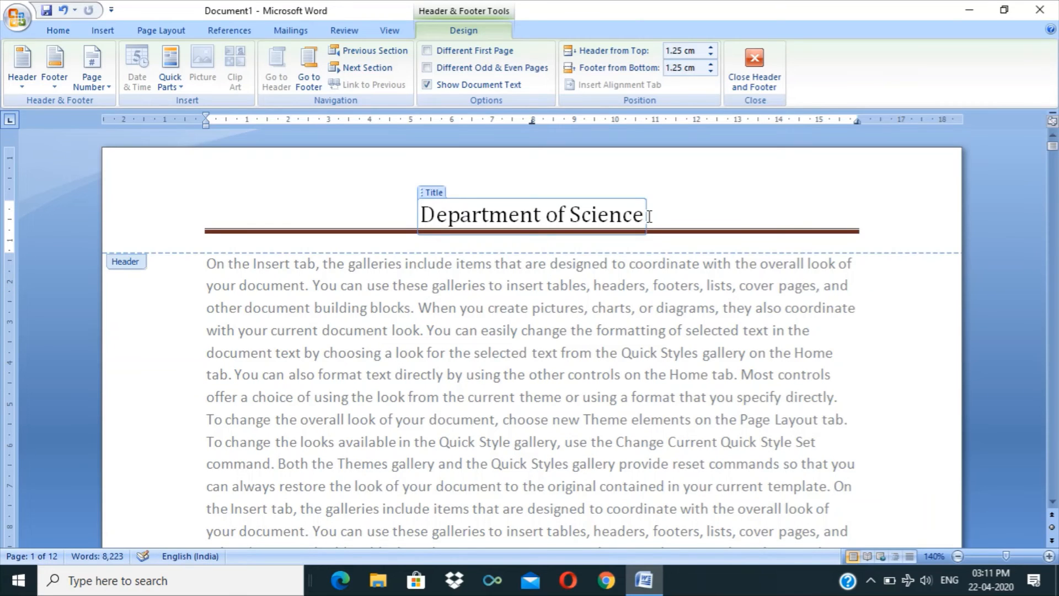
drag(650, 217, 385, 246)
click(63, 32)
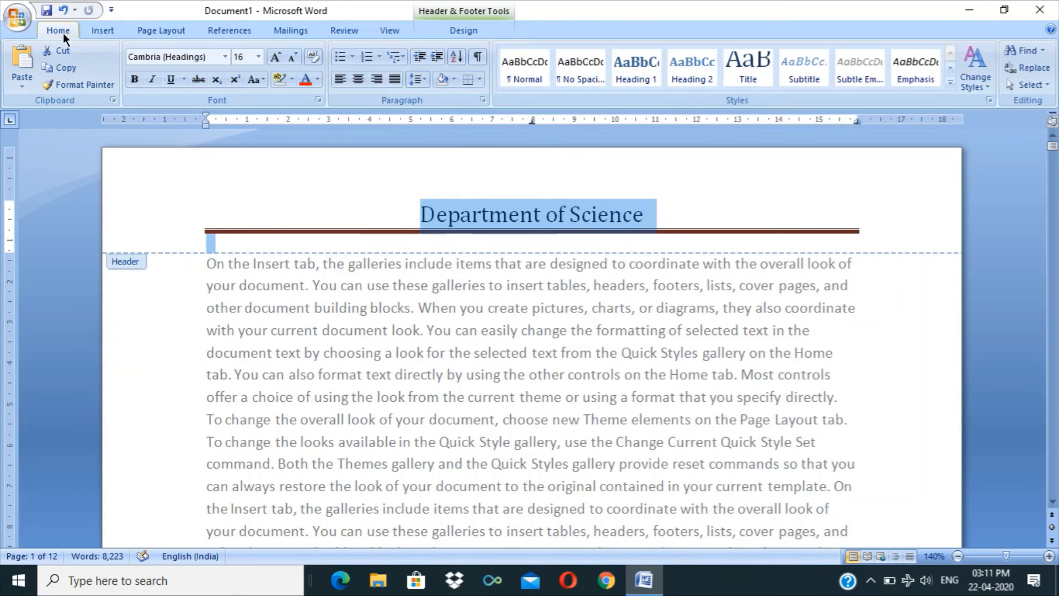
click(276, 57)
click(275, 56)
click(275, 56)
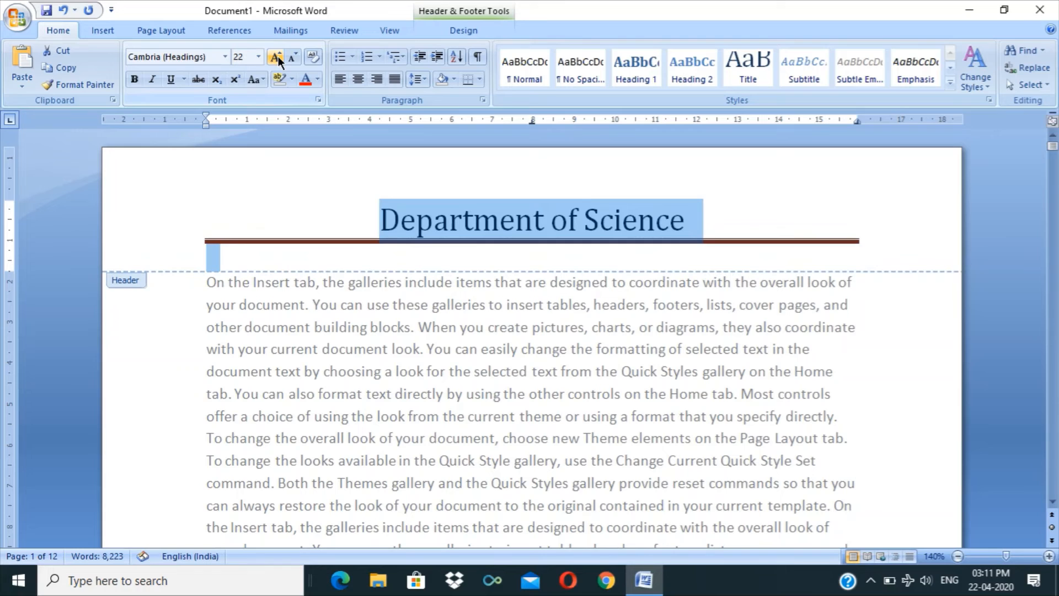
click(309, 59)
click(291, 57)
click(290, 57)
click(290, 57)
click(291, 57)
click(340, 136)
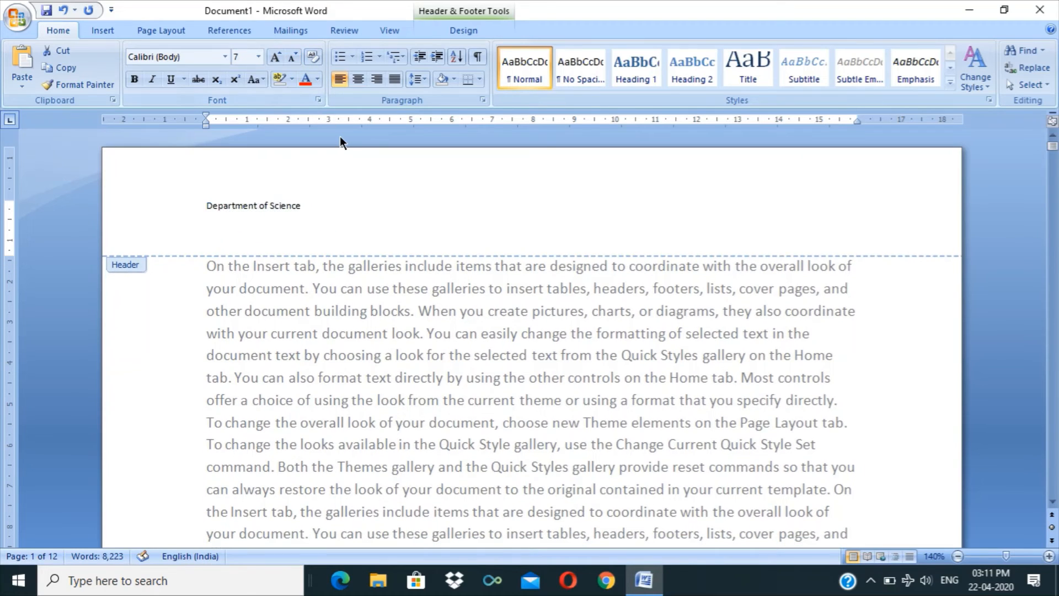
key(ctrl+z)
key(ctrl+z)
key(ctrl+z)
key(ctrl+z)
key(ctrl+z)
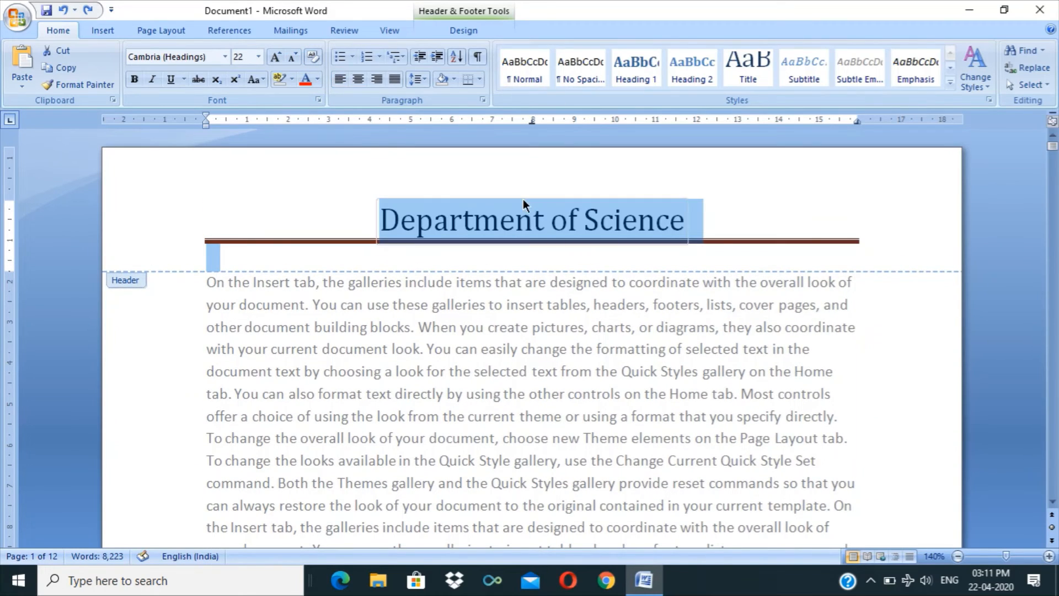
click(472, 29)
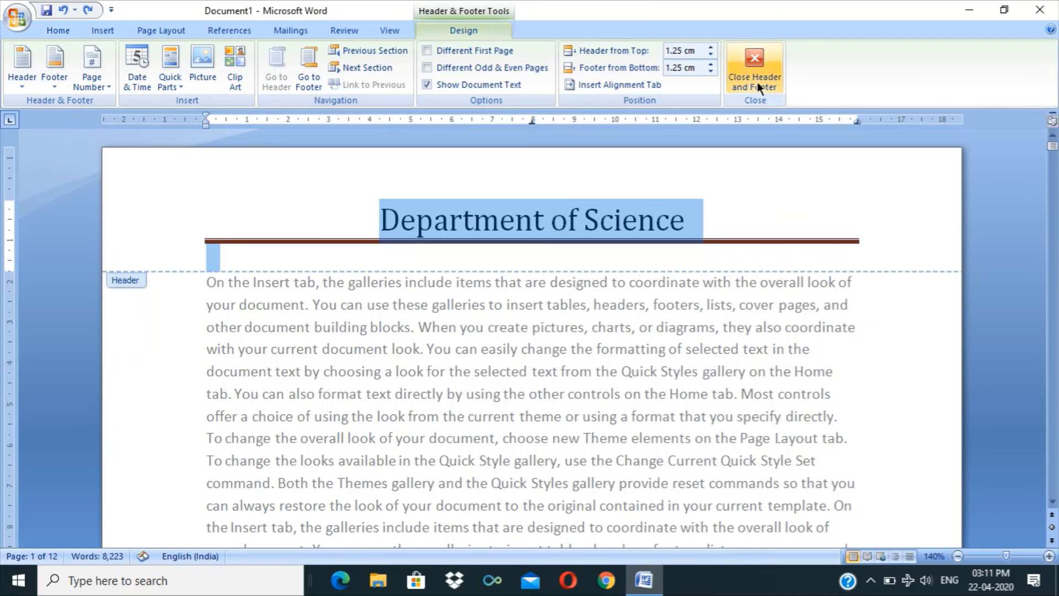
Insert the Alphabet footer design.
click(48, 80)
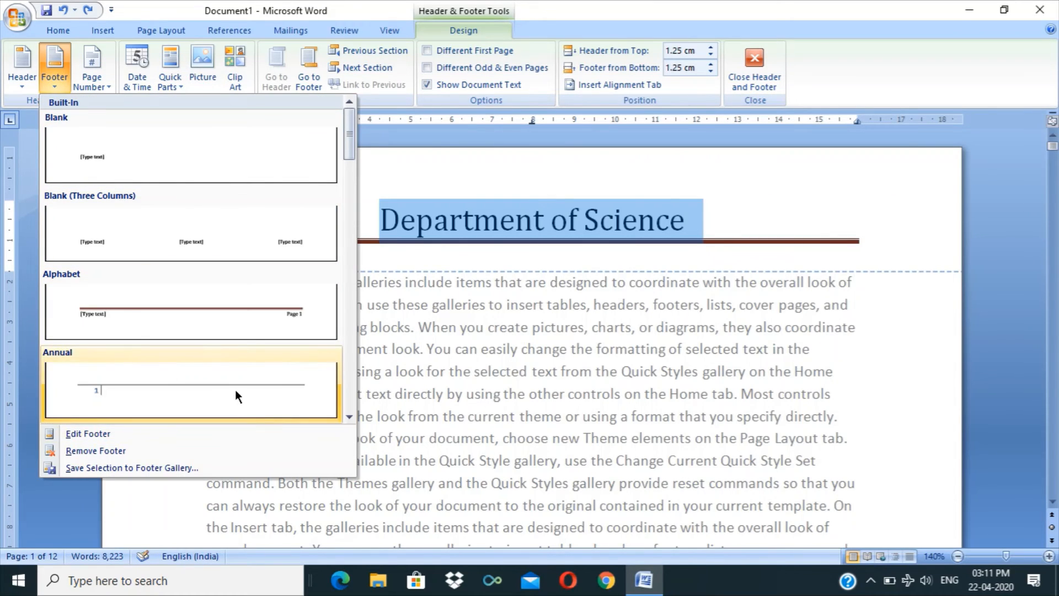
click(737, 68)
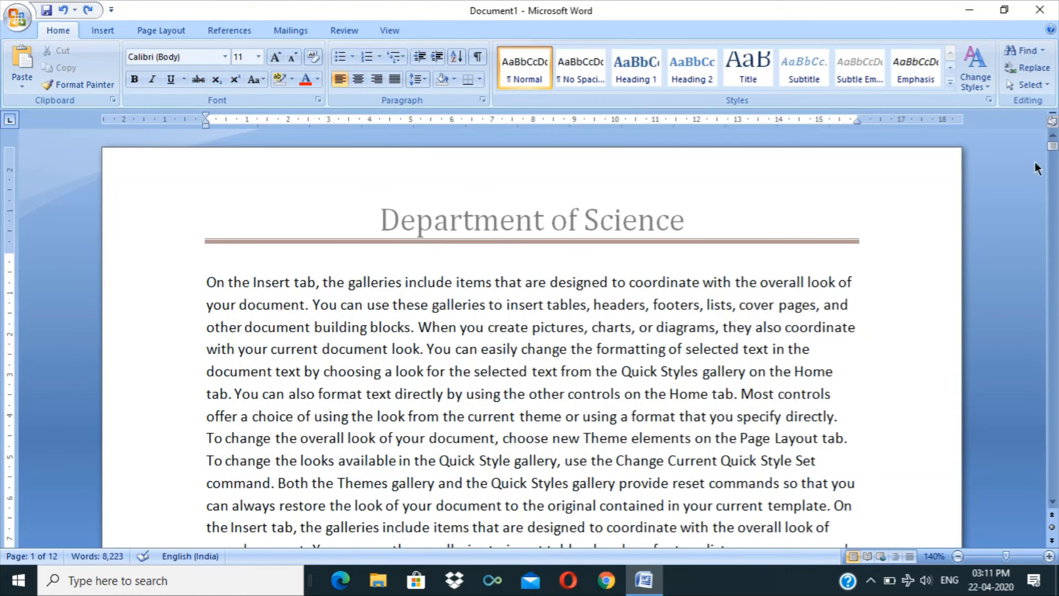
click(103, 30)
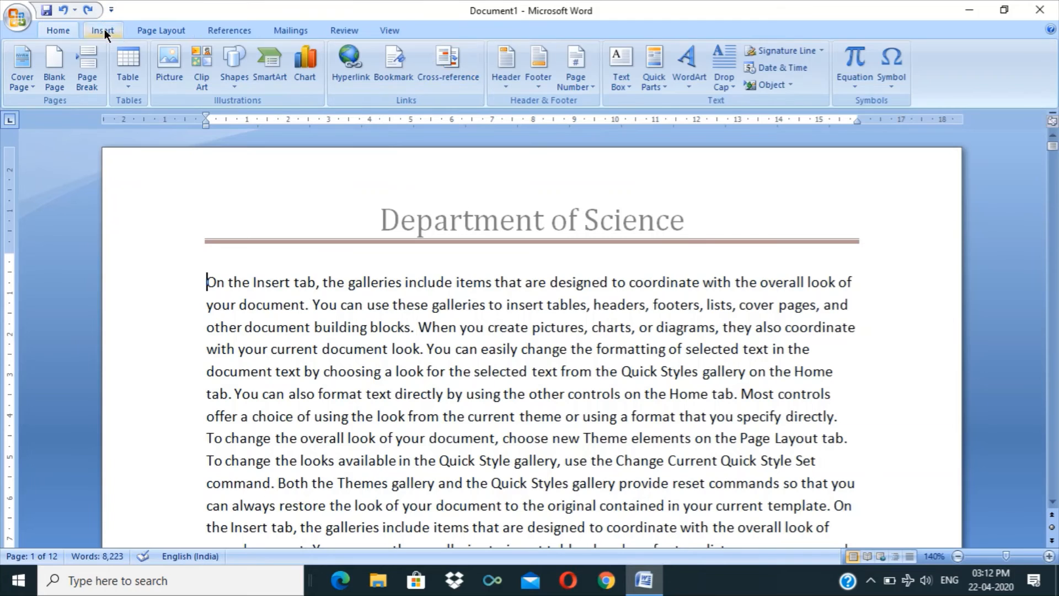
click(540, 74)
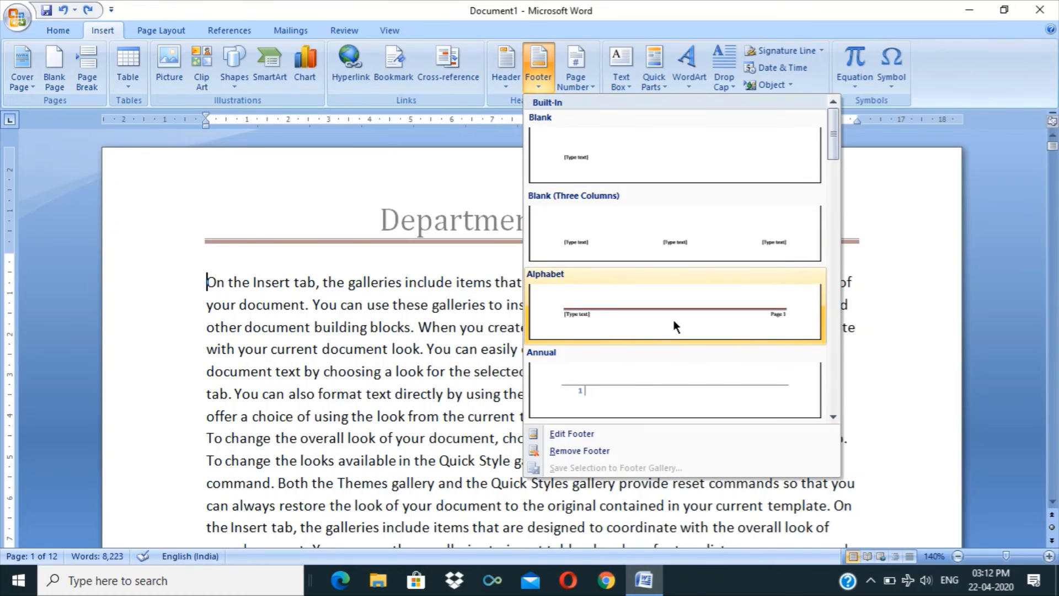
click(674, 324)
Replace the footer's placeholder text with 'xyz'.
click(240, 458)
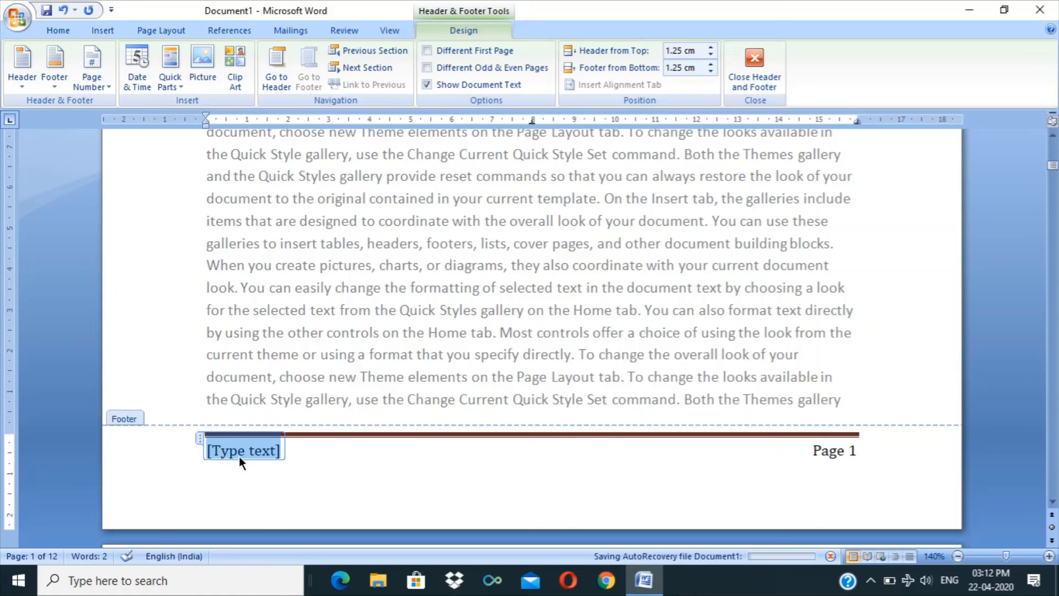
text(yx)
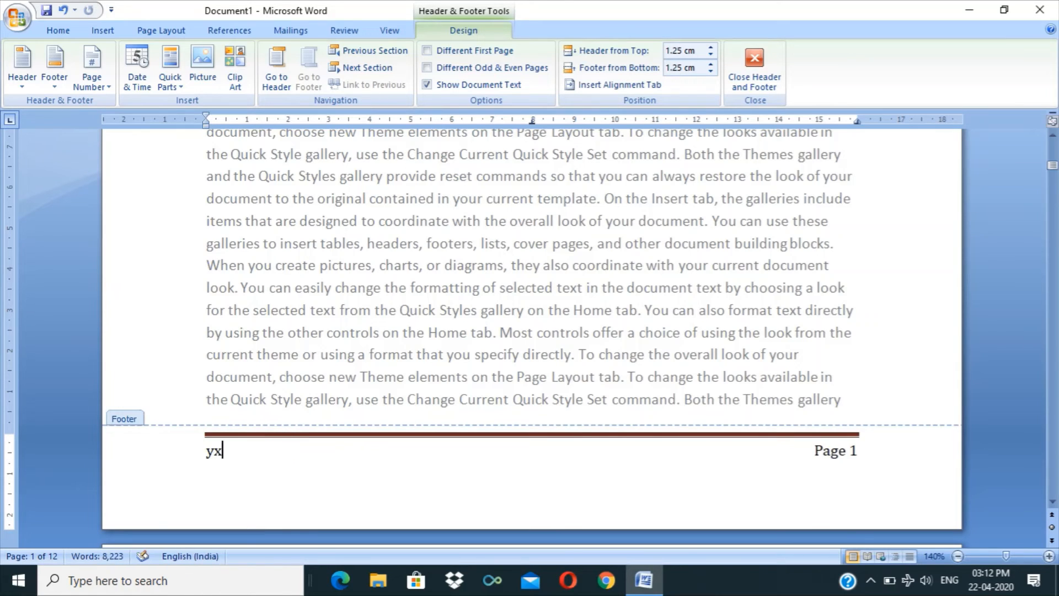
key(BackSpace)
key(BackSpace)
text(xyx)
key(BackSpace)
text(z)
Close footer editing and add Print Preview to the Quick Access Toolbar.
click(750, 78)
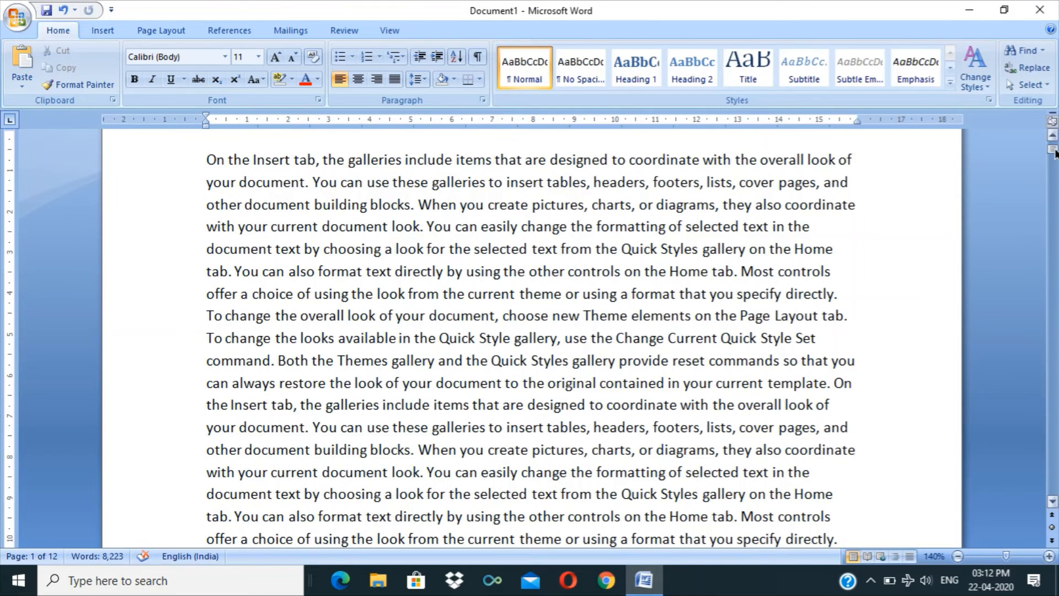
drag(1055, 150, 1053, 139)
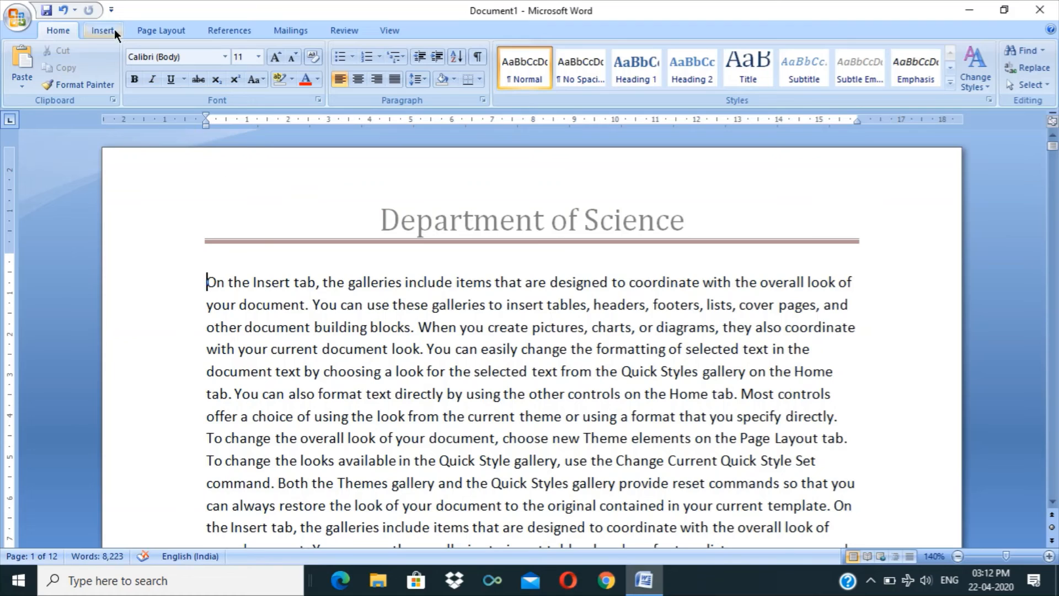
click(111, 9)
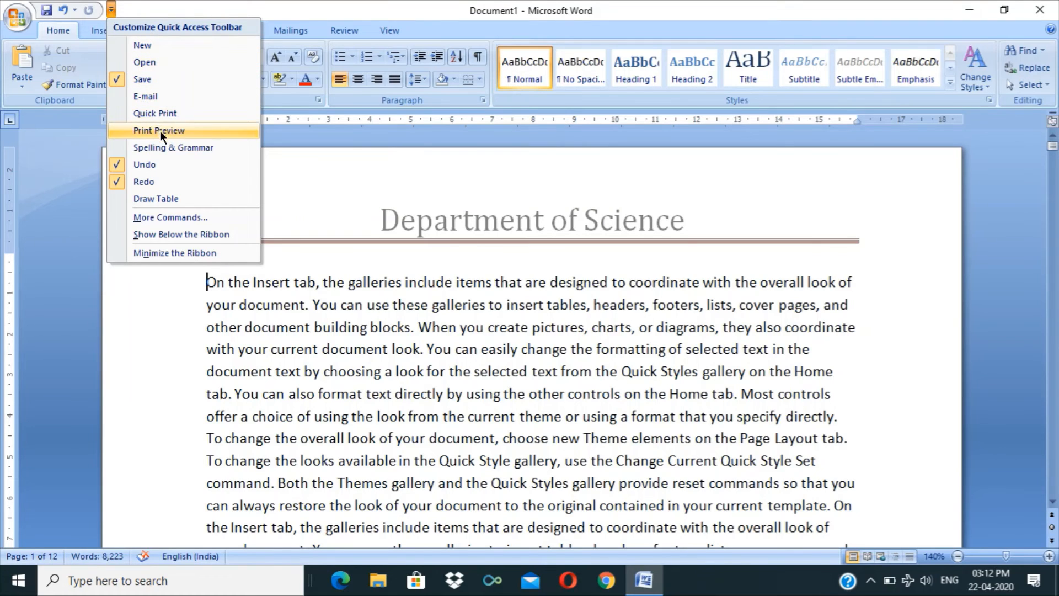
click(160, 131)
Preview the printed pages, zooming into page 1, then close Print Preview.
click(105, 10)
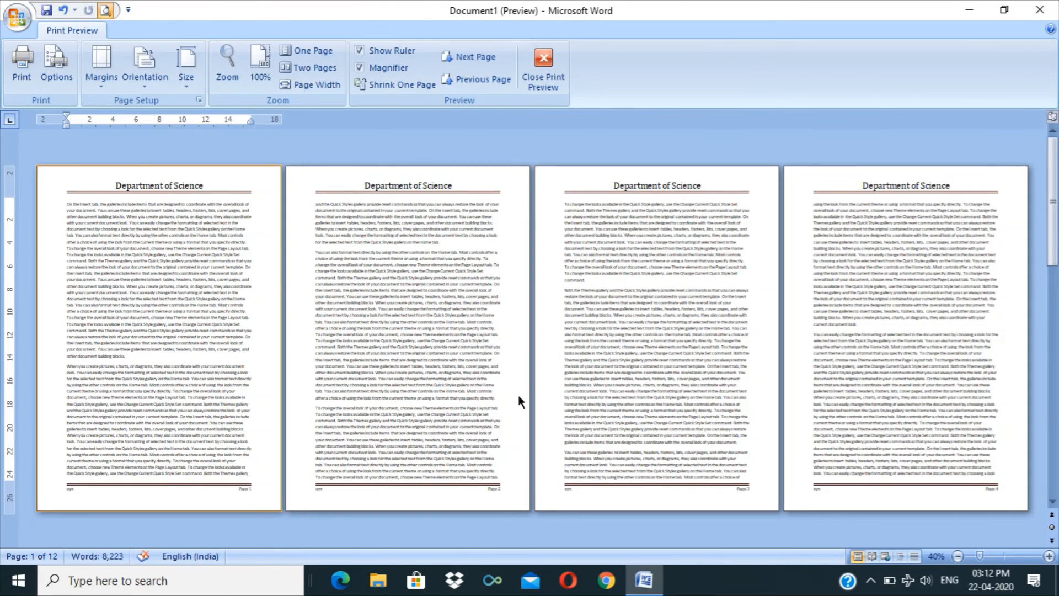
click(239, 420)
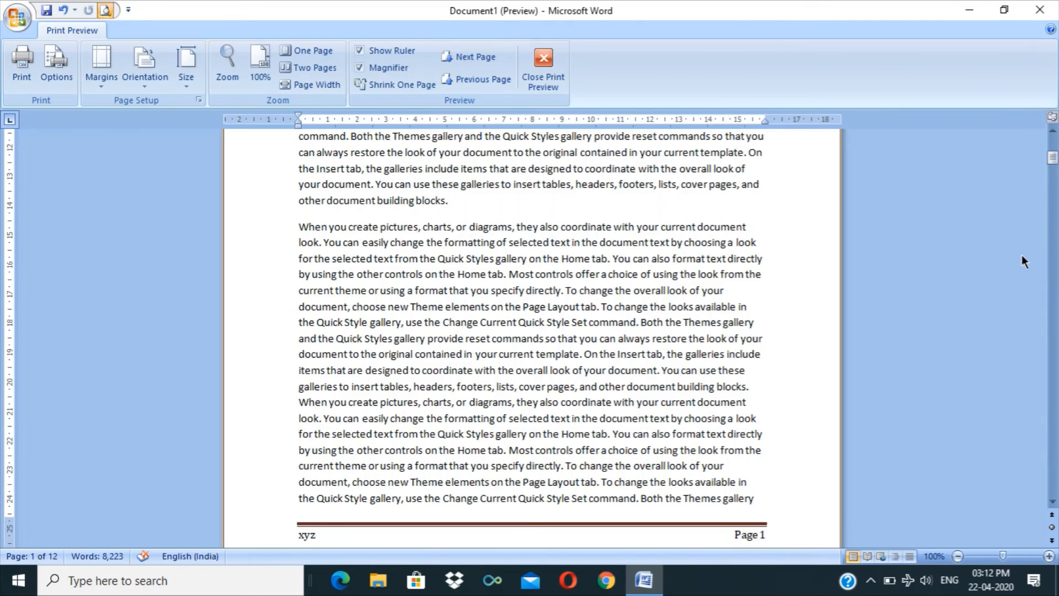
drag(1052, 160, 1055, 137)
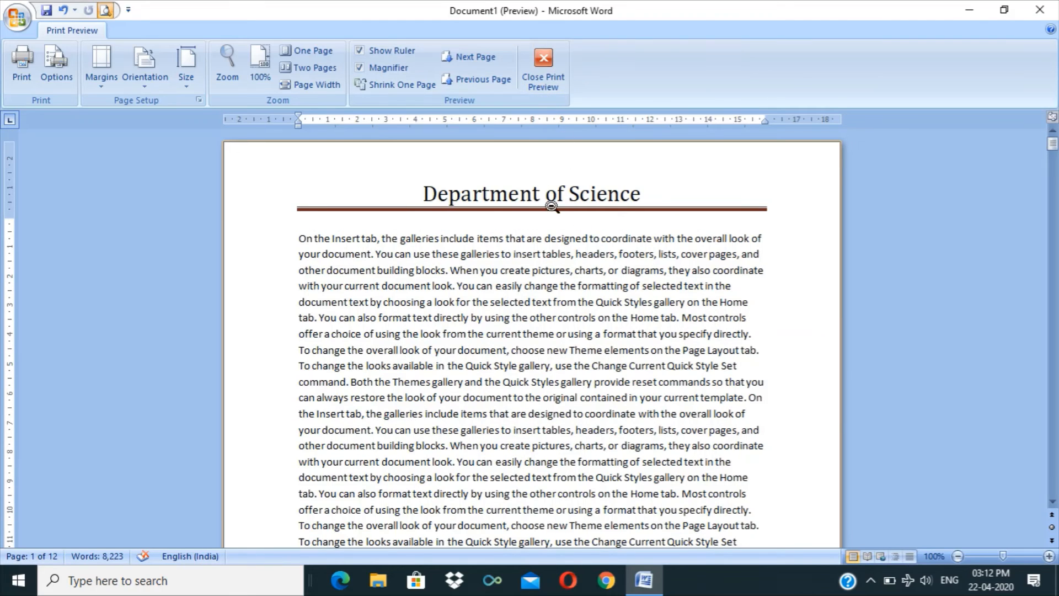
click(557, 74)
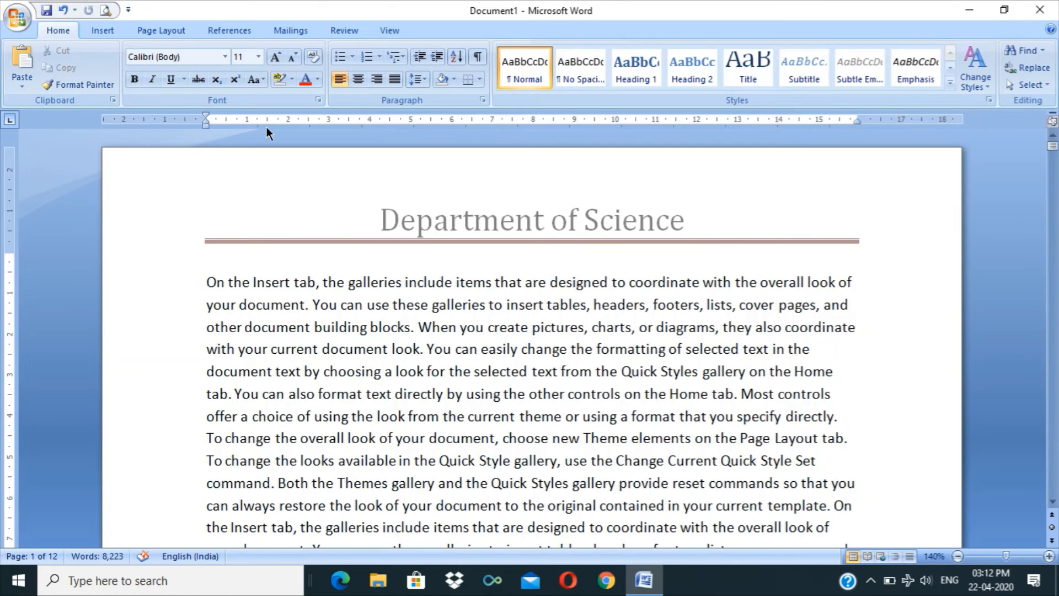
Remove the Department of Science header from the document.
click(110, 26)
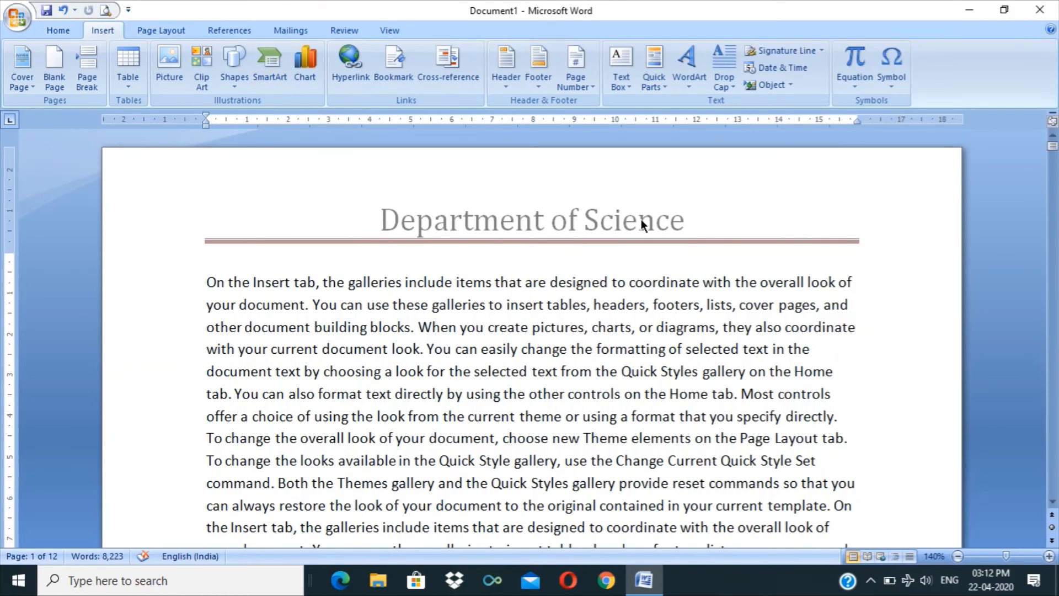
click(539, 81)
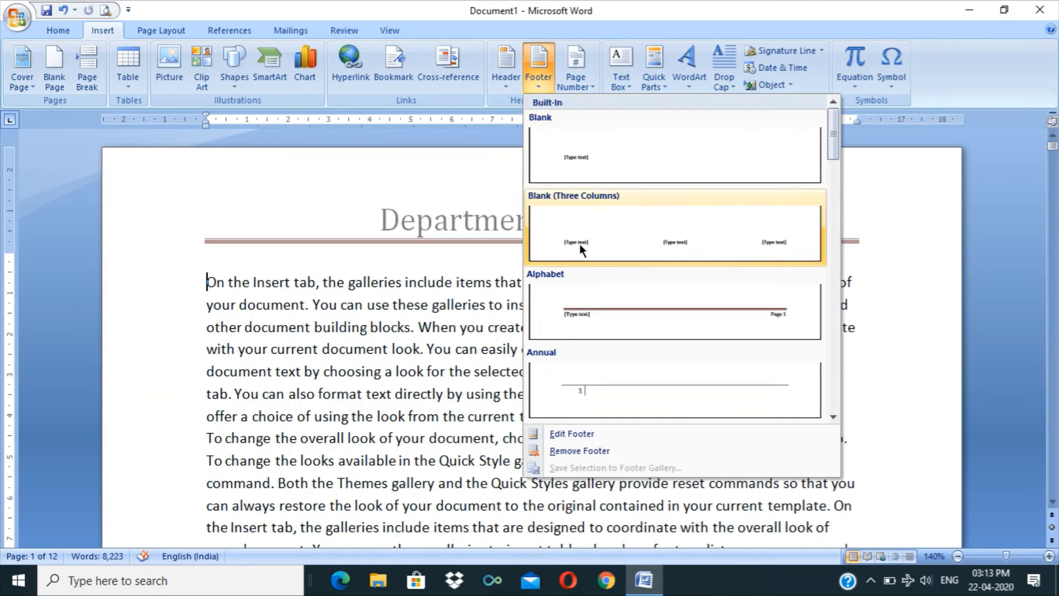
click(577, 452)
click(515, 82)
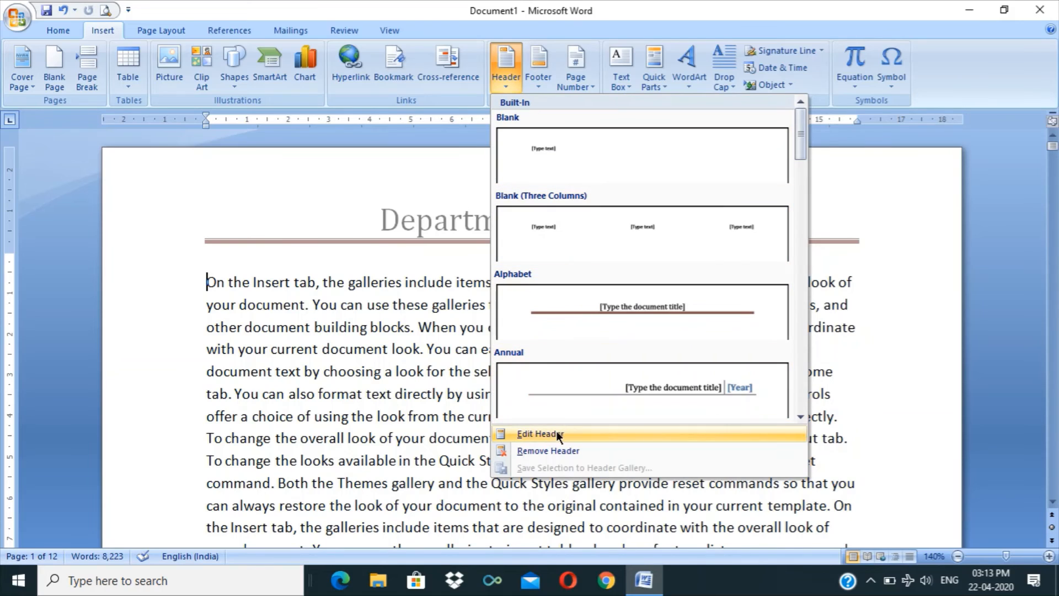
click(549, 450)
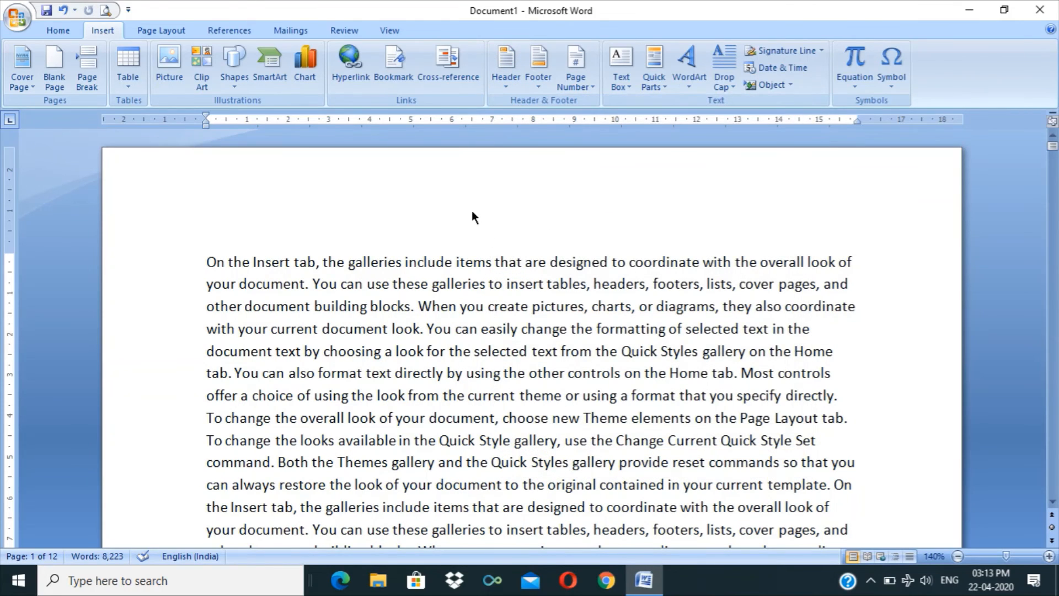
click(507, 77)
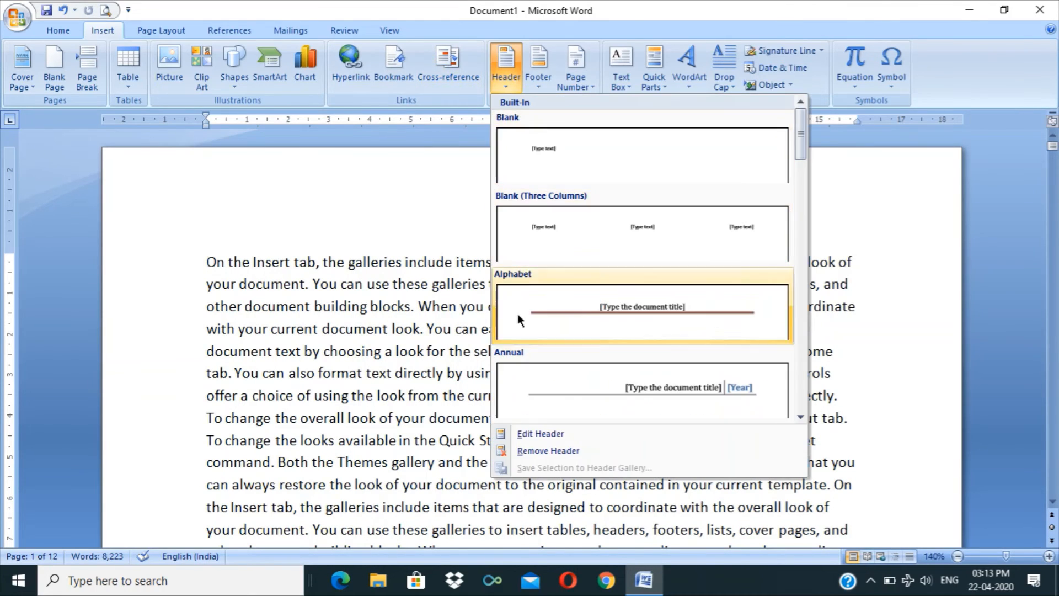
click(376, 194)
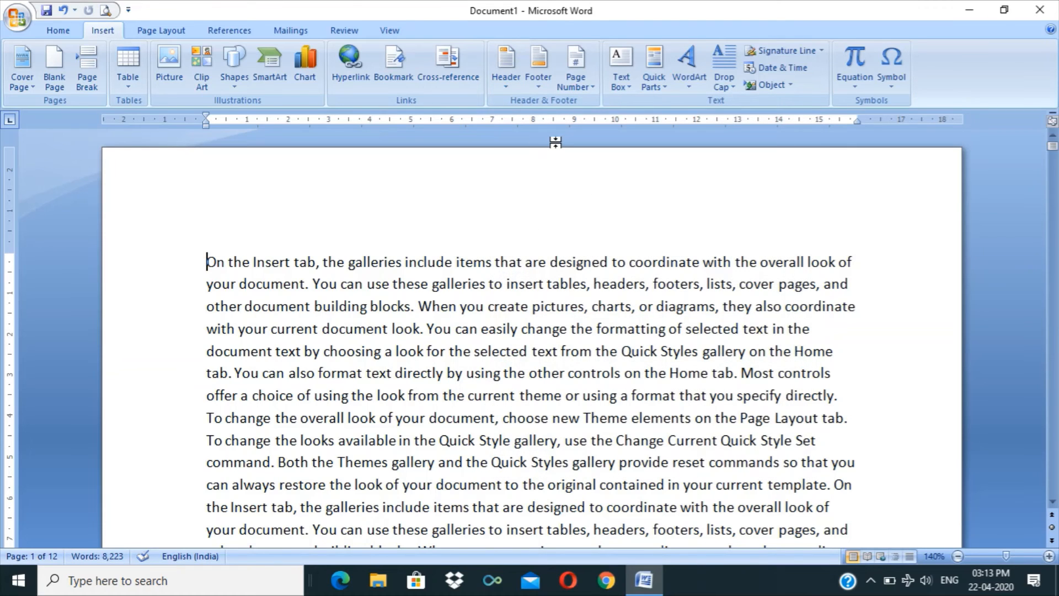
Try an Austere-style DEPARTMENT OF SCIENCE header with date box, then undo it.
double_click(518, 211)
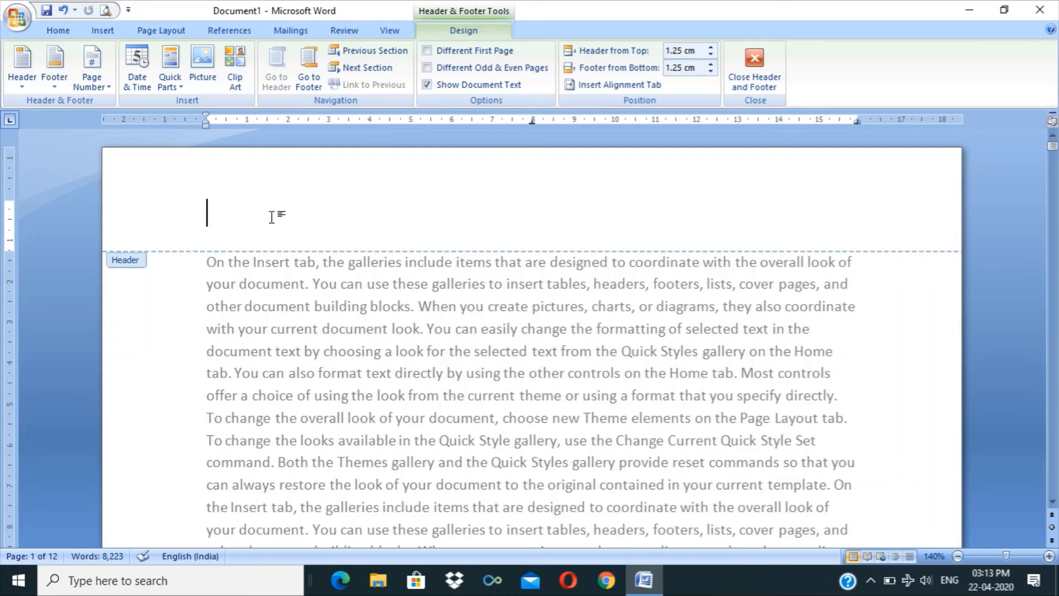
click(22, 77)
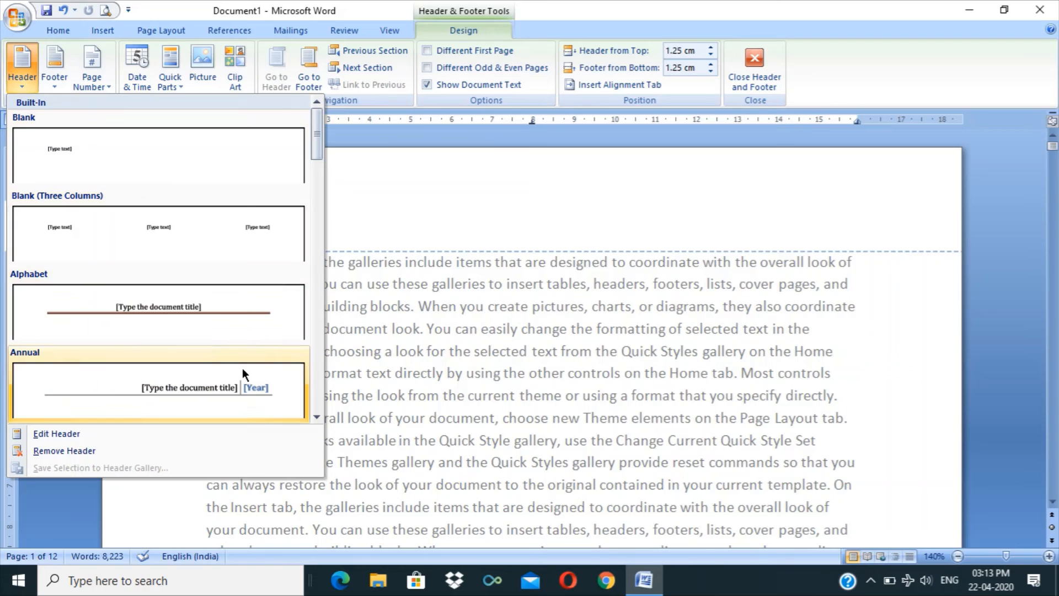
drag(319, 153, 318, 220)
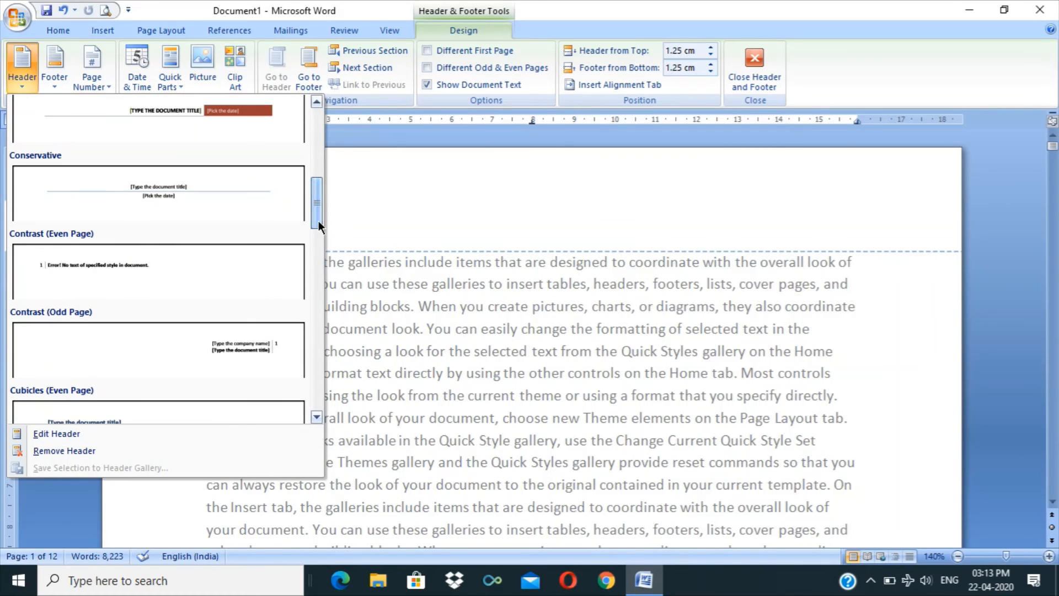
click(259, 134)
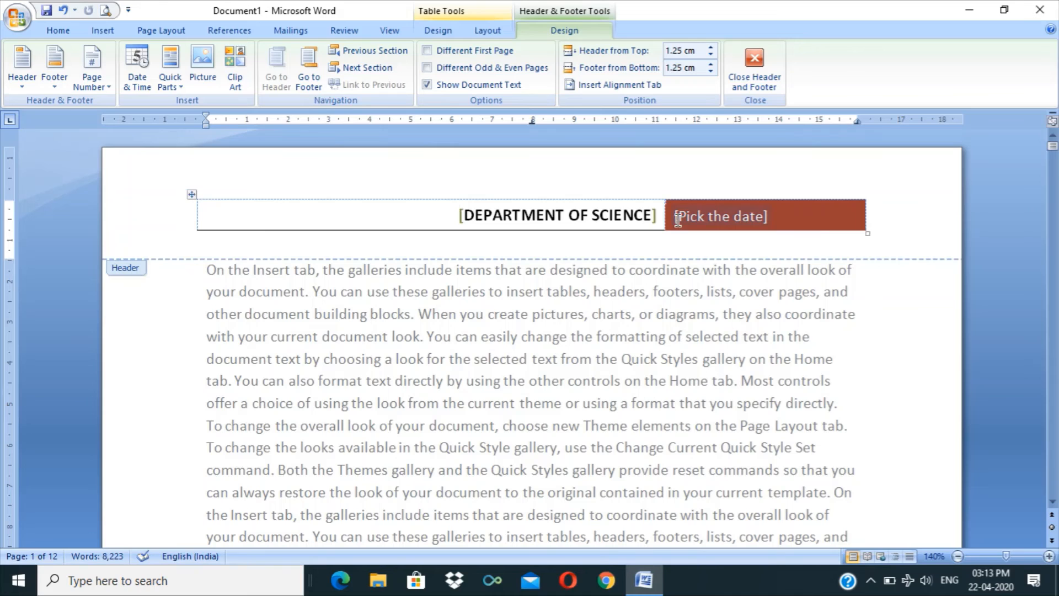
click(754, 83)
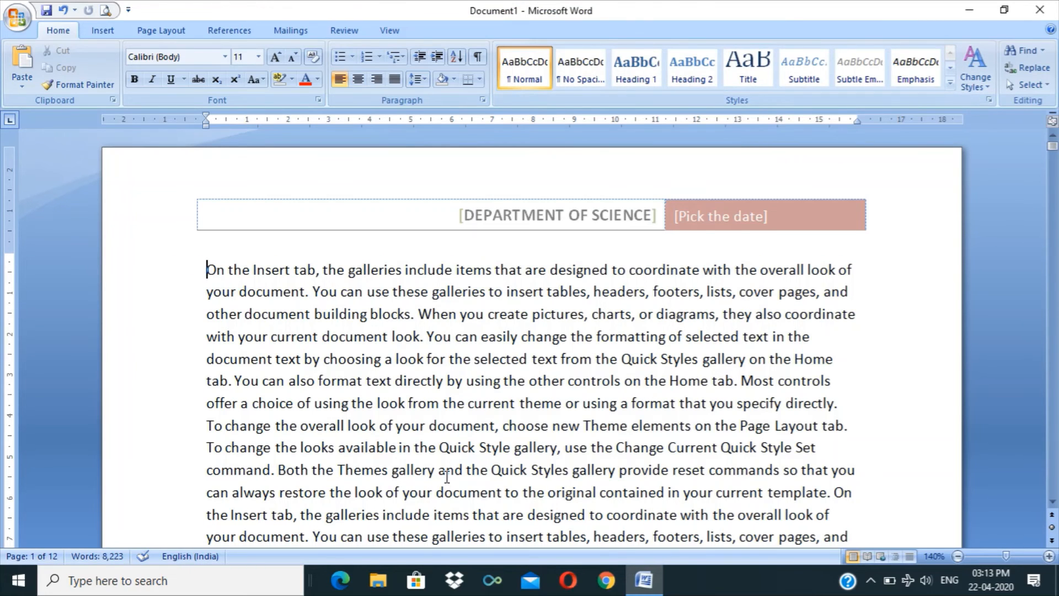
key(ctrl+z)
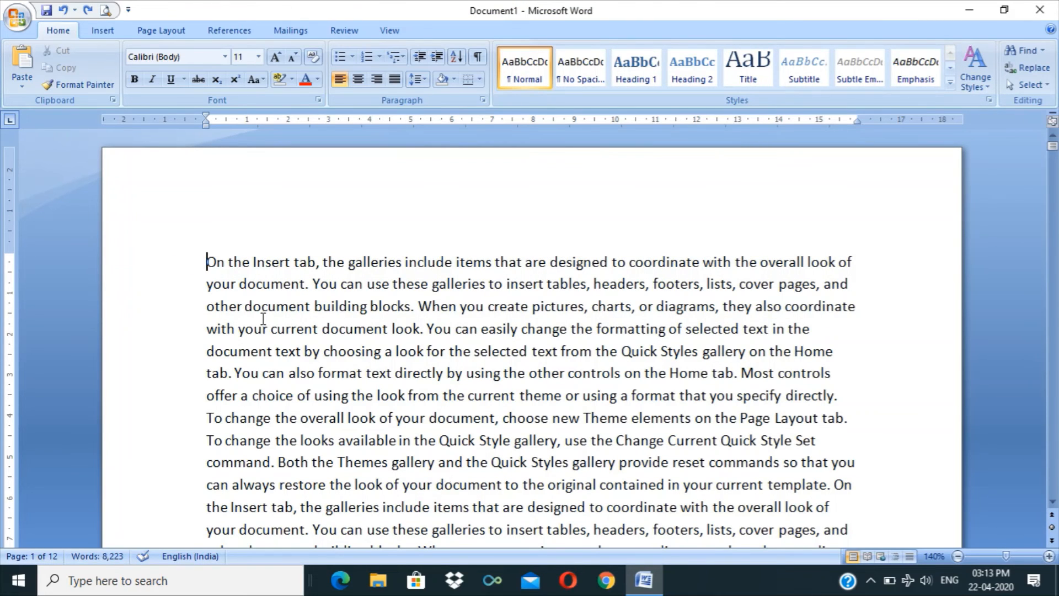
Add an Accent Bar 1 page number reading '1 | Page' at the top of each page.
click(110, 29)
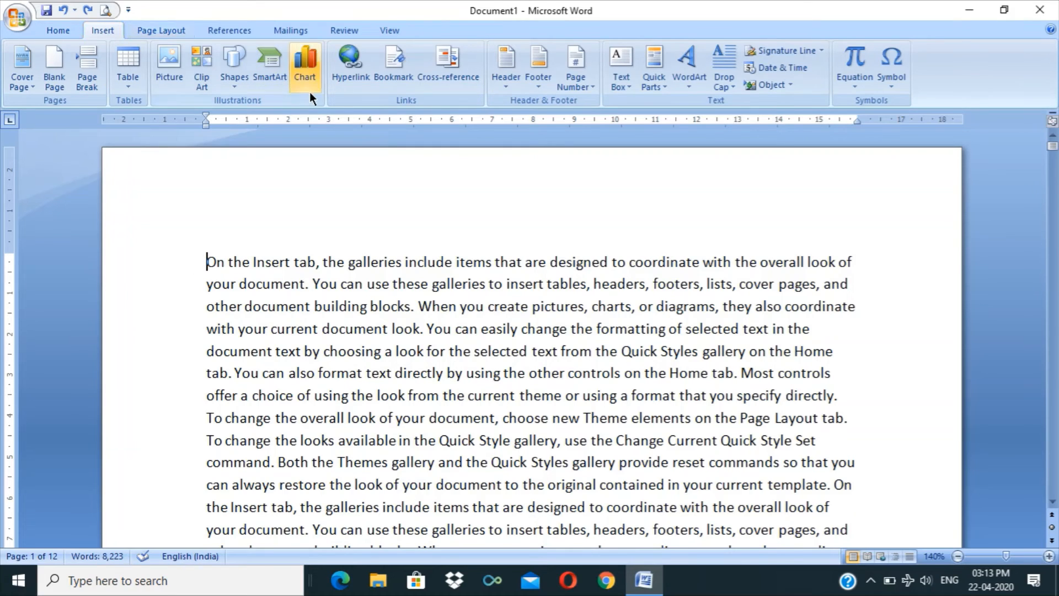
click(580, 72)
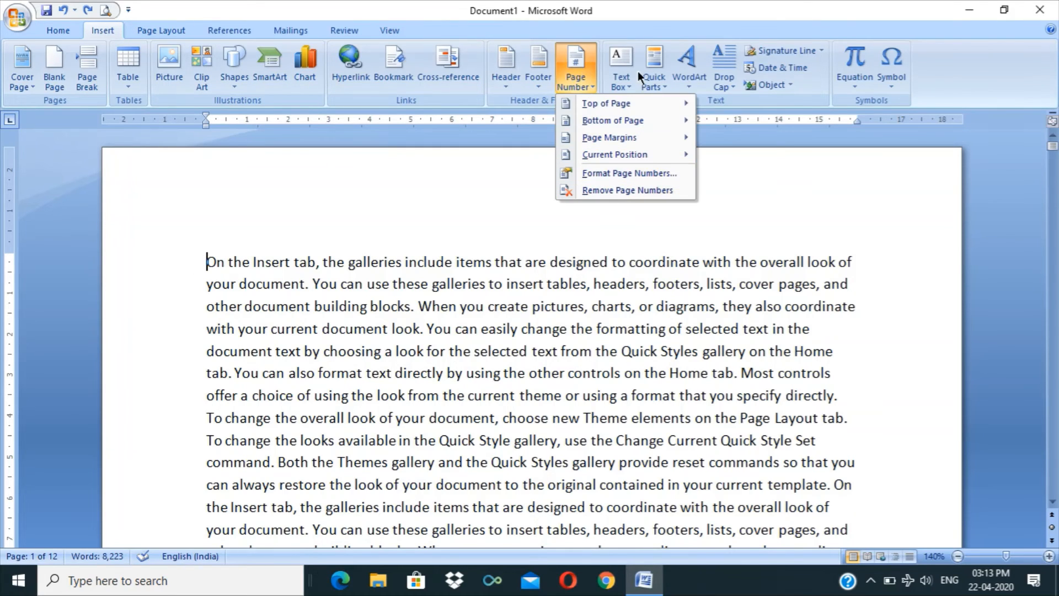
mouse_move(647, 103)
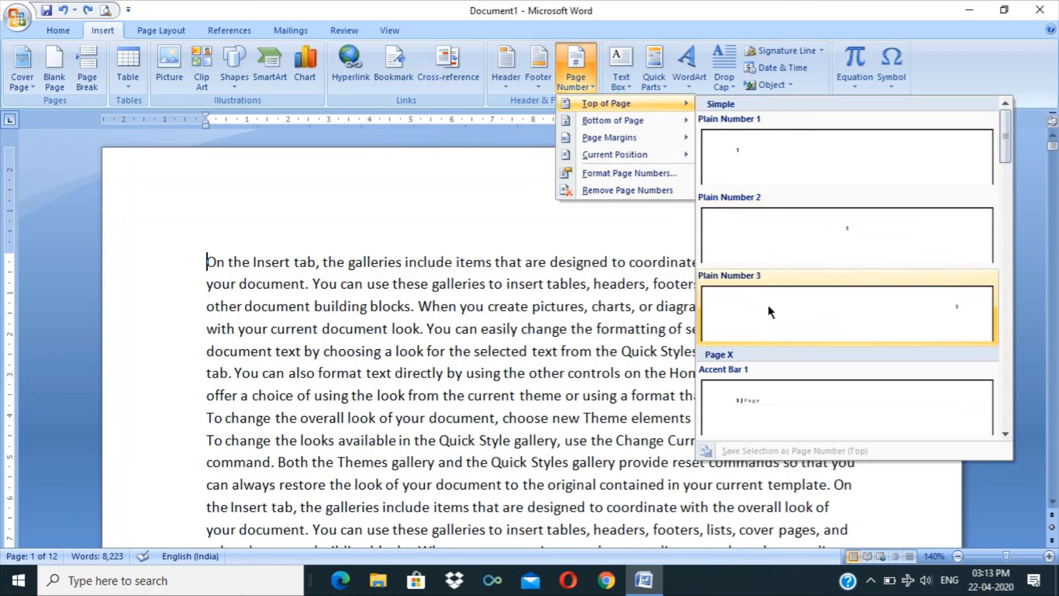
click(769, 416)
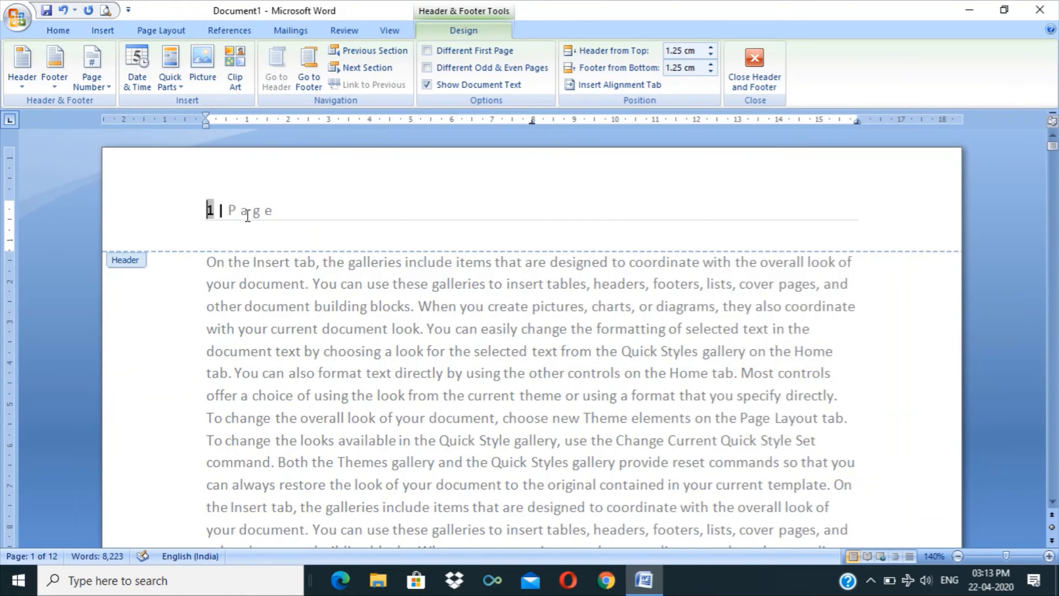
click(753, 77)
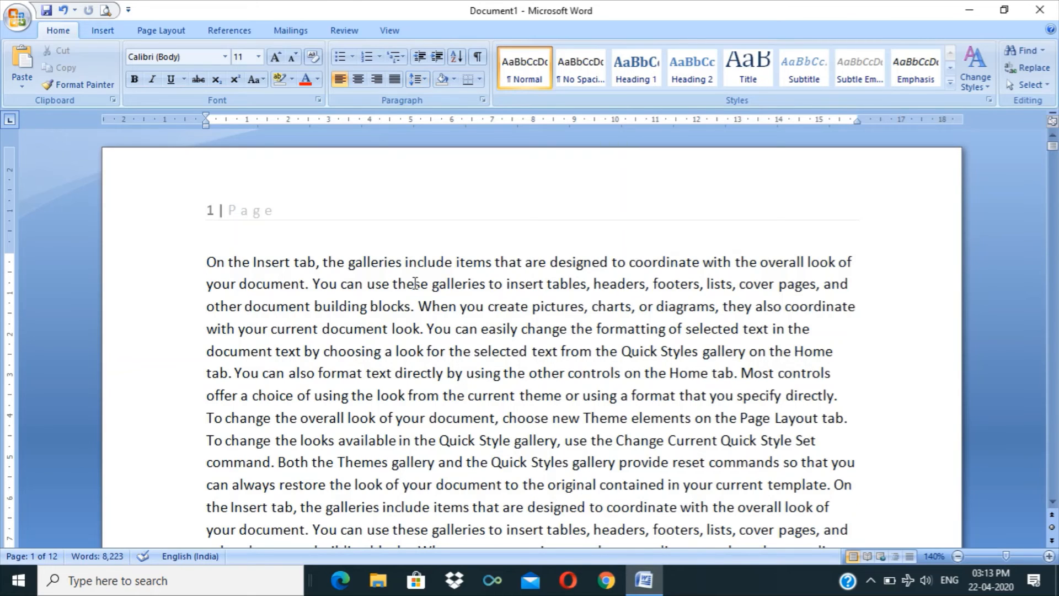
click(100, 30)
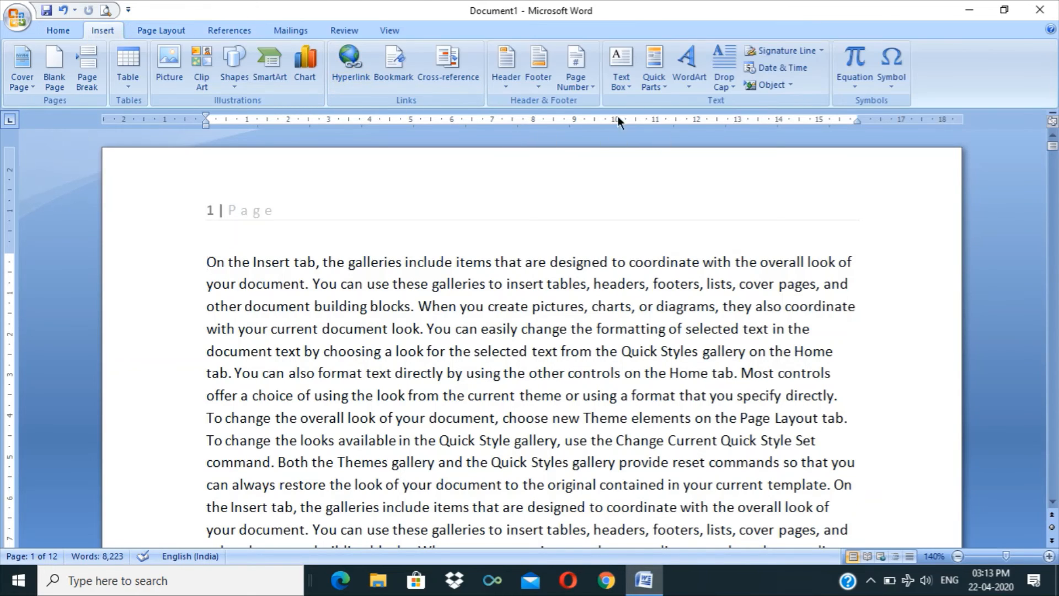
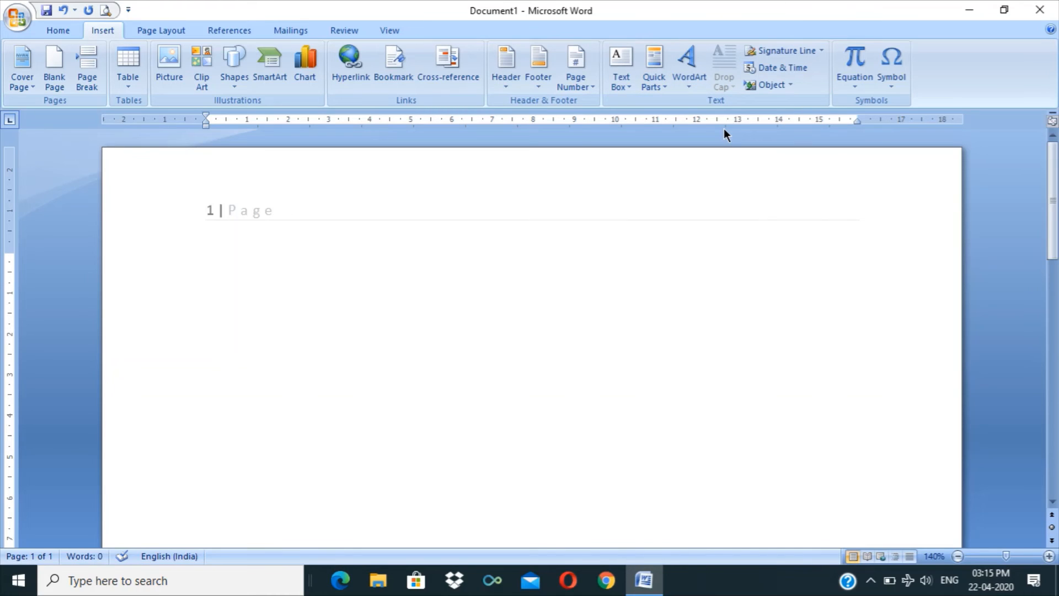
Insert an Alphabet Quote text box, clear its placeholder, then remove the text box.
click(626, 83)
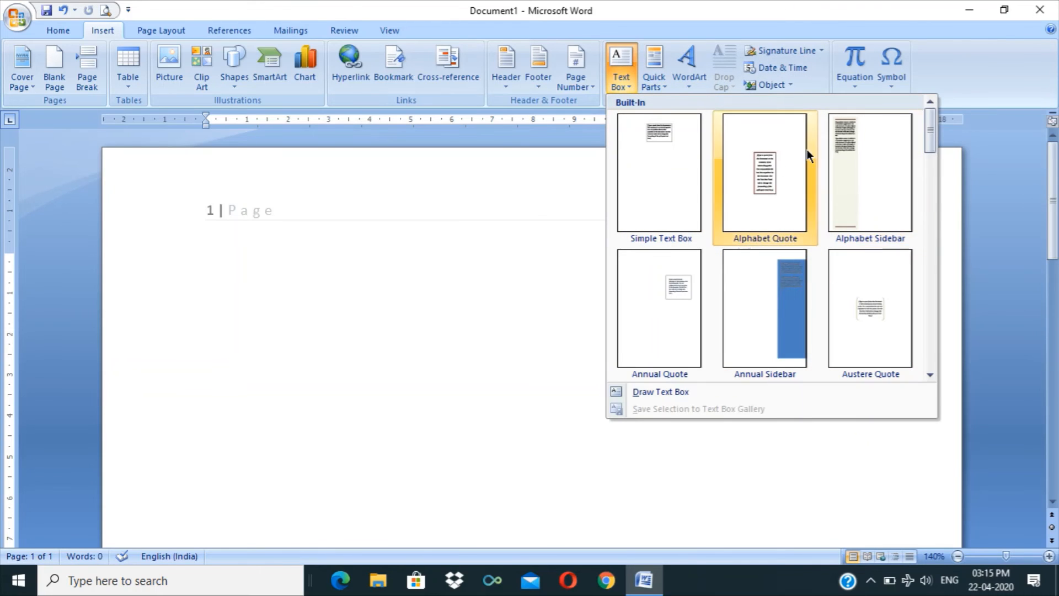
click(739, 176)
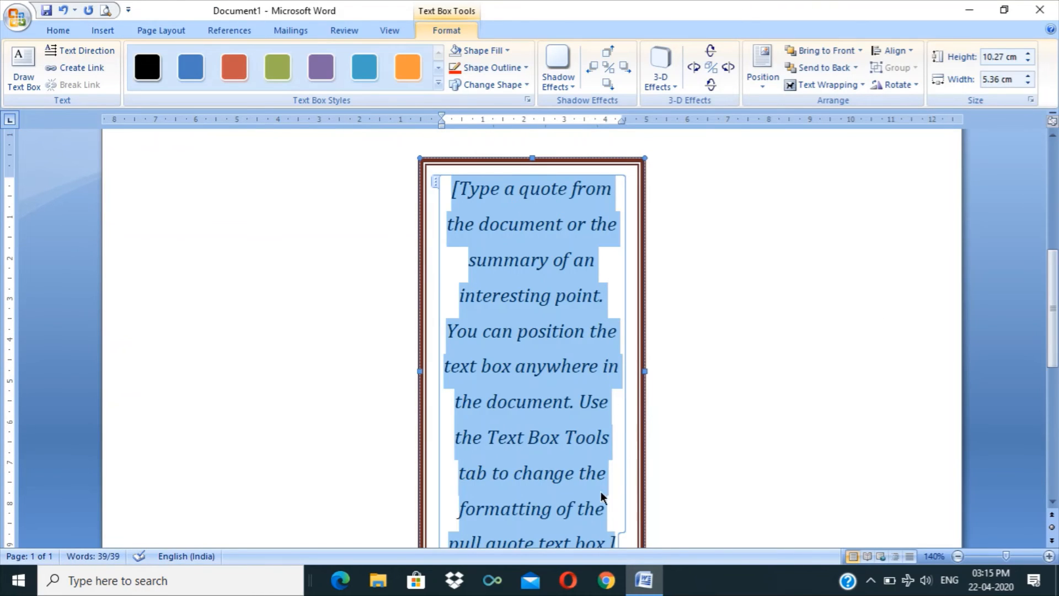
drag(1055, 254, 1054, 206)
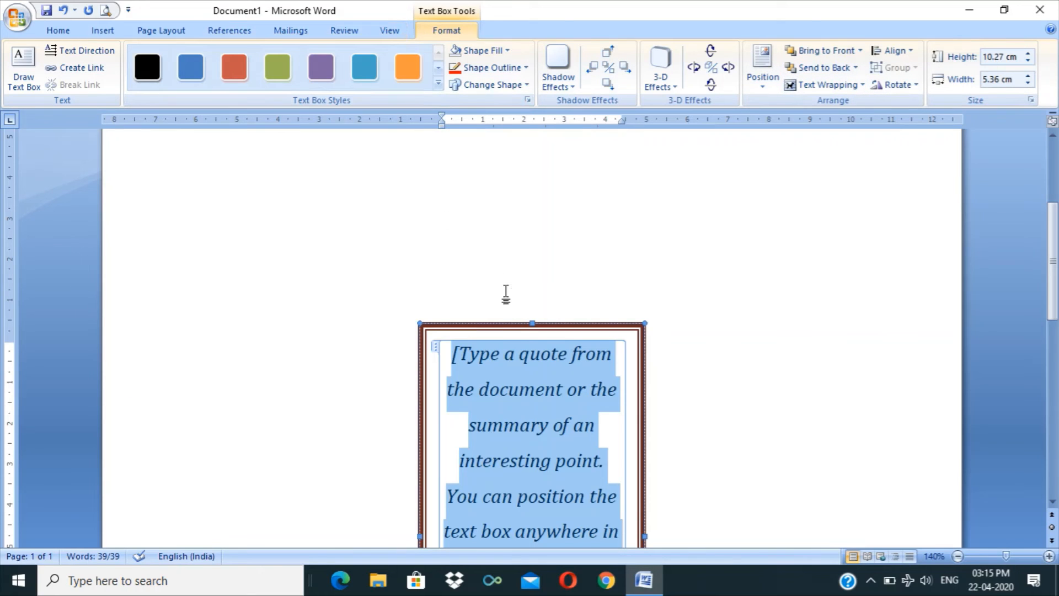
key(Delete)
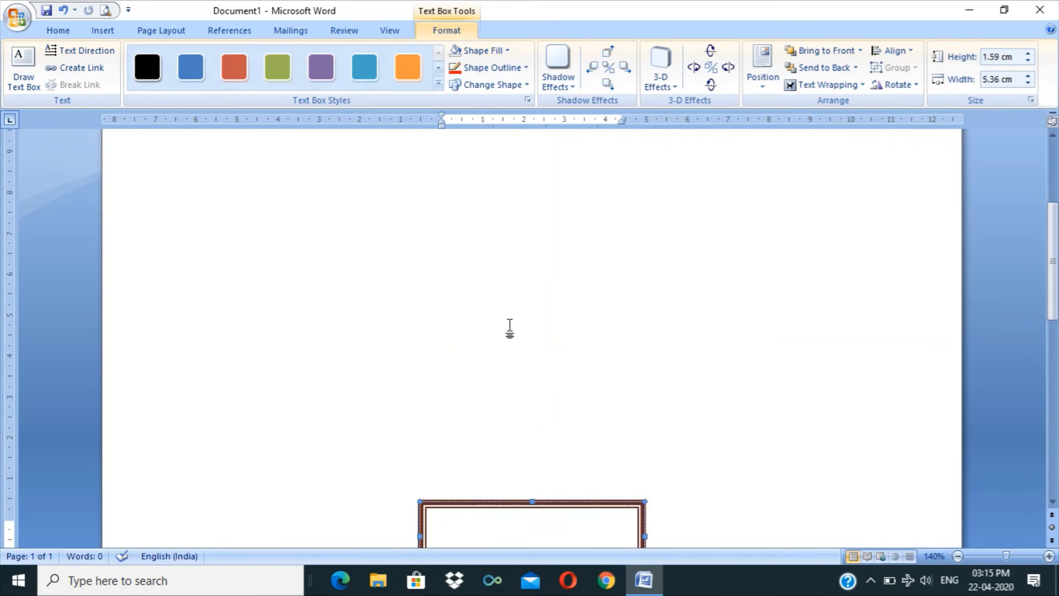
click(507, 502)
right_click(507, 502)
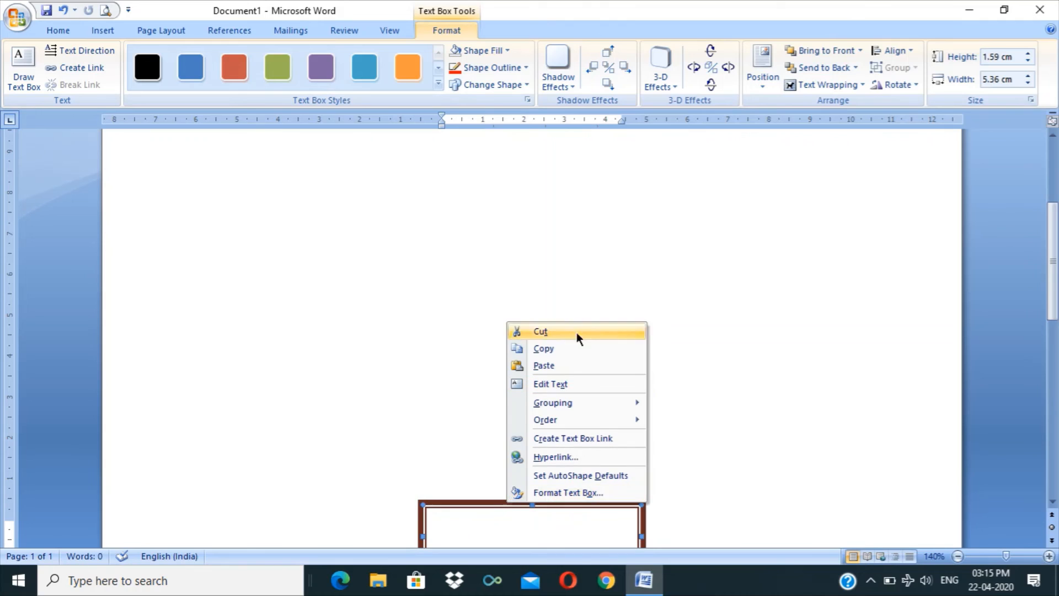
click(574, 333)
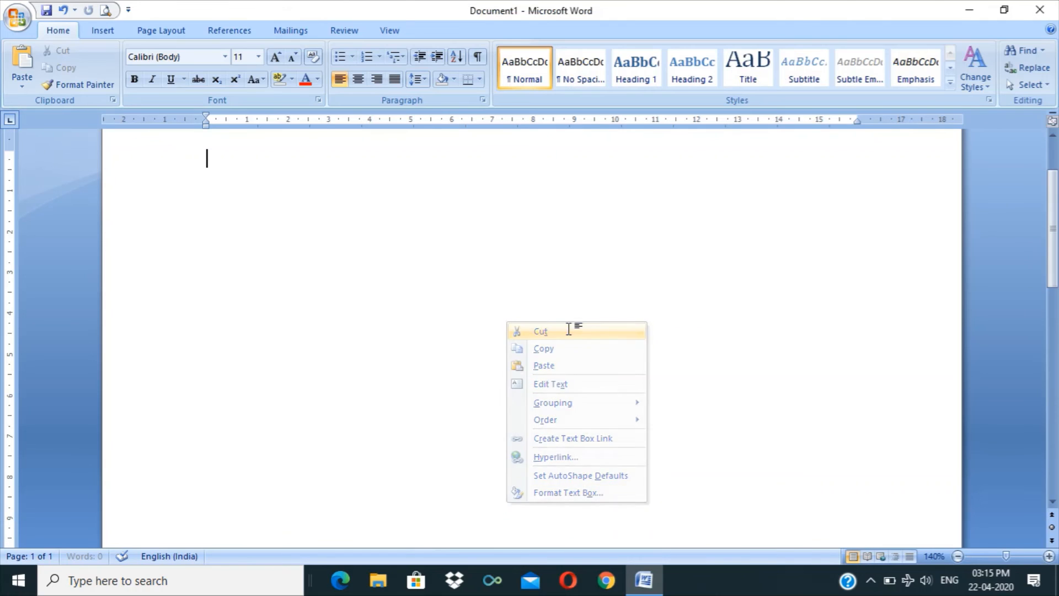
Start a WordArt in the first plain style and type the person's name.
click(104, 29)
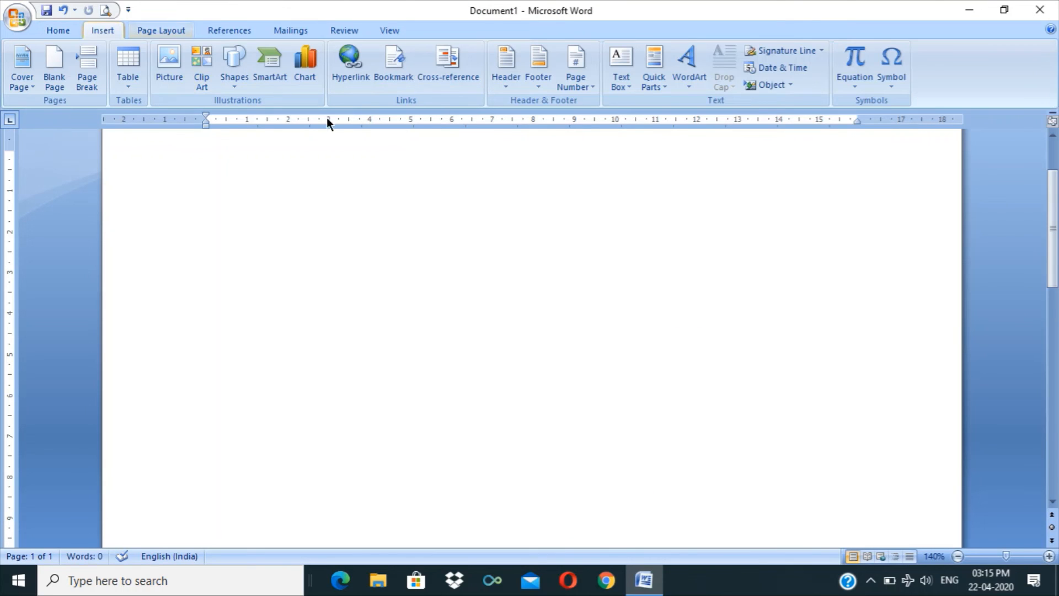
click(686, 84)
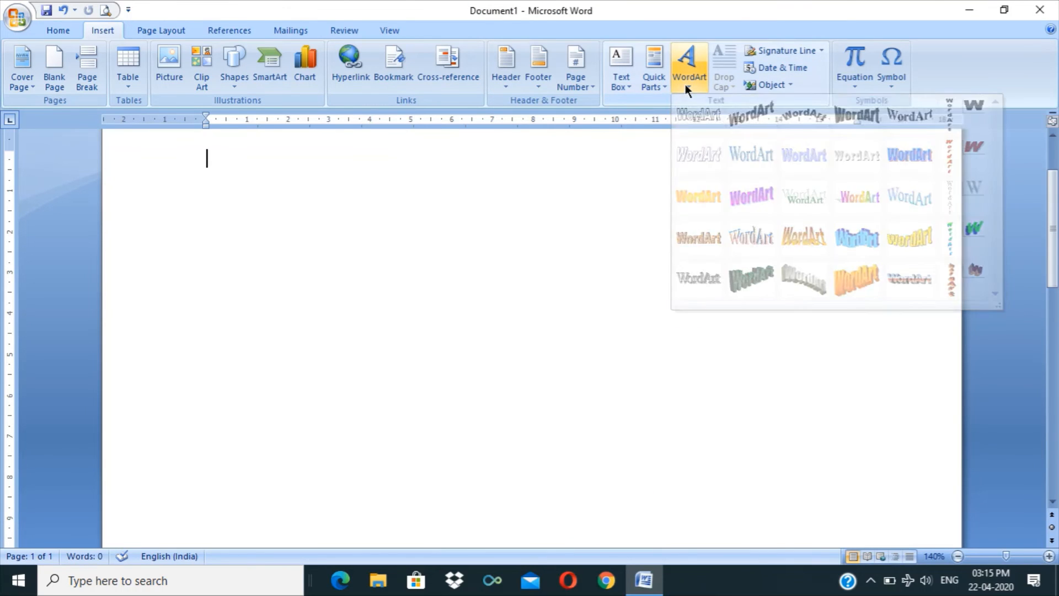
click(701, 116)
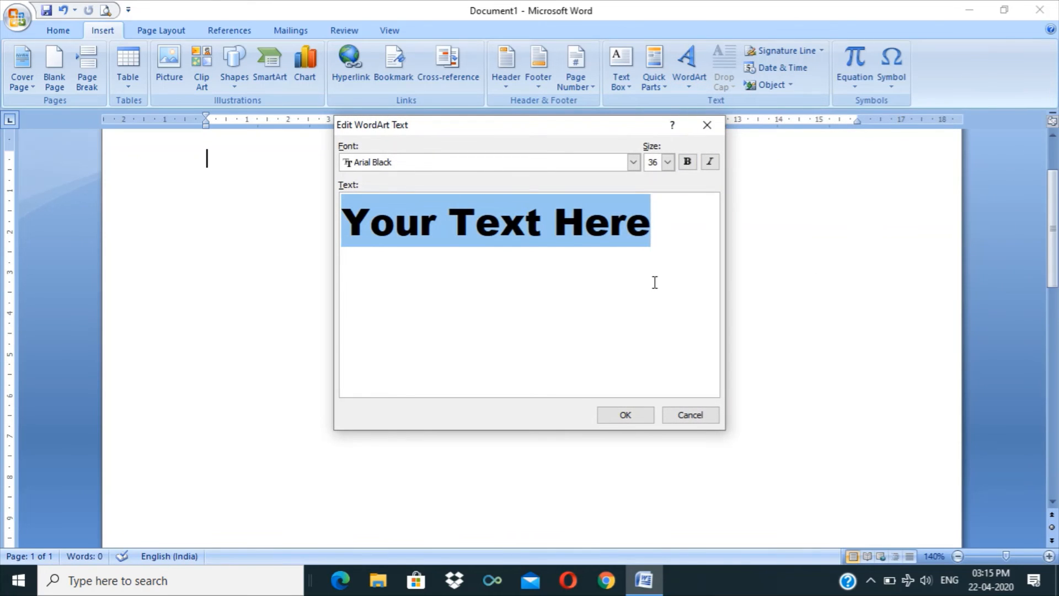
text(g)
key(BackSpace)
text(G)
key(BackSpace)
text(Rahul)
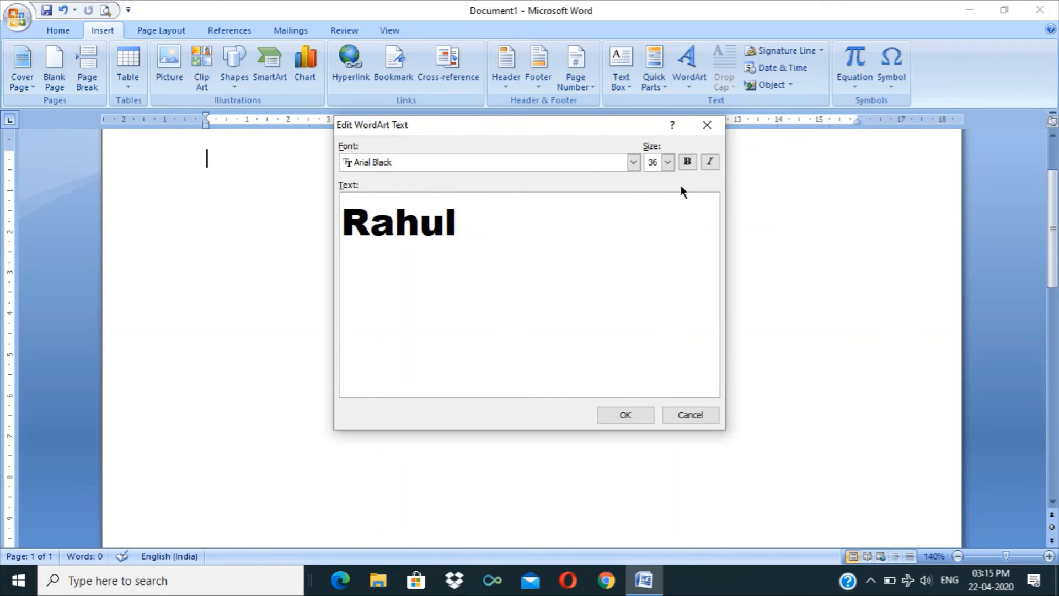
Format the WordArt as Segoe UI Symbol, size 54, bold and italic, and place it.
click(633, 162)
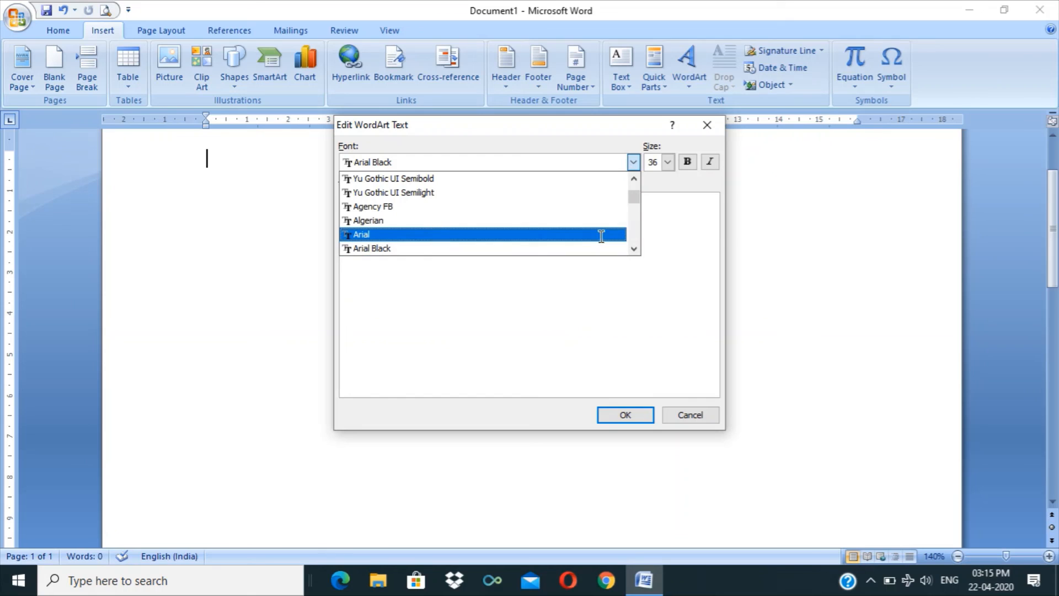
click(501, 168)
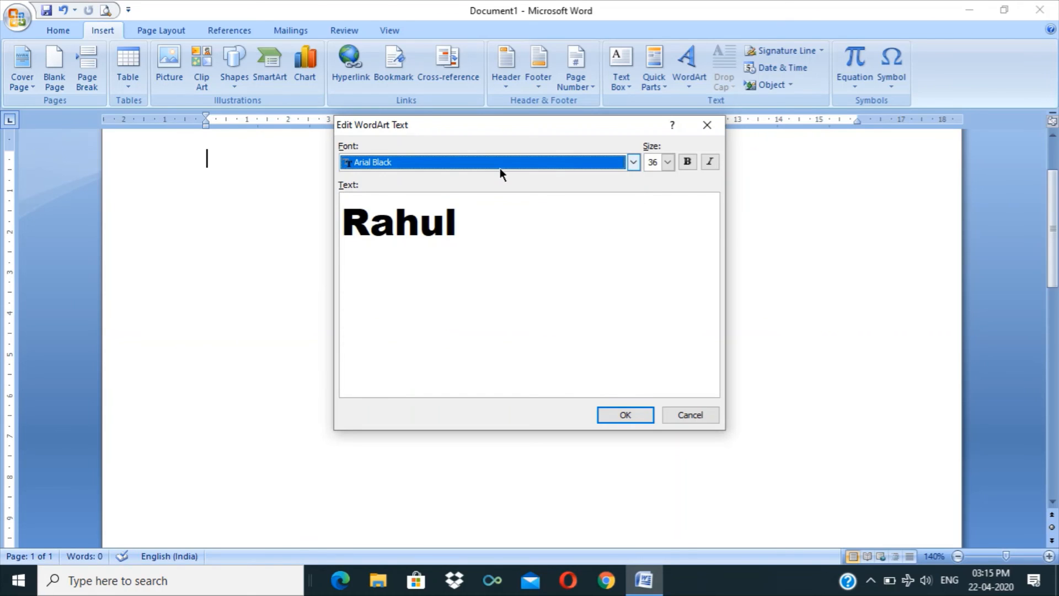
click(499, 168)
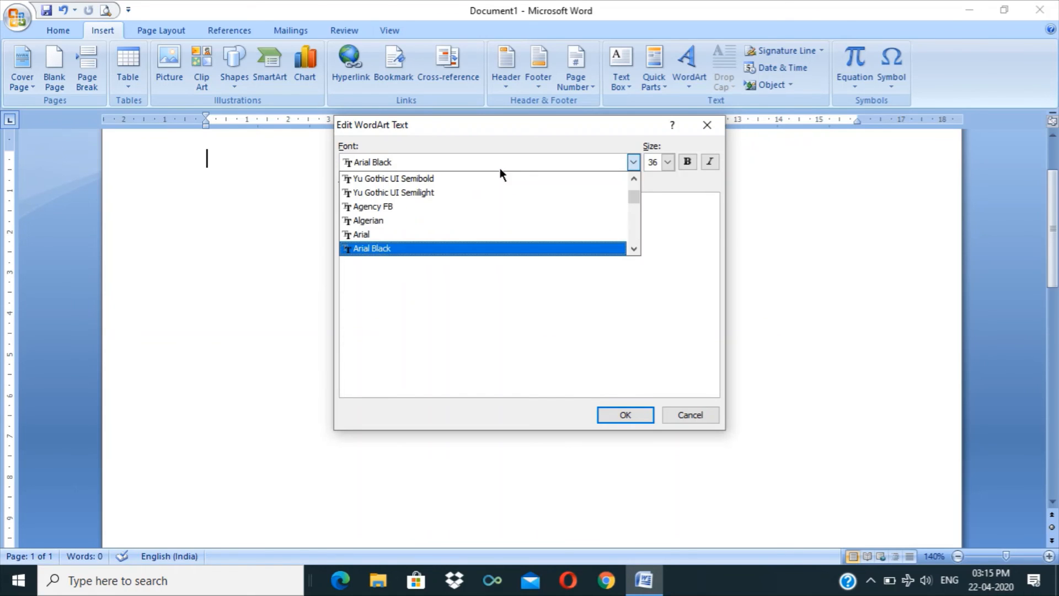
click(452, 165)
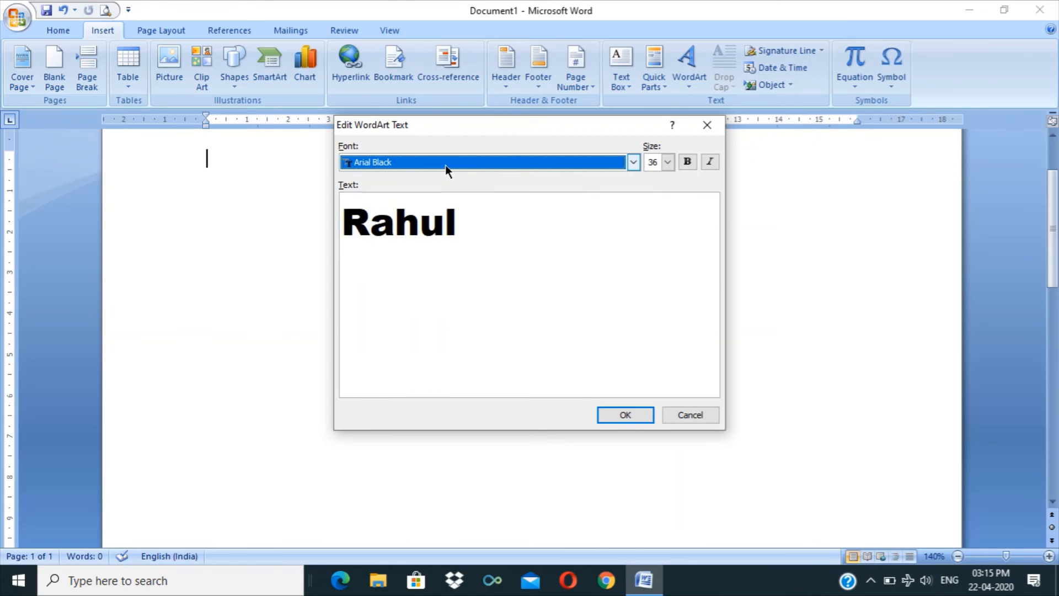
click(445, 164)
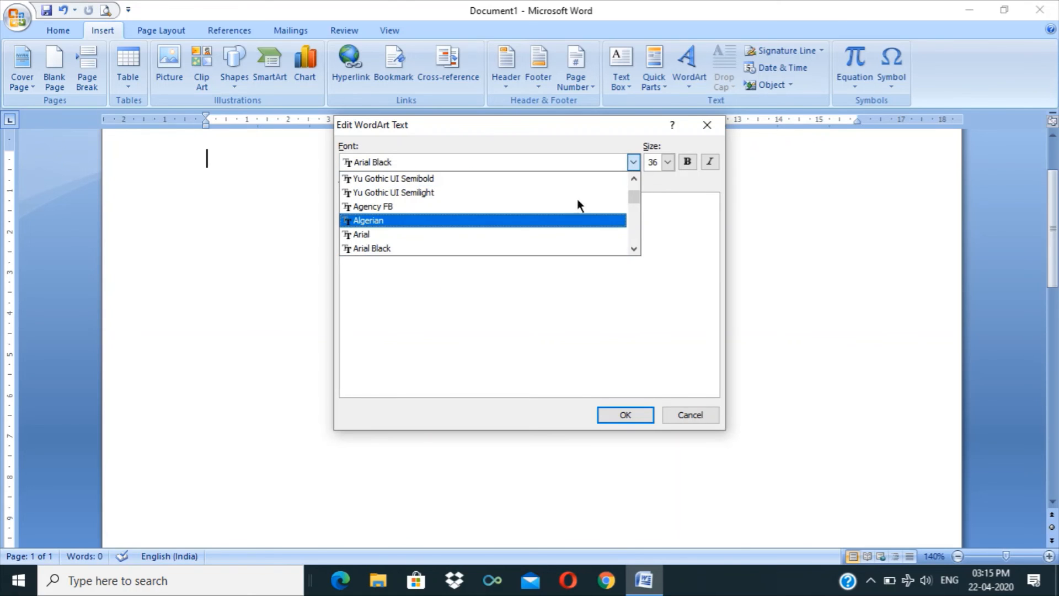
drag(637, 202, 635, 231)
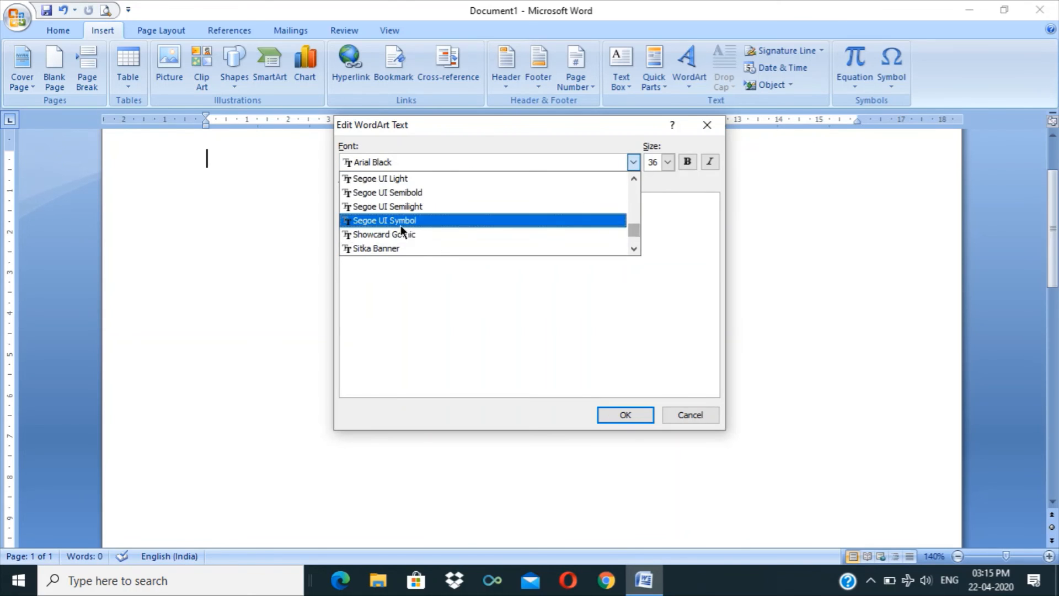
click(398, 220)
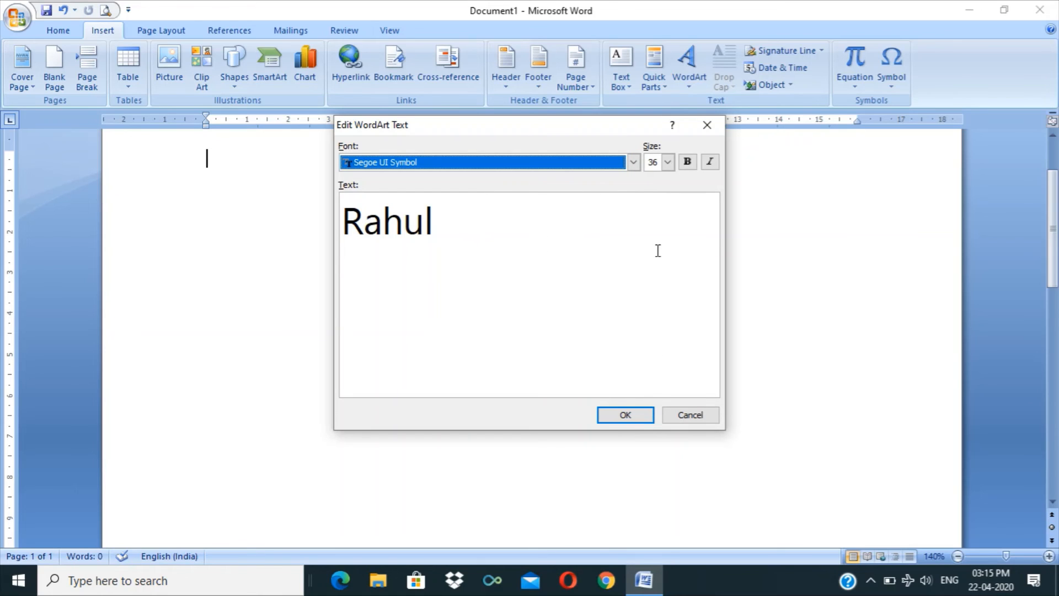
click(667, 162)
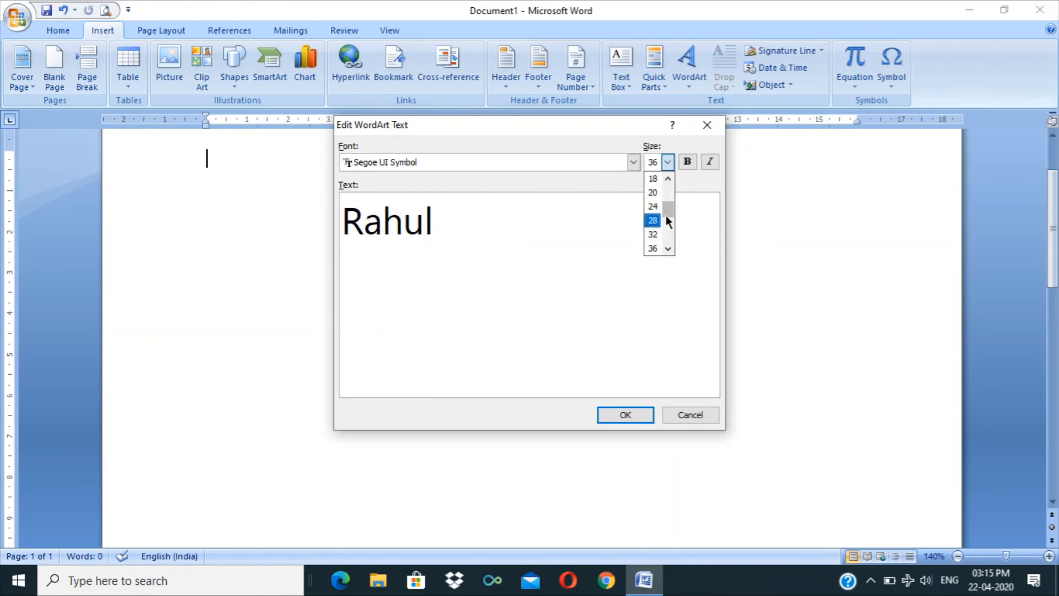
drag(668, 221, 666, 228)
click(653, 228)
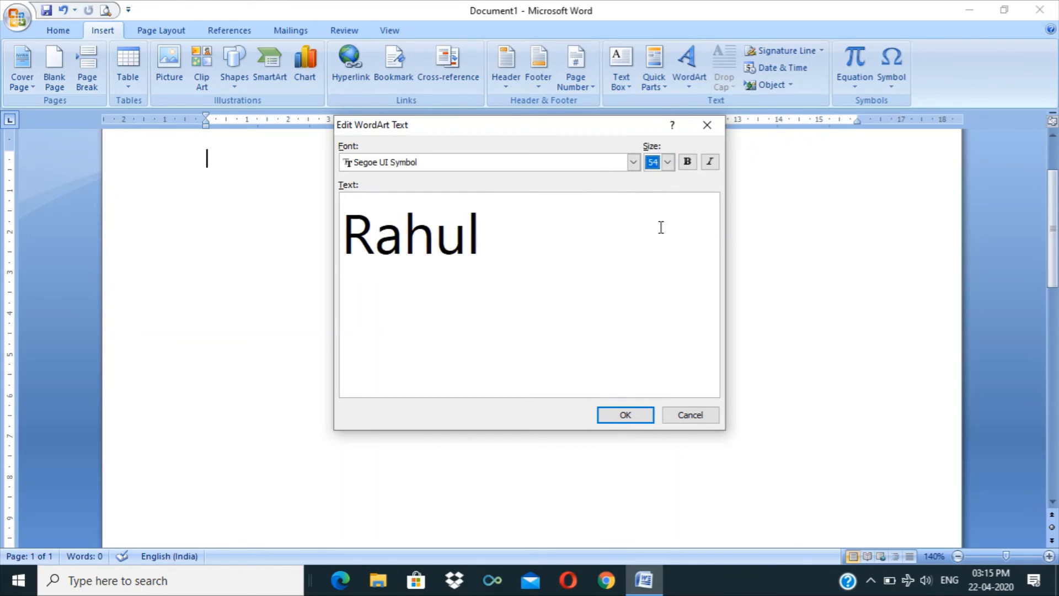
click(687, 162)
click(710, 162)
click(634, 417)
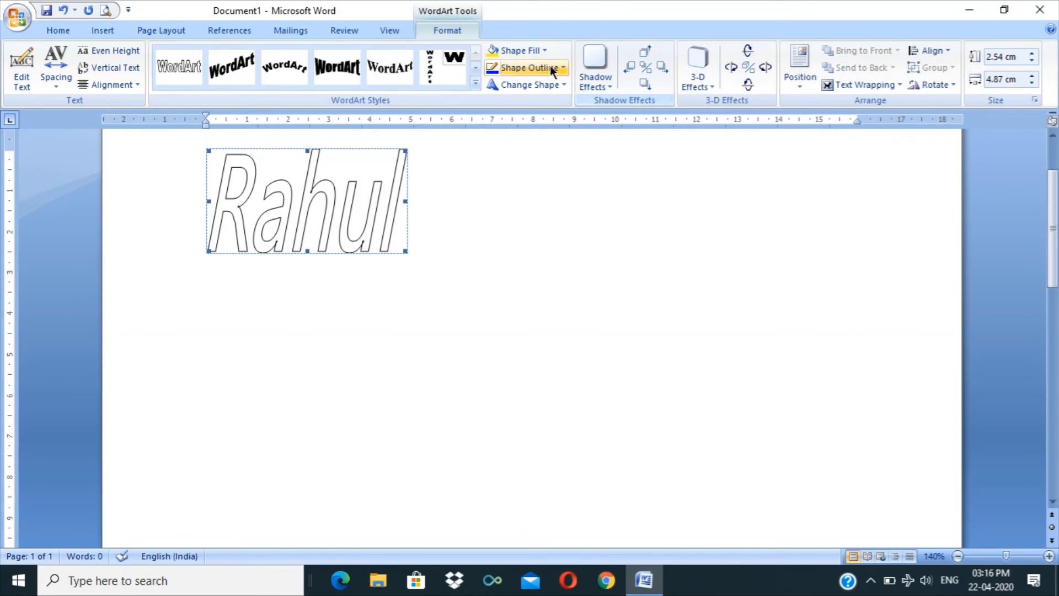
Give the name WordArt a black fill, orange outline and triangle-up warp.
click(532, 50)
click(506, 83)
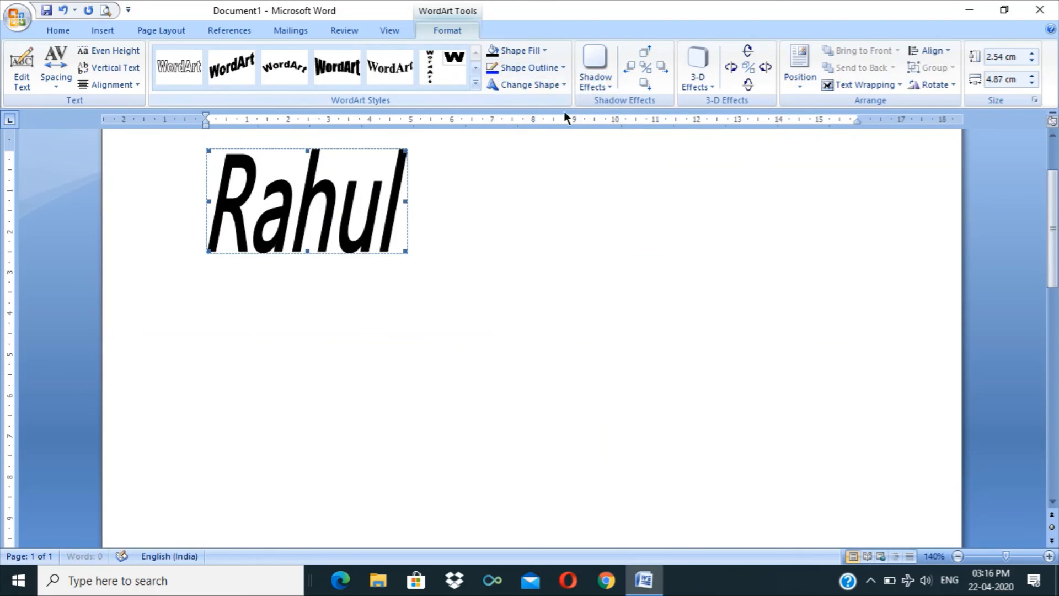
click(560, 67)
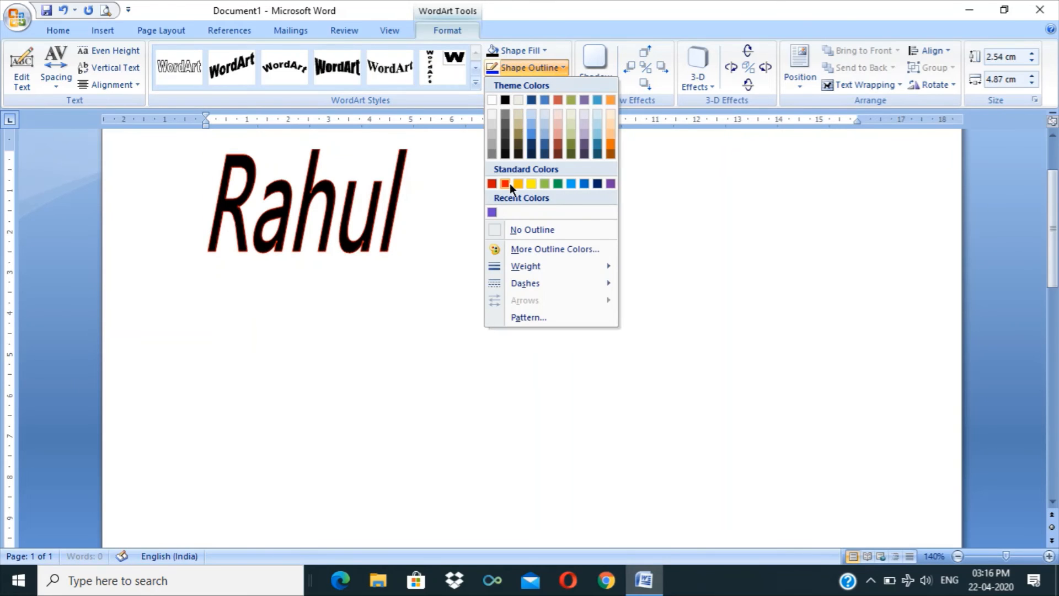
click(509, 184)
click(538, 85)
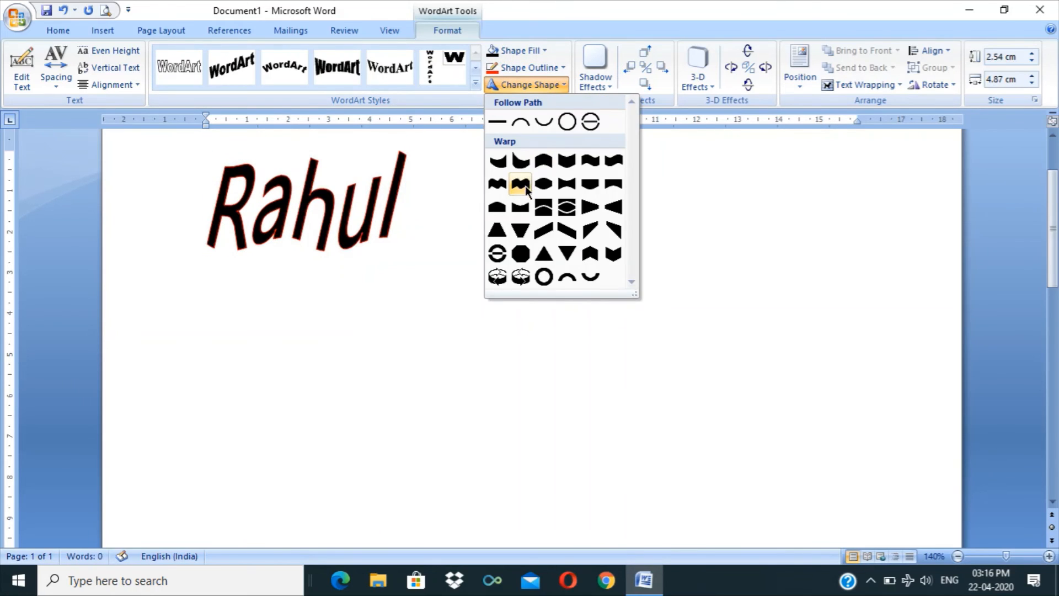
click(541, 252)
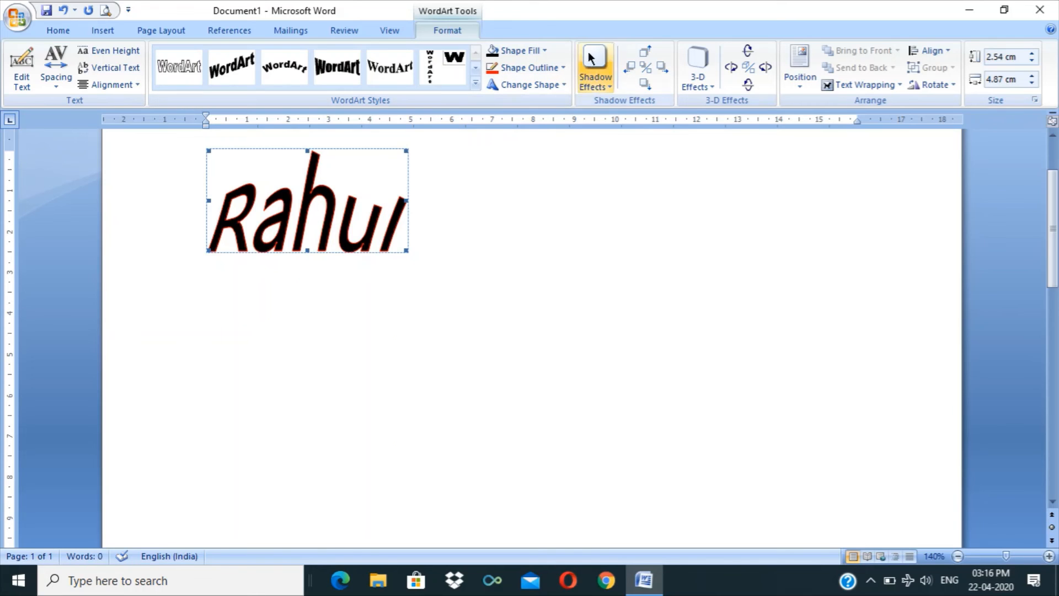
Float the WordArt in front of text, drag it near the centre and tilt it slightly.
click(885, 86)
click(846, 173)
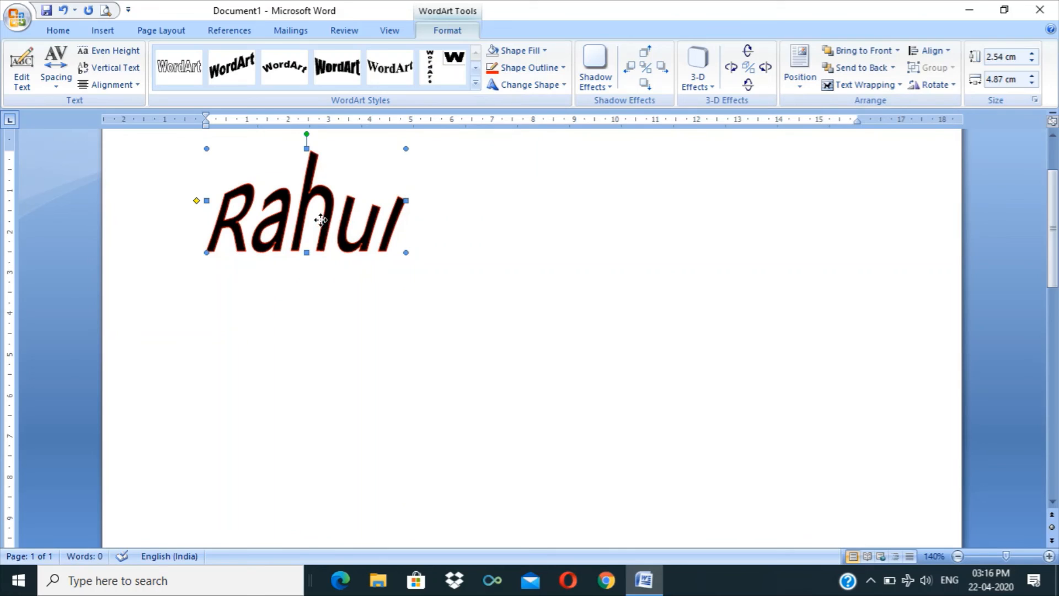
drag(321, 219, 676, 343)
drag(738, 356, 752, 387)
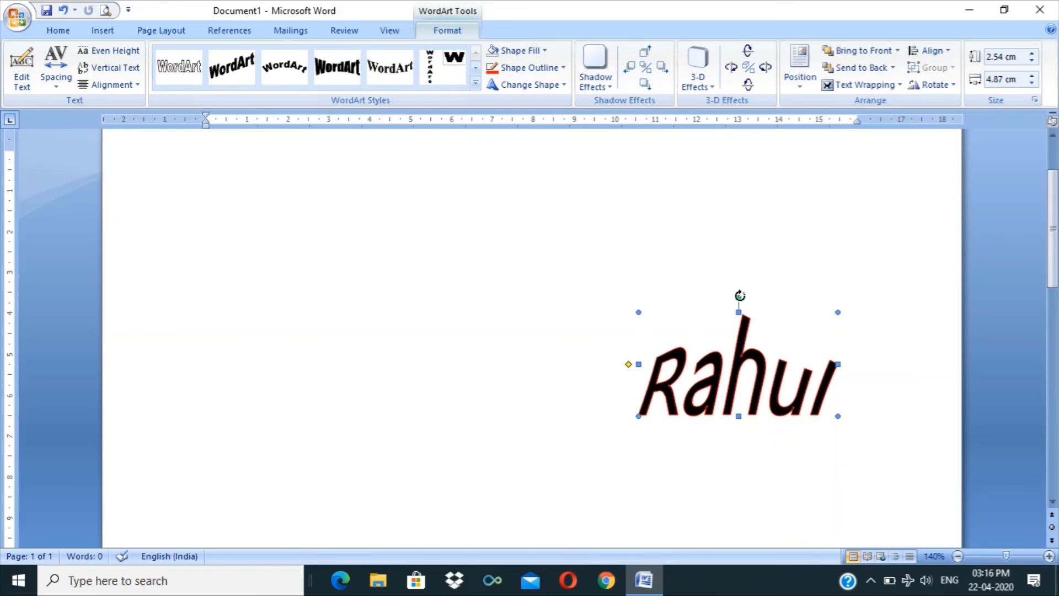
mouse_move(740, 295)
mouse_down()
mouse_move(662, 417)
mouse_move(820, 359)
mouse_move(806, 322)
mouse_move(702, 286)
mouse_move(726, 286)
mouse_up()
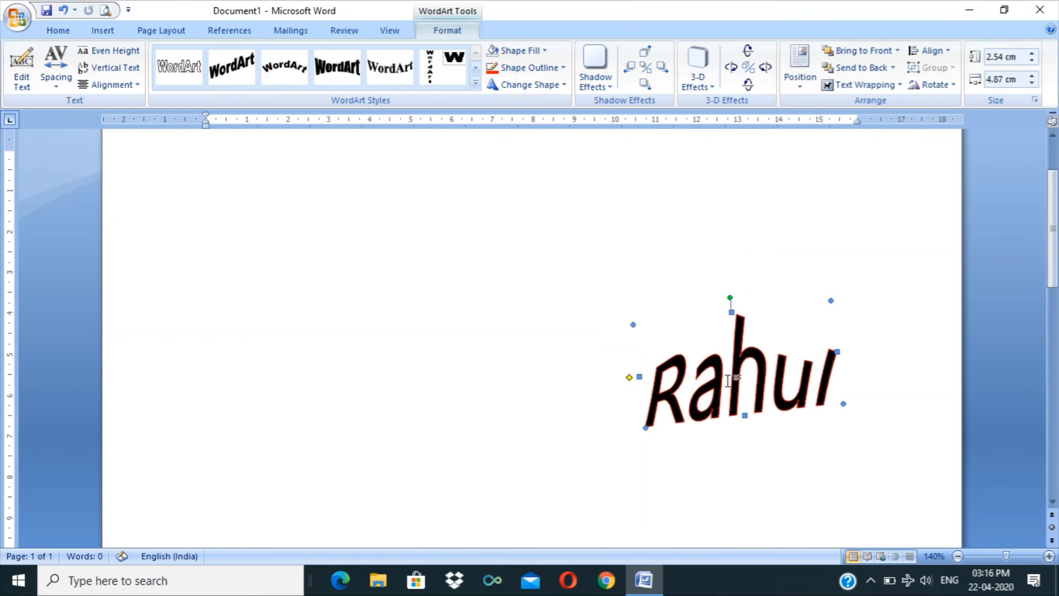
drag(730, 379, 622, 288)
click(475, 82)
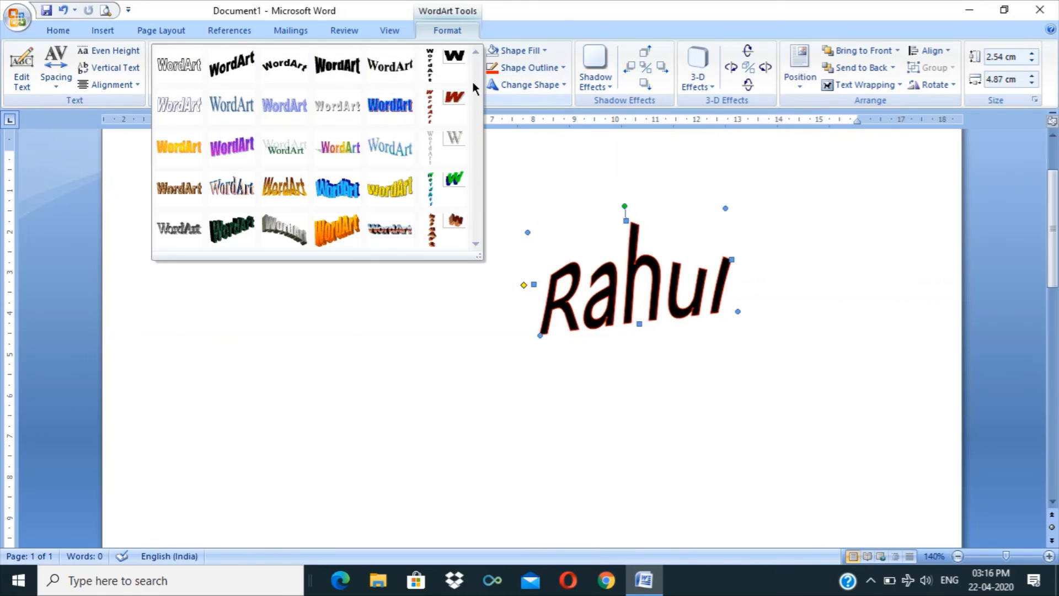
Apply the dark green marble 3-D style, resize the WordArt to 3.78 by 8.26 cm, and reposition it.
click(488, 162)
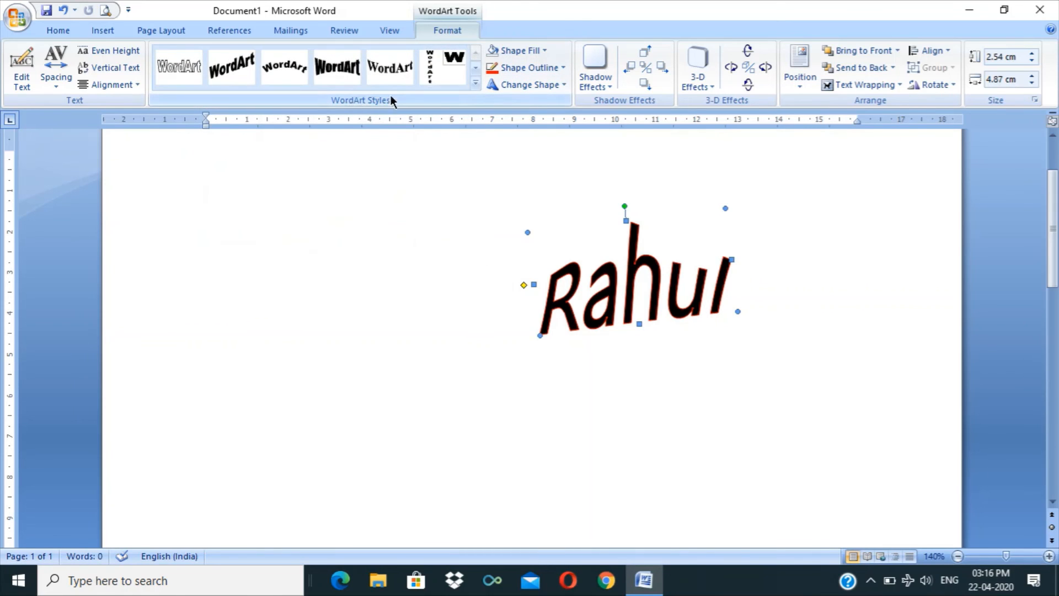
click(475, 82)
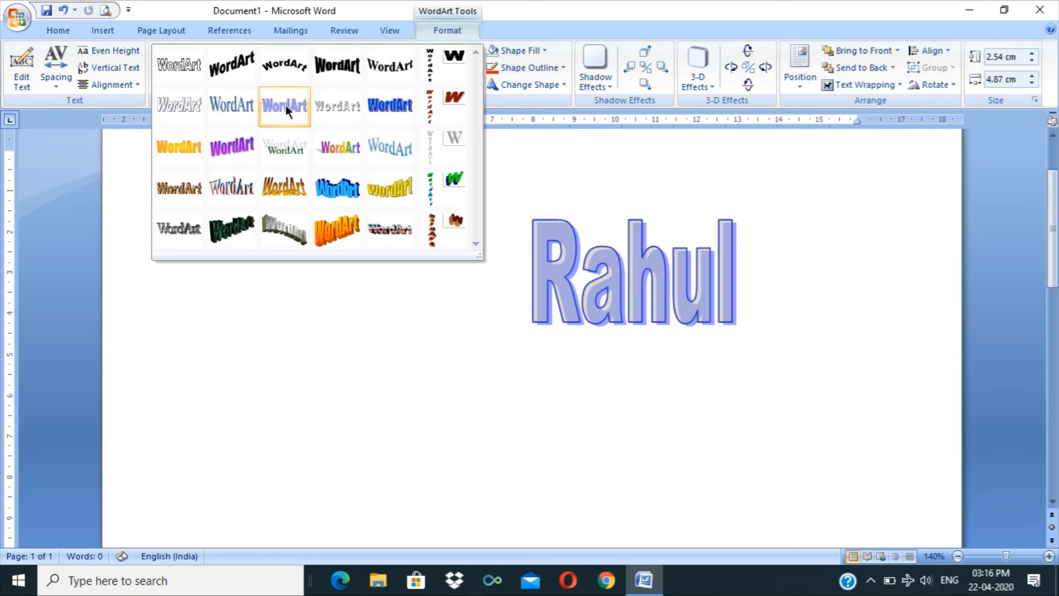
click(223, 215)
drag(590, 255, 504, 359)
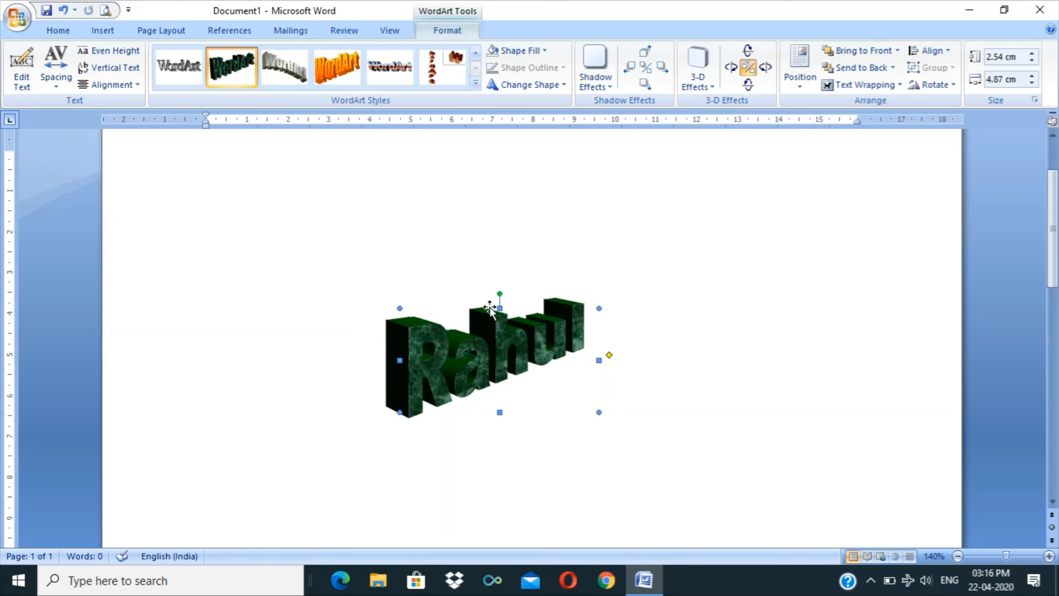
drag(500, 309, 500, 258)
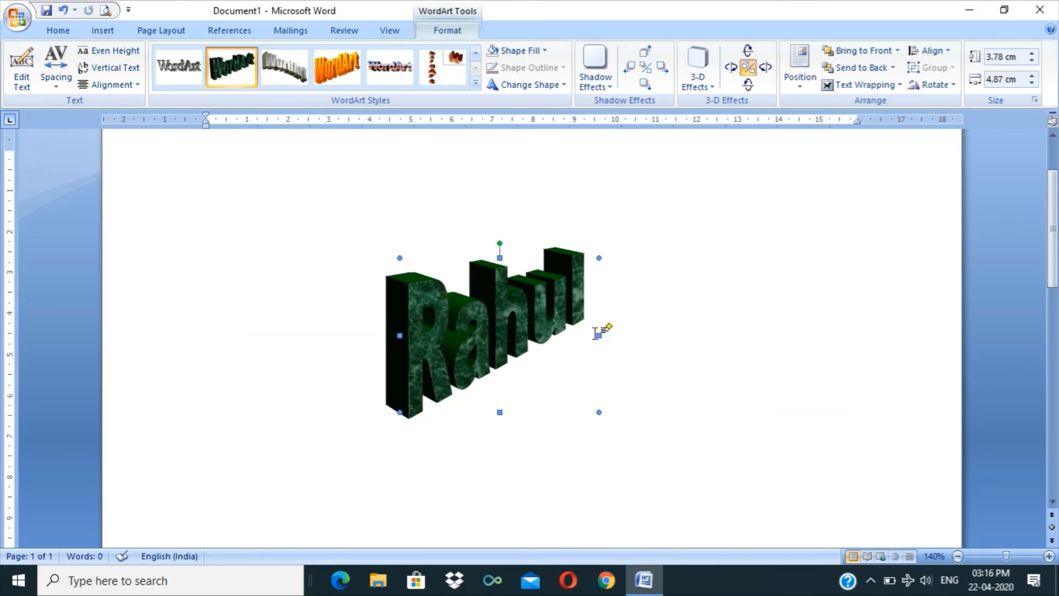
drag(599, 334, 738, 310)
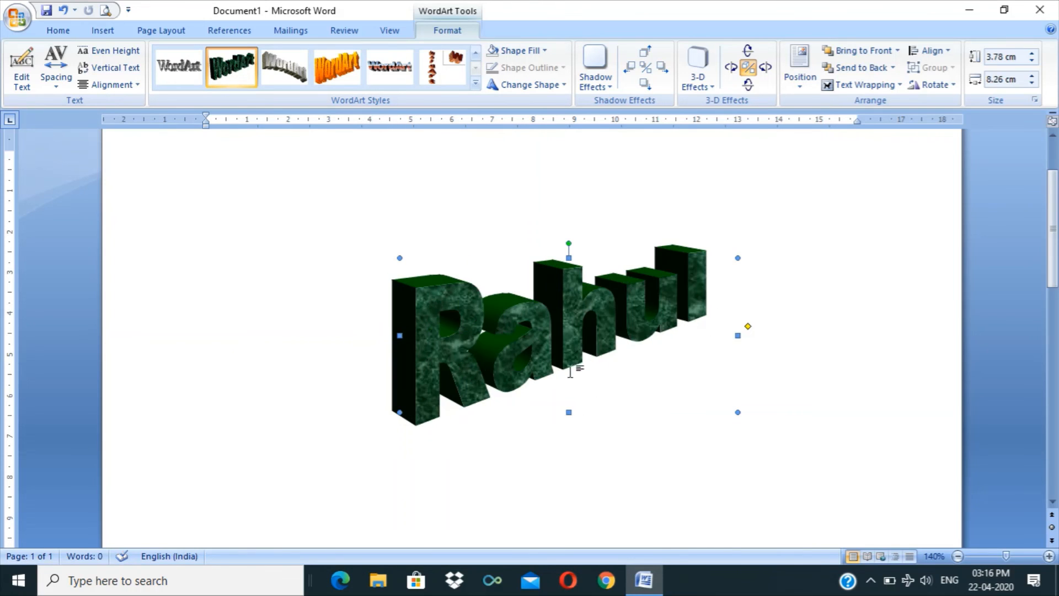
drag(574, 327, 671, 305)
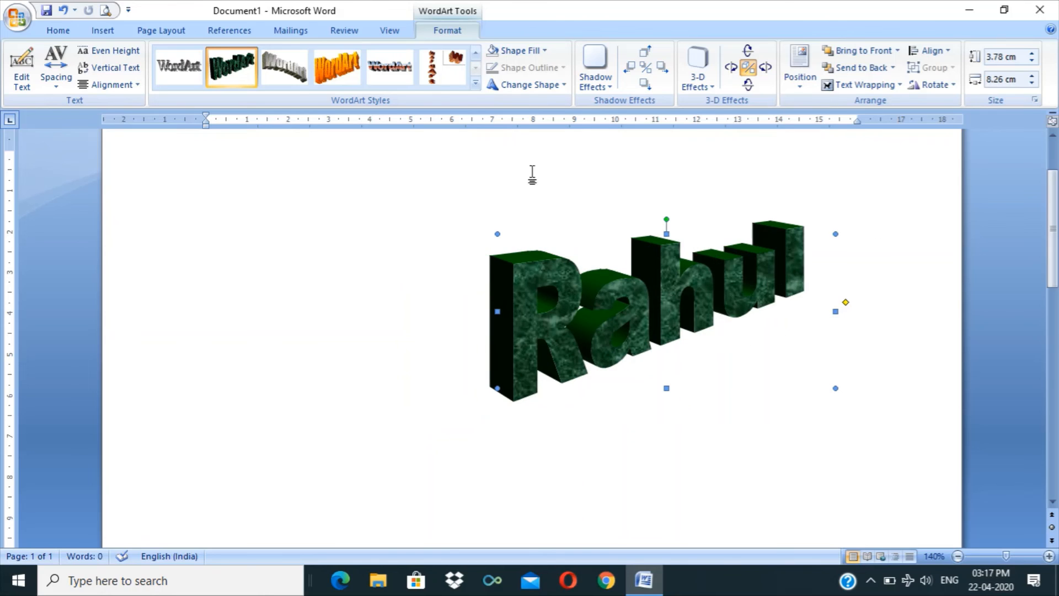
Try a few WordArt styles, settling on the blue wavy style 22.
click(389, 66)
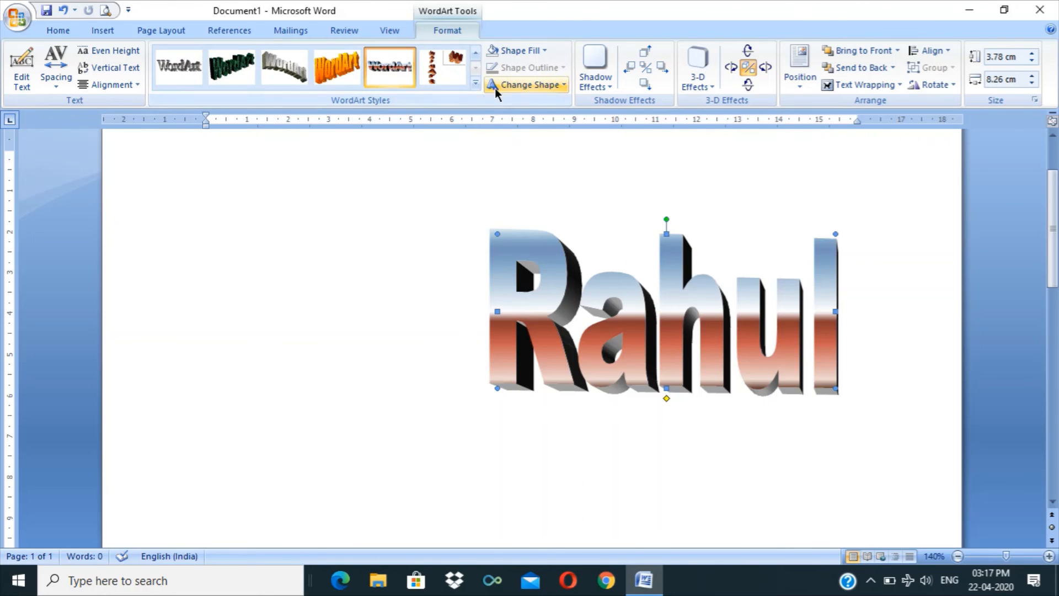
click(457, 76)
click(476, 83)
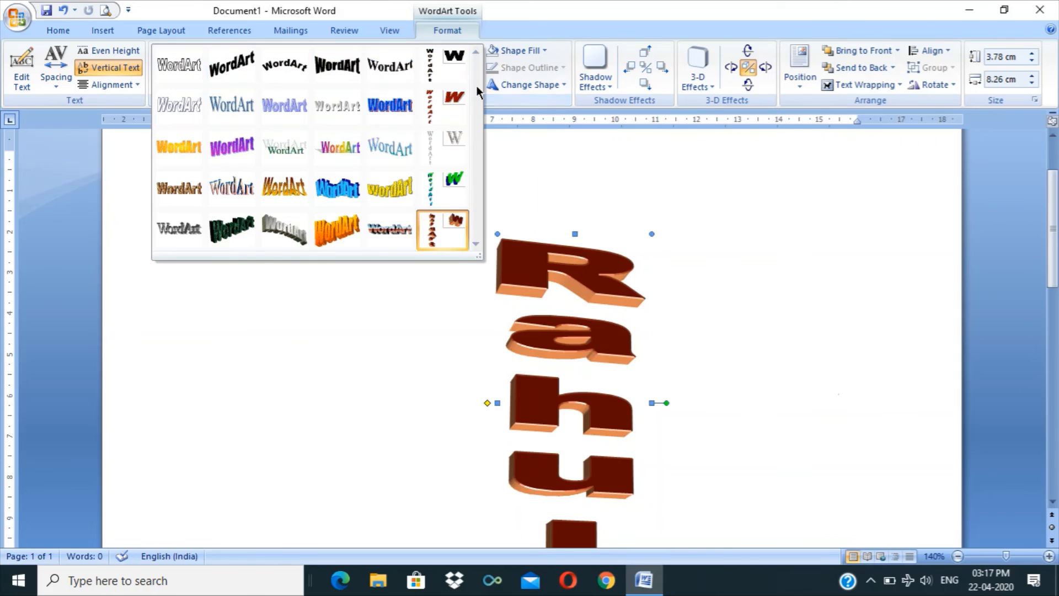
click(342, 187)
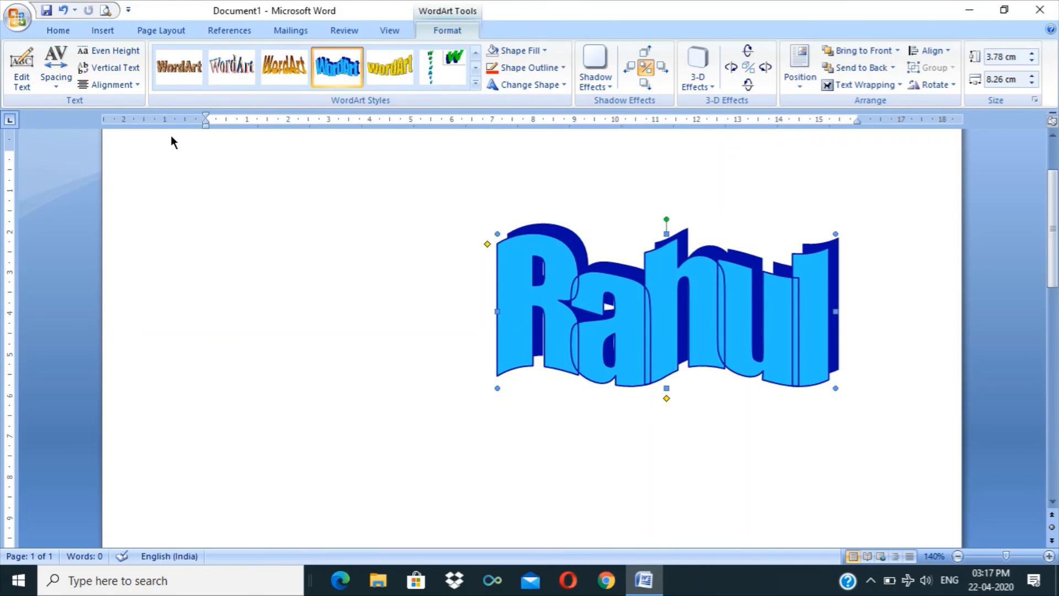
click(25, 71)
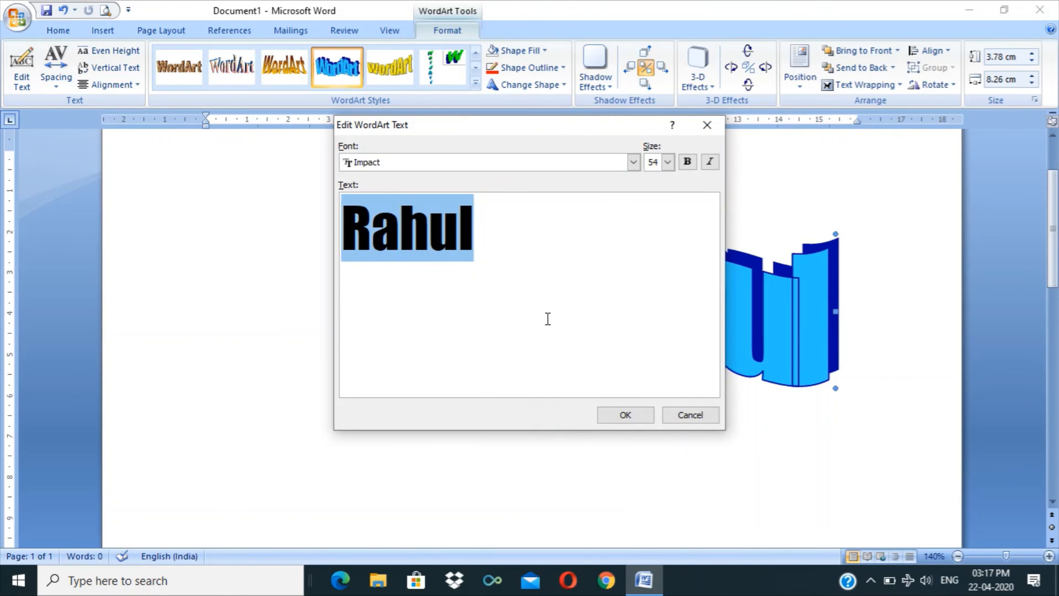
Change the WordArt text to 'xyzz'.
text(xyzz)
key(Return)
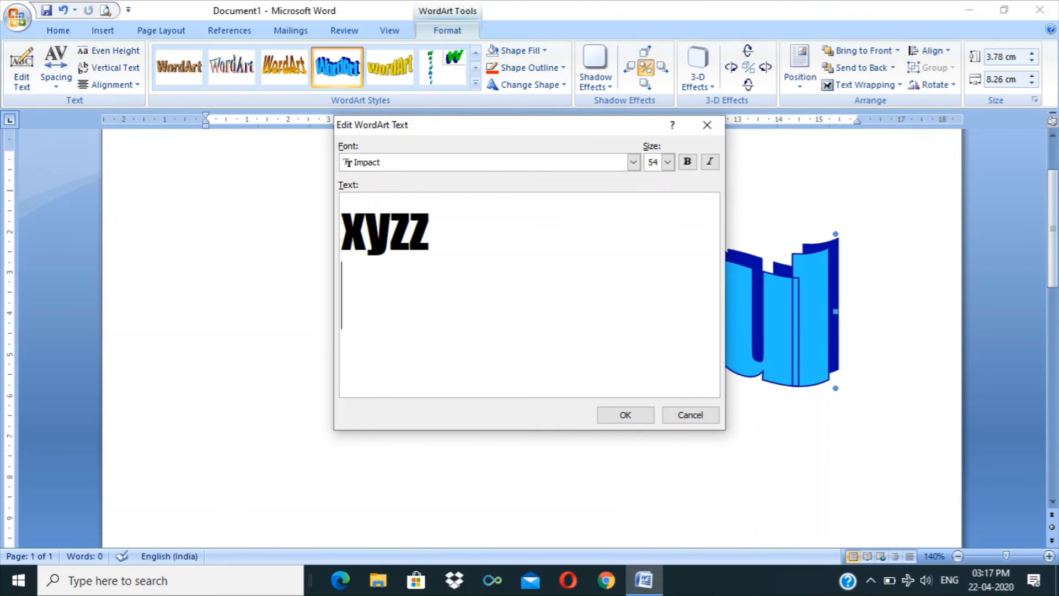
click(649, 415)
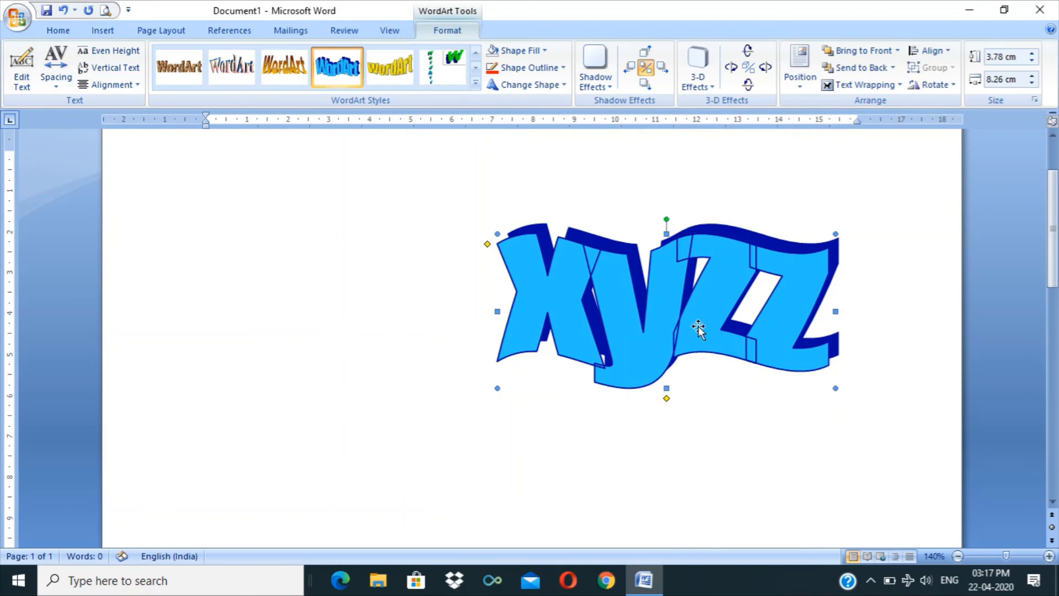
Set the WordArt letter spacing to Very Tight after trying Tight and Very Loose.
click(57, 80)
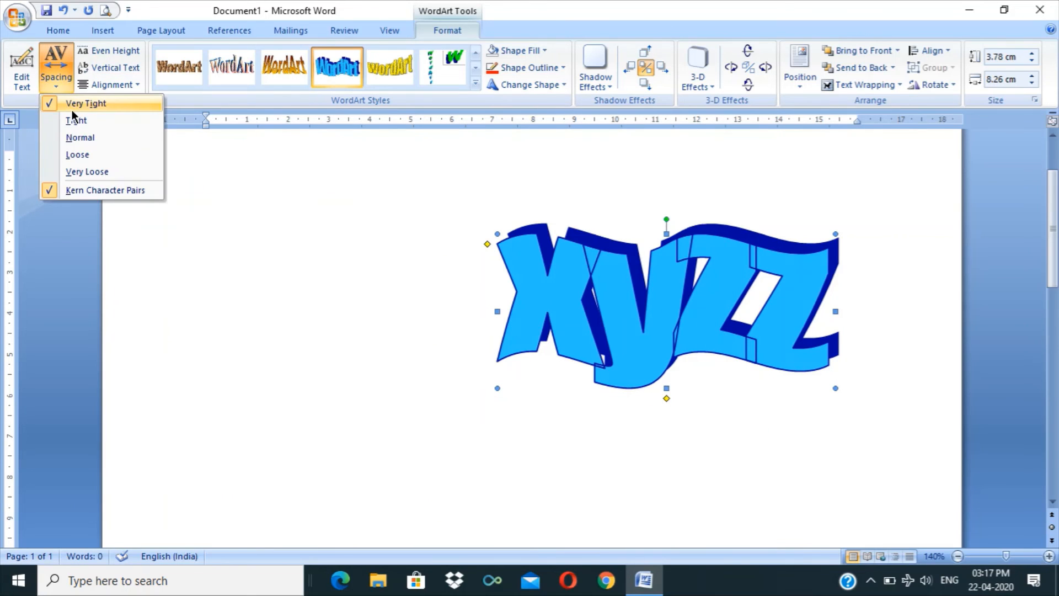
click(77, 120)
click(56, 77)
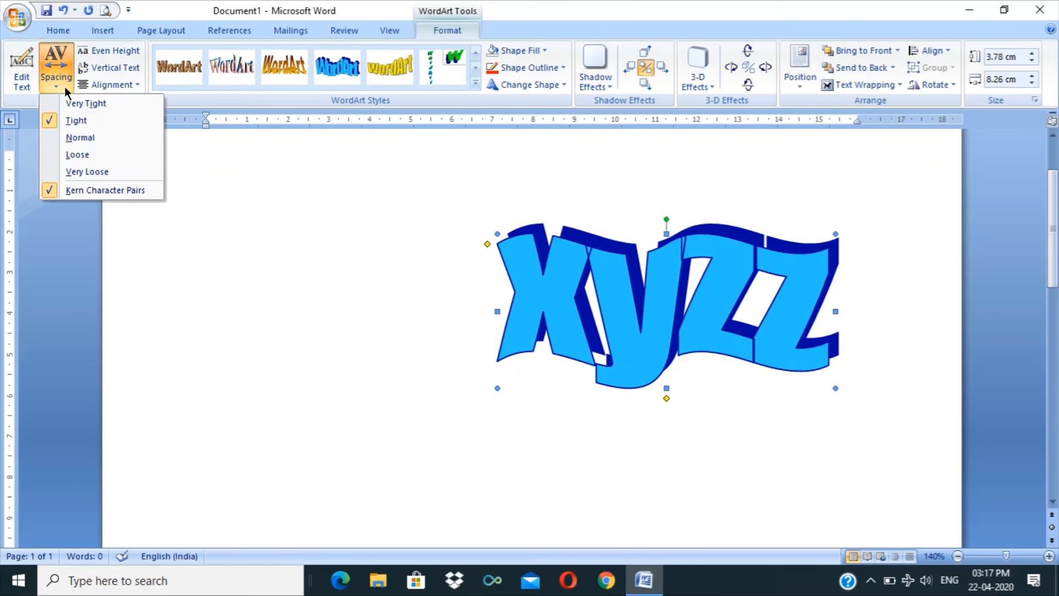
click(80, 105)
click(56, 78)
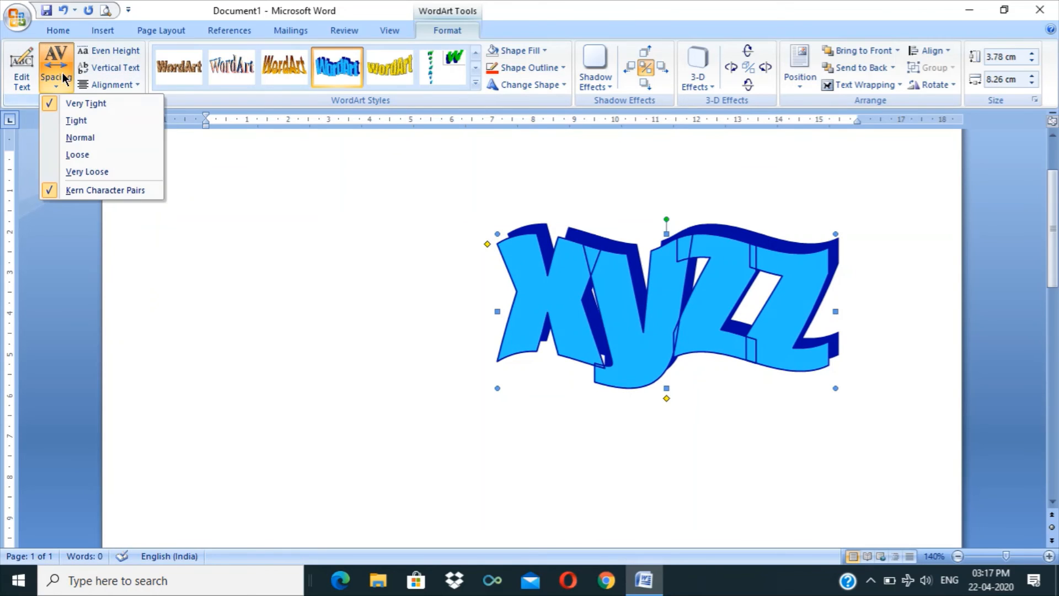
click(132, 171)
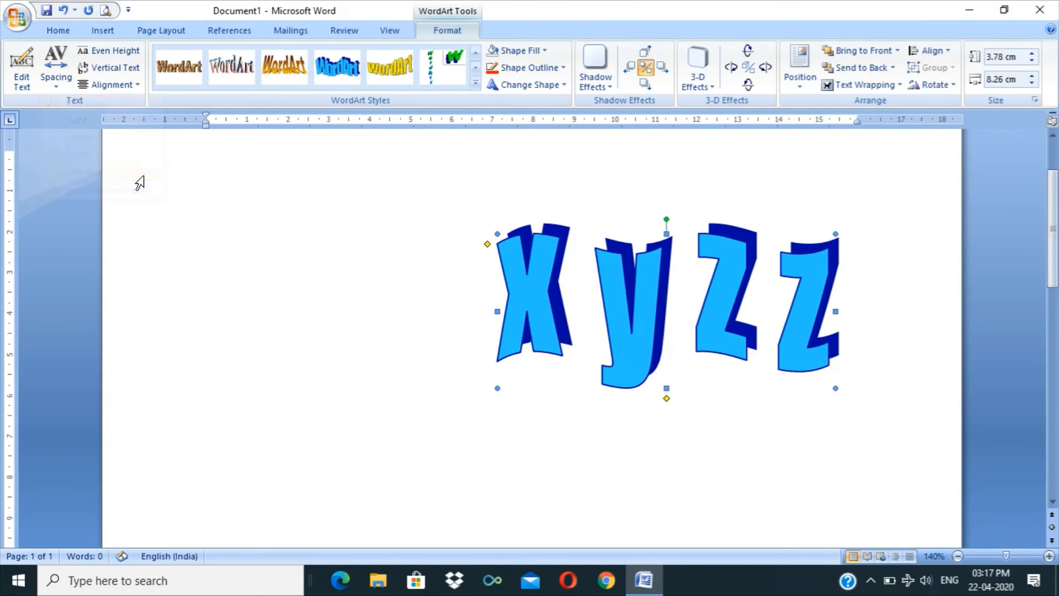
click(56, 78)
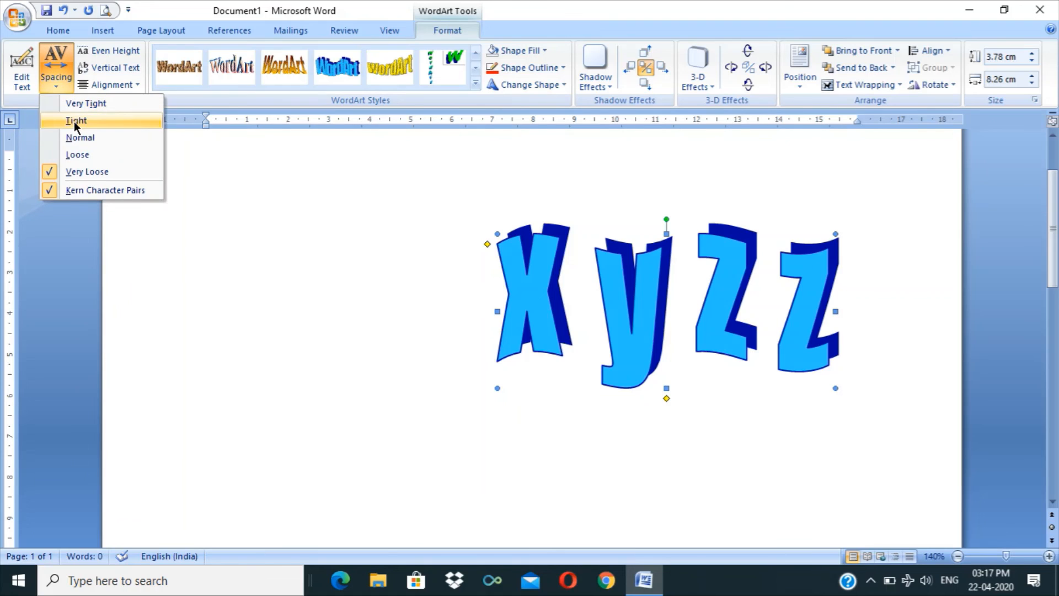
click(72, 103)
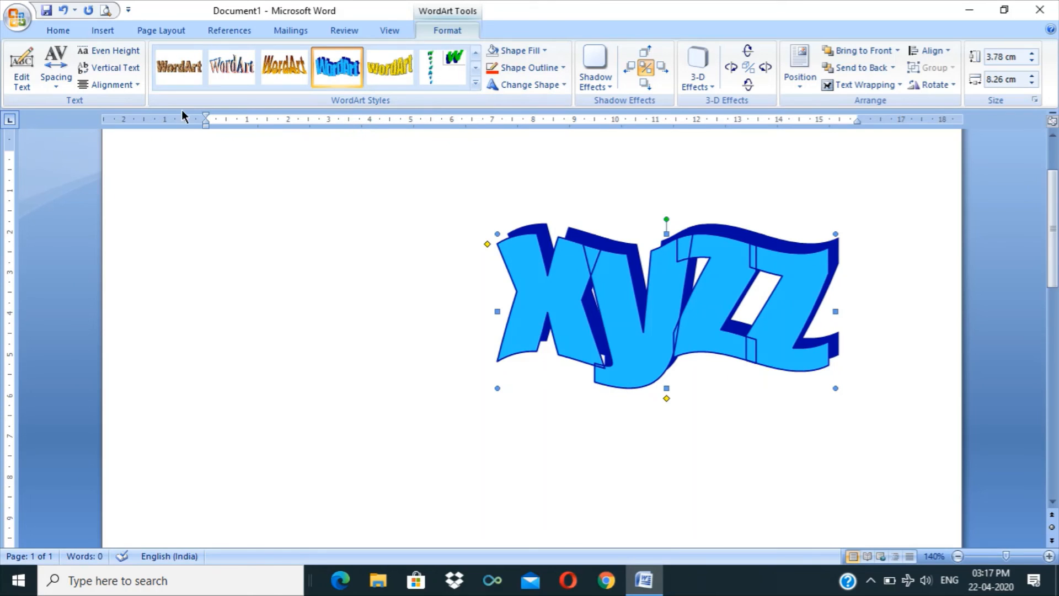
click(121, 83)
click(129, 114)
Move the xyzz WordArt left toward the centre and fill its letters with the water-droplets texture.
drag(585, 302, 429, 287)
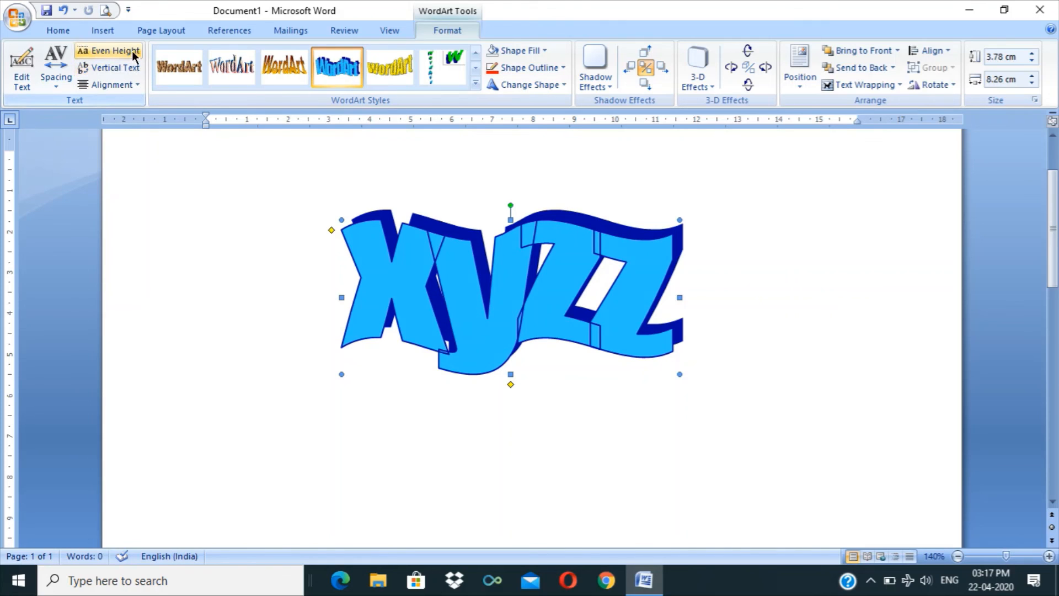
click(538, 50)
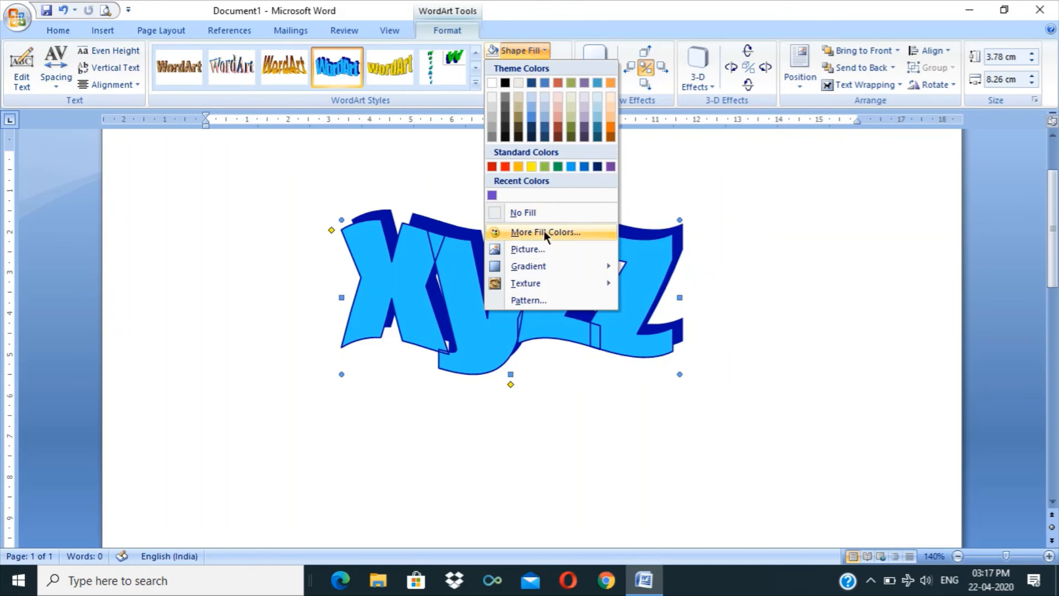
mouse_move(553, 274)
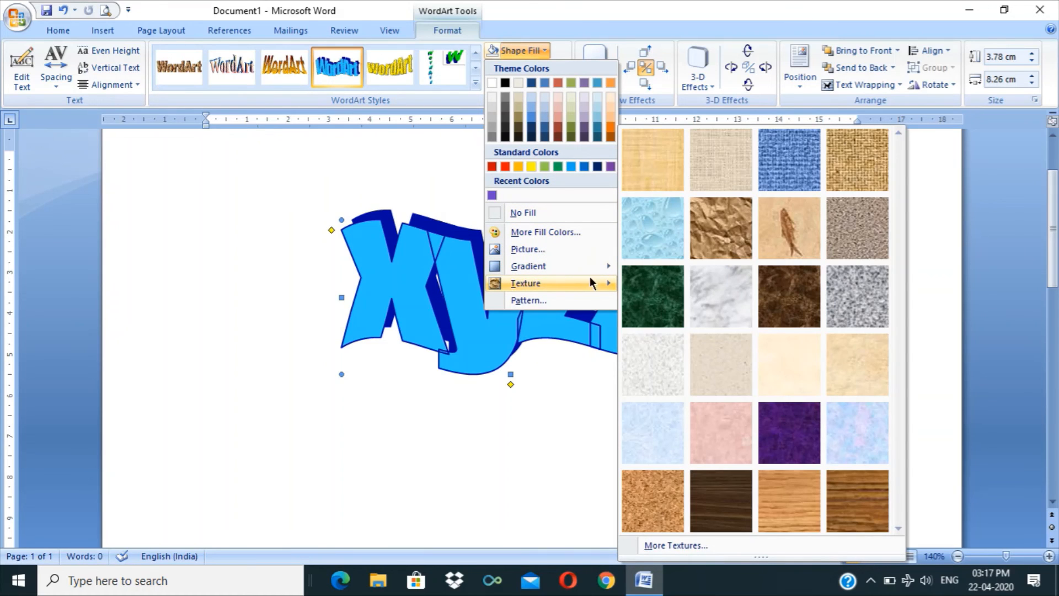
click(654, 244)
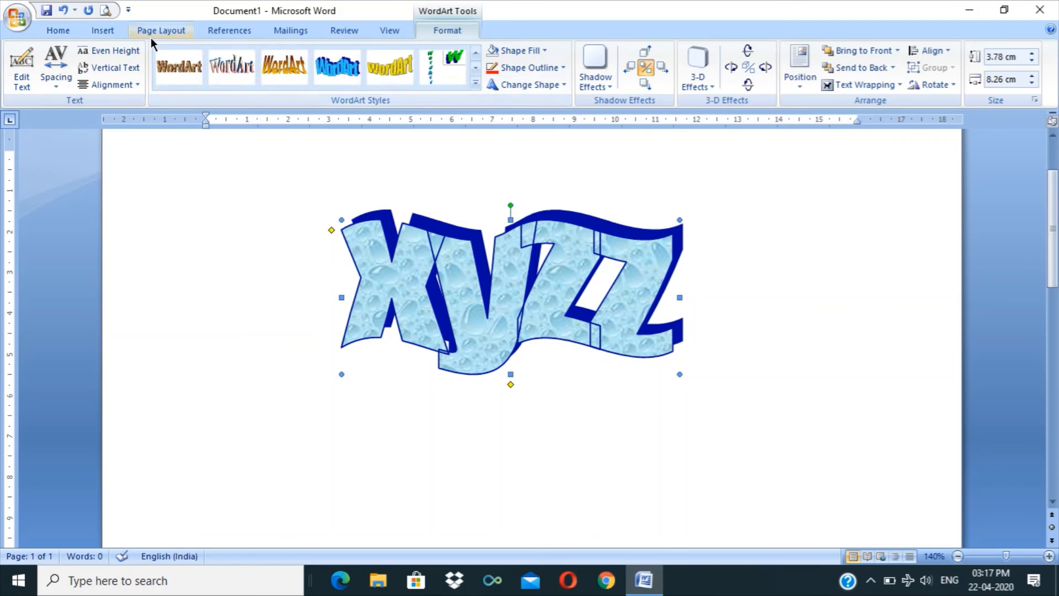
click(117, 26)
Add an arched 'Your Text Here' WordArt floating in front of text below xyzz.
click(690, 64)
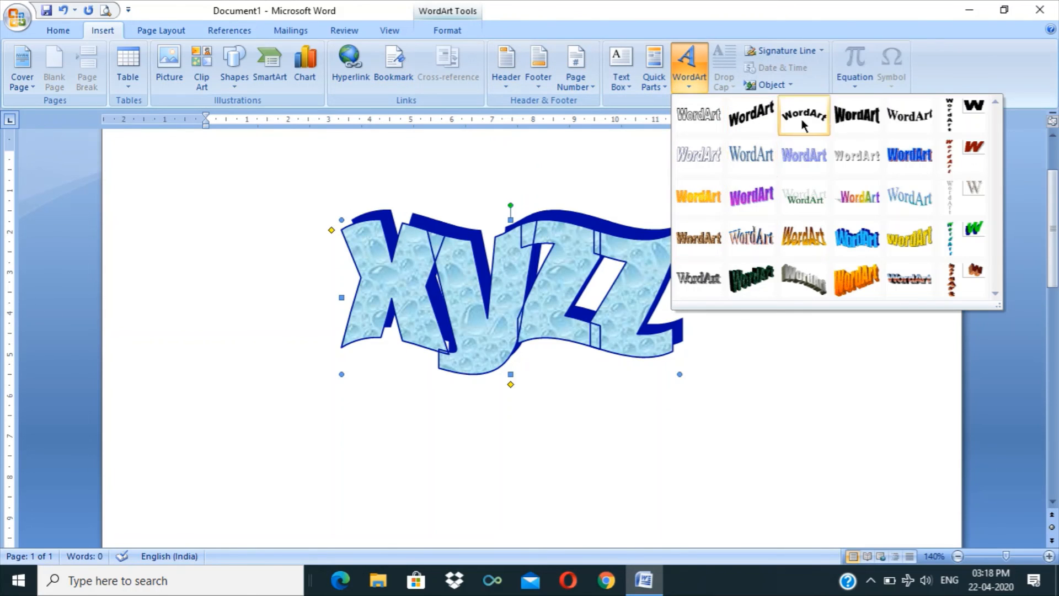
click(921, 128)
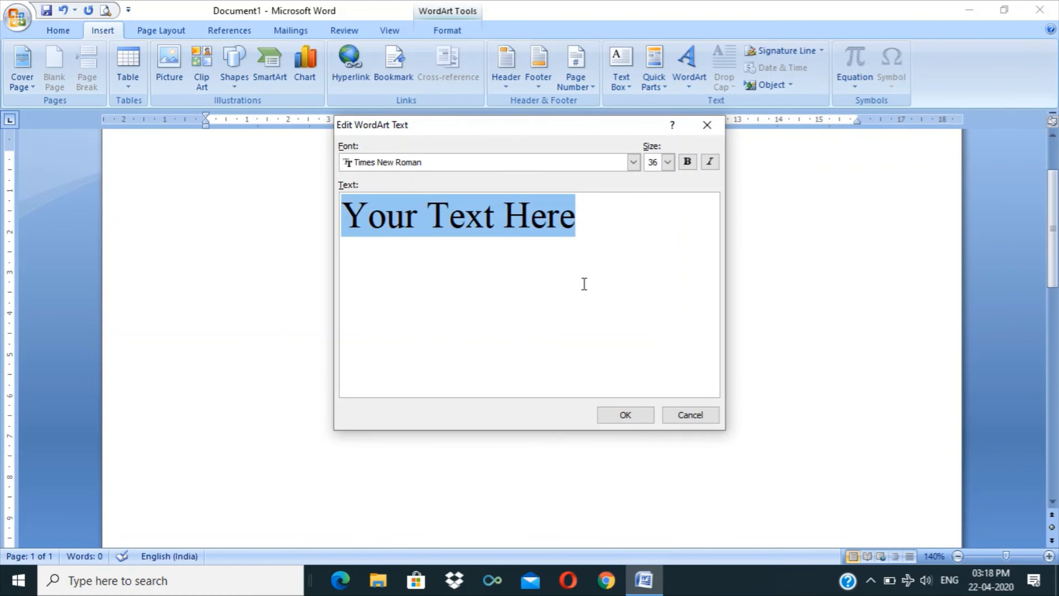
click(626, 415)
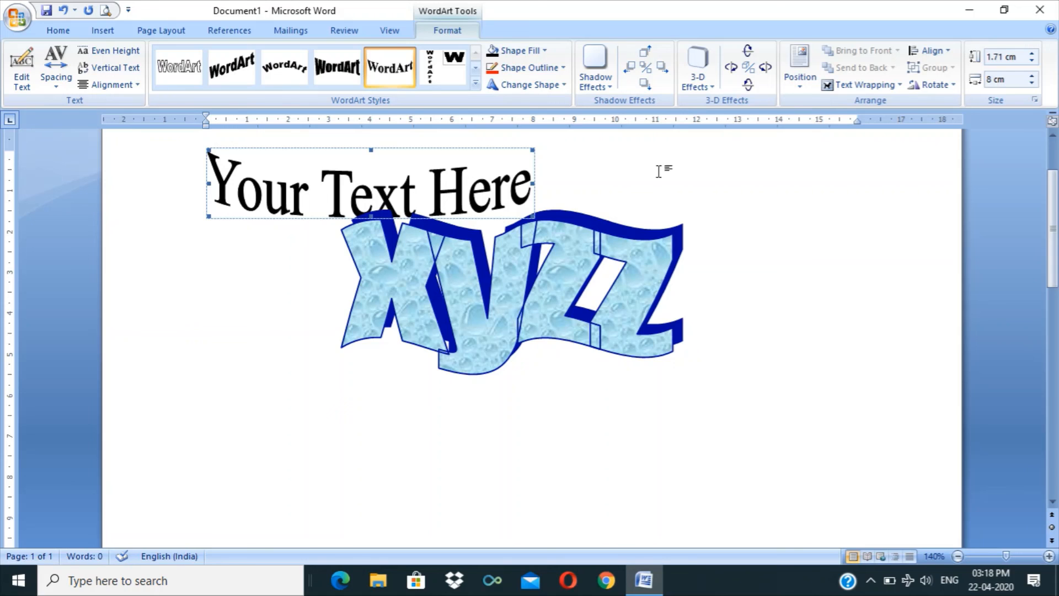
click(837, 86)
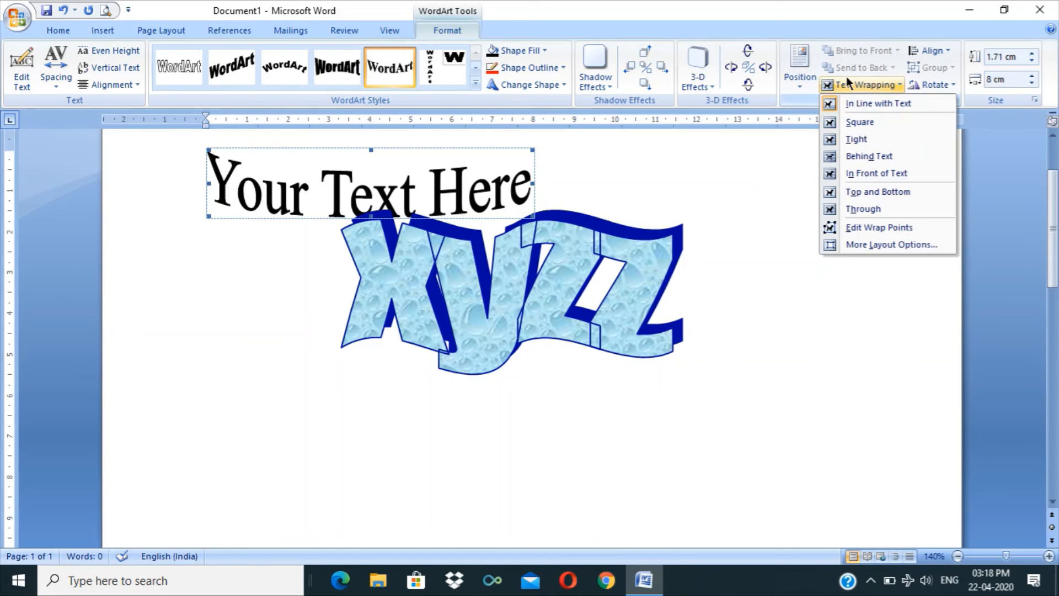
click(862, 172)
click(429, 193)
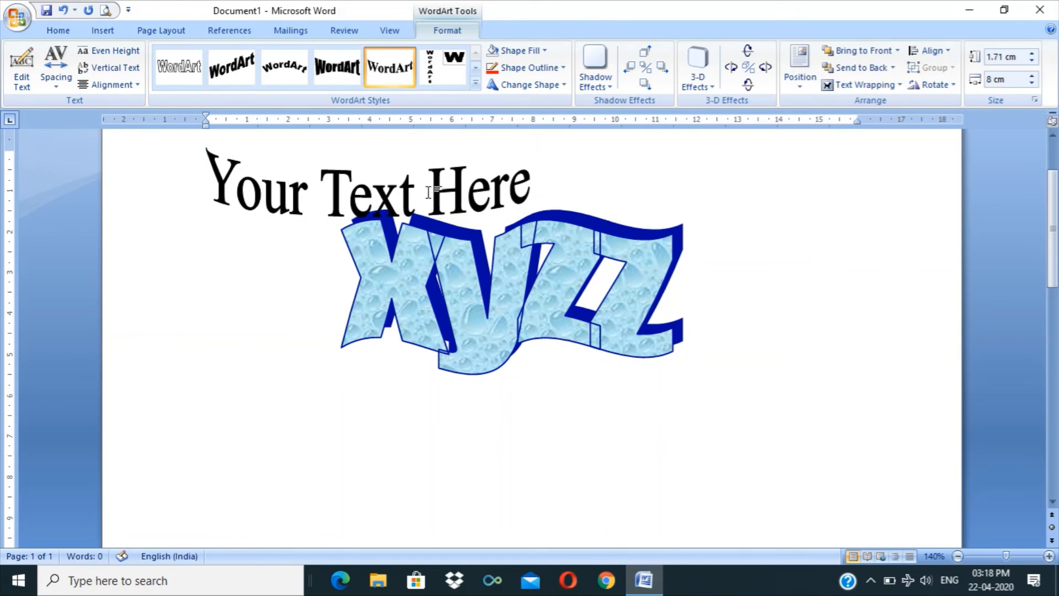
drag(434, 197, 604, 436)
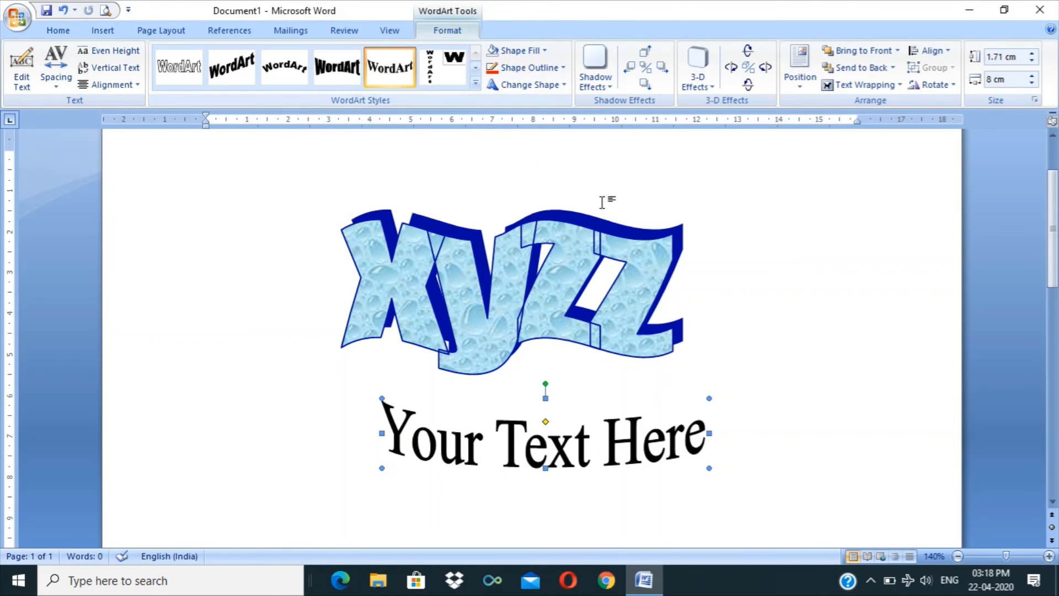
Delete both the 'Your Text Here' and 'xyzz' WordArts.
key(Delete)
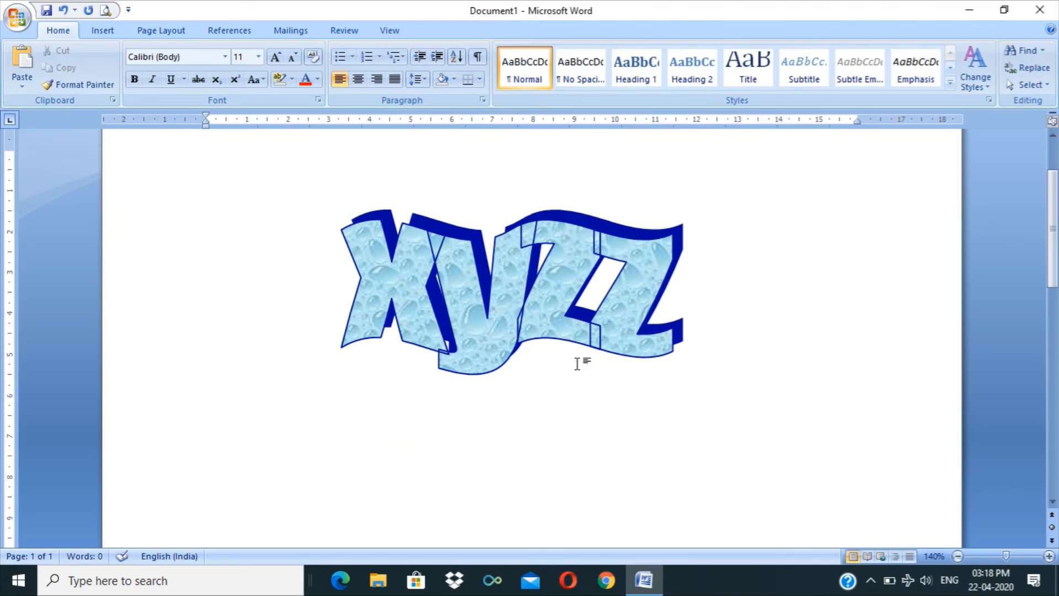
click(546, 319)
key(Delete)
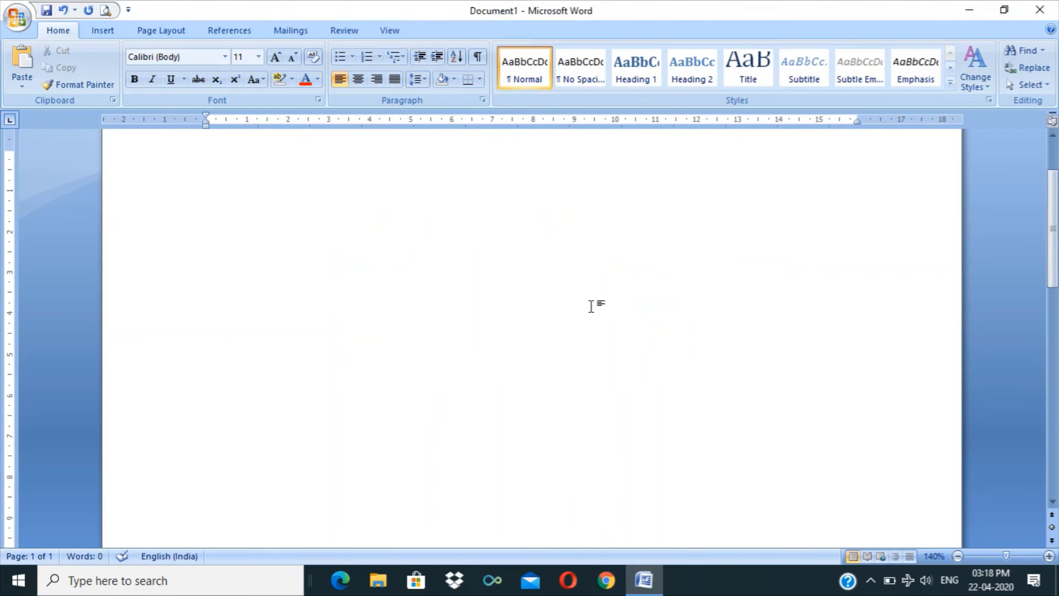
Insert a signature line with the signer's name, title Manager and e-mail address.
scroll(483, 165, up, 2)
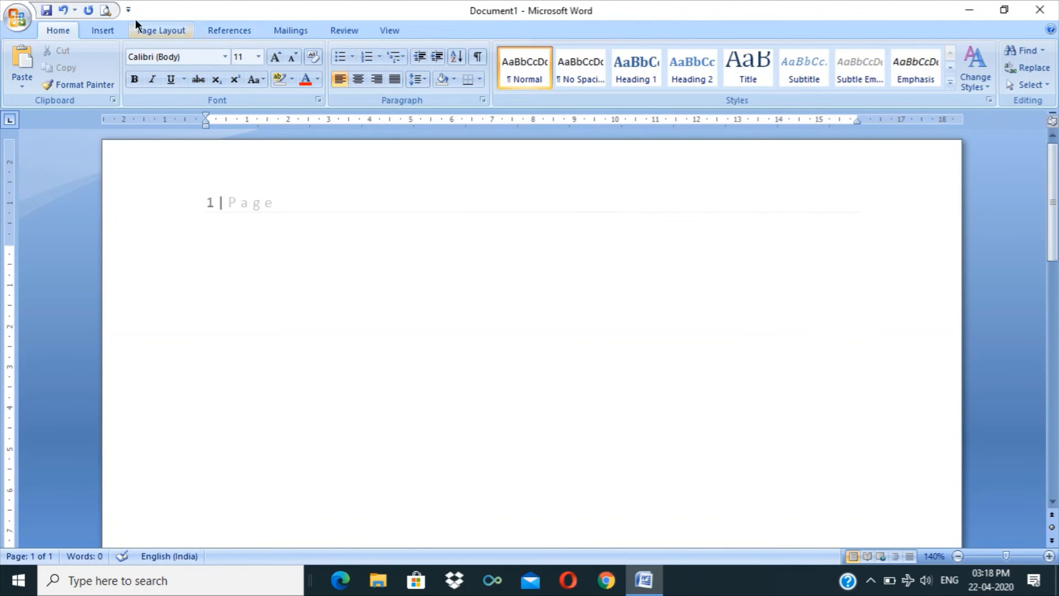
click(102, 31)
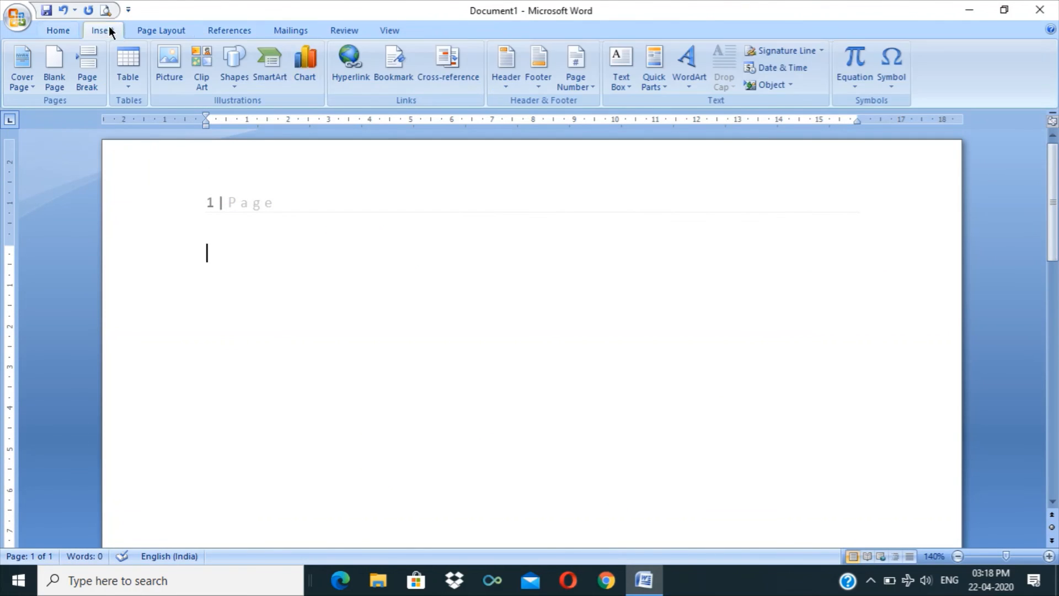
click(790, 54)
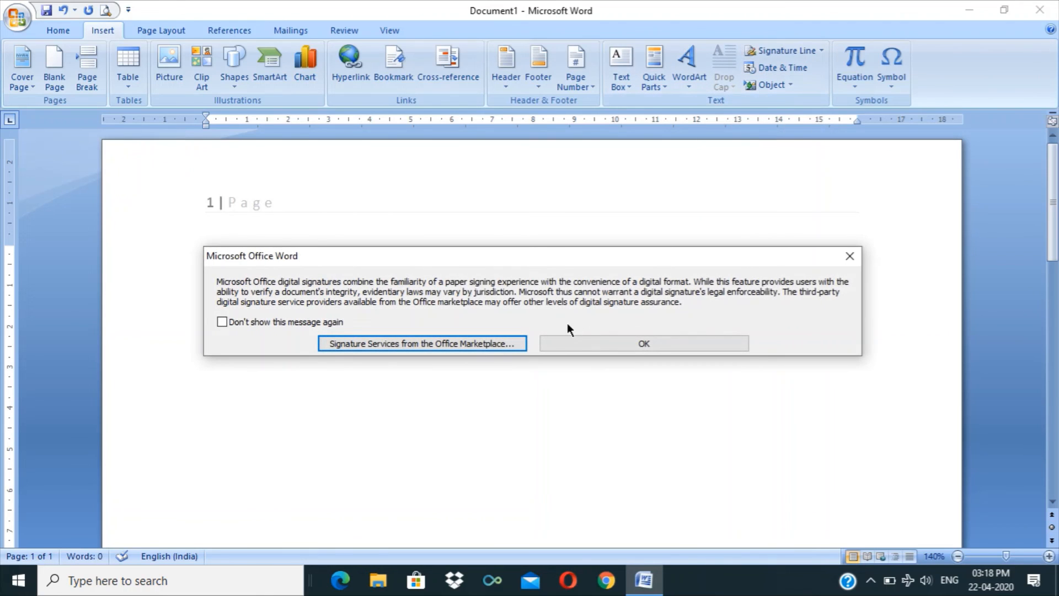
click(628, 343)
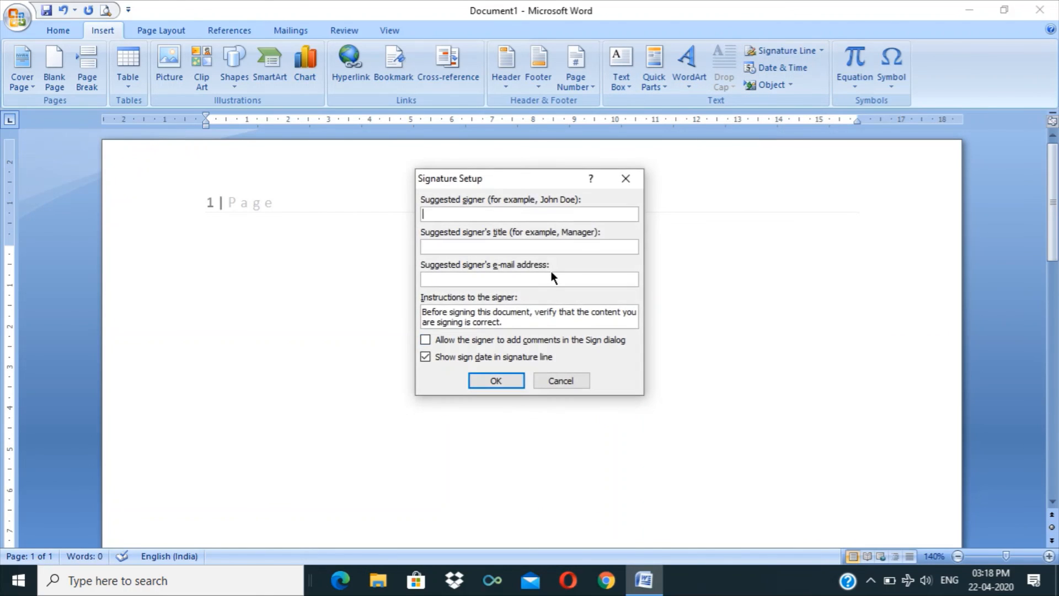
text(/ra=)
text(Rahul)
text(xyz@gmail.com)
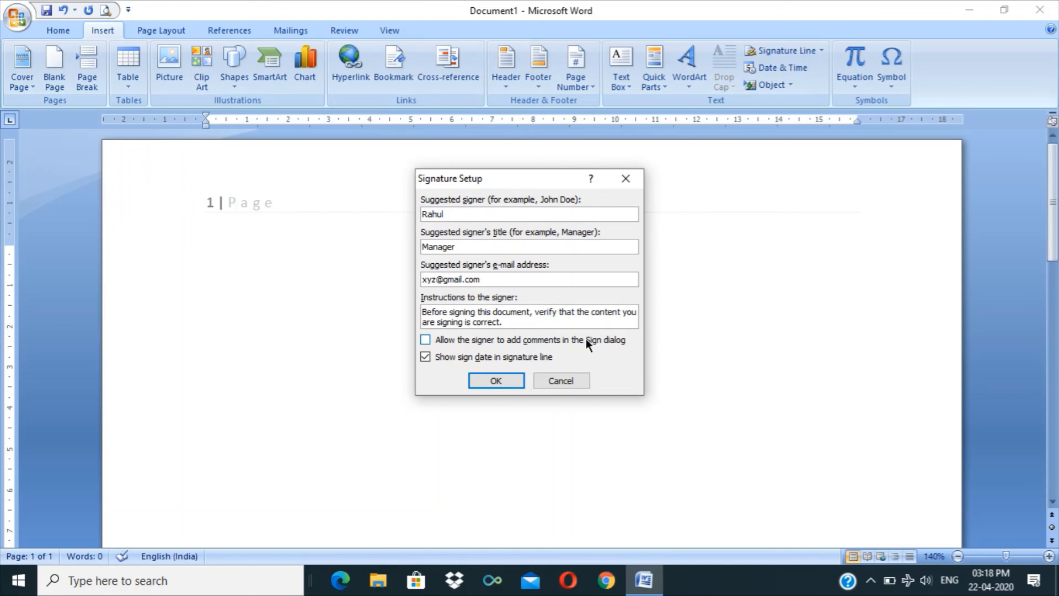
click(487, 379)
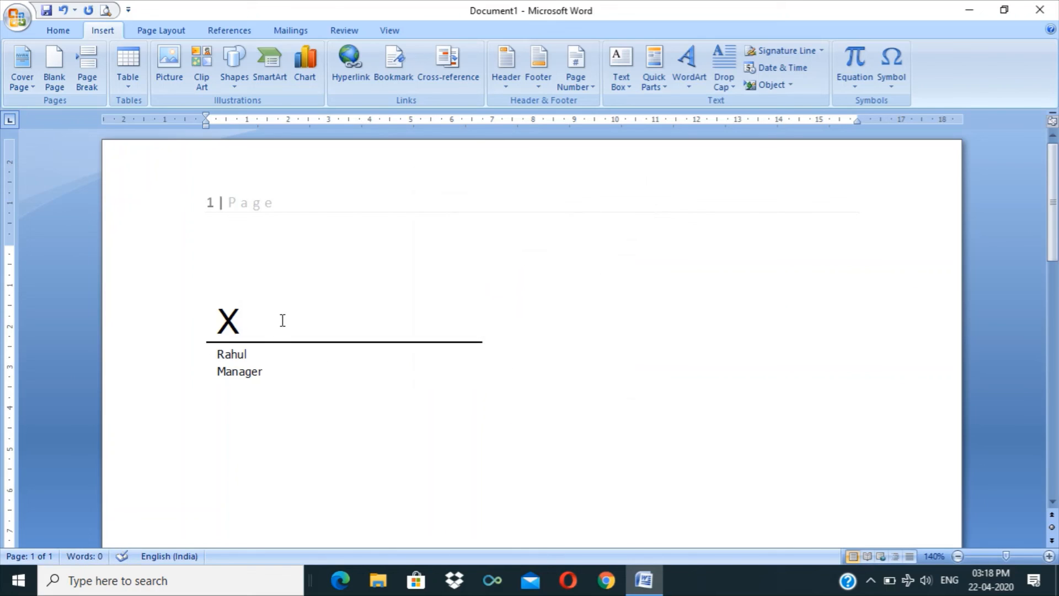
Set the signature line to float in front of text and move it lower right.
click(254, 326)
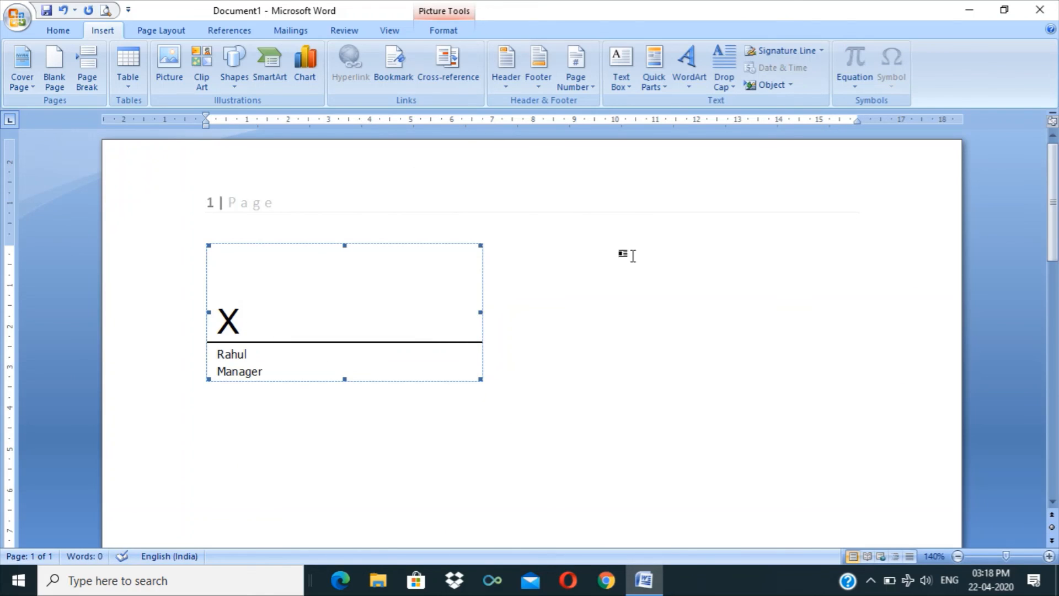
click(443, 31)
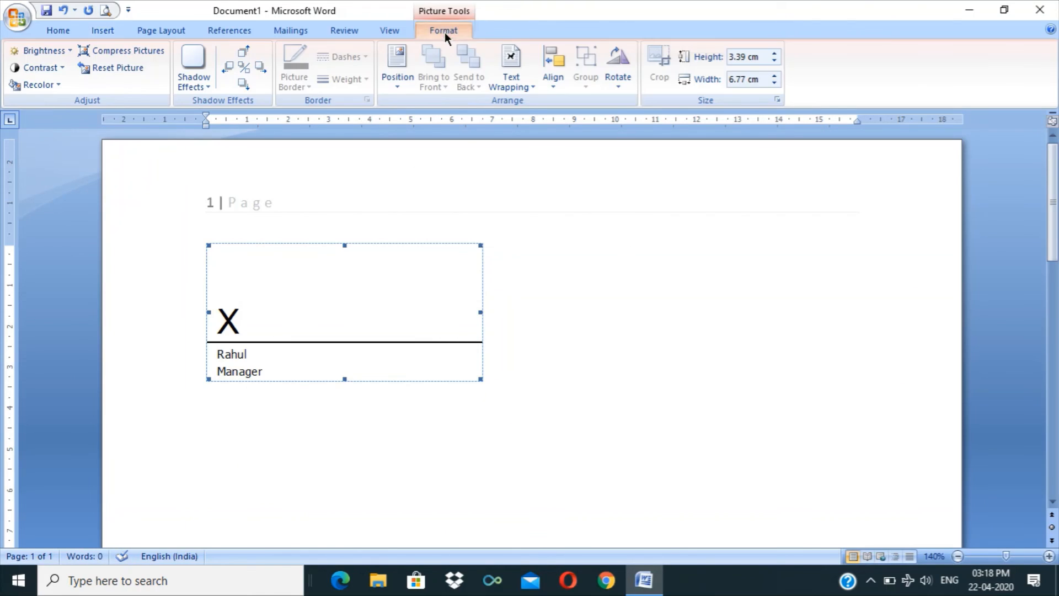
click(518, 86)
click(545, 168)
mouse_move(362, 284)
mouse_down()
mouse_move(612, 293)
mouse_move(763, 422)
mouse_move(497, 399)
mouse_move(350, 289)
mouse_move(343, 310)
mouse_up()
click(566, 398)
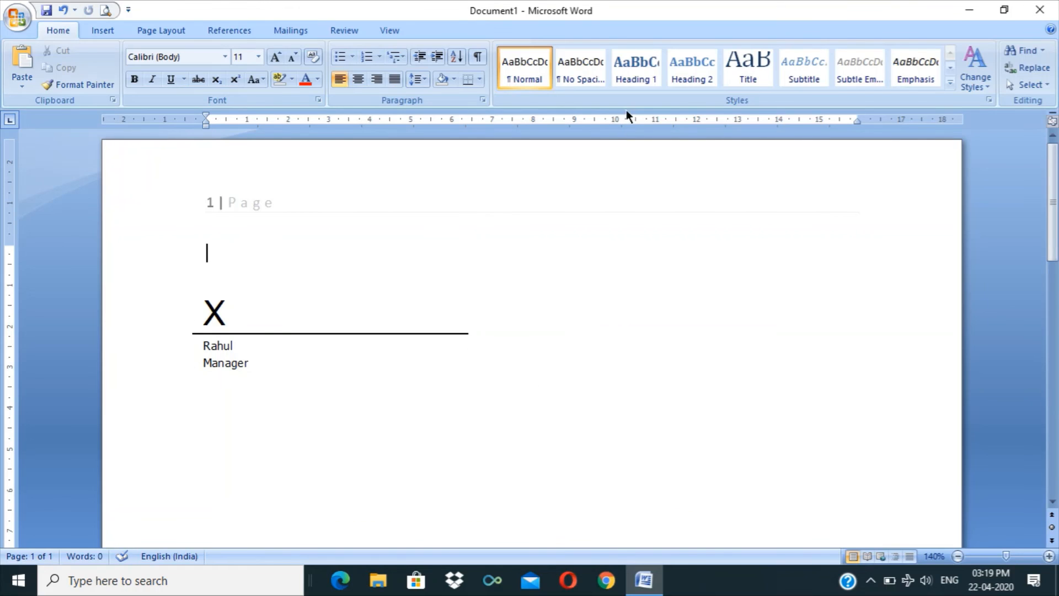
Insert the date in the 22-04-2020 format on the first line.
click(102, 32)
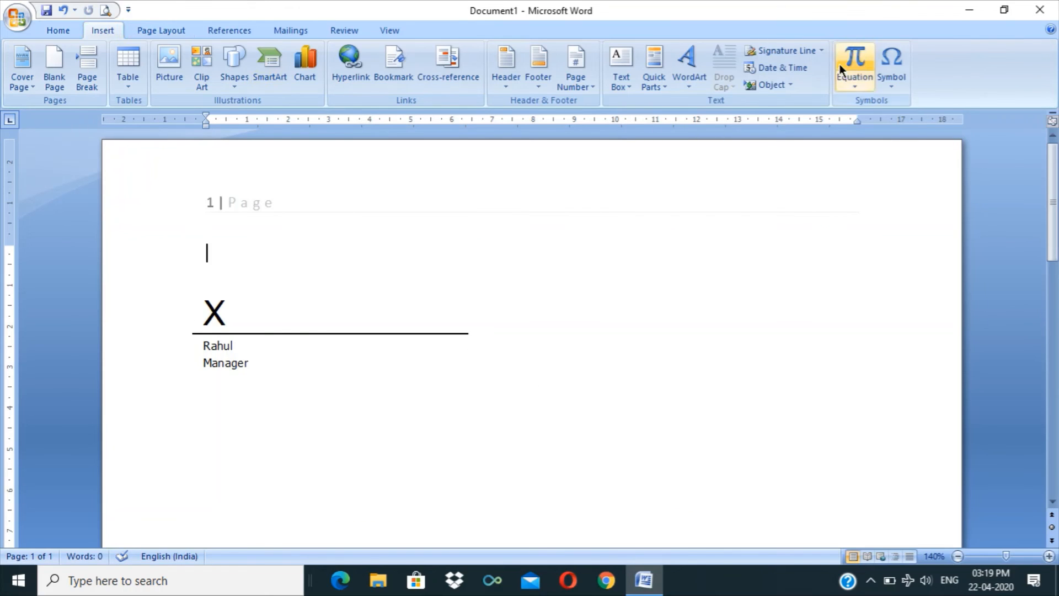
click(793, 67)
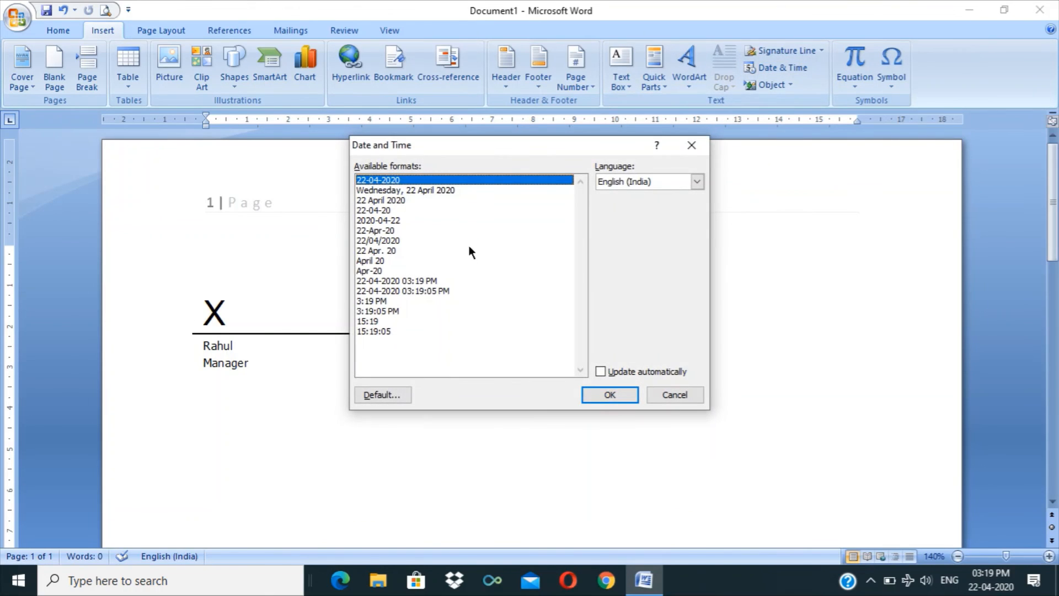
click(437, 201)
click(386, 232)
click(389, 261)
click(402, 302)
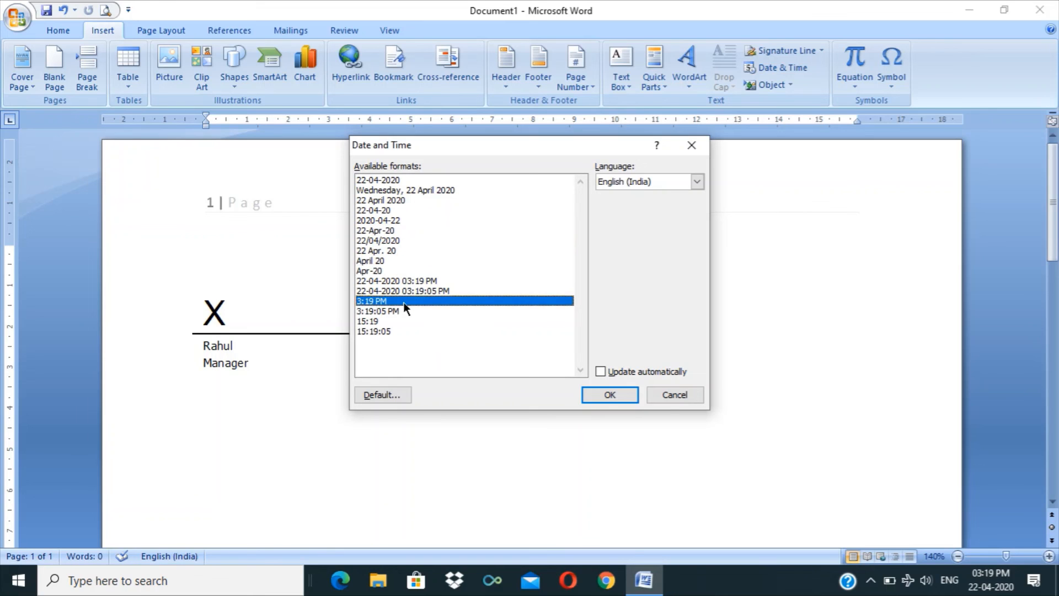
click(406, 180)
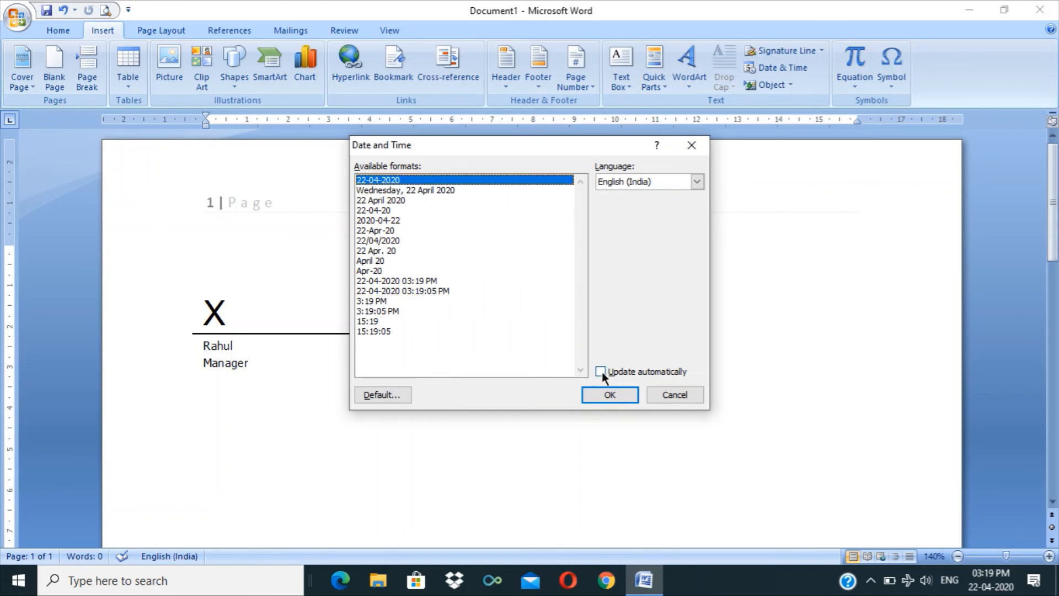
click(610, 395)
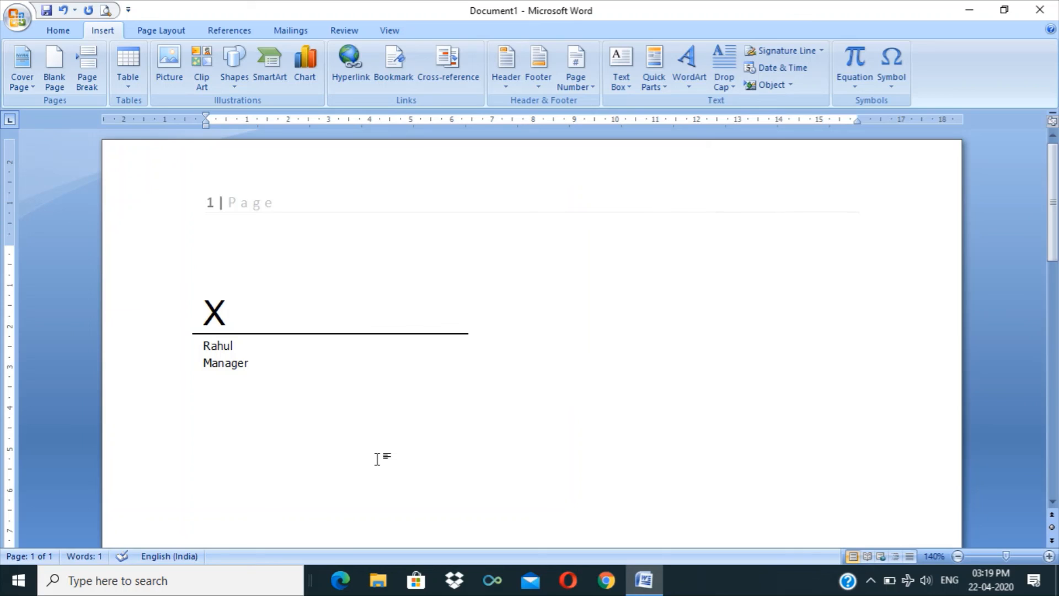
Drag the signature line to sit just below the date.
click(328, 273)
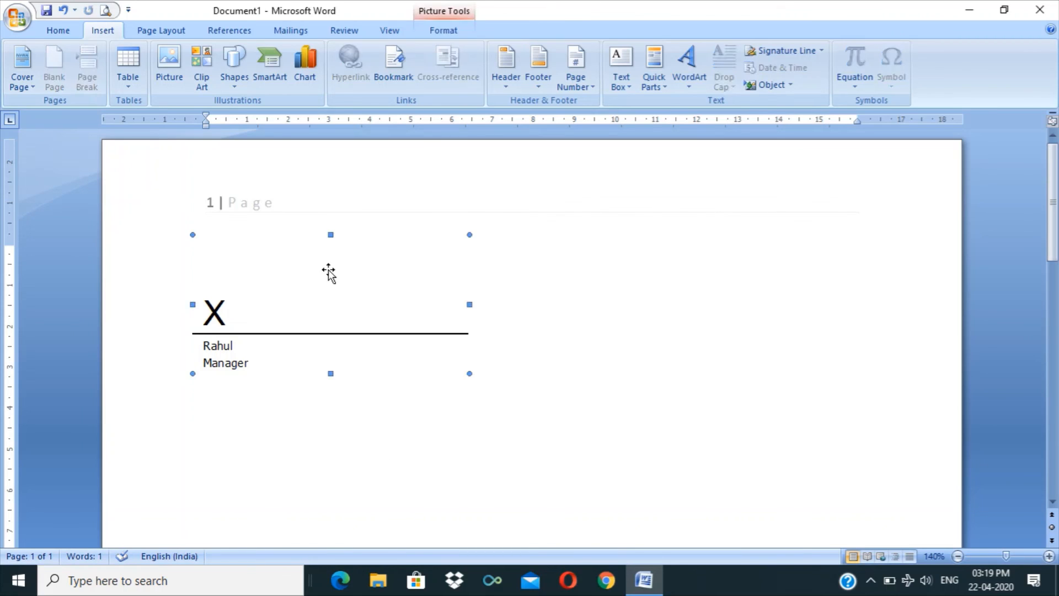
click(291, 476)
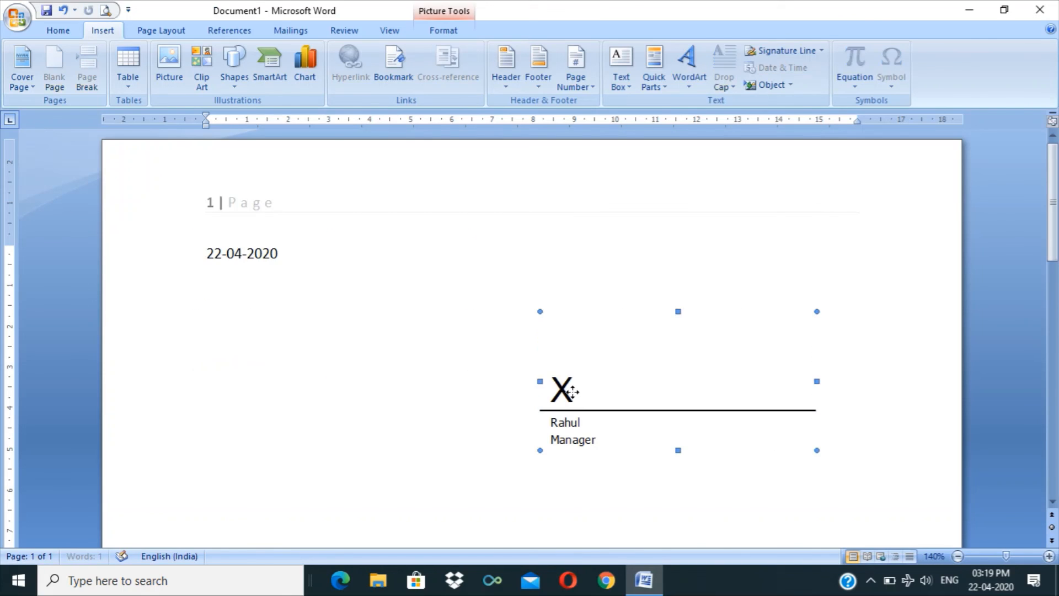
click(180, 471)
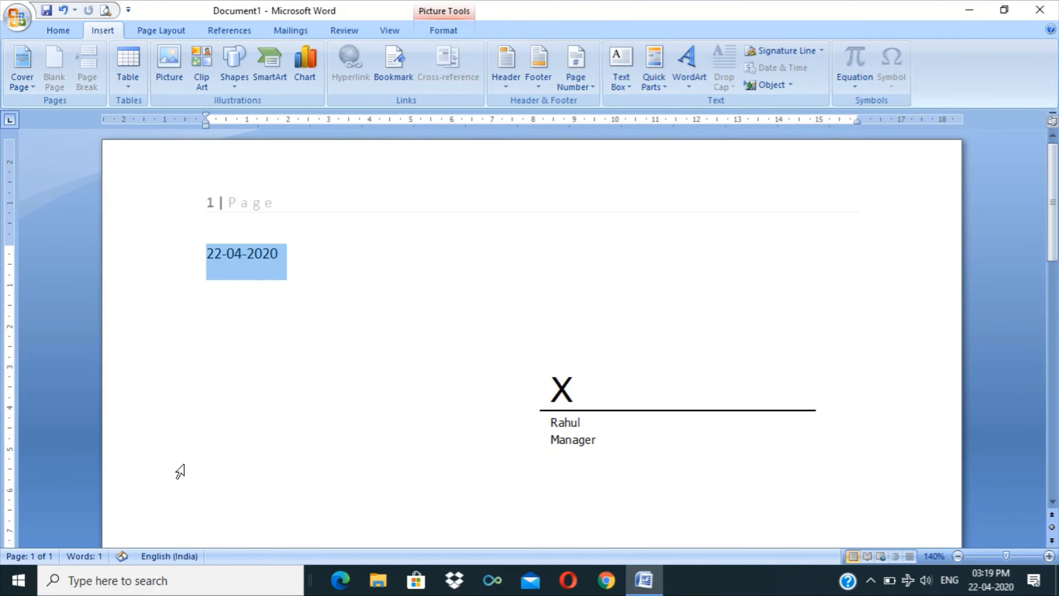
click(230, 446)
click(290, 262)
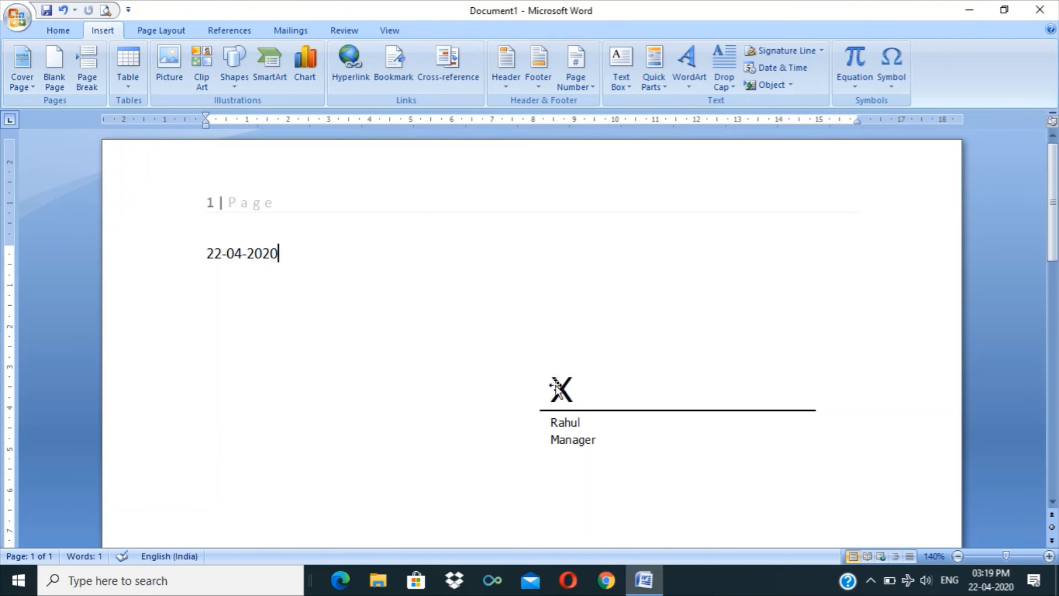
mouse_move(556, 388)
mouse_down()
mouse_move(562, 382)
mouse_move(204, 263)
mouse_move(223, 307)
mouse_move(532, 434)
mouse_up()
mouse_move(532, 434)
mouse_down()
mouse_move(266, 374)
mouse_move(210, 391)
mouse_up()
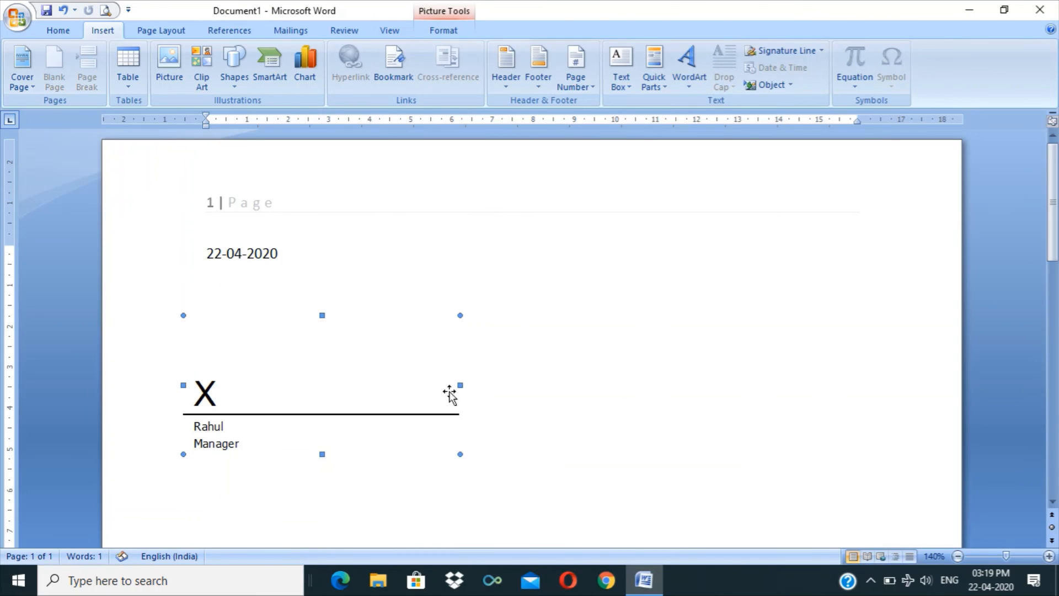
Start a picture insert and cancel it, then bring up the Object dialog.
click(166, 58)
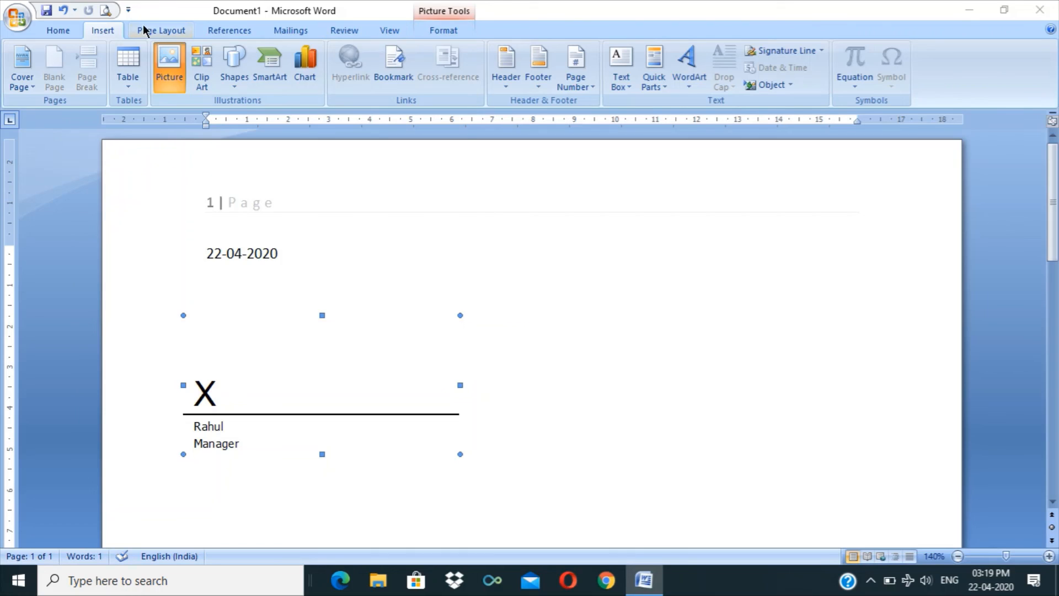
click(466, 11)
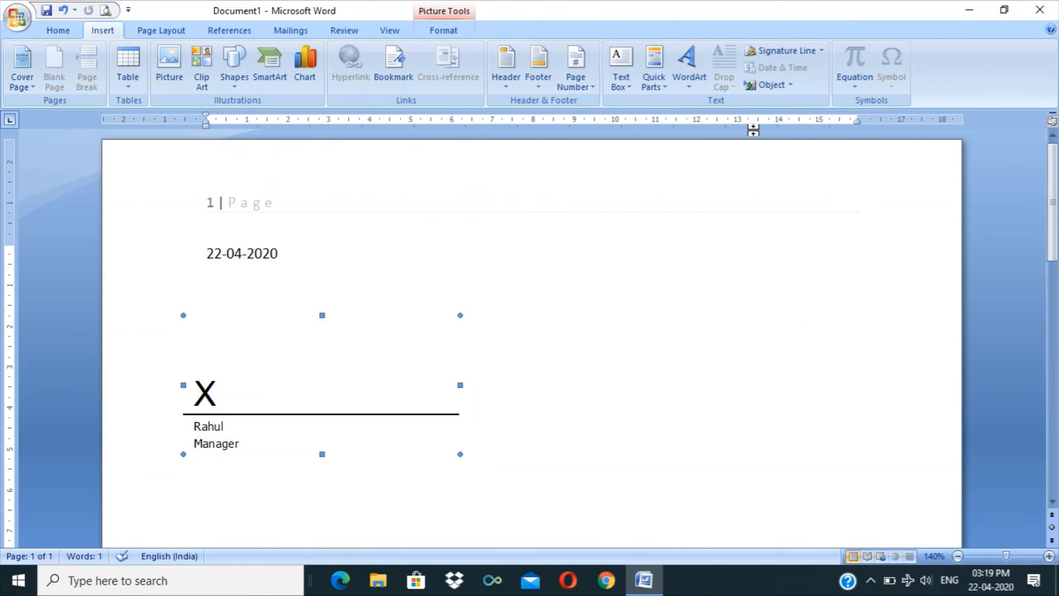
click(776, 84)
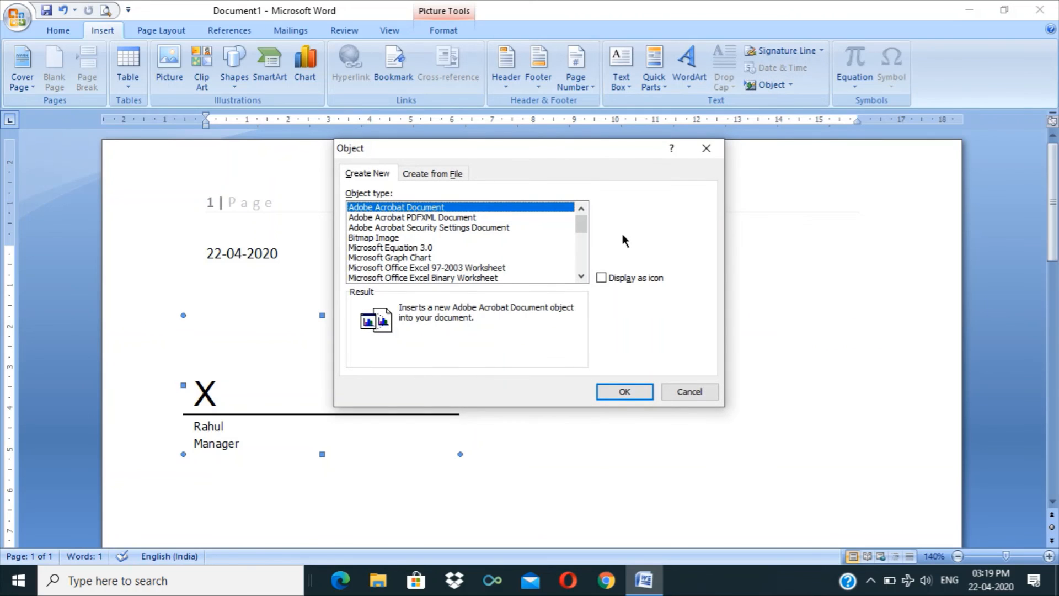
click(422, 257)
click(421, 227)
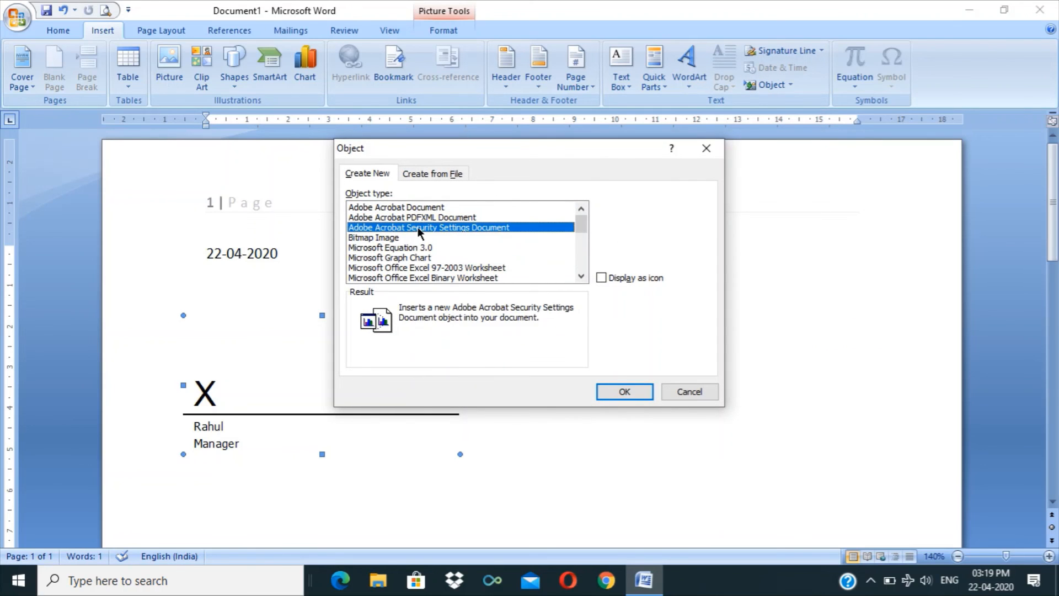
click(420, 207)
click(422, 227)
click(424, 238)
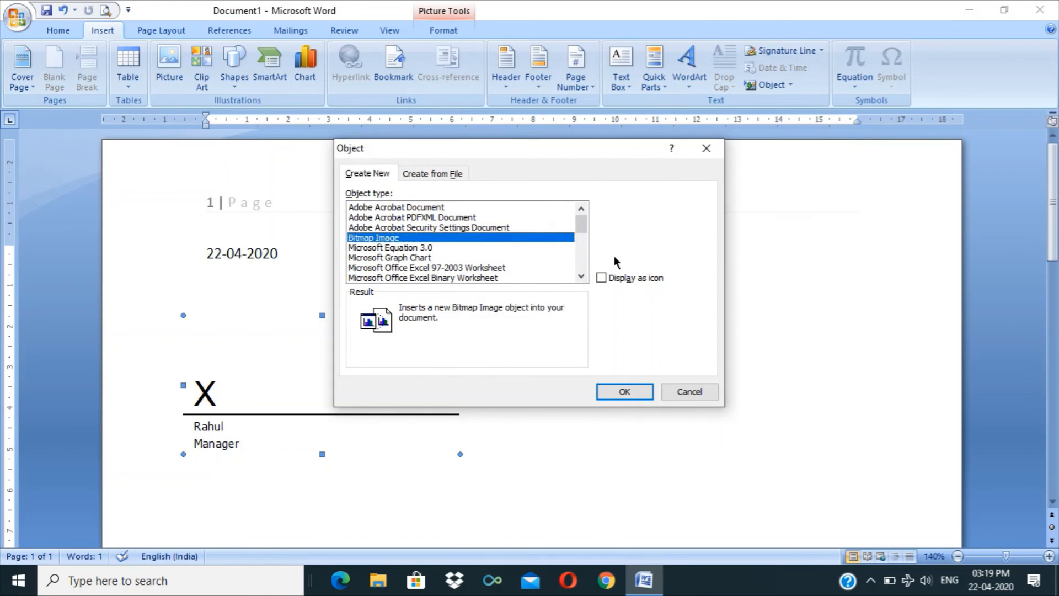
drag(583, 228, 581, 270)
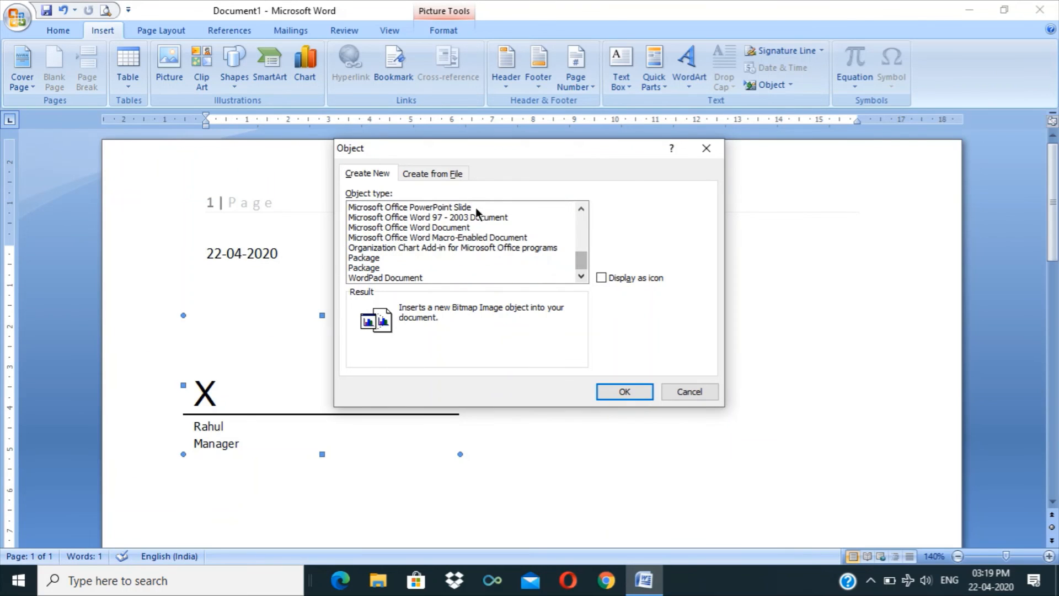
click(438, 174)
click(681, 393)
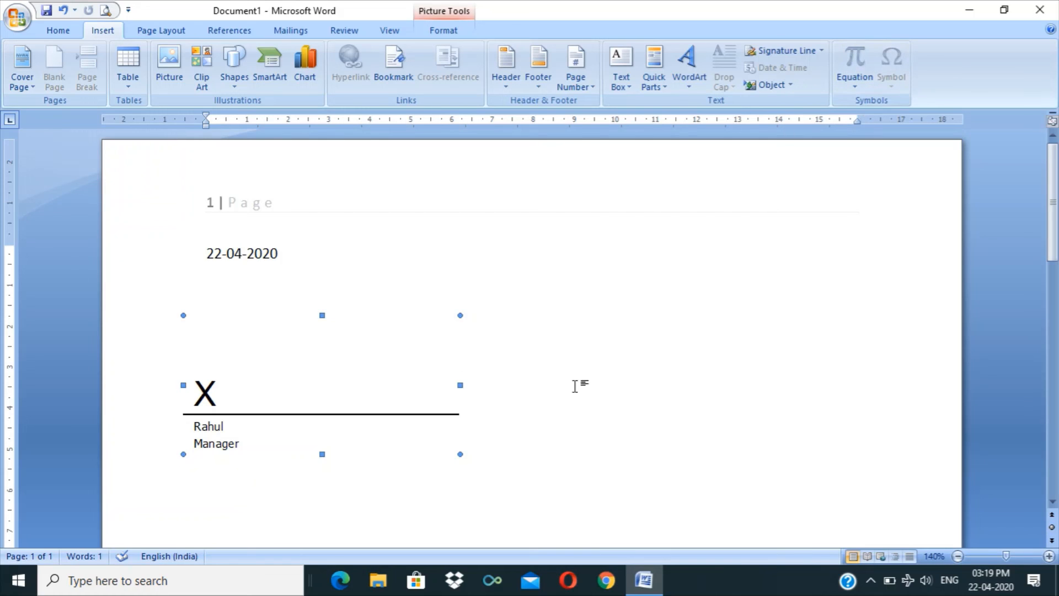
Delete the signature line and the date line, then insert a new blank equation.
key(Delete)
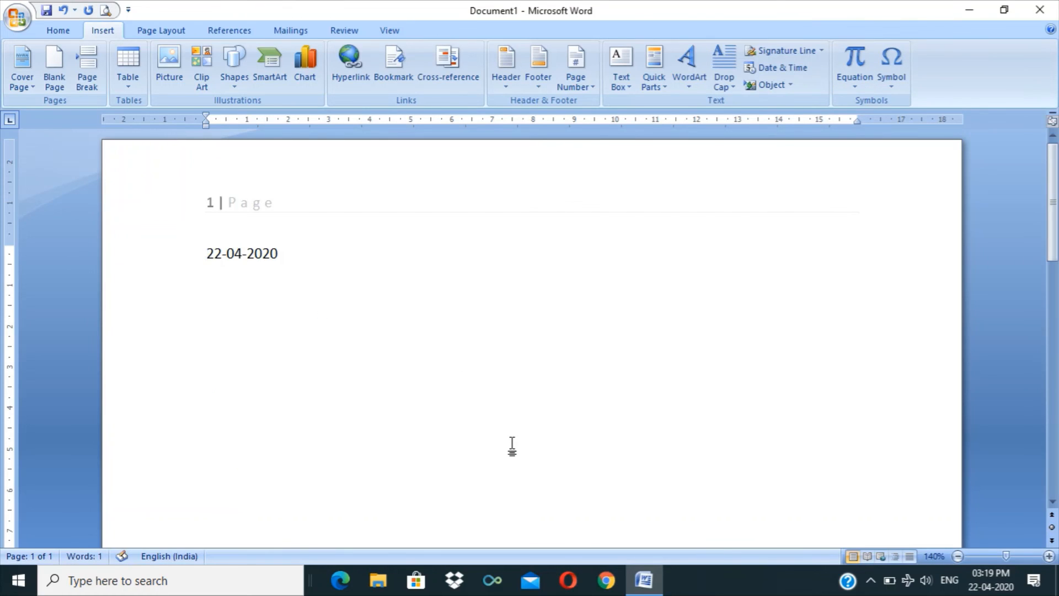
triple_click(226, 249)
key(Delete)
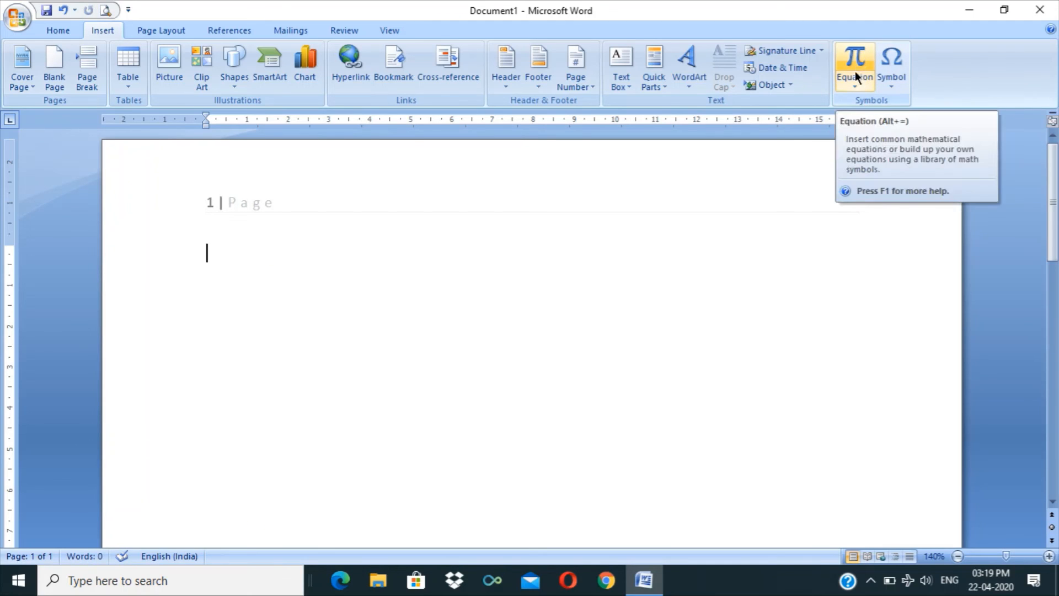
click(854, 86)
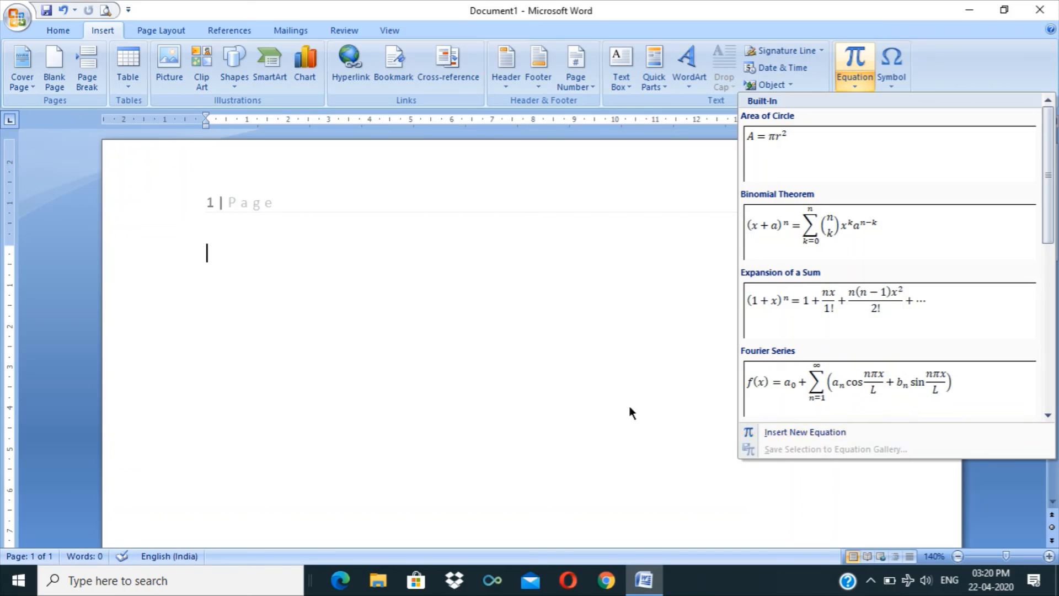
click(799, 431)
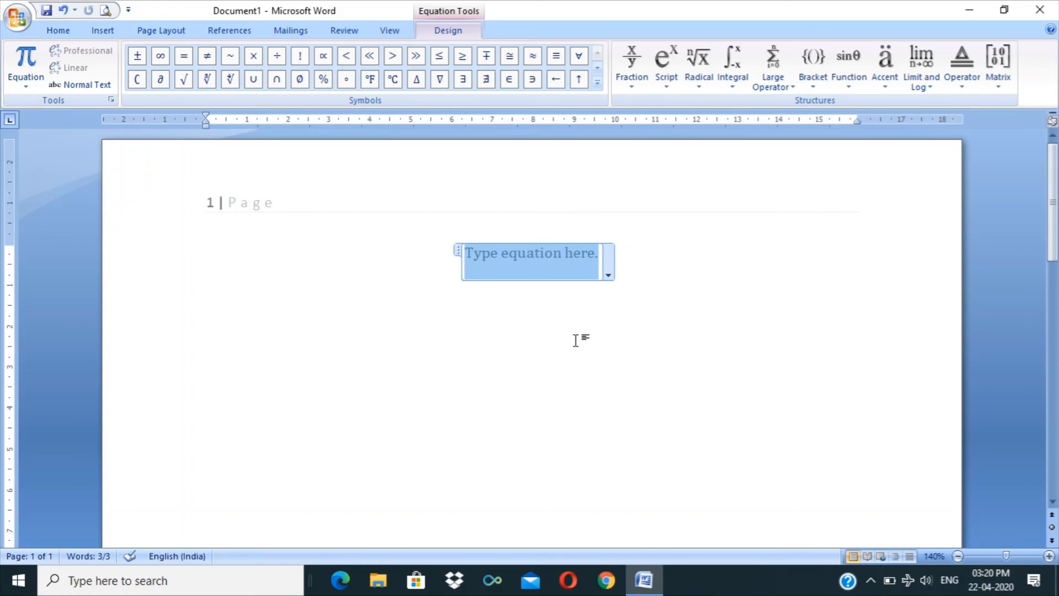
Remove and restore the equation placeholder, then switch the equation symbols from Basic Math to Arrows.
key(BackSpace)
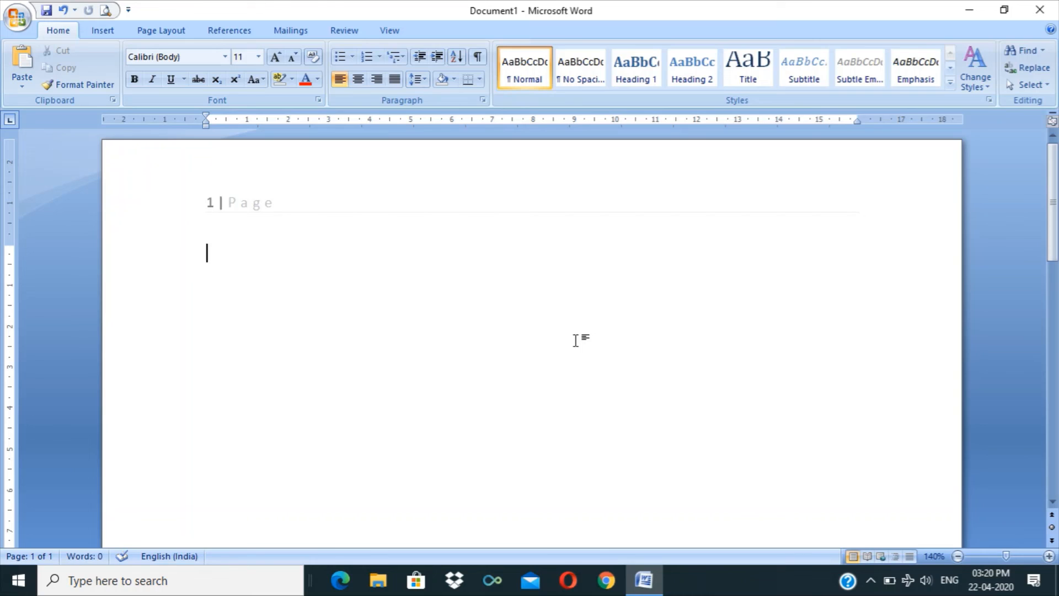
key(ctrl+z)
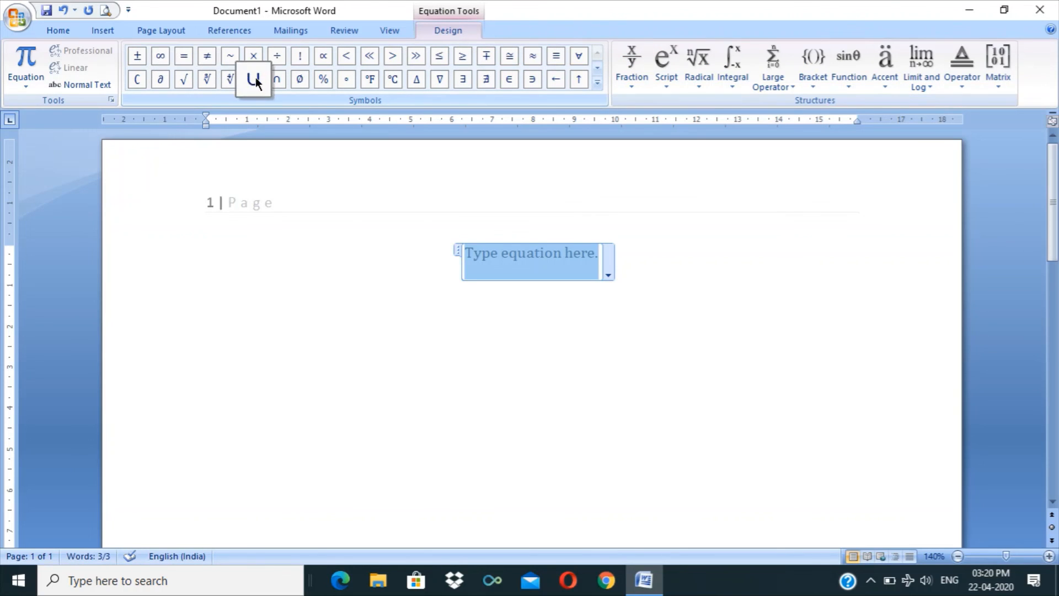
click(598, 83)
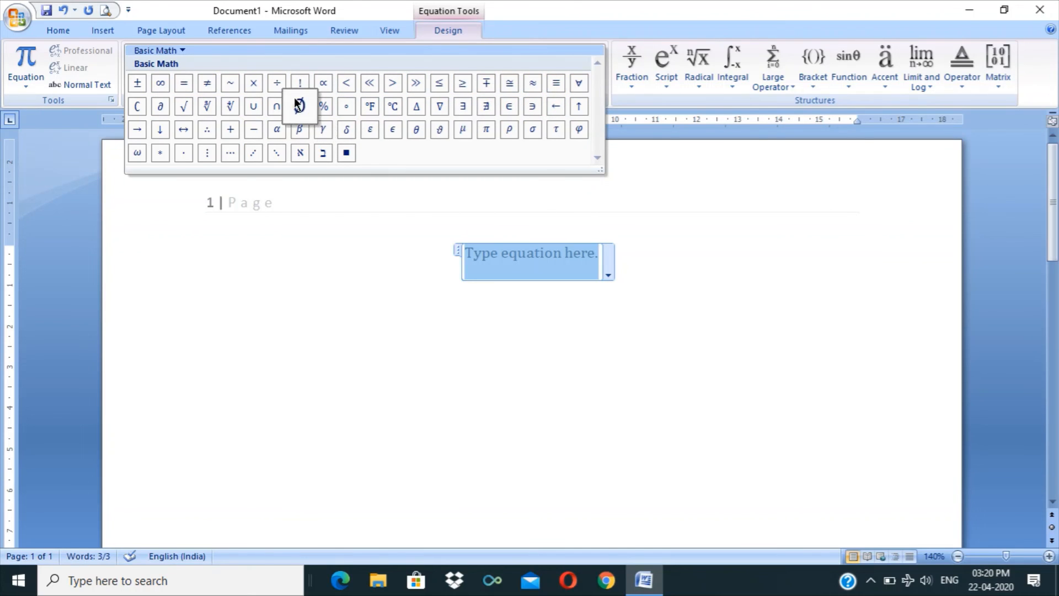
click(178, 49)
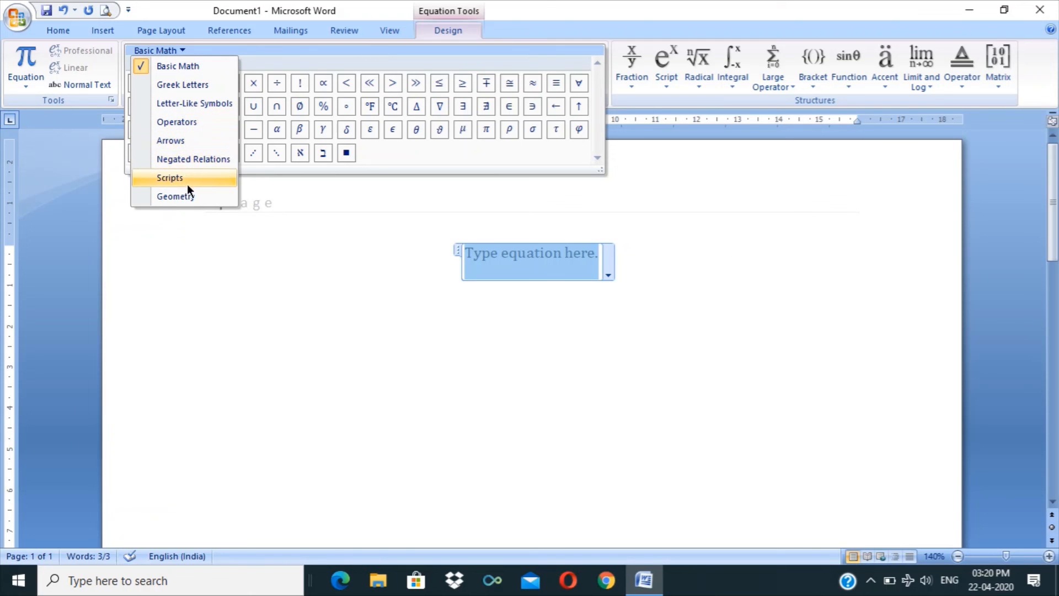
click(176, 141)
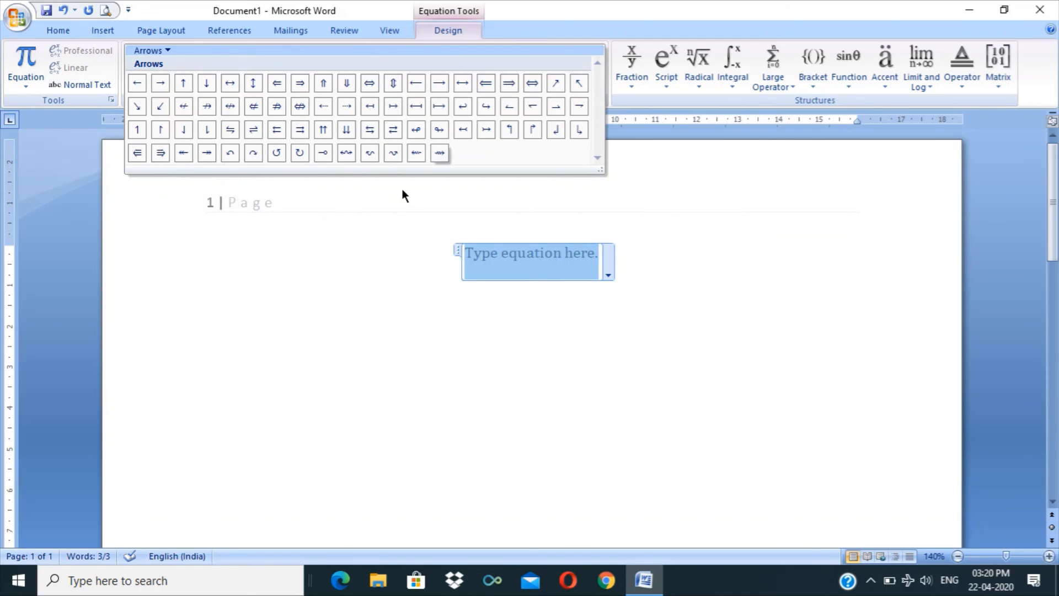
click(399, 301)
click(630, 78)
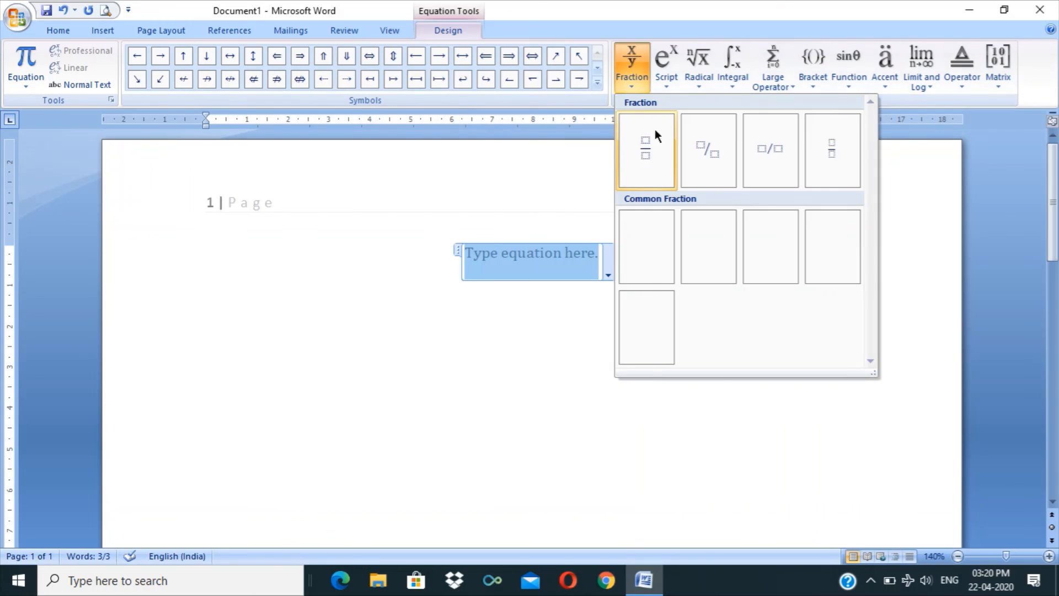
Insert a stacked fraction, a plus, a skewed fraction, then the Δy/Δx, dy/dx and π/2 fractions.
click(658, 156)
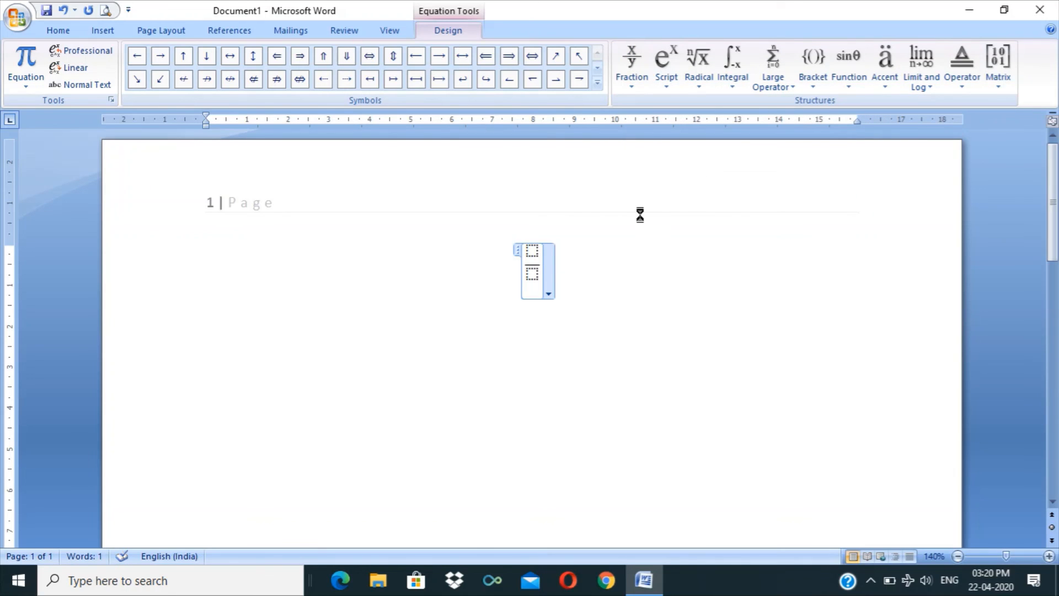
text(+)
click(632, 66)
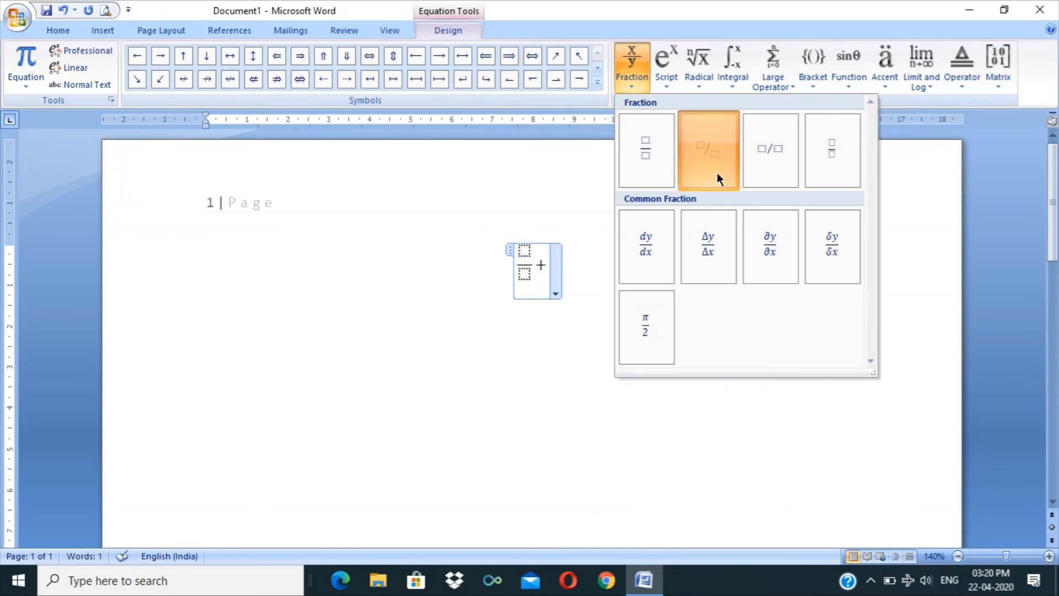
click(717, 172)
click(641, 78)
click(713, 237)
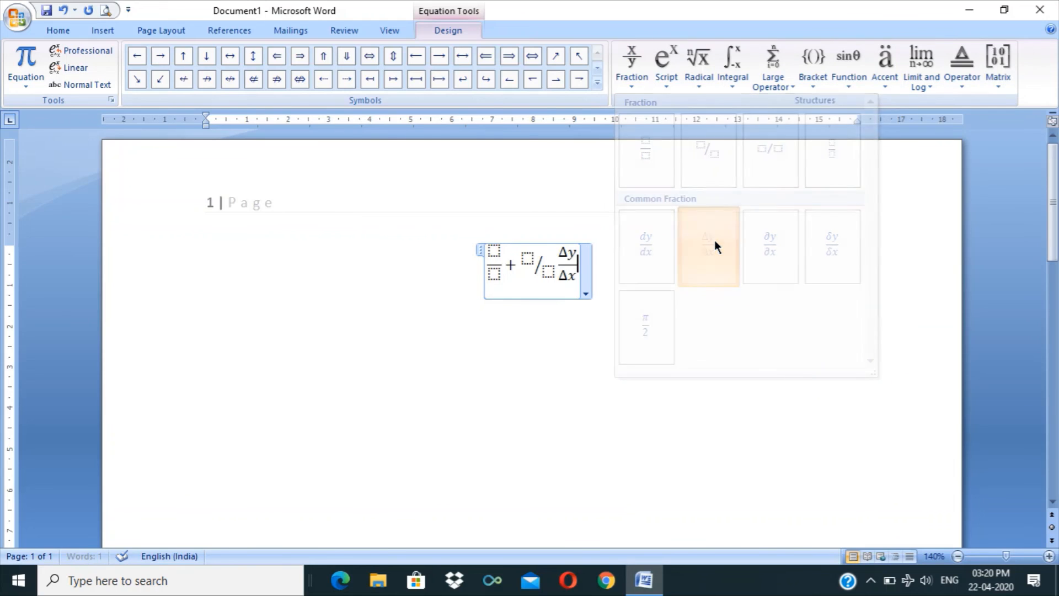
click(634, 66)
click(652, 237)
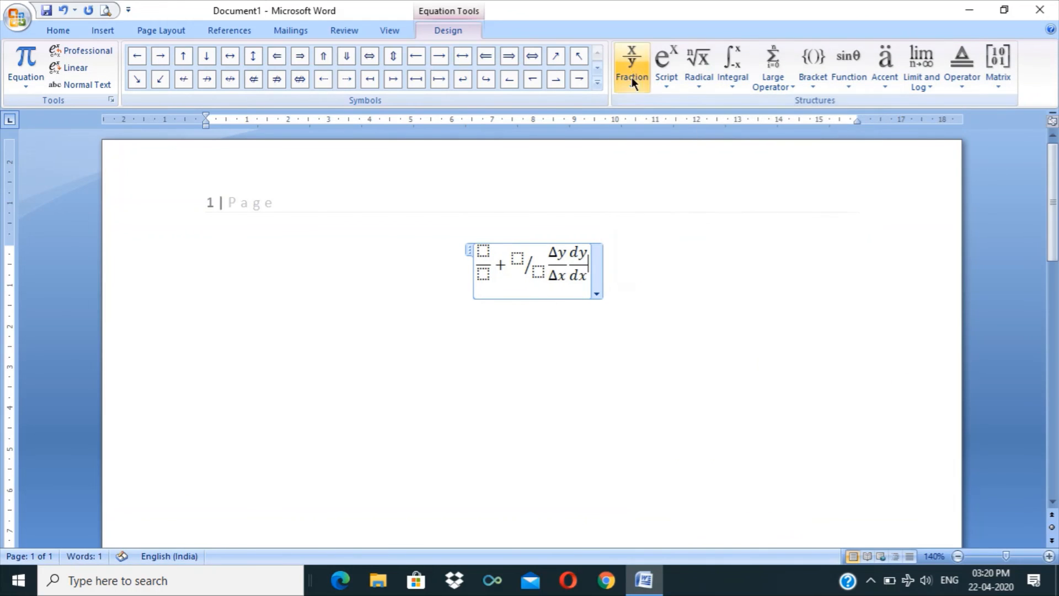
click(631, 77)
click(661, 300)
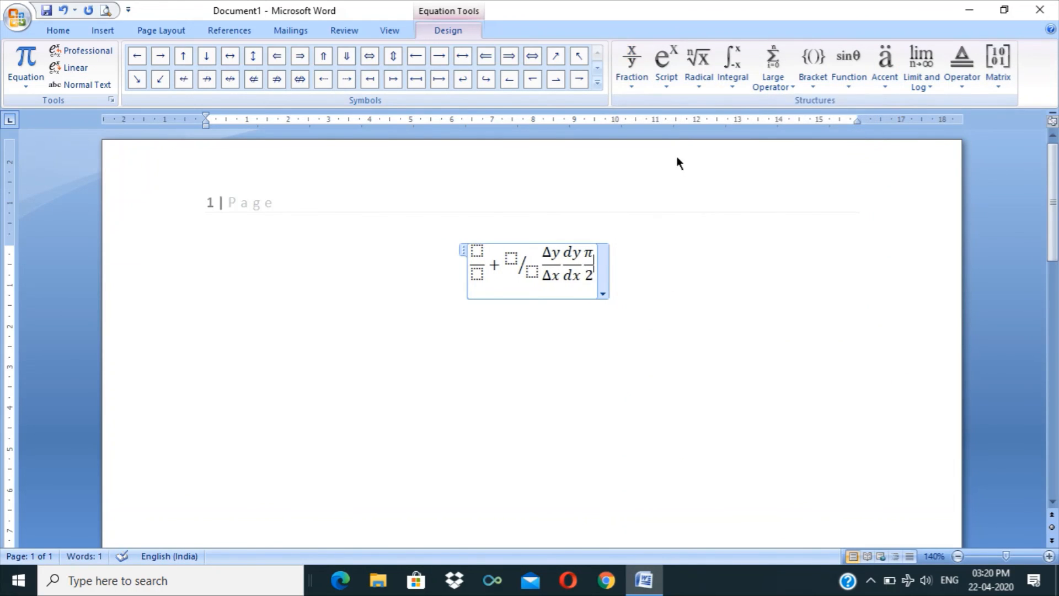
Add e^x as a superscript after π/2, followed by a plus sign.
click(666, 60)
click(698, 166)
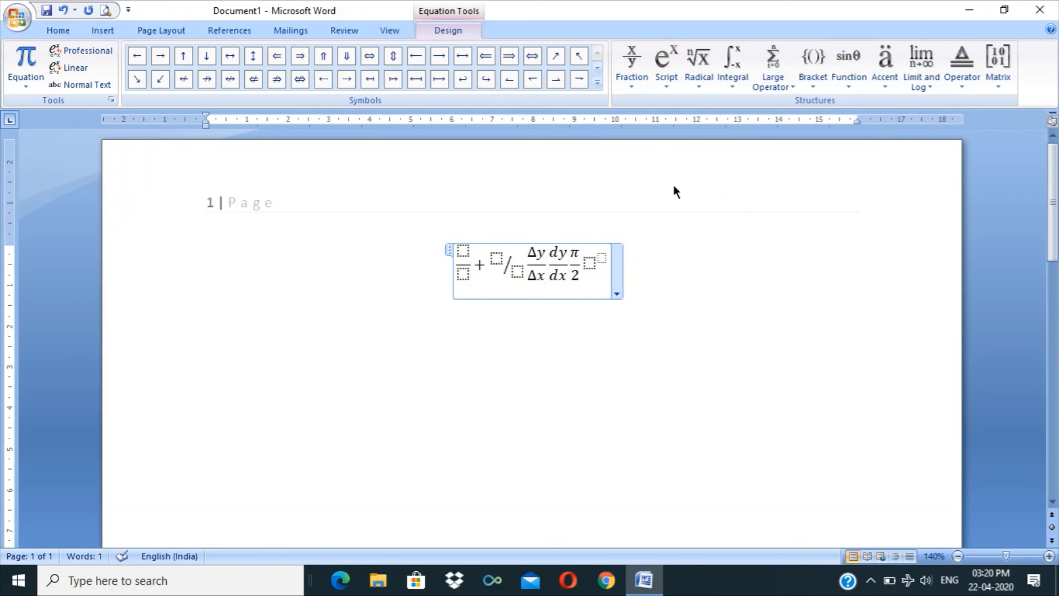
click(589, 263)
text(e)
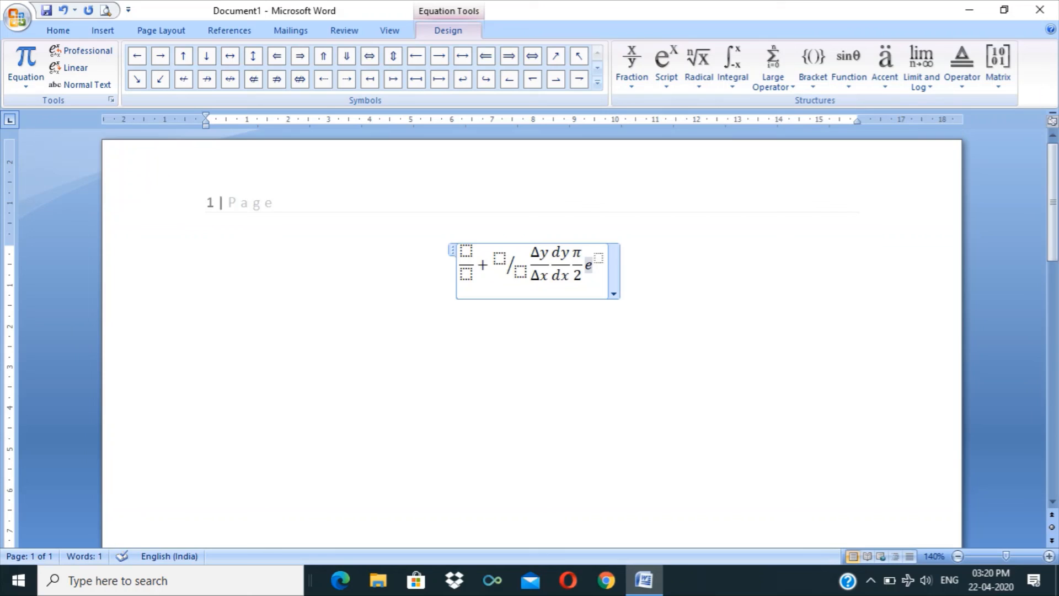
key(Right)
text(x)
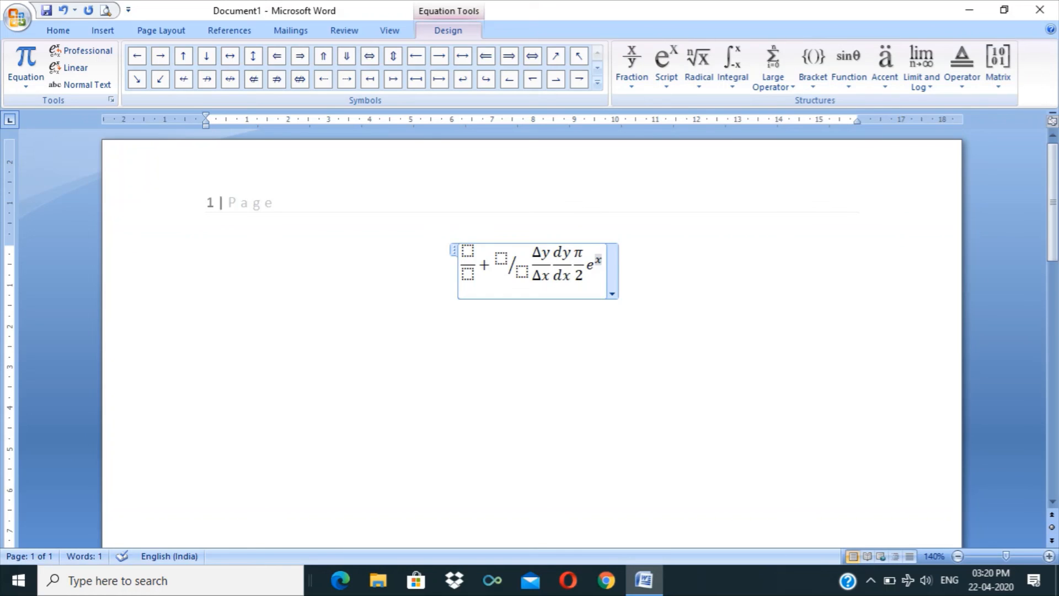
key(Right)
text(+)
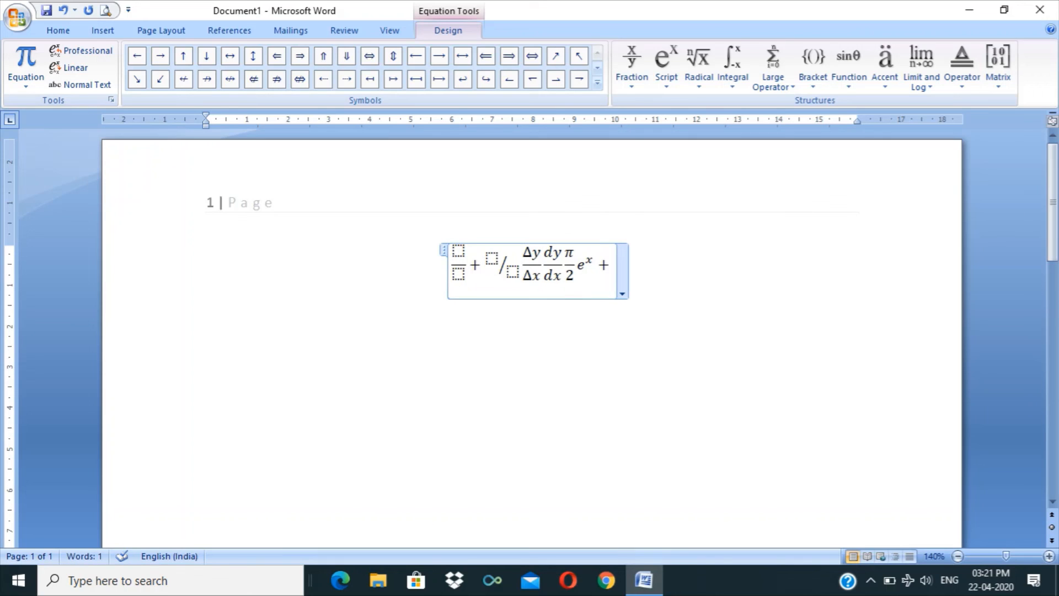
Append a plain integral, a product with limits and a summation after the plus.
click(736, 85)
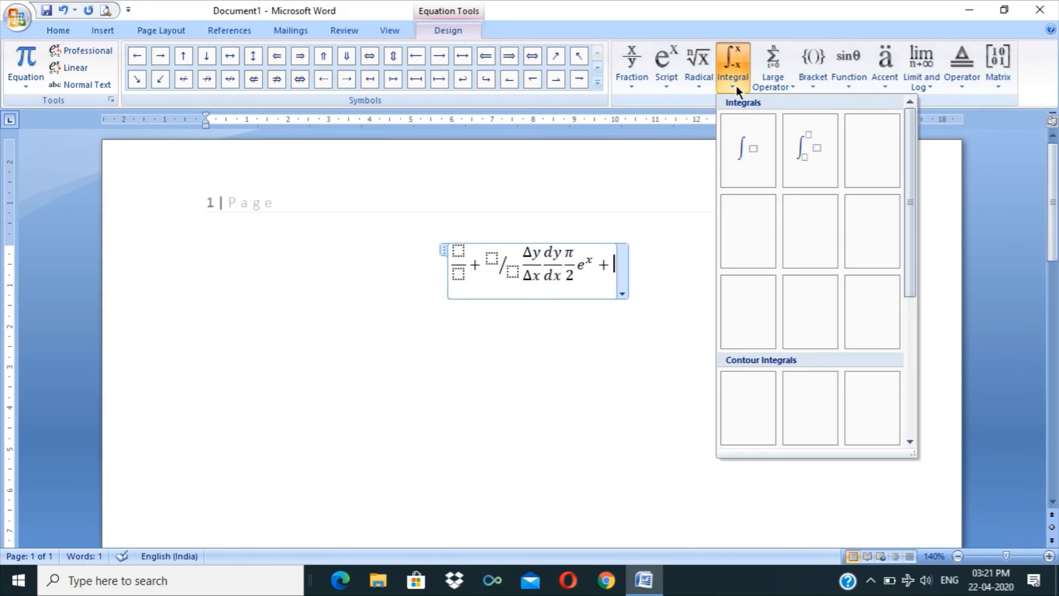
click(743, 142)
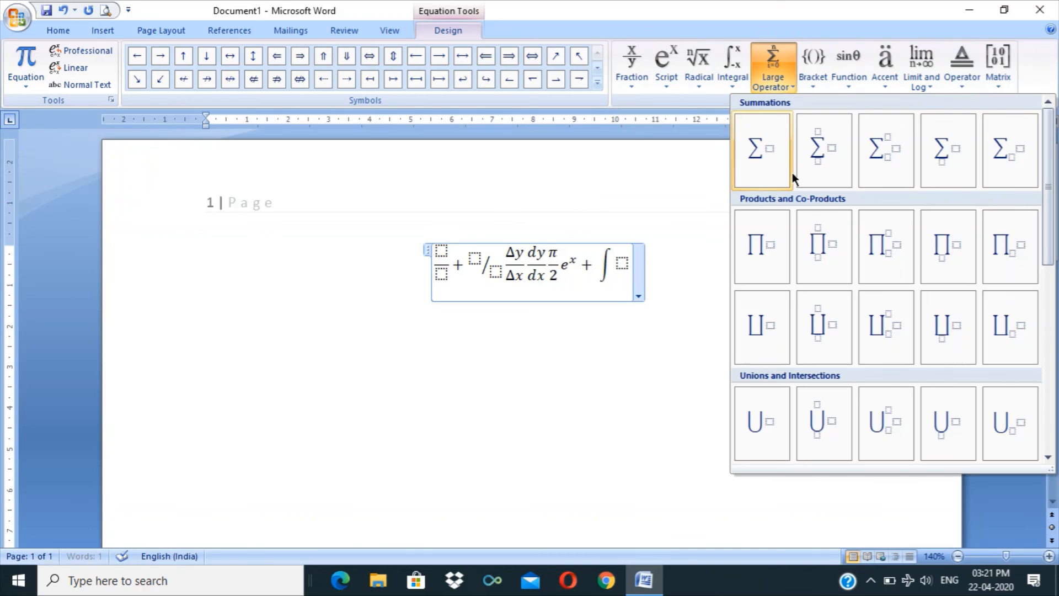
click(841, 231)
click(782, 91)
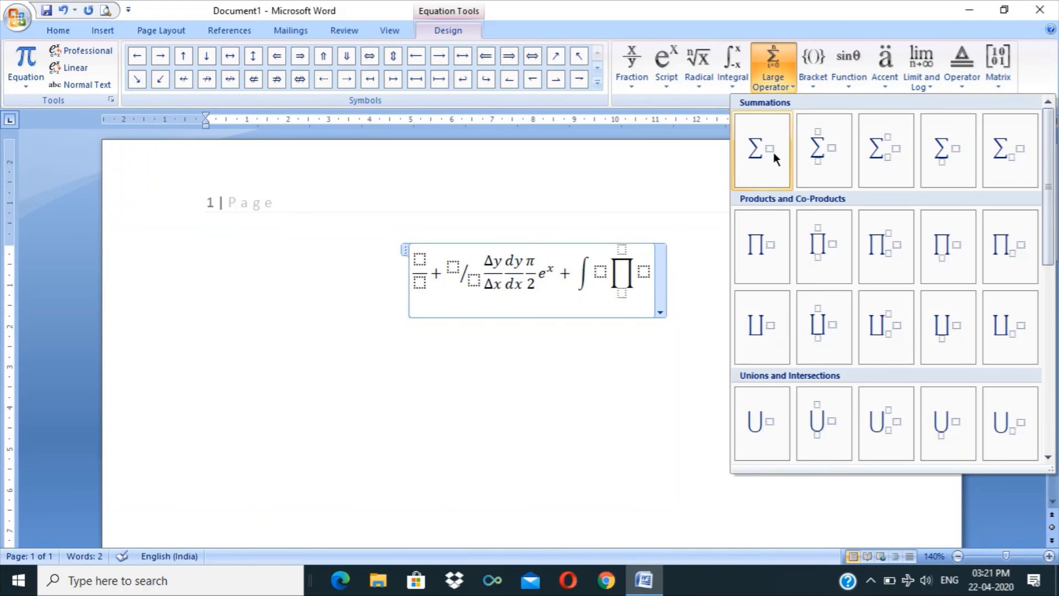
click(773, 151)
Add a bracket pair, separated angle brackets, the sin function and a subscripted log.
click(815, 86)
click(852, 203)
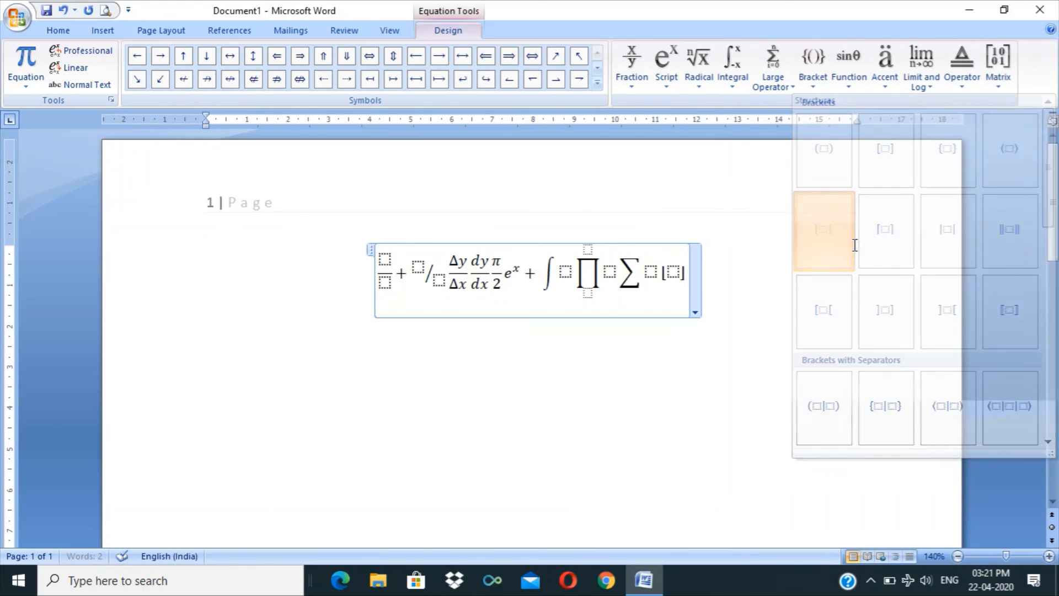
click(817, 85)
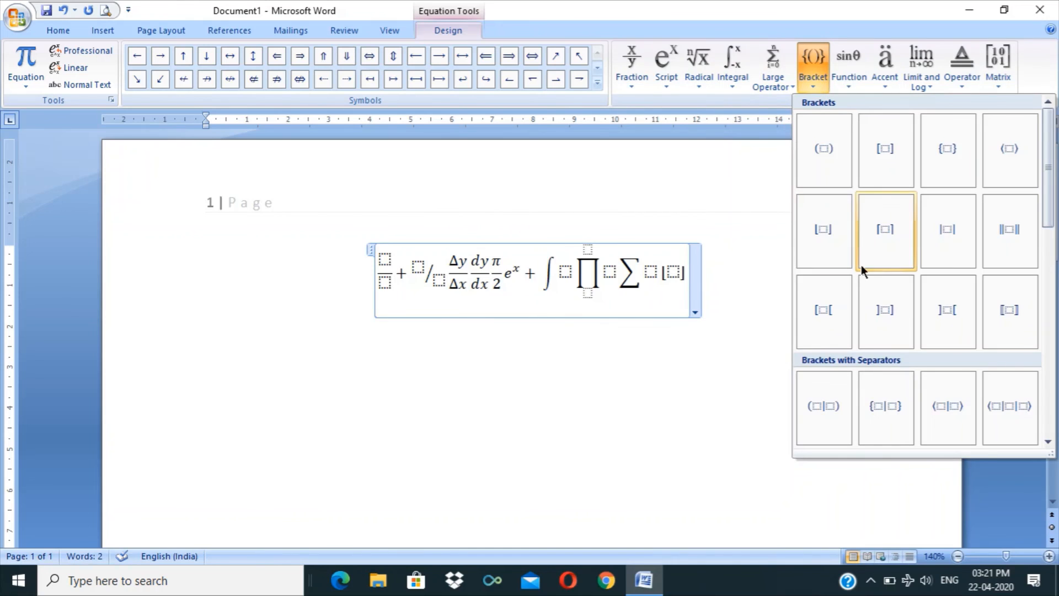
click(946, 404)
click(849, 69)
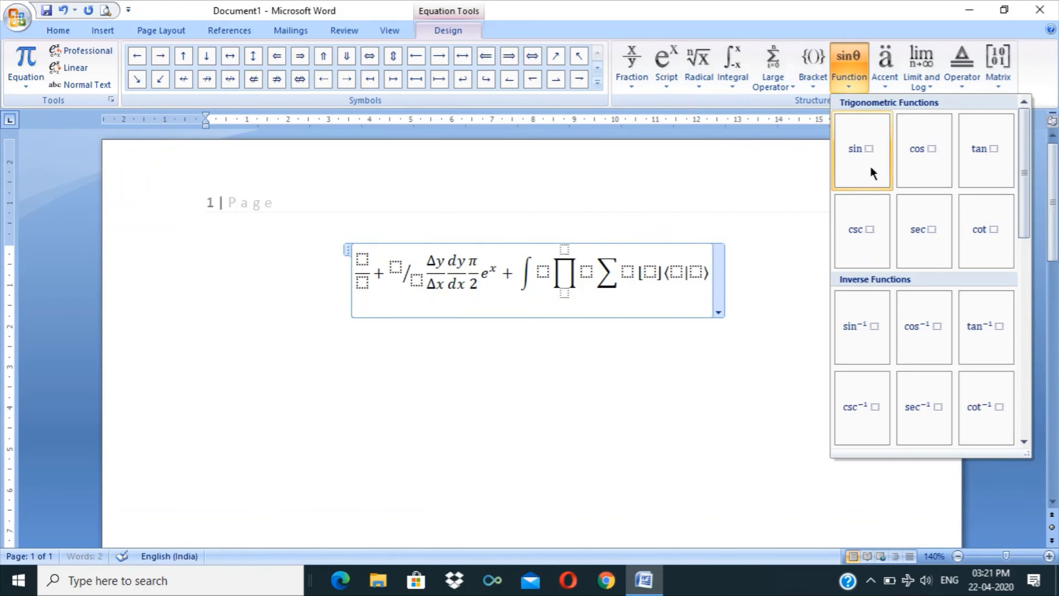
click(875, 175)
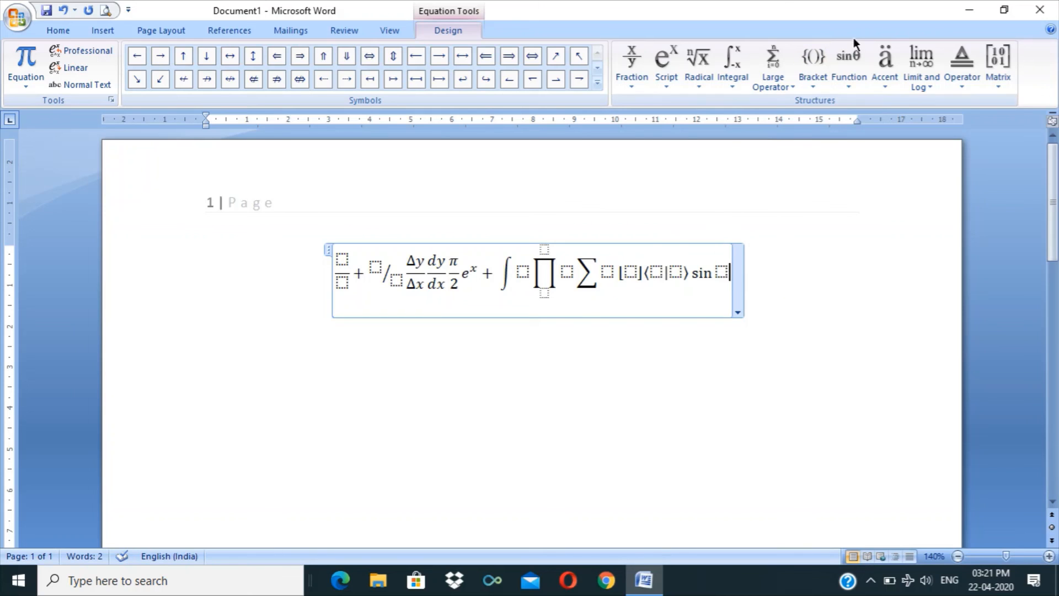
click(921, 65)
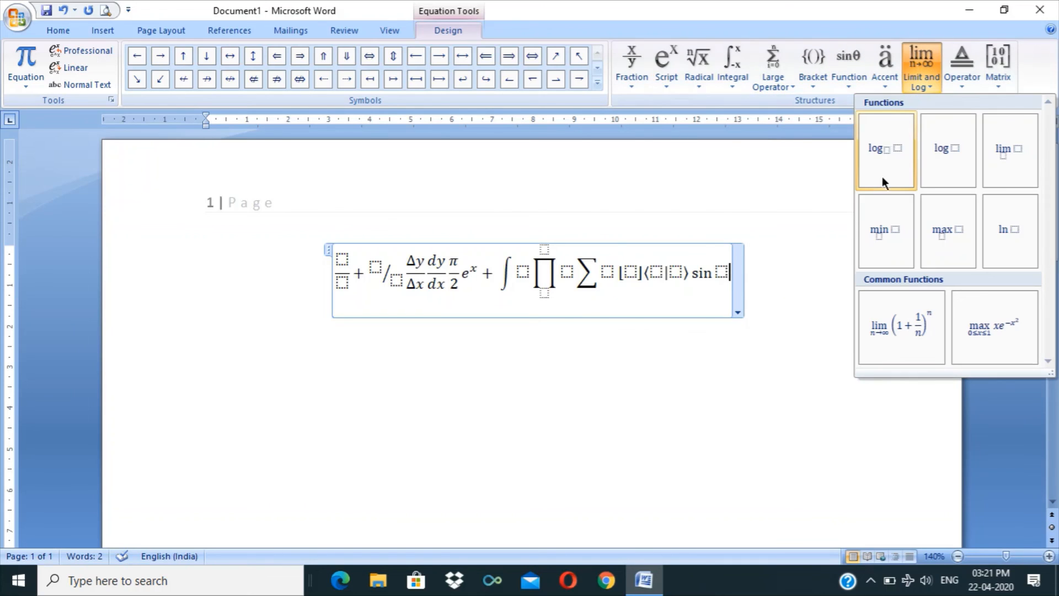
click(883, 177)
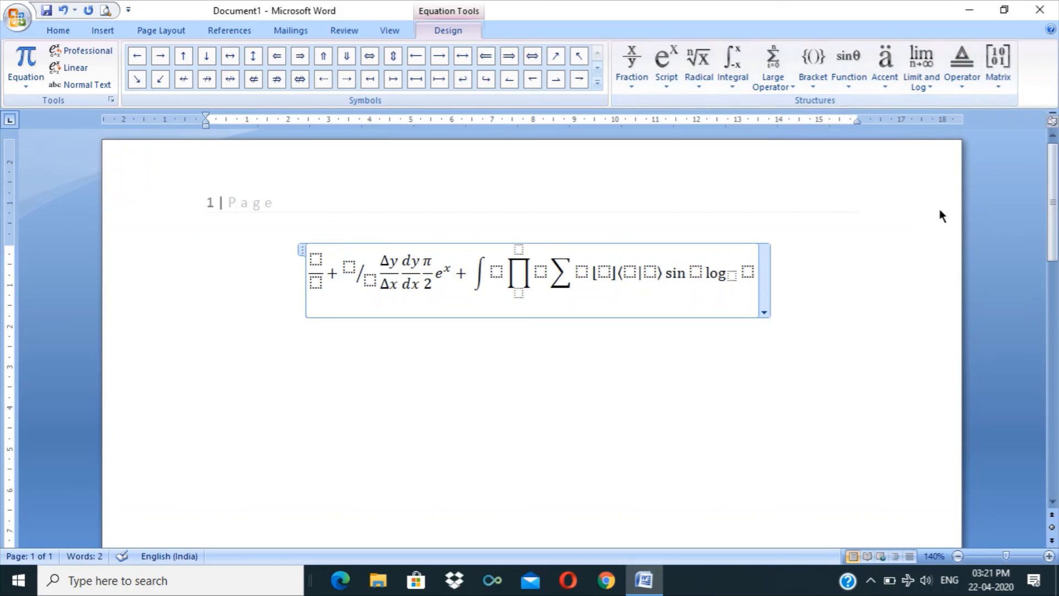
click(961, 65)
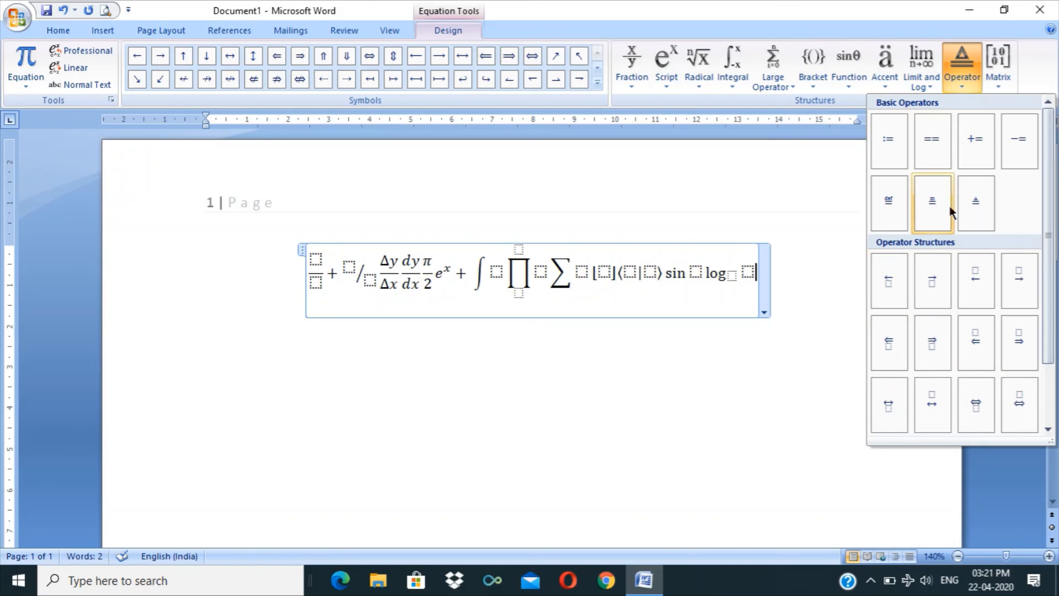
Insert the == operator followed by an empty 2×3 matrix.
click(935, 132)
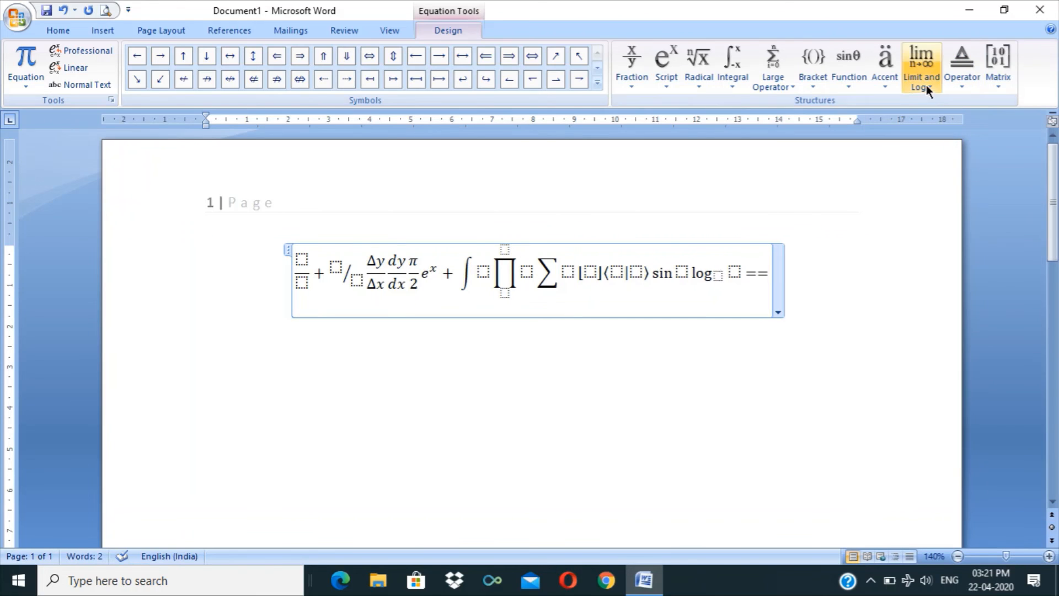
click(991, 88)
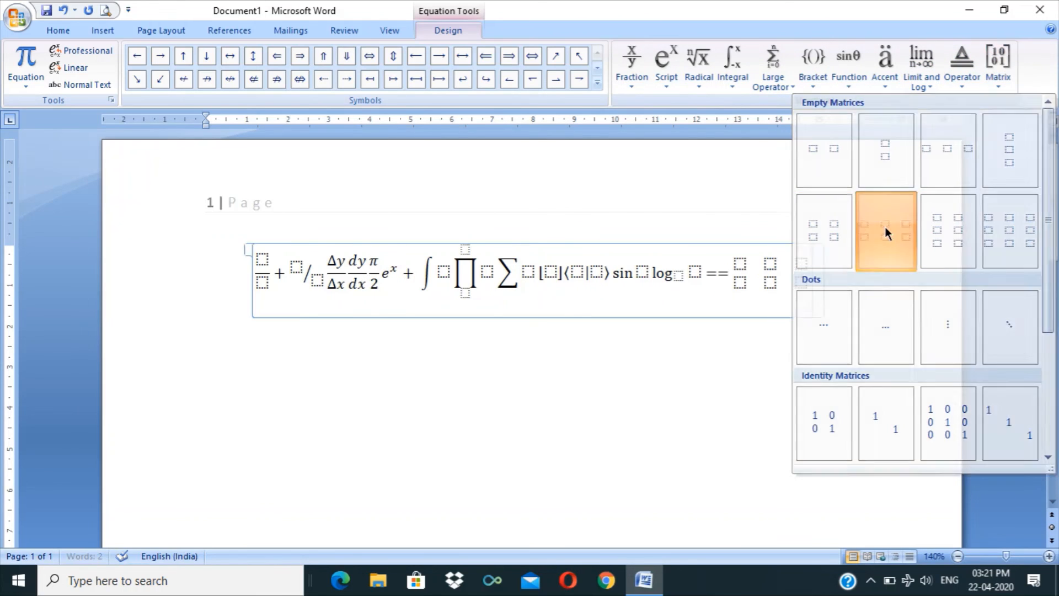
click(885, 227)
click(741, 267)
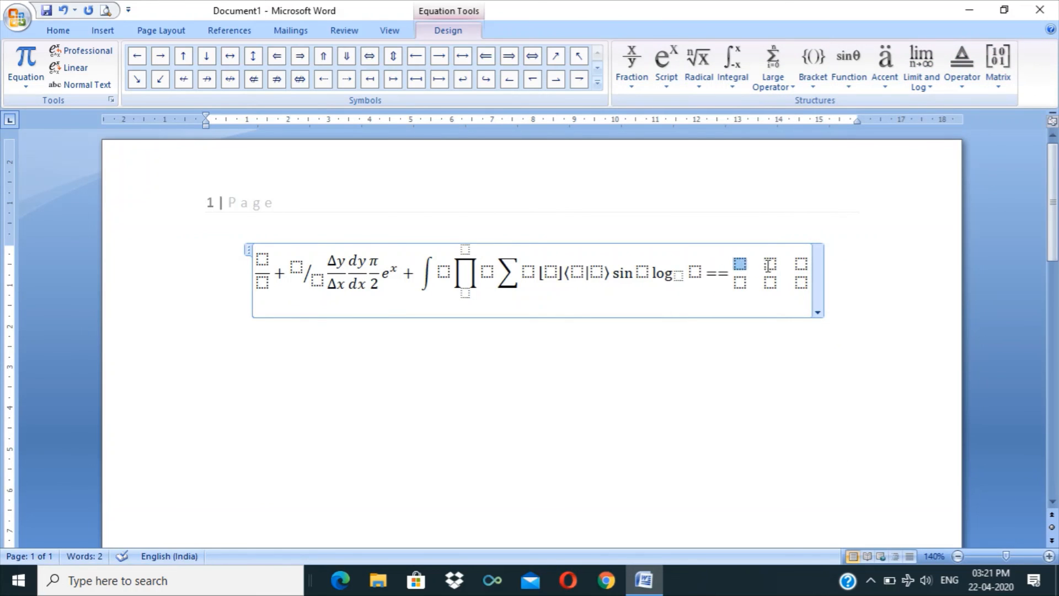
click(770, 265)
click(803, 264)
click(802, 282)
click(770, 282)
click(742, 265)
Fill the matrix with 2 3 4 in the top row and 5 6 8 below.
text(2)
key(Right)
text(3)
key(Right)
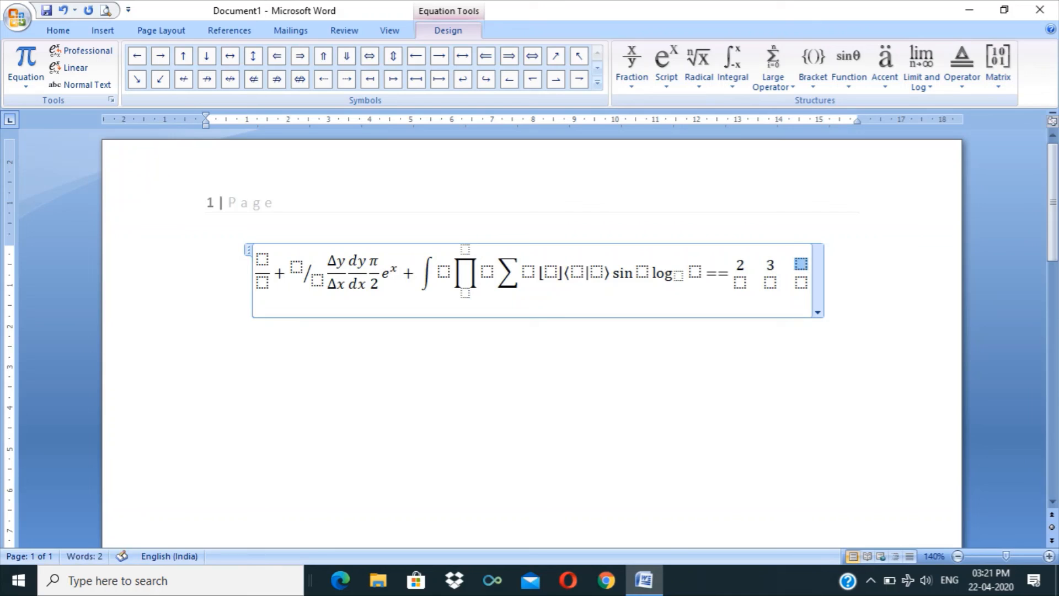
text(4)
key(Right)
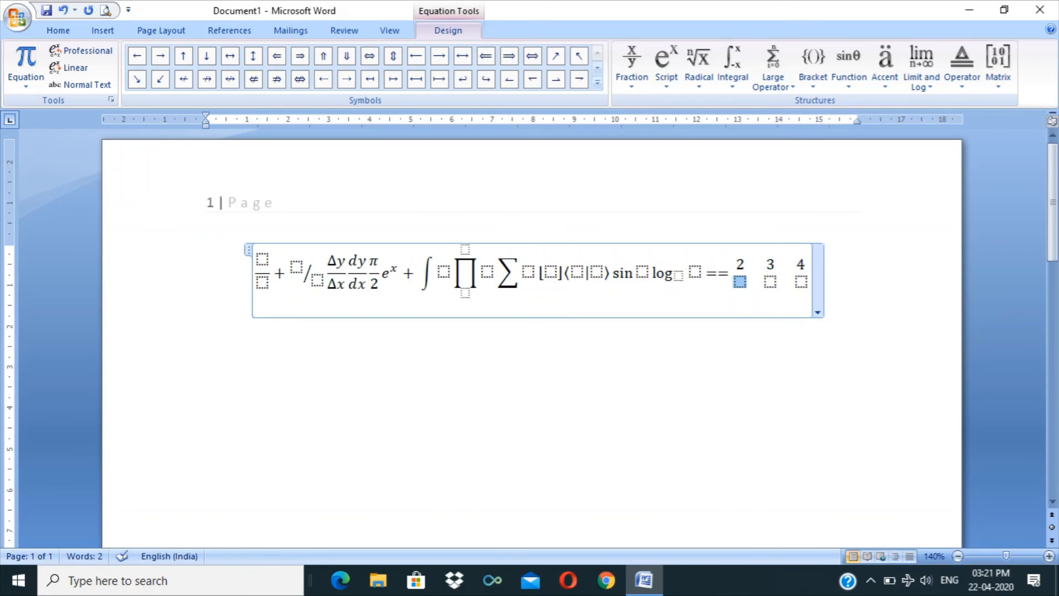
text(5)
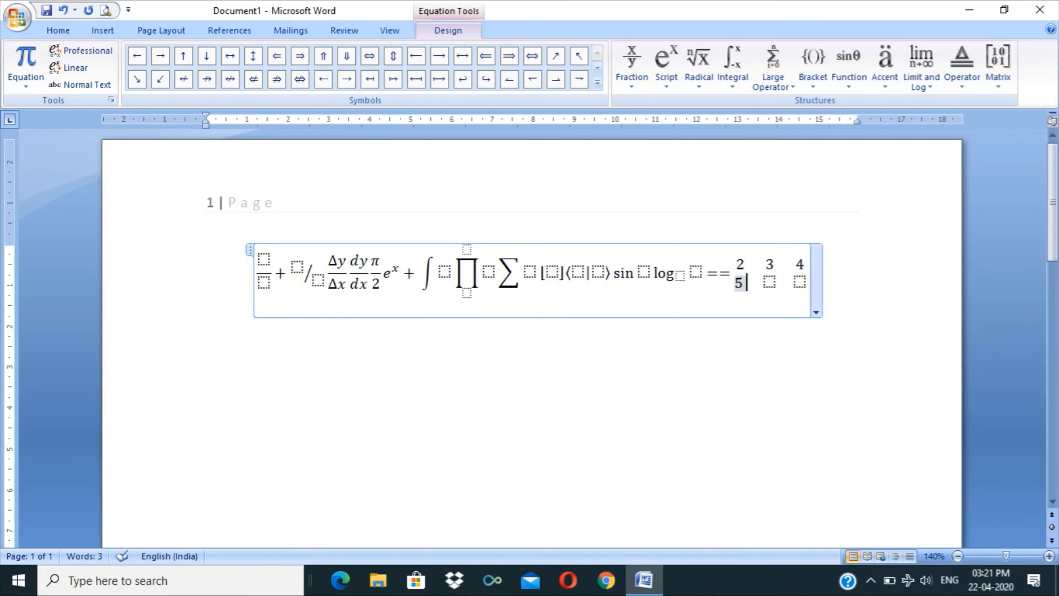
key(Right)
text(6)
key(Right)
text(8)
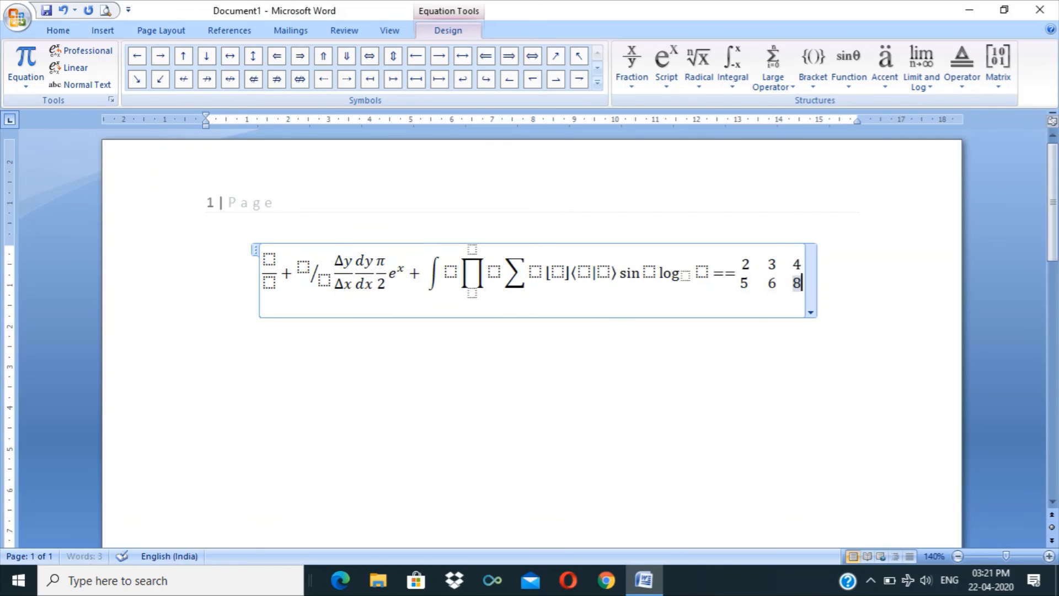
Enclose the matrix in tall square brackets, undoing a misplaced gallery bracket first.
click(739, 270)
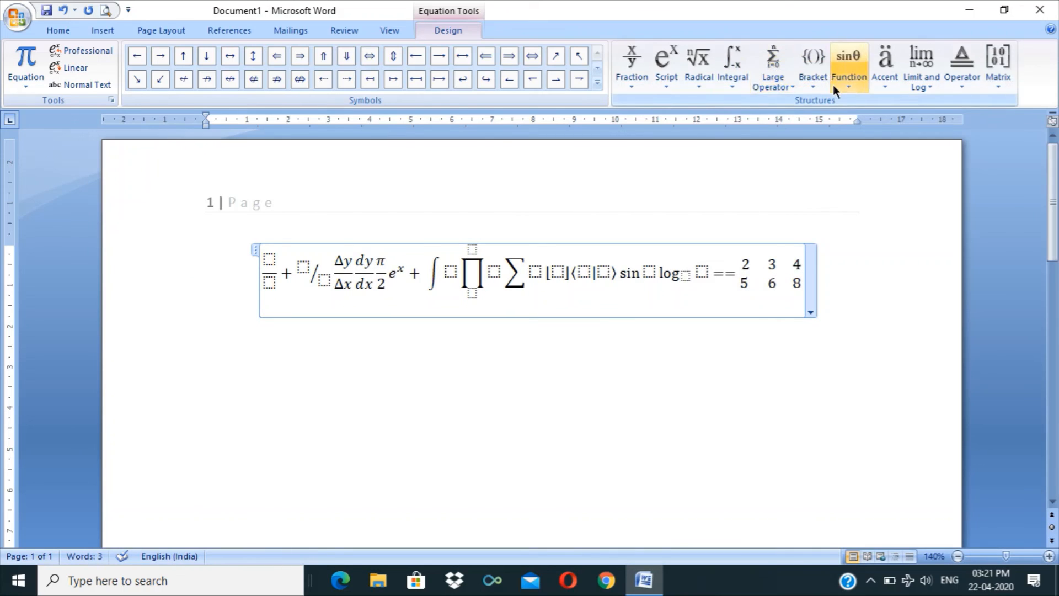
click(816, 86)
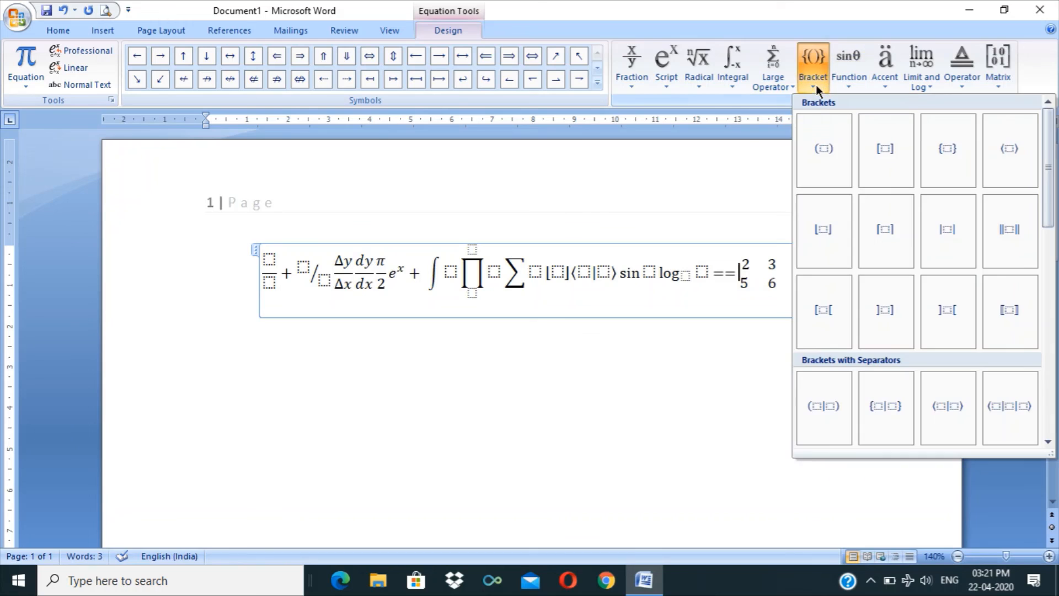
click(846, 233)
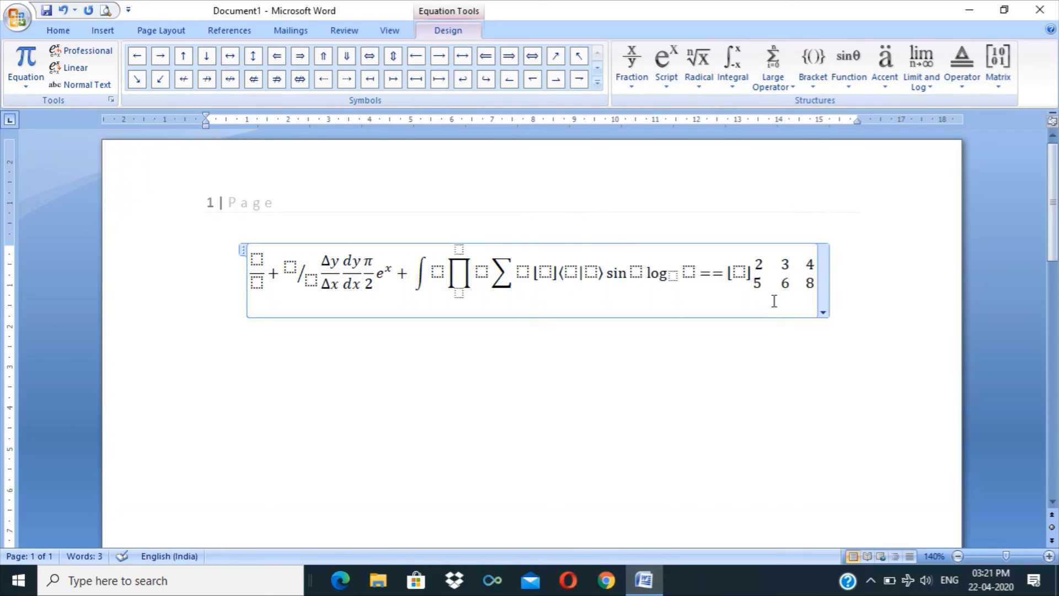
key(ctrl+z)
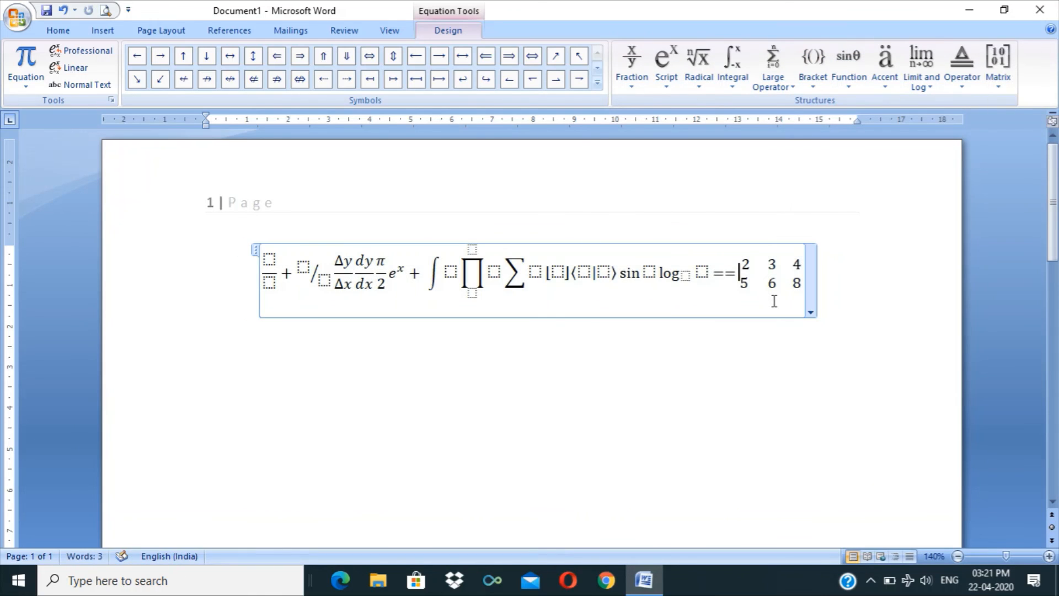
click(810, 87)
scroll(972, 226, down, 2)
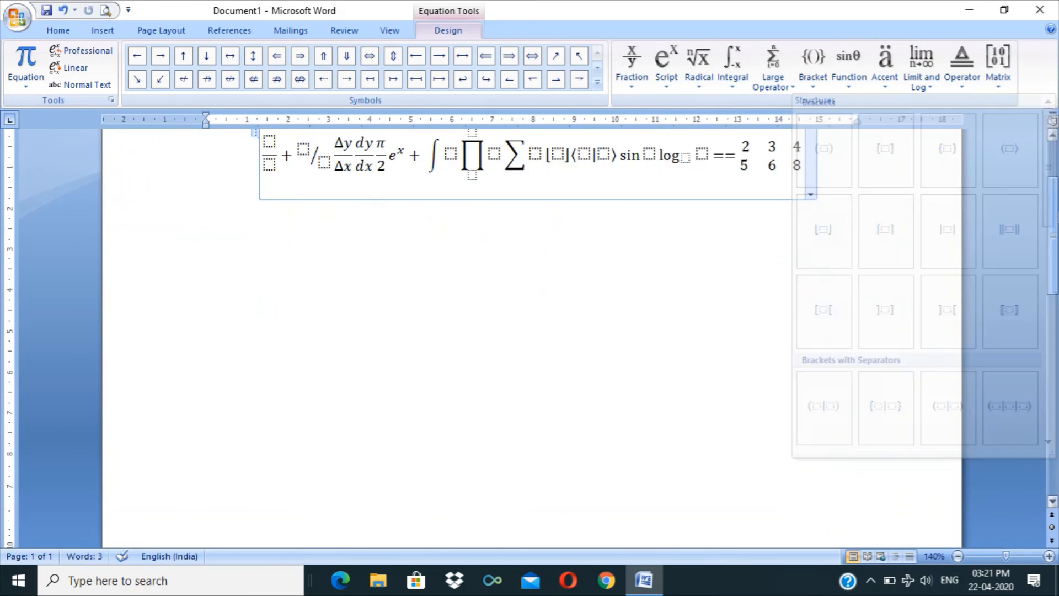
scroll(874, 267, up, 2)
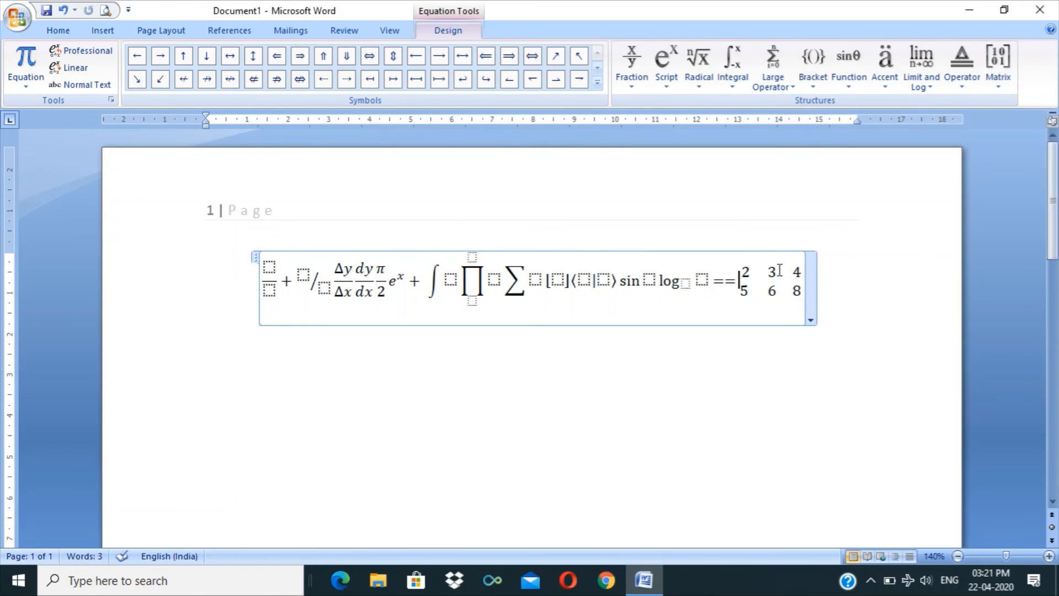
text([)
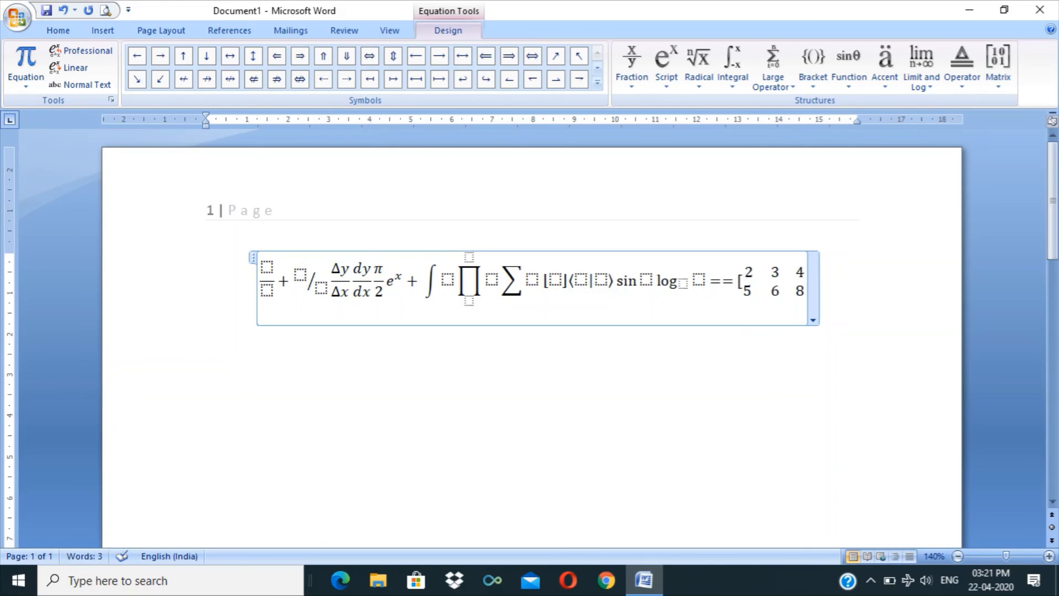
key(Right)
key(Right)
key(Right)
key(Right)
key(Right)
key(Right)
key(Right)
key(Right)
key(Right)
key(Right)
key(Right)
text(])
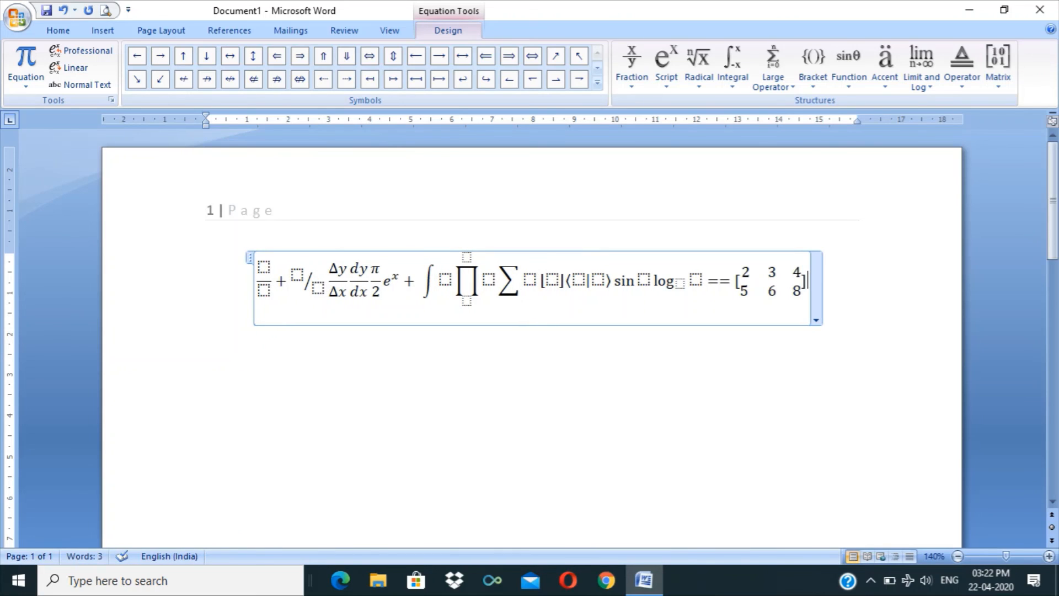
key(space)
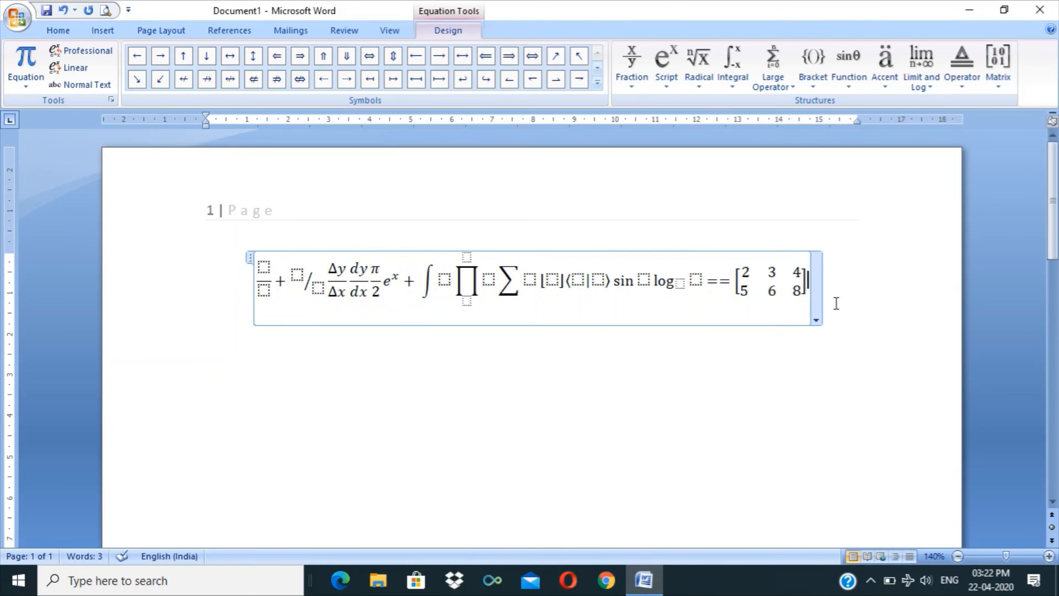
Insert Area of Circle, Binomial Theorem, Expansion of a Sum and Fourier Series, then start a line below.
click(28, 87)
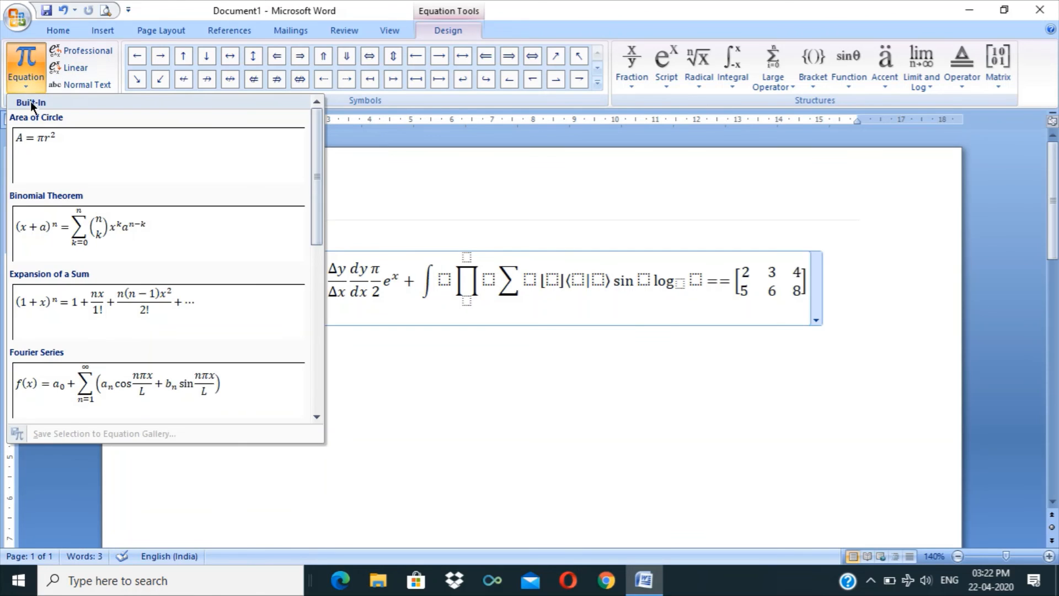
click(71, 168)
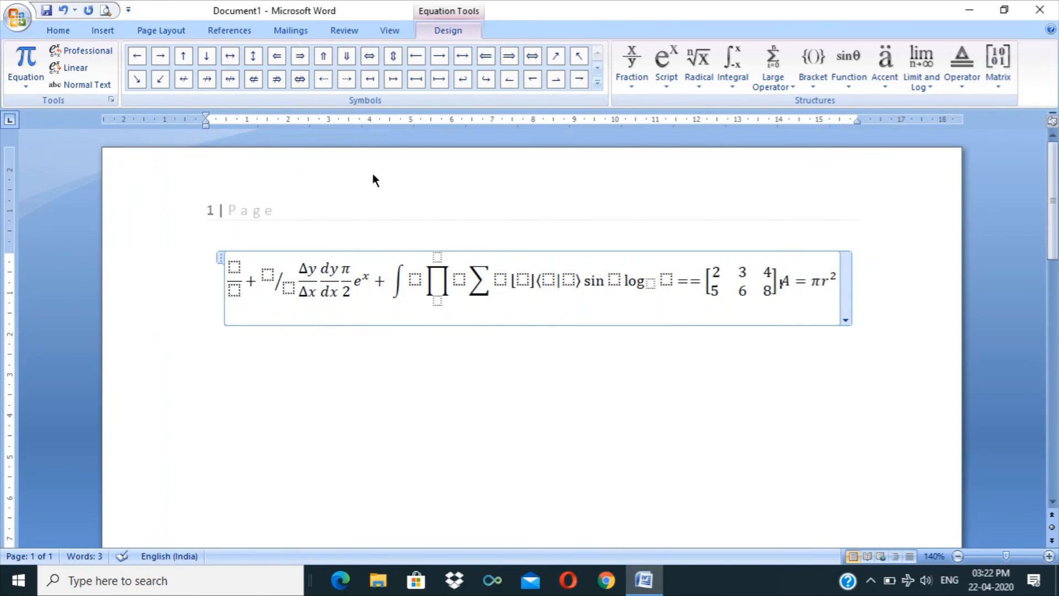
click(35, 81)
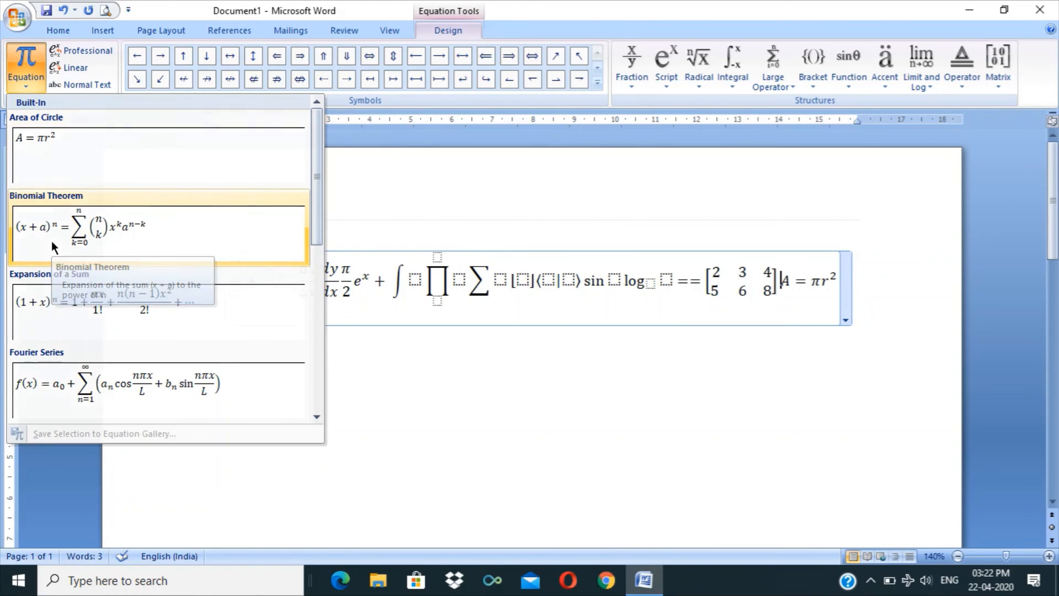
click(52, 241)
click(26, 81)
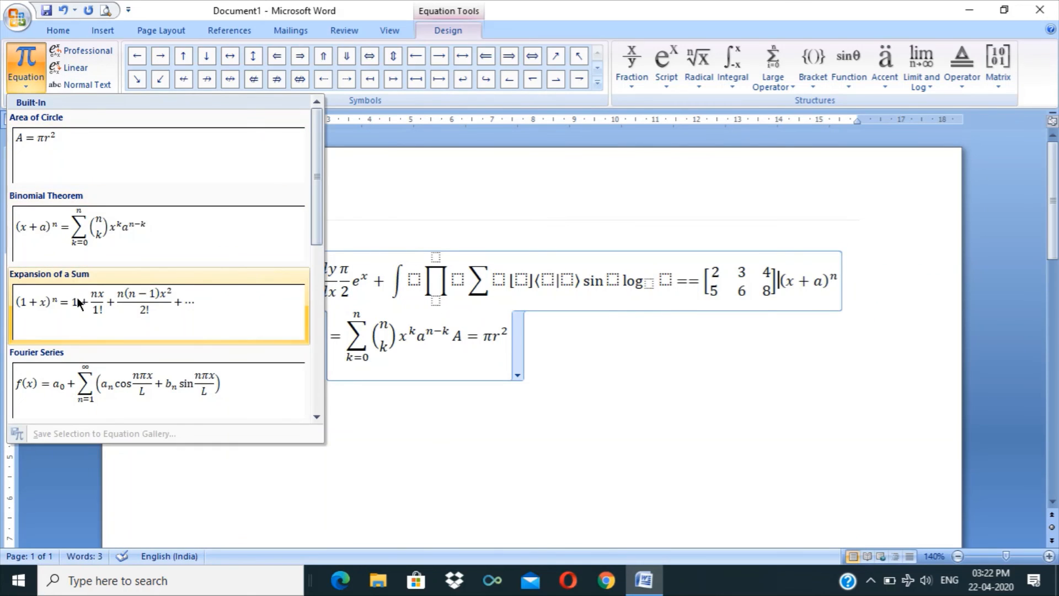
click(105, 301)
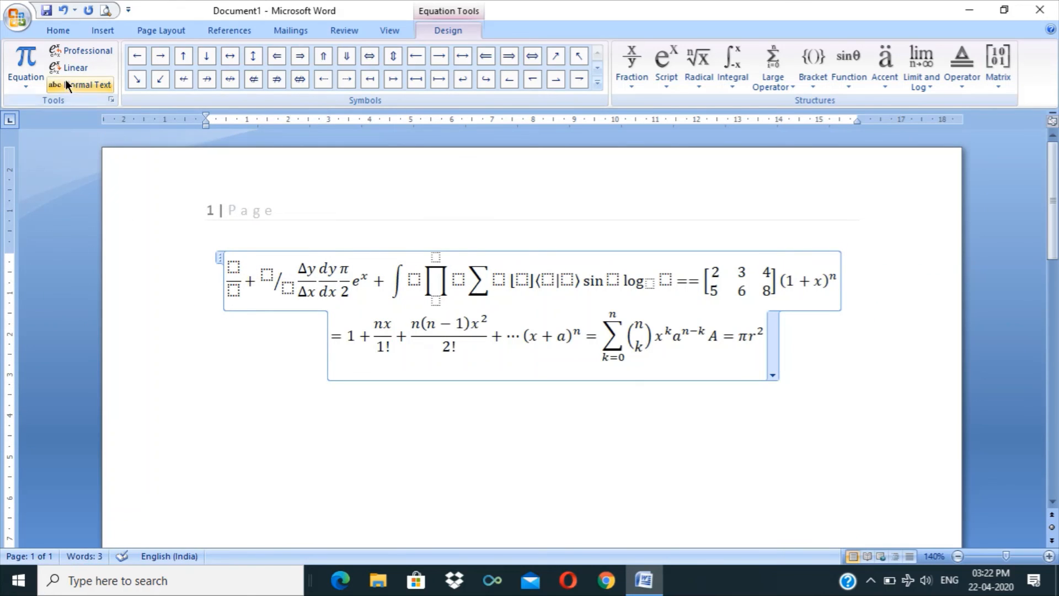
click(26, 80)
click(116, 391)
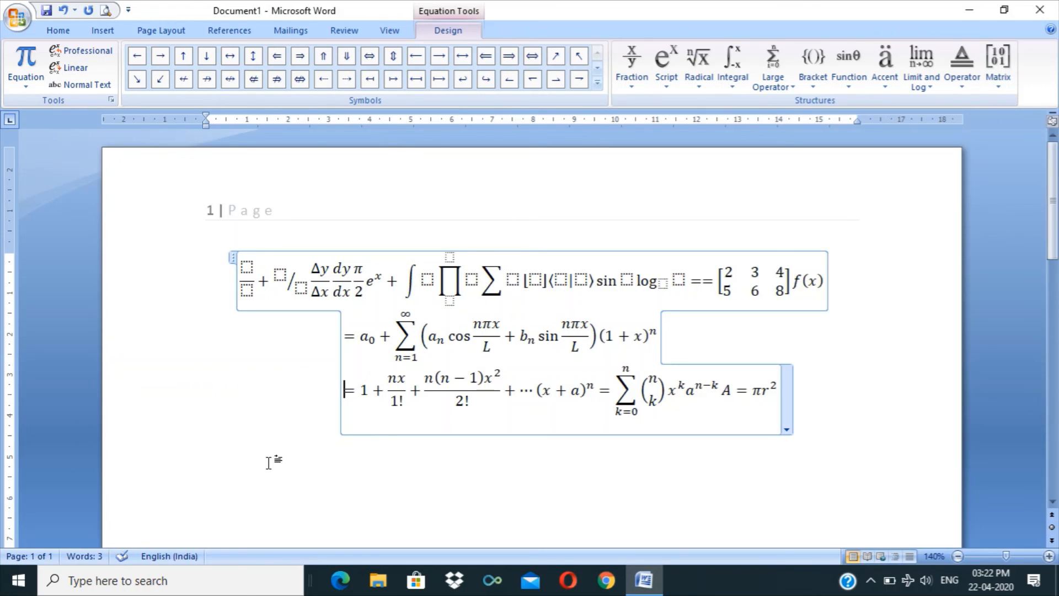
double_click(246, 475)
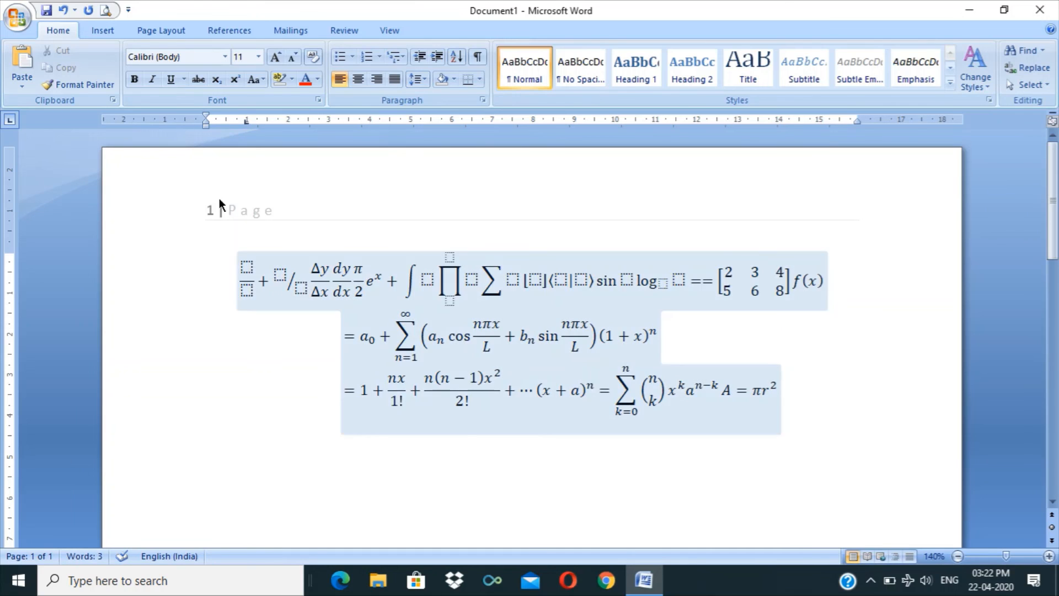
Insert the Windows logo, β, π, ∑ and ≤ symbols on the new line.
click(104, 31)
click(892, 67)
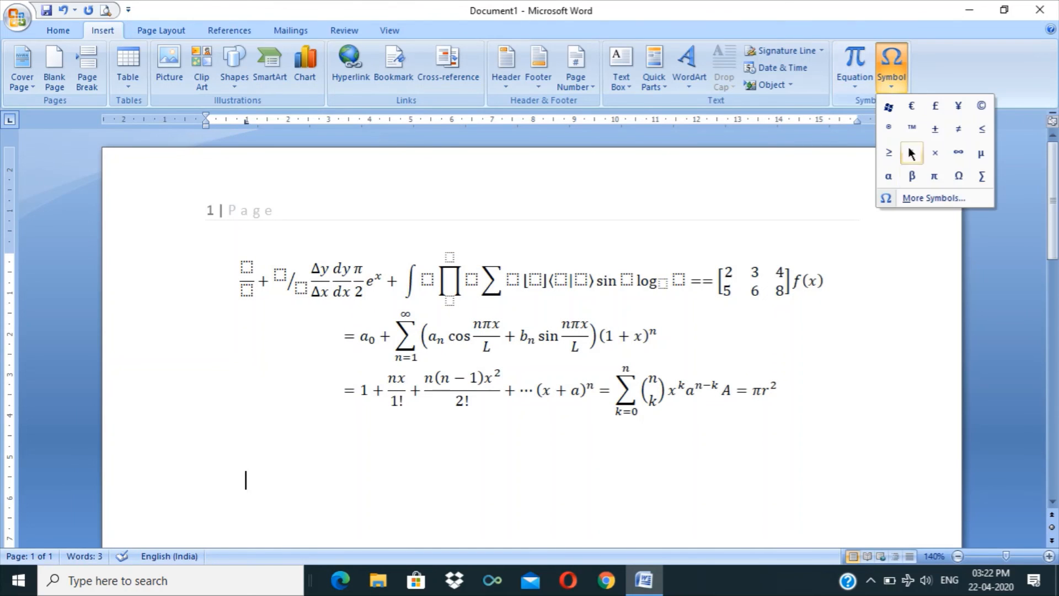
click(893, 111)
click(892, 77)
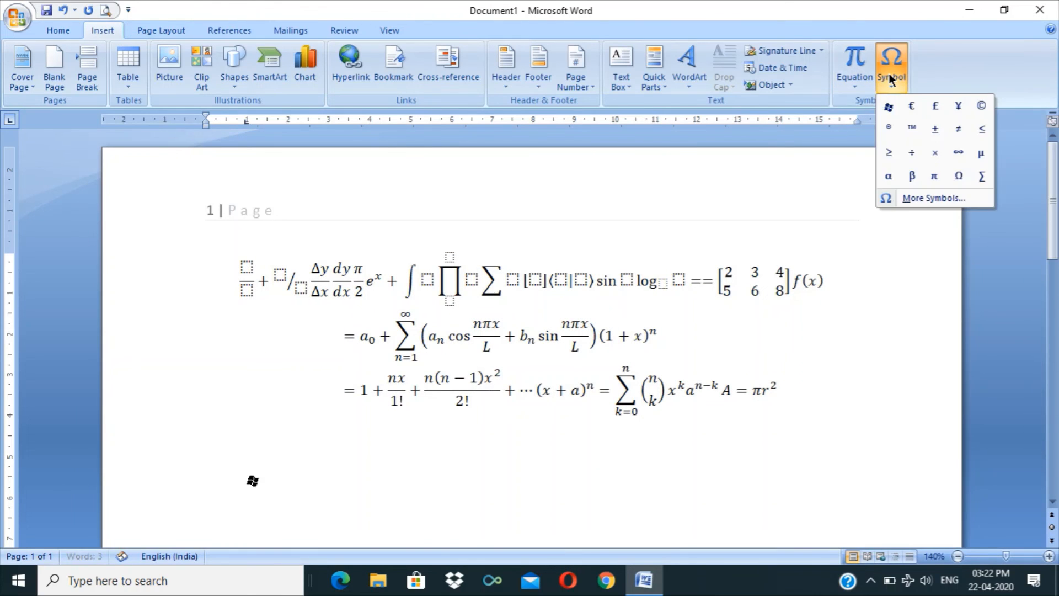
click(914, 180)
click(892, 83)
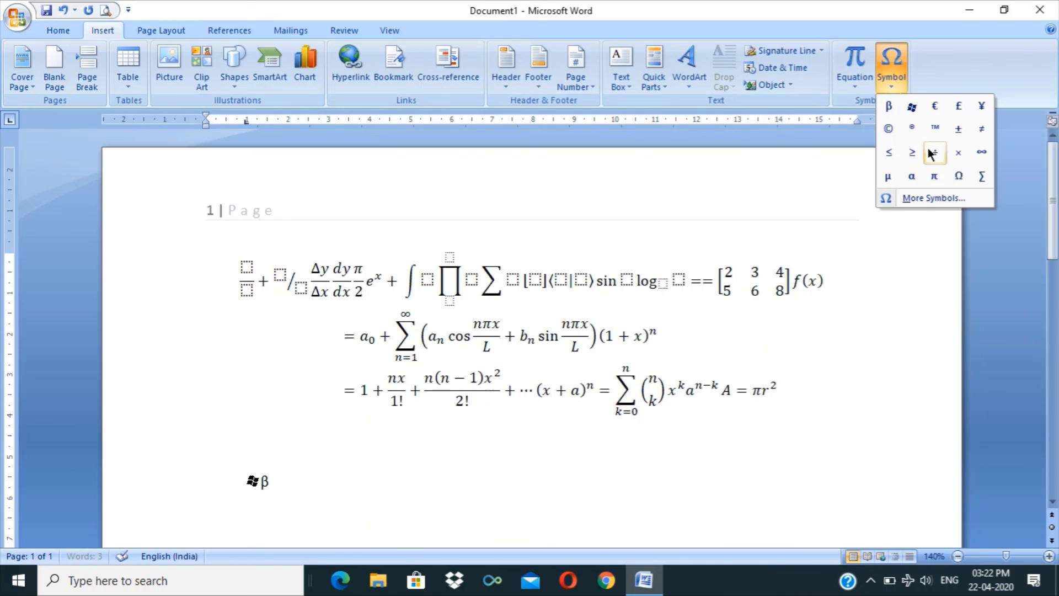
click(941, 174)
click(886, 71)
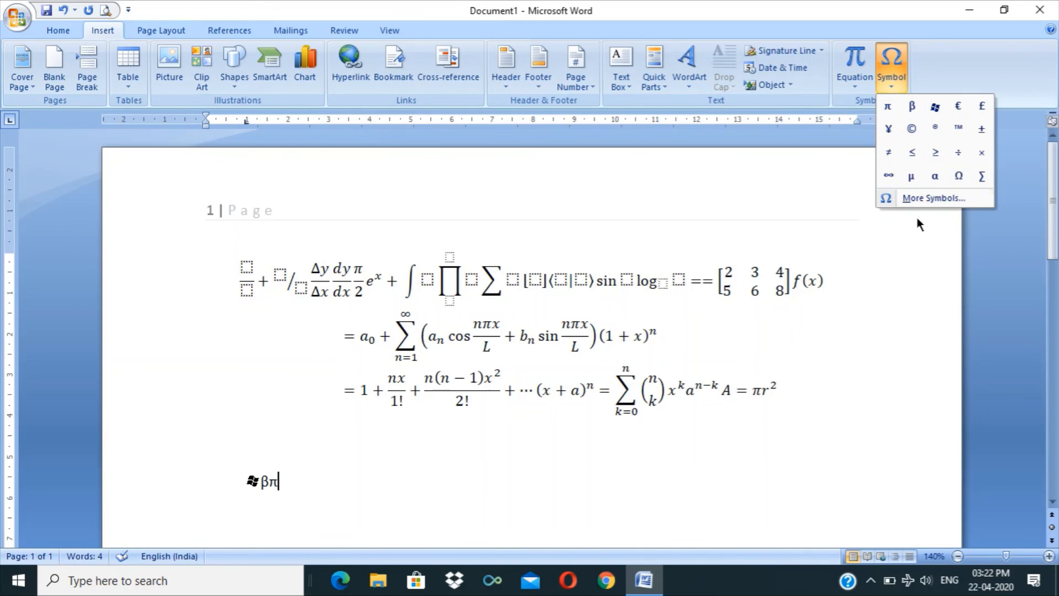
click(981, 177)
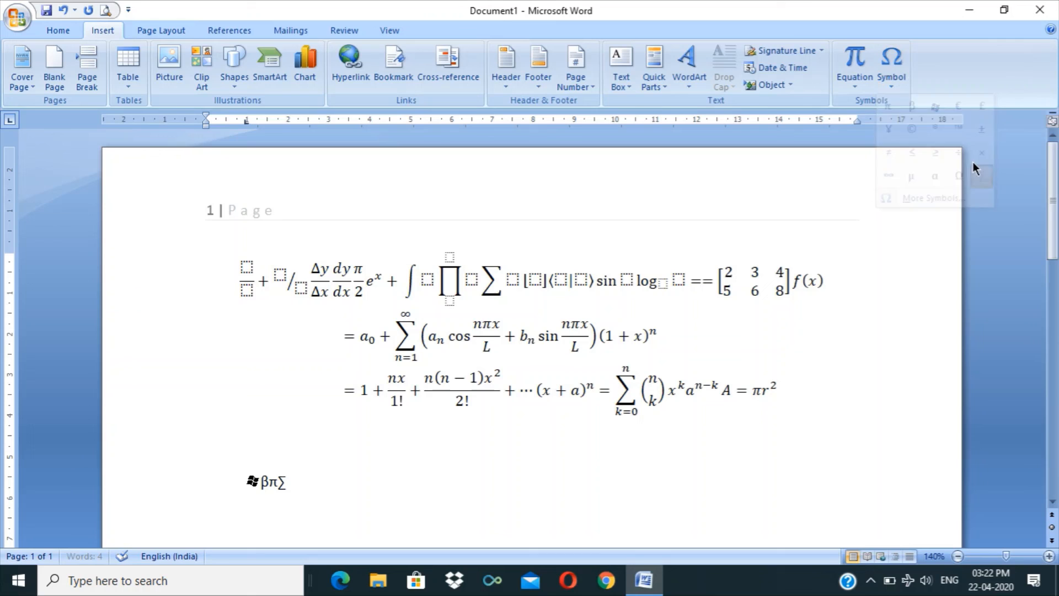
click(890, 86)
click(943, 150)
Browse the special characters in More Symbols, cancel it, and restore 140% zoom.
click(892, 80)
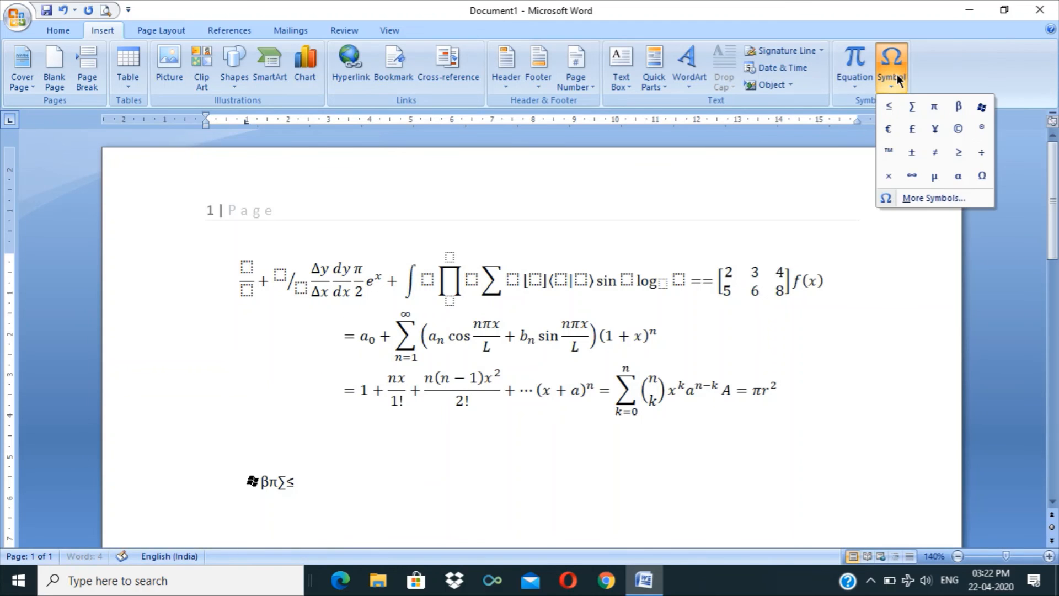
click(928, 199)
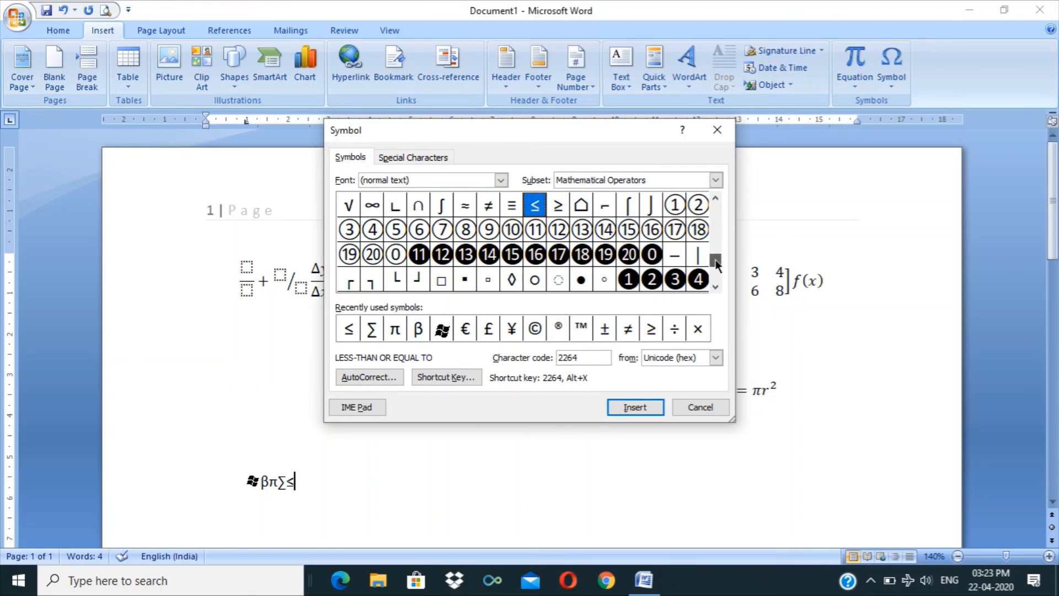
drag(716, 236, 720, 269)
click(400, 157)
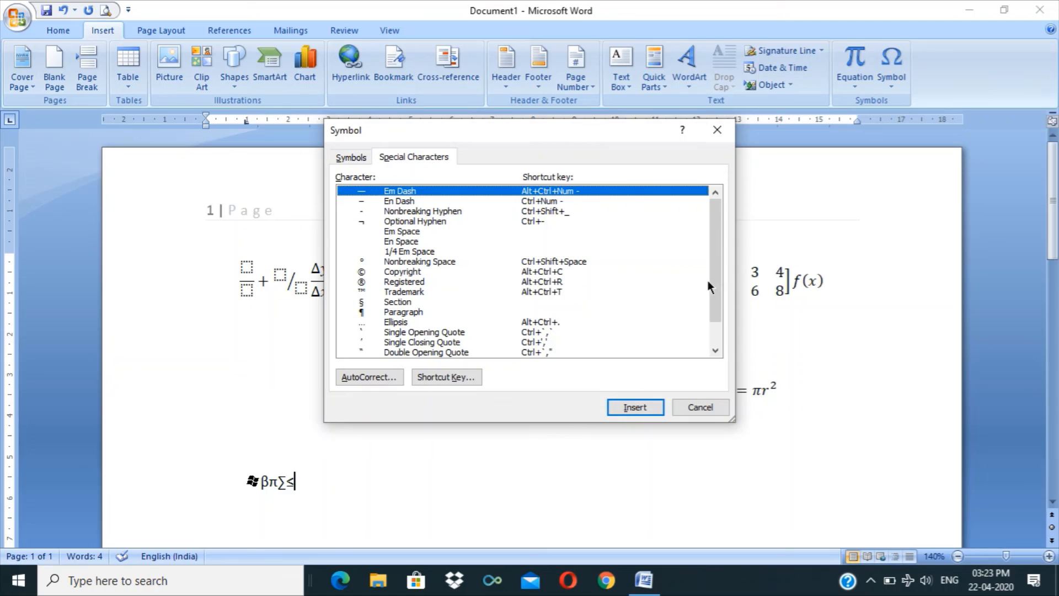
drag(721, 253, 721, 302)
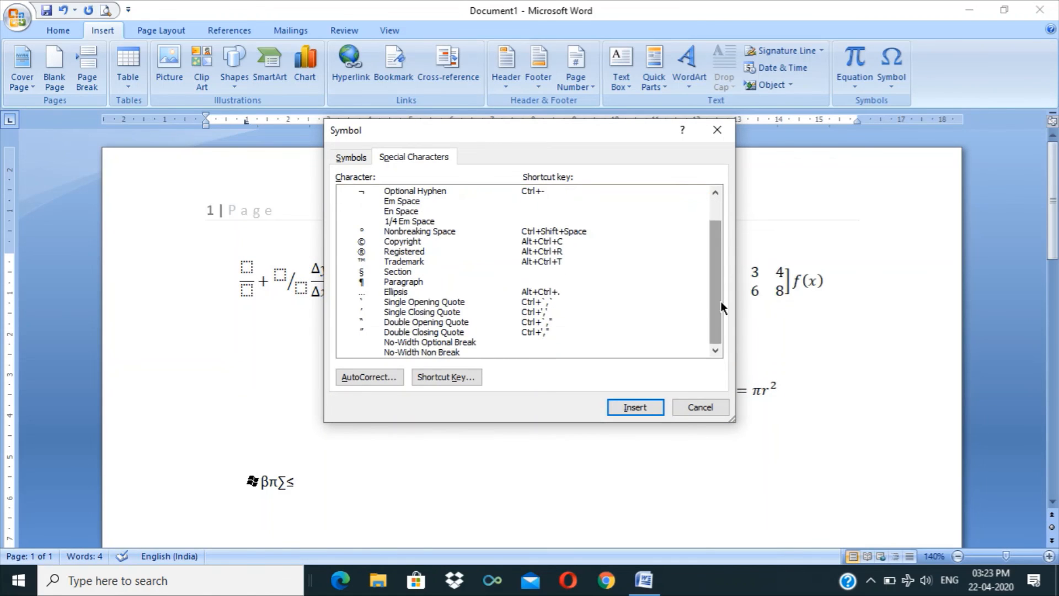
mouse_move(1007, 557)
mouse_down()
mouse_move(1027, 557)
mouse_move(969, 561)
mouse_move(1003, 561)
mouse_up()
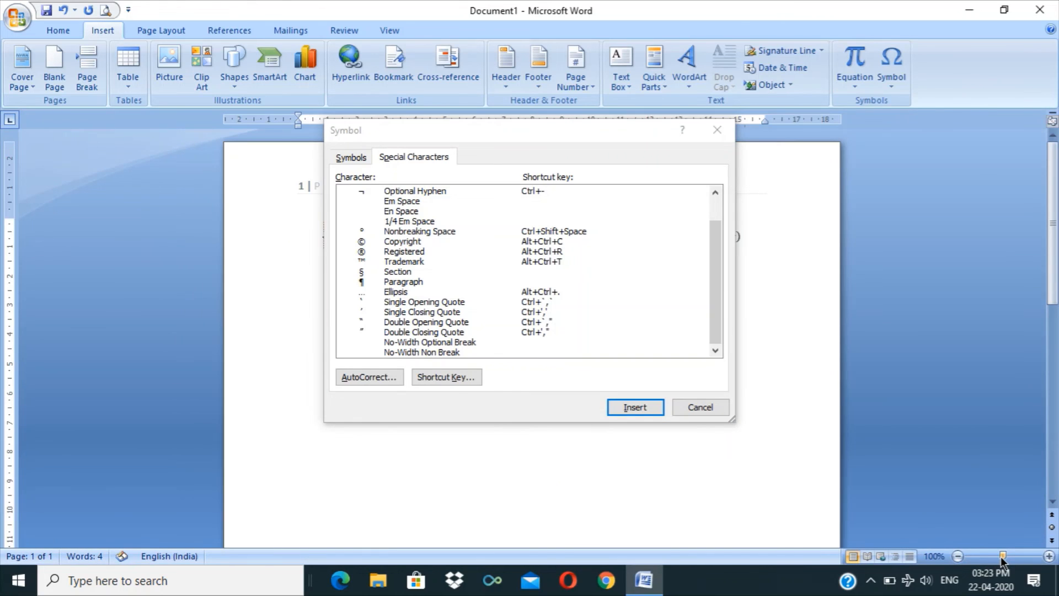
click(701, 408)
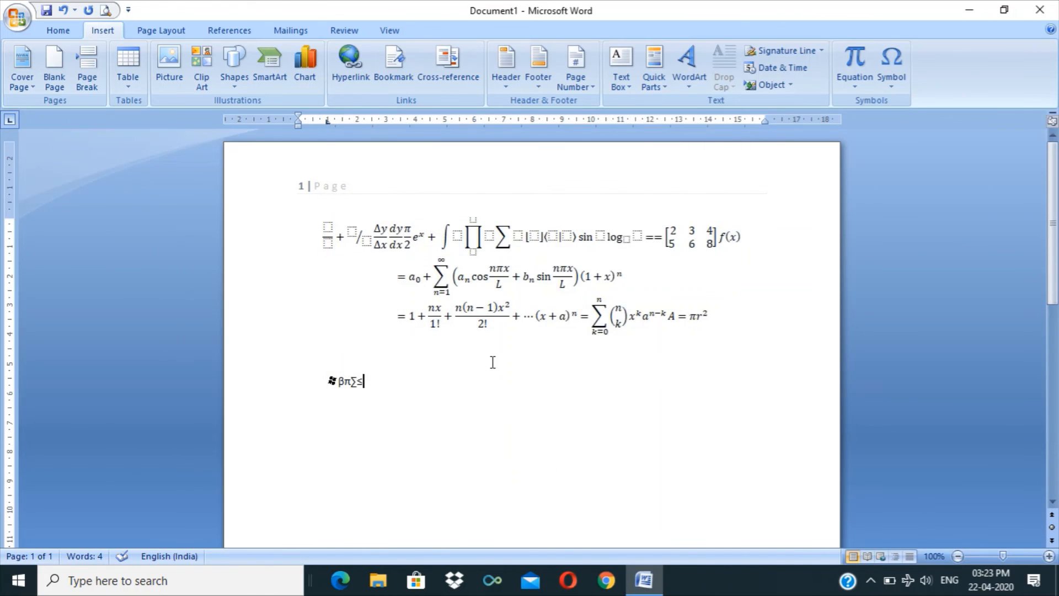
click(1050, 557)
click(1049, 557)
click(1049, 557)
click(1050, 557)
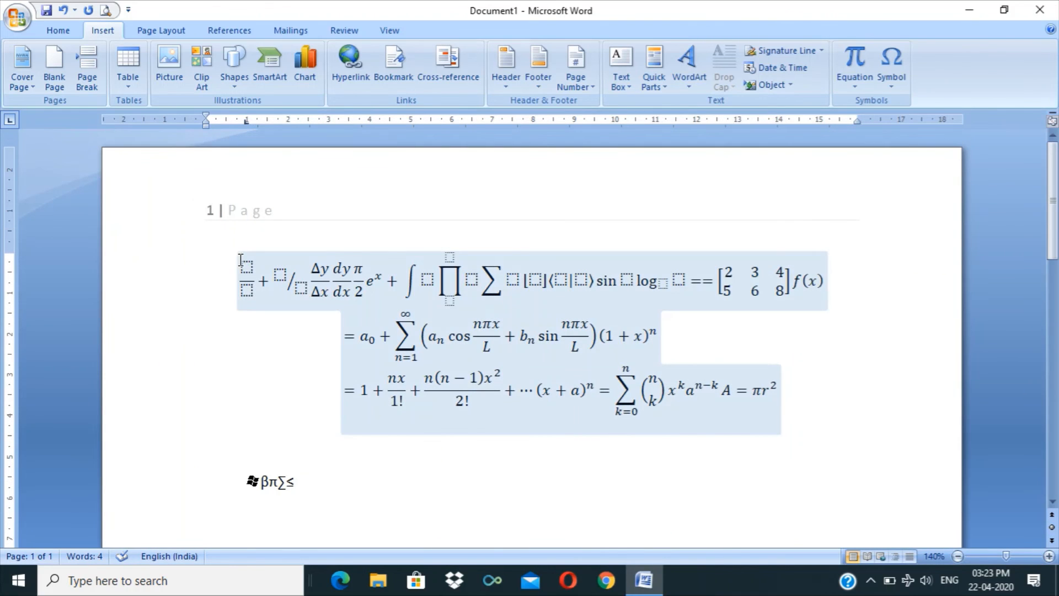
drag(1054, 203, 1053, 208)
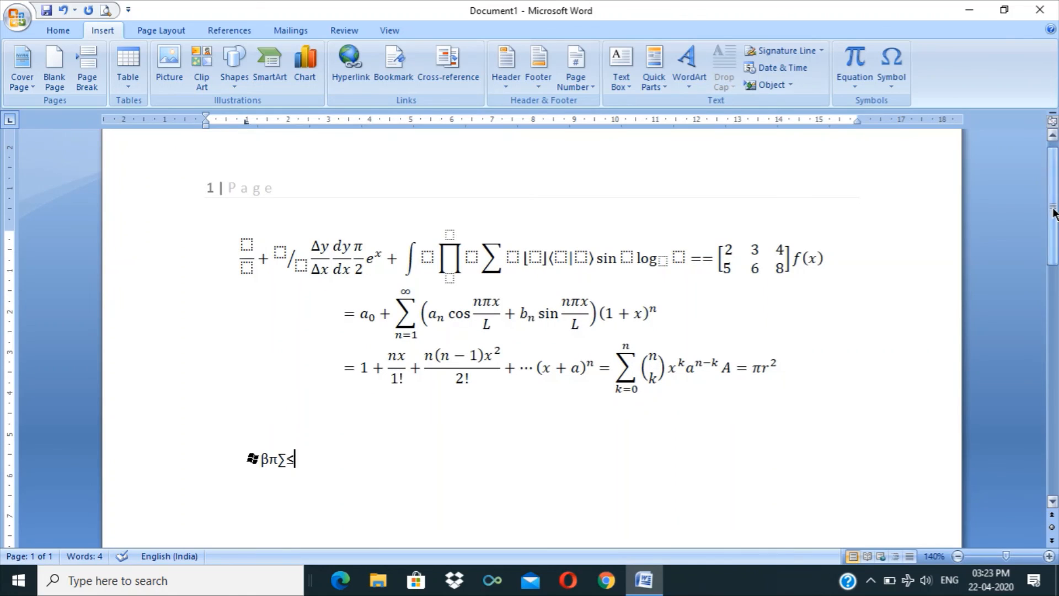